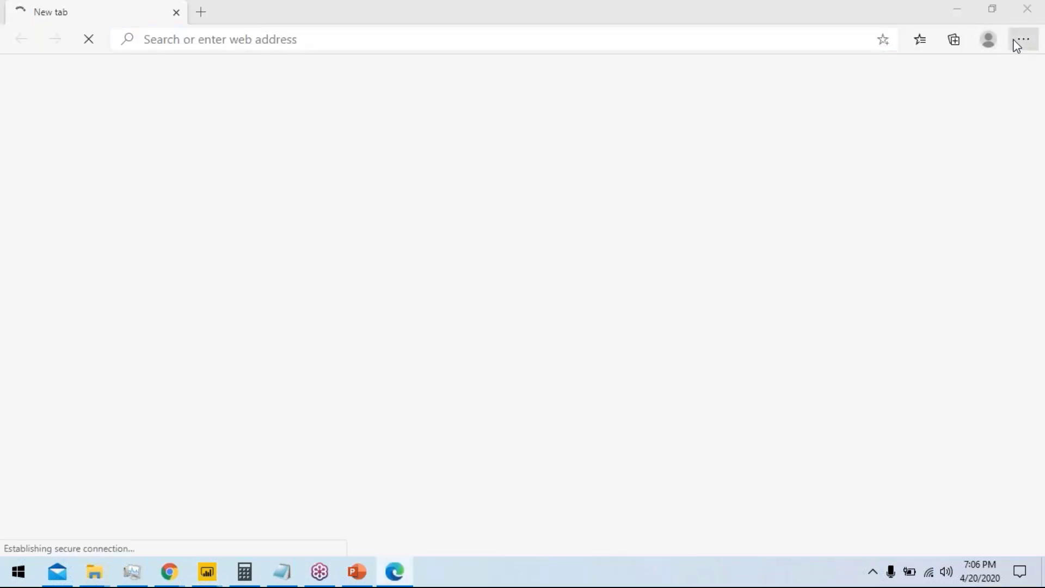
left_click(1014, 38)
left_click(939, 114)
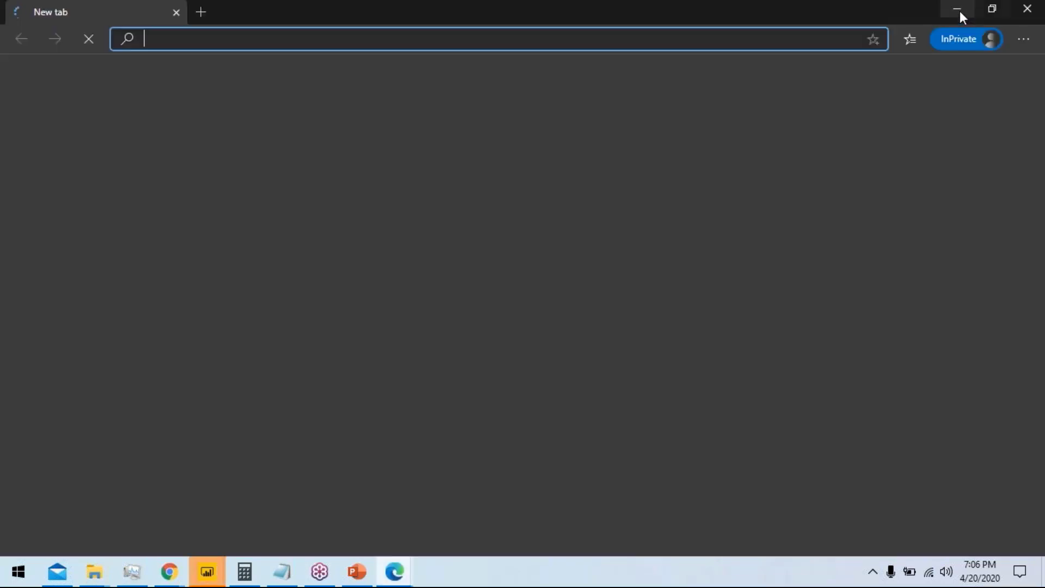
left_click(1032, 9)
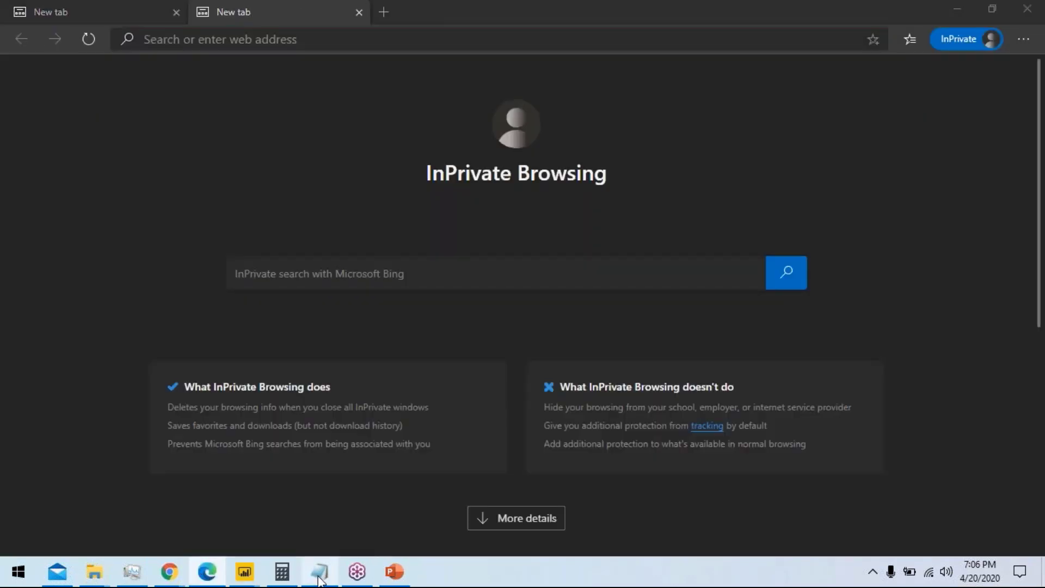
left_click(320, 572)
left_click(839, 137)
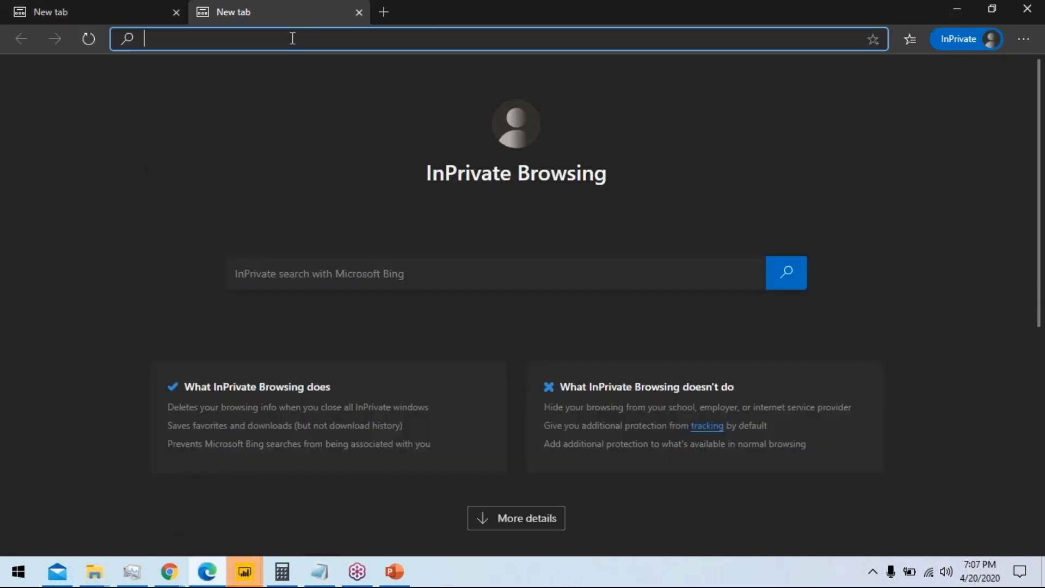
type("https://dubaisummit.sharepoint.com/sites/EmpowerTest/")
key("Return")
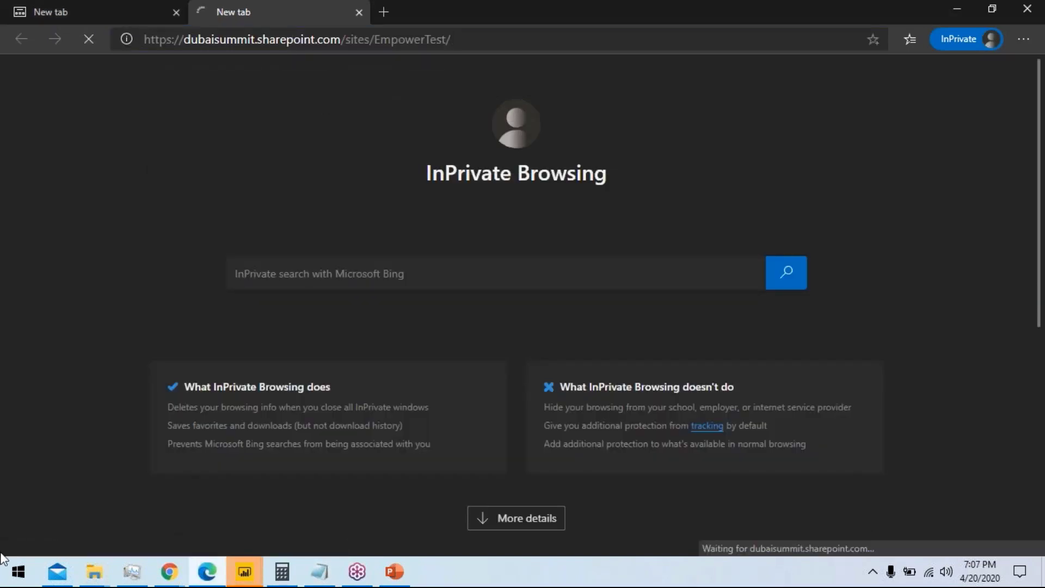
Step: Open the SupermarketSales_2020 workbook from the SME_LiveTalk_PowerBI folder, examine its sales columns full screen, and close it
mouse_move(94, 571)
left_click(125, 517)
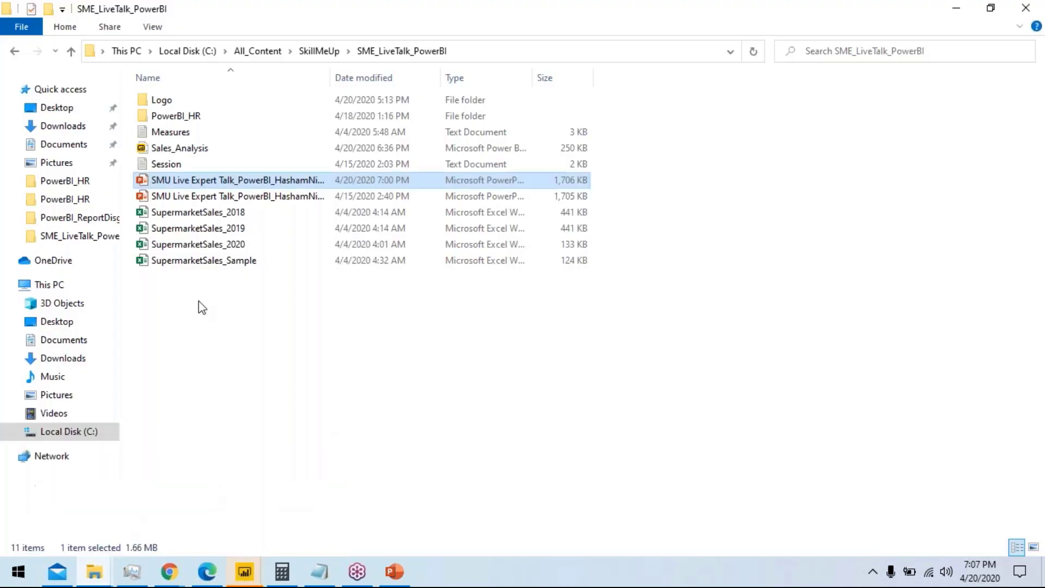
left_click(209, 244)
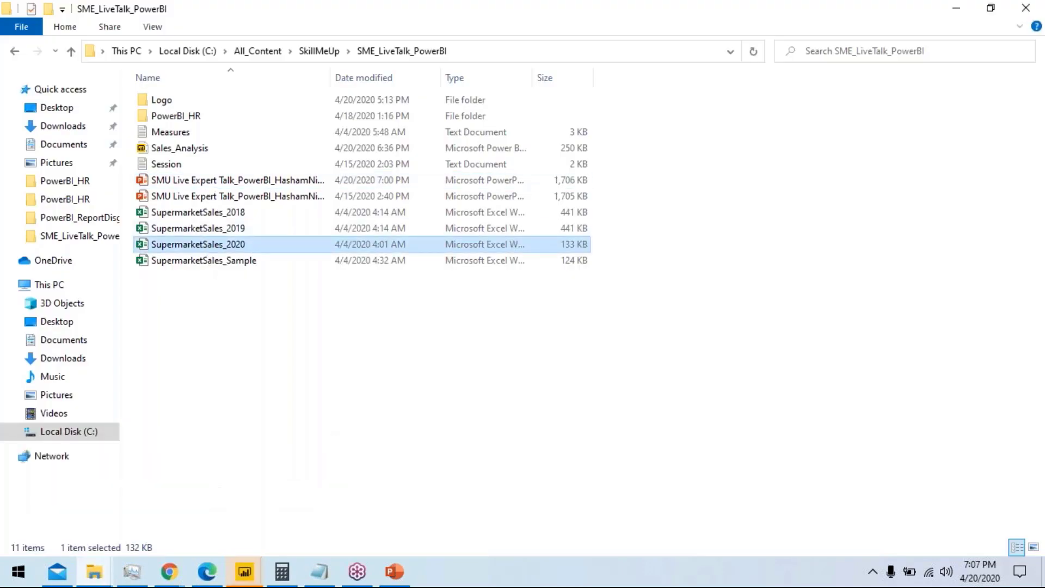
double_click(210, 245)
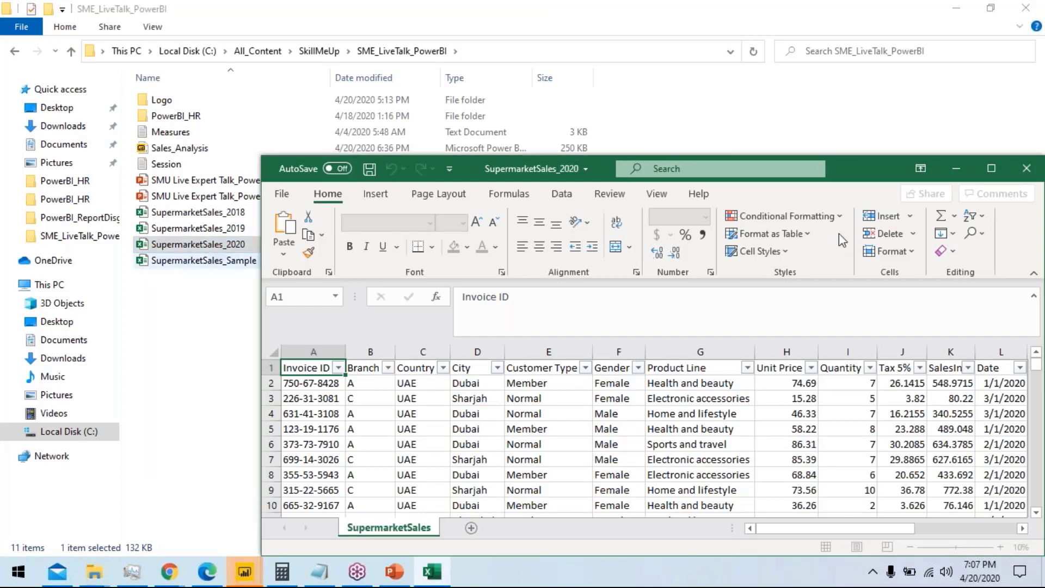
left_click(990, 168)
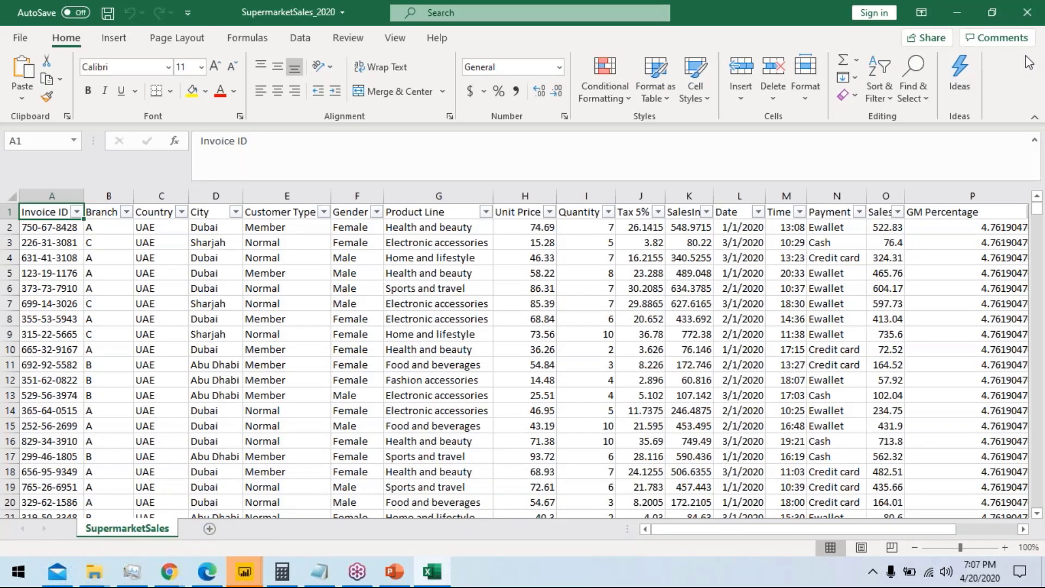
left_click(1027, 12)
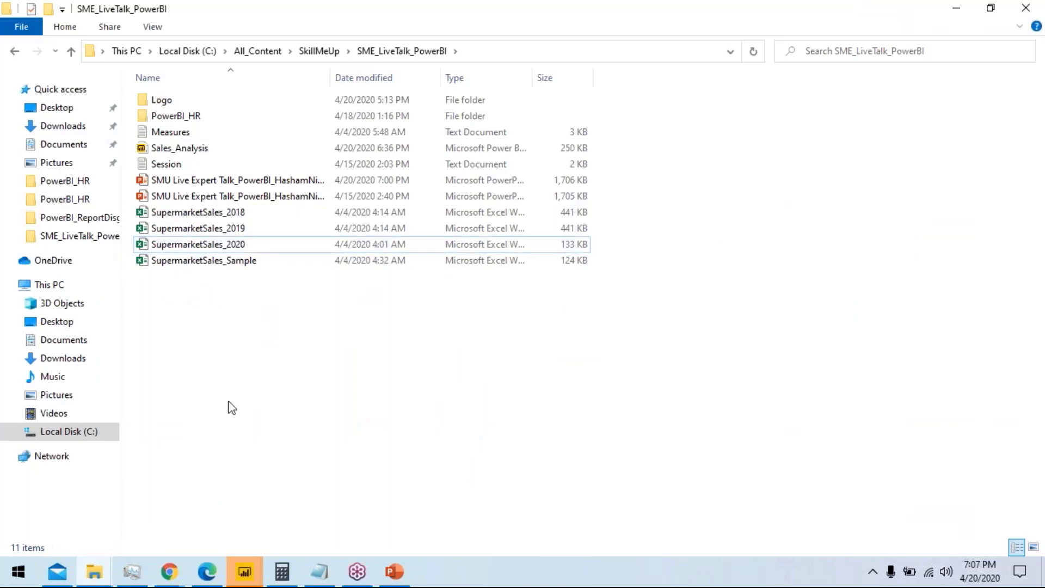
Step: Bring up the Measures notes, clear away the windows behind them, and copy the account e-mail address
left_click(207, 572)
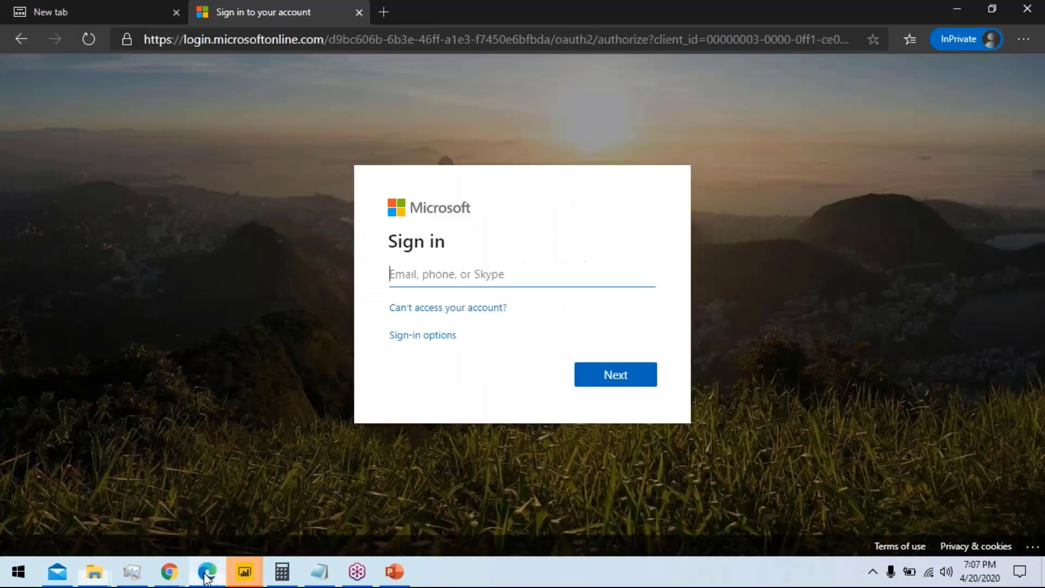
left_click(322, 577)
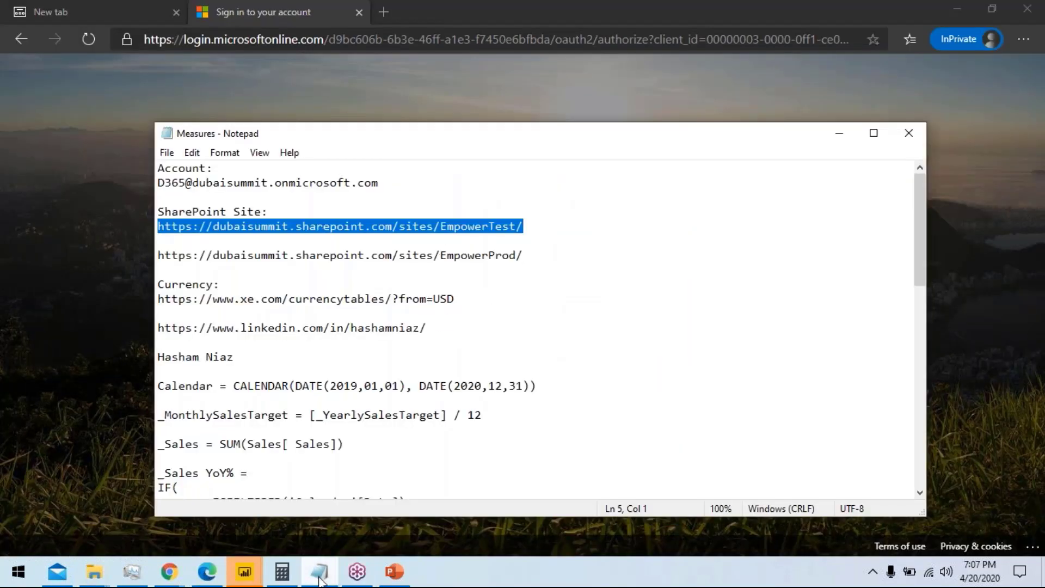
left_click(959, 4)
left_click(958, 6)
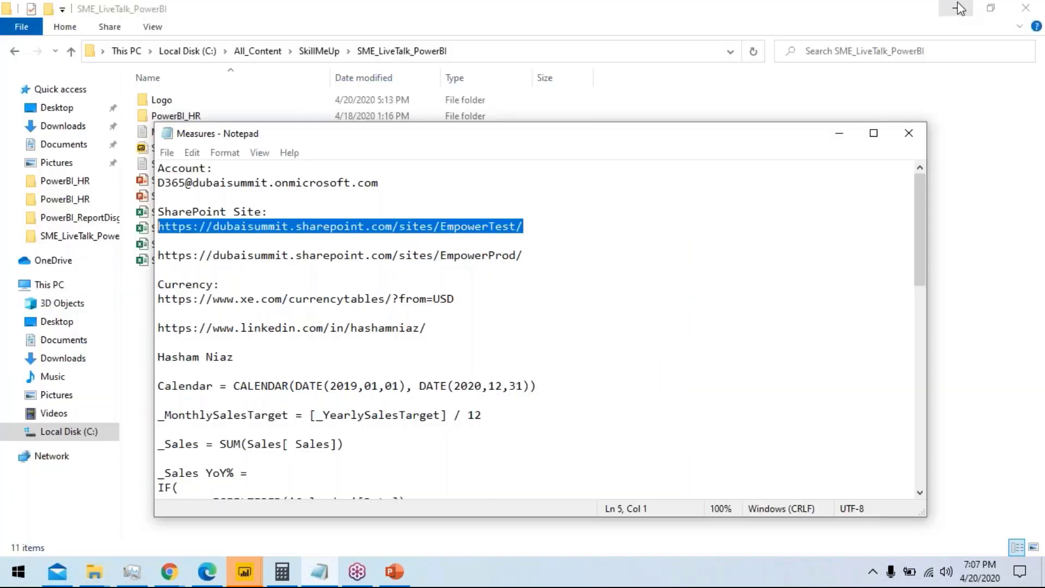
left_click(953, 9)
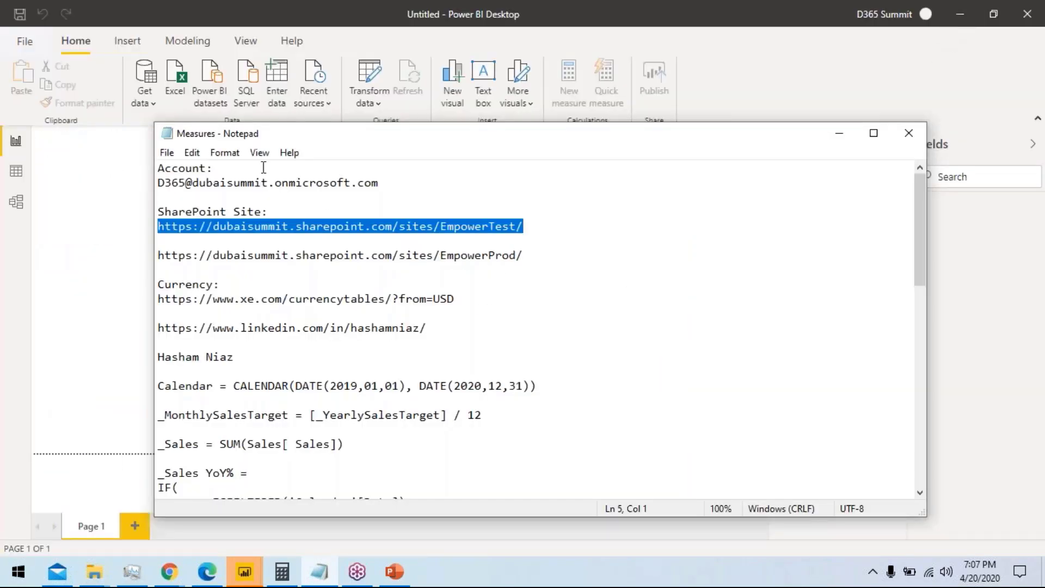
left_click_drag(396, 188, 157, 183)
key("ctrl+c")
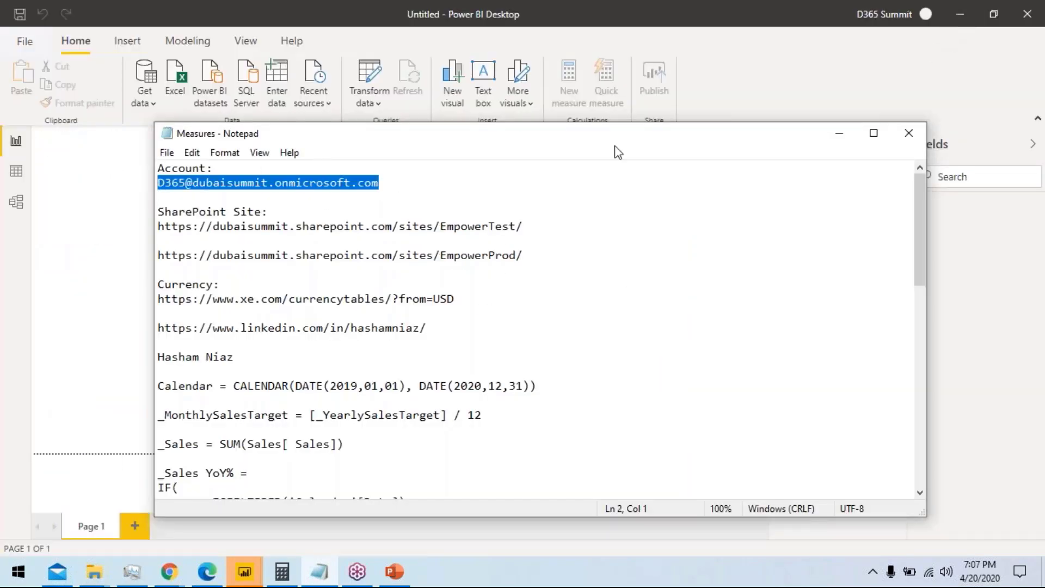
Step: Sign in to Microsoft in the browser with the copied account e-mail and its password, staying signed in without being asked again
left_click(218, 574)
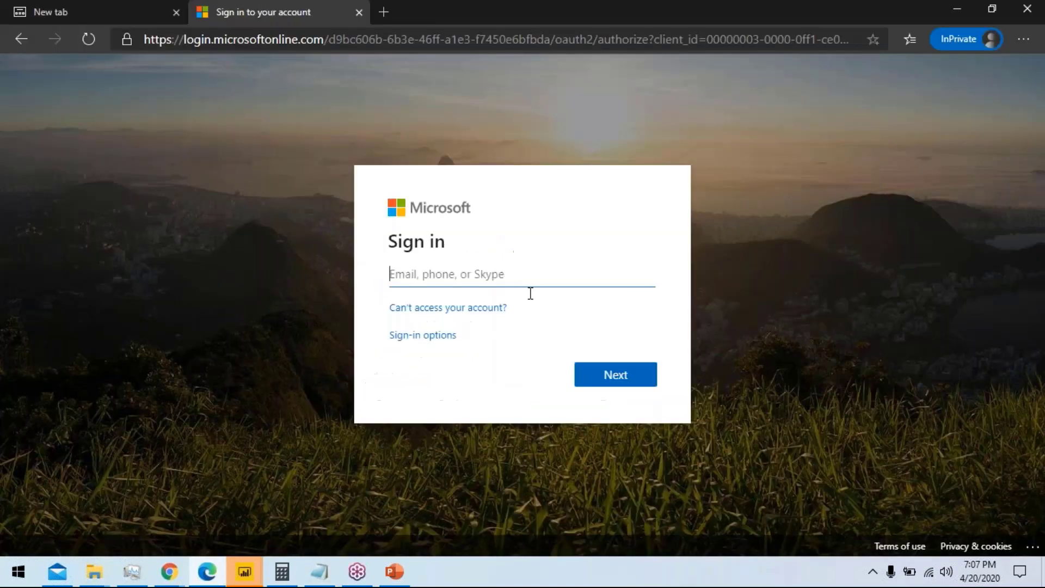
key("ctrl+v")
left_click(615, 374)
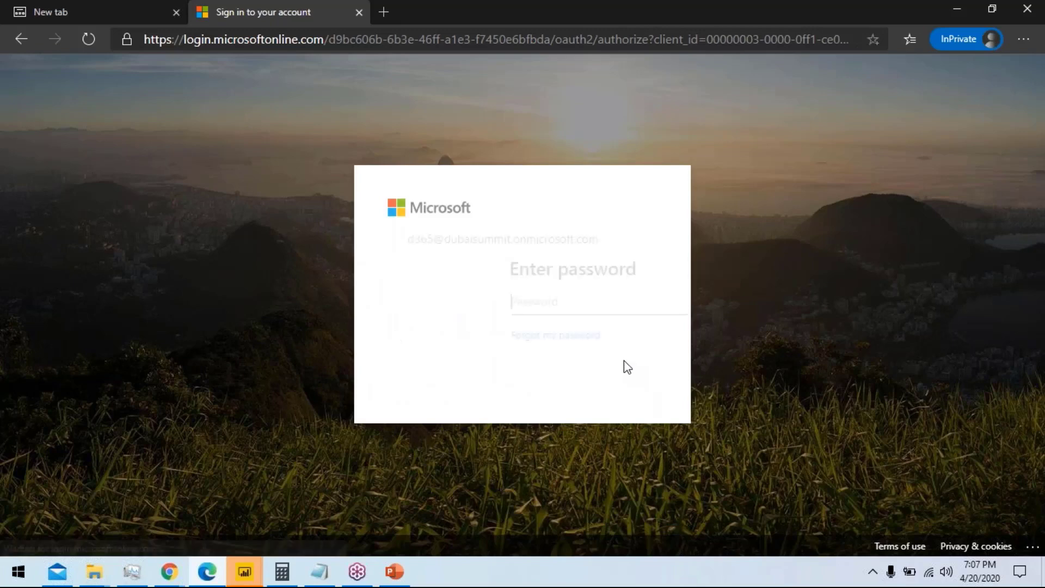
type("•••••••••")
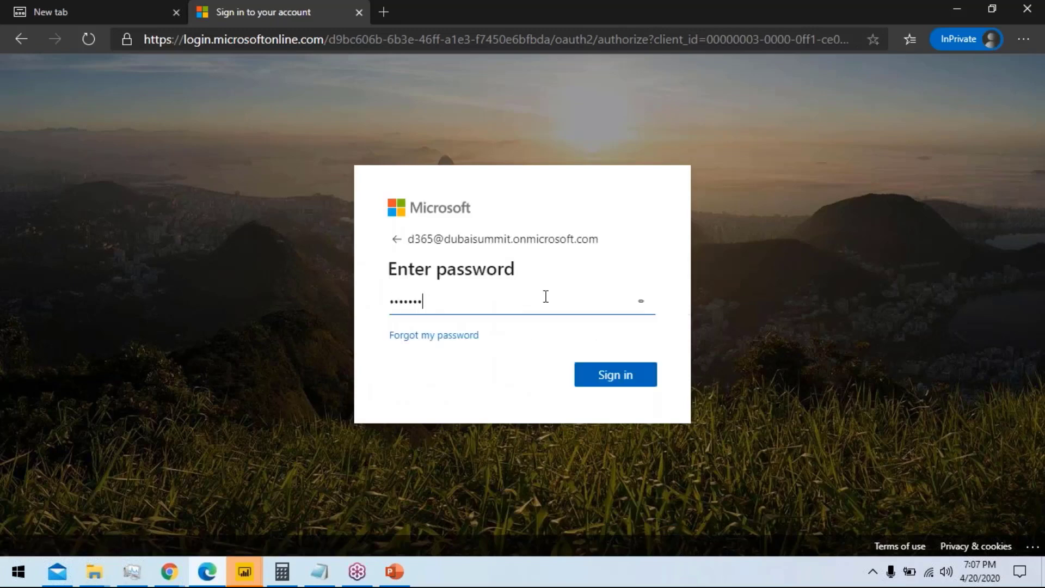
key("Return")
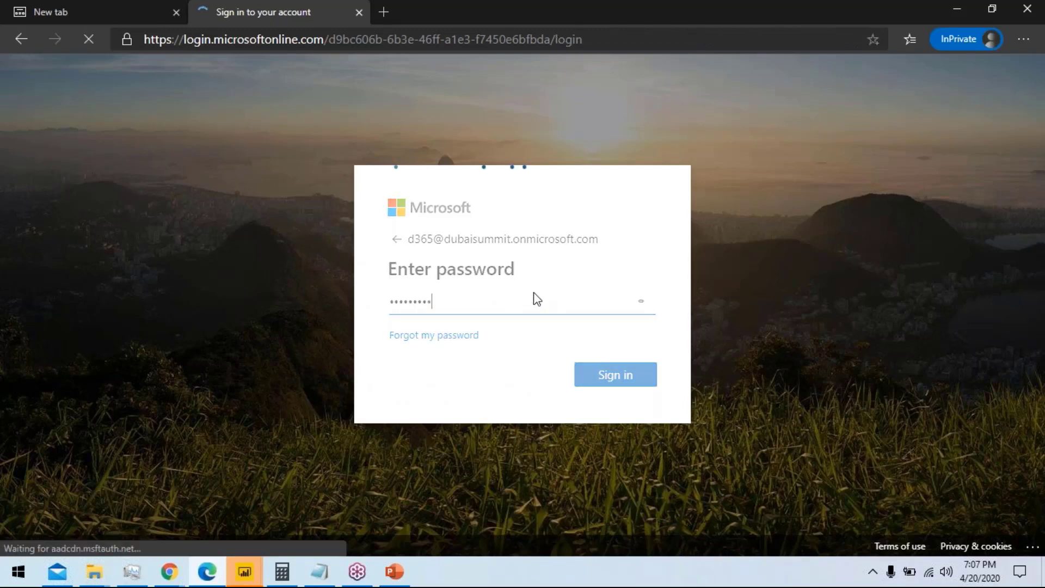
left_click(410, 341)
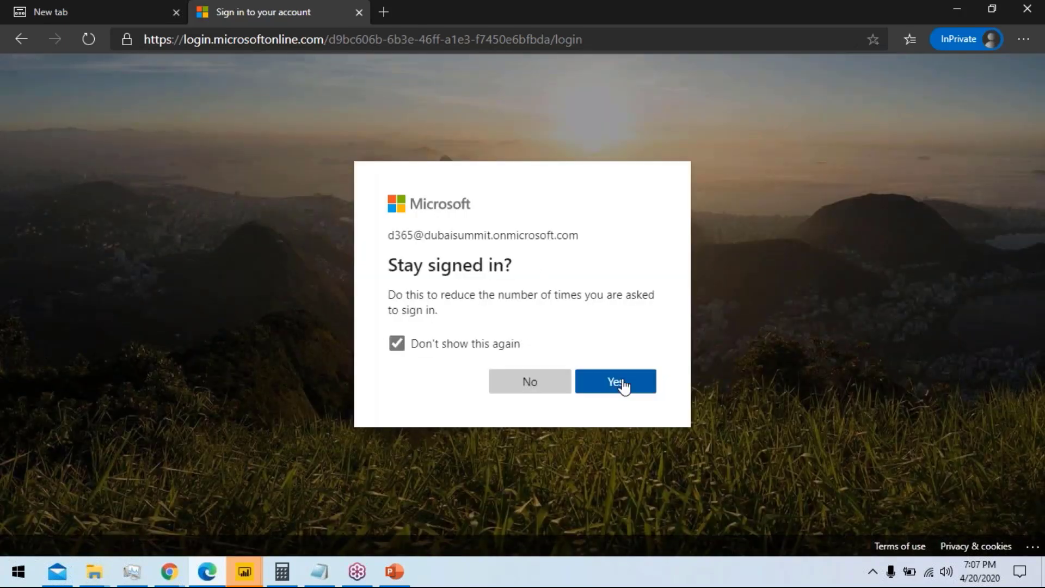
left_click(620, 382)
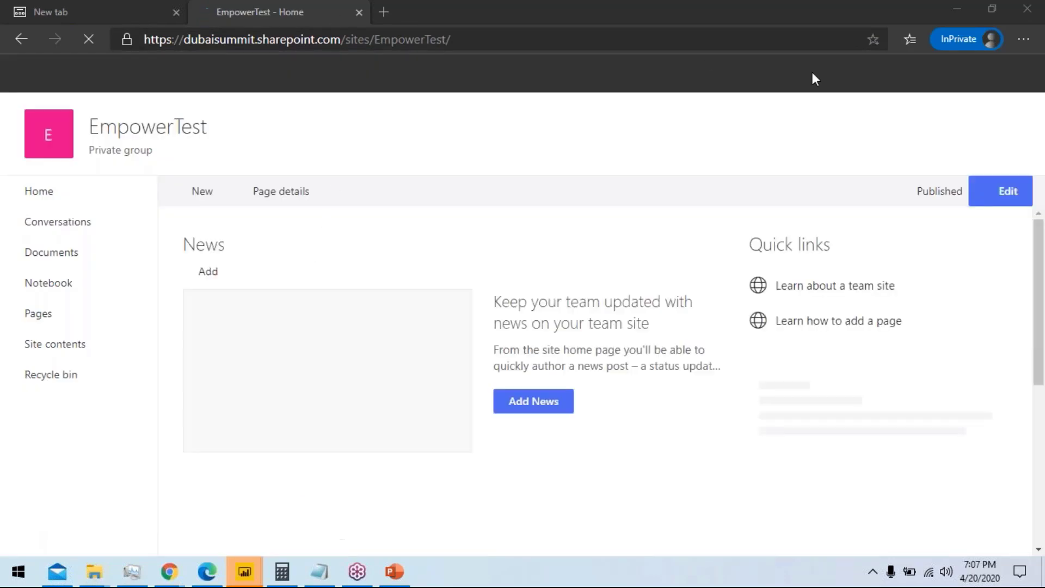
Step: Open the Documents library of the EmpowerTest site and switch to the untitled report in Power BI Desktop
left_click(56, 295)
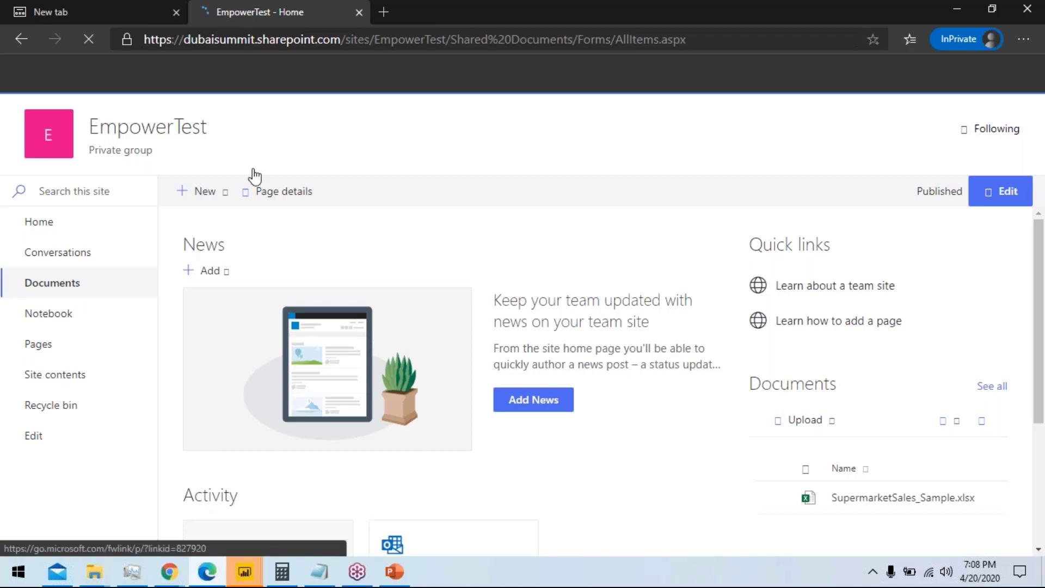
left_click(245, 572)
left_click(334, 528)
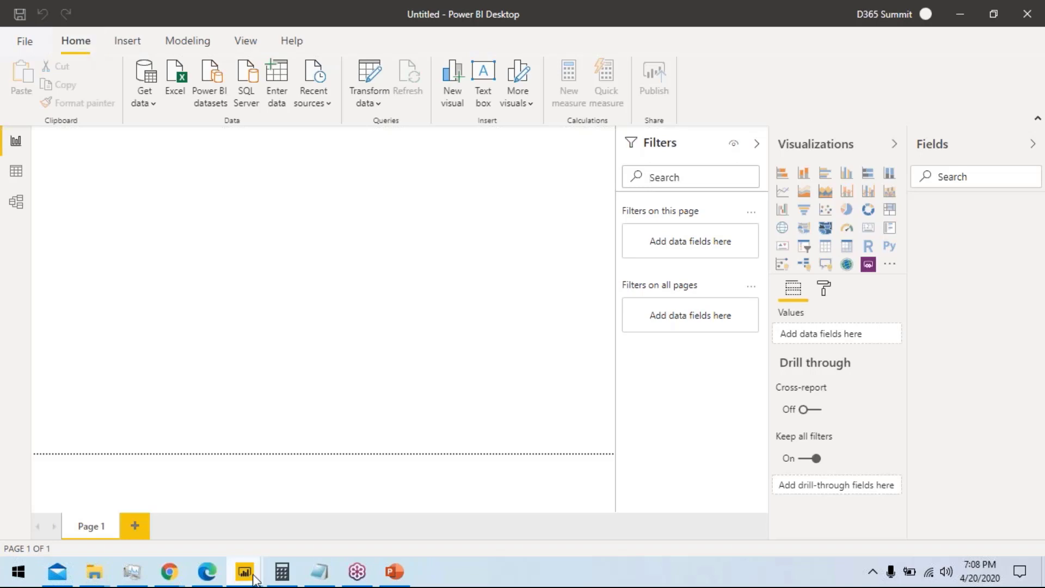
Step: Copy the EmpowerProd site address from the Measures notes, load it in a new browser tab, and minimize the browser
left_click(321, 574)
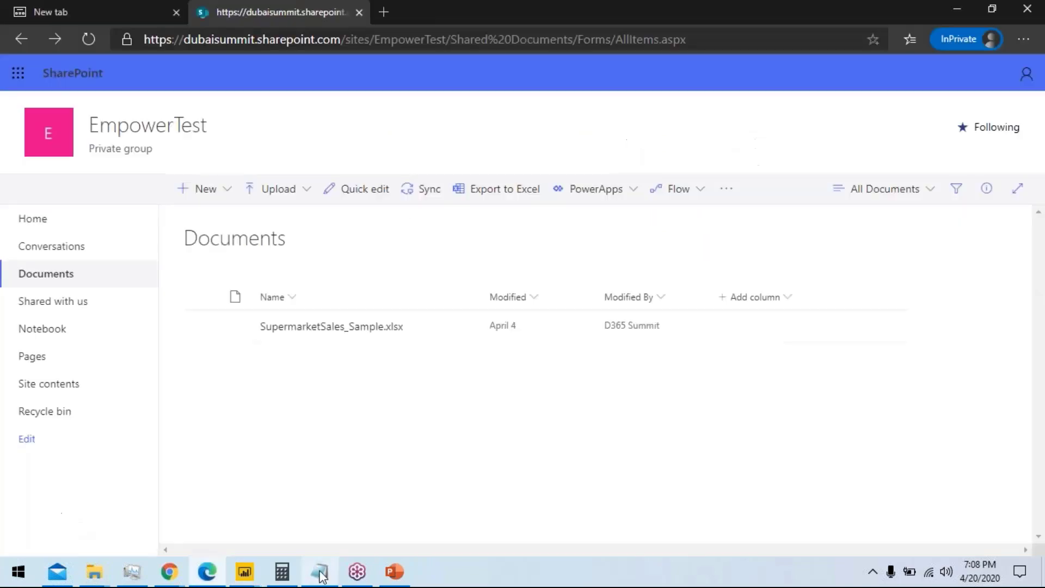
left_click(321, 574)
left_click_drag(538, 251, 157, 254)
key("ctrl+c")
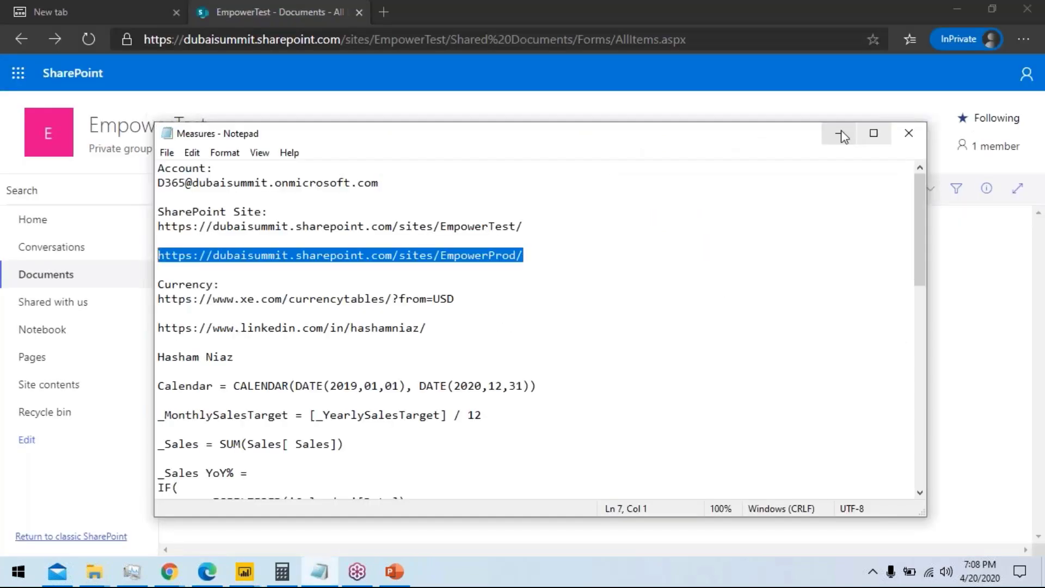
left_click(839, 133)
key("ctrl+t")
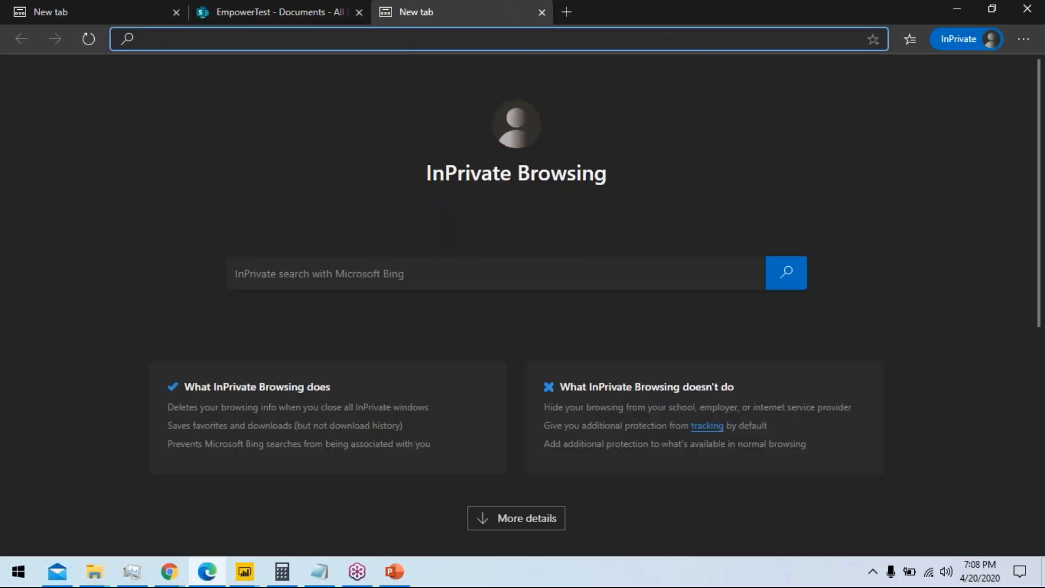
key("ctrl+v")
key("Return")
left_click(951, 10)
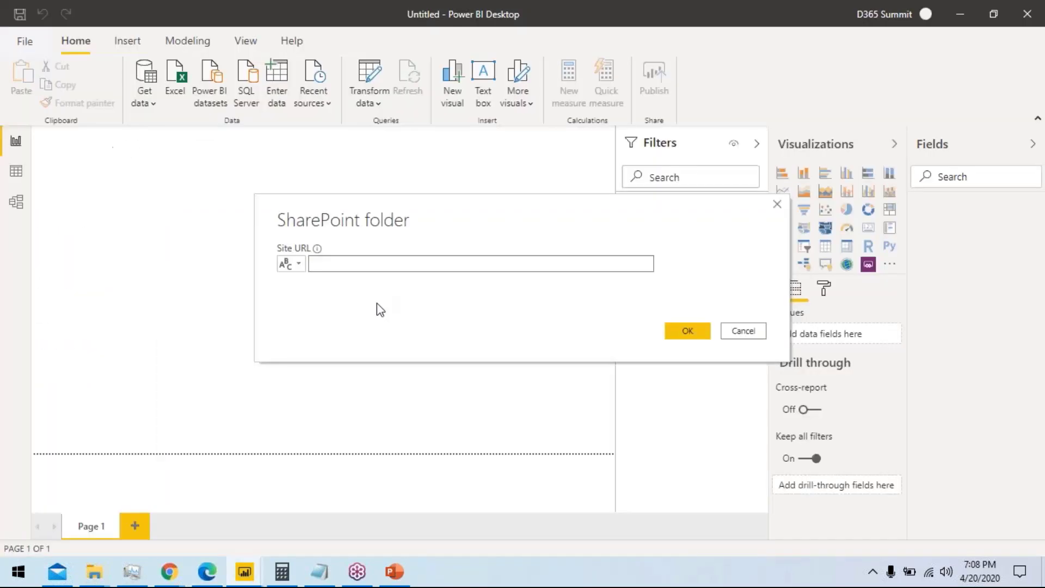
mouse_move(248, 572)
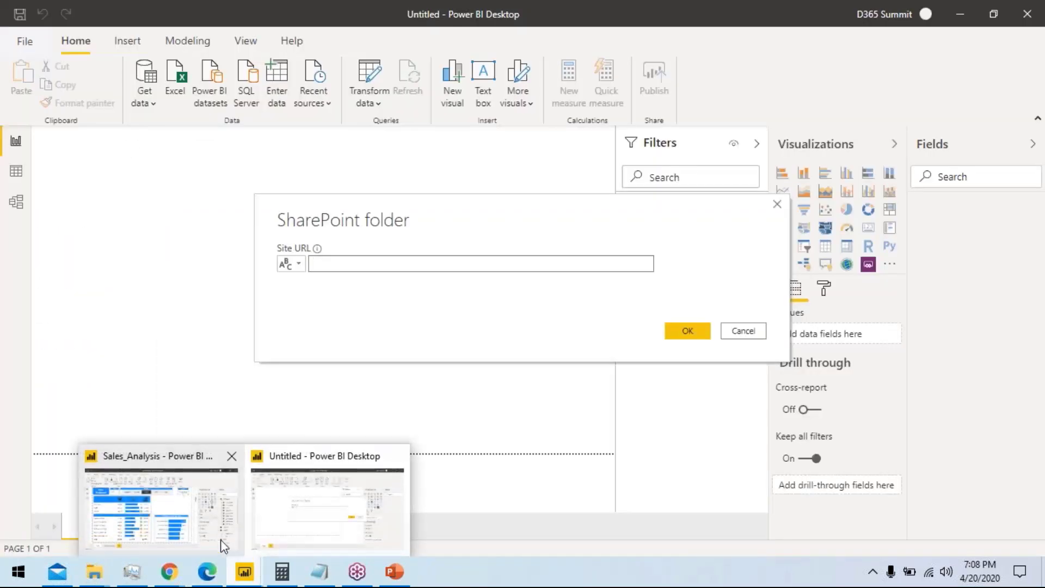
left_click(320, 572)
left_click_drag(523, 226, 148, 225)
key("ctrl+c")
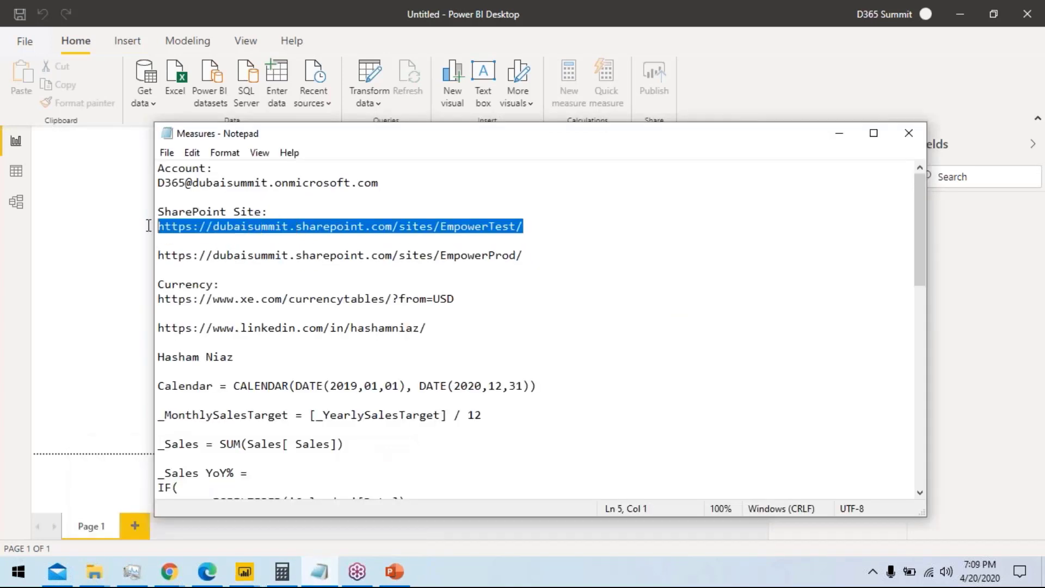
left_click(839, 133)
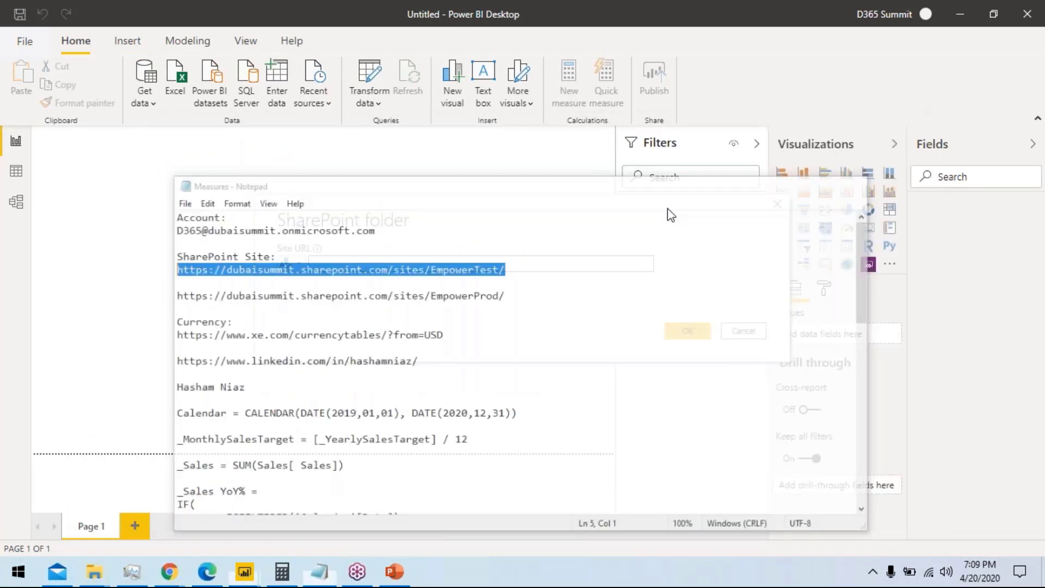
left_click(501, 264)
key("ctrl+v")
left_click(687, 333)
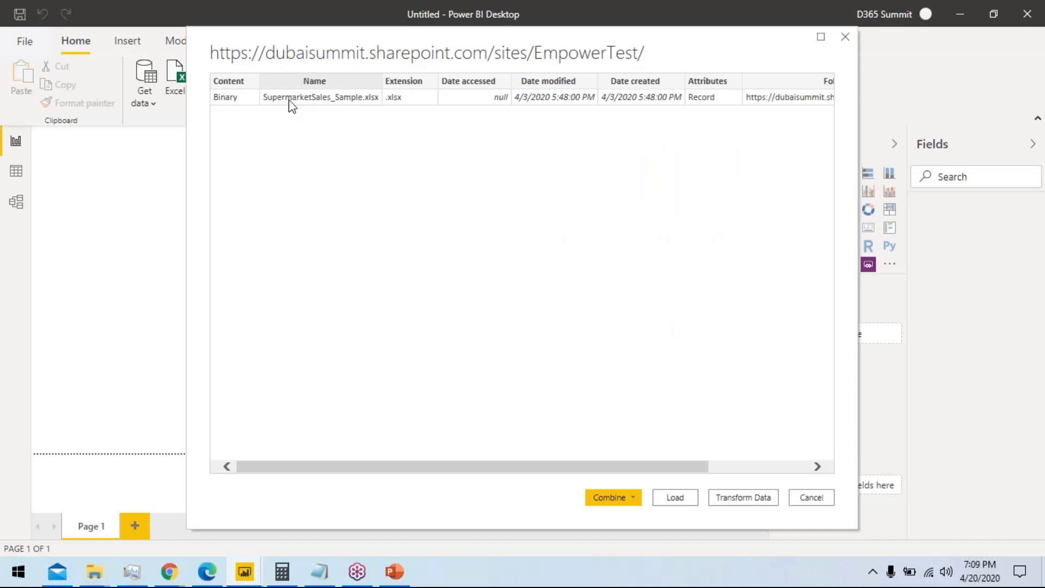
Step: Combine and transform the SharePoint folder's files, using the SupermarketSales sheet of the first file as the object to extract
left_click(634, 499)
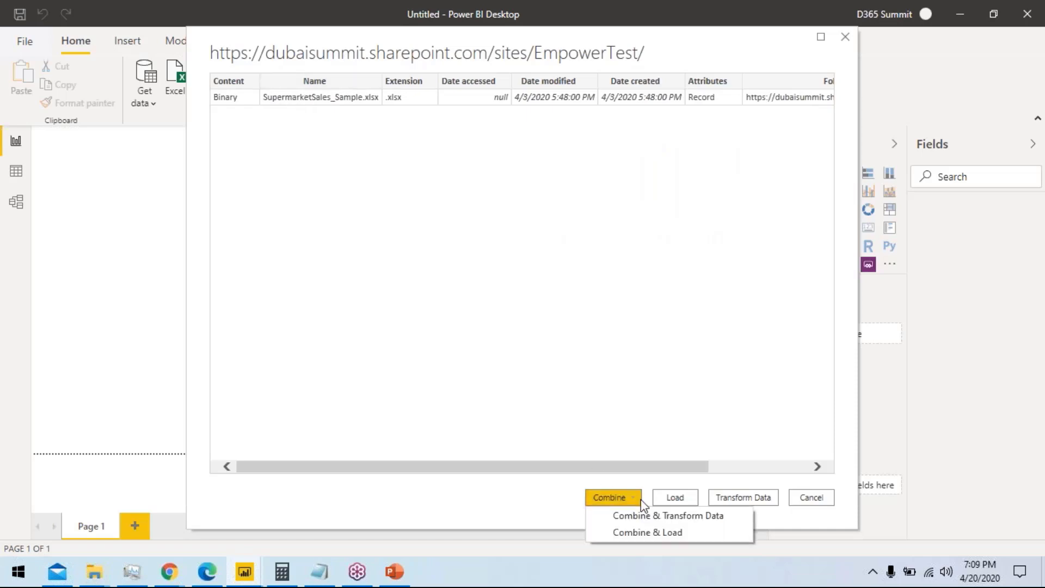
left_click(675, 517)
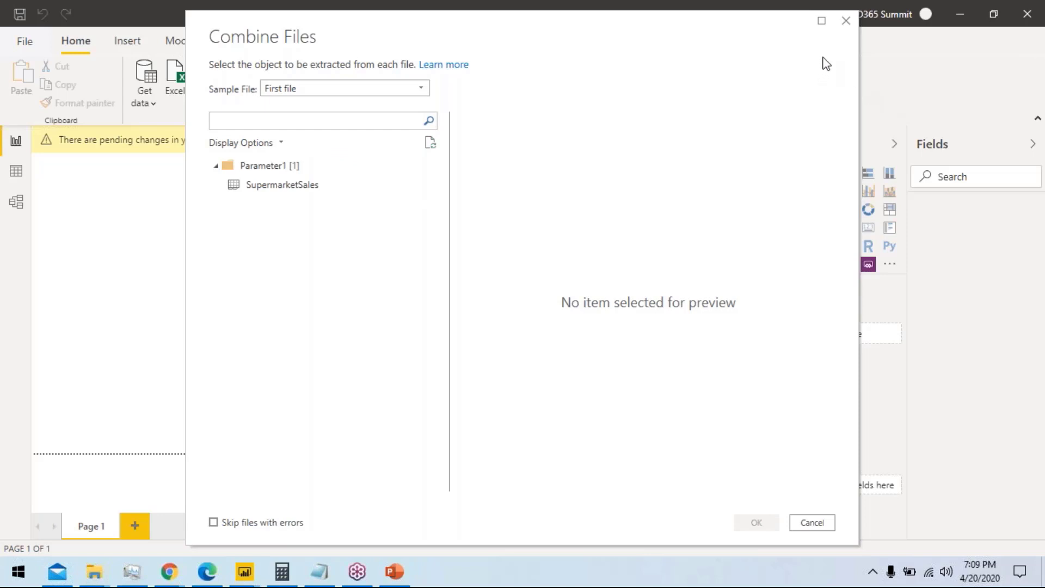
left_click(292, 187)
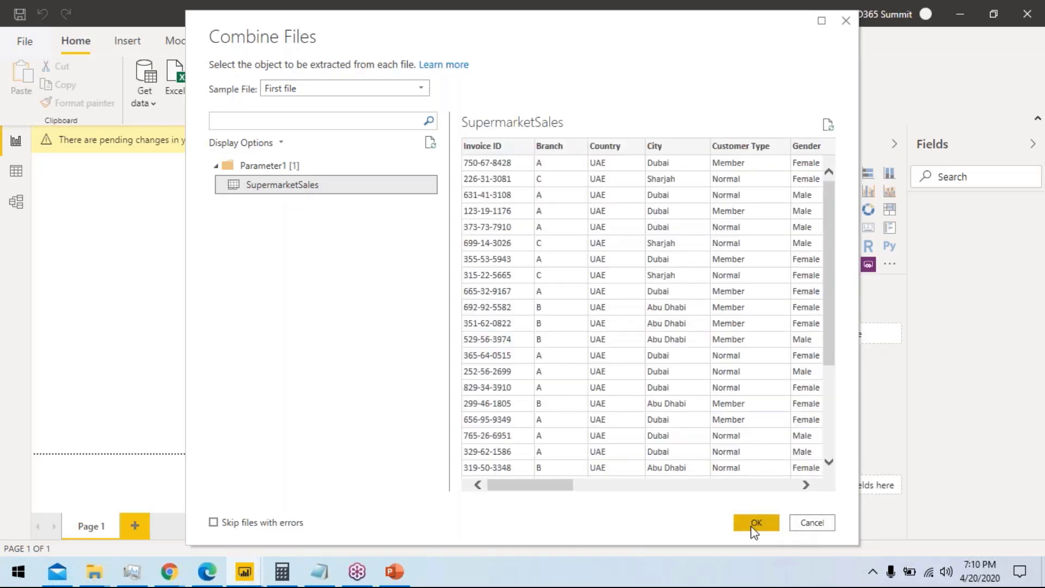
mouse_move(538, 492)
left_mouse_down()
mouse_move(776, 471)
mouse_move(528, 482)
left_mouse_up()
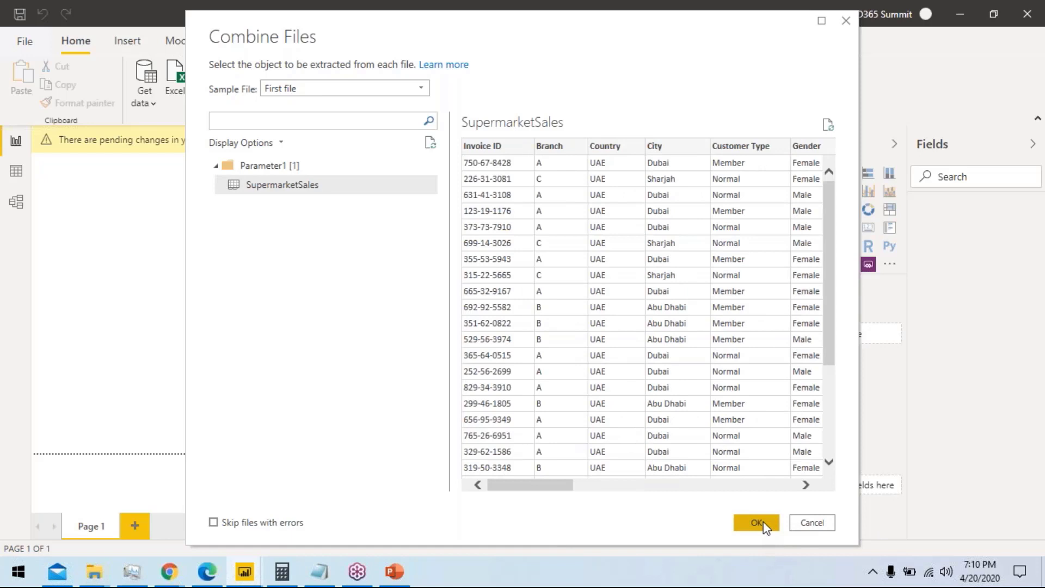
left_click(758, 523)
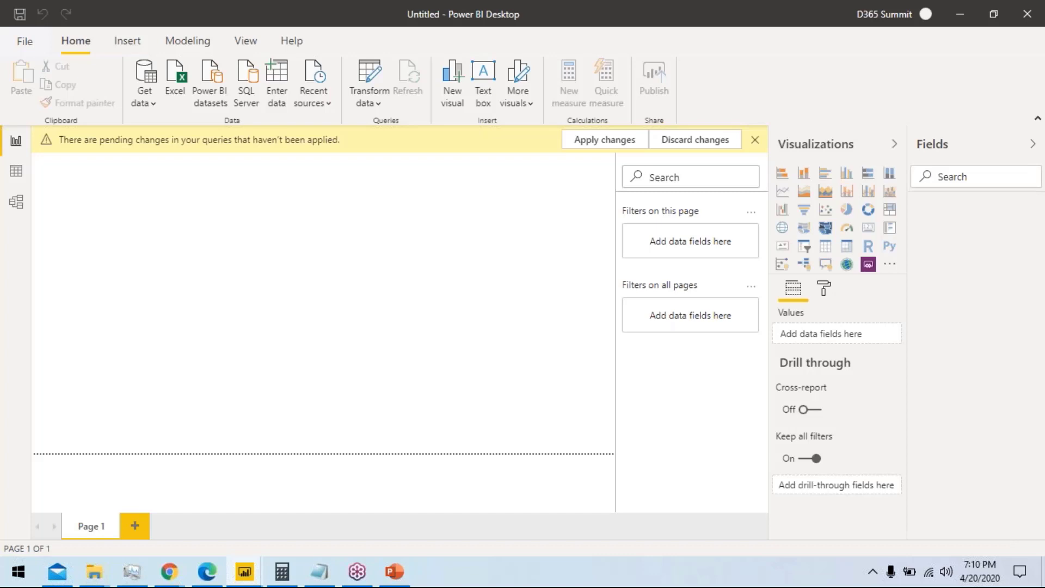
Step: Switch to the browser, open the EmpowerProd site's Documents library, and compare its files with those in the EmpowerTest library
left_click(207, 572)
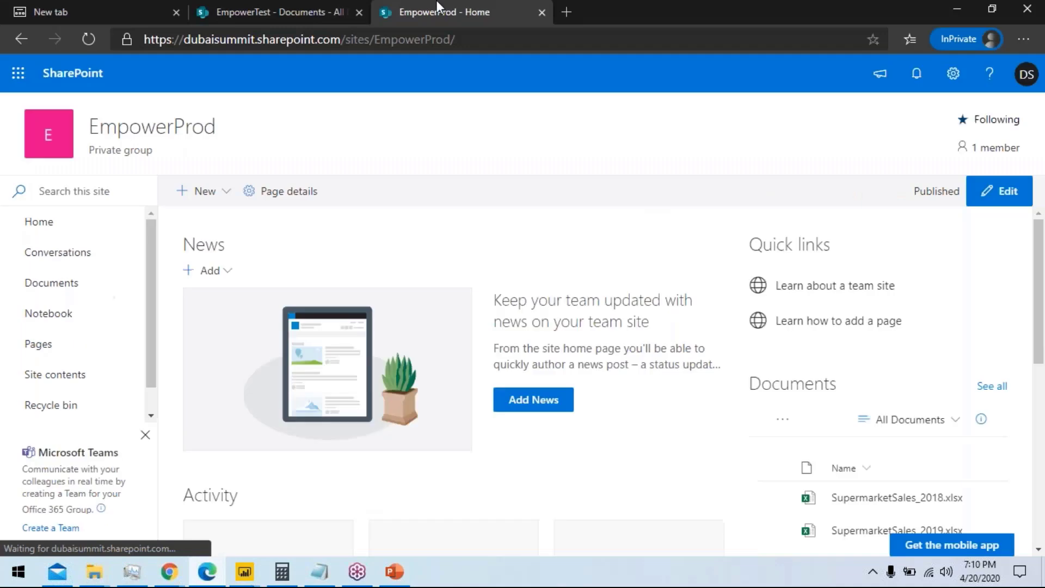
left_click(67, 285)
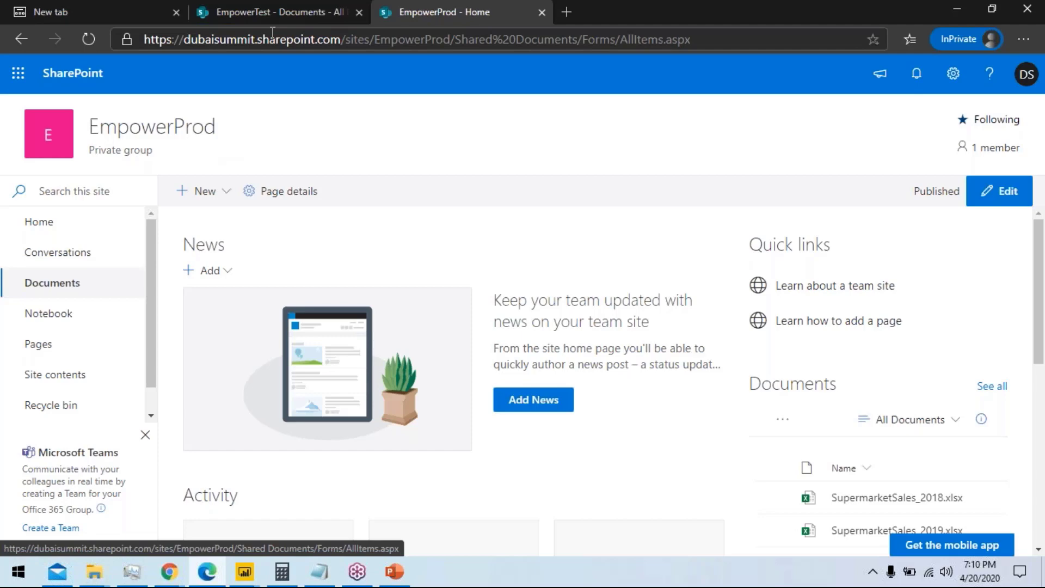
left_click(272, 12)
left_click(462, 12)
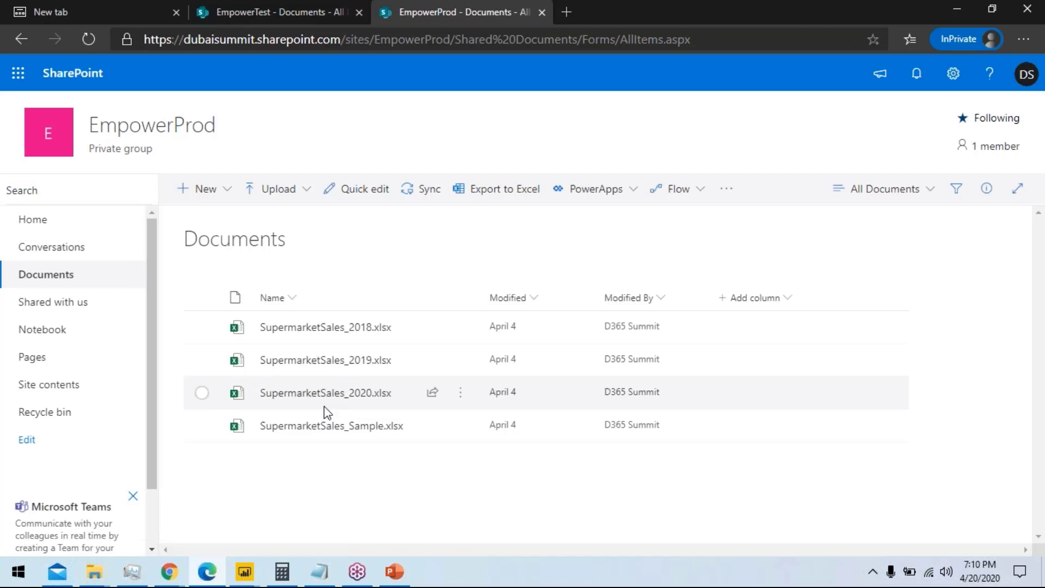
left_click(566, 13)
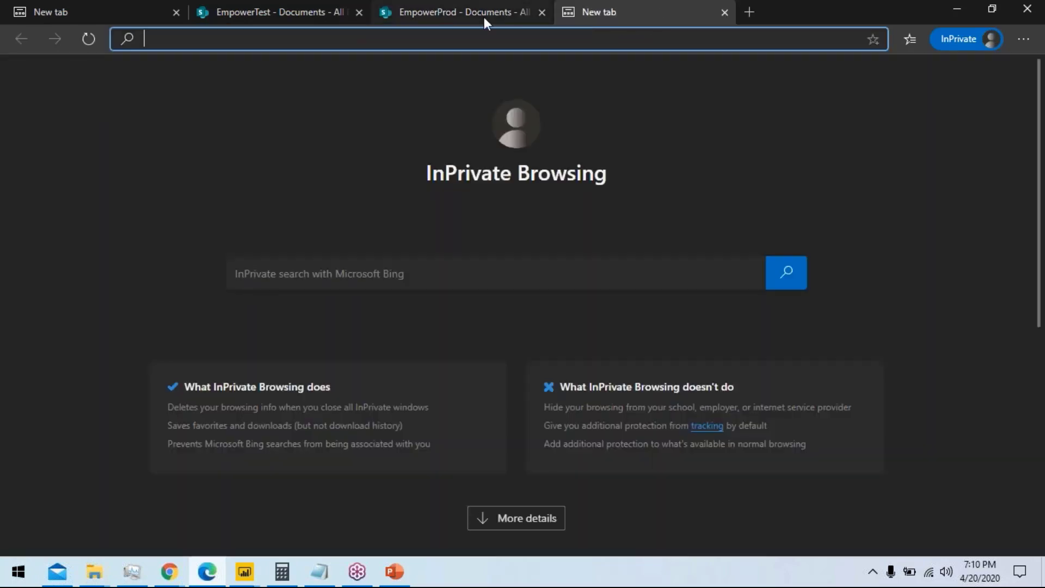
left_click(484, 18)
left_click(313, 19)
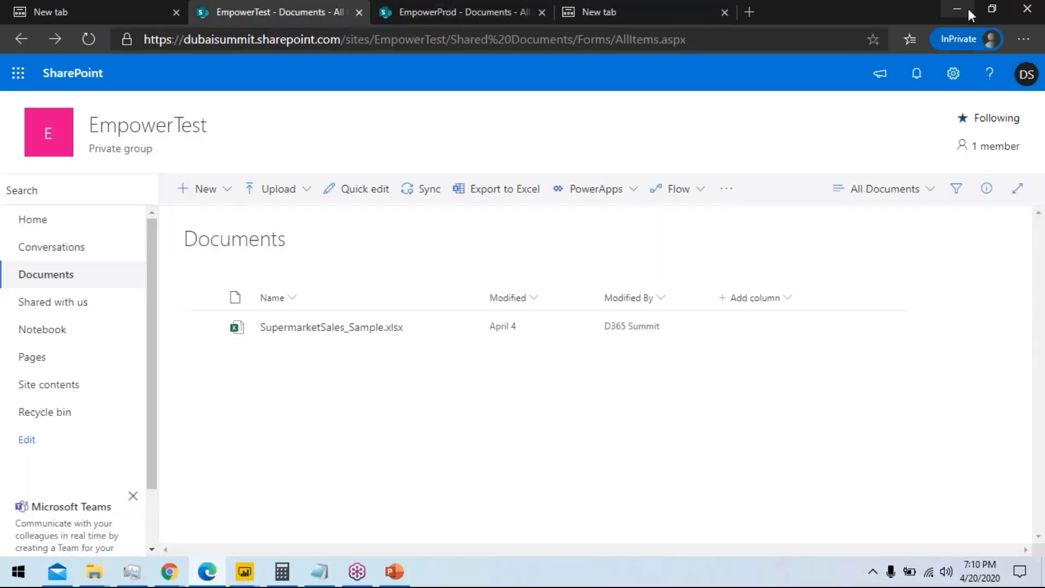
left_click(954, 7)
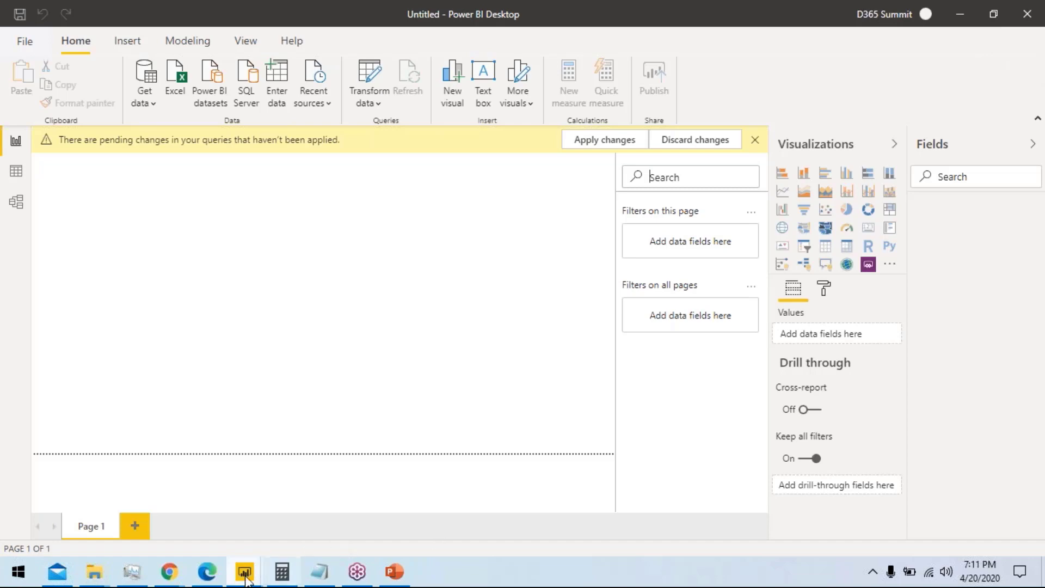
Step: Rename Query1 as Sales in the Power Query Editor, then close the editor and apply the pending changes
mouse_move(244, 571)
left_click(390, 504)
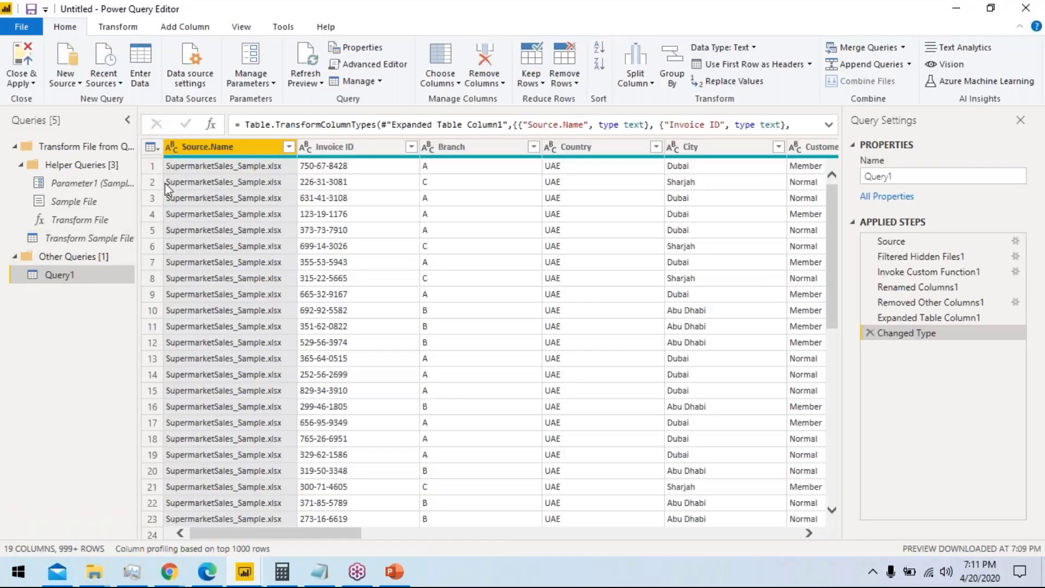
left_click(907, 175)
left_click(908, 175)
type("Sales")
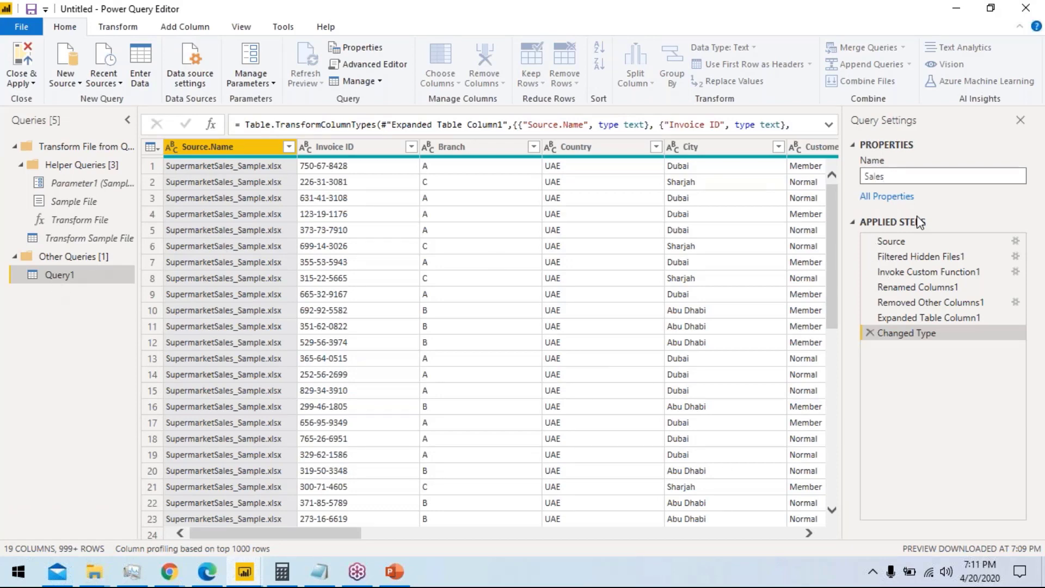
left_click(19, 82)
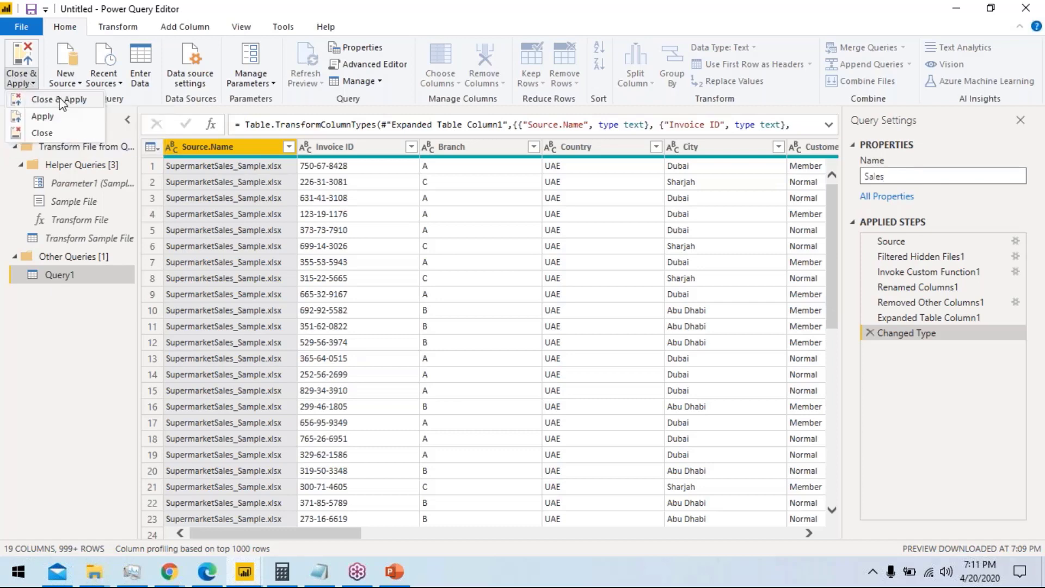
left_click(60, 102)
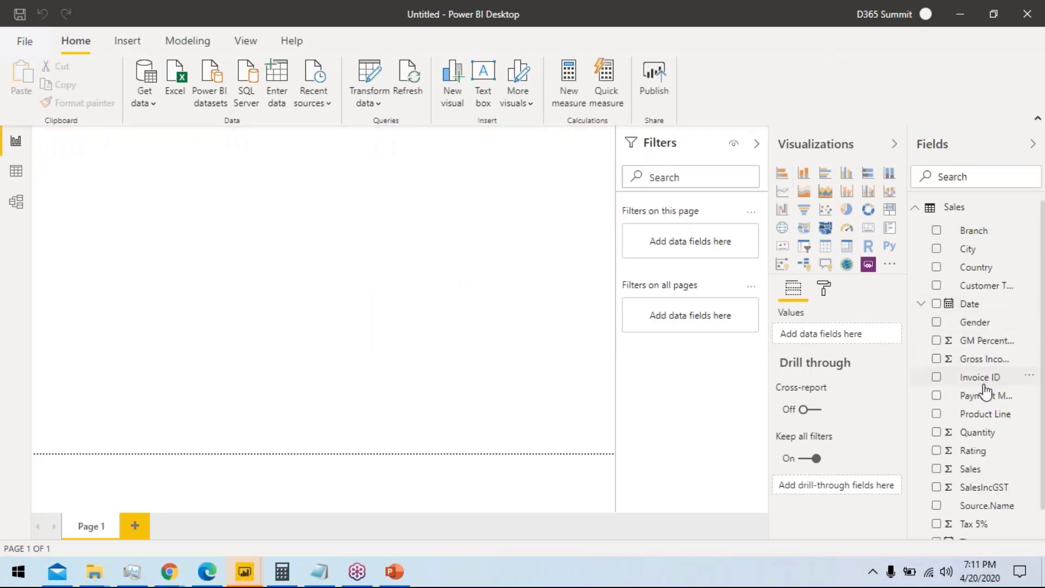
Step: Save the report as Sales_Analysis11 in the SME_LiveTalk_PowerBI folder
scroll(985, 389, "down", 3)
scroll(989, 387, "up", 3)
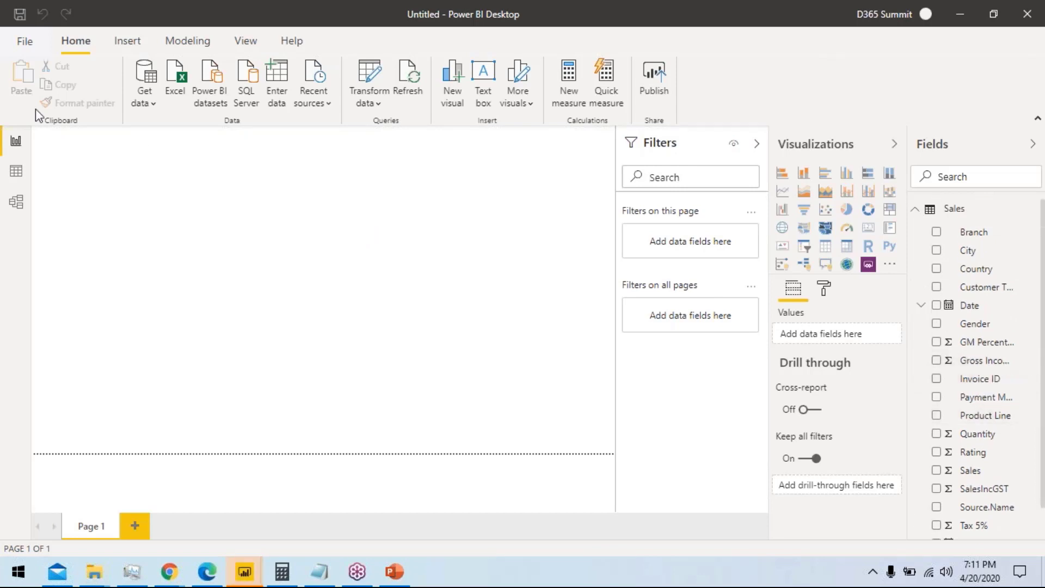
left_click(20, 15)
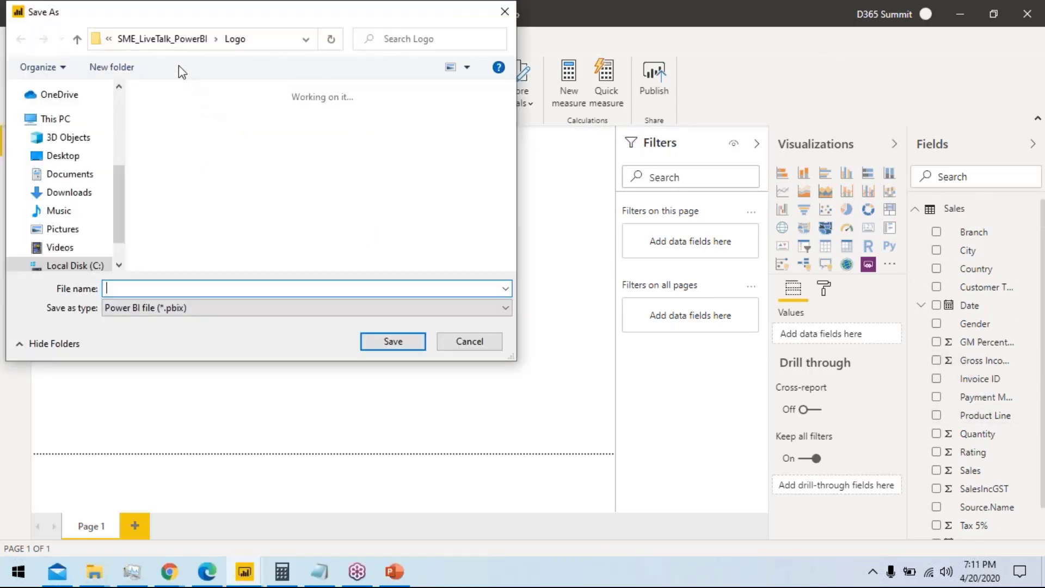
left_click(165, 42)
left_click(175, 145)
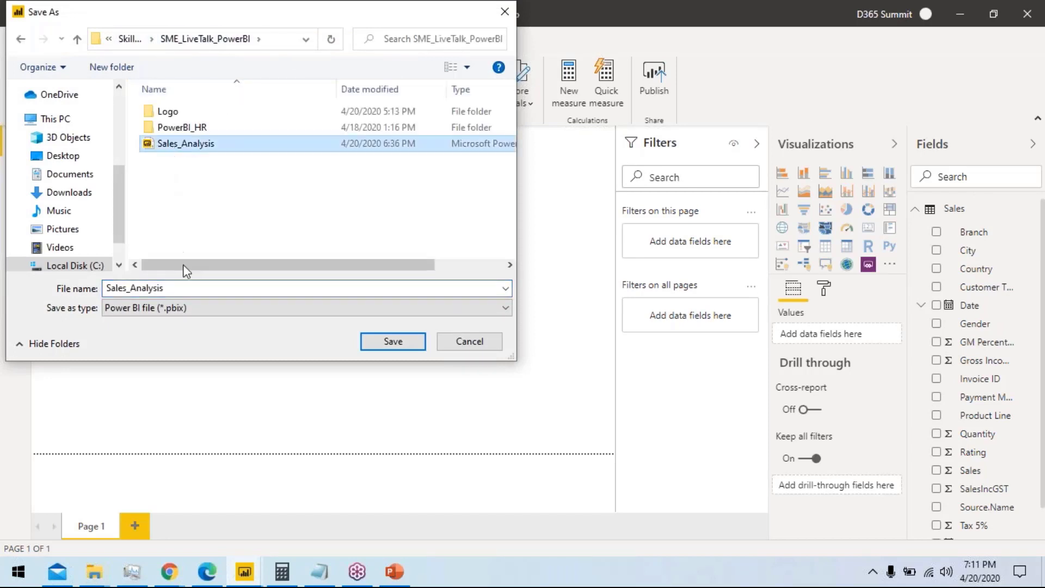
left_click(175, 287)
left_click(176, 287)
type("11")
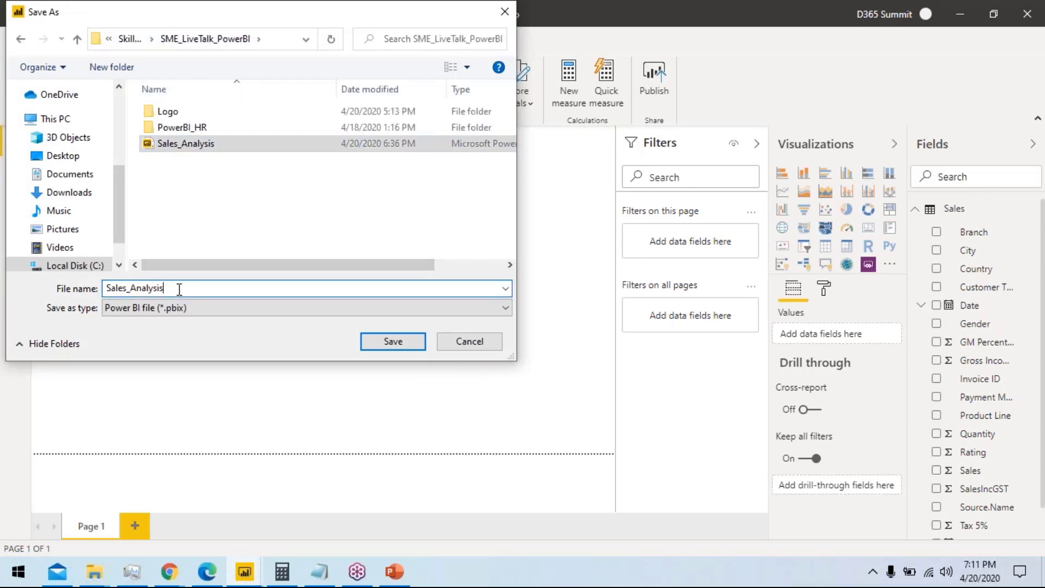
left_click(379, 342)
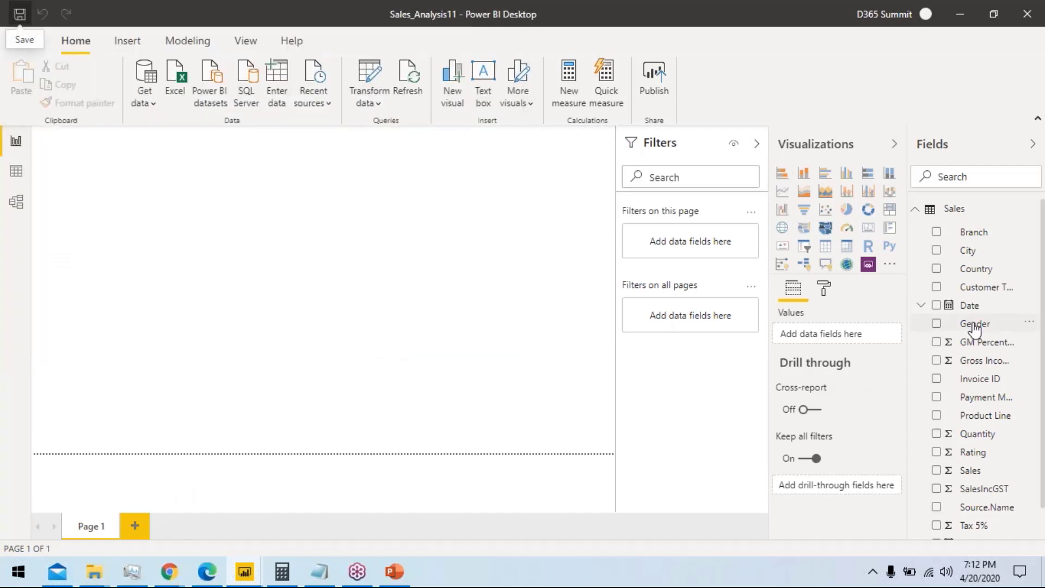
Step: Add a slicer from the Sales table's Date field, removing Quarter, Month and Day so only Year remains
left_click(927, 309)
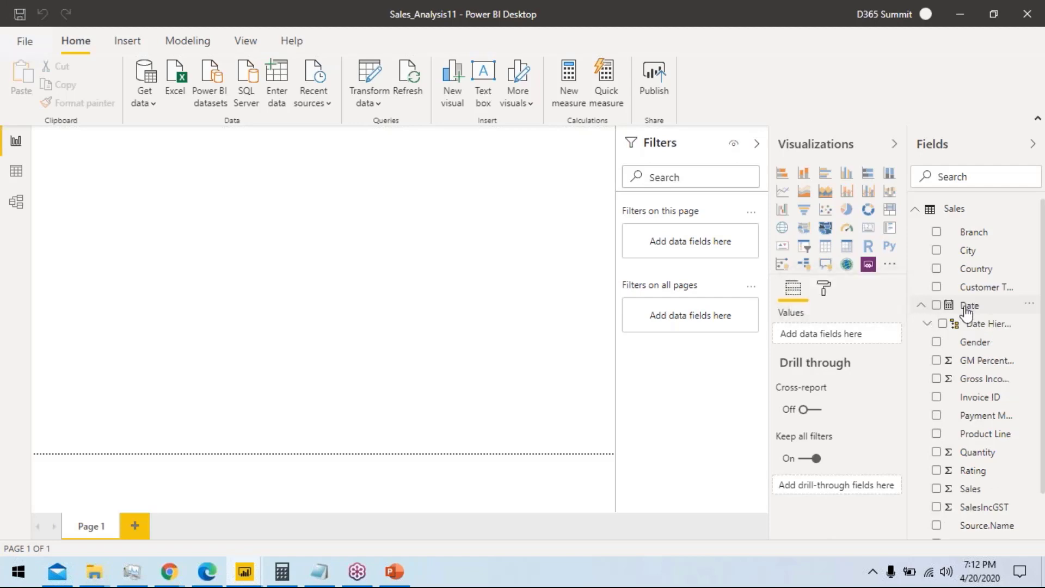
left_click_drag(966, 312, 348, 238)
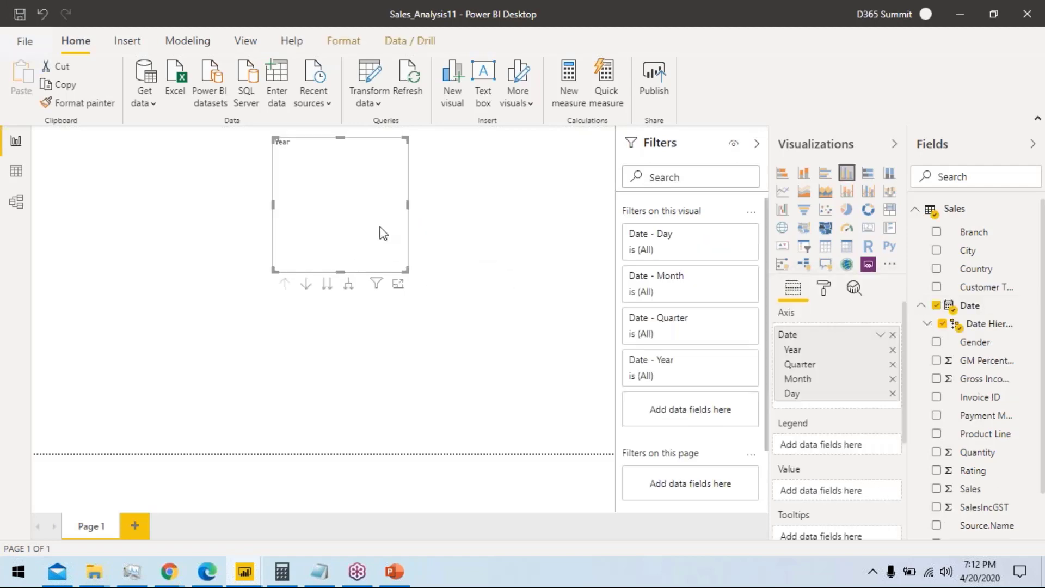
left_click(804, 246)
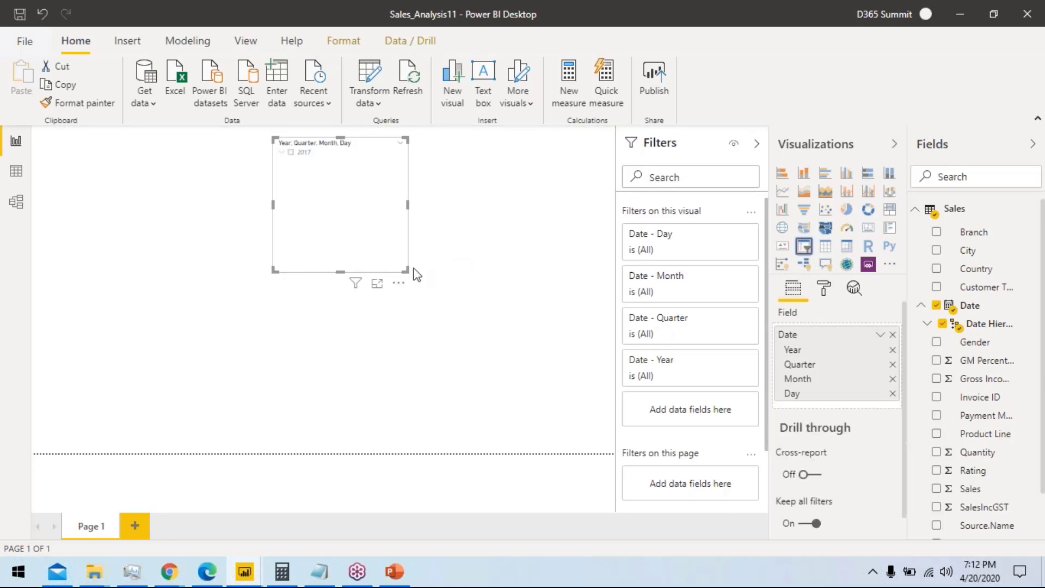
left_click(892, 364)
left_click(893, 364)
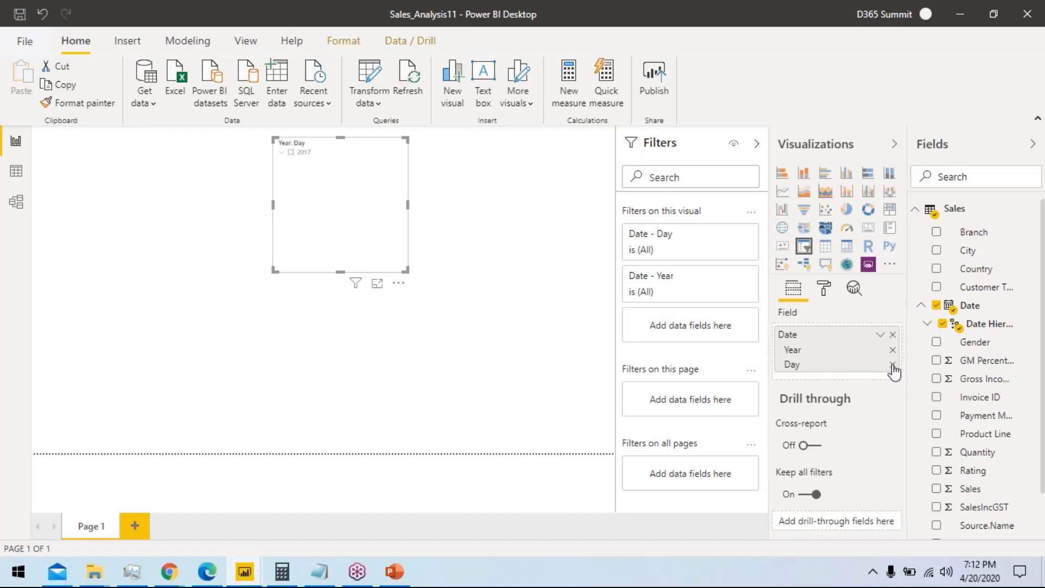
left_click(893, 364)
Step: Shrink the Year slicer to a small box and move it to the upper left area of the report page
left_click_drag(404, 269, 423, 197)
left_click_drag(340, 171, 235, 162)
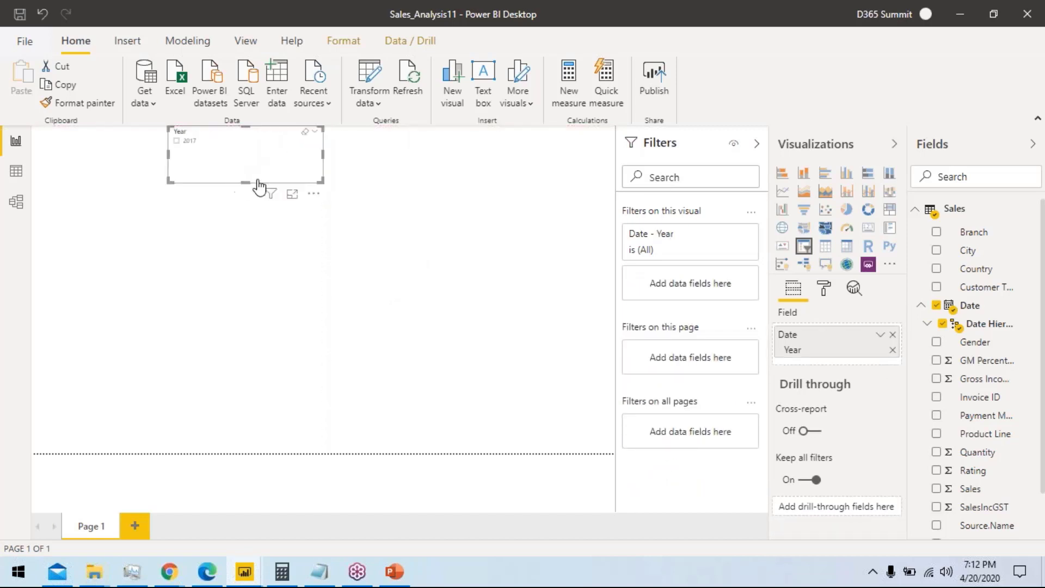
left_click_drag(321, 183, 263, 184)
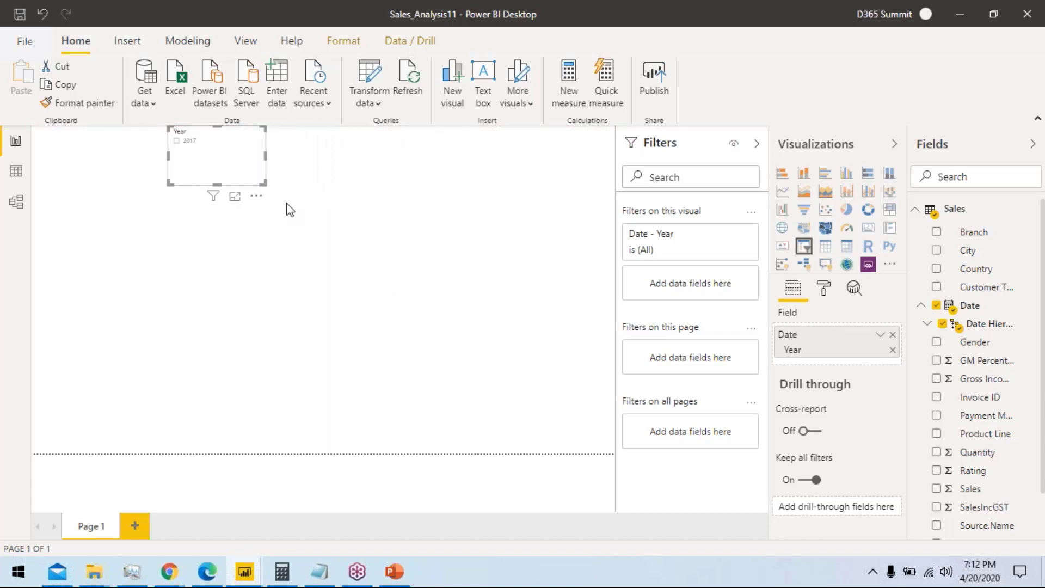
left_click(376, 106)
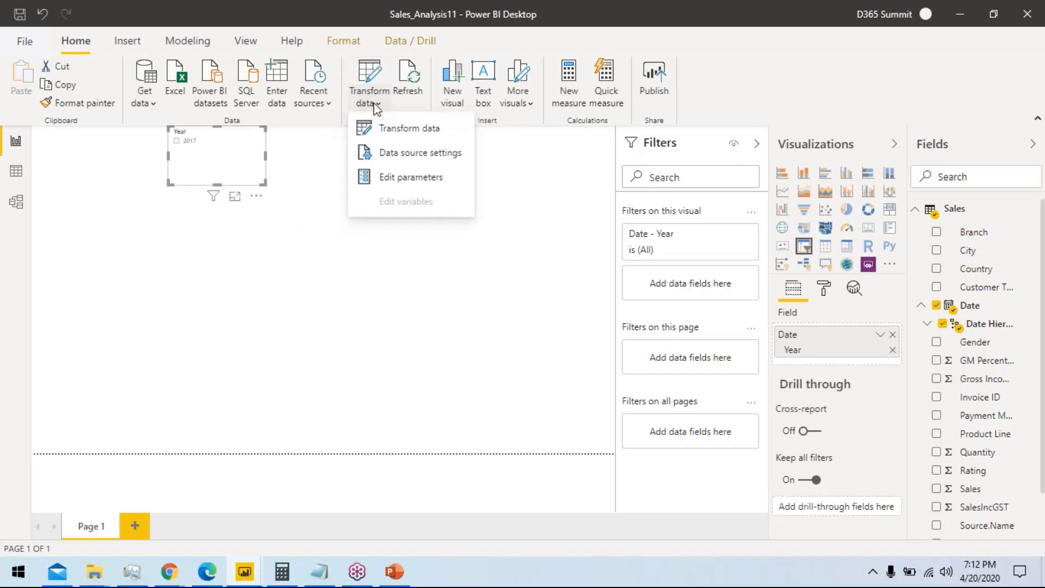
left_click(422, 154)
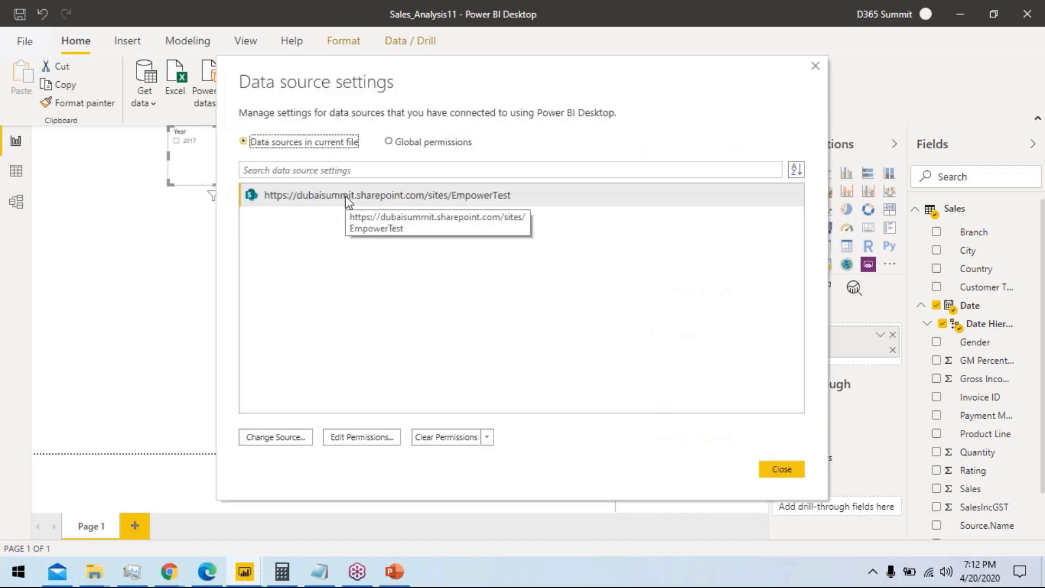
left_click(346, 200)
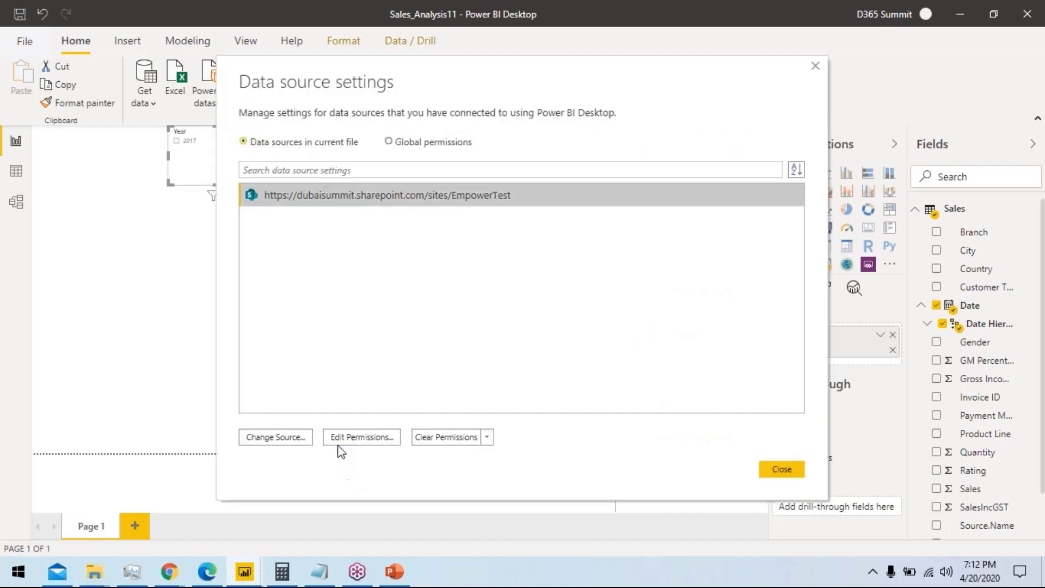
left_click(297, 440)
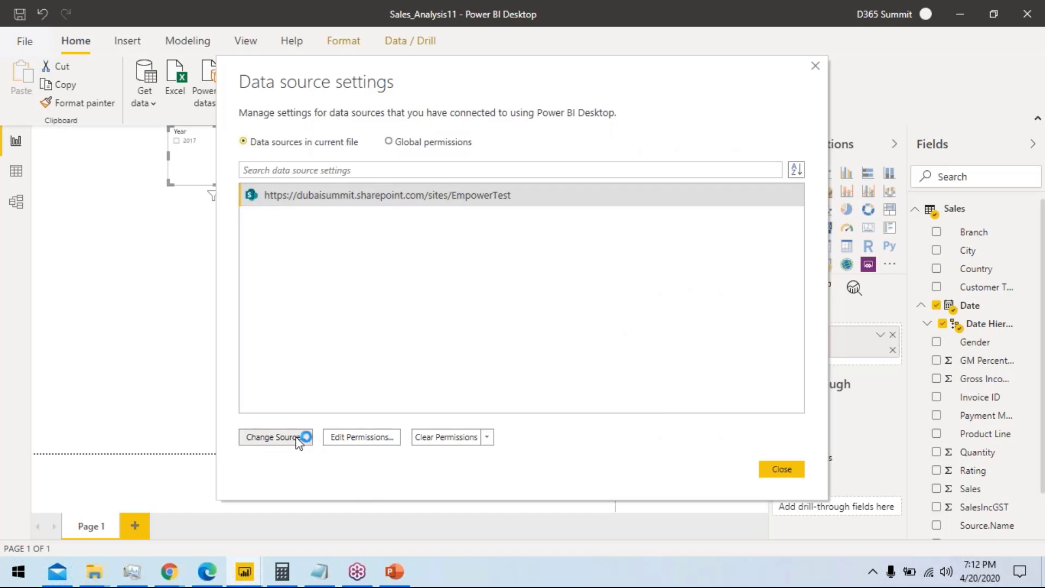
left_click(297, 264)
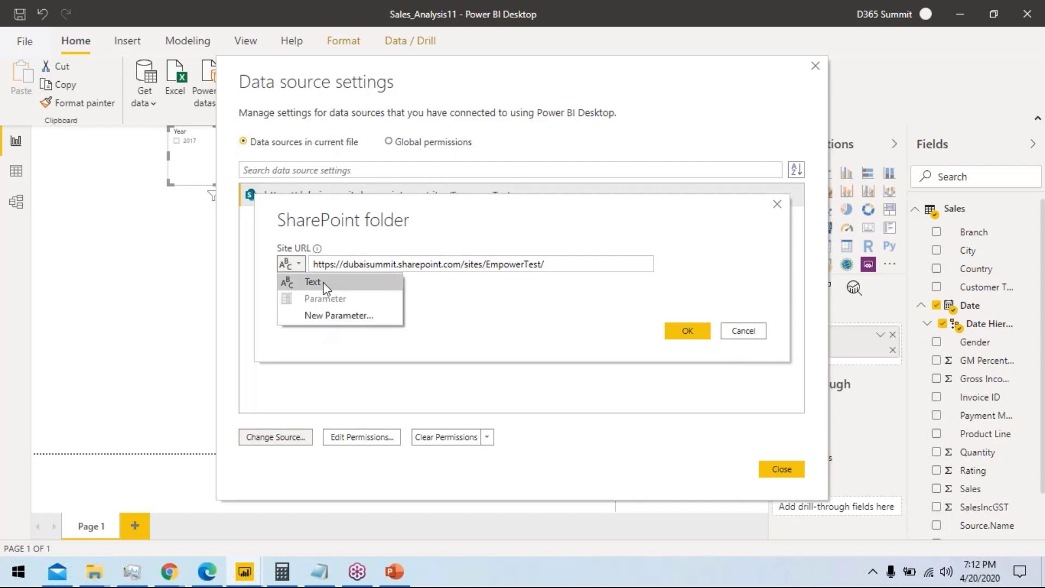
left_click(324, 316)
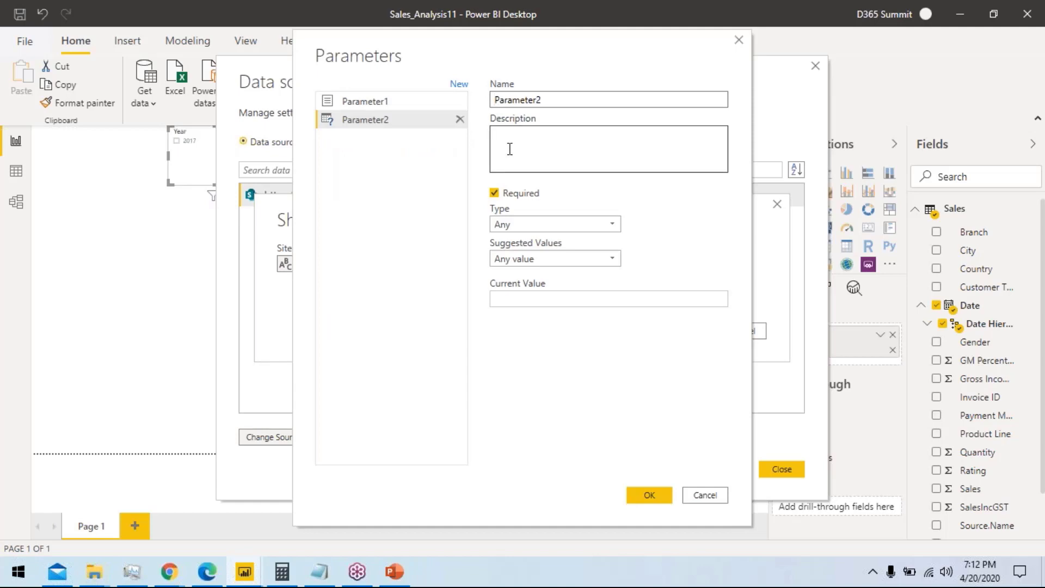
left_click(422, 101)
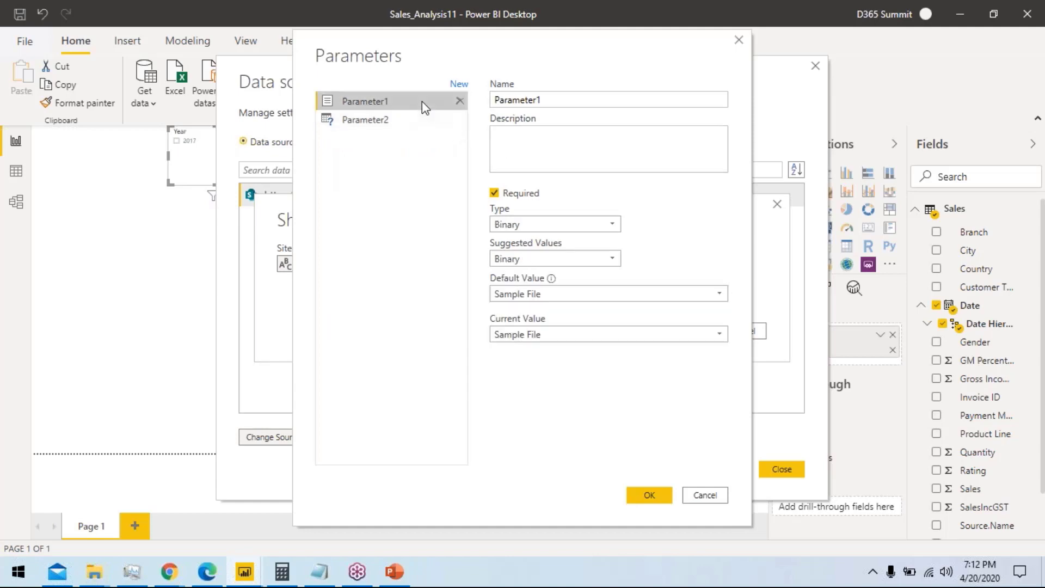
left_click(445, 120)
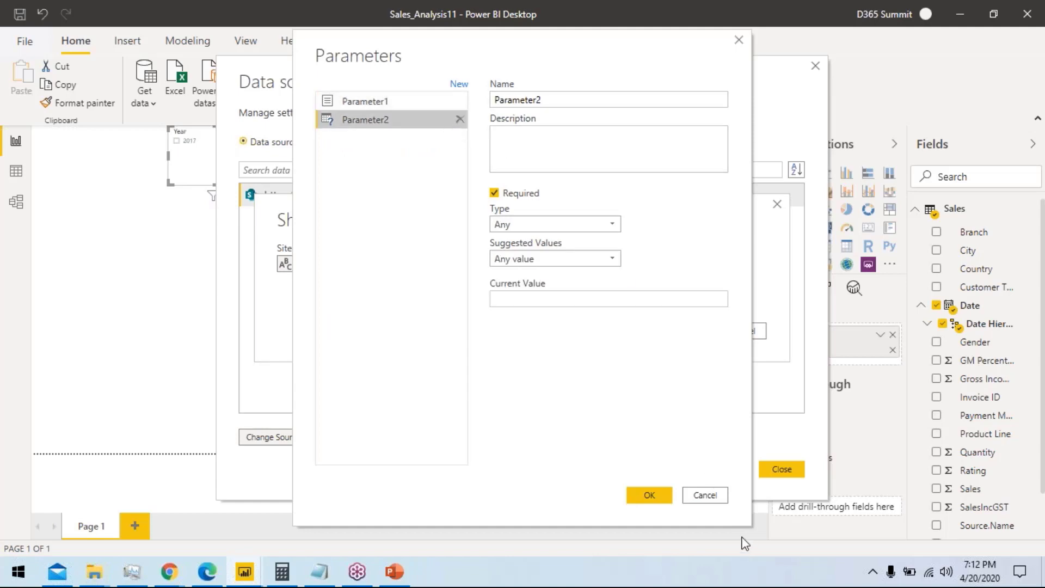
left_click(714, 495)
left_click(736, 335)
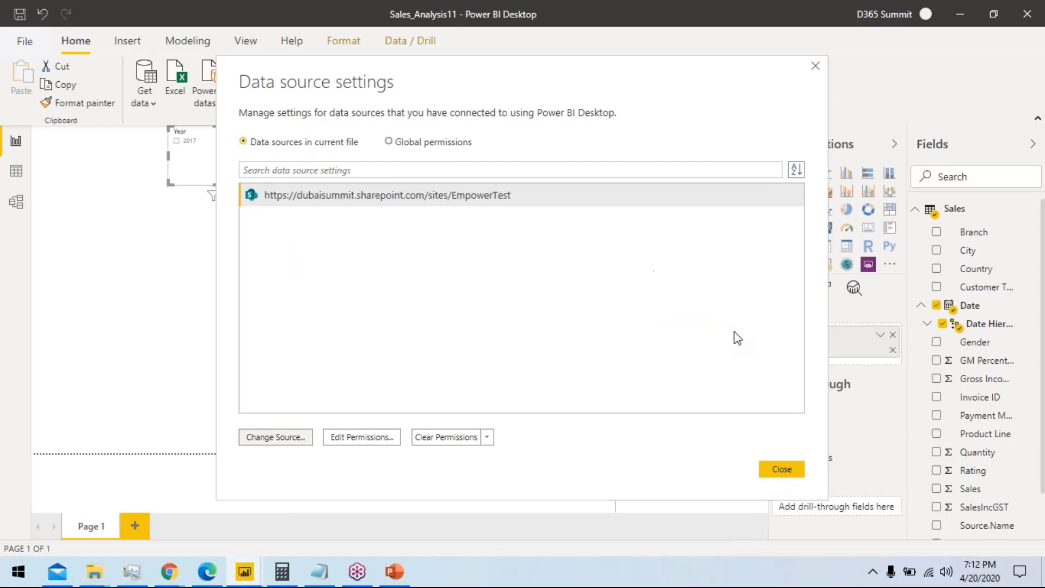
left_click(782, 468)
Step: Open the Power Query Editor and examine the Parameter1, Sample File and Transform Sample File queries
left_click(370, 104)
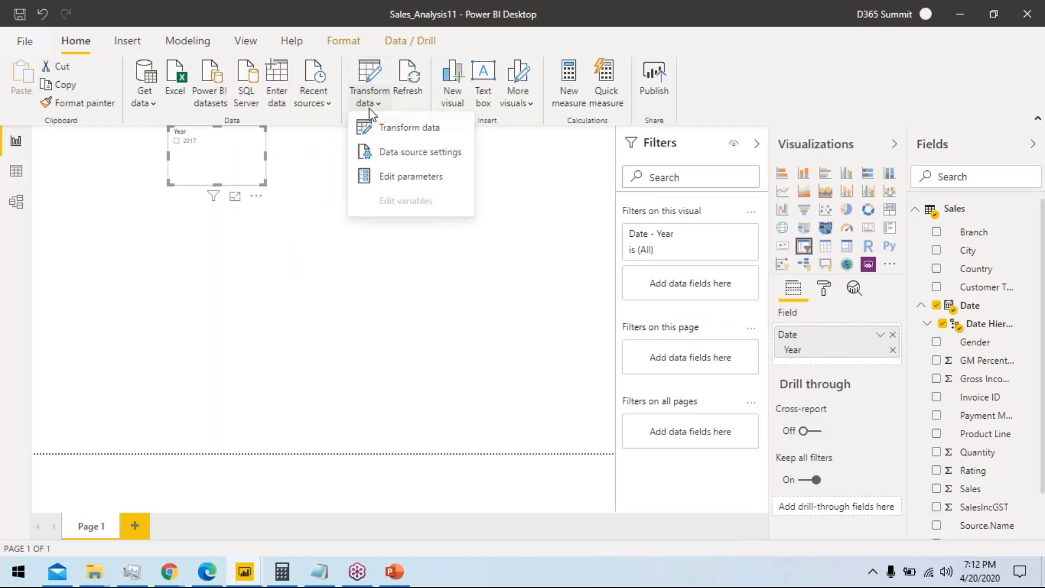
left_click(387, 131)
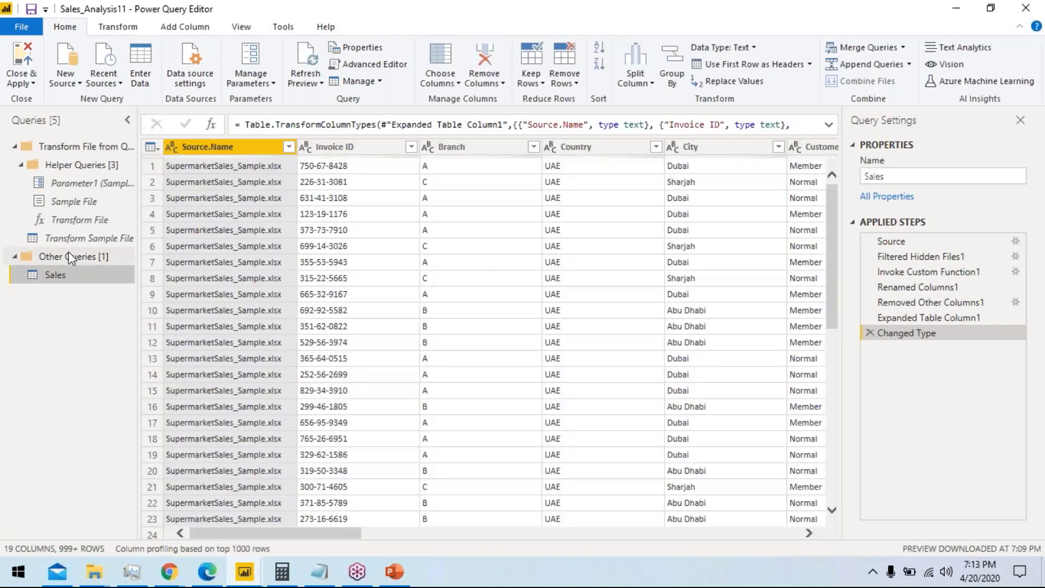
left_click(86, 185)
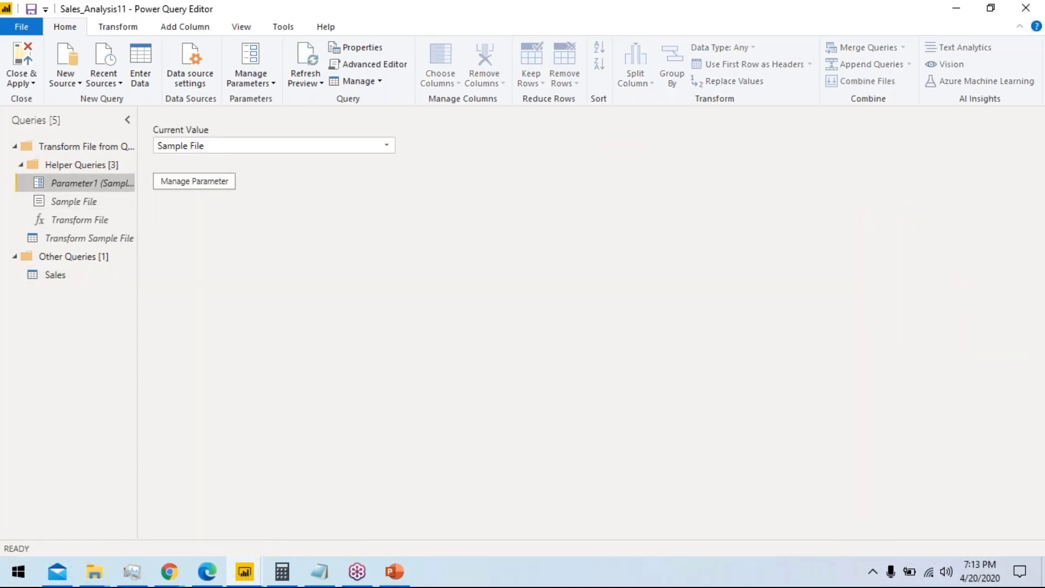
left_click(87, 201)
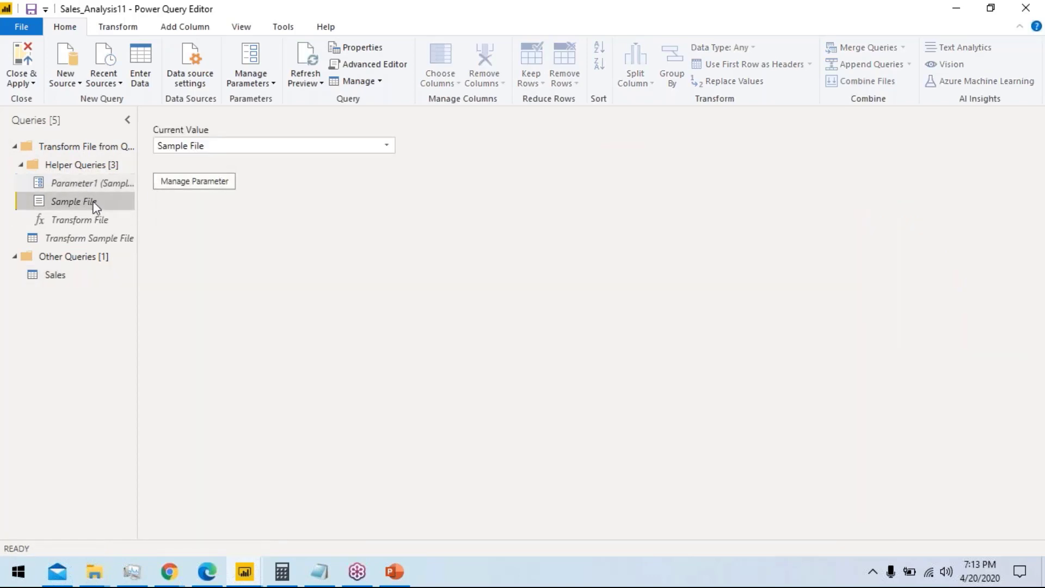
left_click(84, 238)
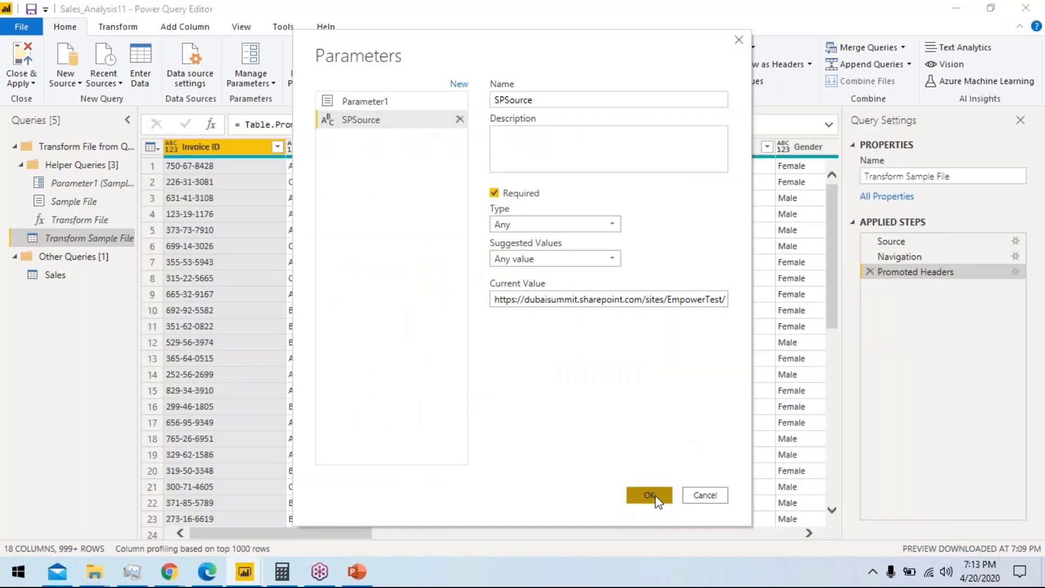
left_click(655, 496)
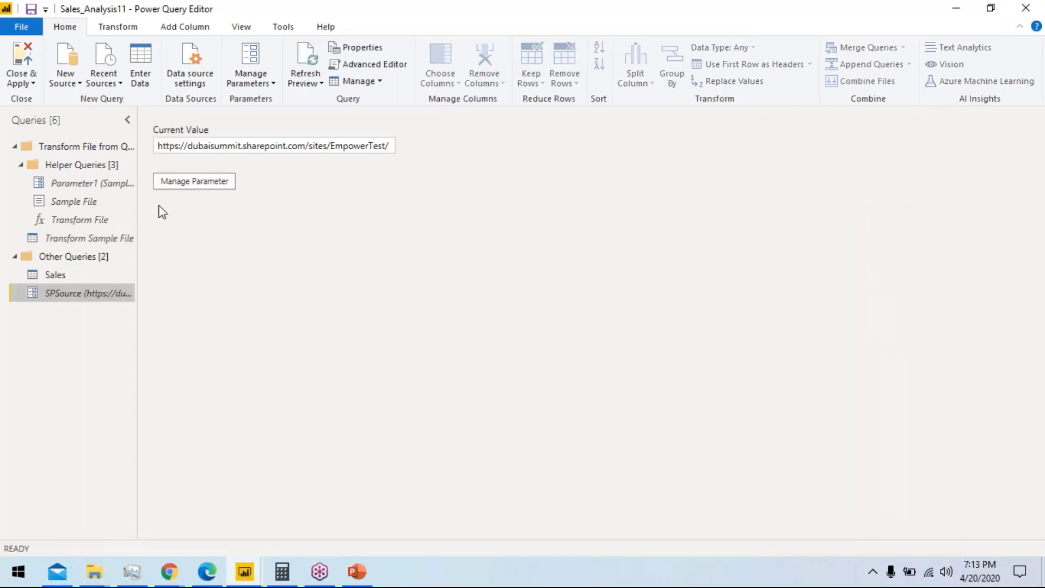
left_click(21, 81)
left_click(34, 101)
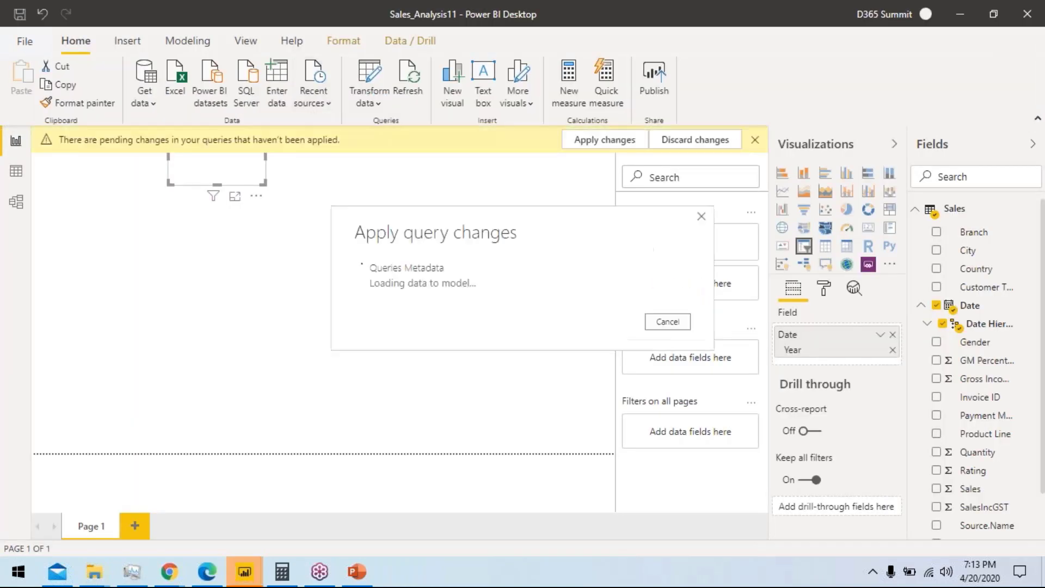
Step: Change the SharePoint folder data source so its Site URL uses the SPSource parameter, and apply the pending changes
left_click(372, 105)
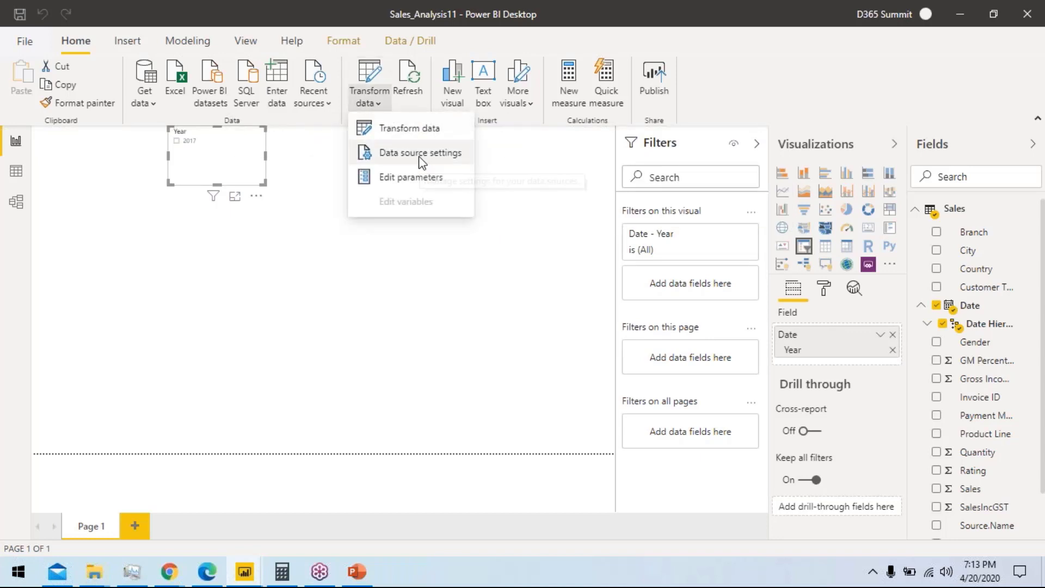
left_click(421, 152)
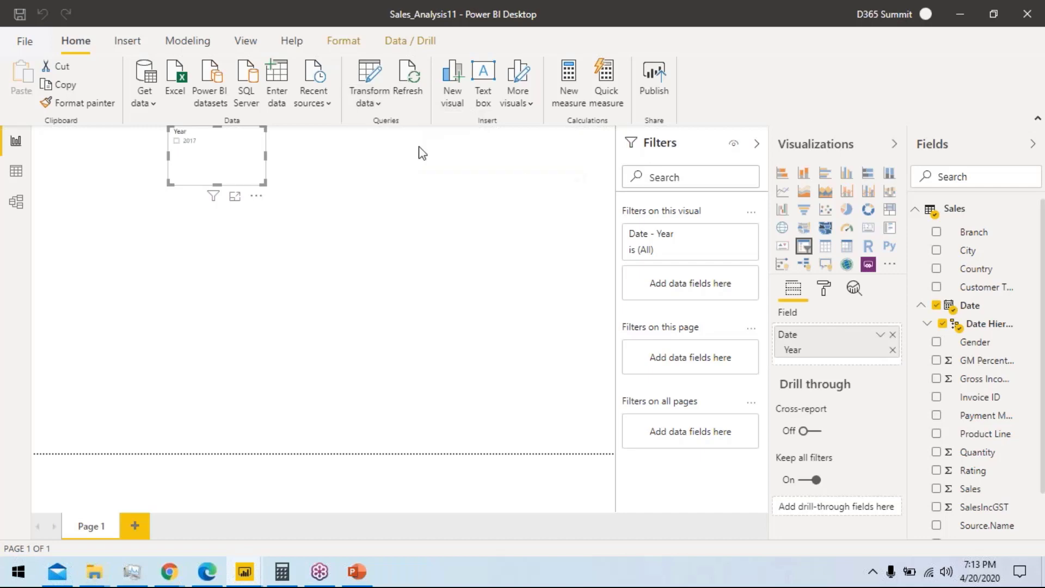
left_click(297, 442)
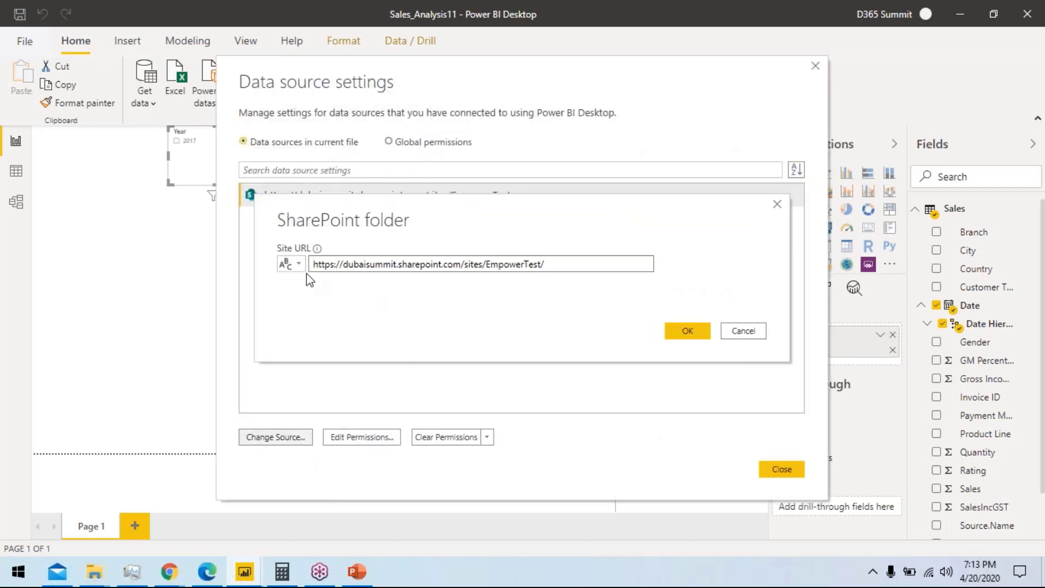
left_click(298, 266)
left_click(320, 299)
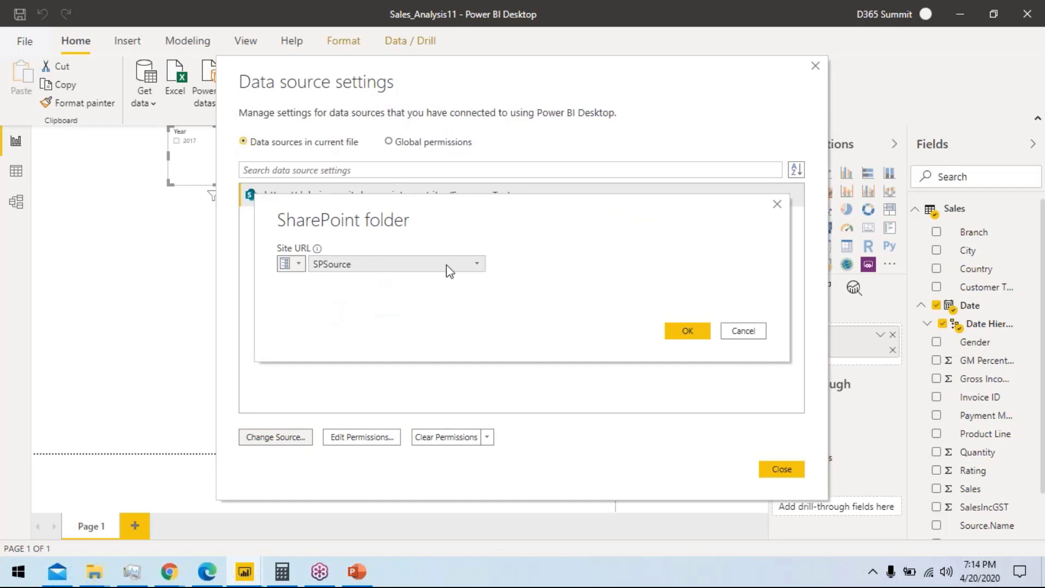
left_click(686, 332)
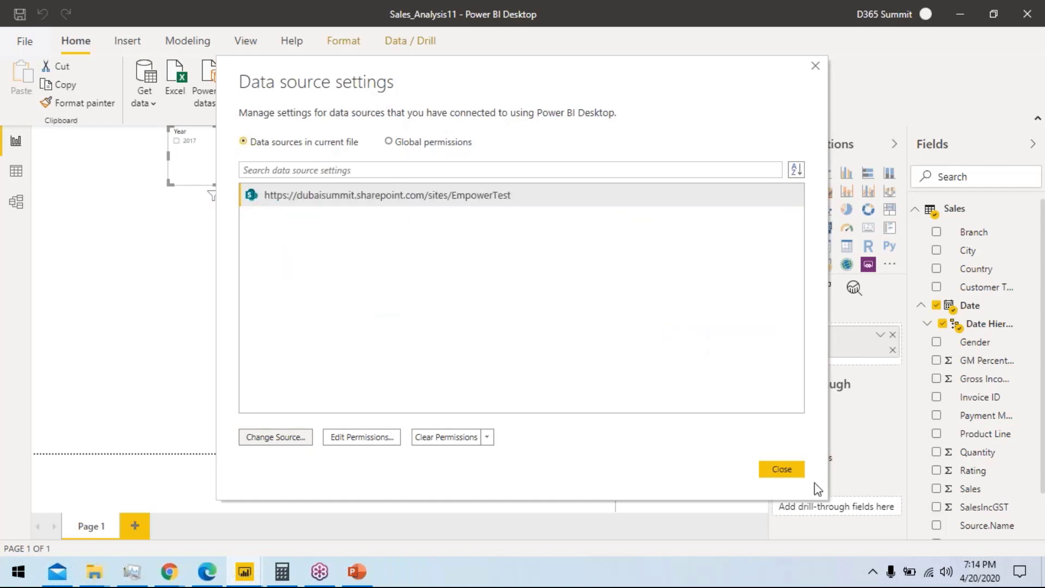
left_click(787, 470)
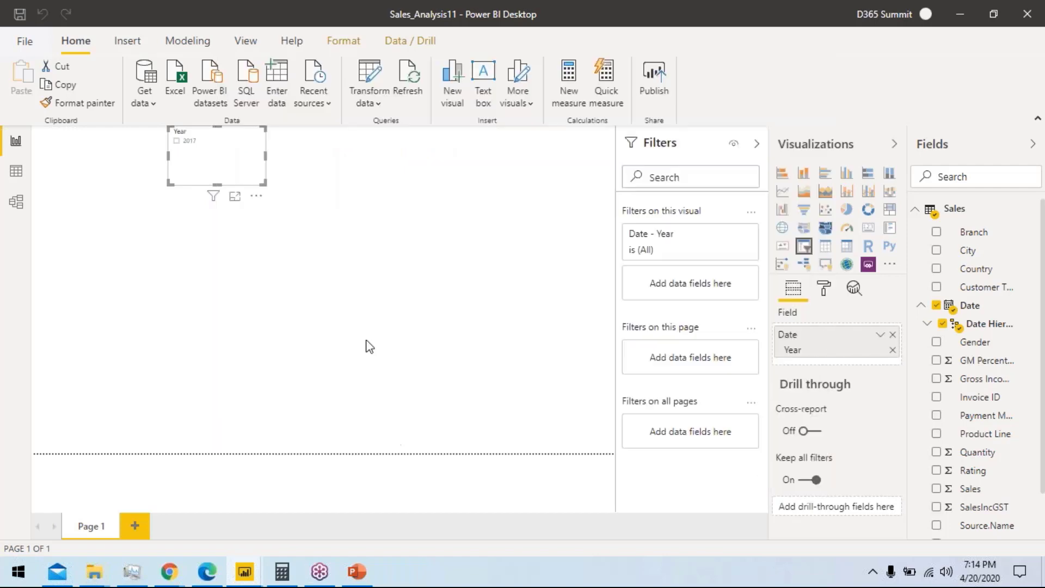
left_click(599, 136)
Step: Add a card showing the Sales field, place it at the upper right of the report page and reduce its height
left_click_drag(991, 492, 517, 346)
left_click(868, 227)
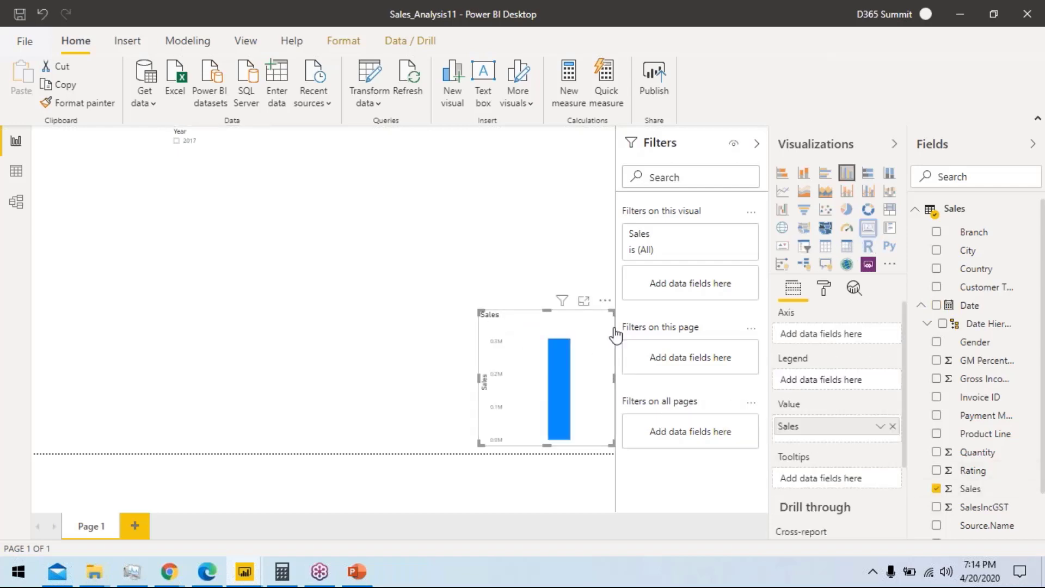
left_click_drag(526, 396, 487, 152)
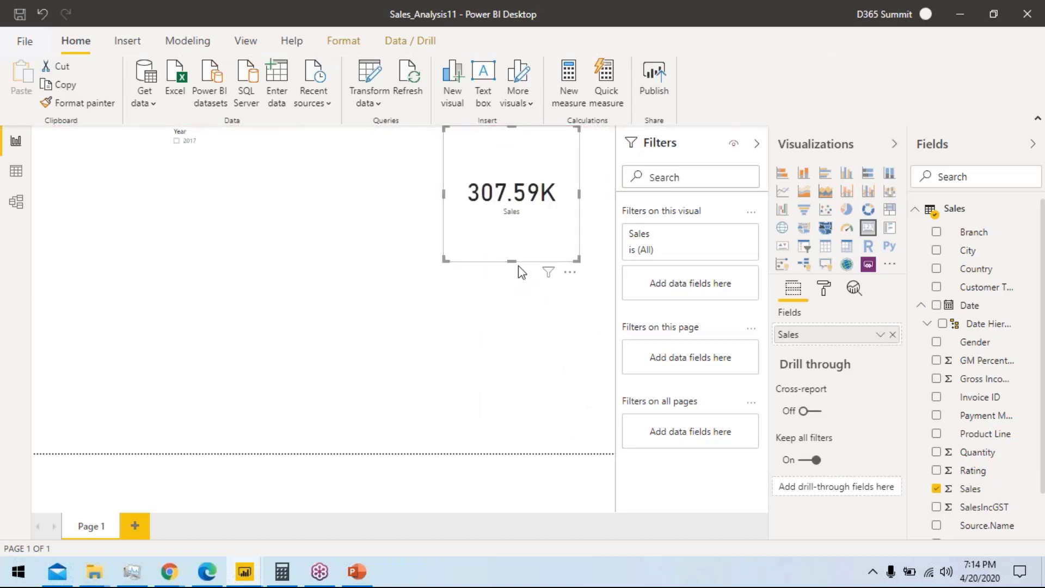
left_click_drag(517, 251, 518, 175)
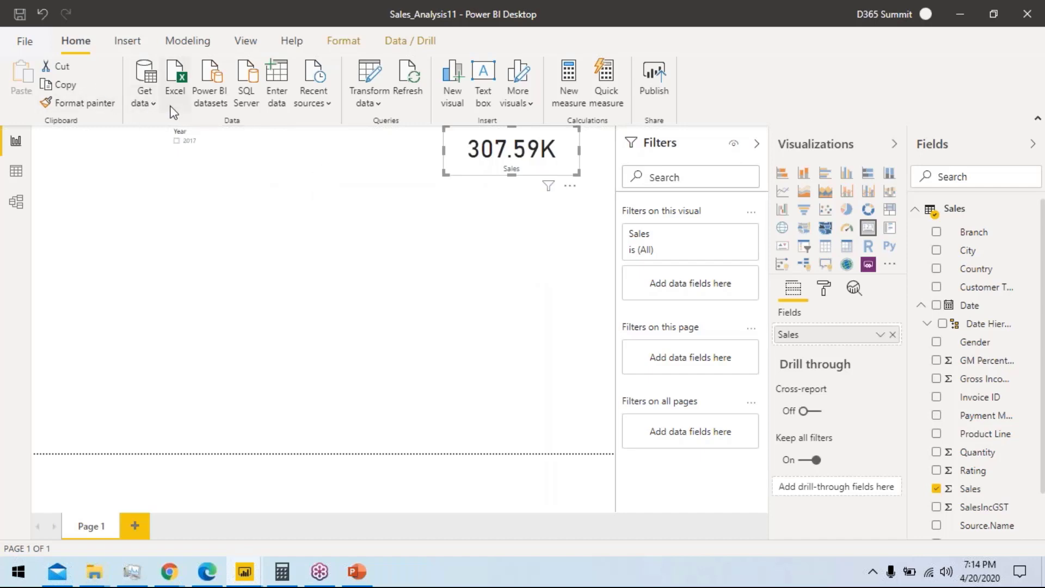
left_click(313, 104)
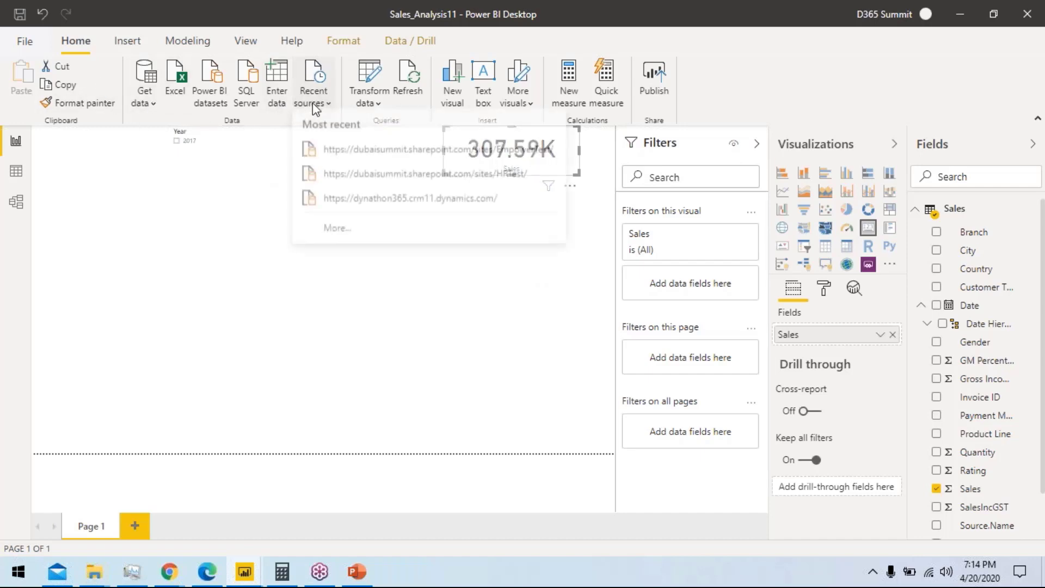
left_click(376, 106)
left_click(413, 177)
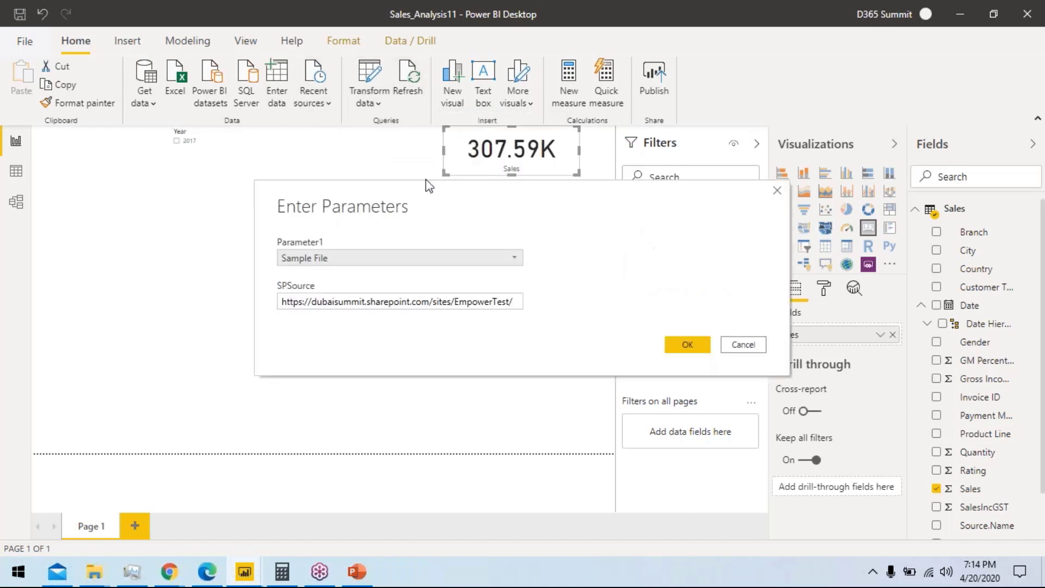
mouse_move(489, 302)
left_mouse_down()
mouse_move(516, 302)
mouse_move(505, 302)
left_mouse_up()
key("BackSpace")
key("Delete")
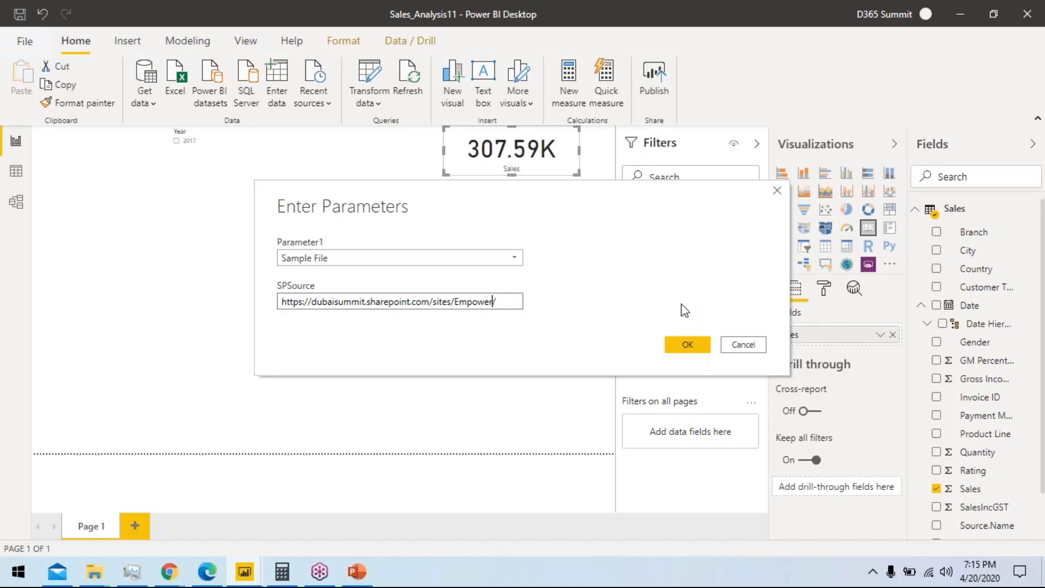
type("Prod")
left_click(688, 344)
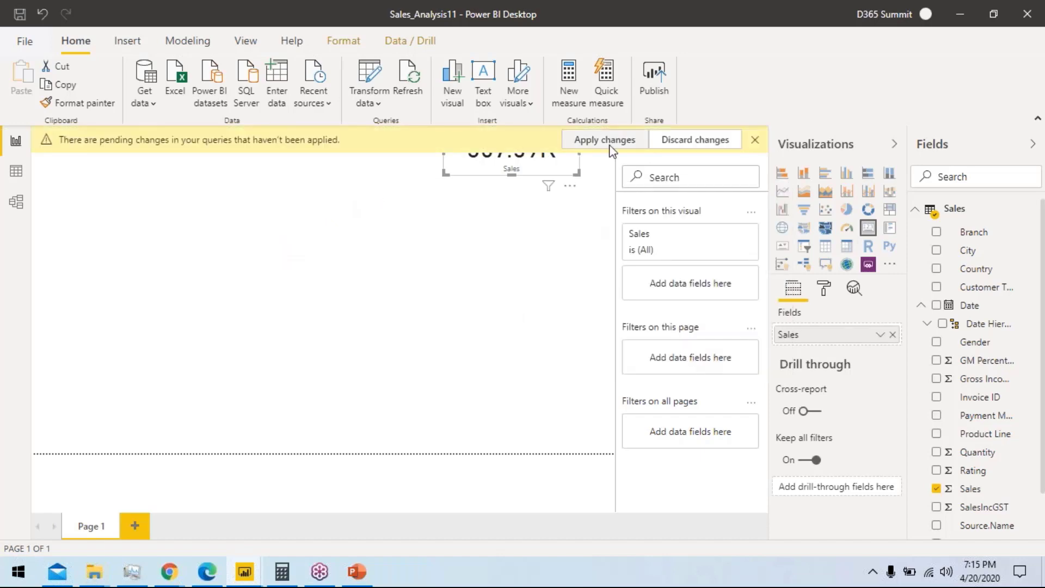
left_click(609, 142)
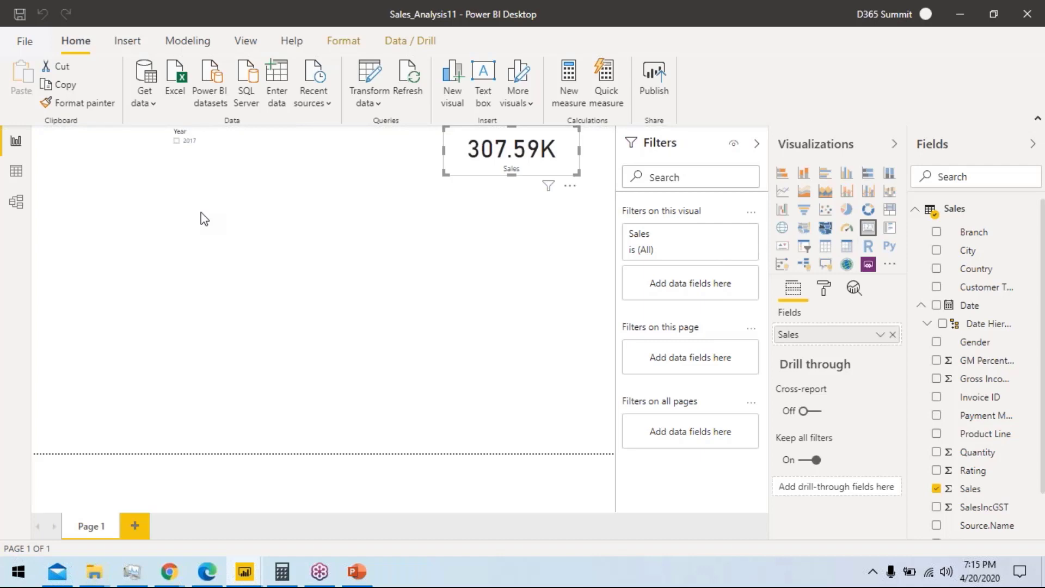
left_click(407, 81)
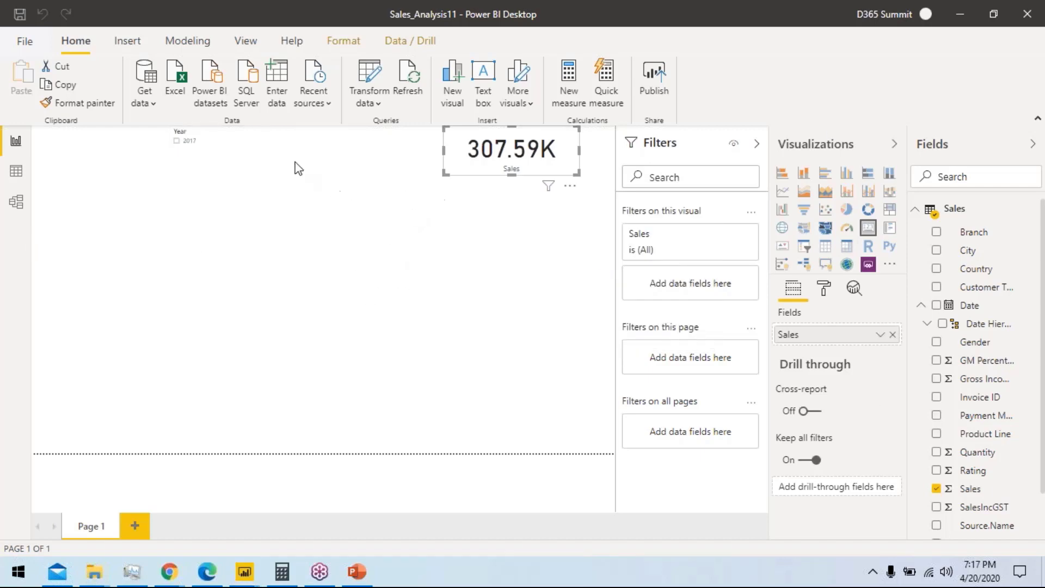
Step: Delete the Sales card from the report page
left_click(571, 191)
left_click(585, 232)
key("Delete")
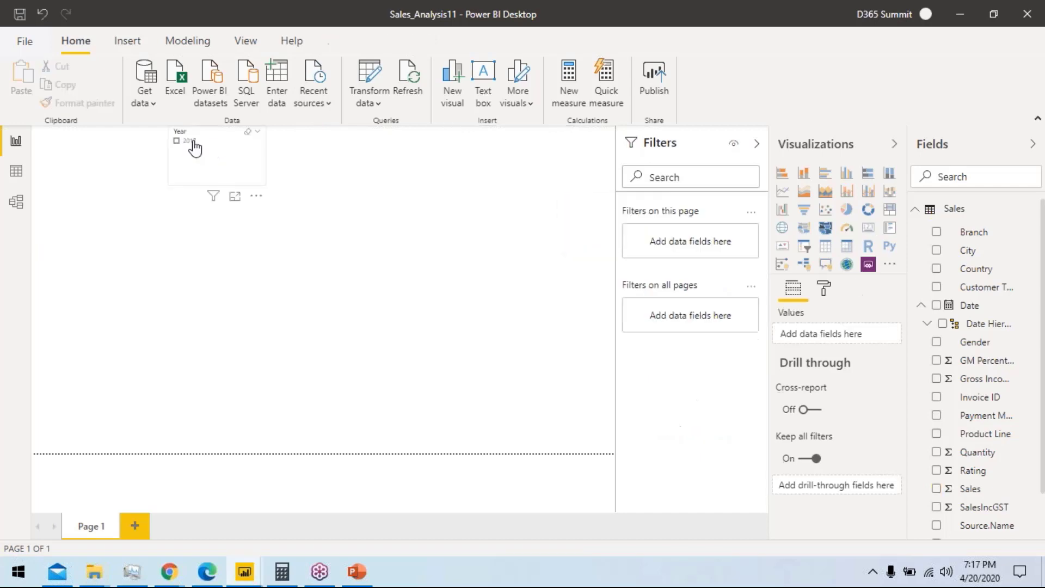
Step: Check the SPSource parameter's current value in the Power Query Editor, then close the editor and apply the queries
left_click(373, 106)
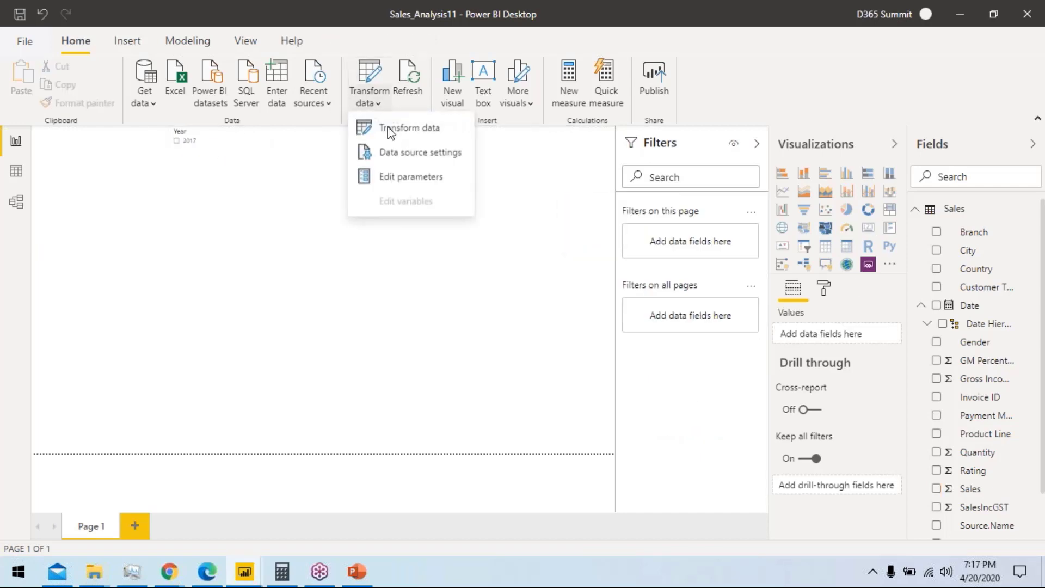
left_click(403, 132)
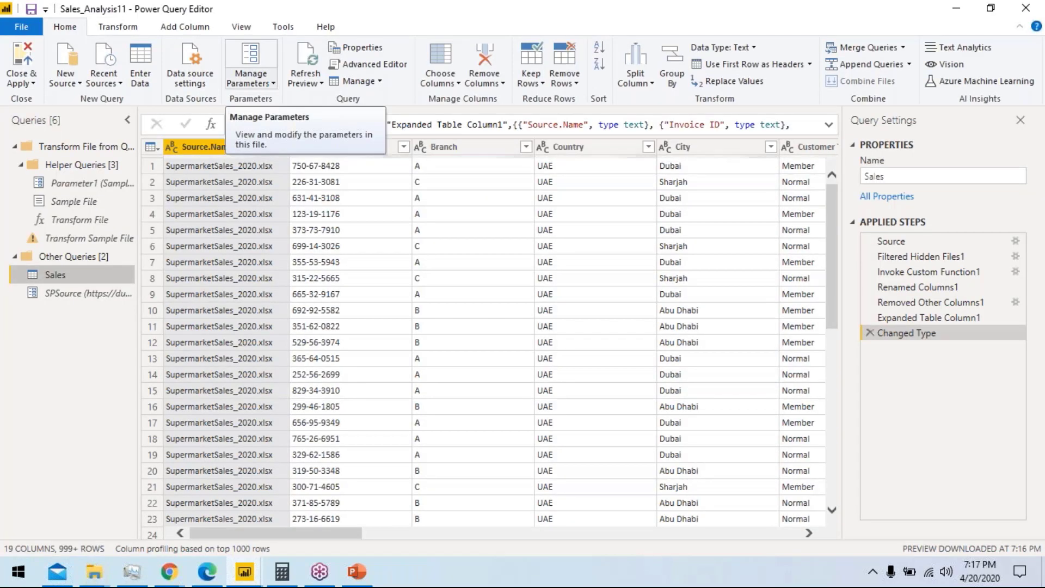
left_click(251, 78)
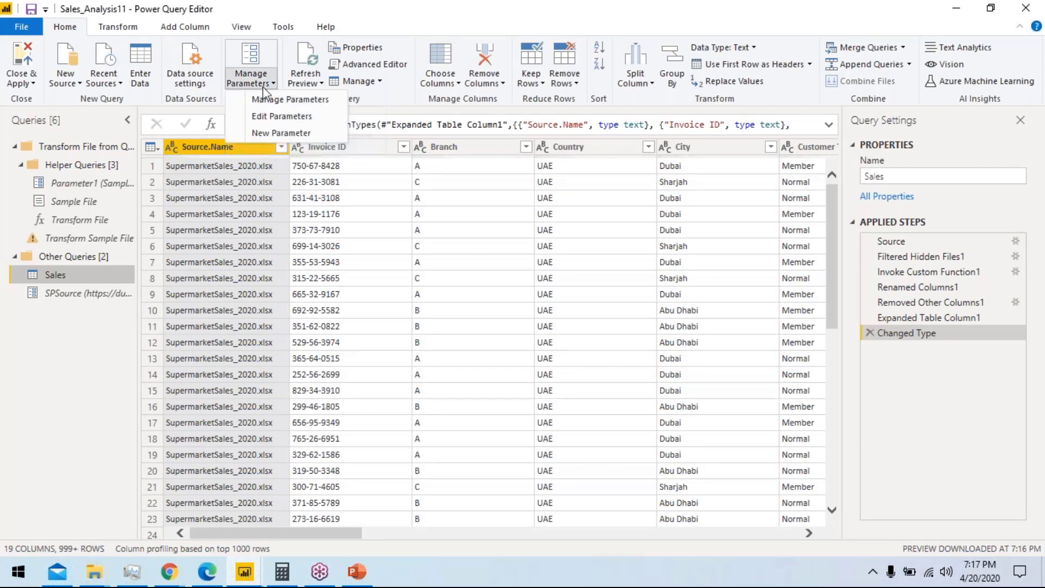
left_click(288, 100)
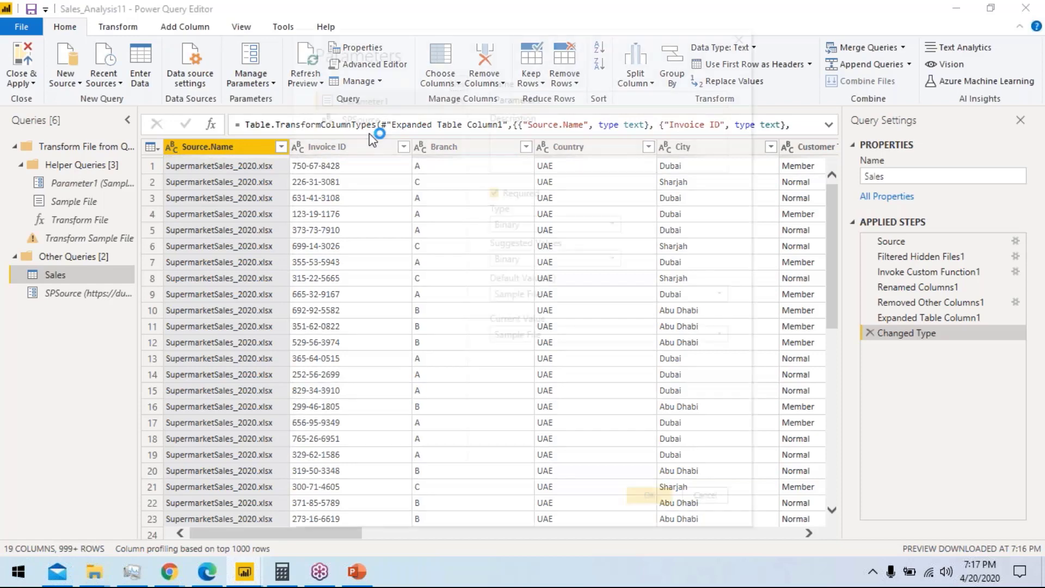
left_click(390, 122)
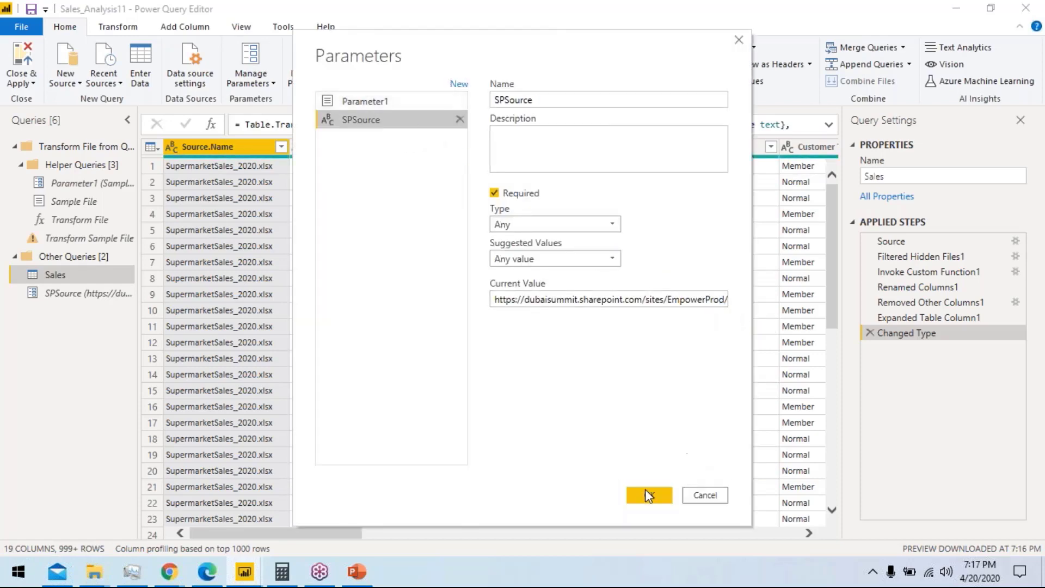
left_click(636, 501)
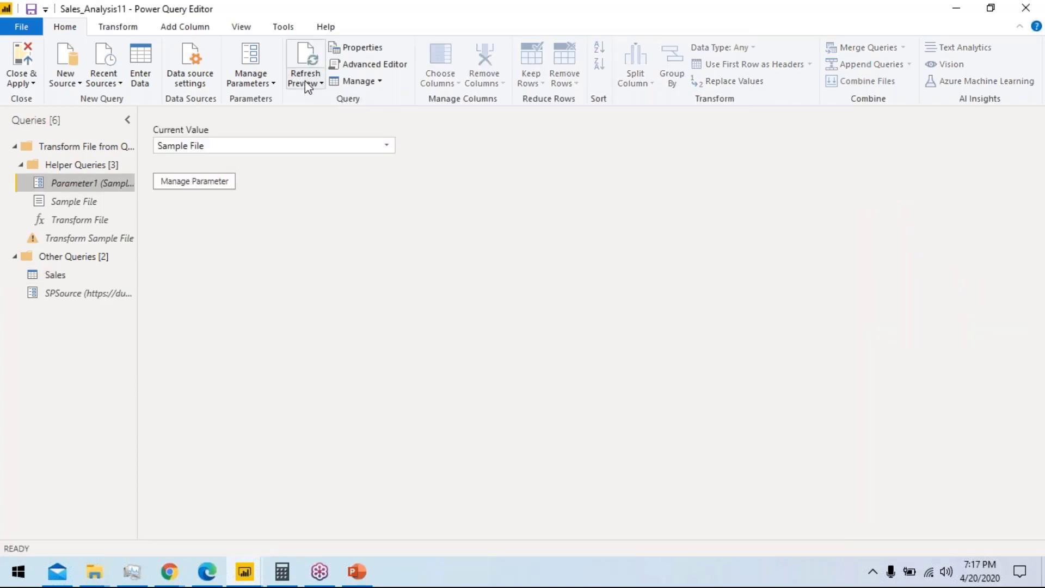
left_click(26, 82)
left_click(33, 101)
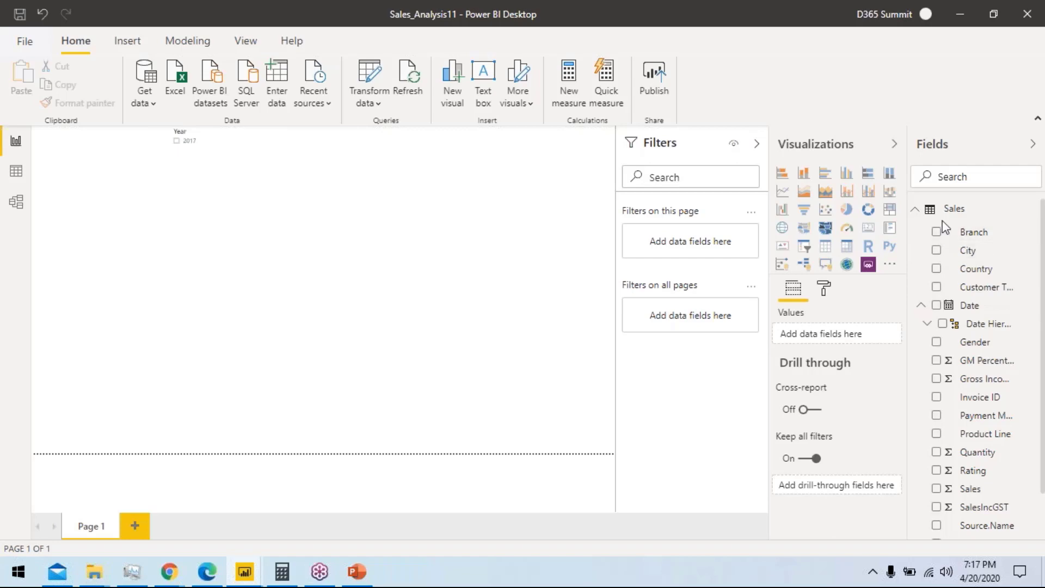
Step: Filter the Sales query's Source.Name column to exclude SupermarketSales_2018.xlsx and SupermarketSales_Sample.xlsx
left_click(366, 99)
left_click(375, 129)
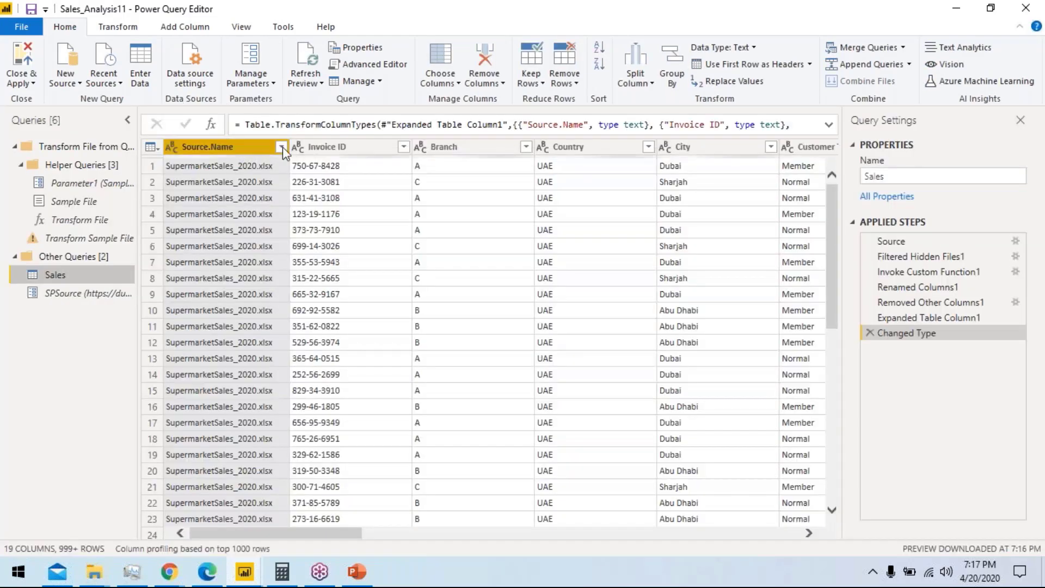
left_click(281, 147)
left_click(244, 390)
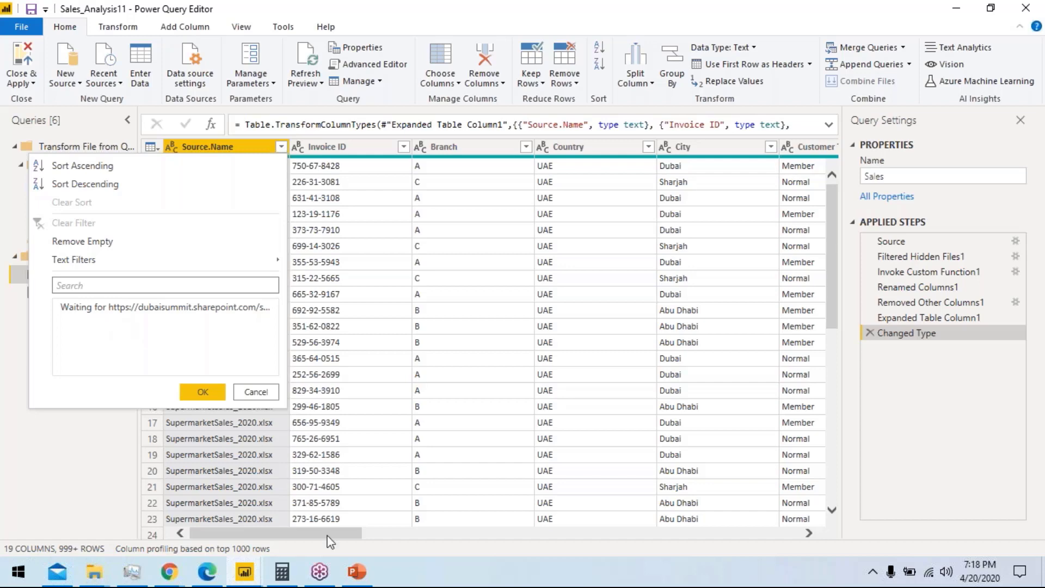
left_click(207, 572)
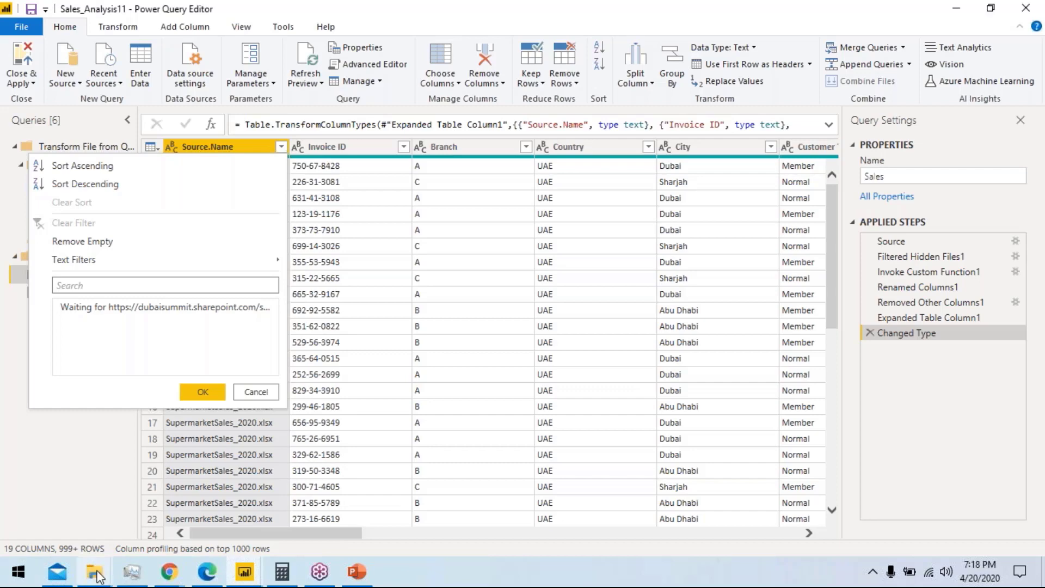
left_click(96, 573)
left_click(957, 7)
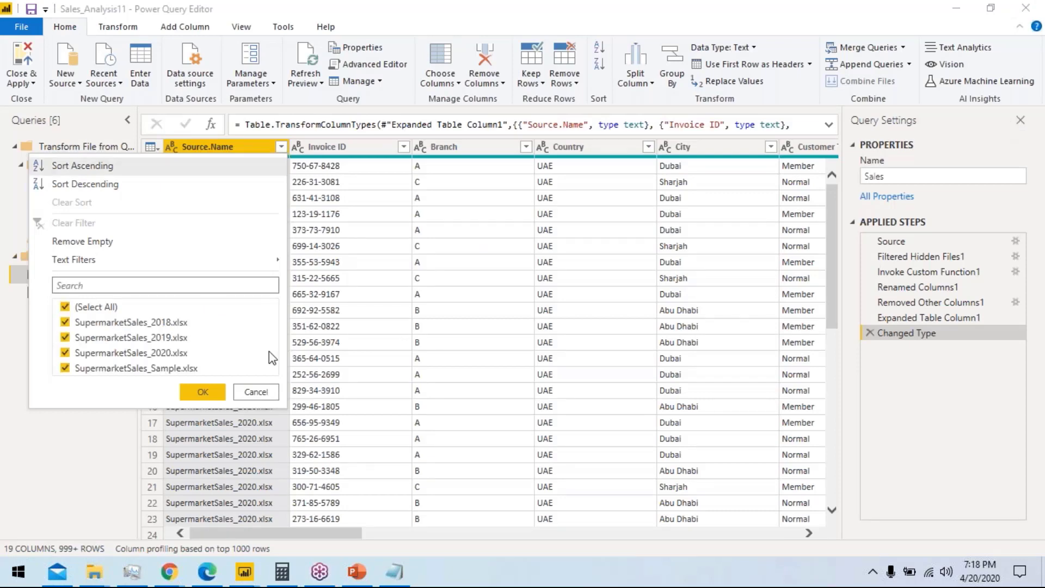
left_click(65, 322)
left_click(65, 368)
left_click(203, 394)
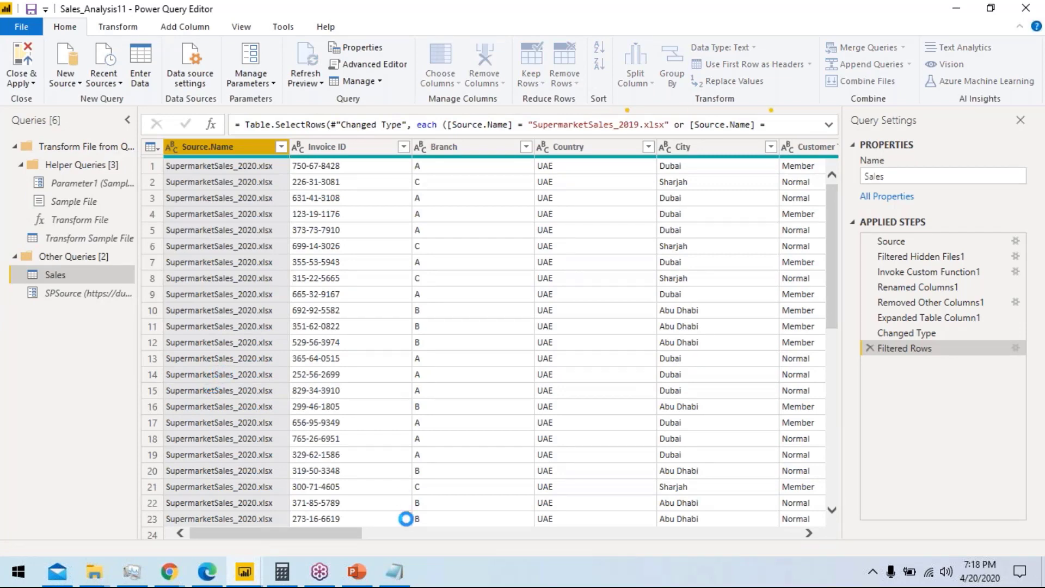
Step: Switch to the Measures notes in Notepad and highlight the Calendar formula to check its date range
left_click(394, 572)
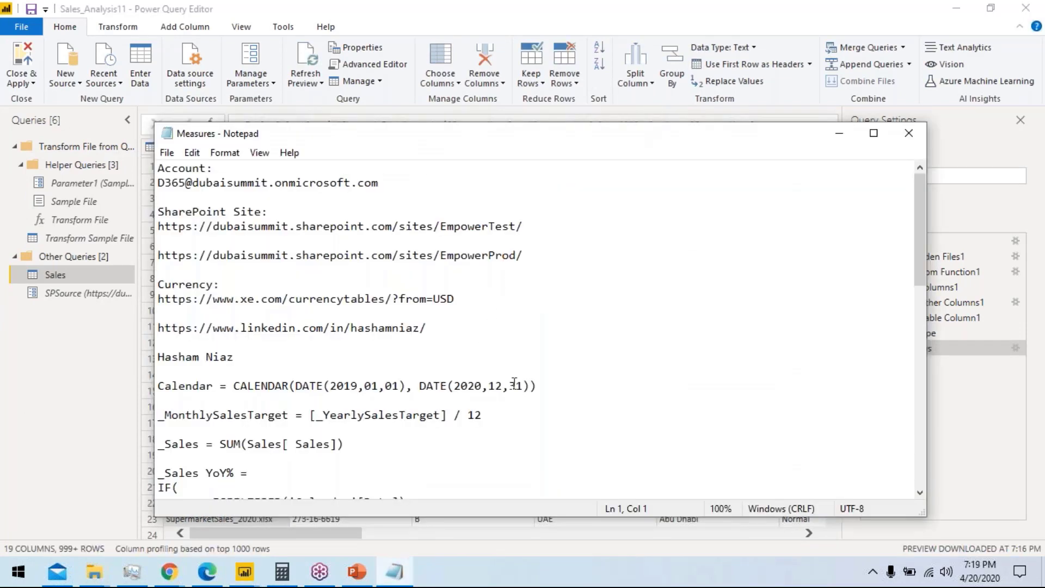
left_click_drag(546, 386, 160, 384)
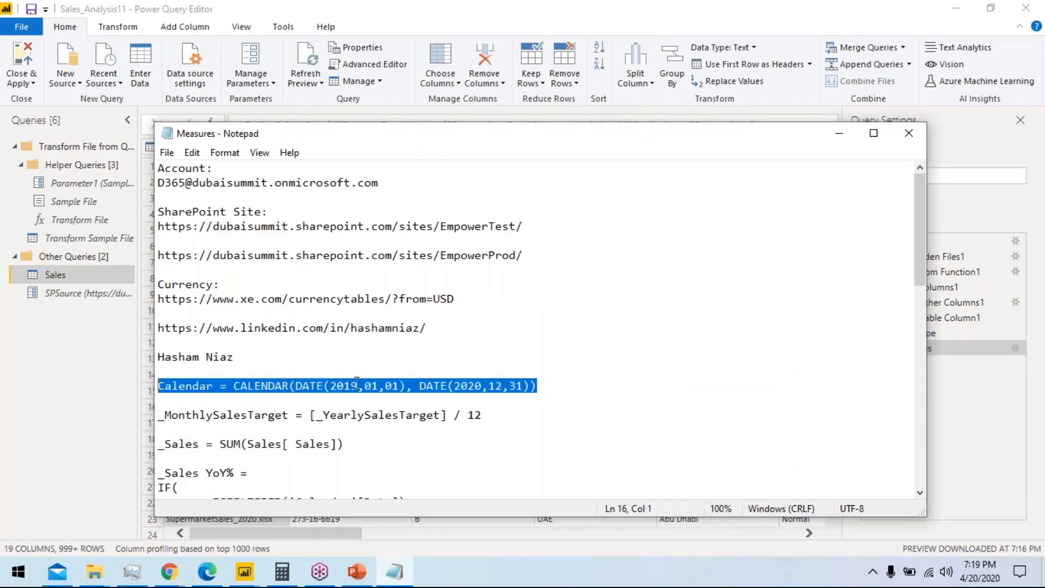
left_click(396, 572)
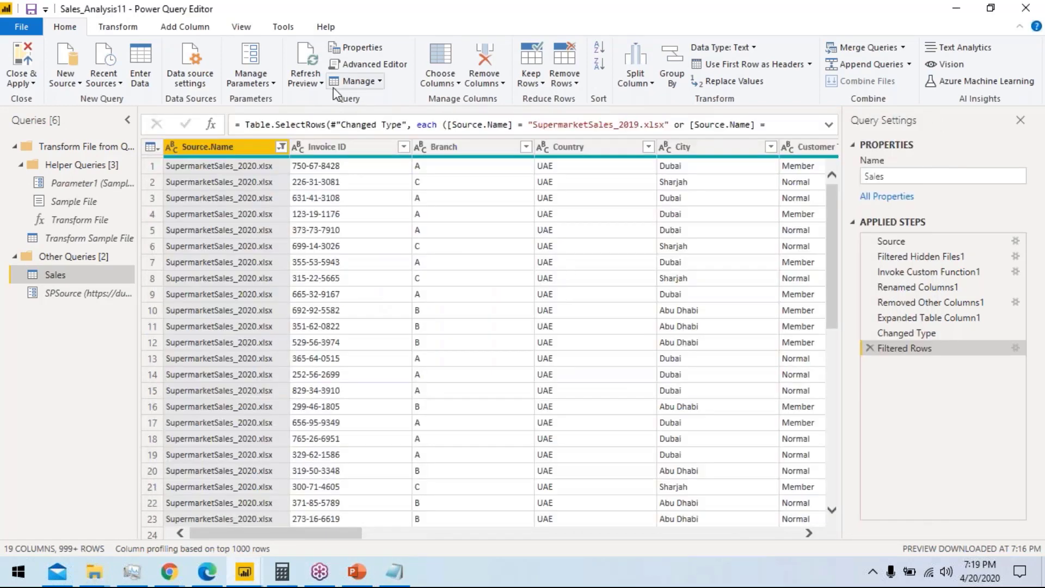
Step: Apply the query changes, add a card showing Sales to the report page, and save the file
left_click(30, 85)
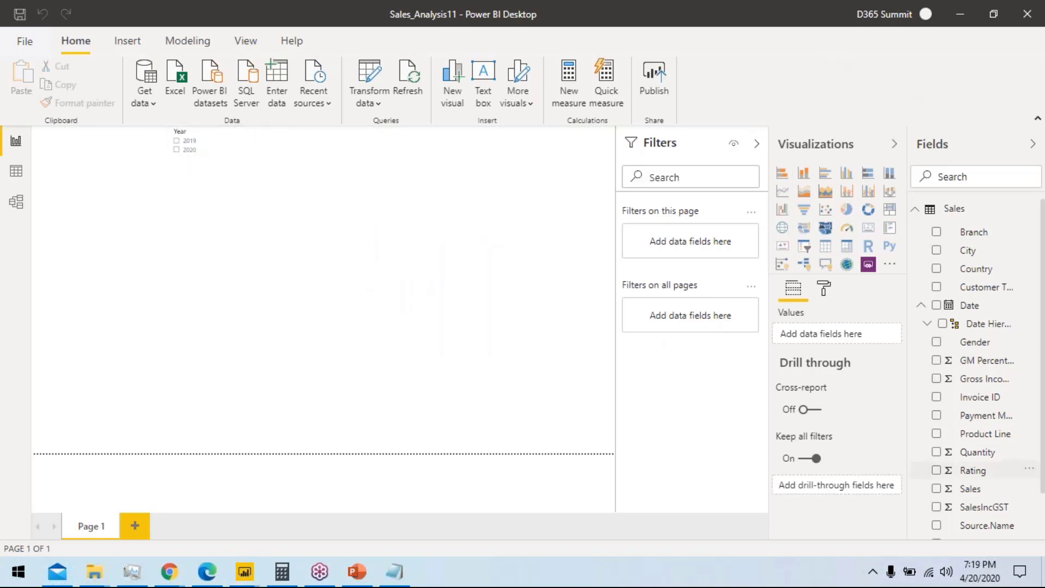
left_click_drag(970, 488, 426, 166)
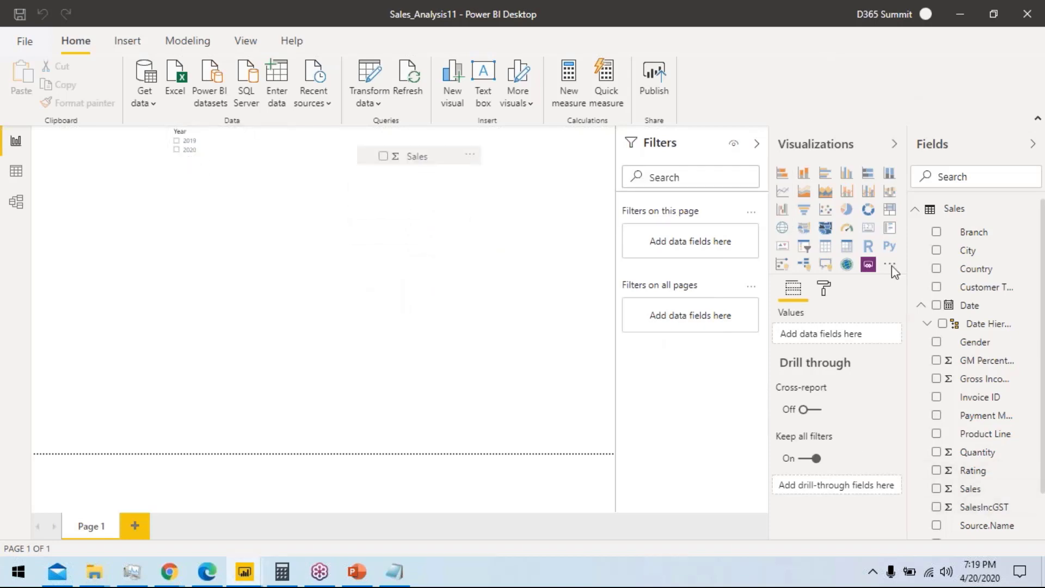
left_click(868, 227)
left_click_drag(477, 201, 507, 185)
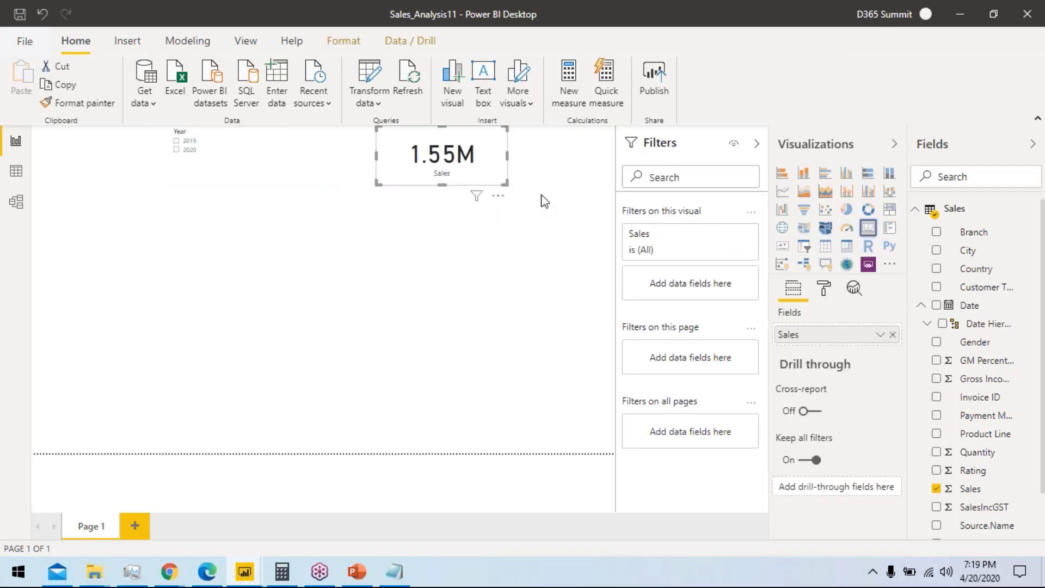
left_click(20, 14)
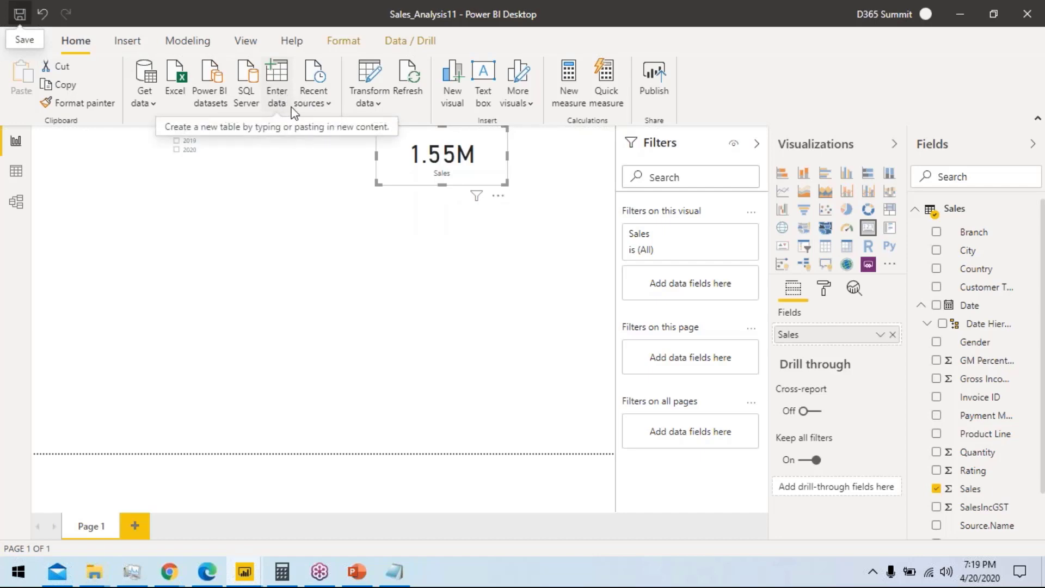
Step: Create a calculated table with the formula Calendar = CALENDAR(DATE(2019,01,01), DATE(2020,12,31)), without the default "Table =" prefix
left_click(178, 45)
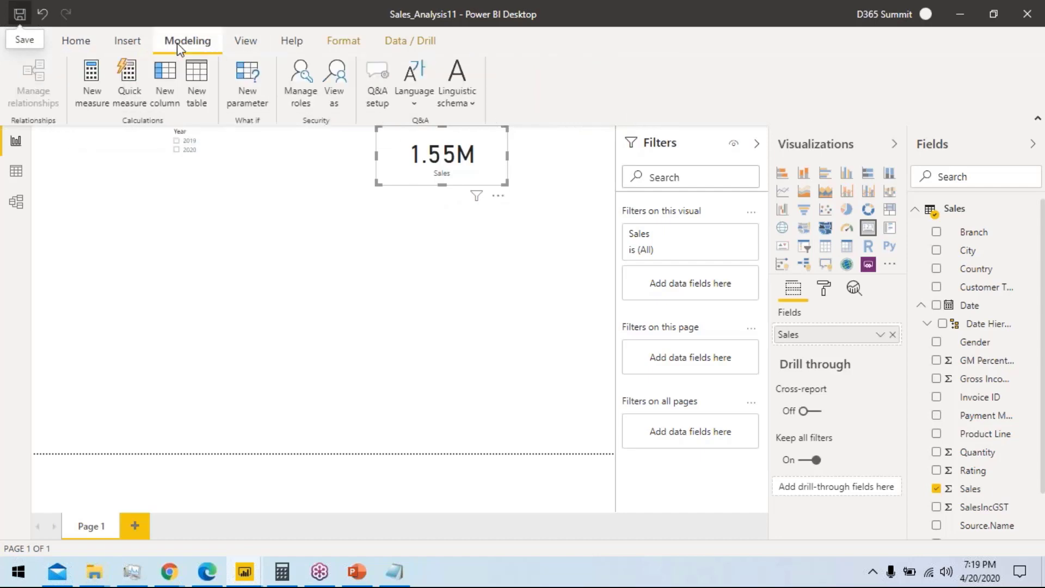
left_click(195, 76)
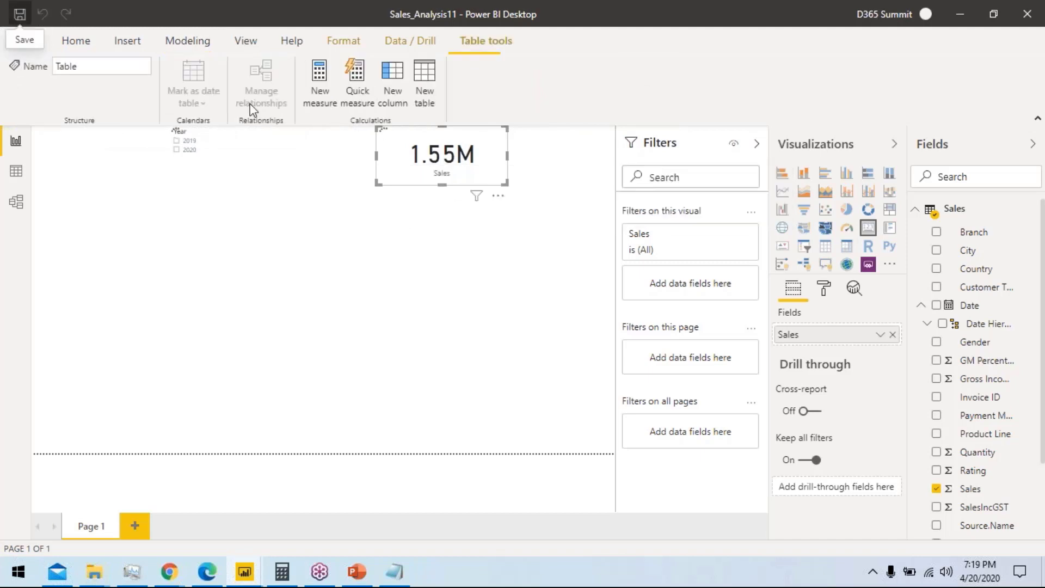
left_click(198, 144)
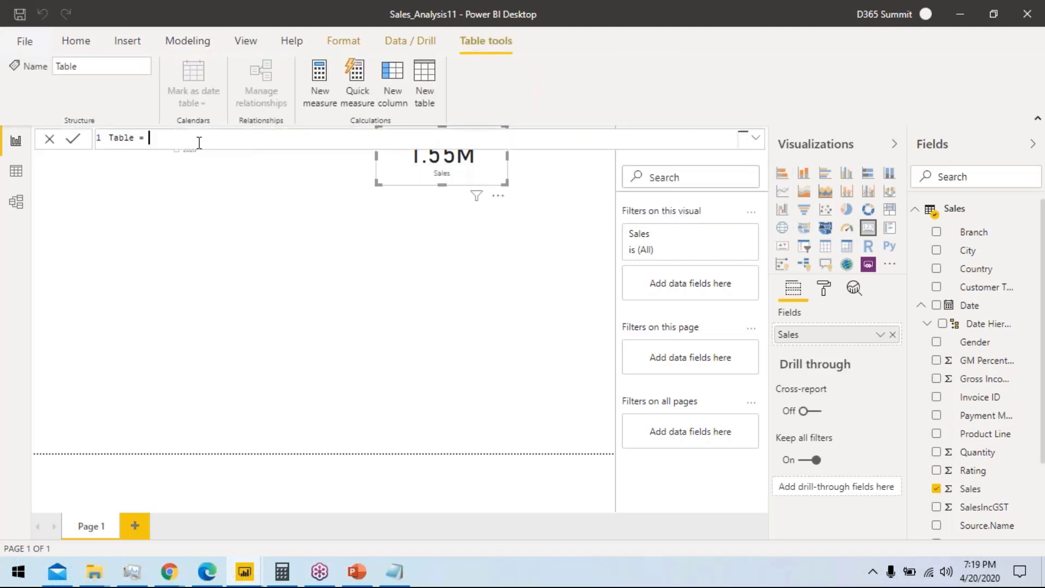
type("Calendar = CALENDAR(DATE(2019,01,01), DATE(2020,12,31))")
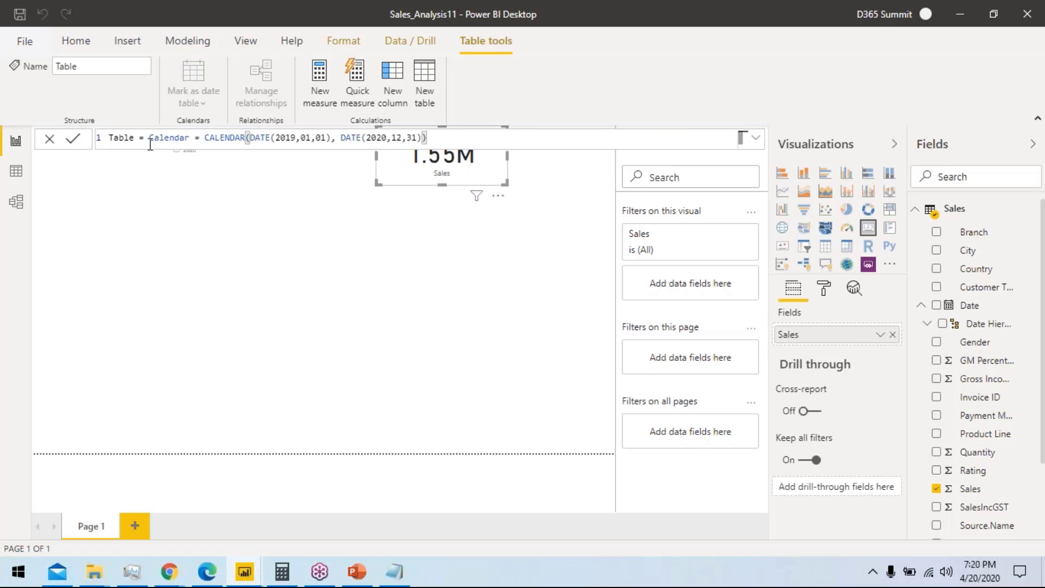
left_click_drag(150, 140, 94, 144)
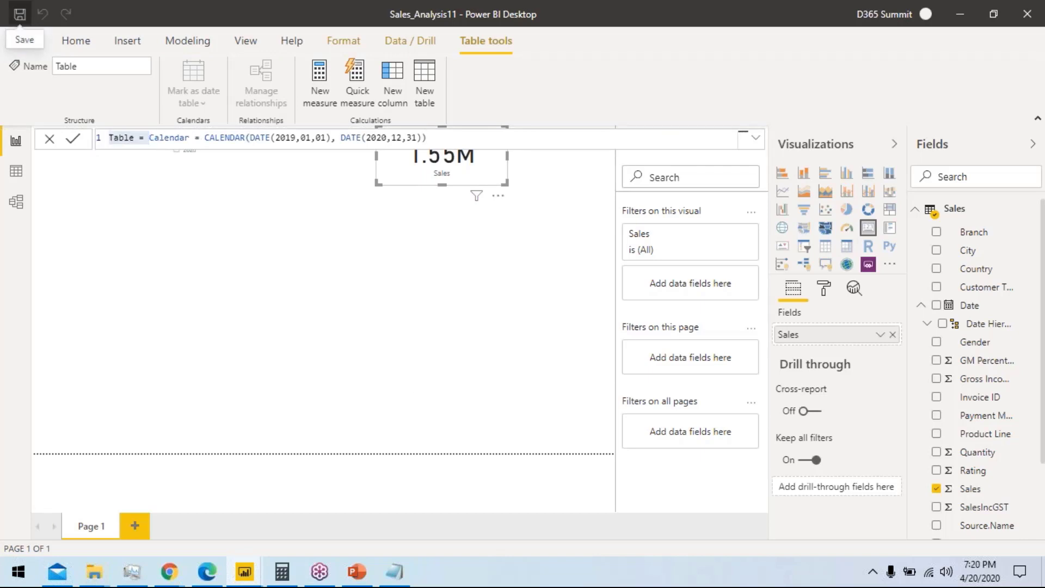
left_click(72, 138)
left_click_drag(150, 139, 109, 137)
key("BackSpace")
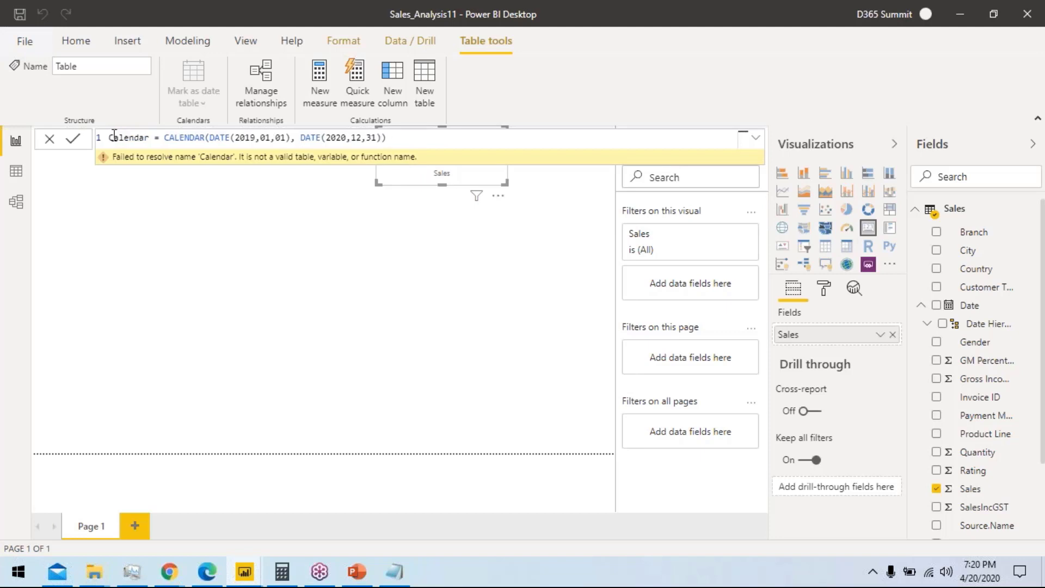
Step: Change the Calendar formula's start year to 2018 and end year to 2021, and commit it
double_click(258, 141)
type("2018")
double_click(345, 140)
type("2021")
left_click(20, 13)
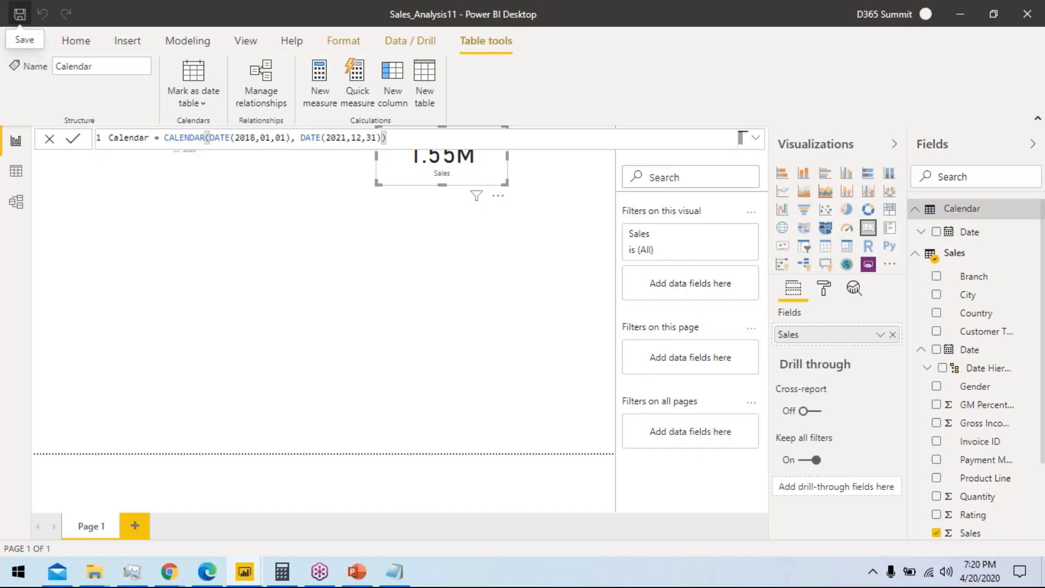
Step: Replace the Calendar table's formula with CALENDARAUTO(12) and commit it
left_click_drag(386, 137, 210, 137)
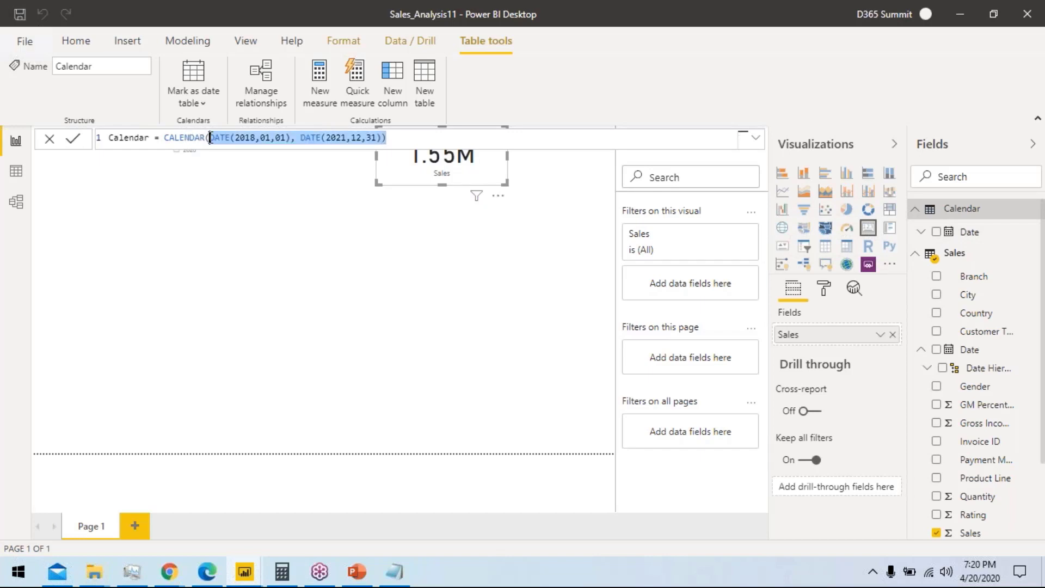
key("BackSpace")
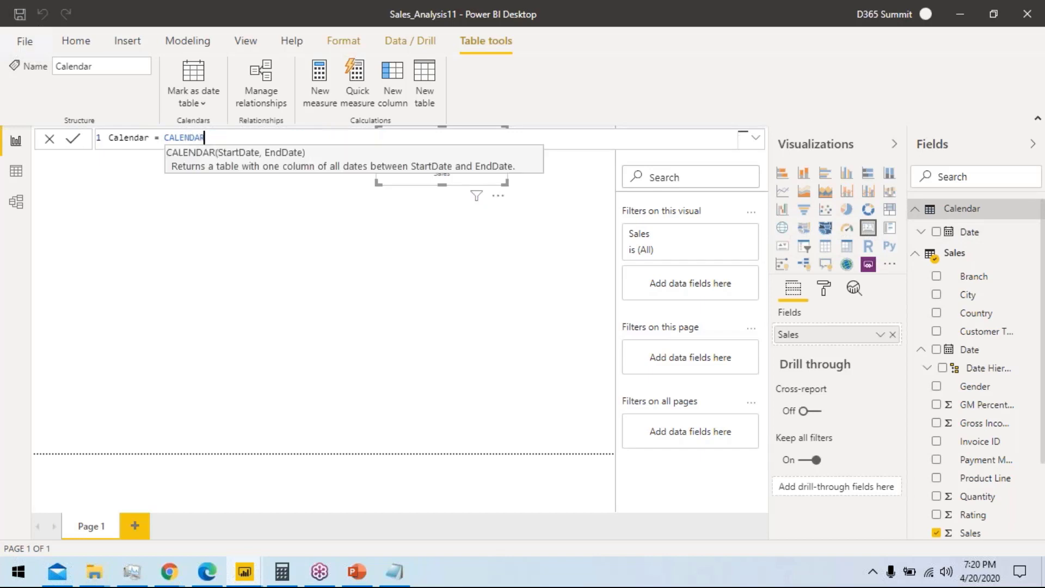
key("BackSpace")
type("AU")
key("Tab")
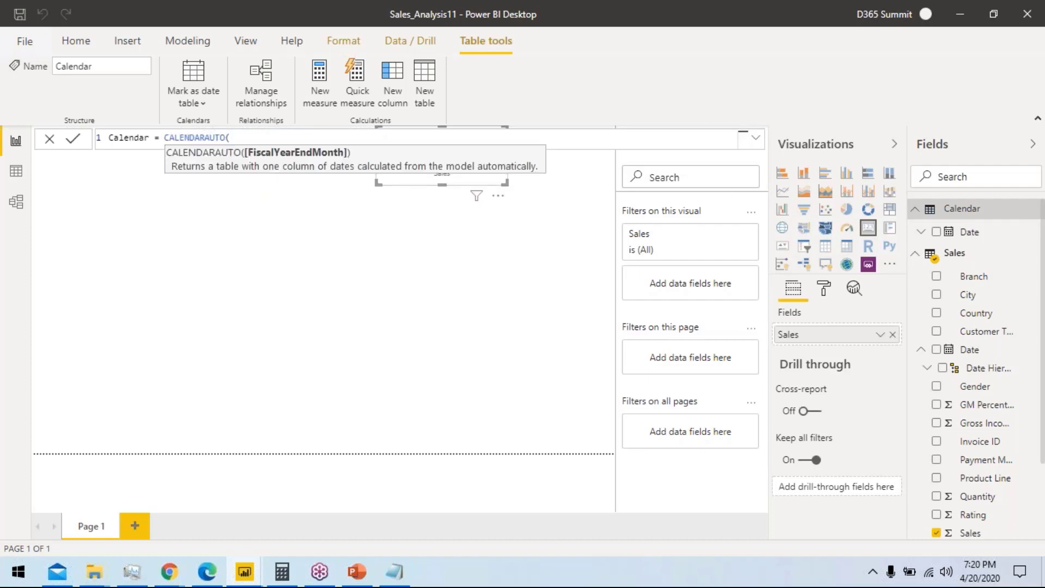
type("12)")
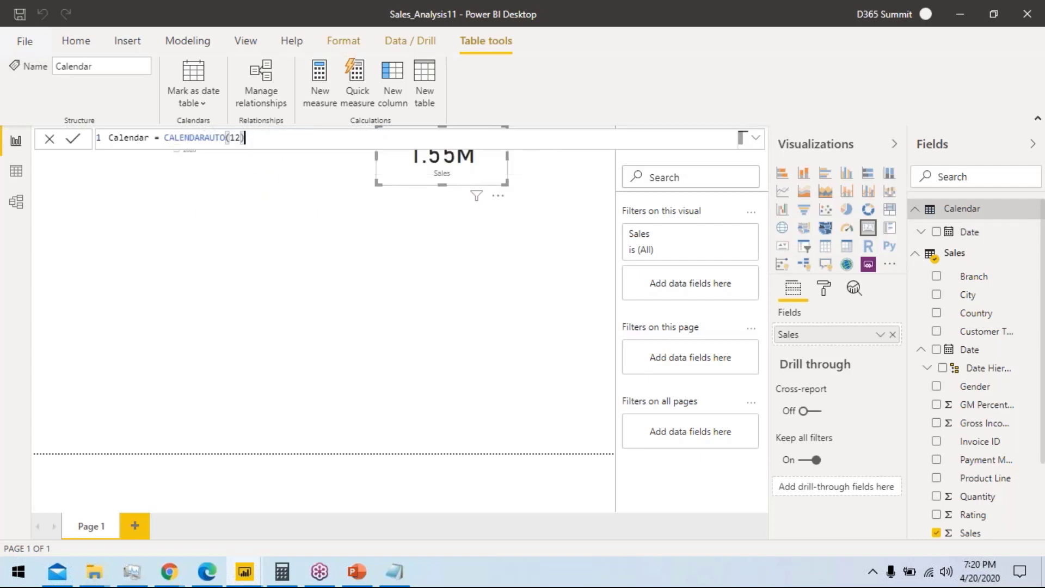
left_click(72, 140)
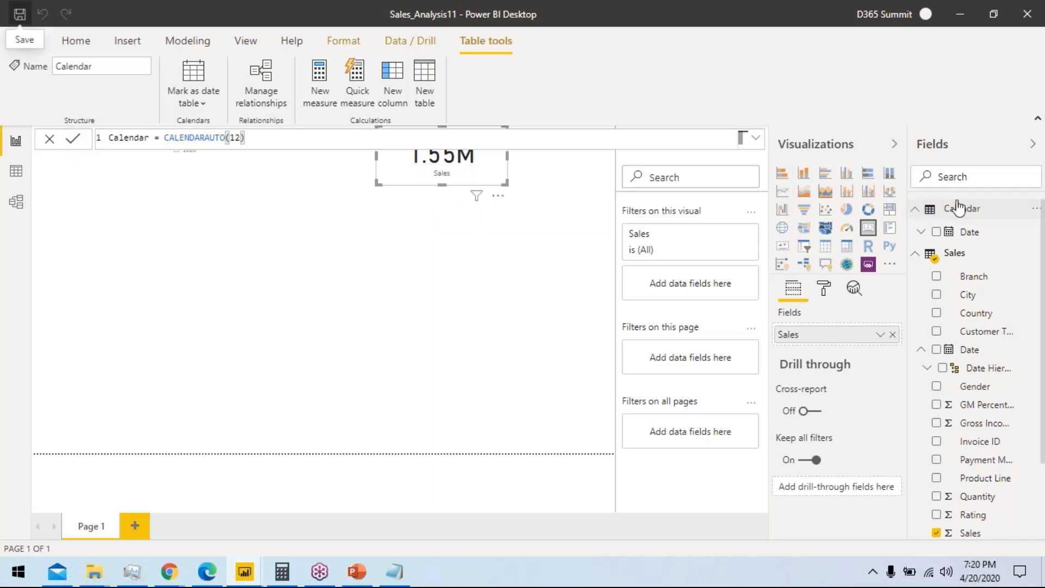
Step: Add a slicer on the Calendar table's Date field below the existing Year slicer and enlarge it
left_click_drag(968, 231, 256, 215)
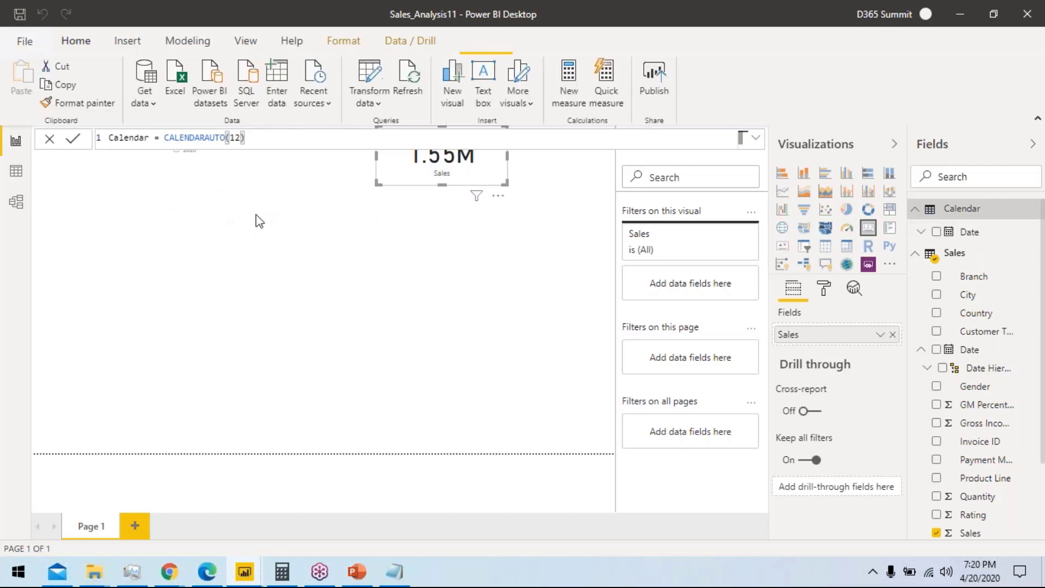
left_click(804, 246)
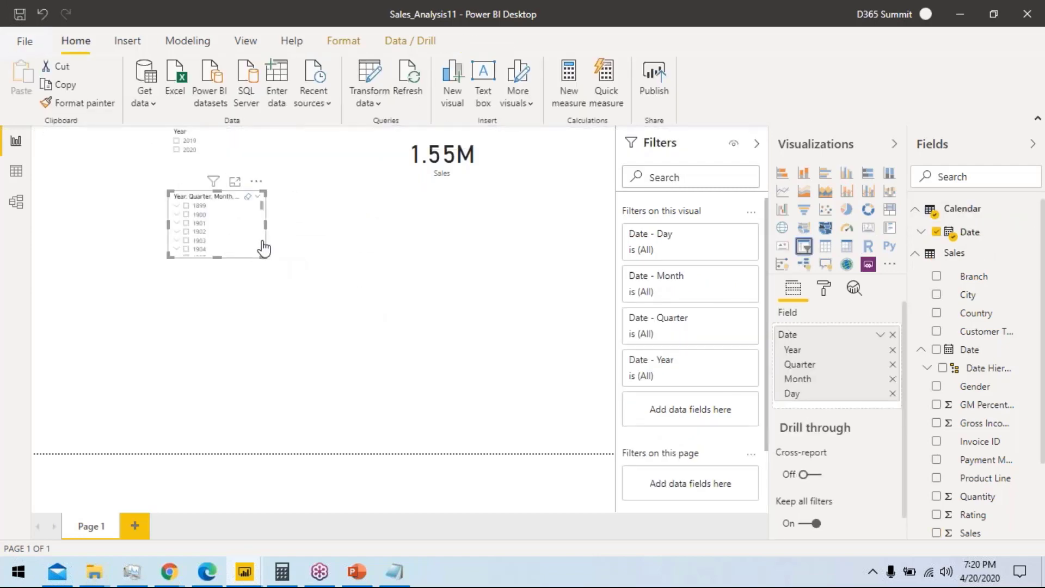
left_click_drag(265, 255, 327, 355)
left_click(326, 355)
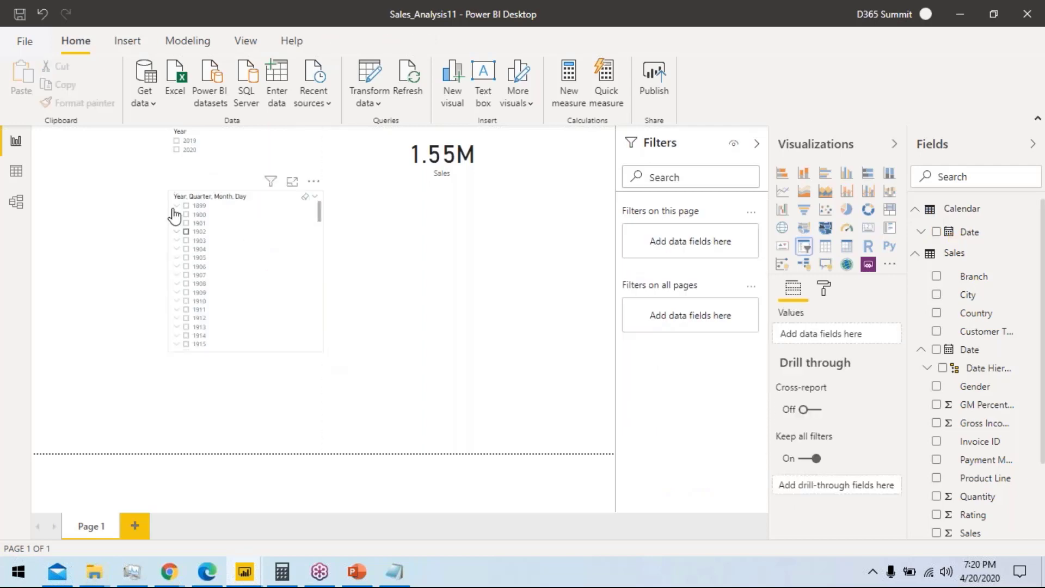
left_click(306, 265)
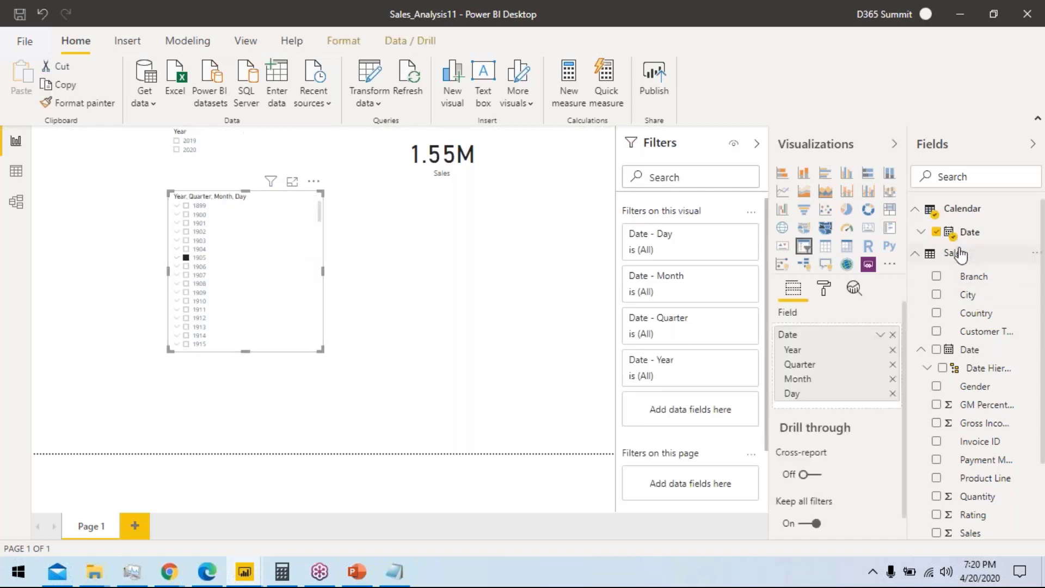
Step: Replace the Calendar table's CALENDARAUTO formula with Calendar = CALENDAR(DATE(2019,01,01), DATE(2020,12,31))
left_click(962, 209)
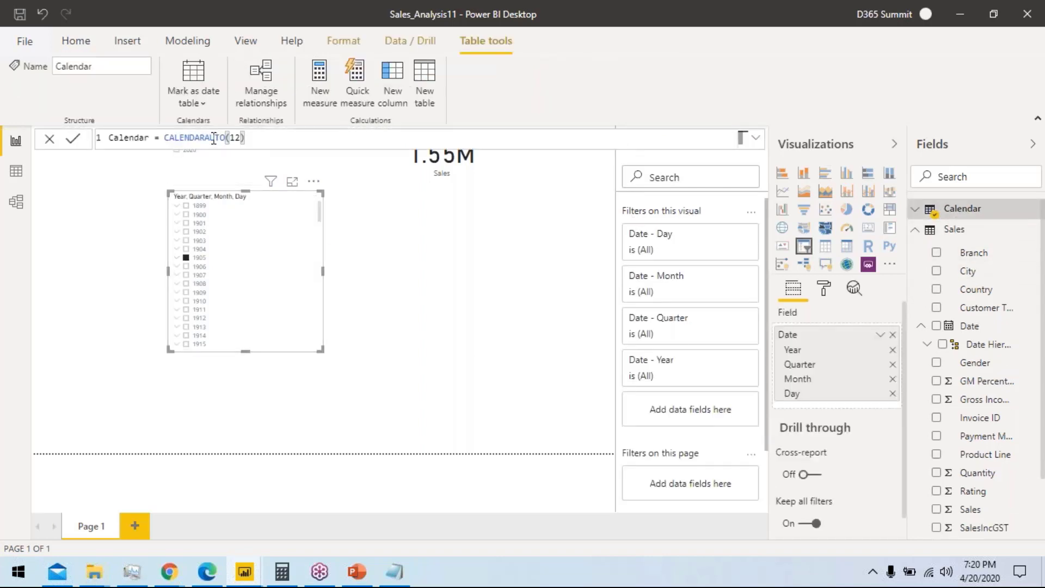
left_click_drag(213, 137, 419, 136)
key("BackSpace")
key("BackSpace")
key("BackSpace")
key("BackSpace")
key("BackSpace")
key("BackSpace")
key("BackSpace")
key("BackSpace")
key("BackSpace")
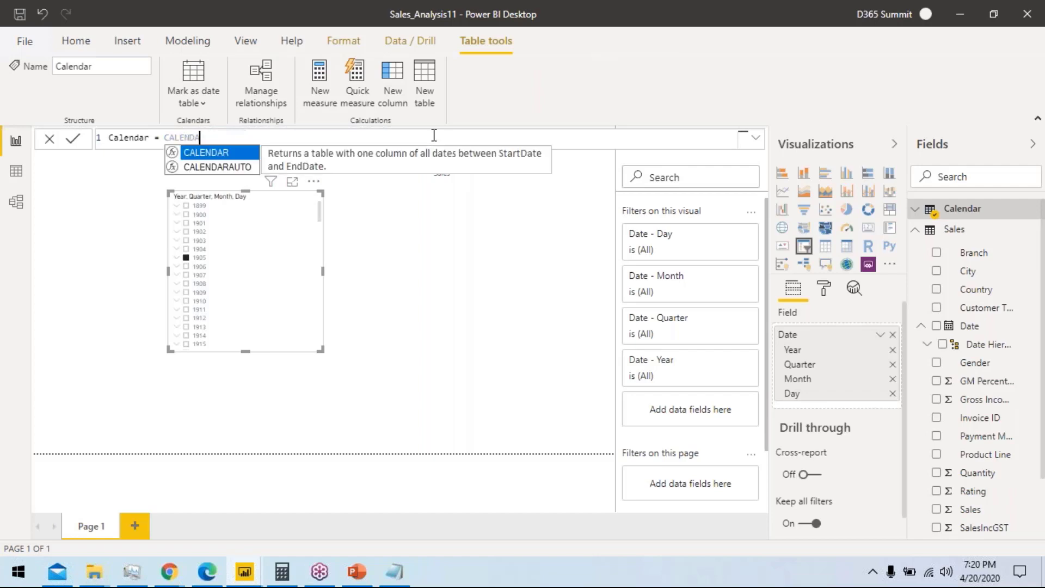
key("BackSpace")
key("BackSpace")
key("BackSpace")
key("BackSpace")
key("BackSpace")
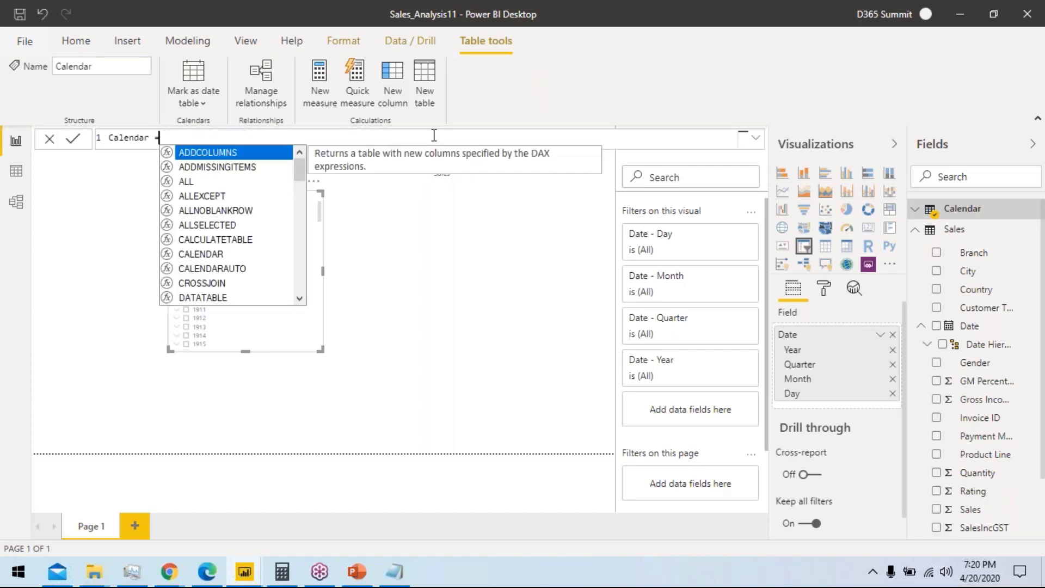
key("BackSpace")
type("Calendar = CALENDAR(DATE(2019,01,01), DATE(2020,12,31))")
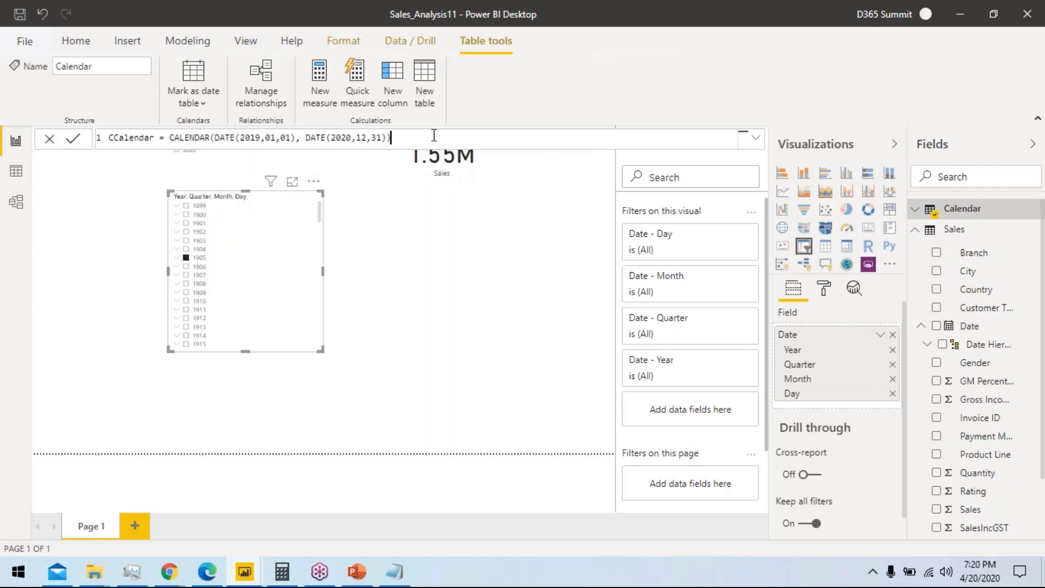
left_click(112, 138)
key("BackSpace")
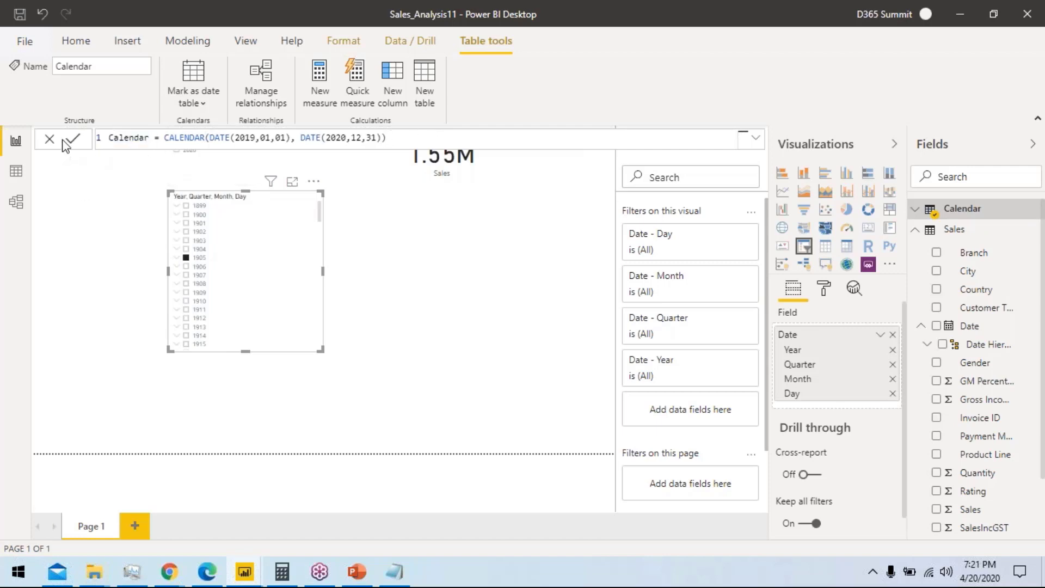
Step: Extend the Calendar formula's date range to DATE(2018,01,01) through DATE(2021,12,31) and commit it
left_click(256, 140)
key("BackSpace")
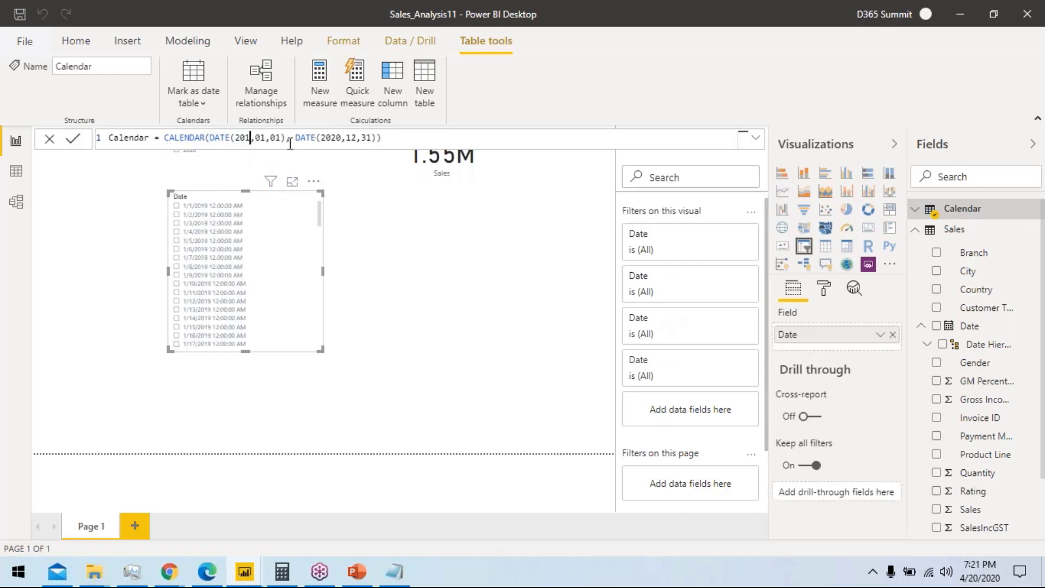
type("8")
left_click(340, 139)
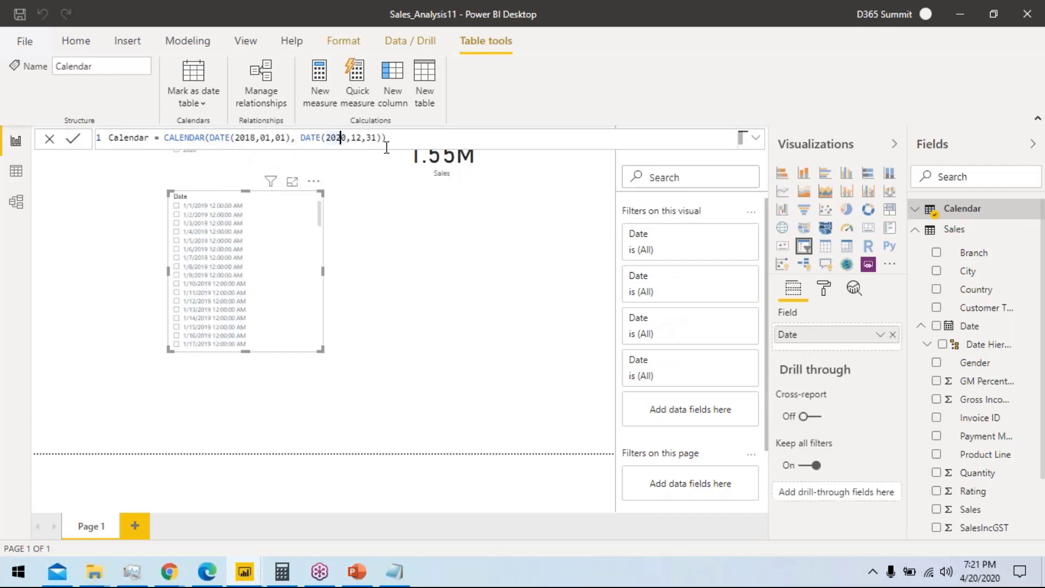
key("Delete")
type("1")
left_click(79, 141)
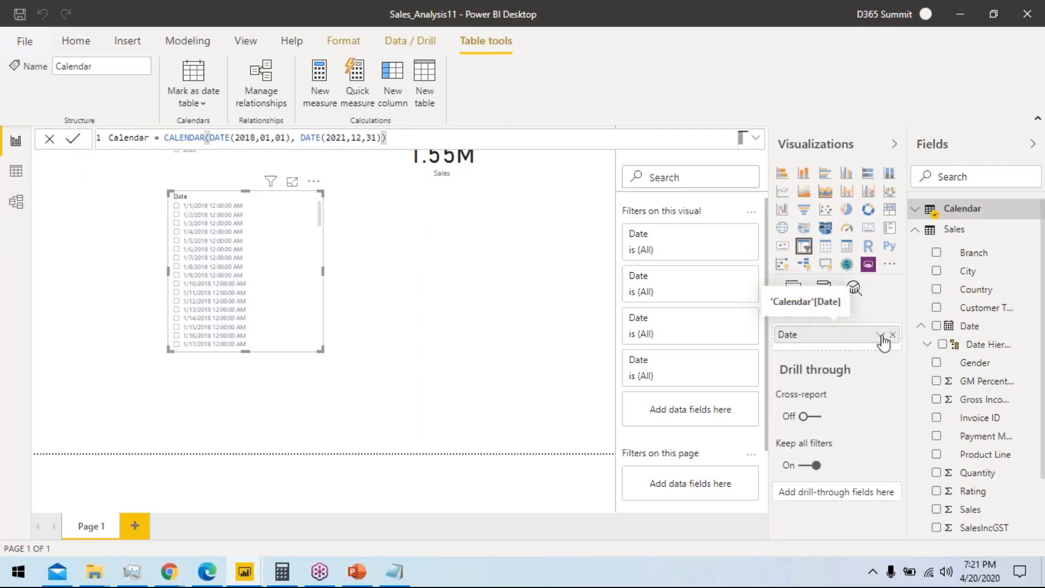
Step: Switch the Calendar slicer's field to Date Hierarchy with only the Year level, and shrink the slicer
left_click(880, 335)
left_click(907, 451)
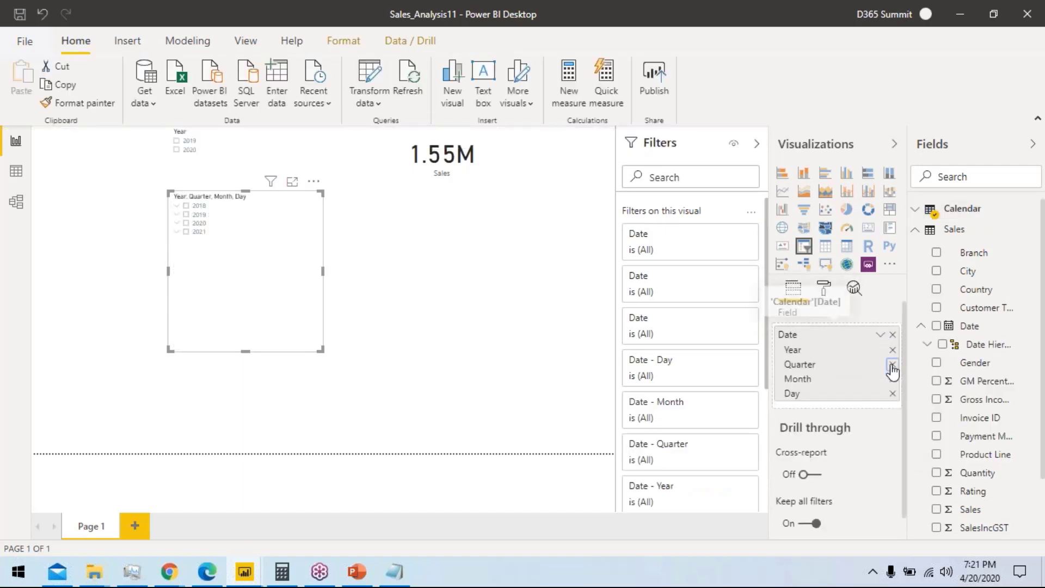
left_click(891, 364)
left_click(892, 379)
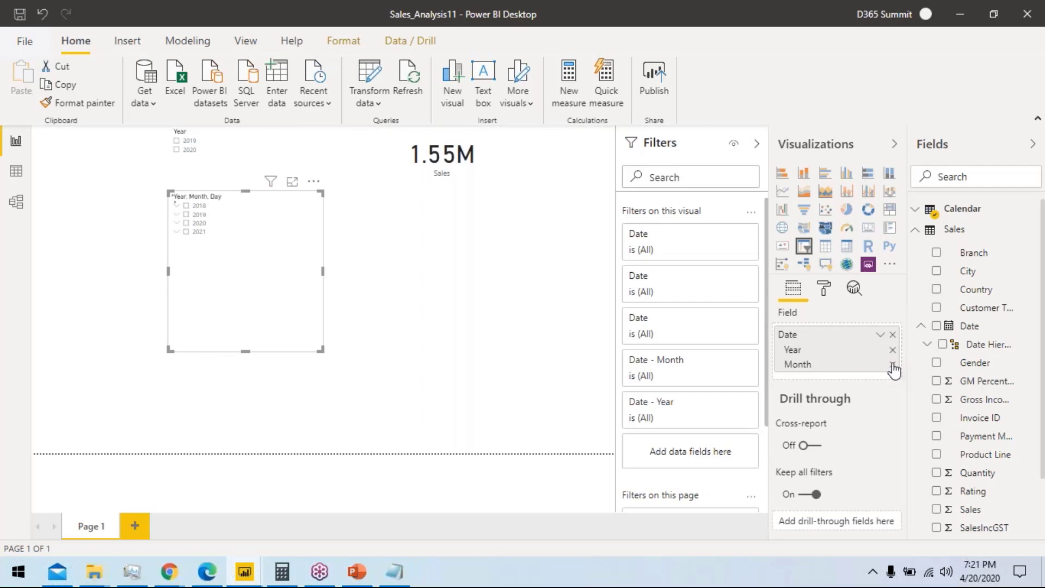
left_click(892, 364)
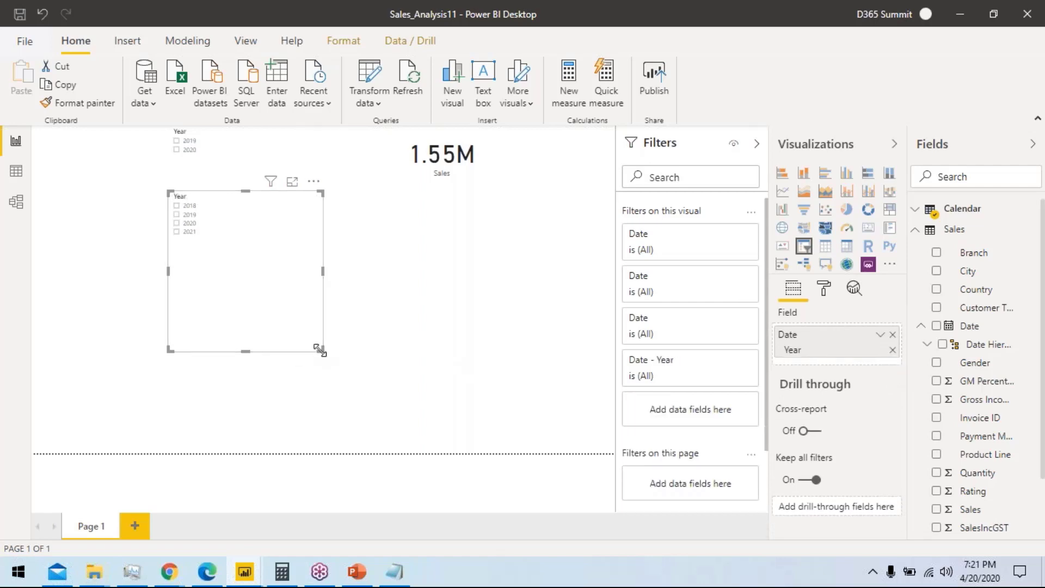
left_click_drag(321, 350, 303, 276)
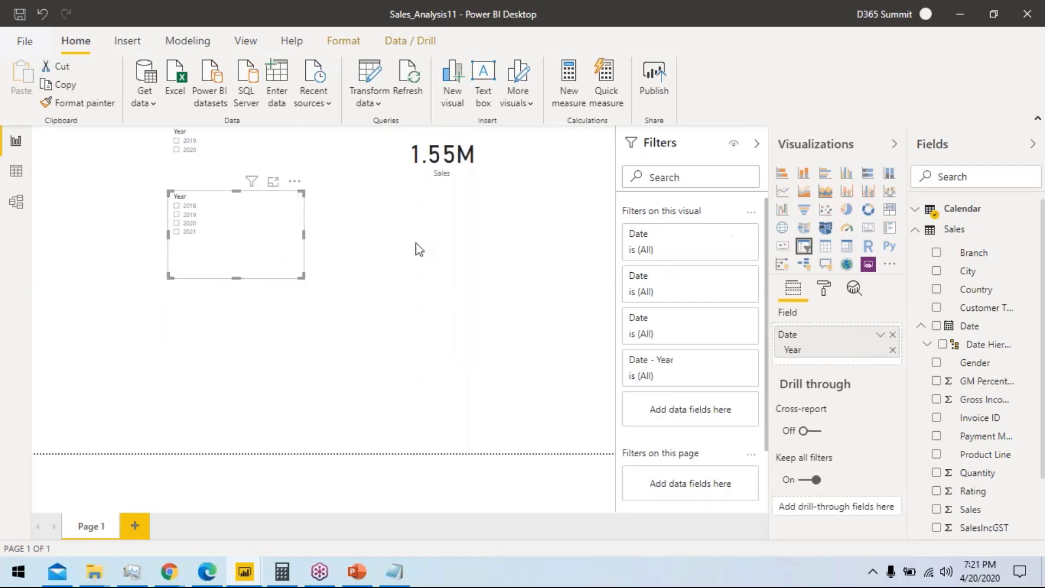
Step: Filter the report to 2018 with the Calendar year slicer to test its effect on the Sales card
left_click(185, 207)
left_click(175, 206)
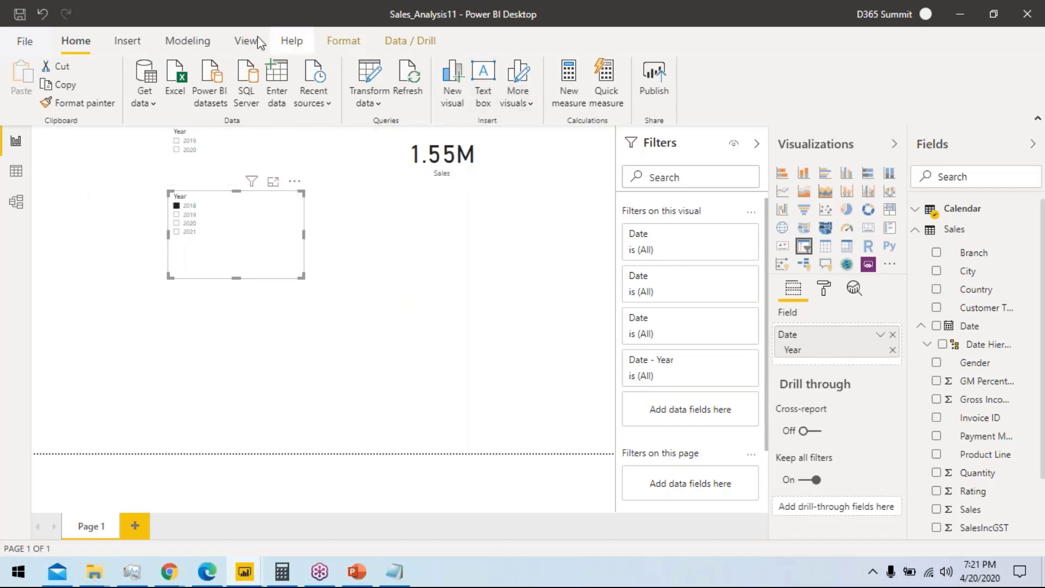
Step: Create an active one-to-many relationship with single cross-filter direction from the Calendar table's Date column to the Sales table's Date column
left_click(180, 42)
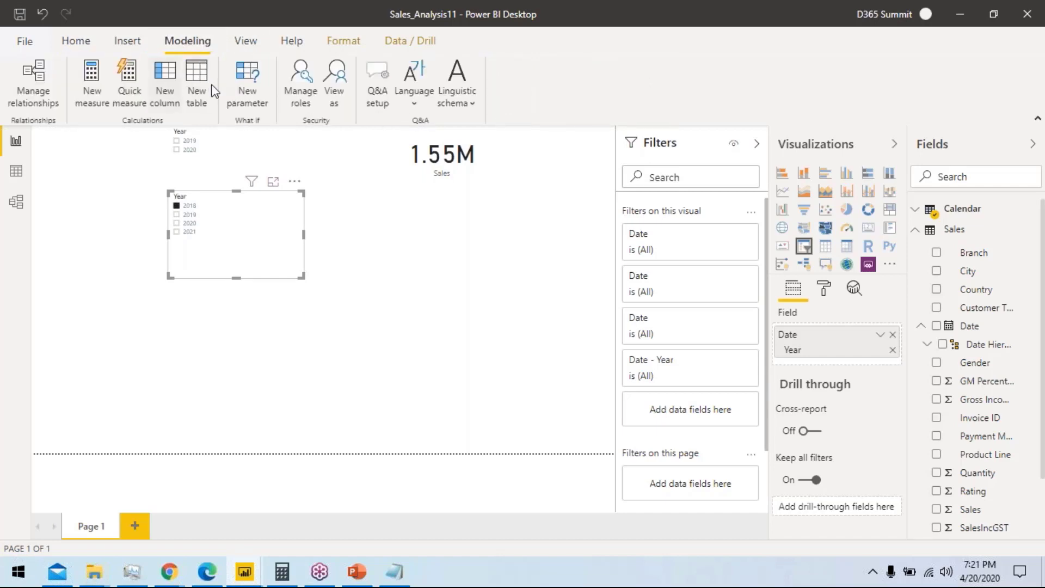
left_click(34, 82)
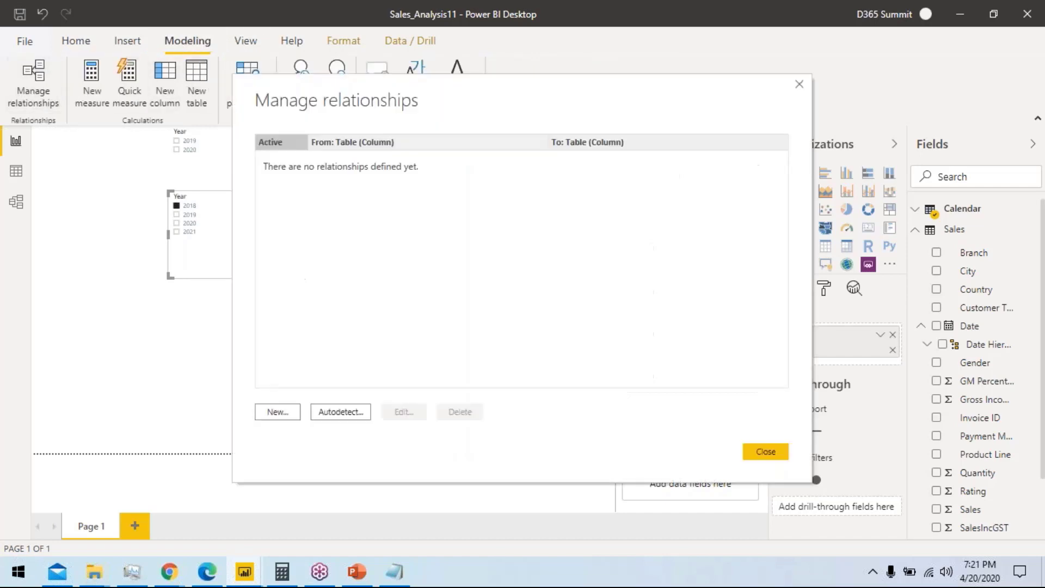
left_click(265, 412)
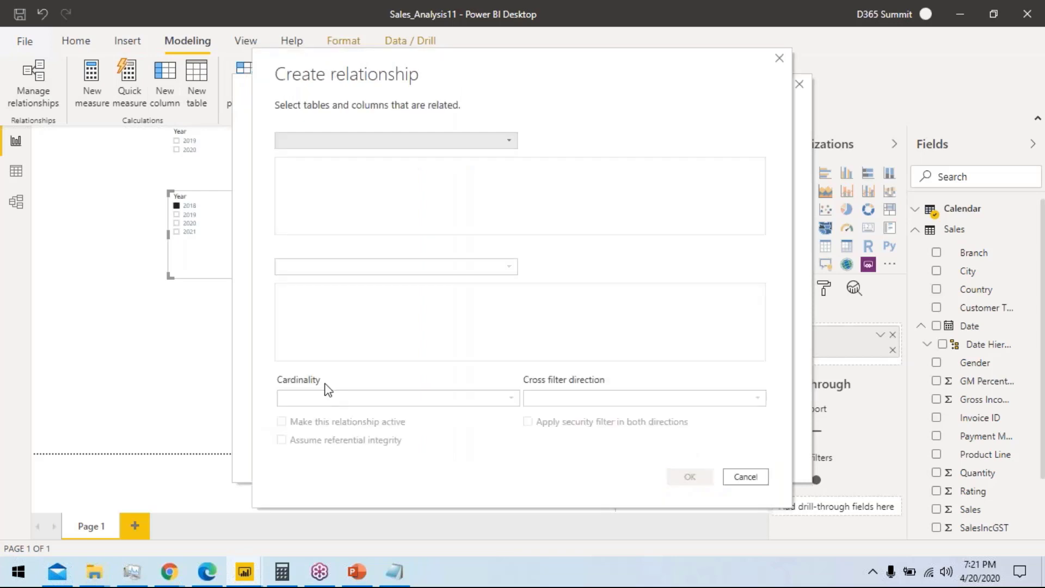
left_click(452, 143)
left_click(434, 154)
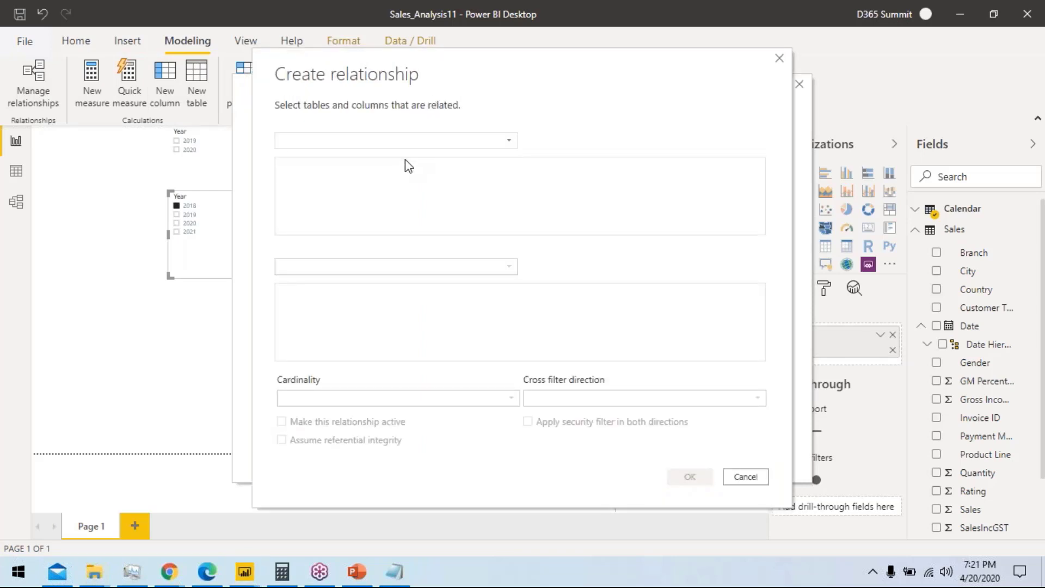
left_click(344, 175)
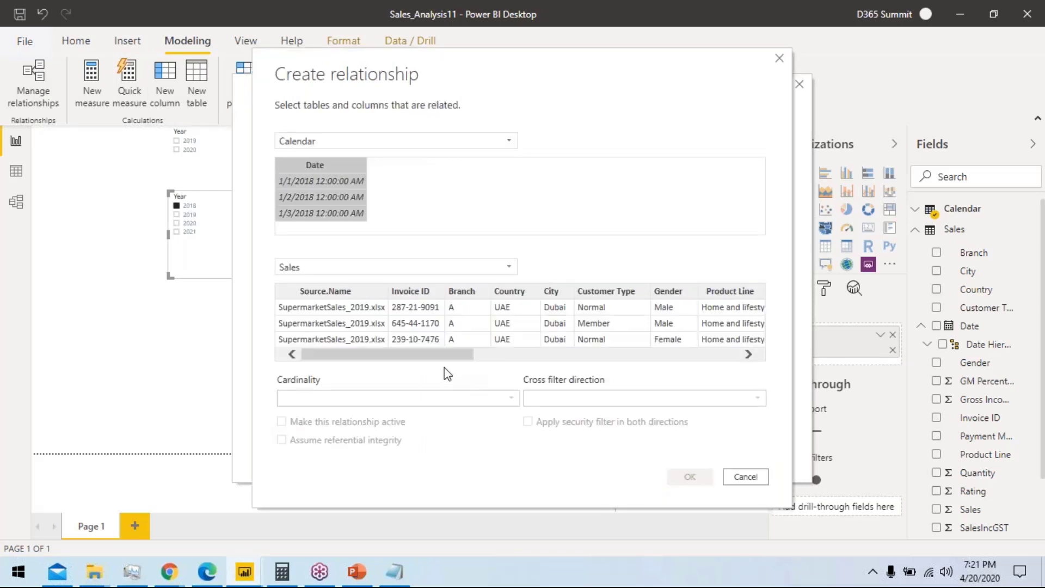
left_click_drag(458, 354, 597, 343)
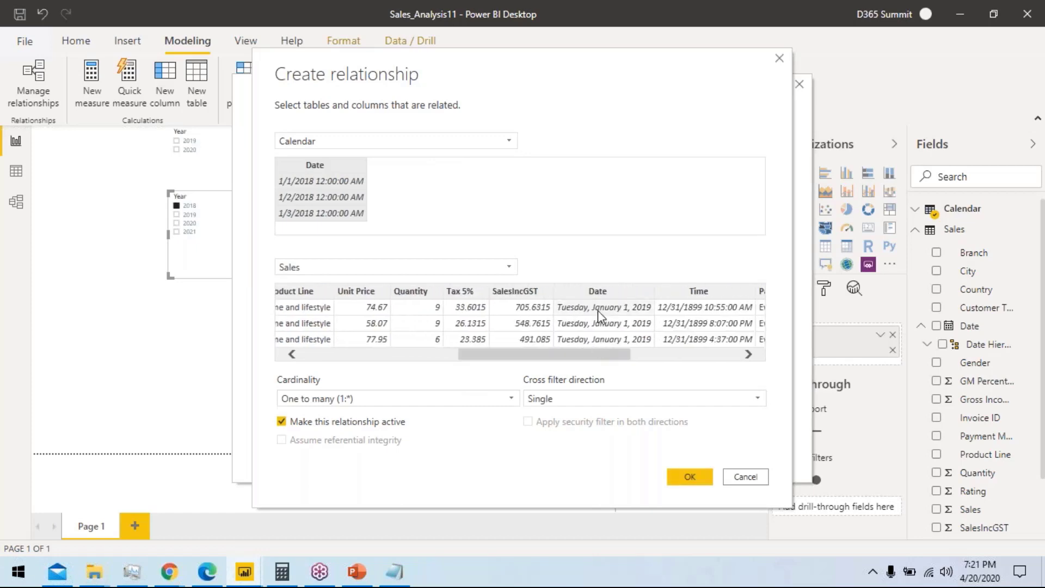
left_click(600, 293)
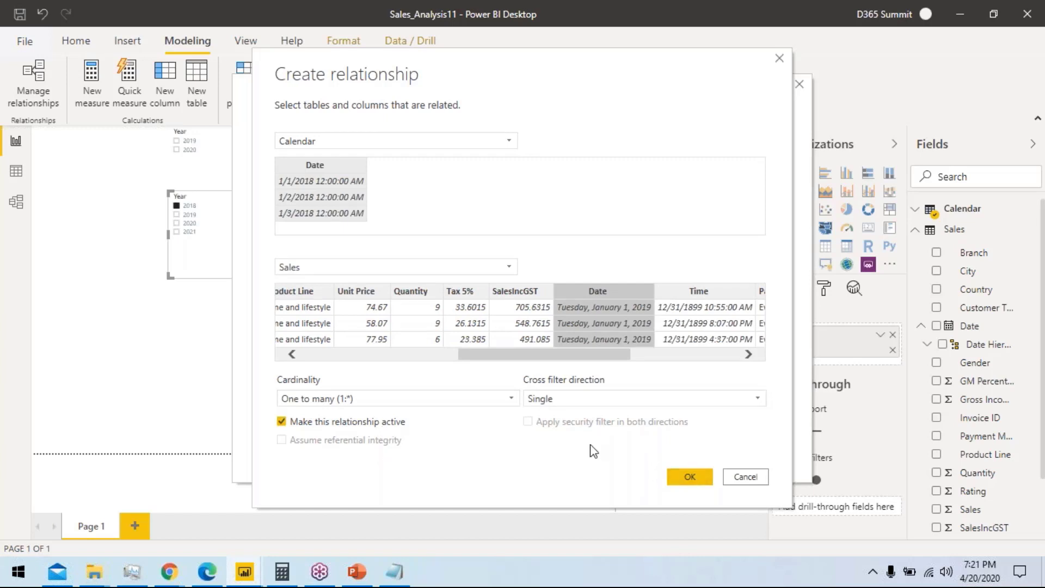
left_click(703, 477)
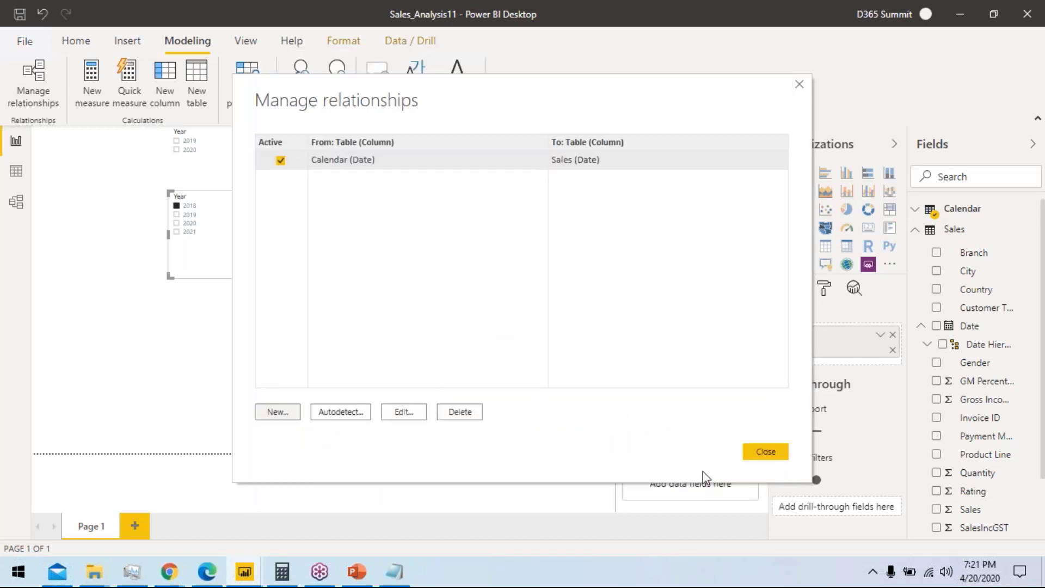
left_click(755, 452)
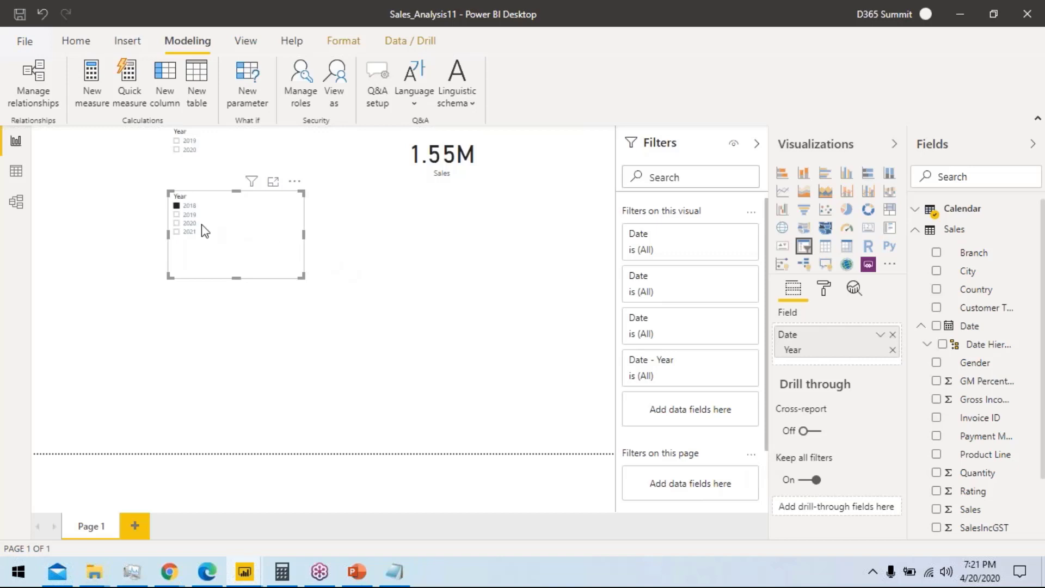
Step: Check the Sales card with the Calendar year slicer set to 2019 and to 2020
left_click(188, 216)
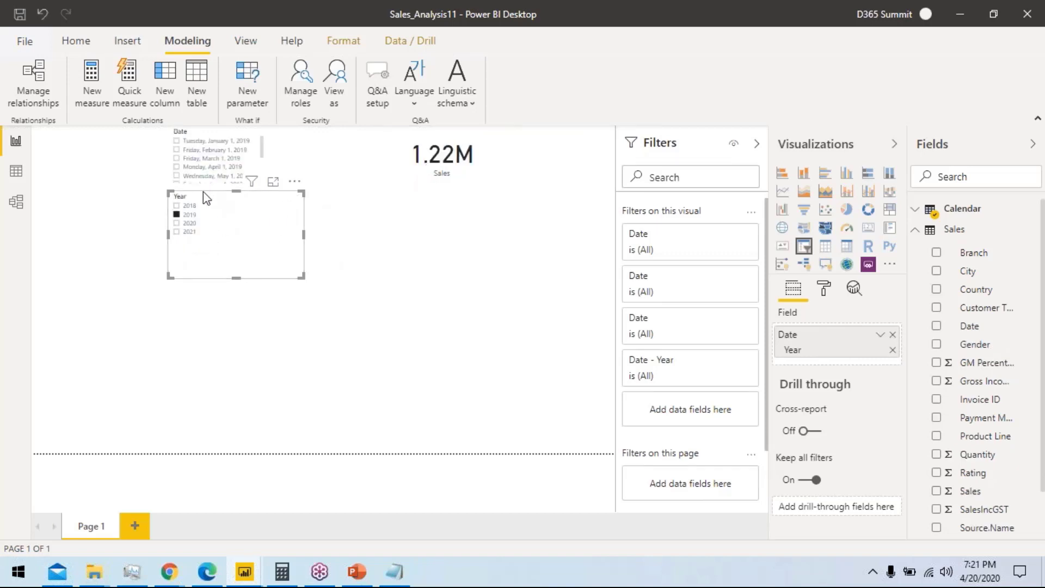
left_click(186, 224)
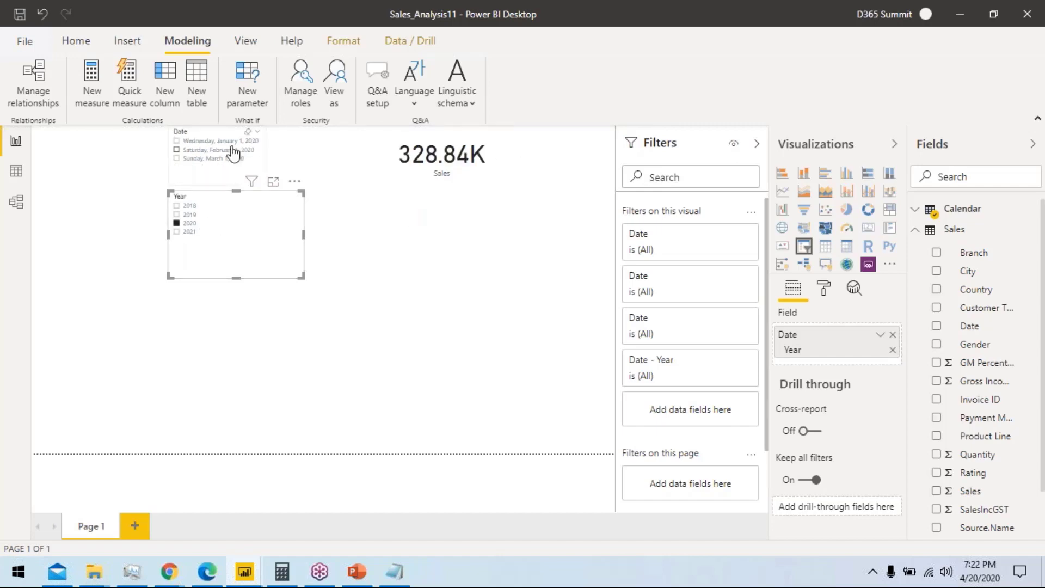
Step: Delete the Calendar year slicer and the Sales Date slicer from the page, and collapse the Sales table's field list
left_click(294, 181)
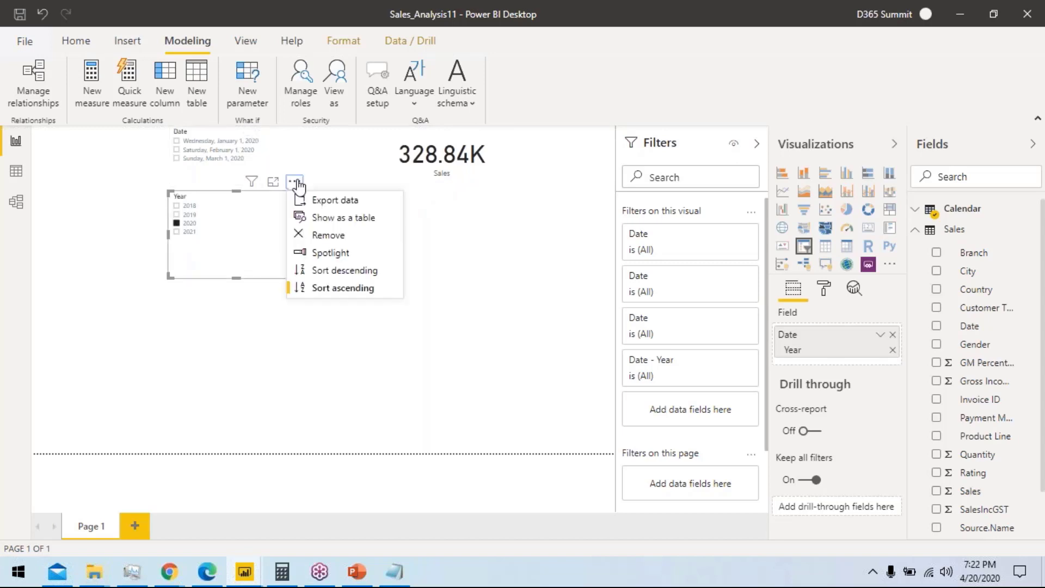
left_click(350, 240)
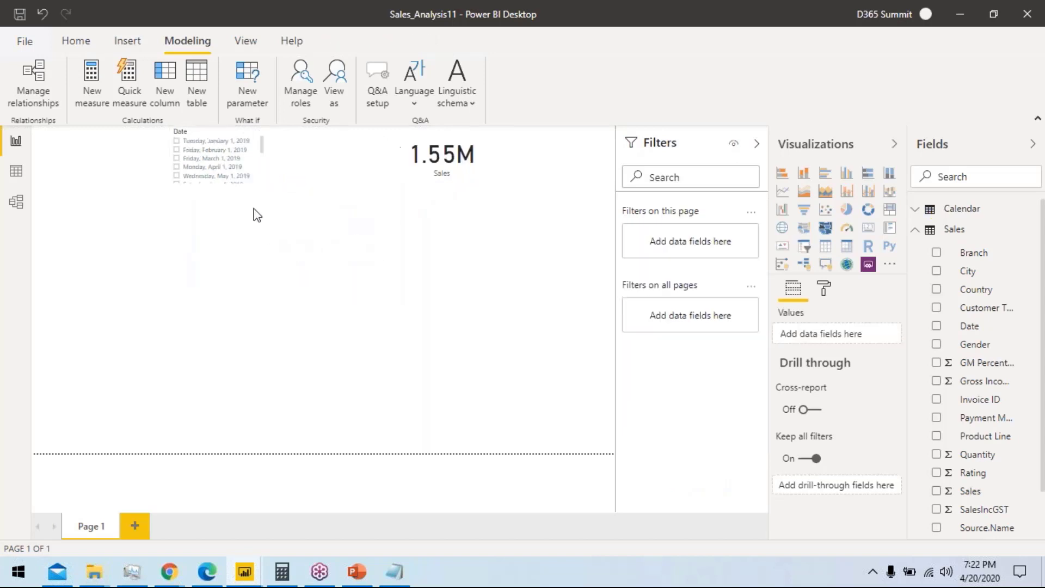
left_click(234, 168)
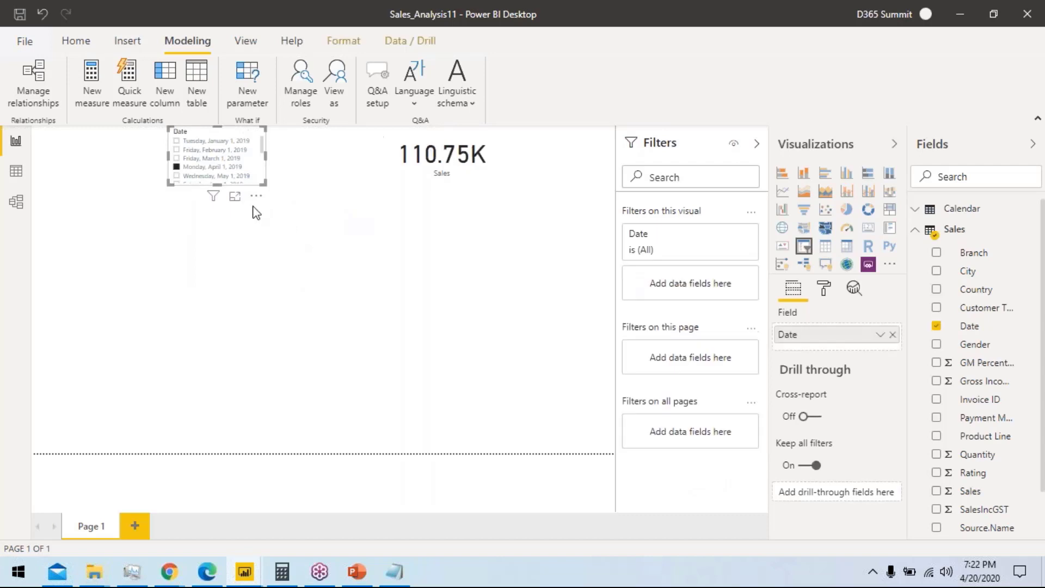
left_click(256, 196)
left_click(288, 251)
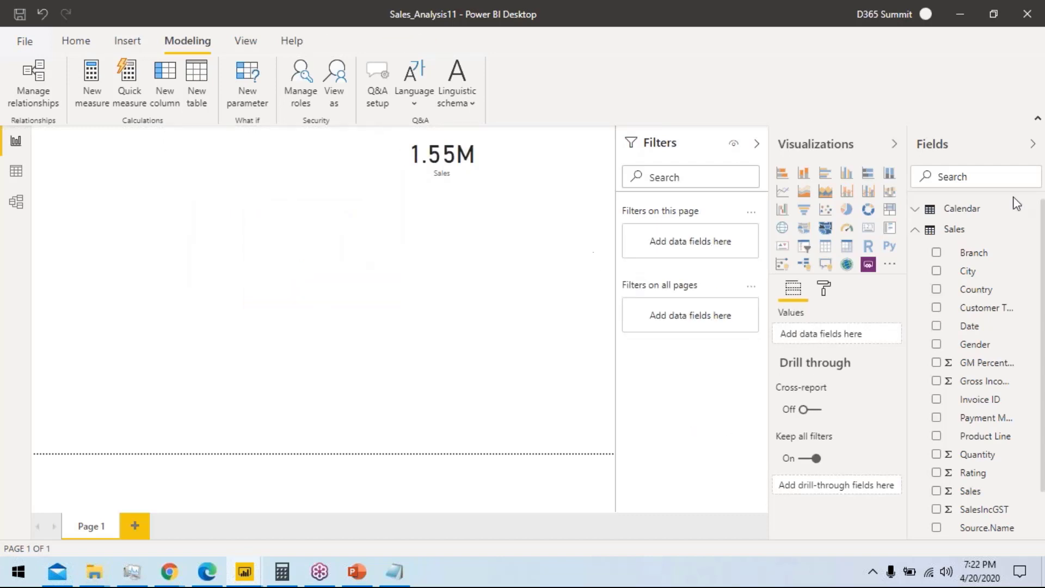
left_click(917, 231)
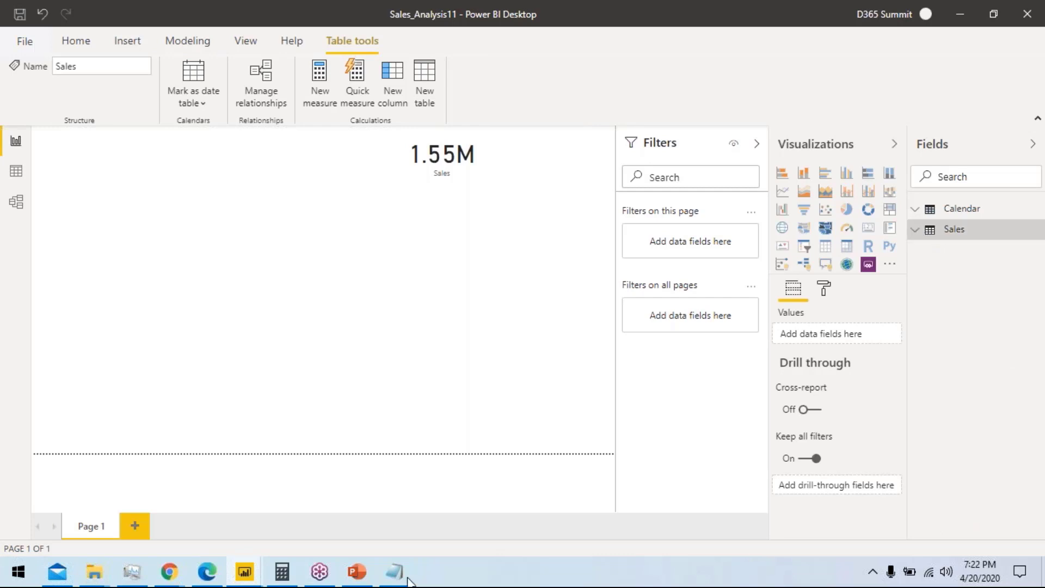
Step: Switch to the finished Sales_Analysis report to examine its _Measures table, and return to Sales_Analysis11
mouse_move(247, 577)
left_click(217, 543)
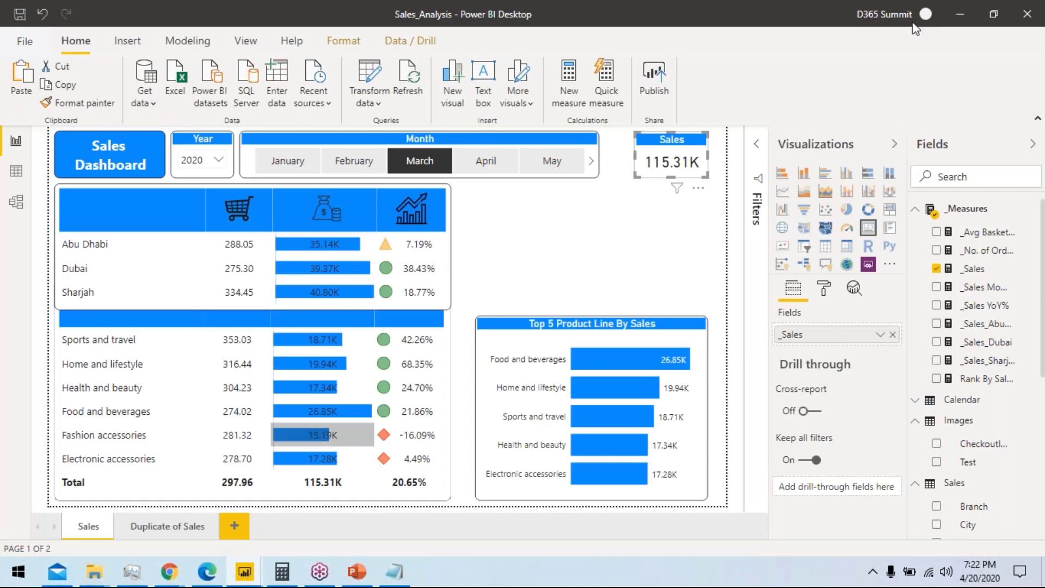
left_click(960, 16)
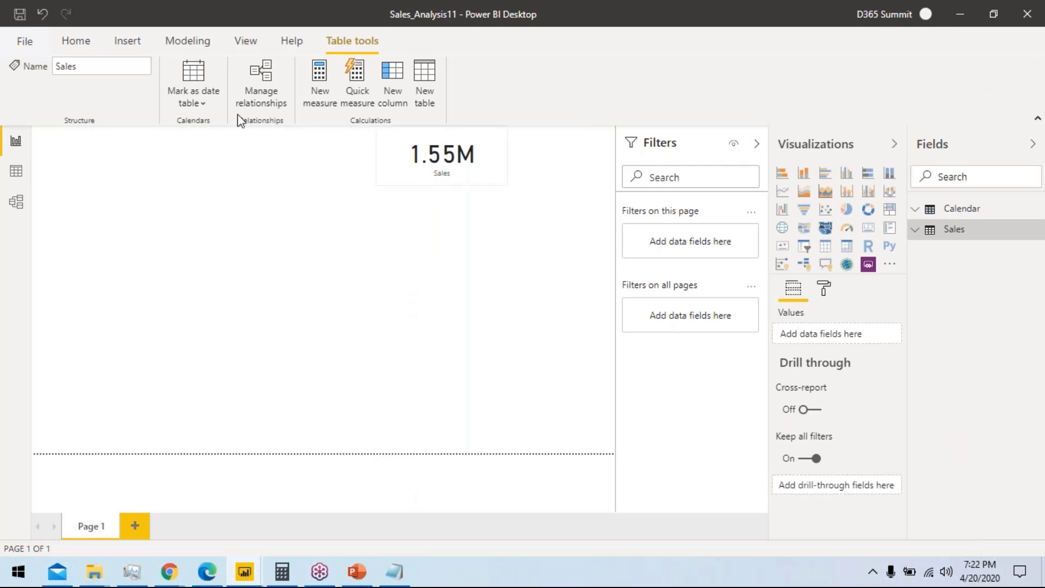
Step: Enter a new blank table named _Measures and load it into the model
left_click(79, 43)
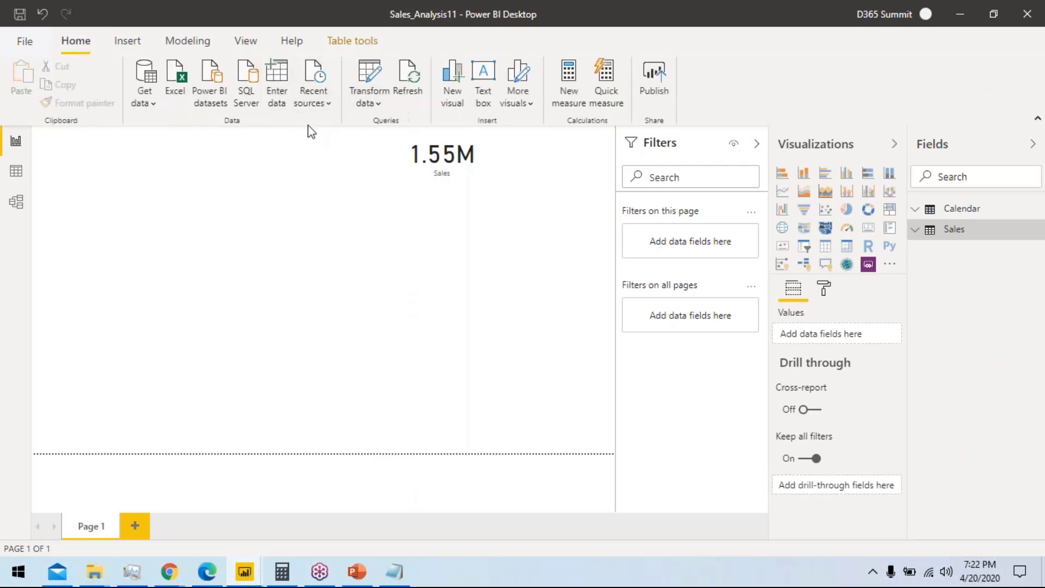
left_click(277, 95)
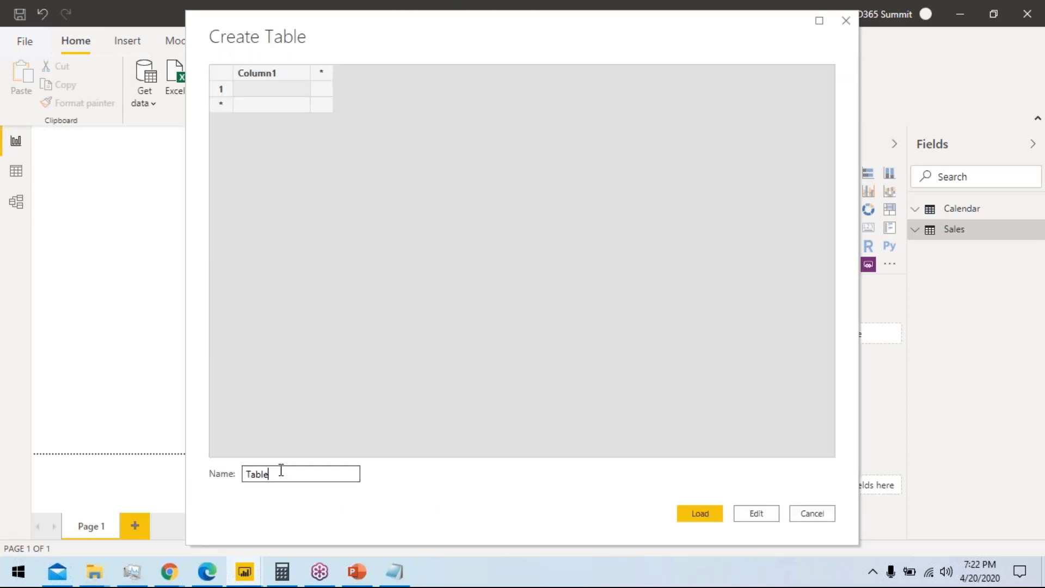
double_click(280, 473)
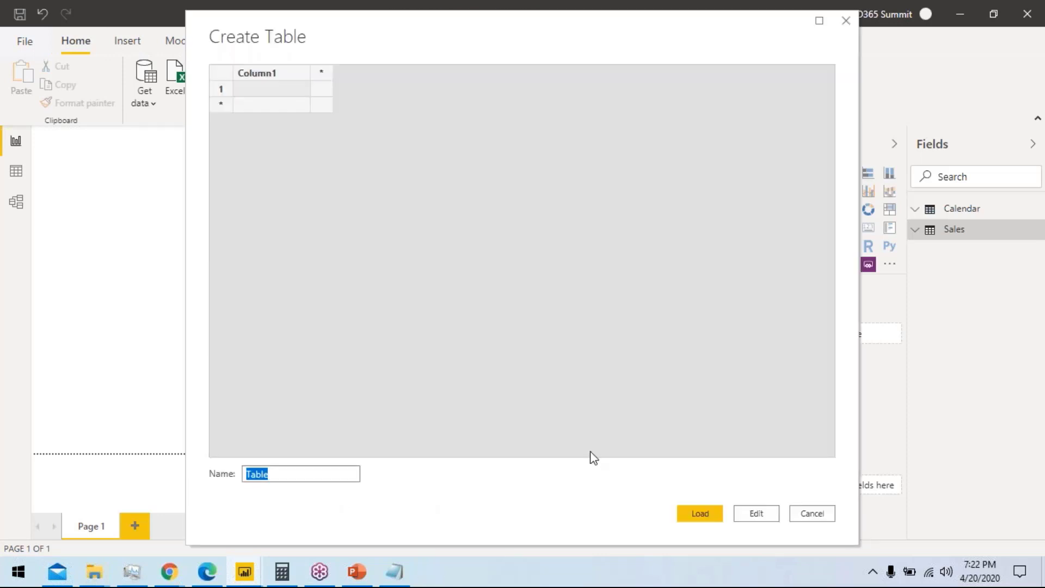
type("_Measures")
left_click(690, 514)
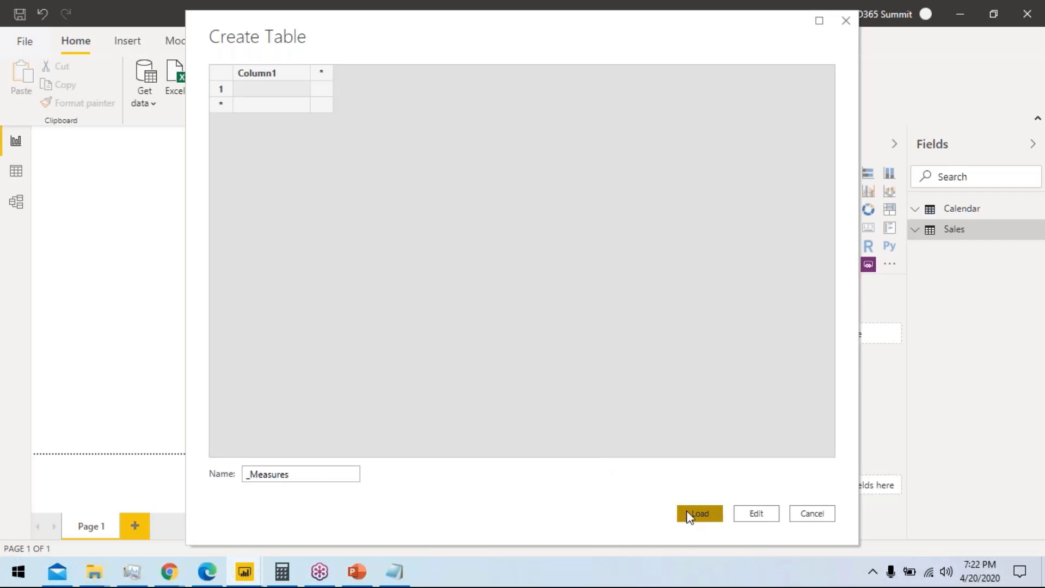
Step: Copy the line _Sales = SUM(Sales[ Sales]) from the Measures file in Notepad, and return to Power BI Desktop
left_click(395, 572)
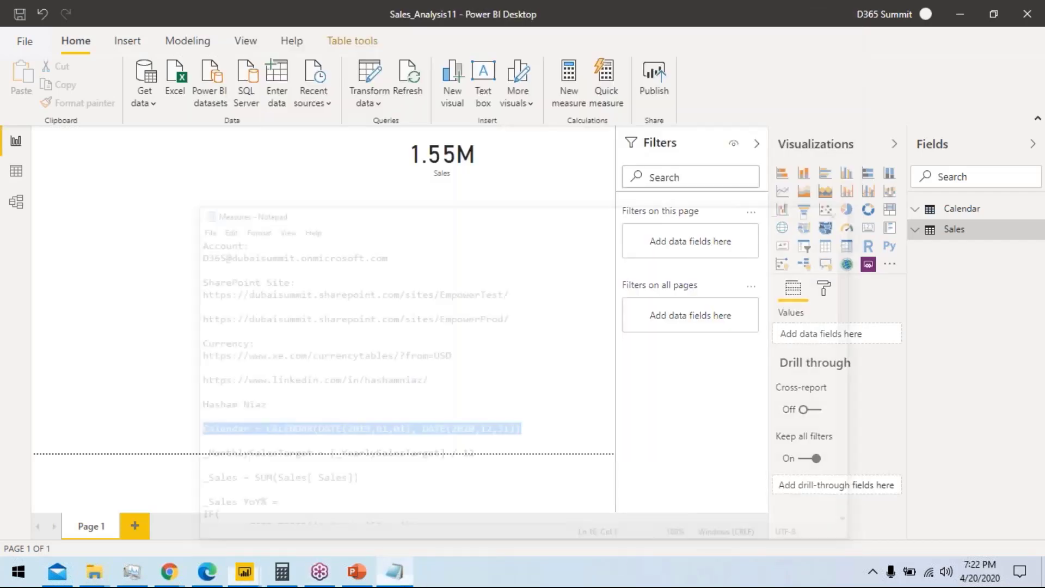
scroll(515, 334, "down", 1)
left_click_drag(354, 358, 160, 358)
key("ctrl+c")
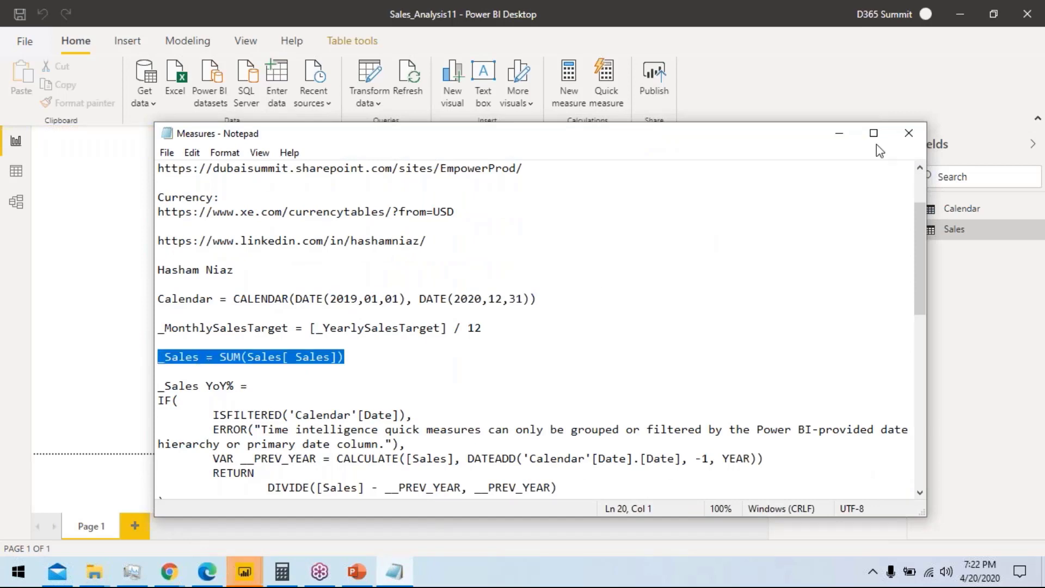
left_click(857, 135)
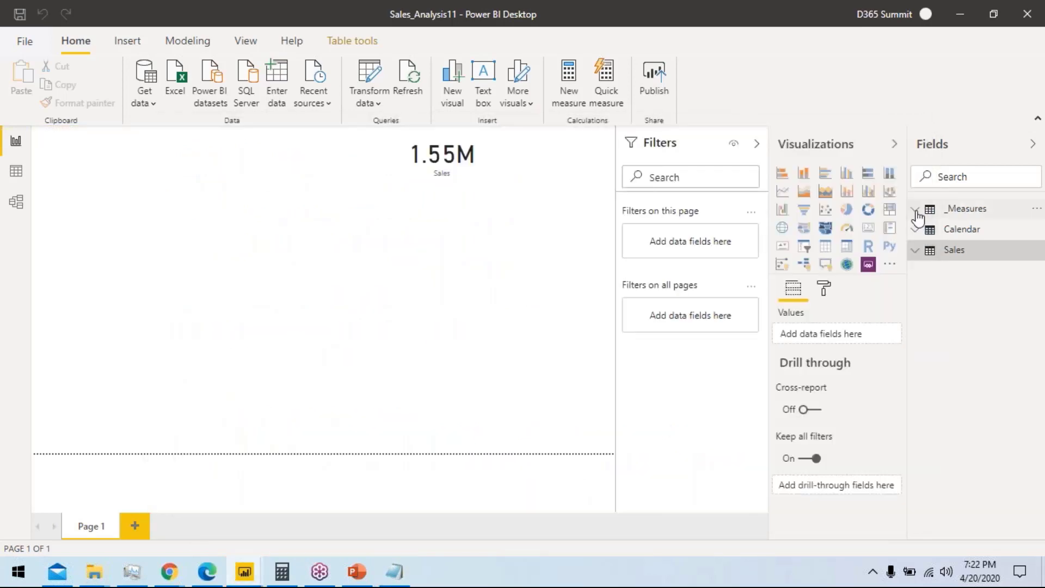
Step: Add a measure to the _Measures table with the copied formula _Sales = SUM(Sales[ Sales]), removing the default "Measure =" prefix
left_click(957, 210)
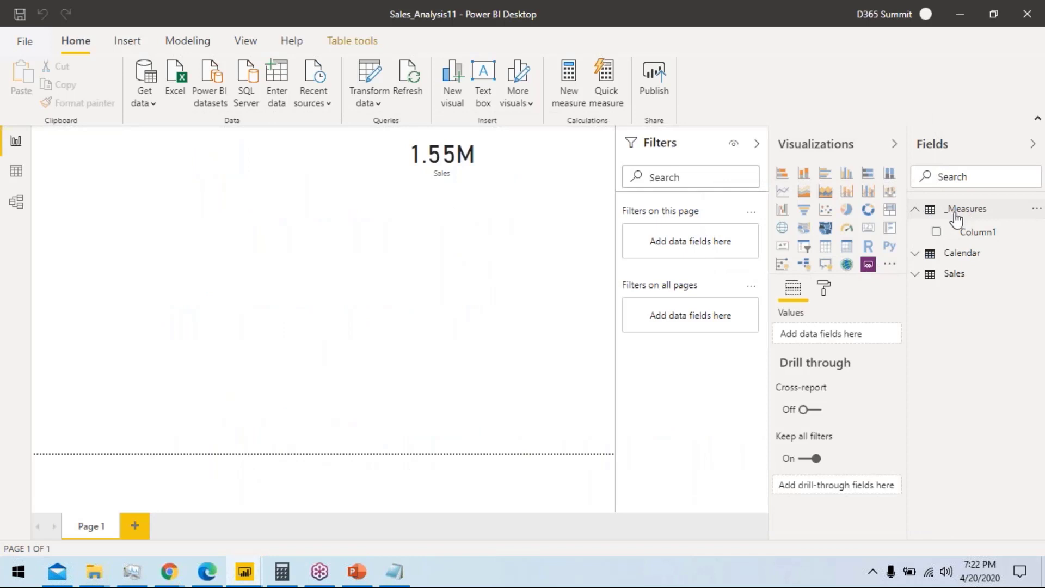
right_click(953, 214)
left_click(962, 233)
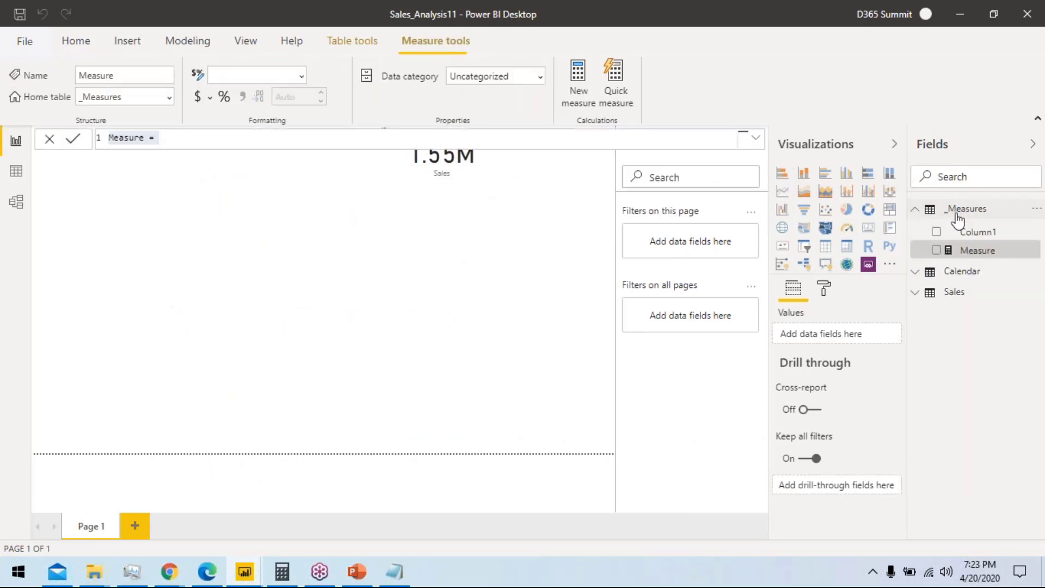
left_click(184, 139)
key("ctrl+v")
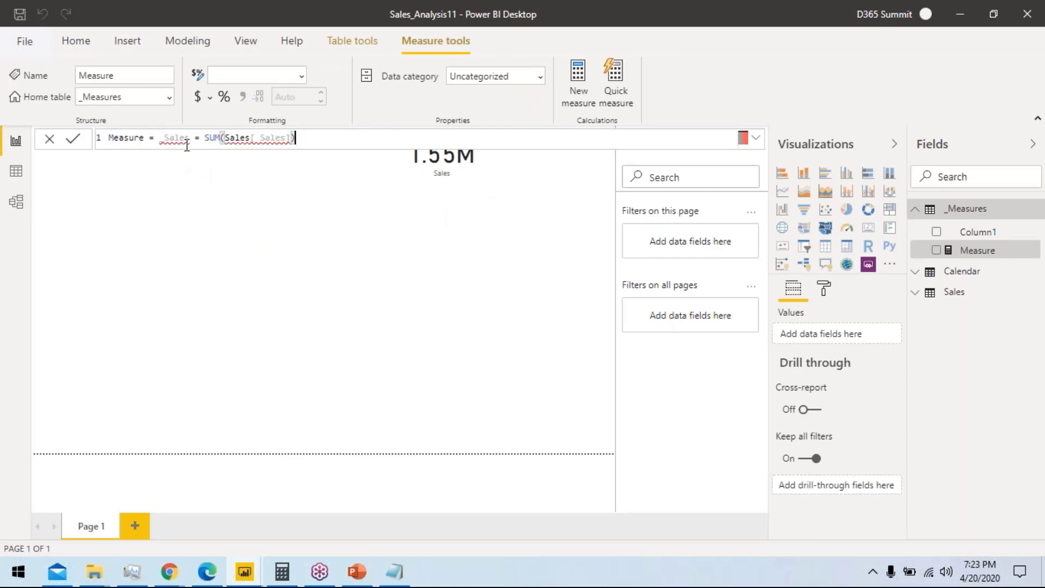
left_click(161, 140)
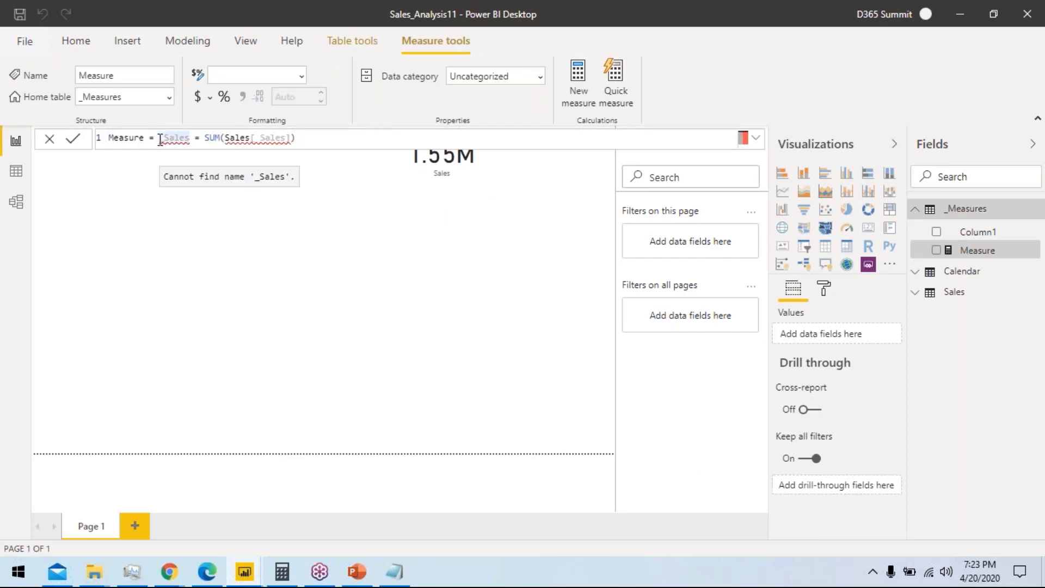
left_click_drag(162, 139, 110, 139)
key("Delete")
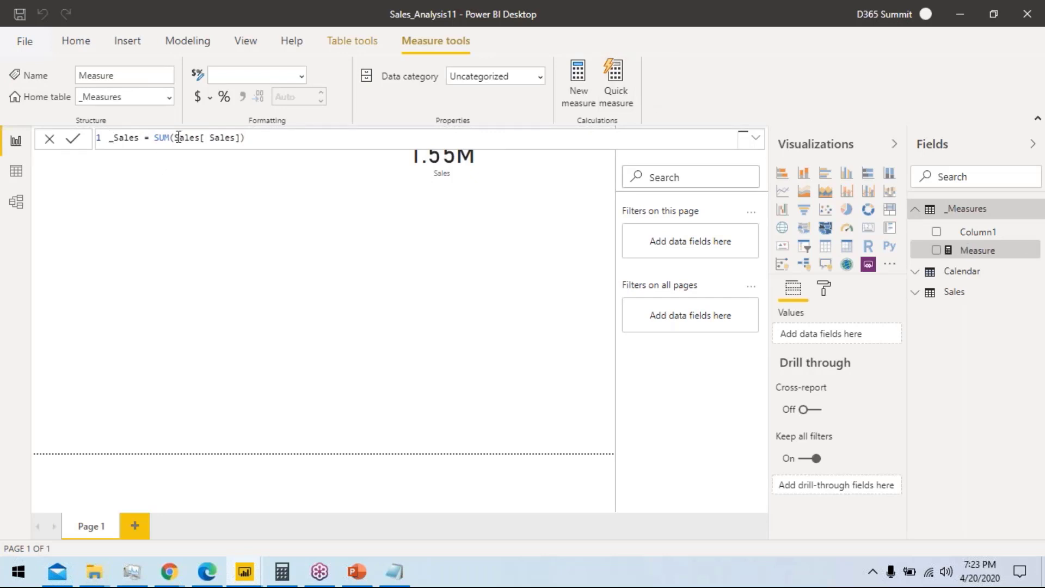
Step: Correct the new measure's formula to _Sales = SUM(Sales[Sales]), commit it, and format the measure with a thousands separator
left_click_drag(175, 137, 361, 139)
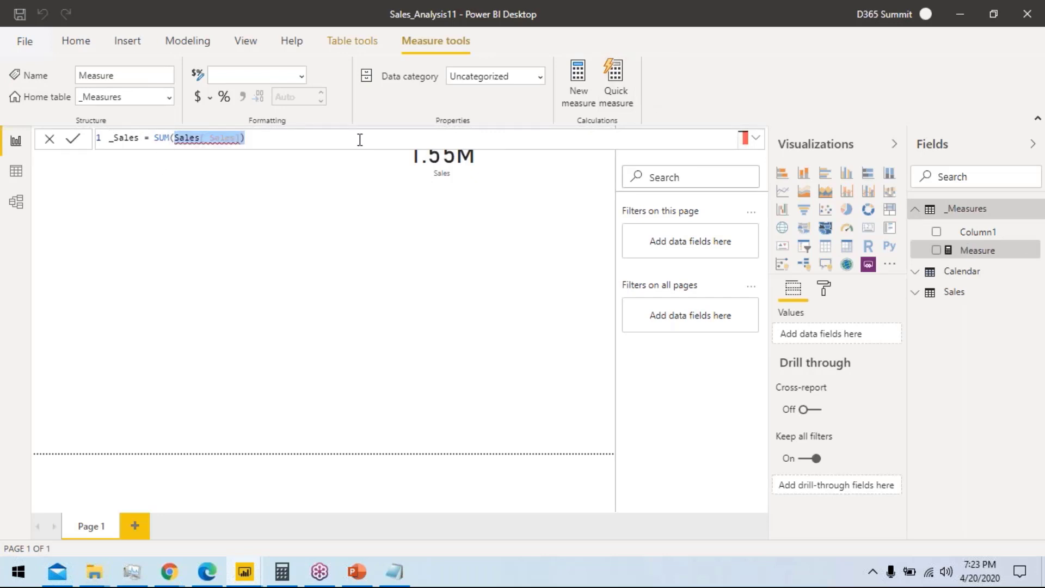
type("S")
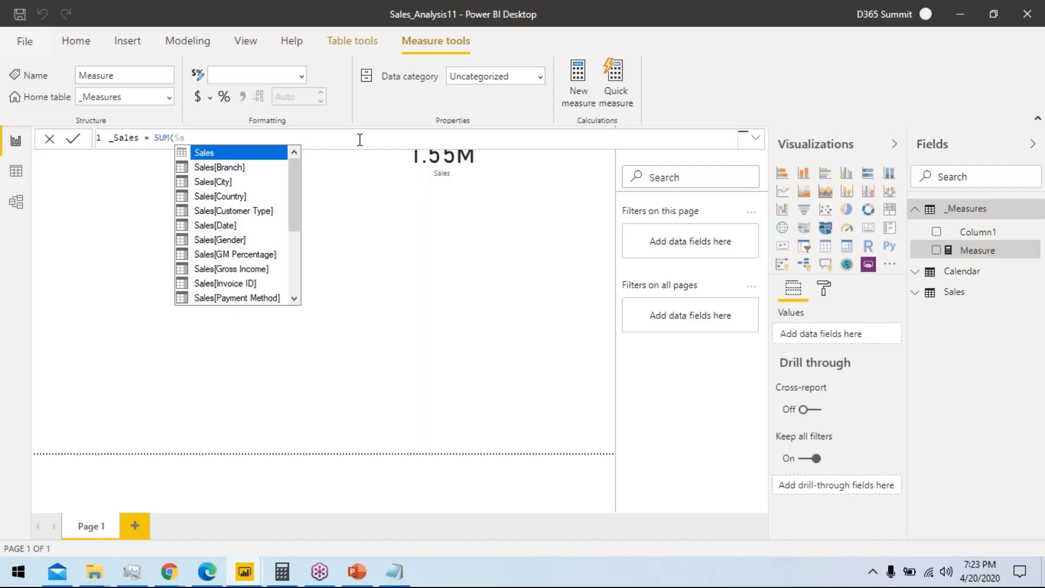
key("Down")
key("BackSpace")
key("Down")
key("Down")
key("Down")
key("Down")
key("Down")
key("Down")
key("Down")
key("Down")
key("Down")
key("Down")
key("Down")
key("Down")
key("Down")
key("Down")
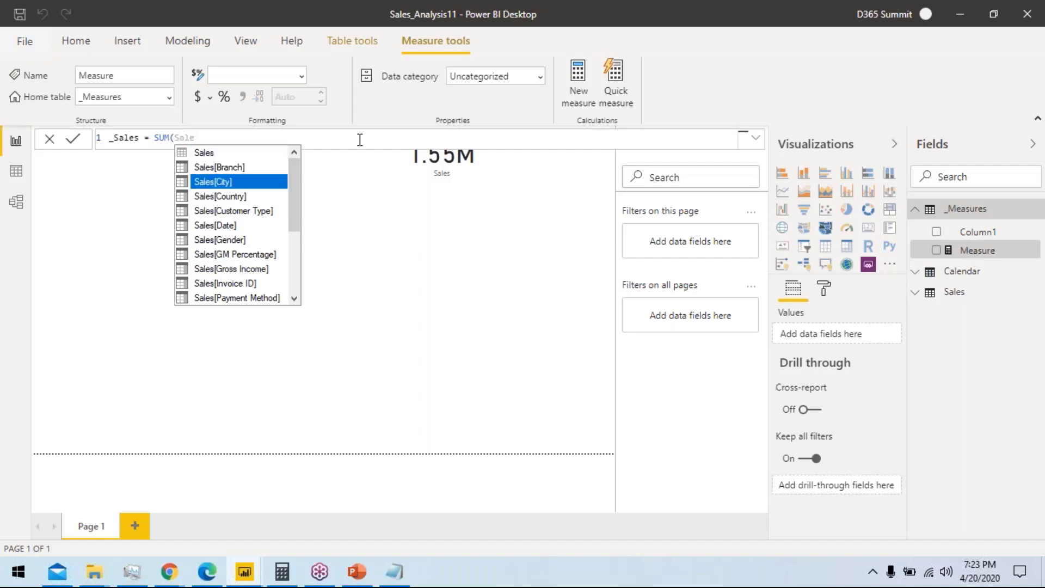
key("Down")
key("Up")
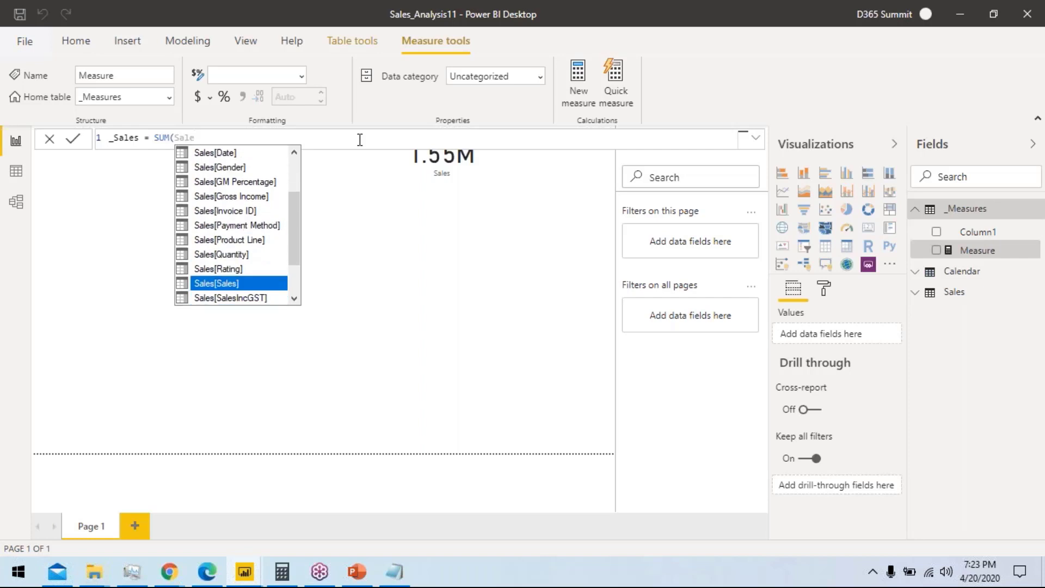
key("Tab")
type(")")
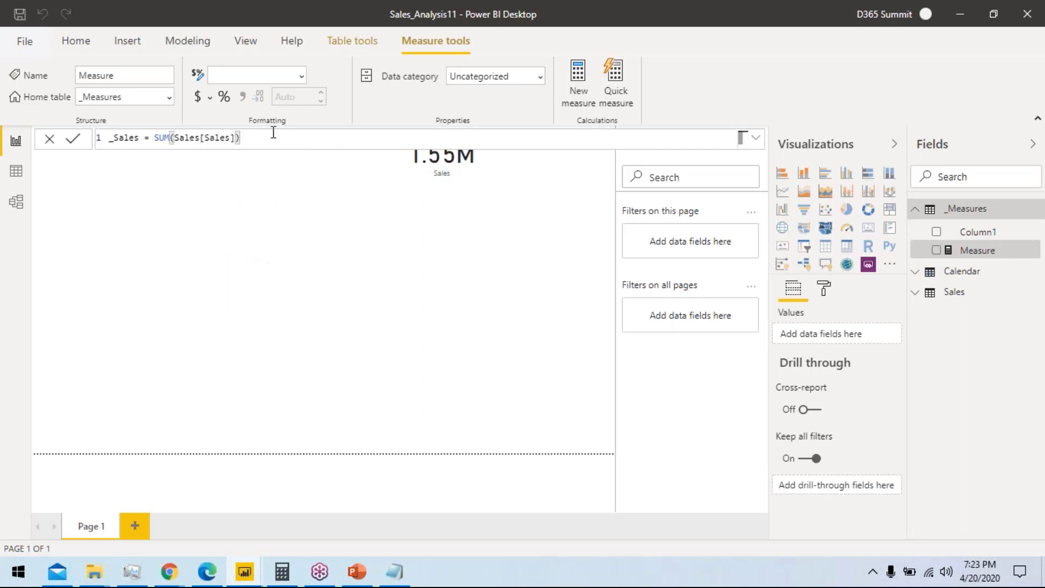
left_click(74, 142)
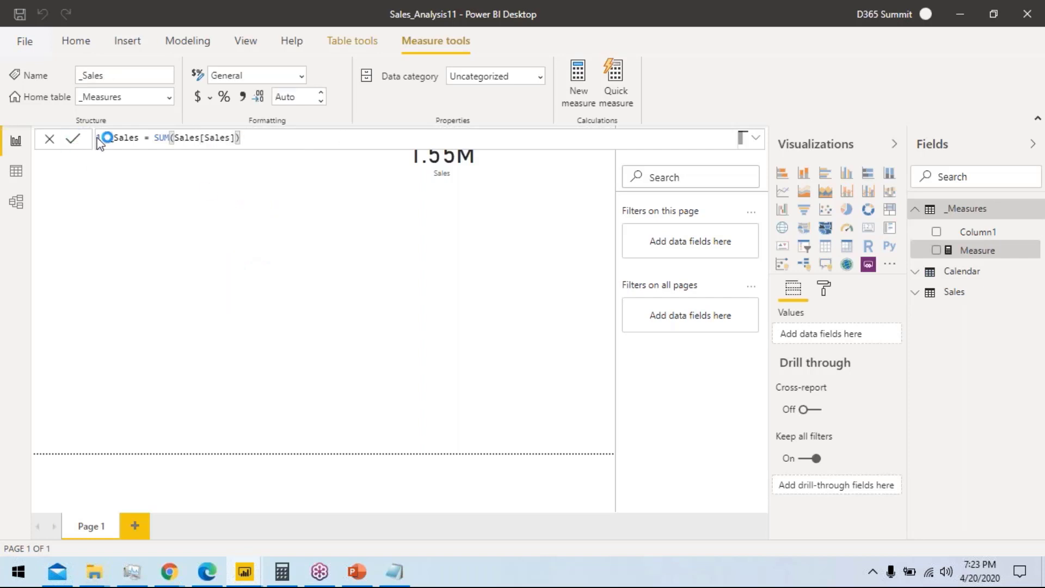
left_click(242, 97)
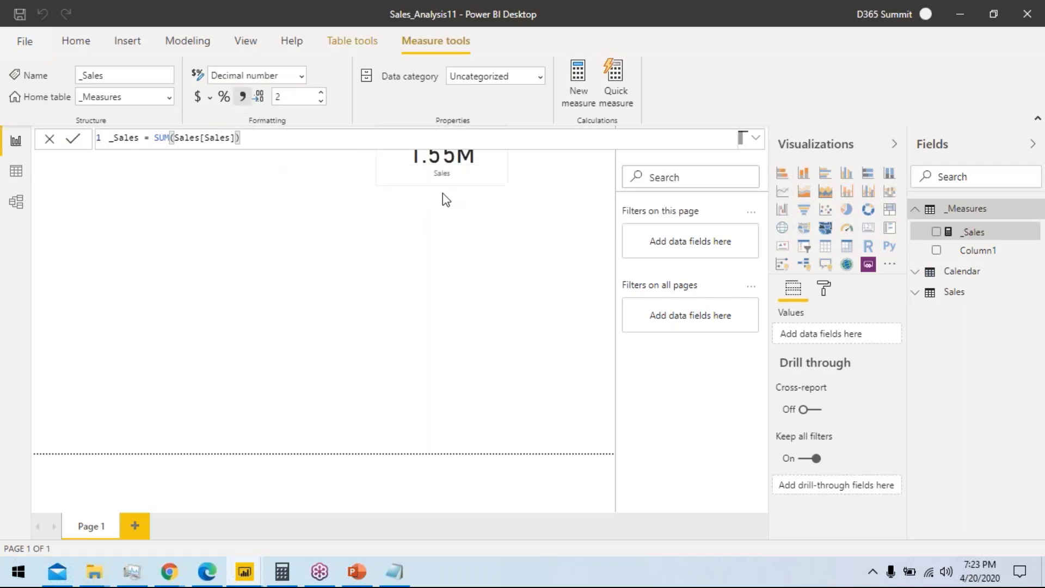
Step: Try a card visual for the _Sales measure below the existing Sales card, and remove that card
left_click(488, 179)
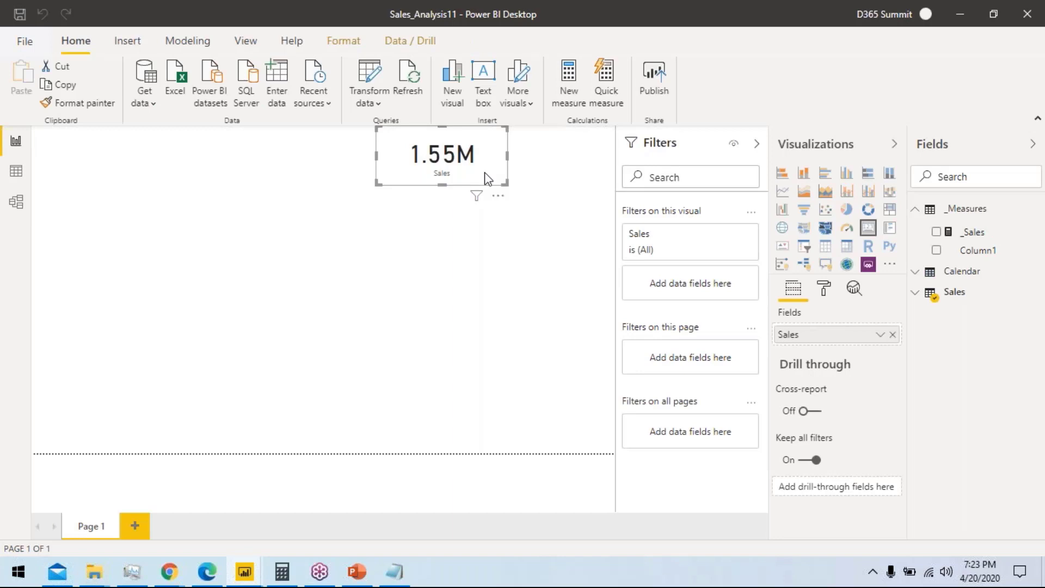
left_click_drag(973, 232, 422, 235)
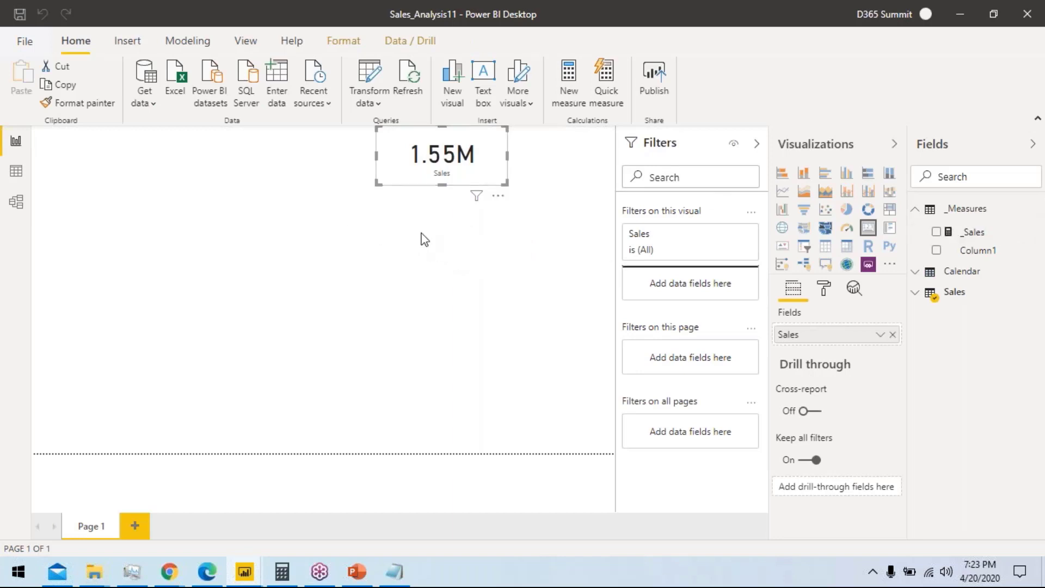
left_click(868, 227)
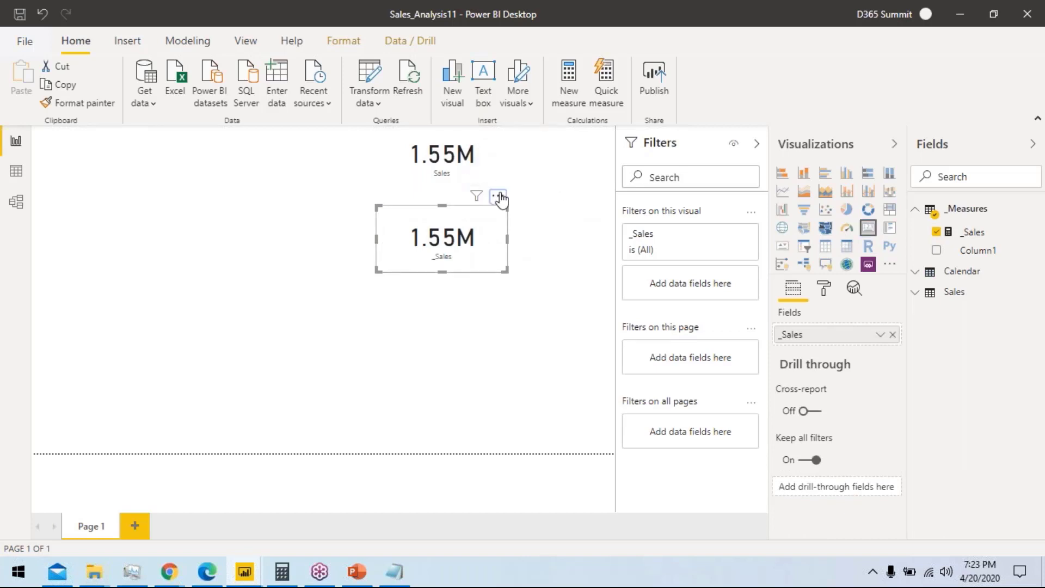
left_click(497, 196)
left_click(559, 232)
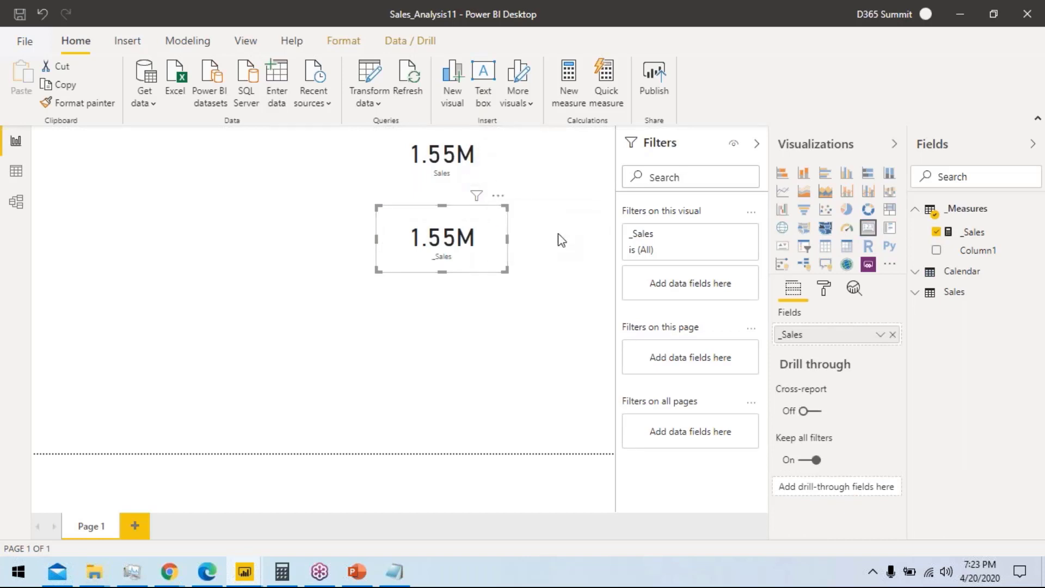
Step: Remove the card based on the Sales column from the report page
left_click(472, 177)
left_click(498, 196)
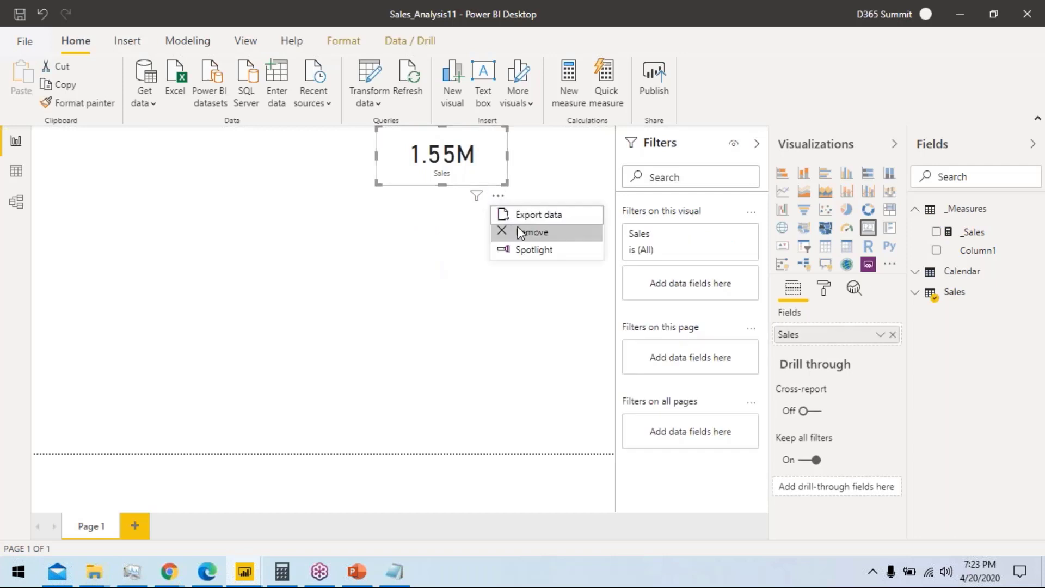
left_click(512, 231)
Step: Add a card visual for the _Sales measure, shaped wide and short and centred along the page's upper edge
left_click_drag(971, 232, 354, 150)
left_click(867, 228)
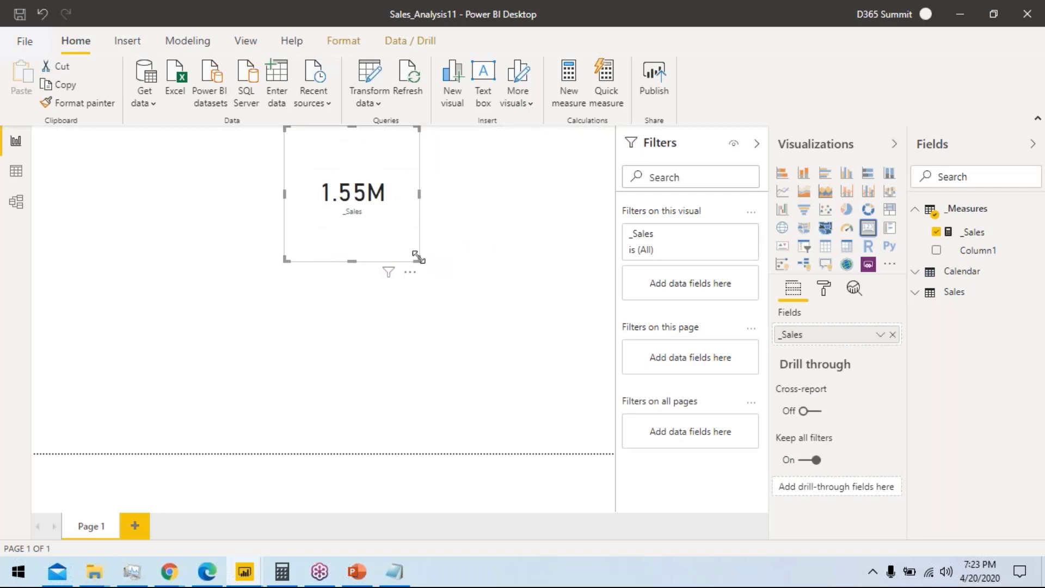
left_click_drag(418, 259, 469, 172)
left_click_drag(357, 173, 429, 174)
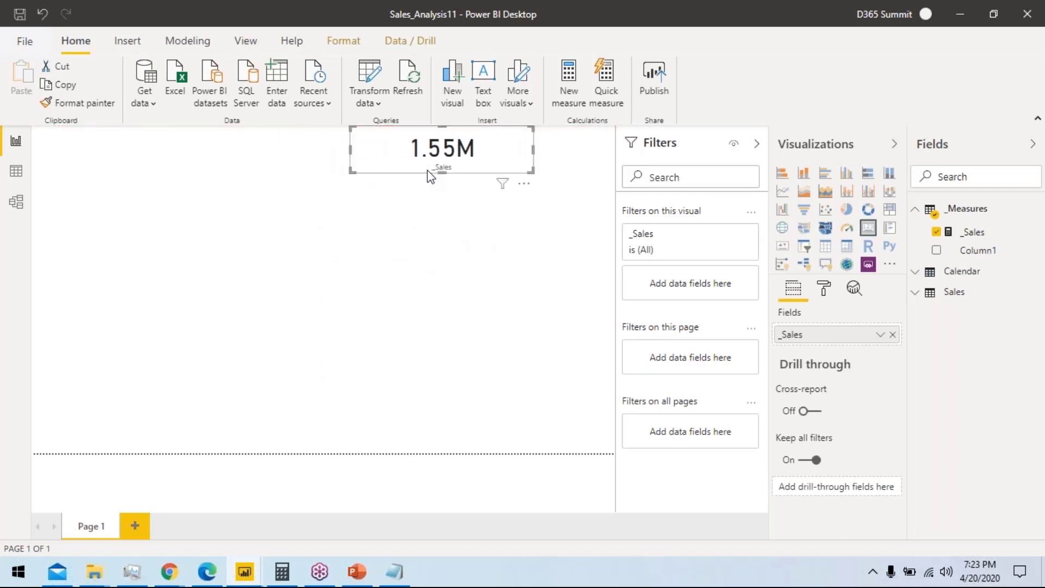
Step: Rename the report page from Page 1 to Sales
double_click(87, 525)
type("Sa")
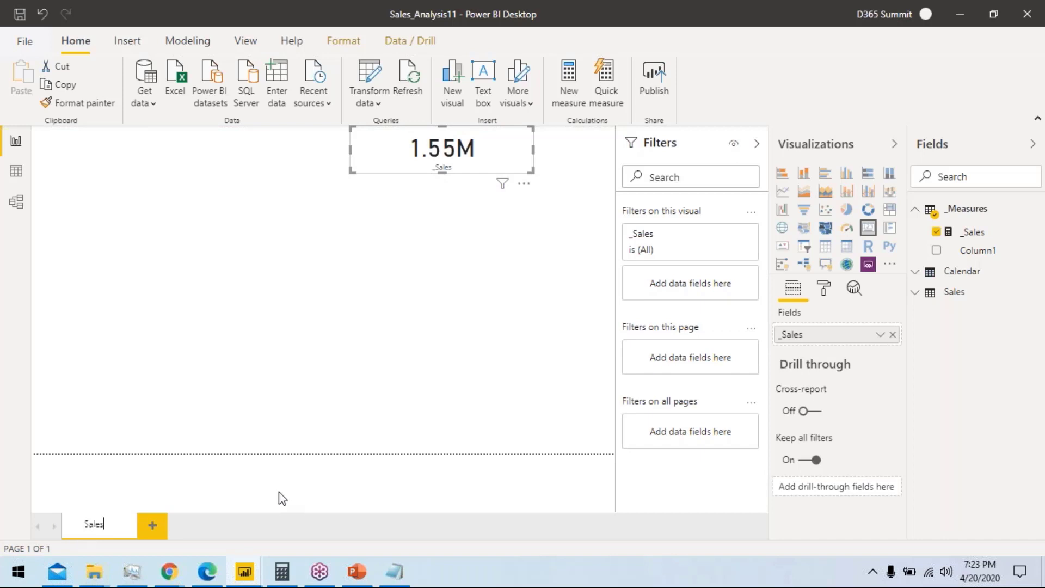
type("les")
key("Return")
Step: Narrow the _Sales card from its lower-right corner and deselect it
left_click(177, 214)
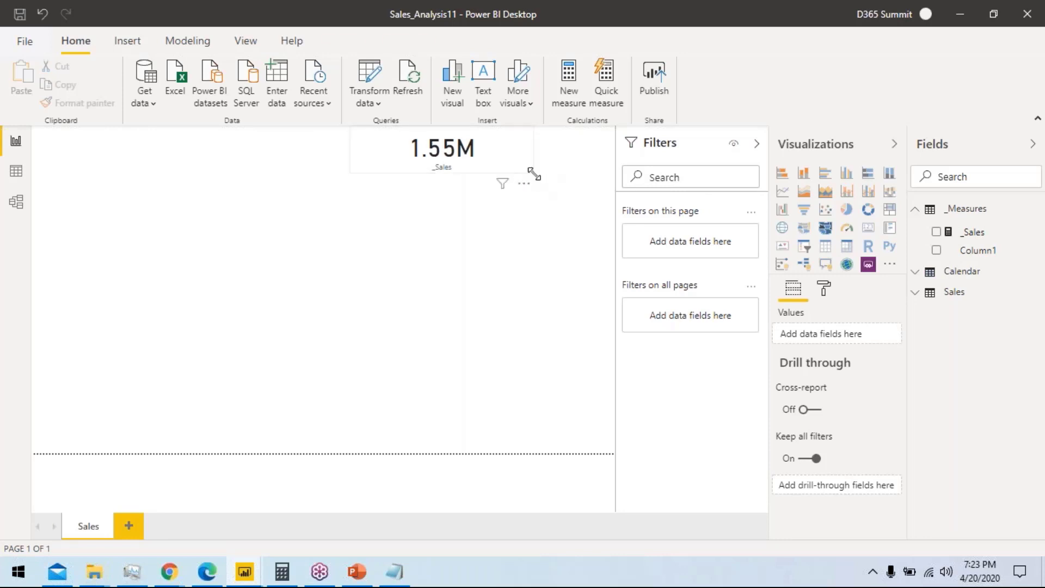
left_click_drag(533, 175, 455, 180)
left_click(483, 180)
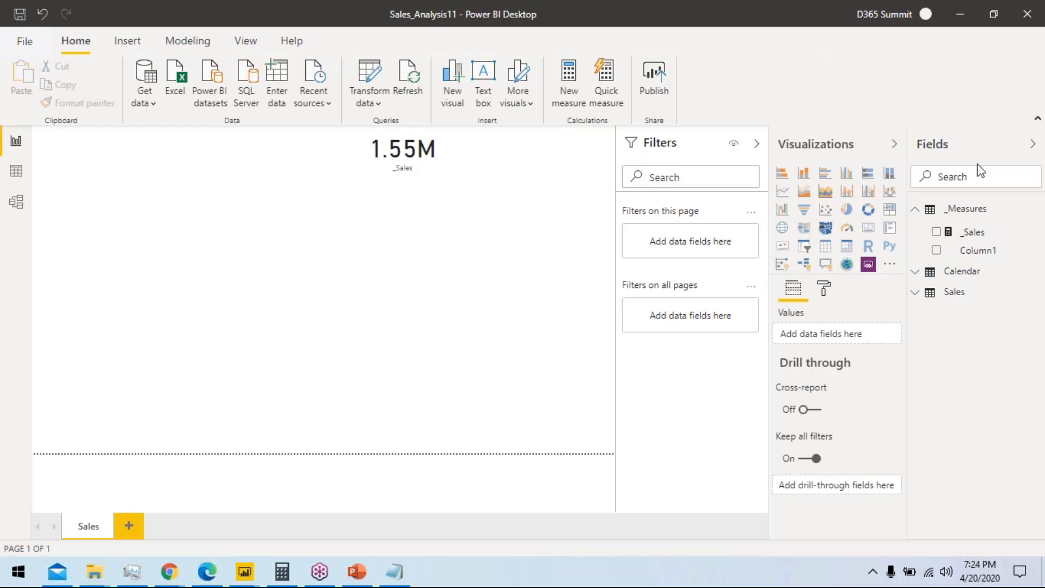
Step: Delete the empty Column1 from the _Measures table
right_click(970, 253)
left_click(952, 134)
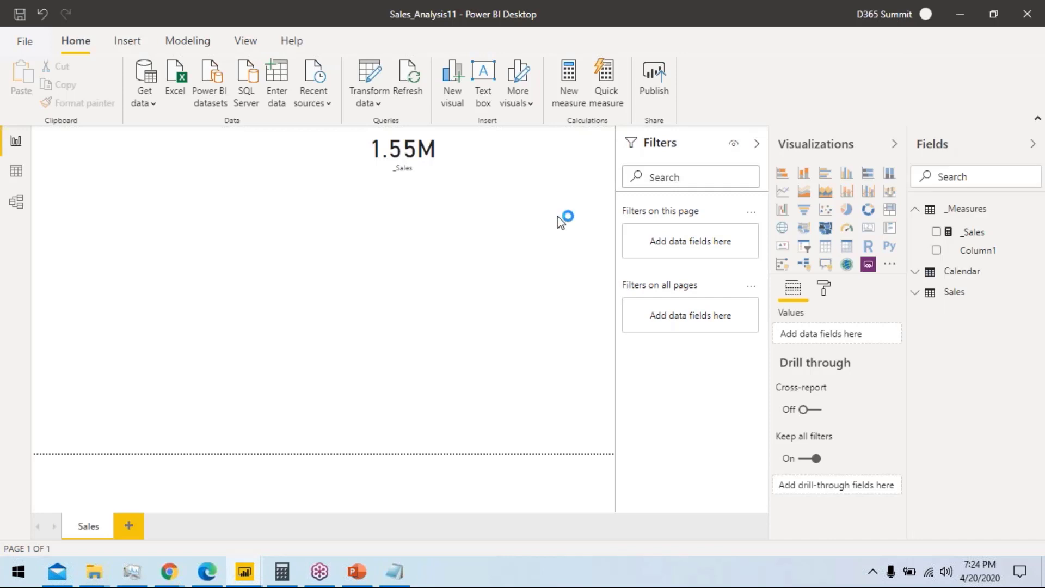
left_click(604, 309)
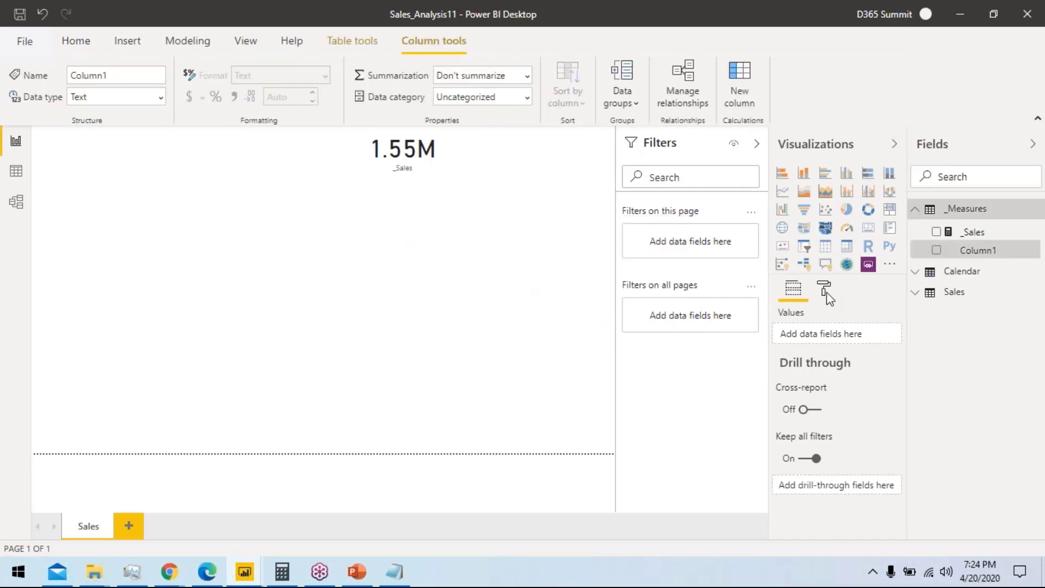
Step: Add a measure to the _Measures table with the formula _No. Of Orders = COUNTROWS(Sales)
right_click(966, 238)
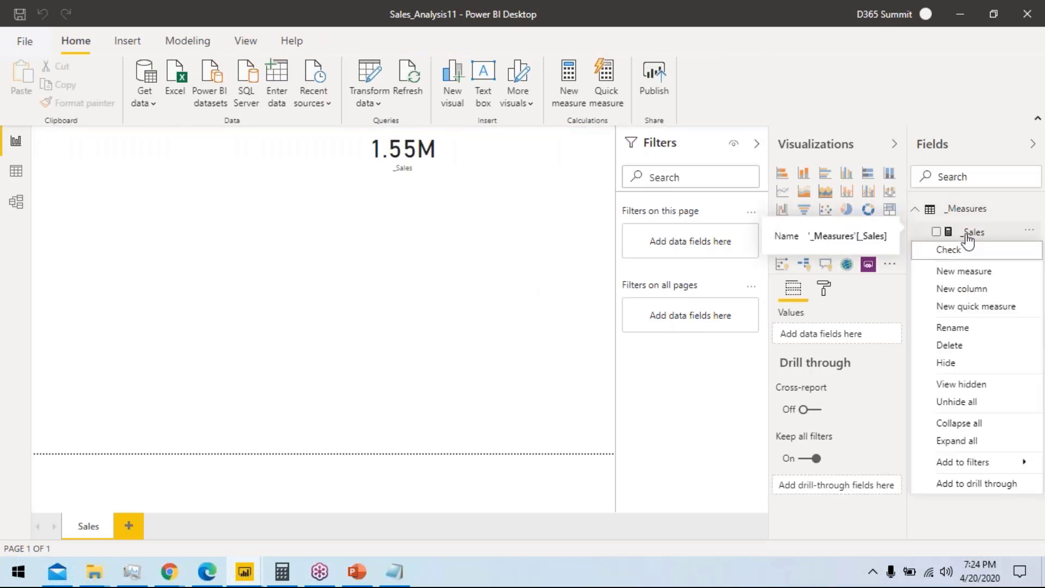
left_click(965, 272)
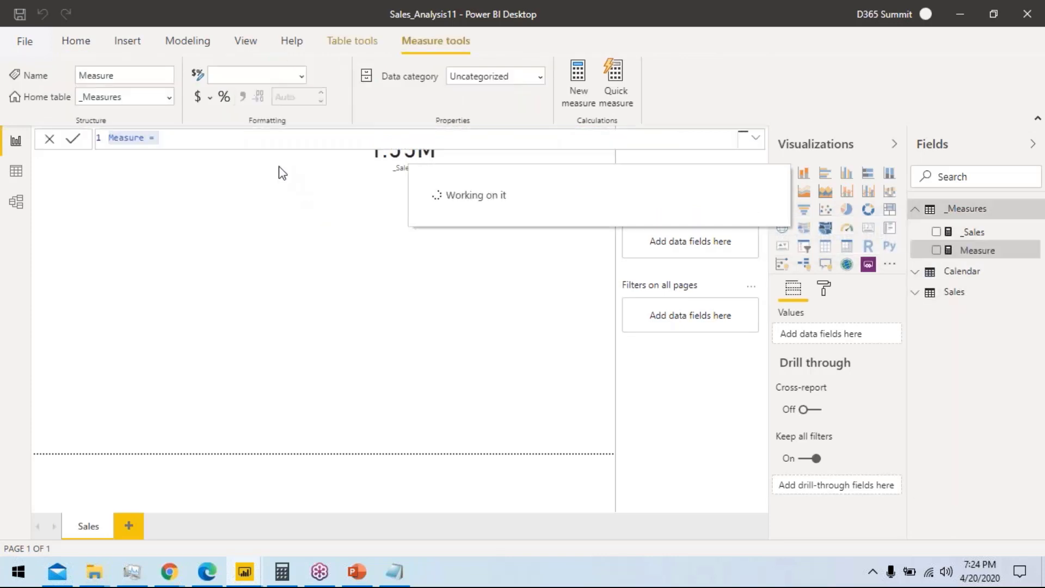
type("_No. Of Orders")
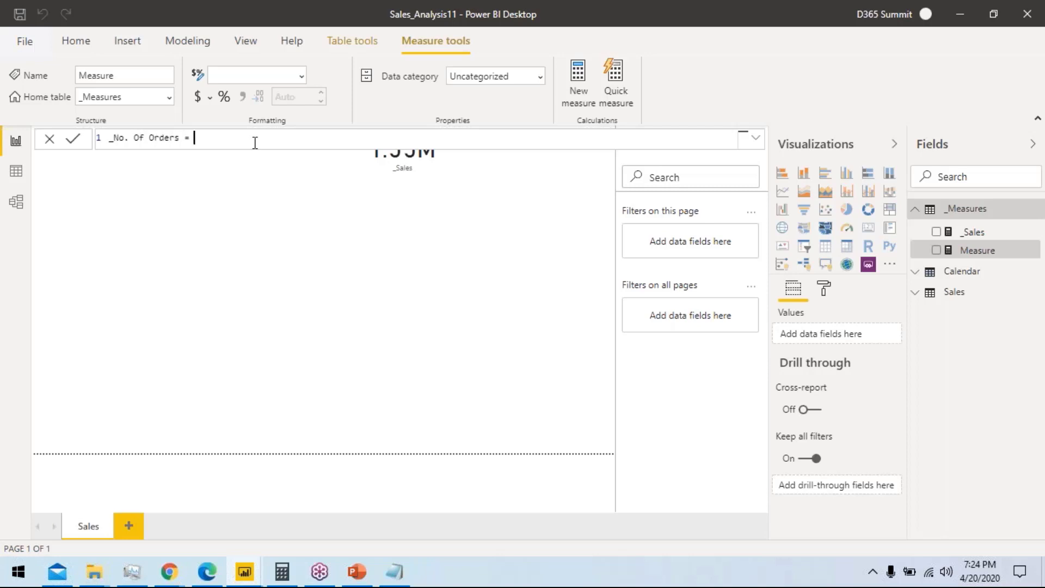
type("COUNT")
key("Down")
key("Down")
key("Down")
key("Down")
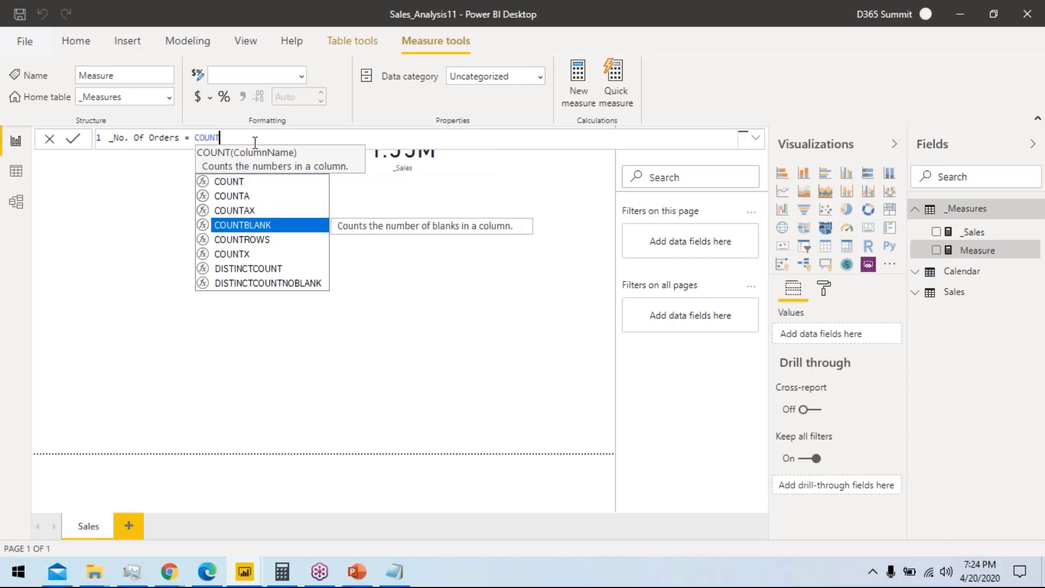
key("Tab")
type("Sa")
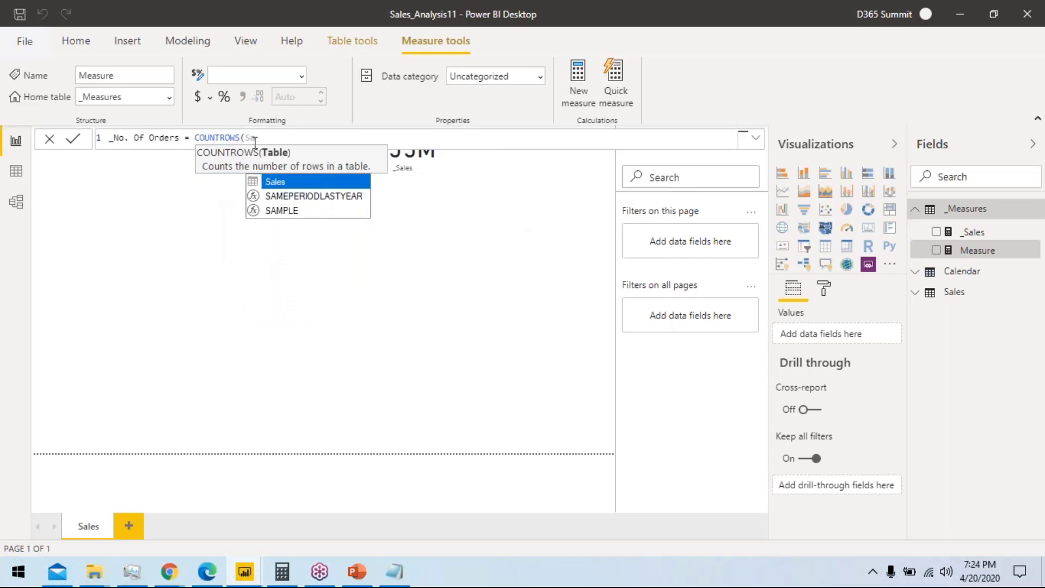
key("Tab")
type(")")
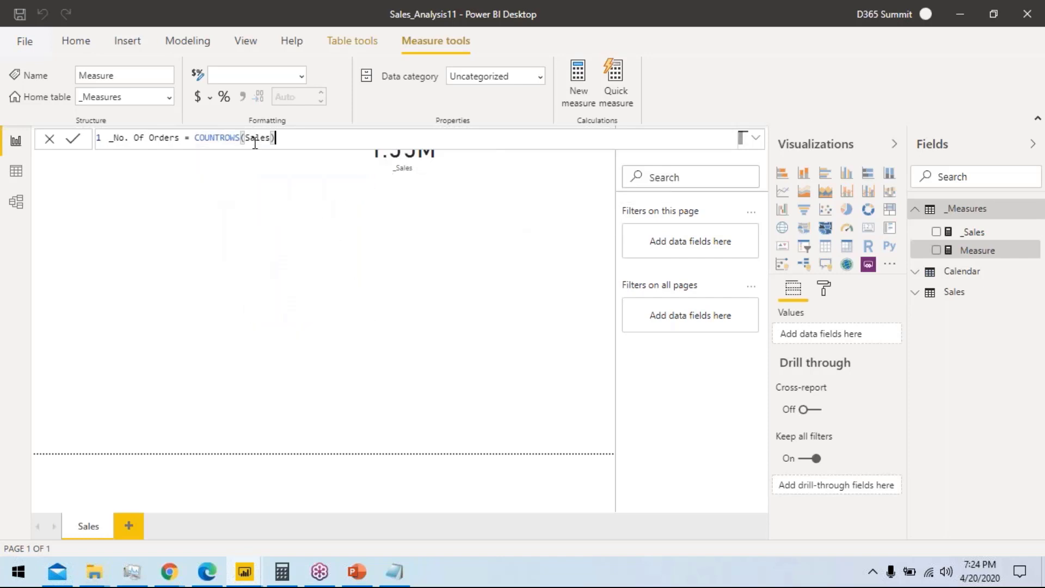
left_click(73, 140)
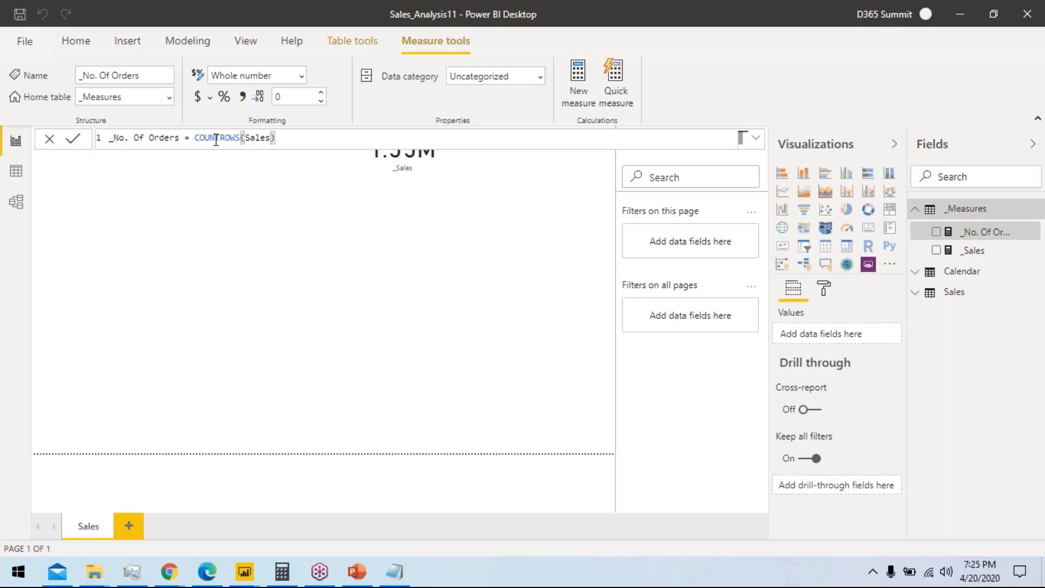
right_click(971, 253)
key("Escape")
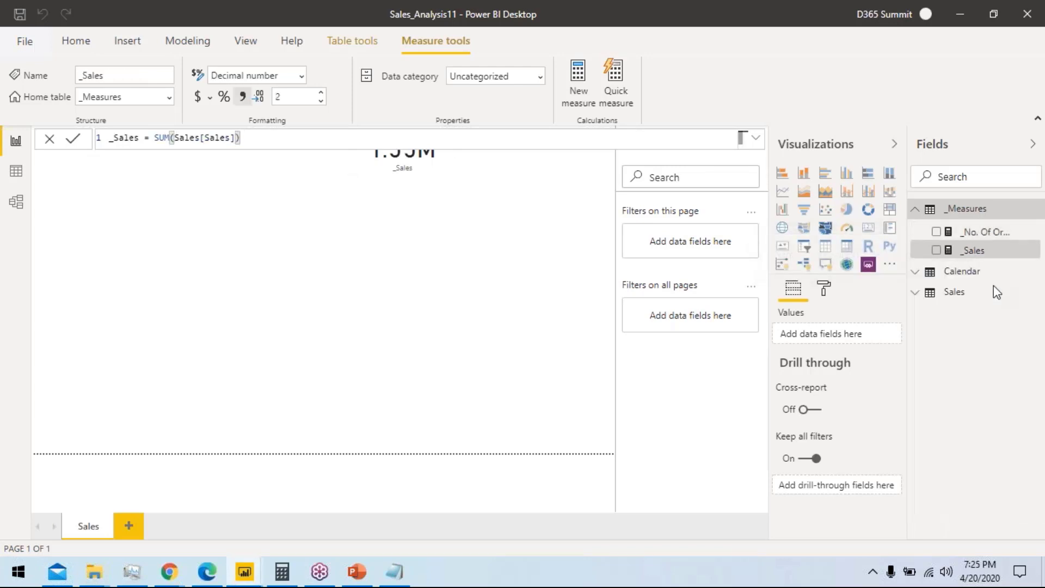
left_click(187, 137)
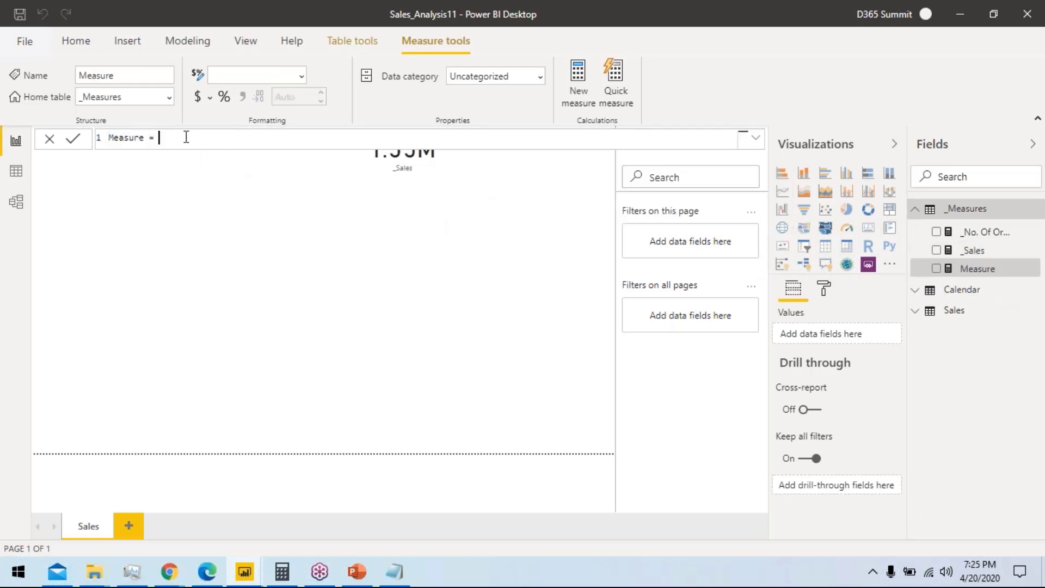
left_click_drag(186, 137, 100, 139)
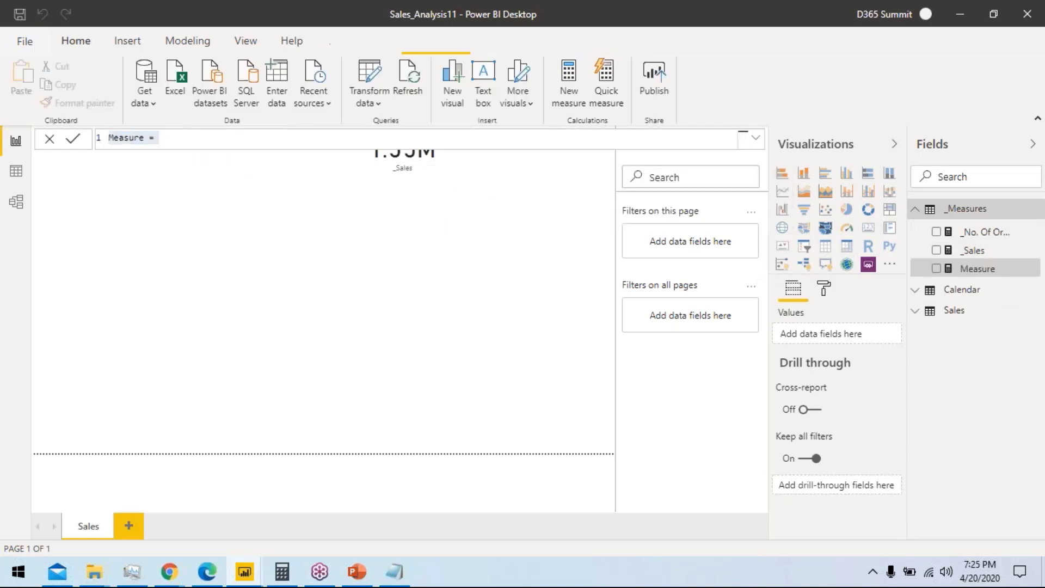
key("Delete")
key("Return")
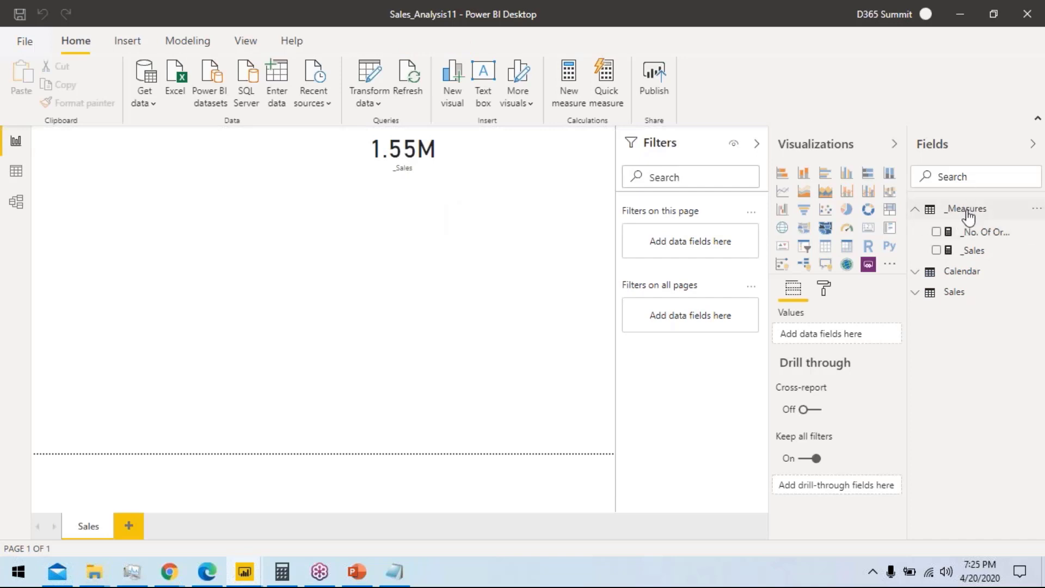
Step: Start a new measure and name it _Avg. Sales Order in its formula
left_click(566, 84)
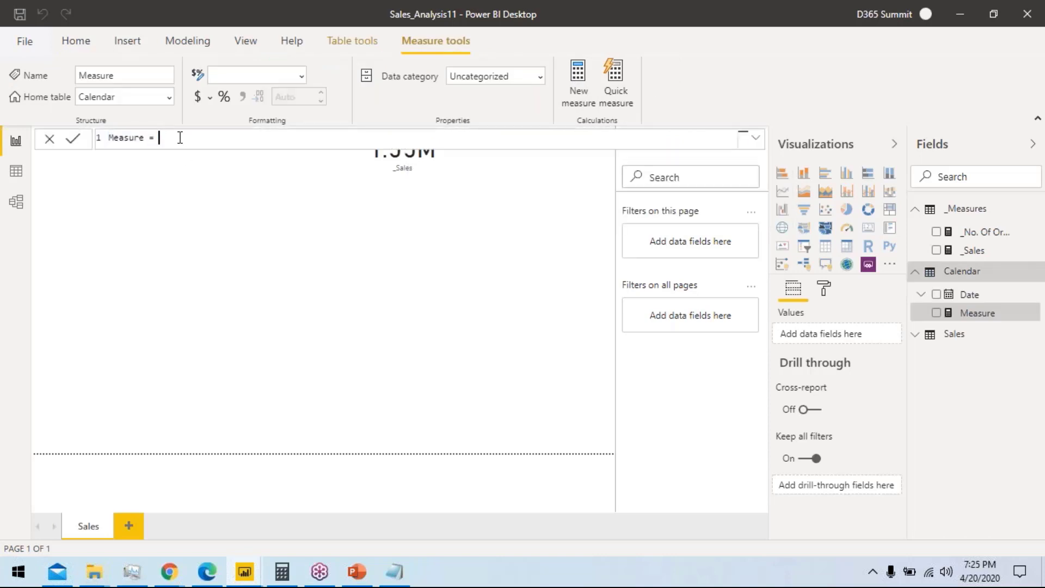
left_click_drag(118, 138, 247, 134)
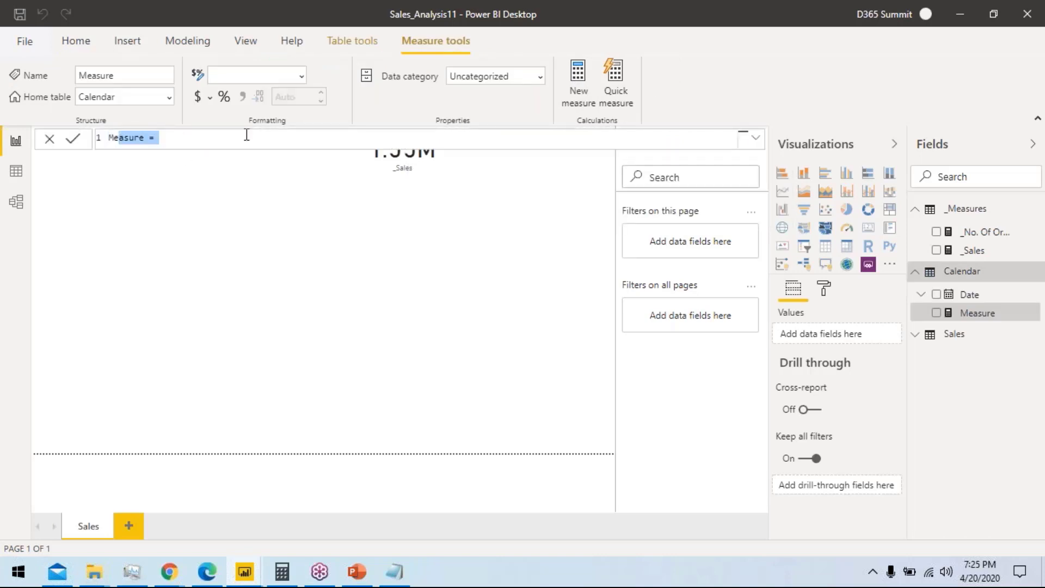
type("A")
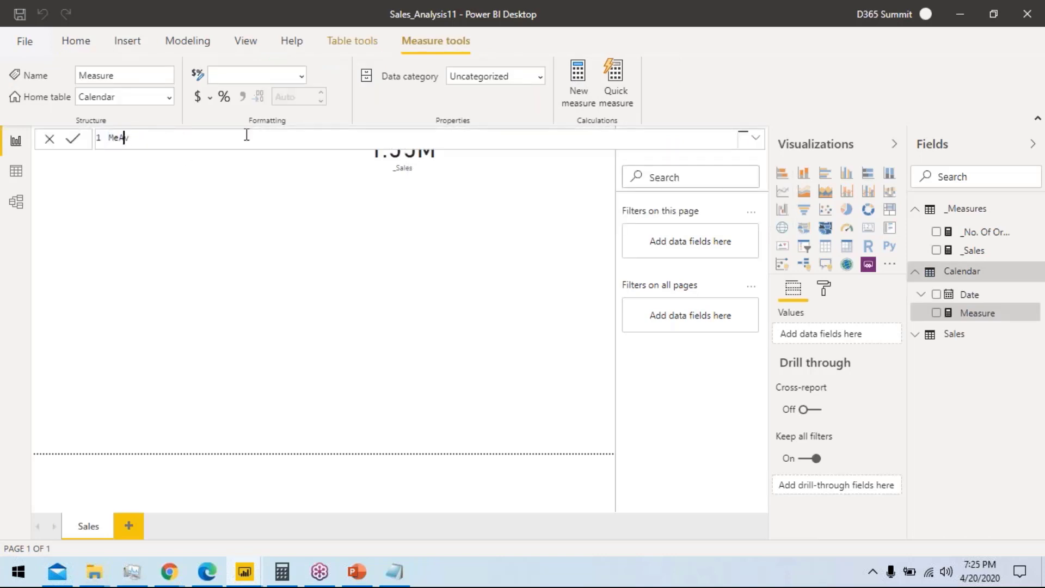
key("Left")
key("BackSpace")
key("BackSpace")
type("_")
key("End")
type("g")
type(". Ord")
type("Sal")
type("es Orde")
type("r = ")
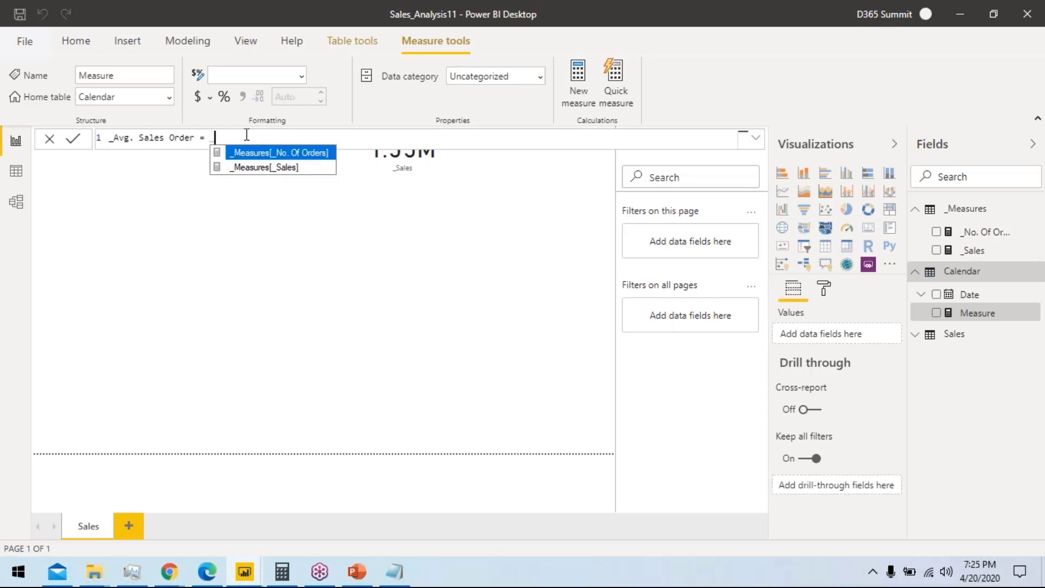
Step: Define the _Avg. Sales Order measure as DIVIDE([_Sales], [_No. Of Orders], 0) and commit it
type("DIV")
key("Tab")
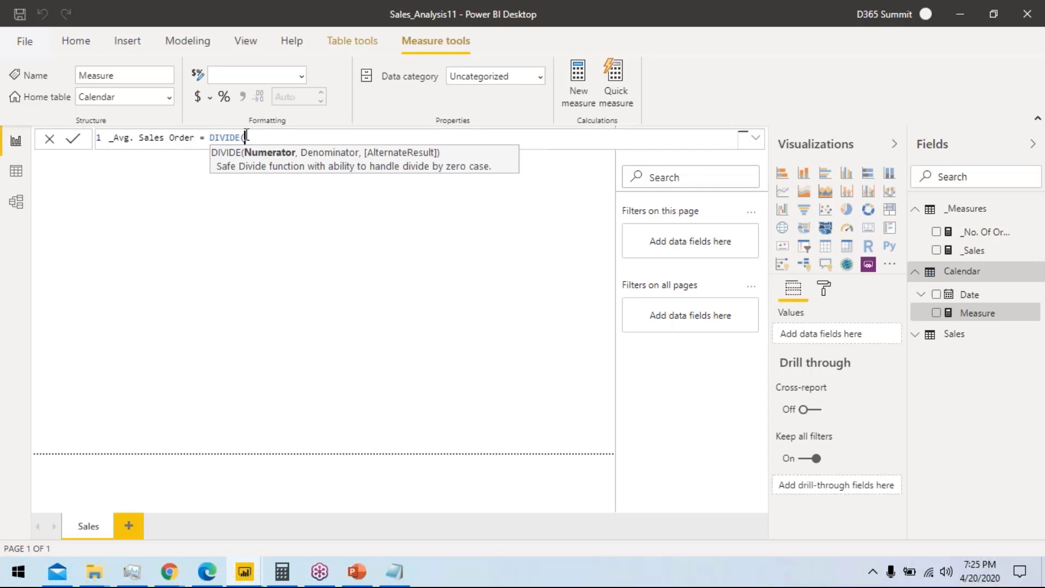
type("[")
key("Tab")
type(", No")
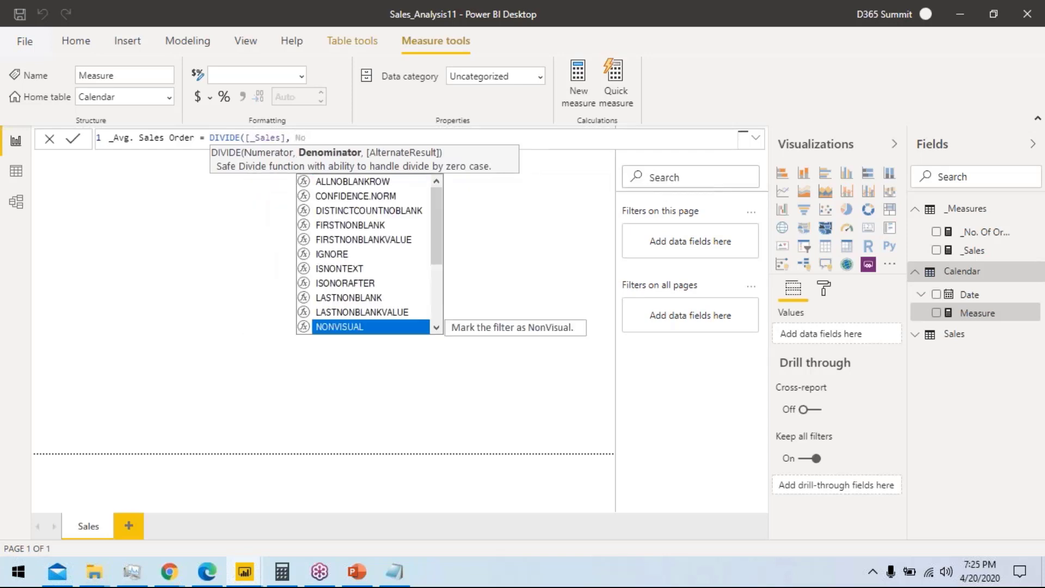
key("BackSpace")
key("BackSpace")
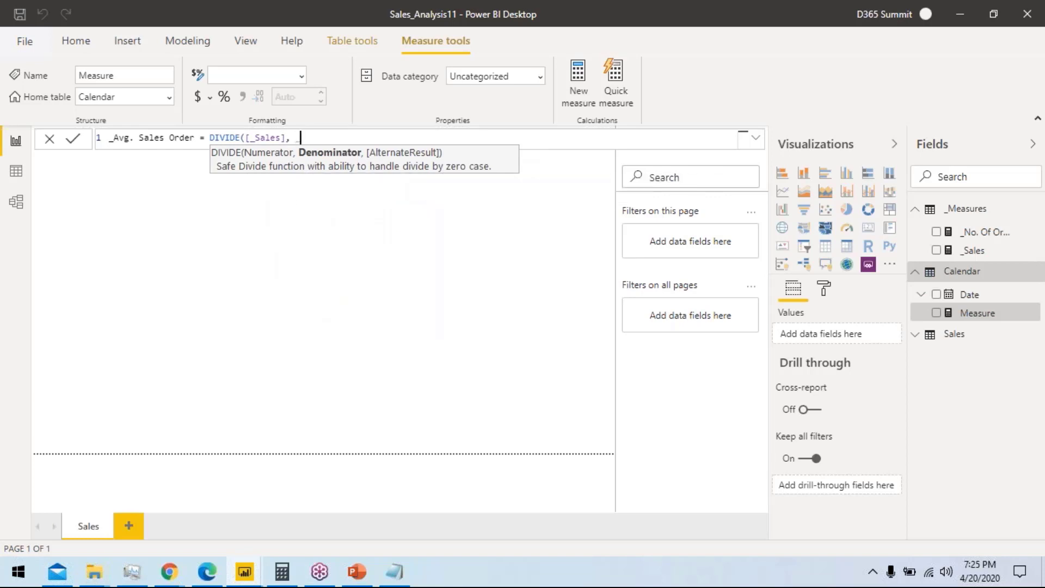
type("_")
key("Tab")
type(", ")
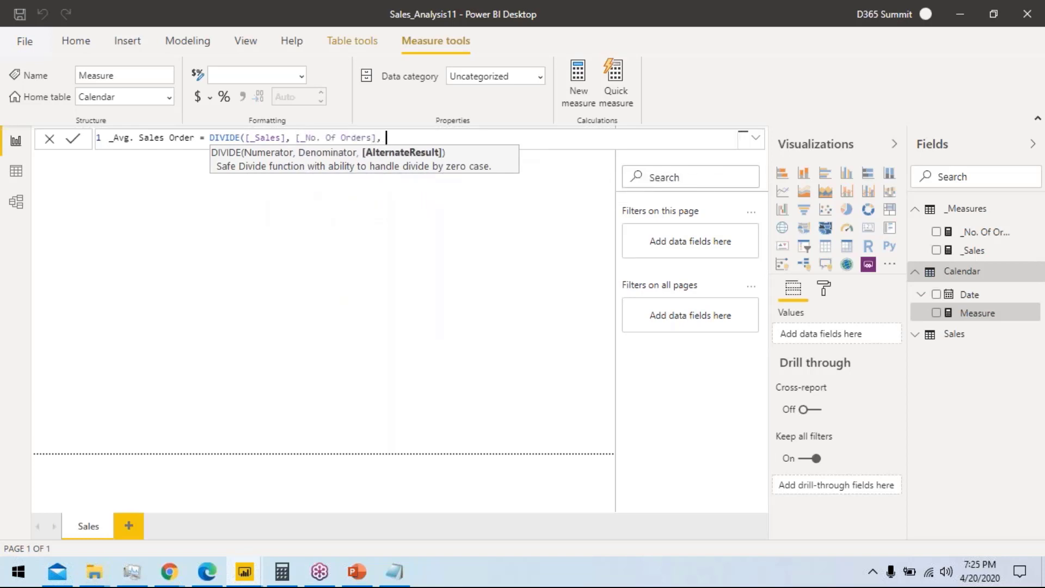
type("0)")
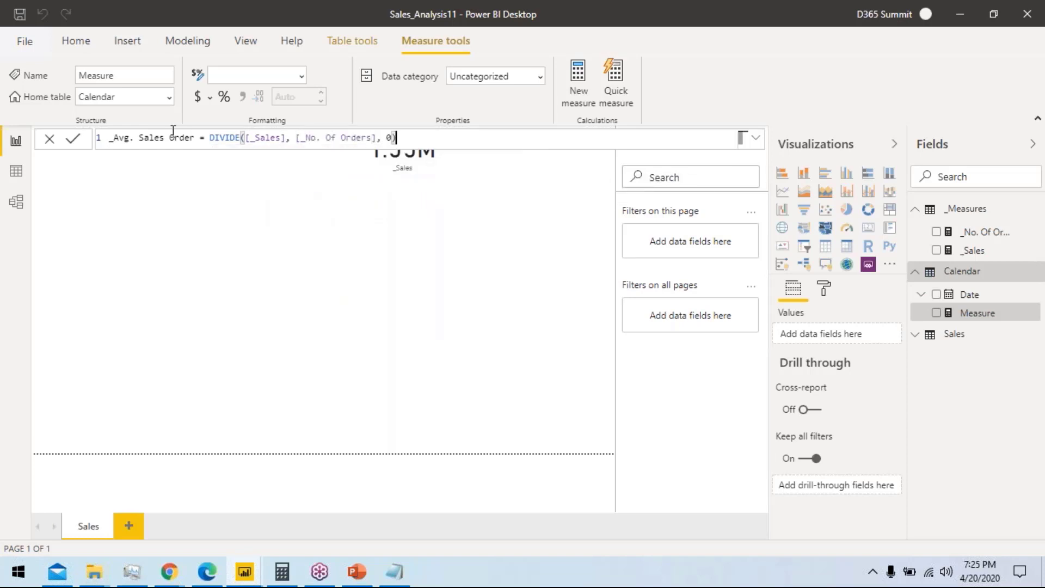
left_click(72, 138)
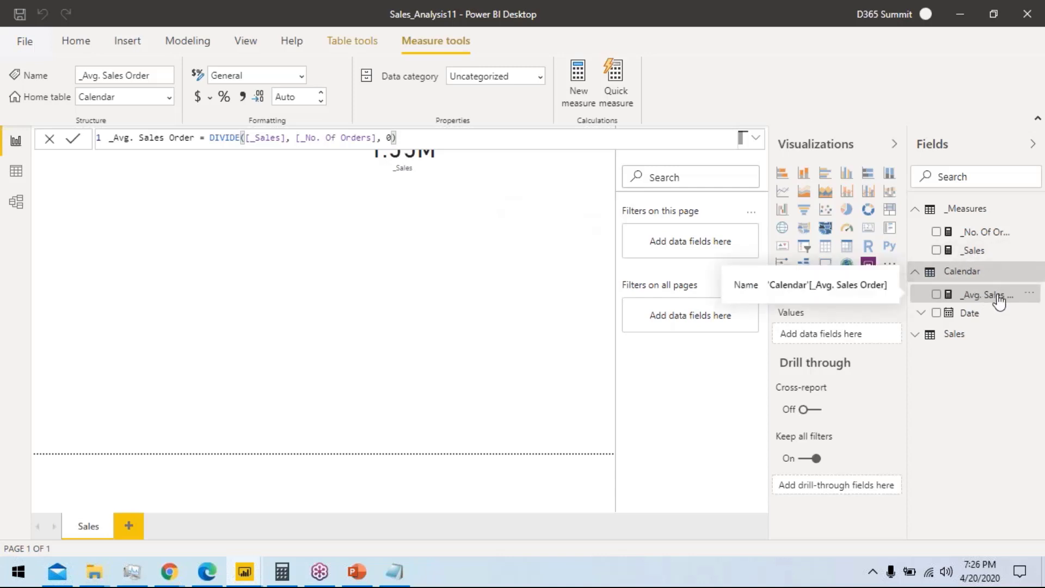
Step: Change the home table of the _Avg. Sales Order measure from Calendar to _Measures
left_click(956, 213)
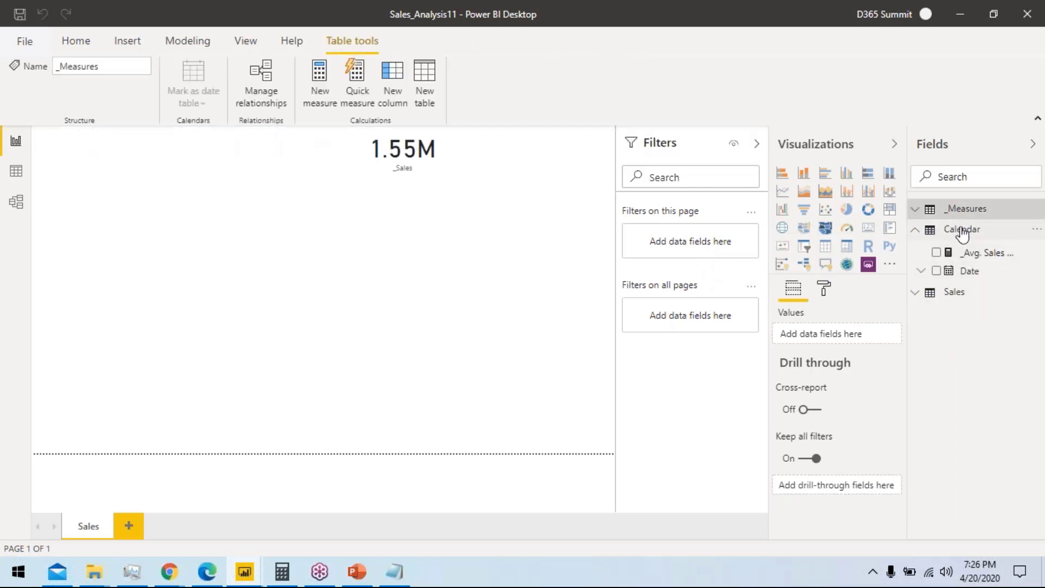
left_click(918, 233)
left_click(920, 233)
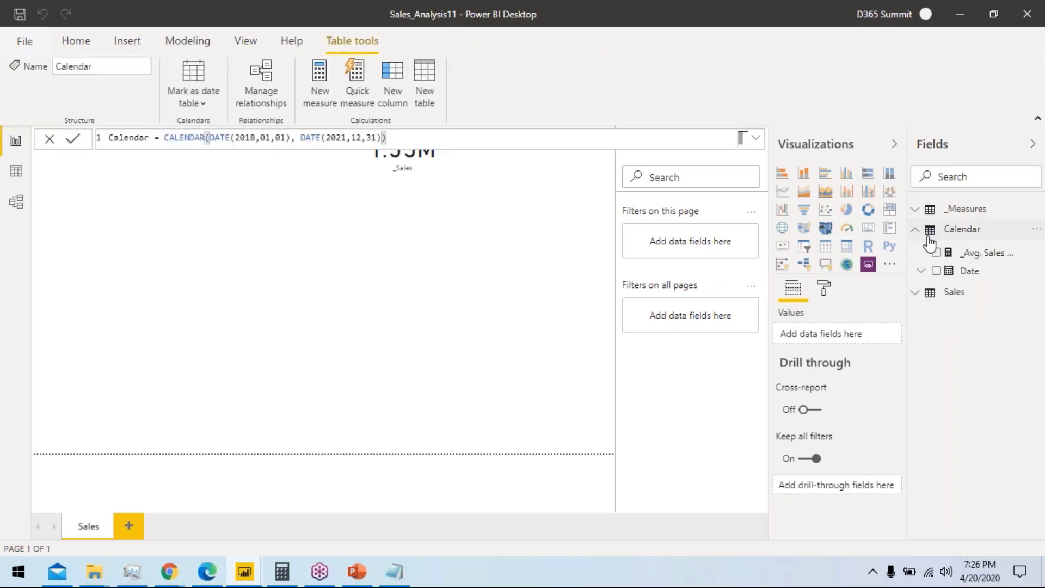
left_click(970, 256)
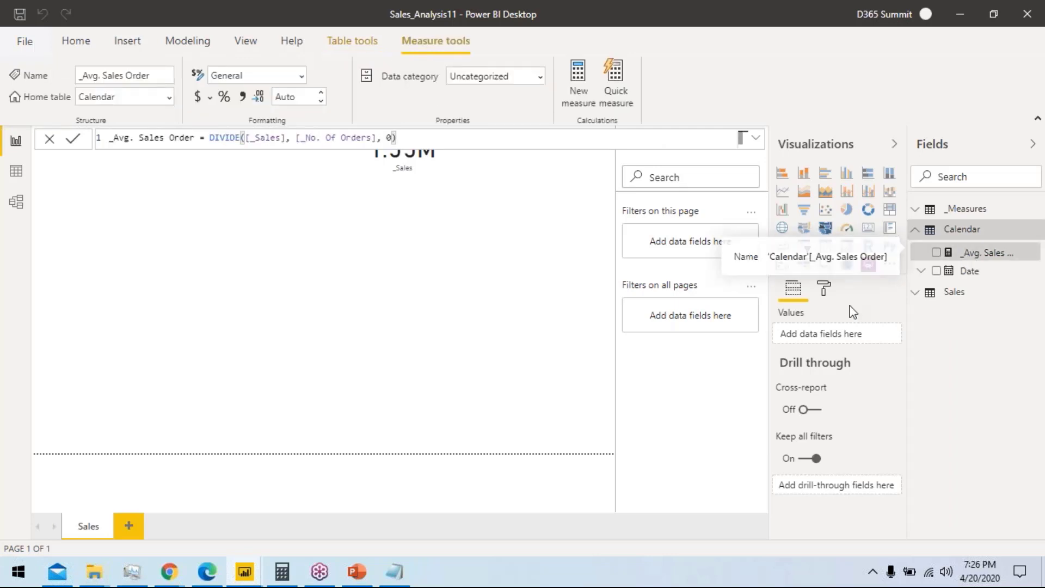
left_click(823, 288)
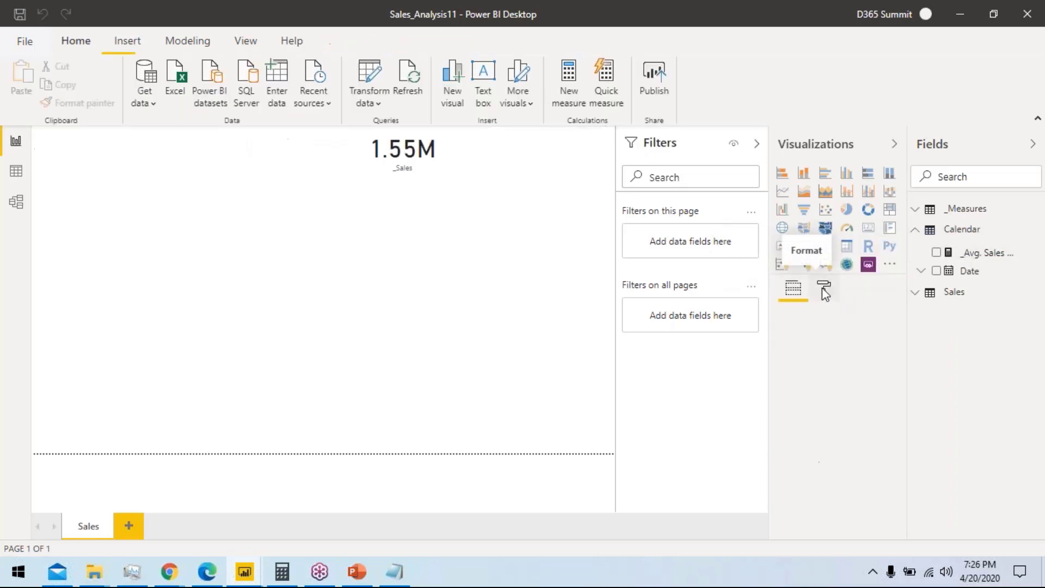
left_click(974, 252)
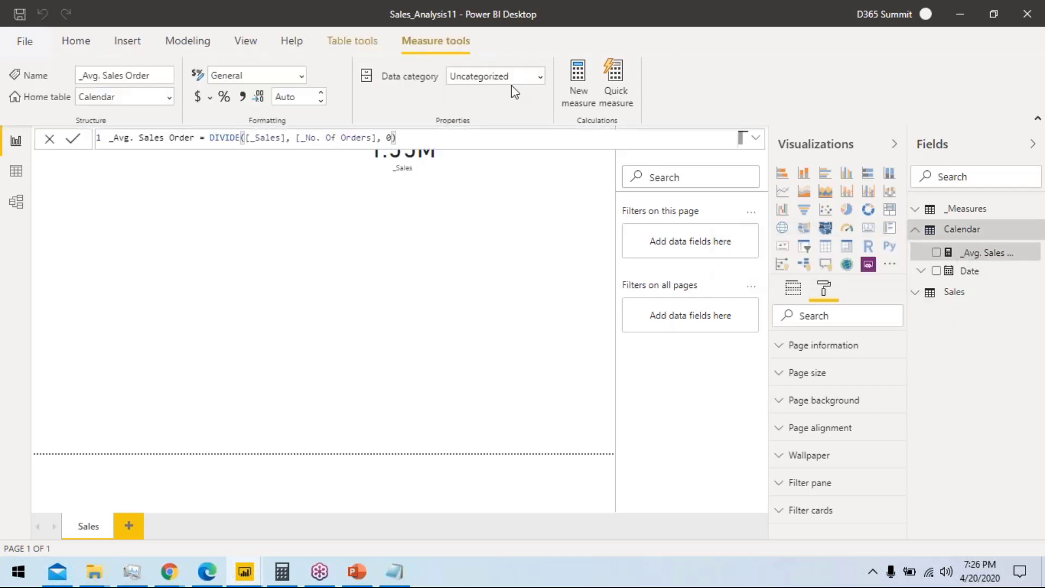
left_click(170, 97)
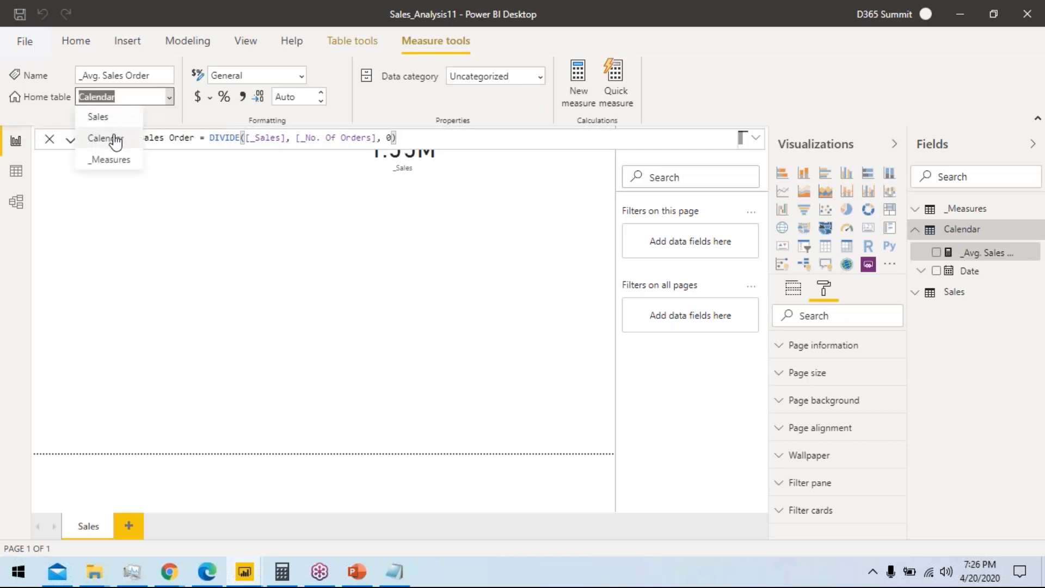
left_click(105, 158)
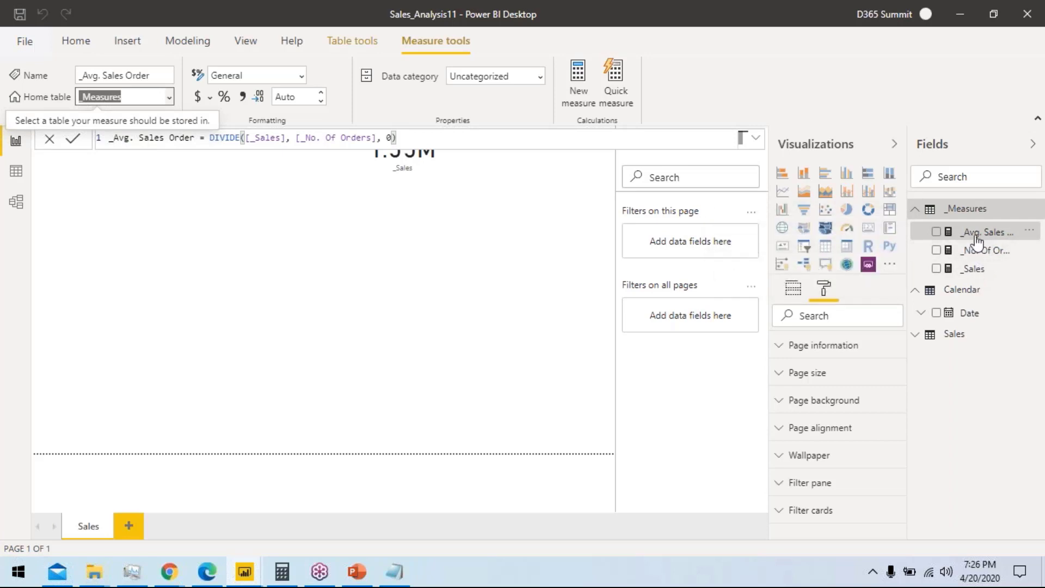
Step: Add a card showing _Avg. Sales Order beside the _Sales card and reduce its height slightly
left_click_drag(977, 239, 545, 182)
left_click(794, 288)
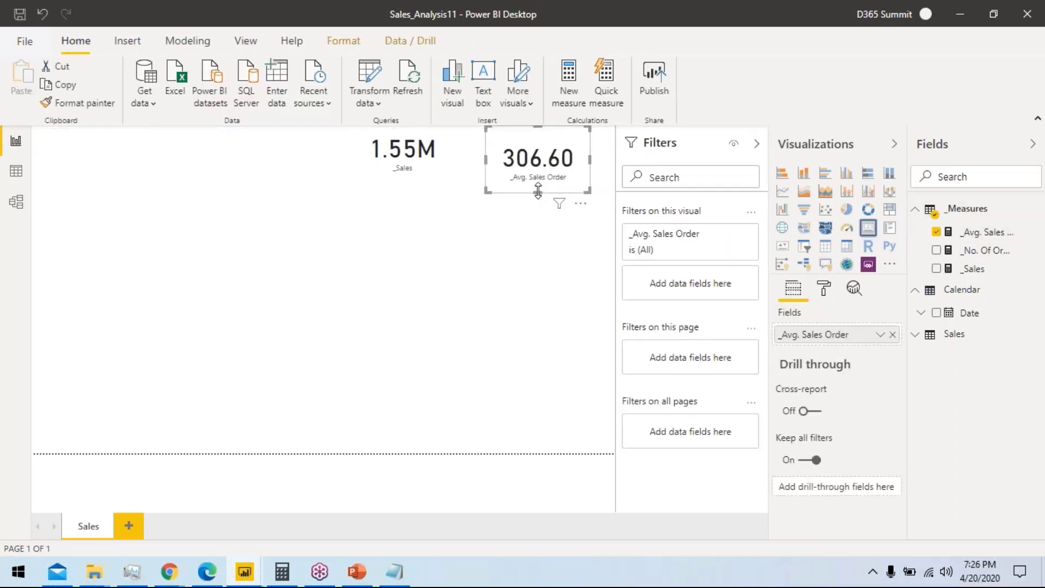
left_click_drag(537, 190, 537, 183)
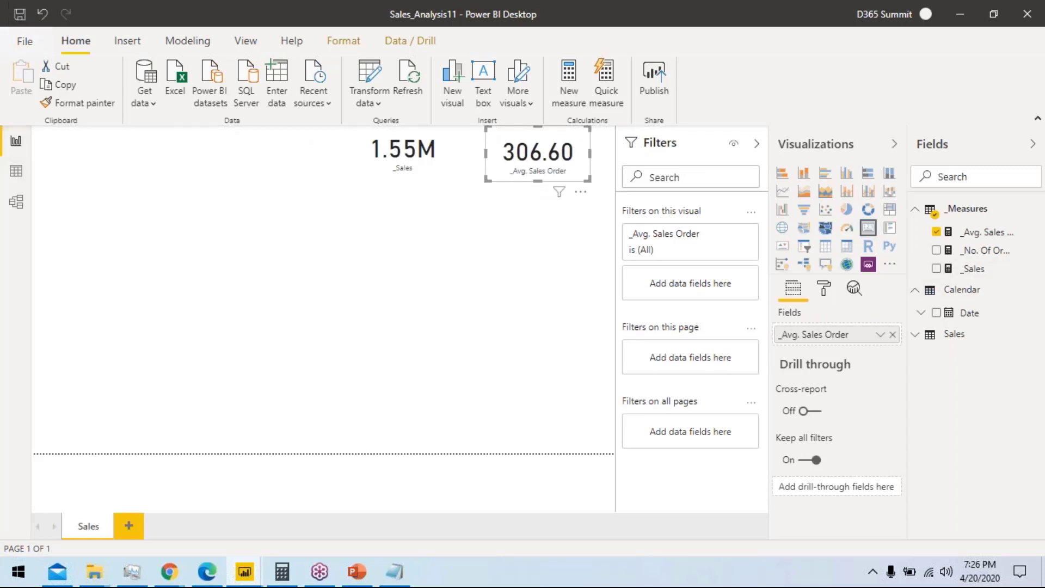
Step: Save the report, then check the finished Sales_Analysis dashboard for reference and return to Sales_Analysis11
left_click(19, 14)
key("alt+Tab")
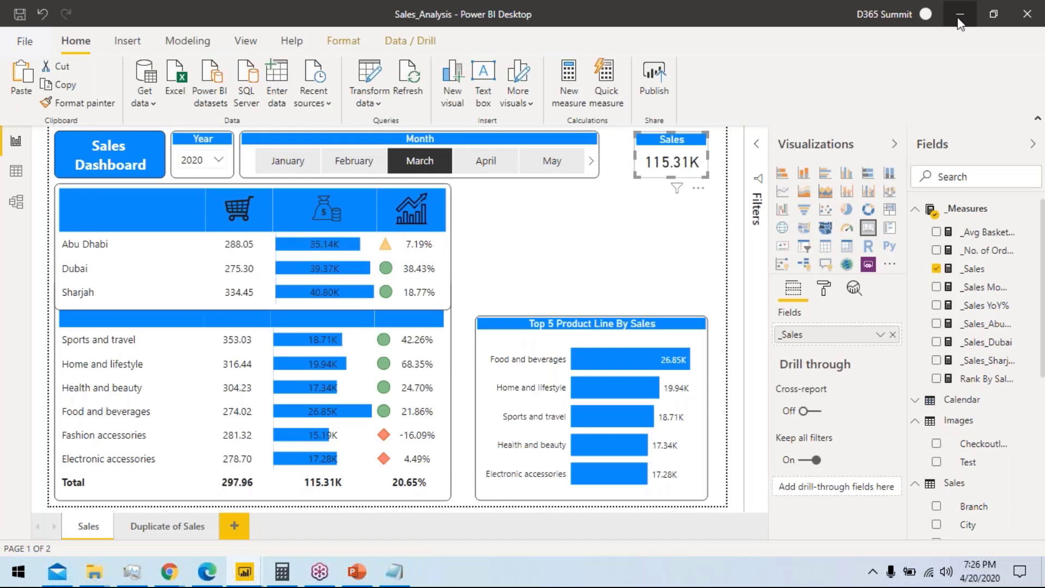
key("alt+Tab")
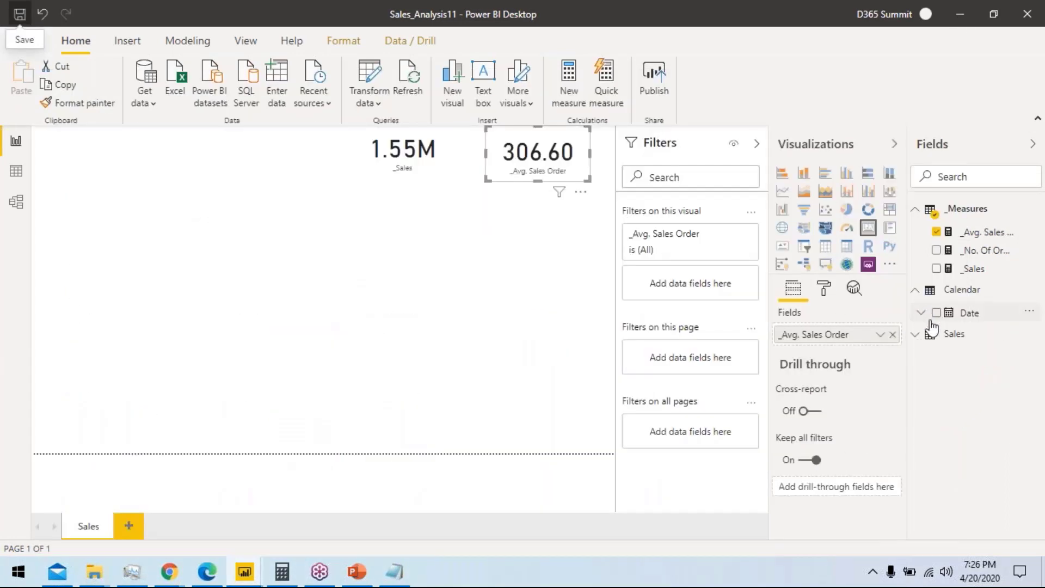
Step: Move the _Sales and _Avg. Sales Order cards to the page's lower-right area and convert the _Avg. Sales Order card to a matrix
left_click_drag(435, 155, 593, 396)
left_click_drag(563, 182, 588, 354)
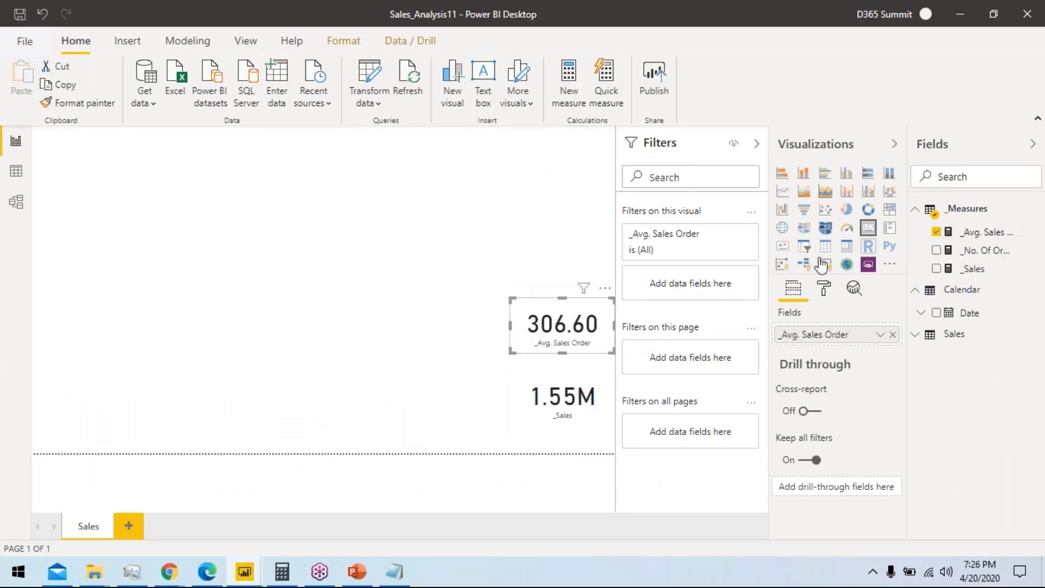
left_click(847, 248)
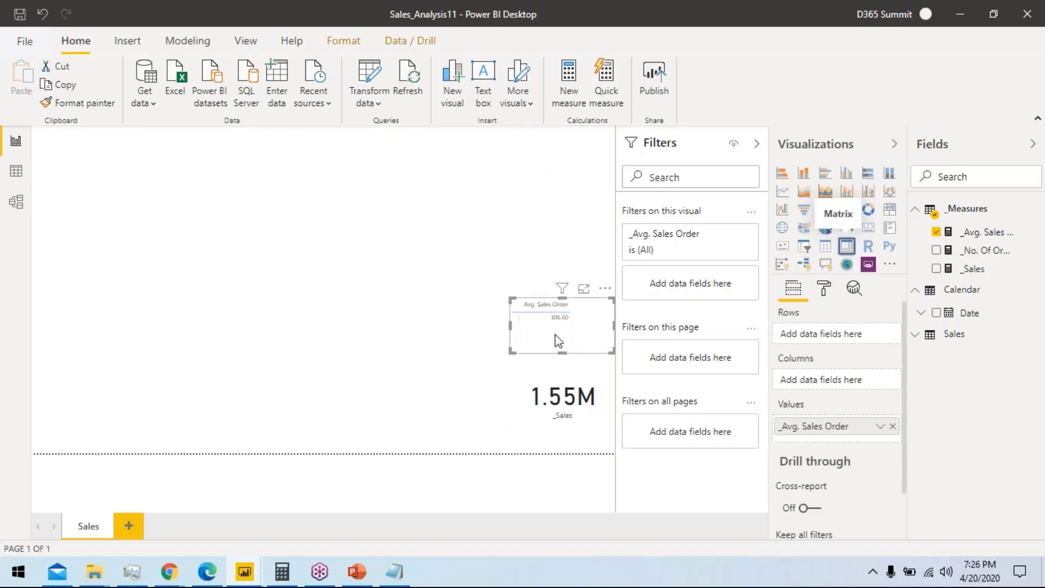
mouse_move(555, 341)
left_mouse_down()
mouse_move(275, 298)
mouse_move(237, 269)
mouse_move(561, 336)
mouse_move(560, 344)
left_mouse_up()
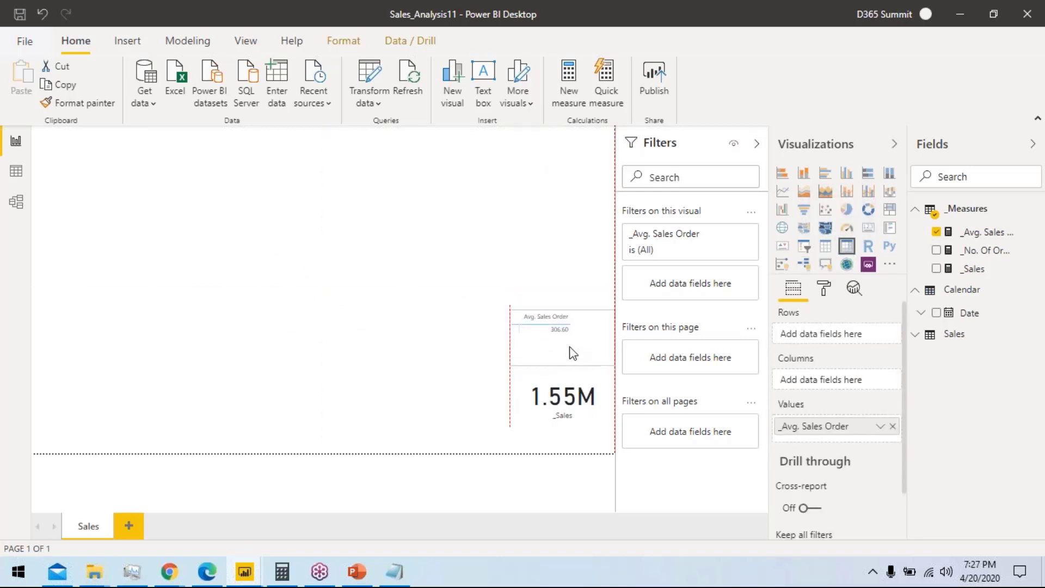
left_click(488, 263)
Step: Add a new visual with the City field from the Sales table to the page and make it a matrix
left_click(926, 336)
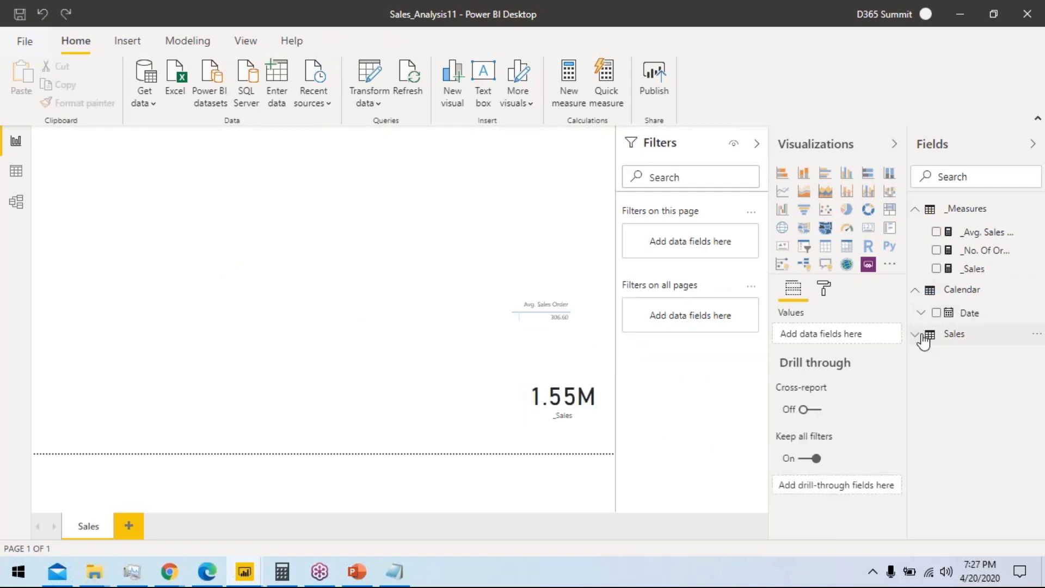
scroll(989, 446, "down", 2)
left_click_drag(941, 300, 231, 247)
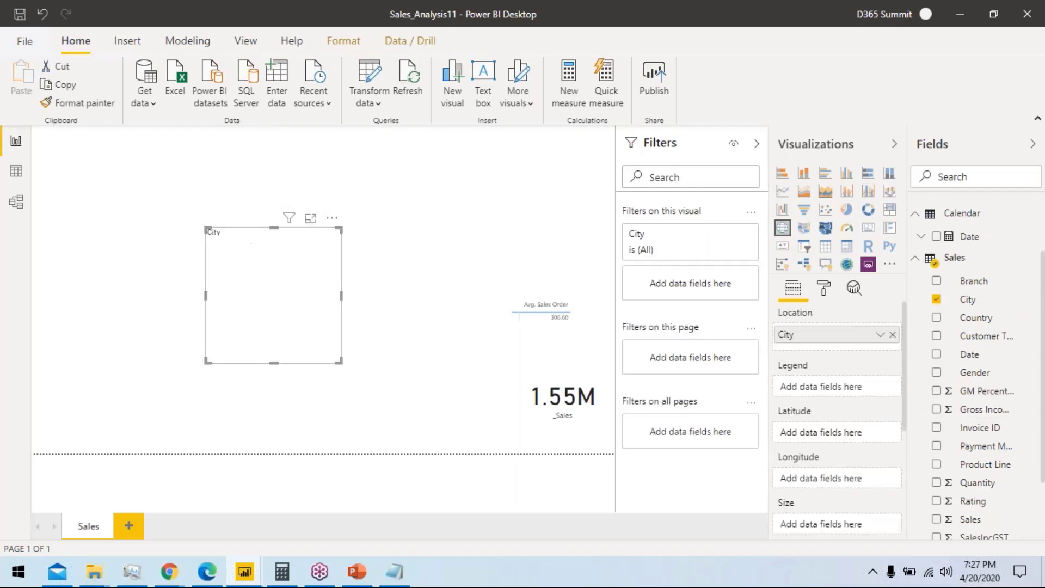
left_click(845, 251)
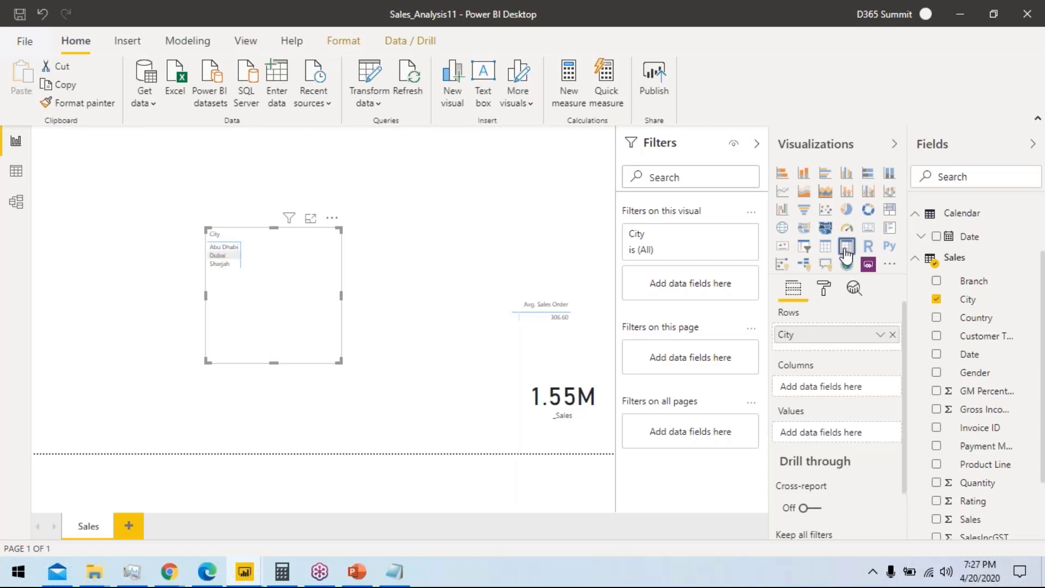
Step: Add the _Avg. Sales Order and _Sales measures as values of the City matrix
left_click(932, 258)
left_click_drag(934, 316, 838, 432)
left_click_drag(996, 269, 863, 451)
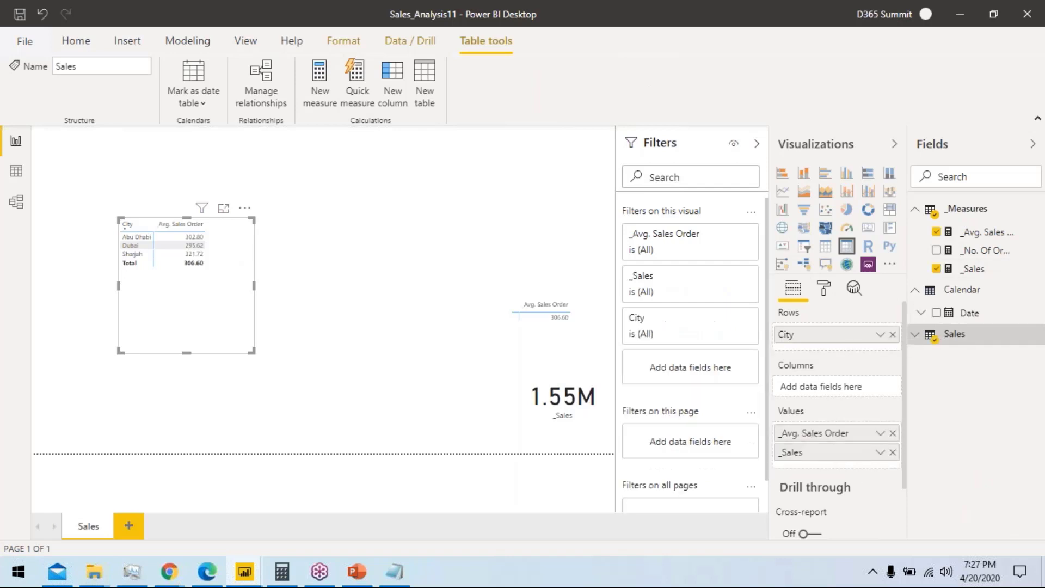
Step: Create a month-over-month change quick measure from _Sales by the Calendar table's Date with 1 period, and set its home table to _Measures
left_click(357, 85)
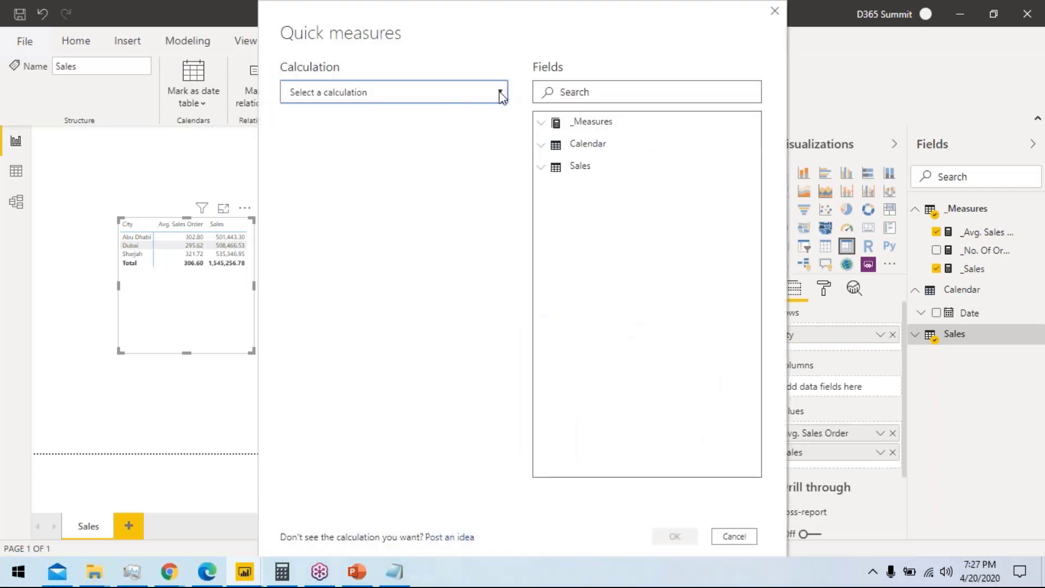
left_click(499, 93)
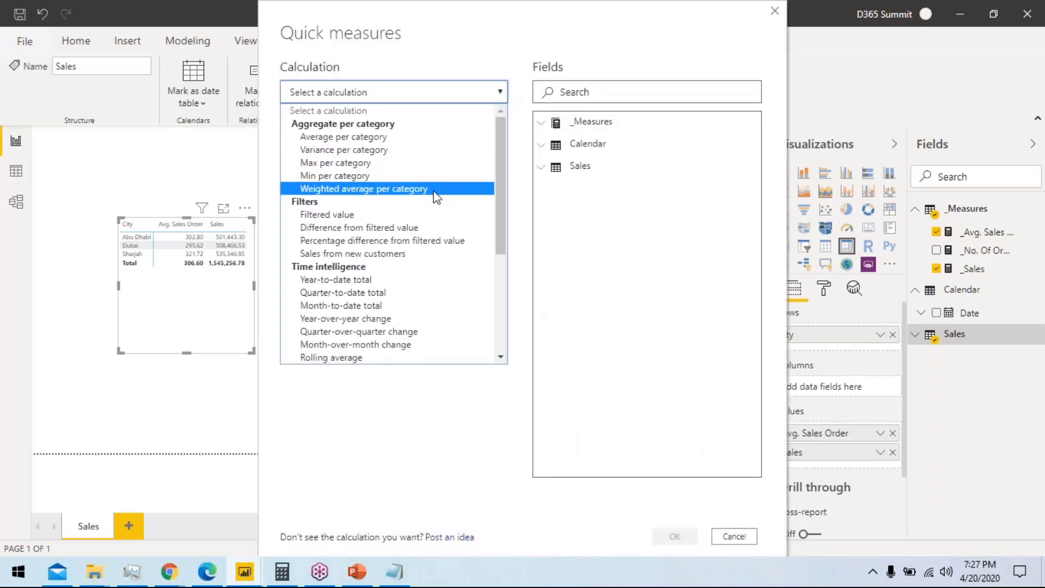
left_click(343, 348)
left_click(544, 122)
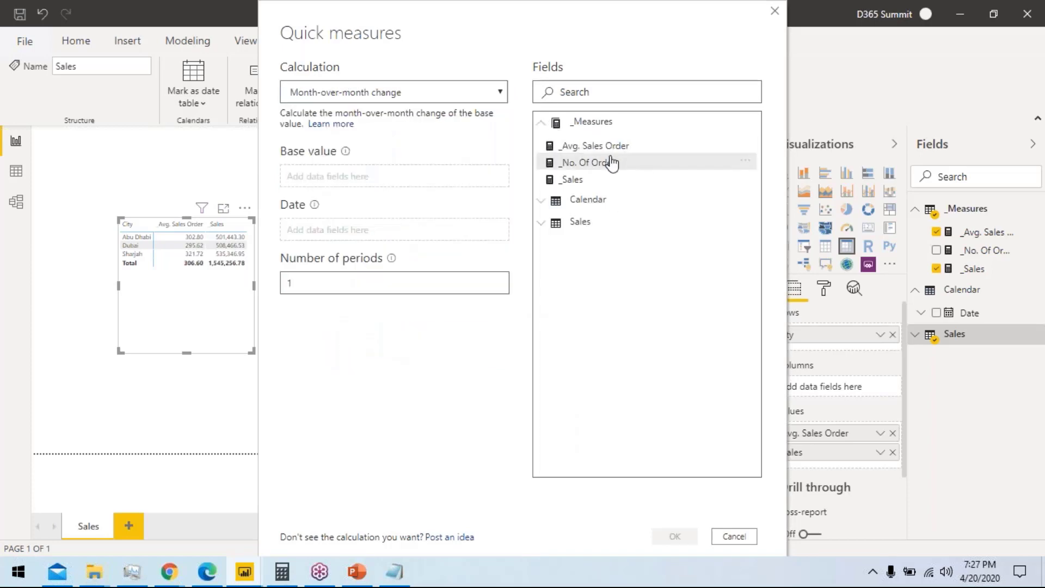
left_click_drag(581, 180, 359, 175)
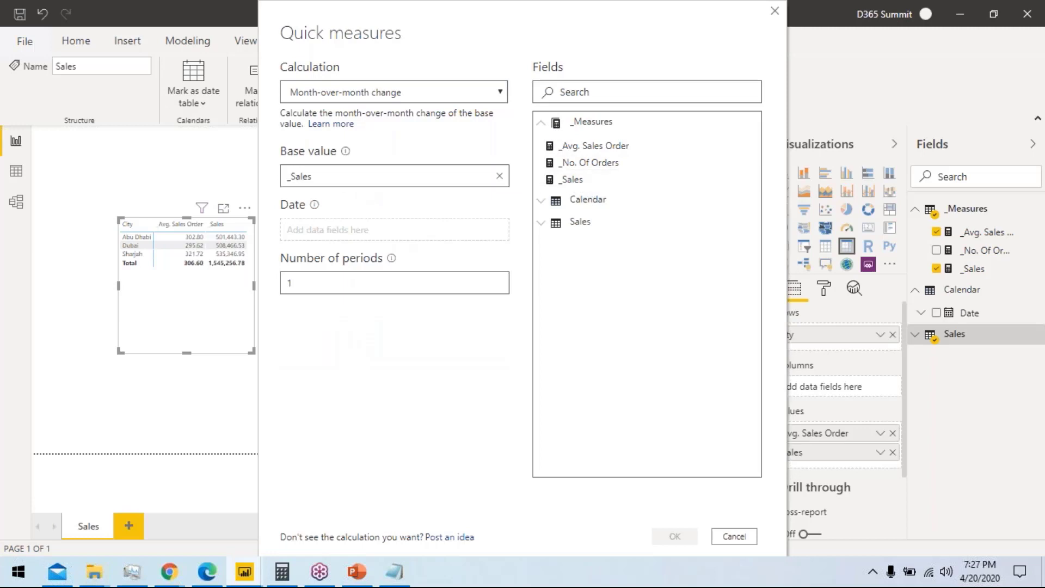
left_click(541, 201)
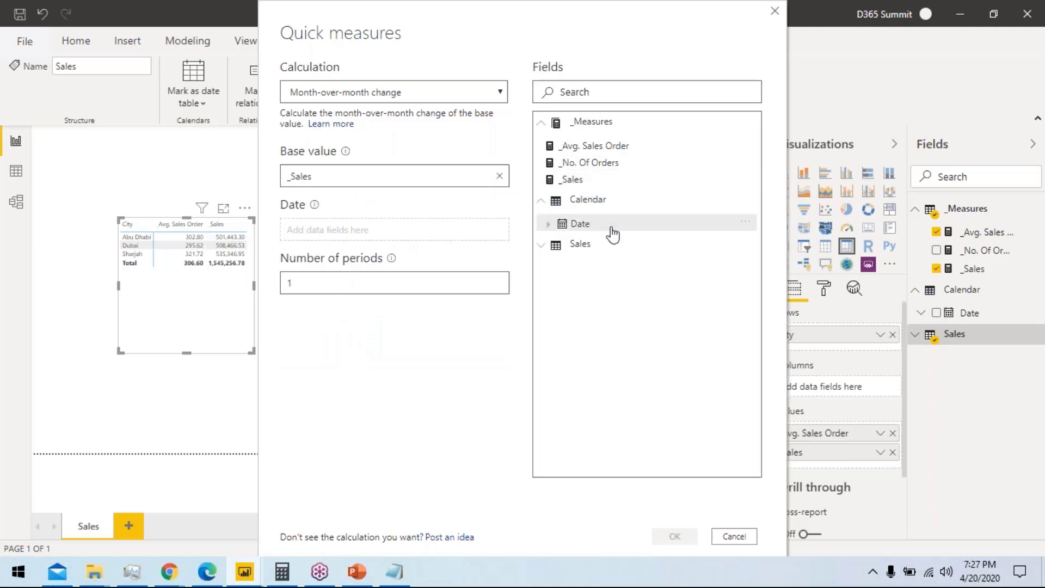
left_click_drag(612, 234, 372, 237)
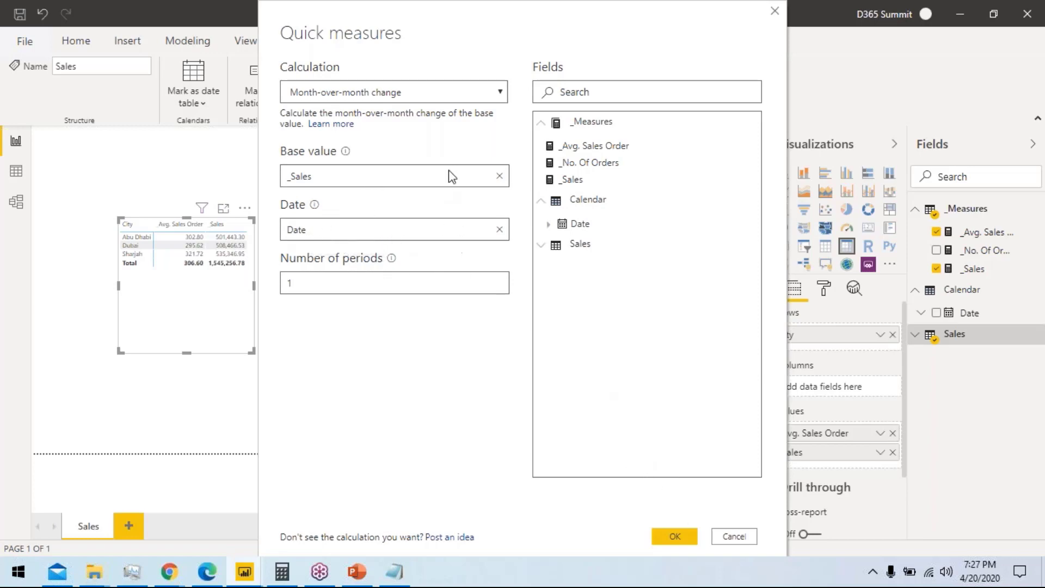
left_click(496, 93)
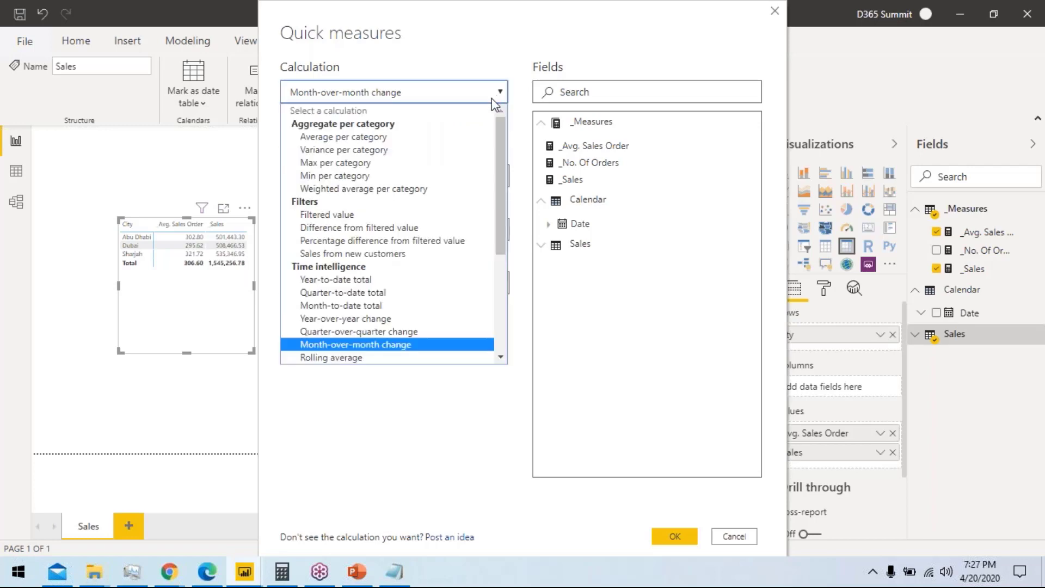
left_click(374, 344)
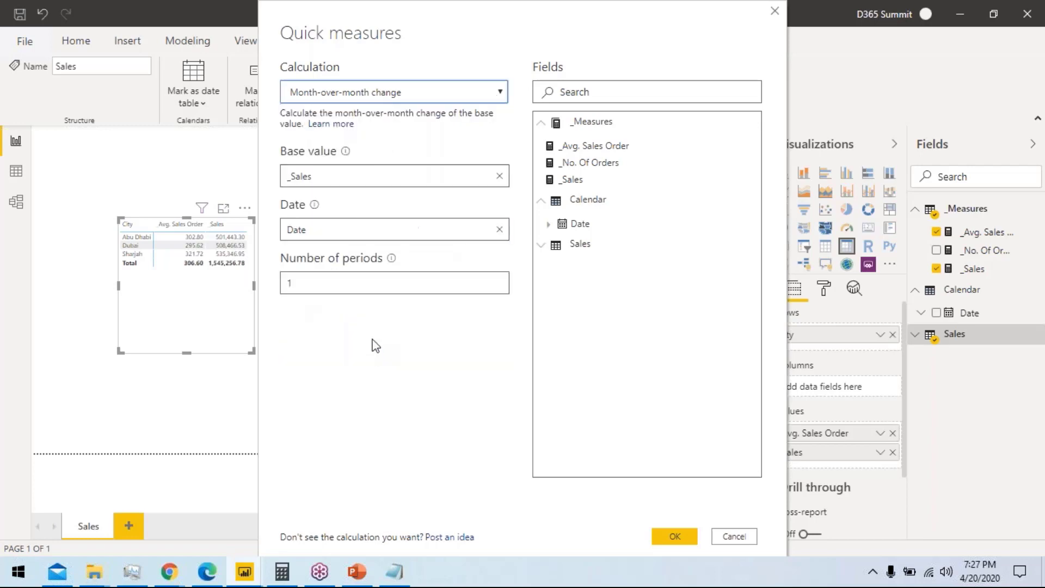
left_click(679, 537)
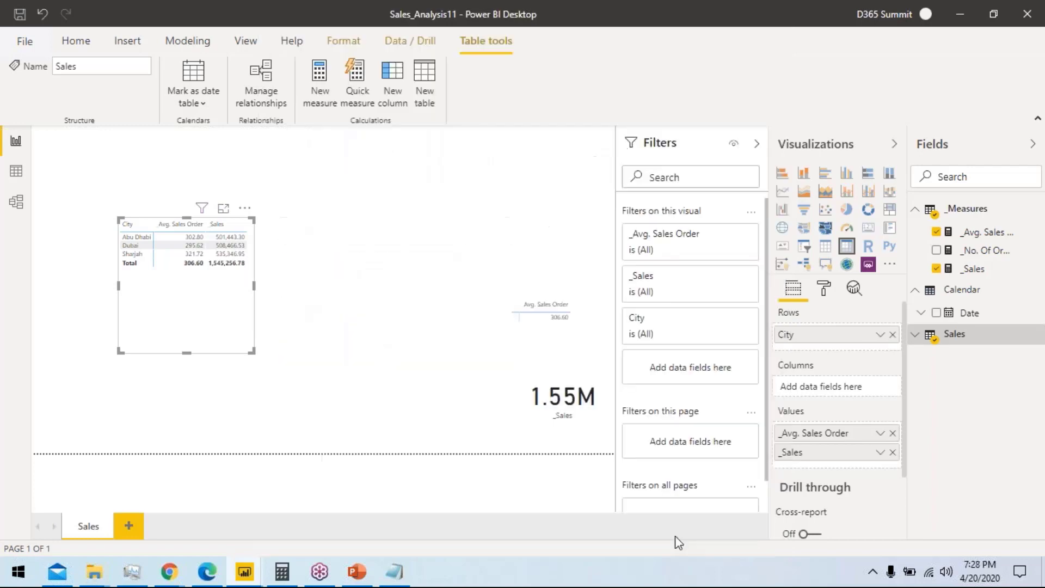
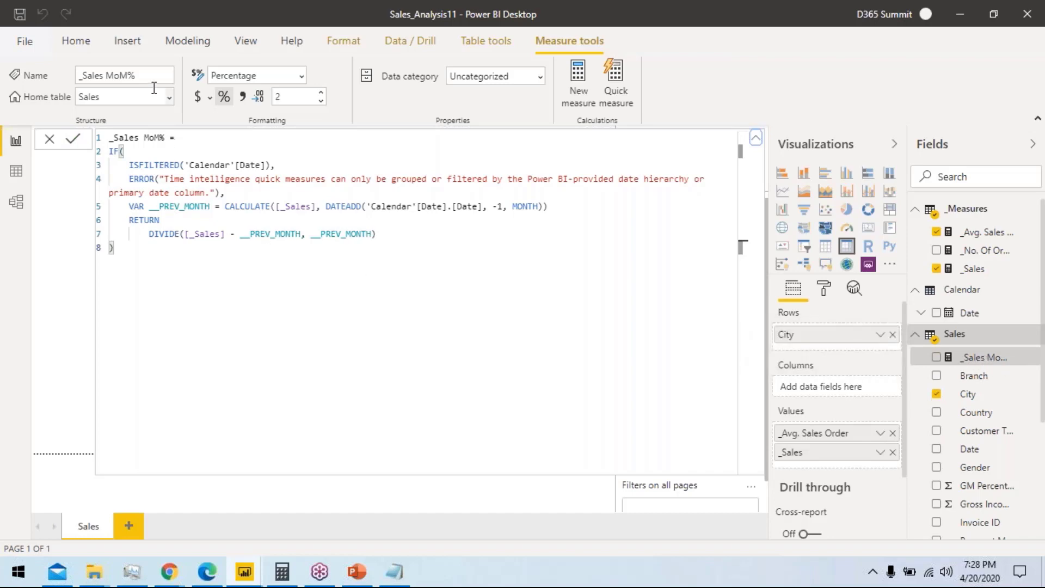
left_click(168, 97)
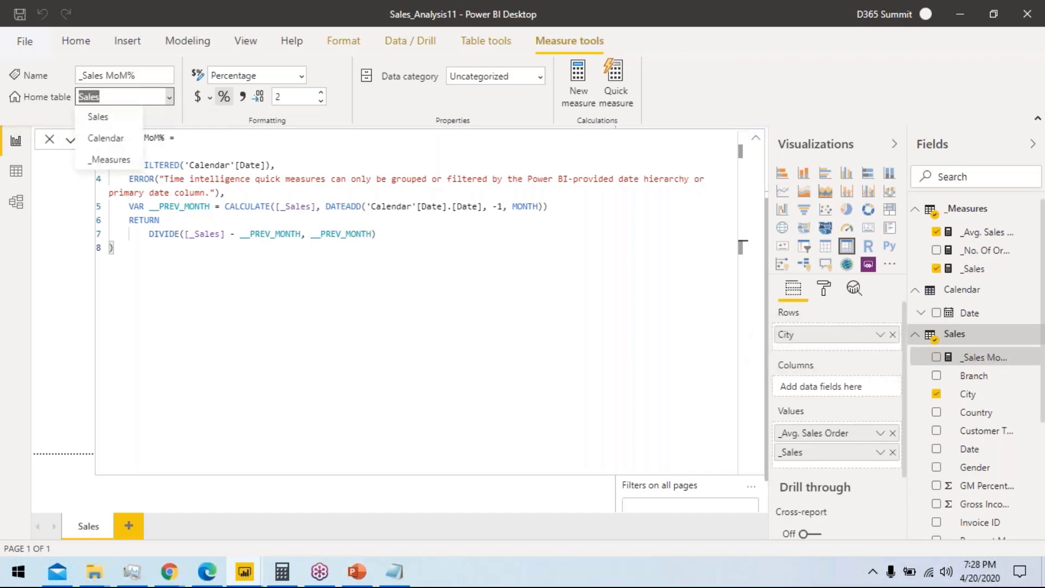
left_click(111, 160)
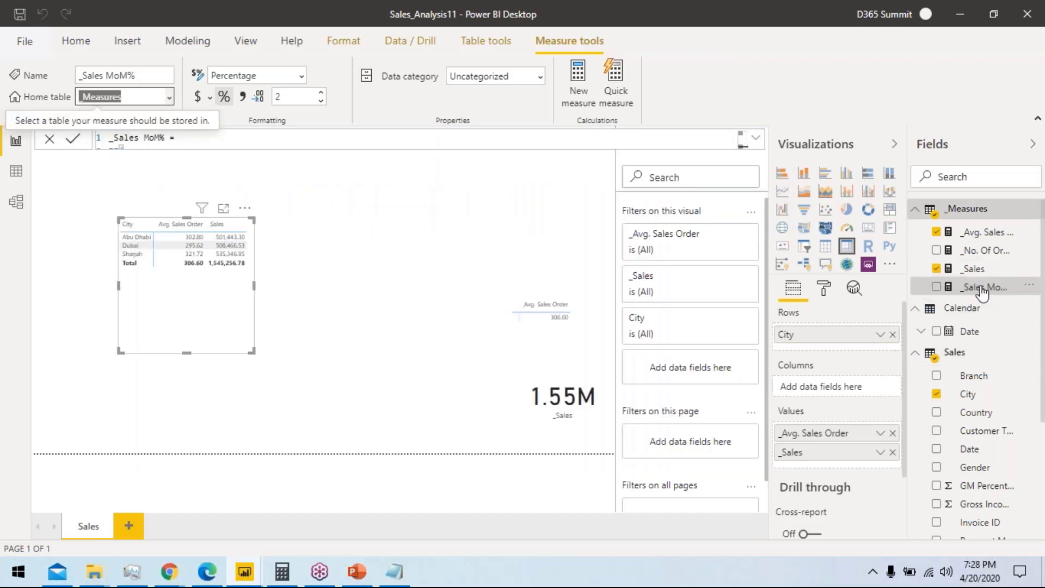
Step: Add the _Sales MoM% measure to the City matrix's values, then widen the matrix and move it toward the page's lower-left area
left_click_drag(982, 290, 851, 466)
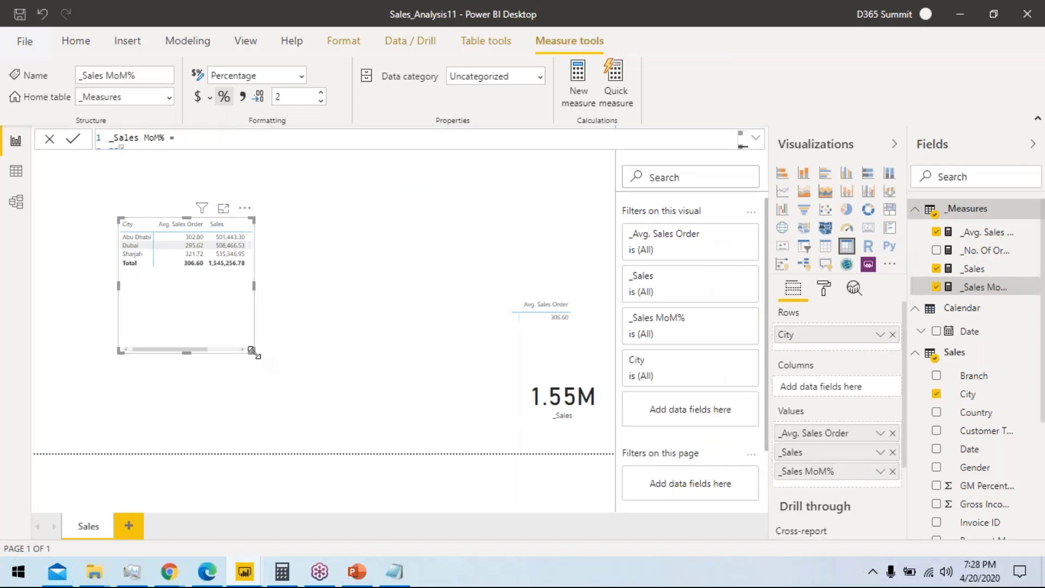
left_click_drag(252, 352, 412, 358)
left_click_drag(313, 315, 243, 355)
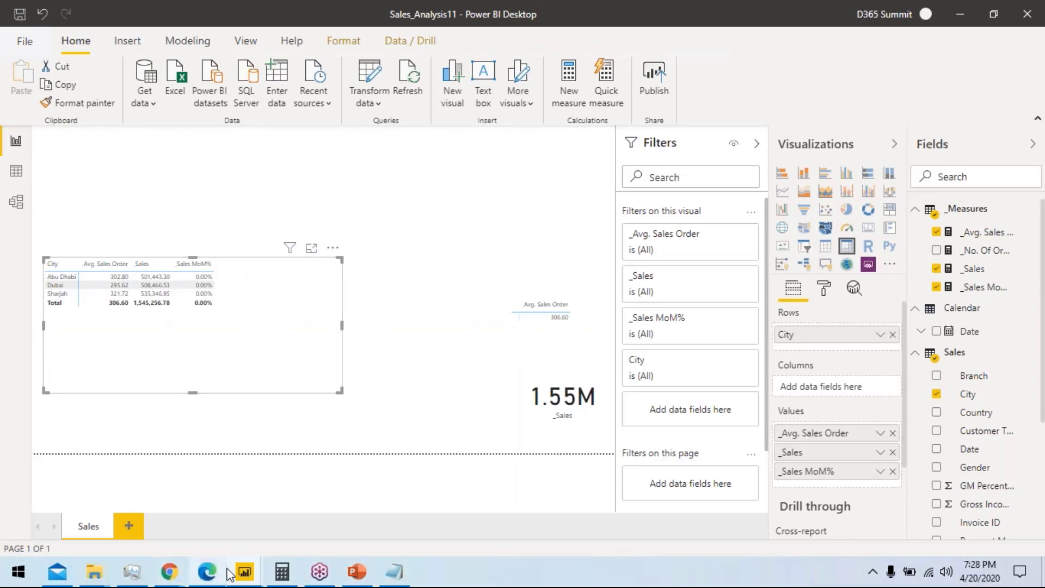
Step: Check the finished Sales_Analysis report for reference and return to Sales_Analysis11
mouse_move(244, 572)
left_click(211, 507)
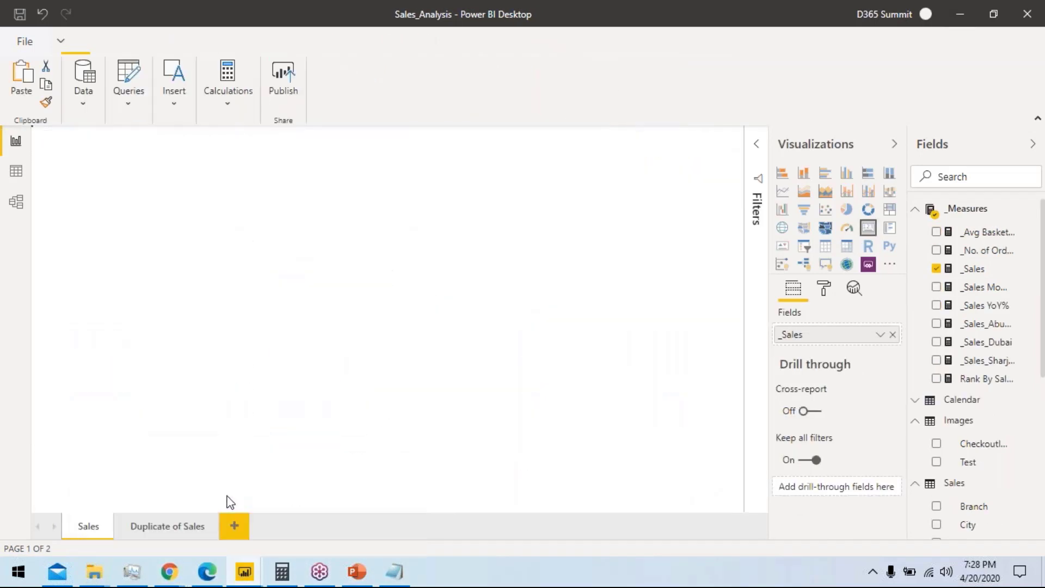
left_click(961, 12)
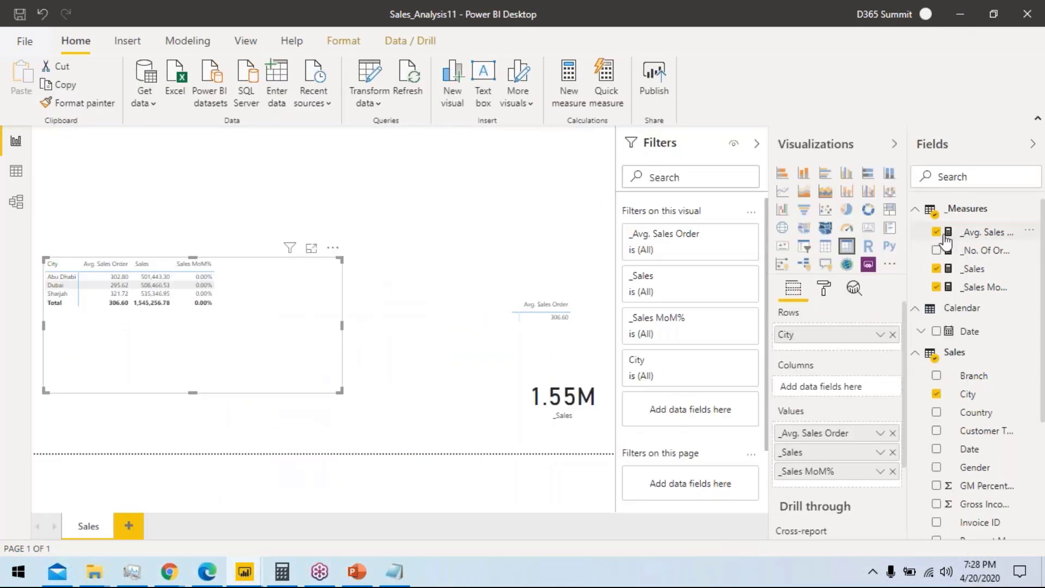
Step: Set the City matrix's X position to 10, Y position to 110, width to 400 and height to 280
left_click(825, 292)
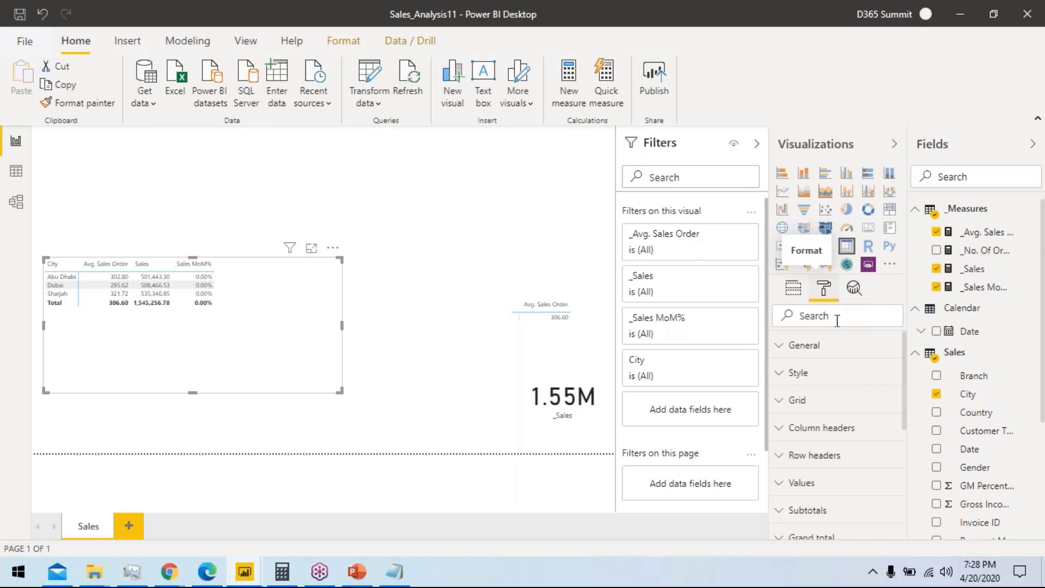
left_click(826, 352)
left_click(821, 390)
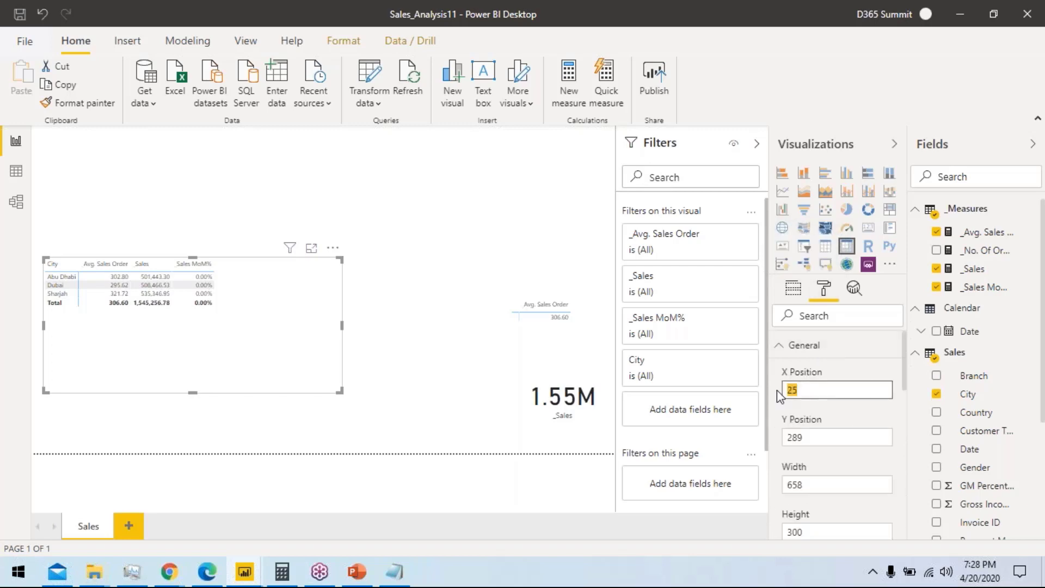
key("Tab")
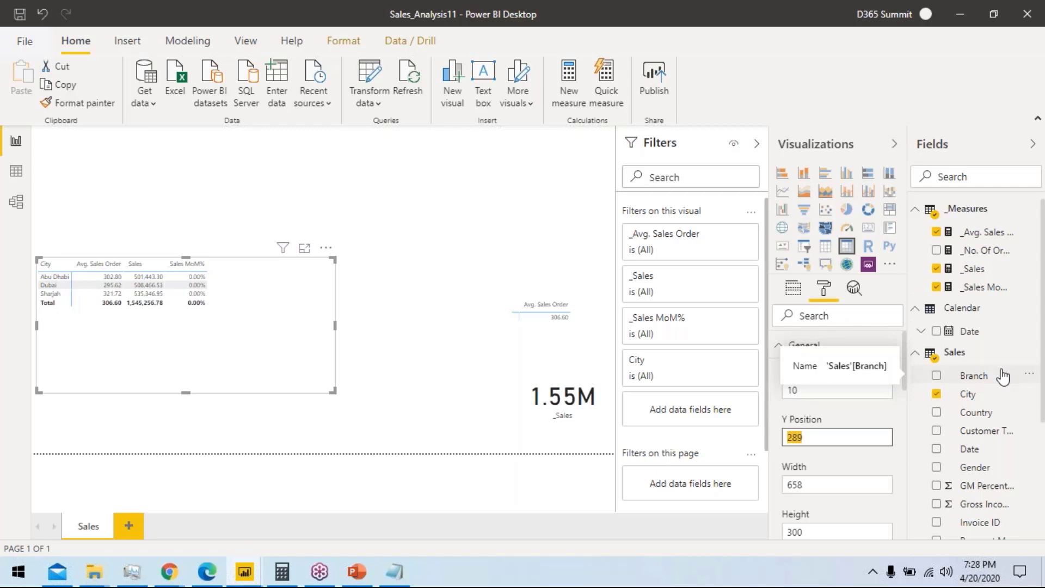
type("110")
key("Tab")
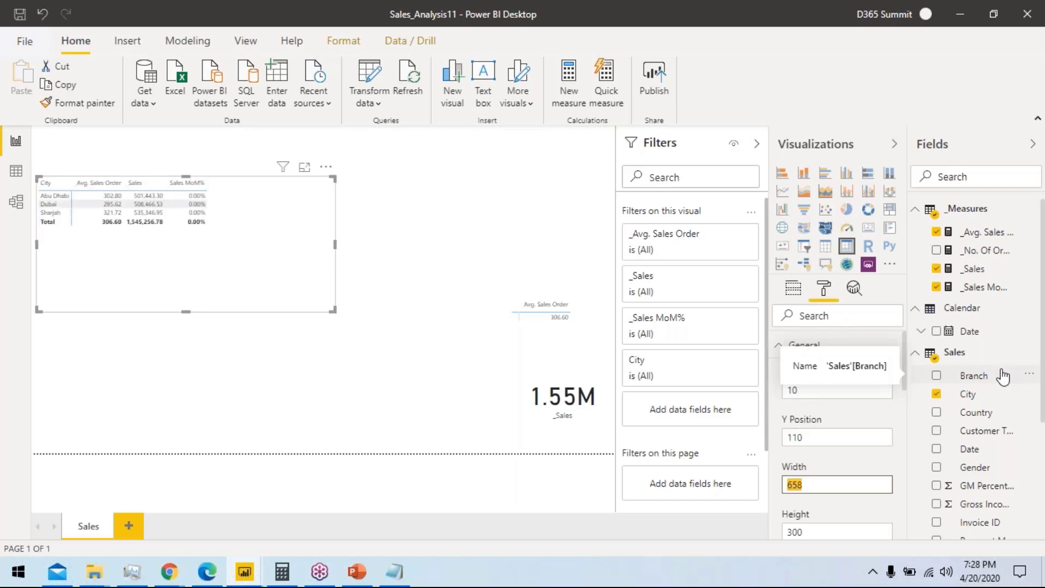
type("320")
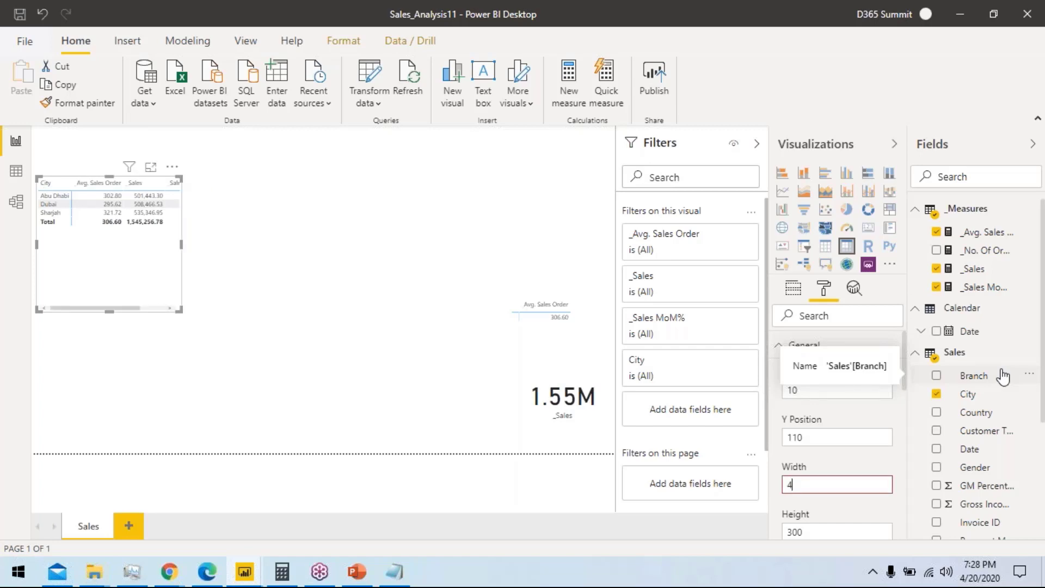
key("Tab")
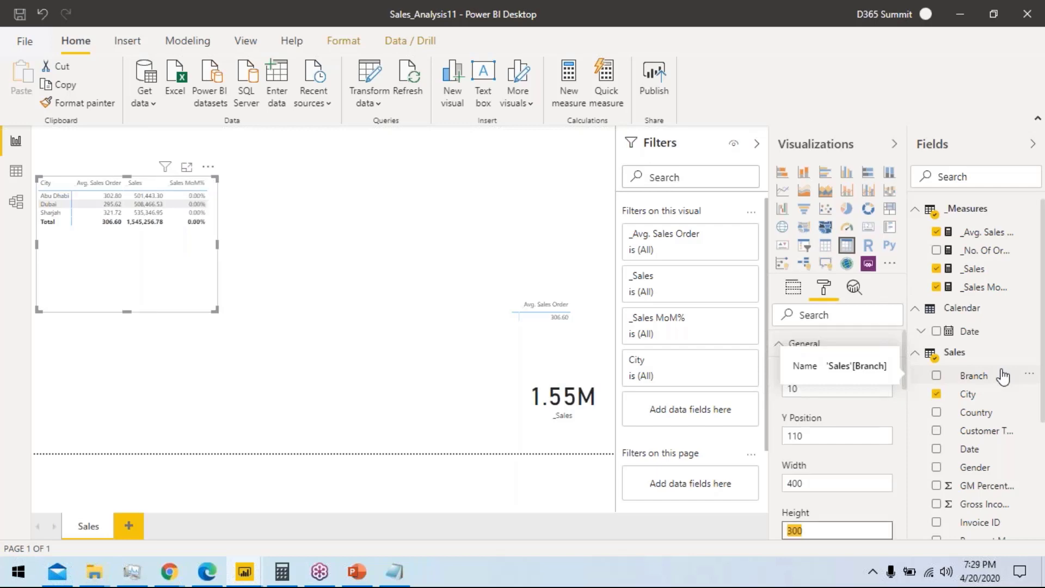
type("280")
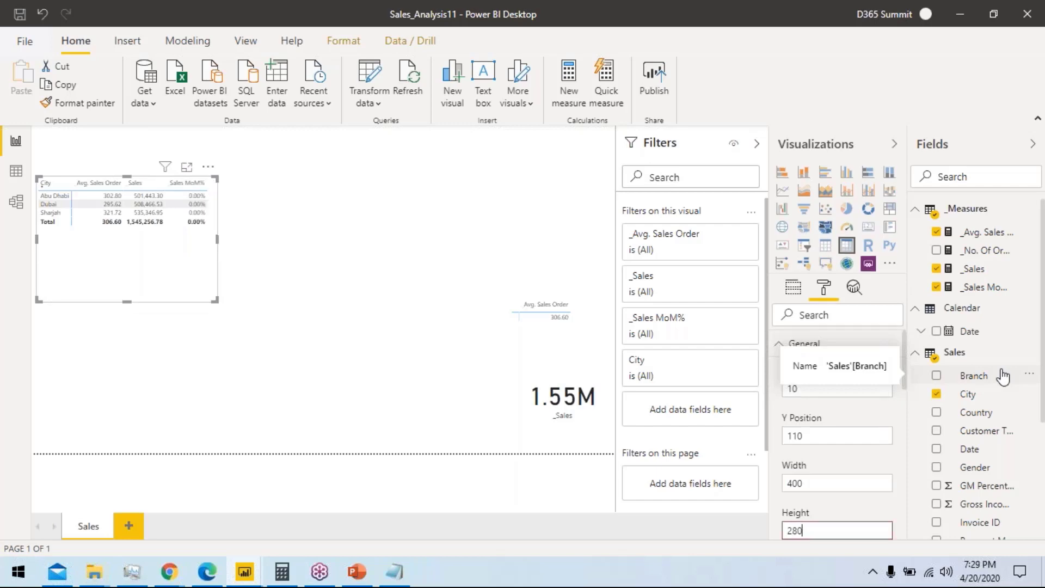
left_click(812, 354)
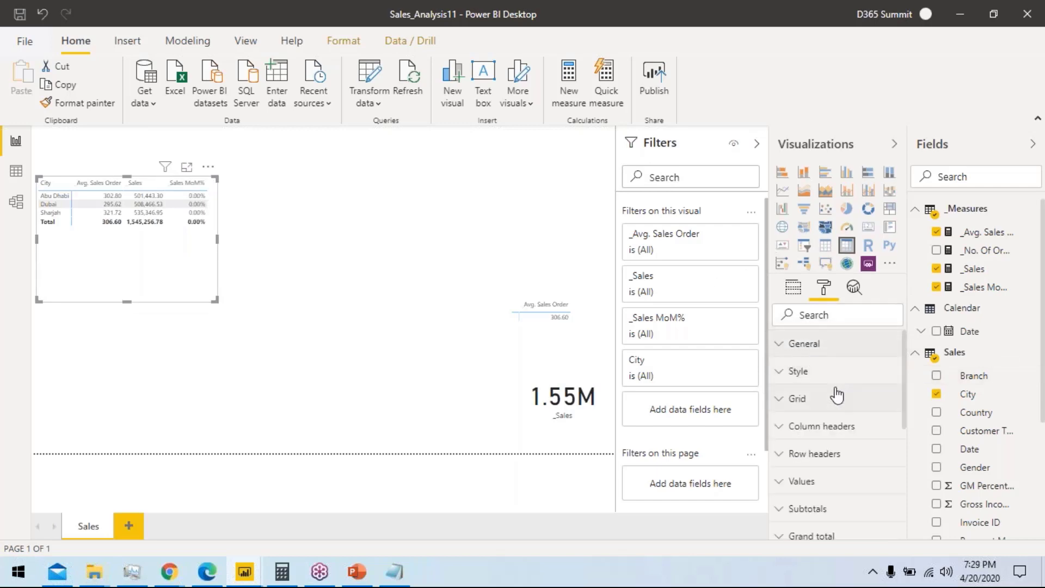
Step: Change the City matrix's style to None
left_click(826, 376)
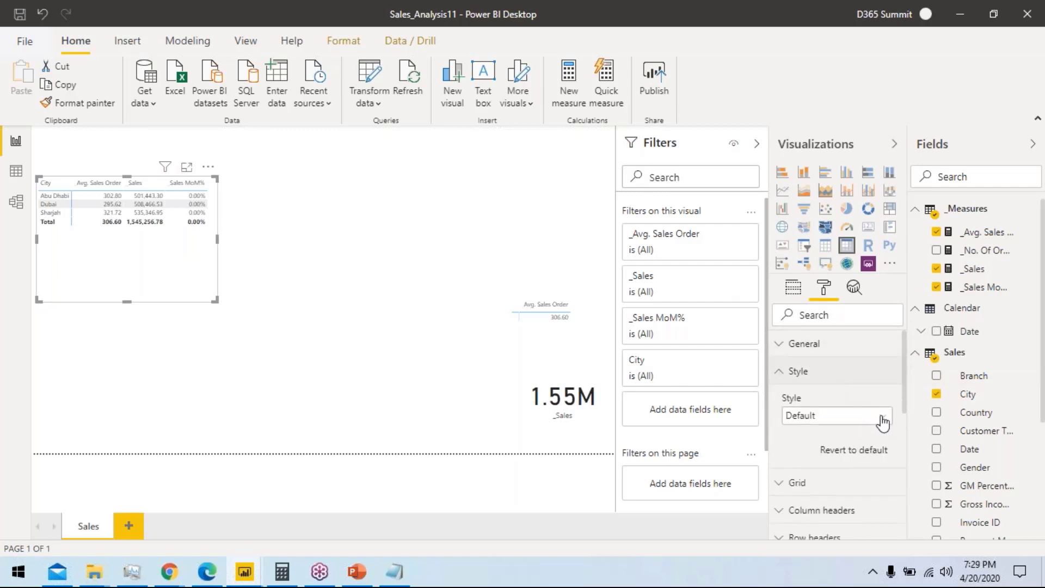
left_click(882, 422)
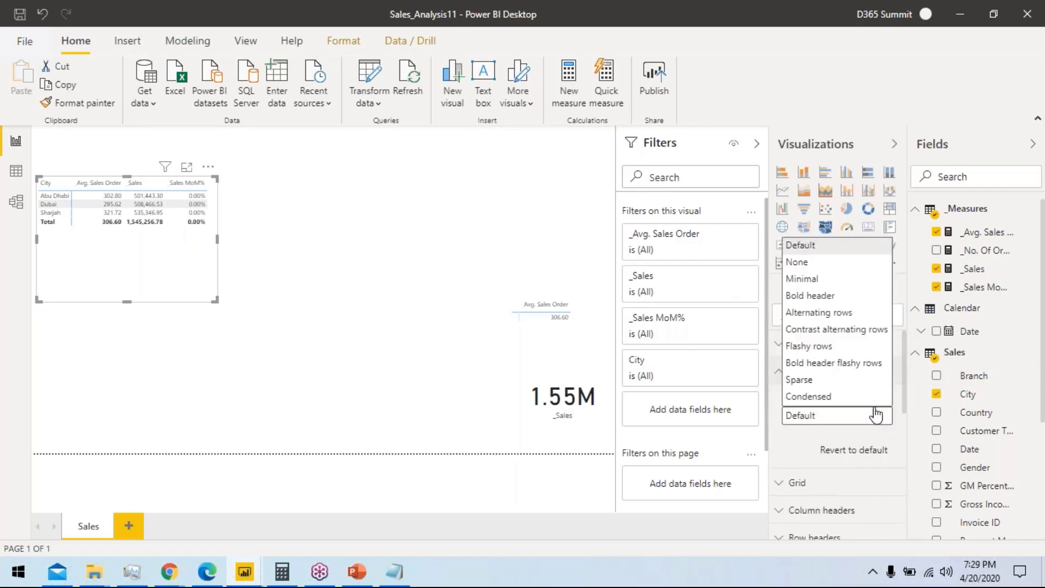
left_click(816, 263)
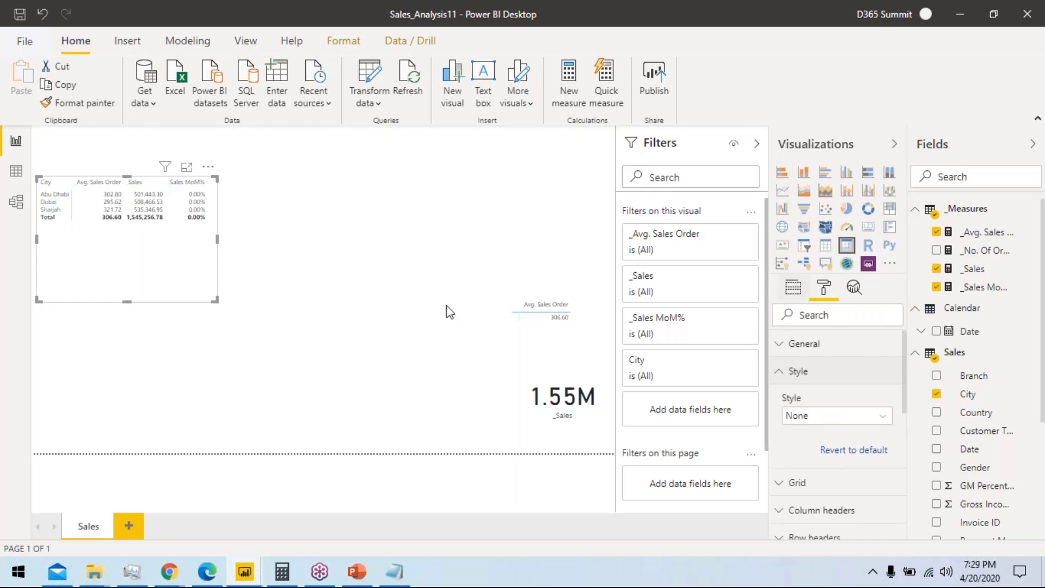
Step: Set the row padding of the City matrix's grid to 10
left_click(831, 381)
left_click(844, 397)
scroll(881, 459, "down", 3)
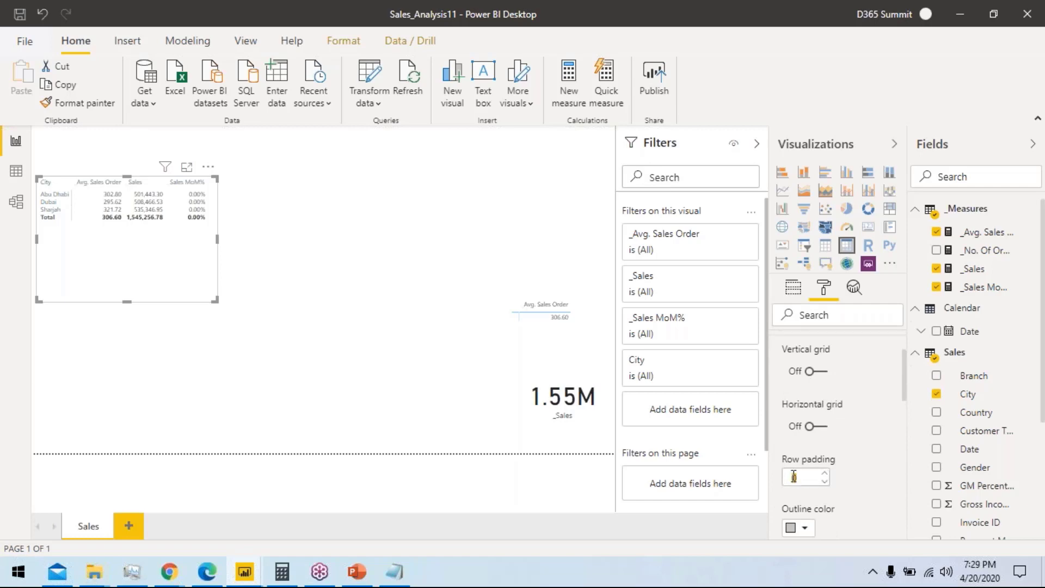
type("0")
key("Return")
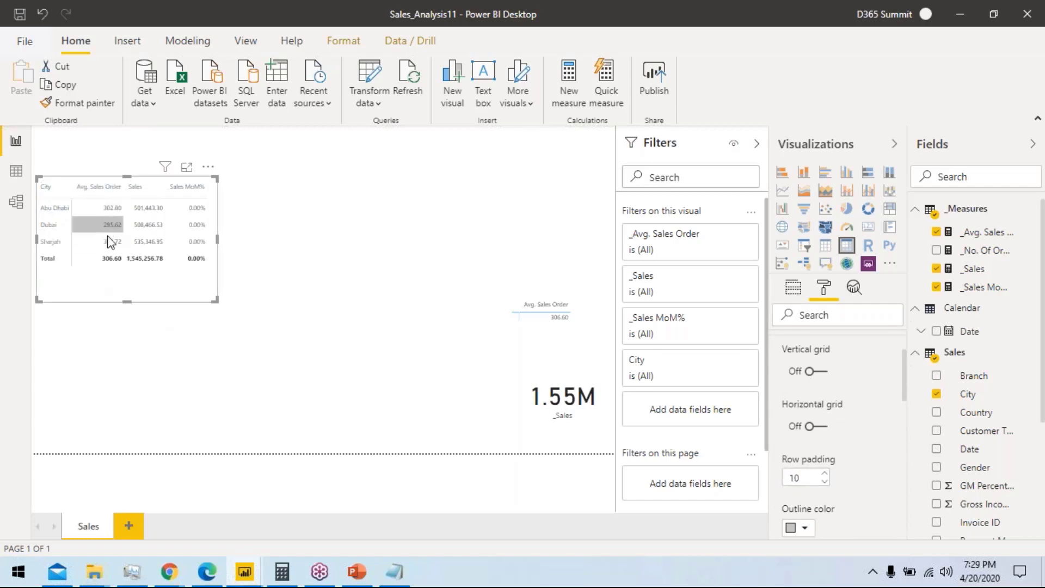
scroll(860, 405, "up", 2)
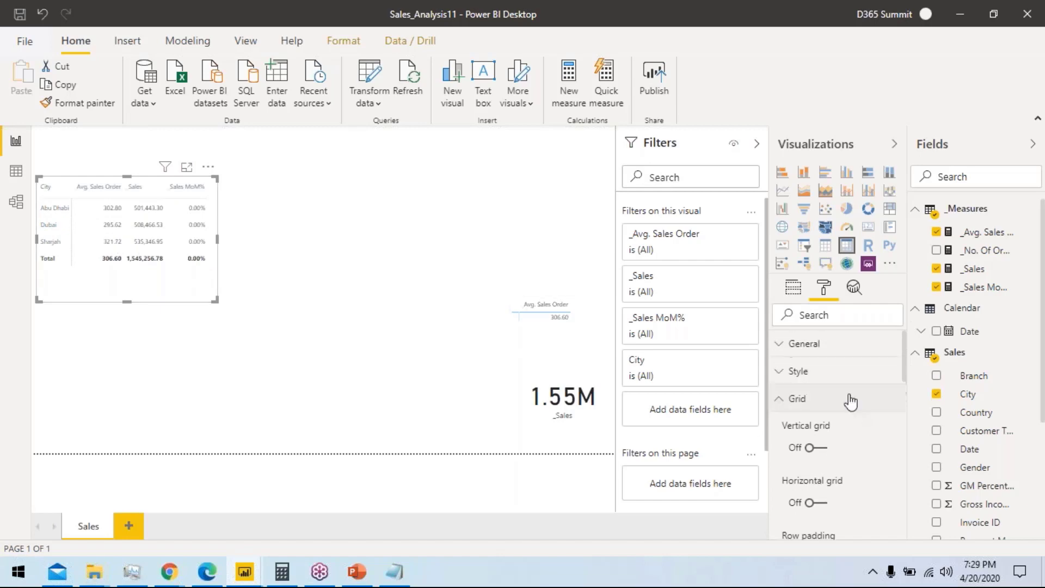
left_click(850, 401)
Step: Set the City matrix's column header font color to white and its background color to blue #118DFF, Theme color 1
left_click(860, 430)
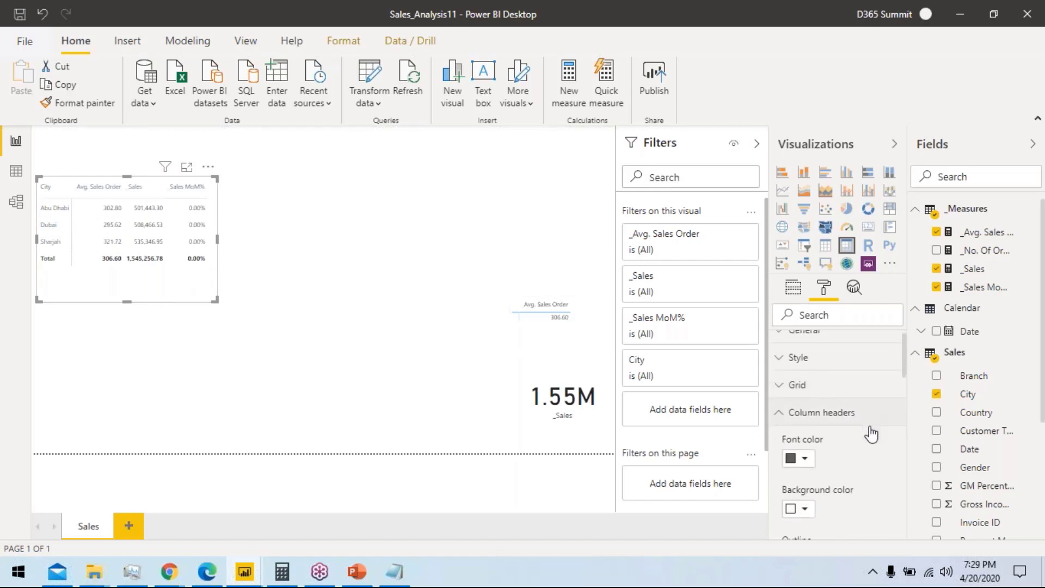
scroll(859, 430, "down", 2)
left_click(804, 396)
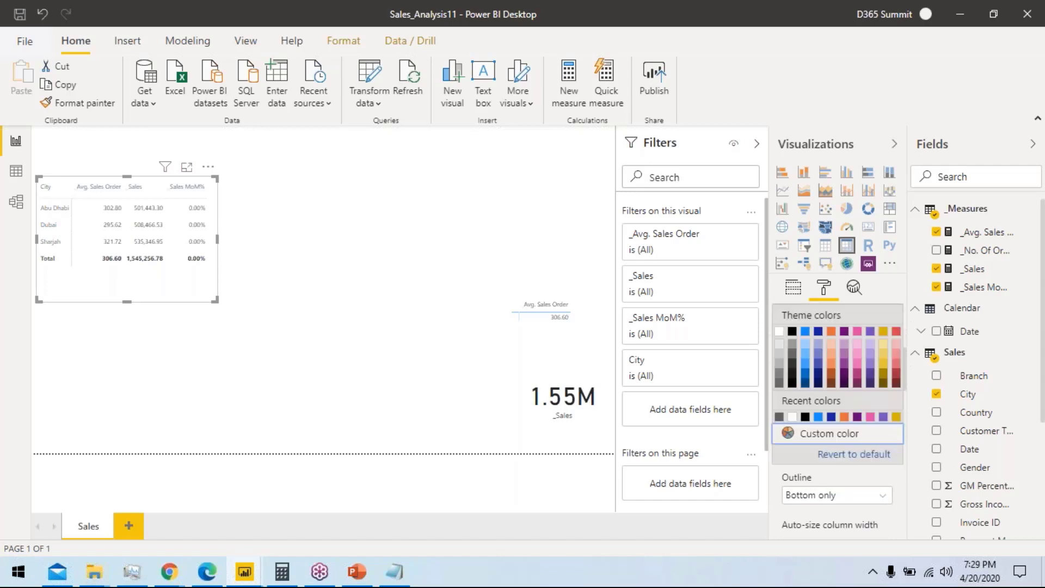
left_click(805, 332)
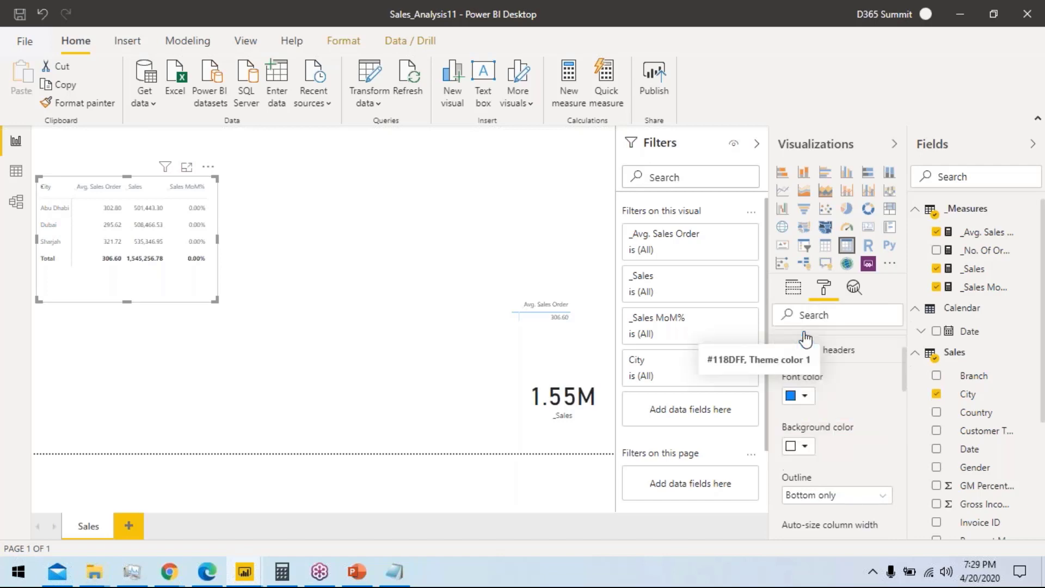
left_click(804, 395)
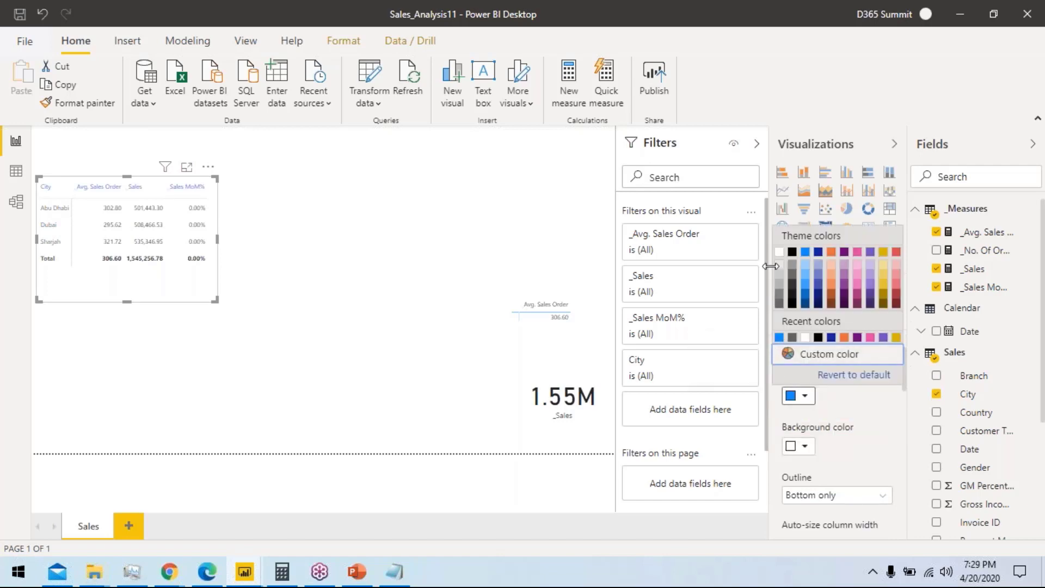
left_click(780, 252)
left_click(803, 446)
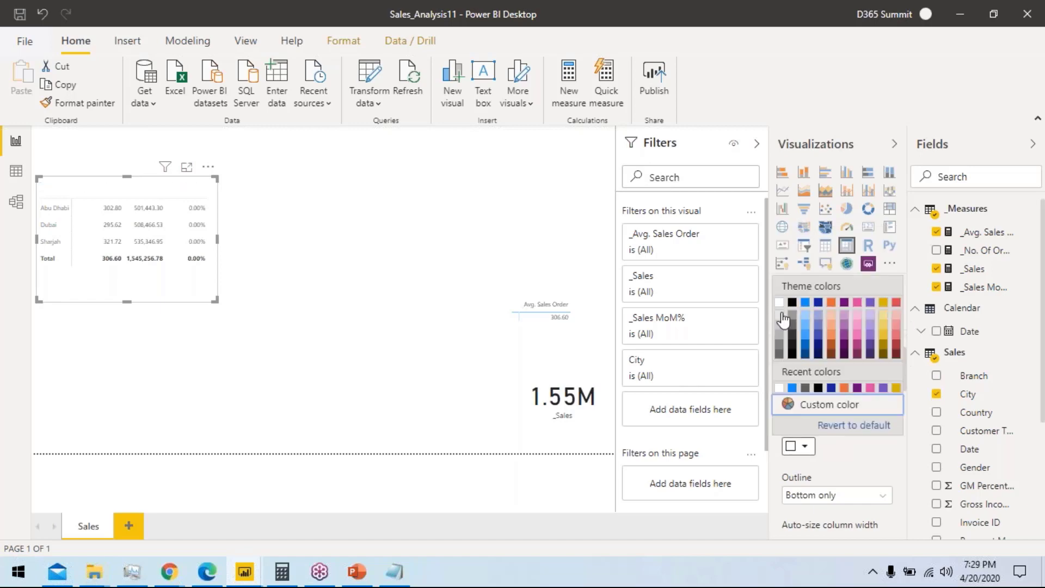
left_click(806, 309)
Step: Set the City matrix's column header text size to 14 pt and alignment to Center, and change the title alignment
scroll(884, 449, "down", 3)
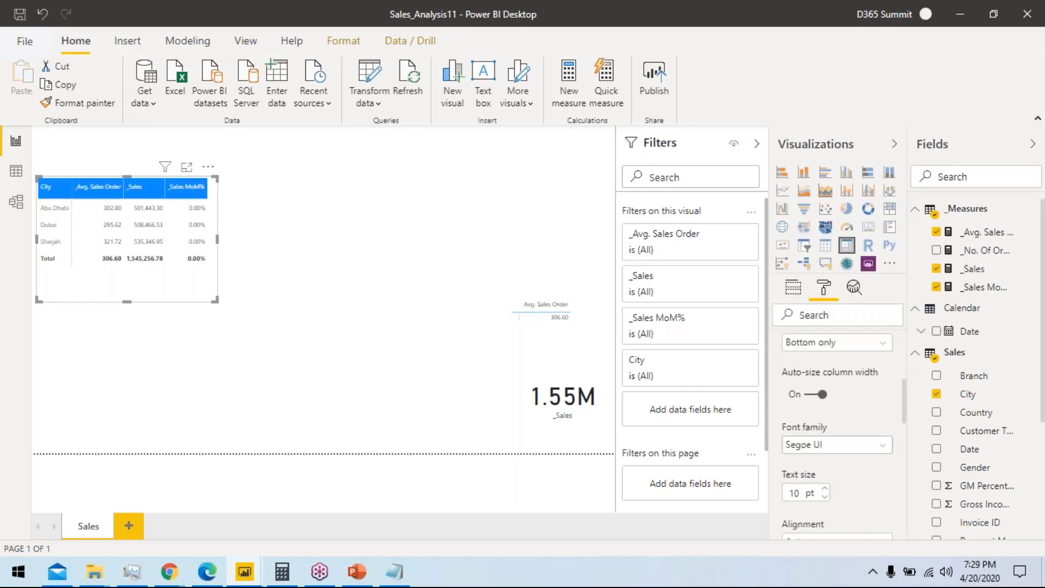
scroll(820, 434, "down", 2)
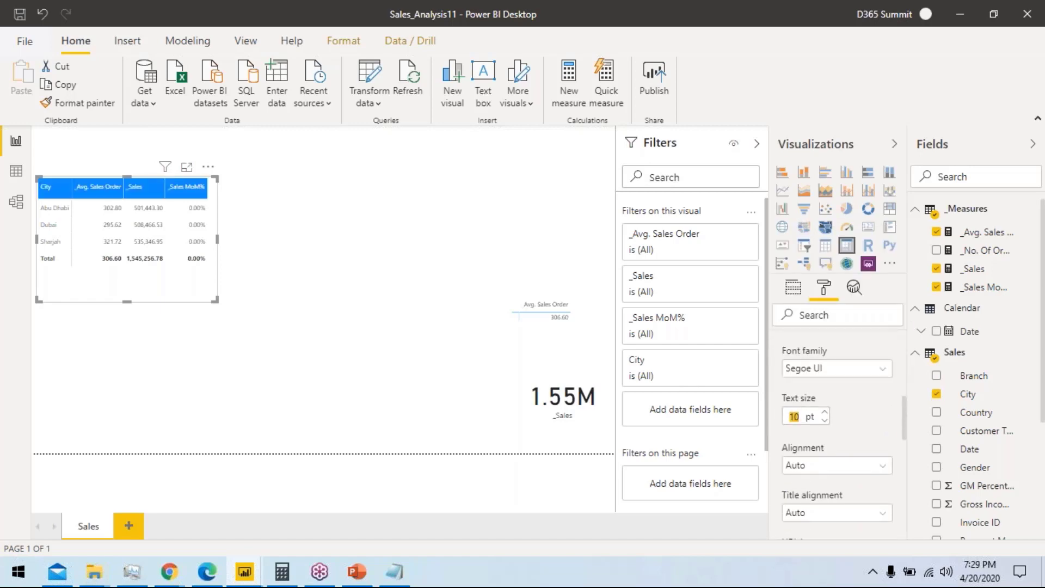
type("4")
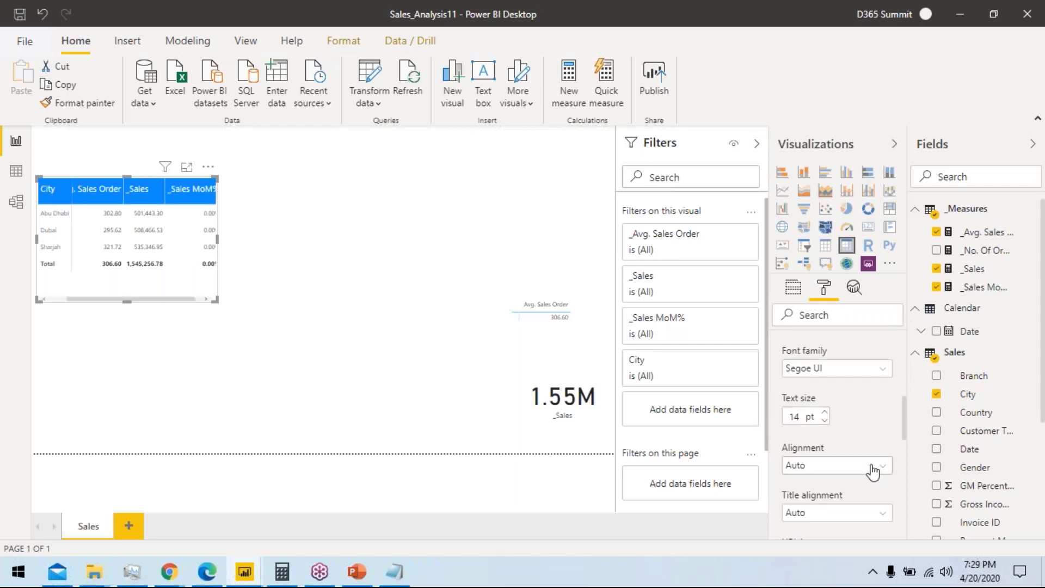
left_click(872, 472)
left_click(867, 430)
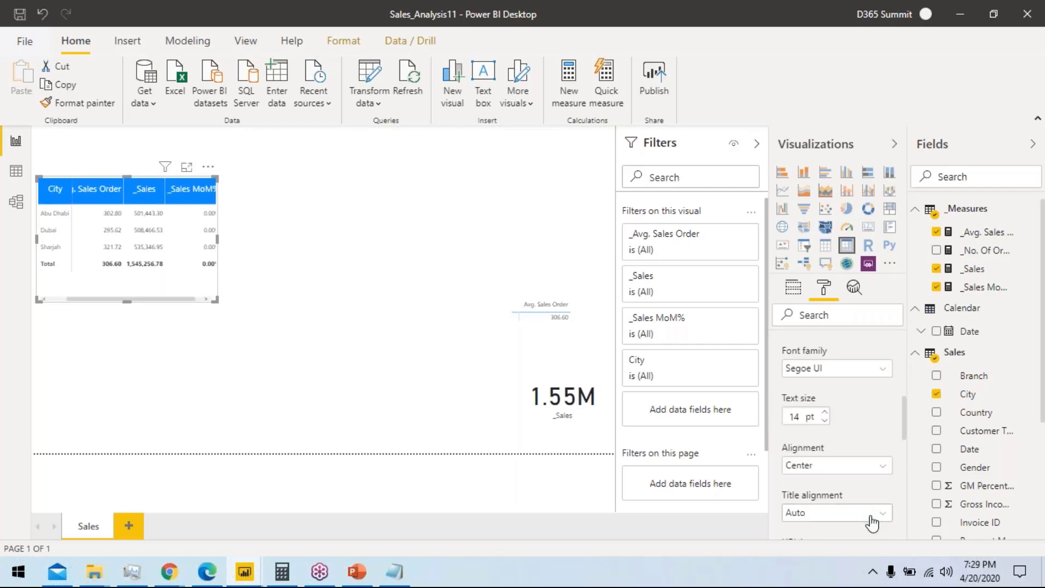
left_click(872, 513)
left_click(824, 483)
Step: Widen the City matrix so all its column headers fit, and open its row header formatting
scroll(877, 377, "up", 2)
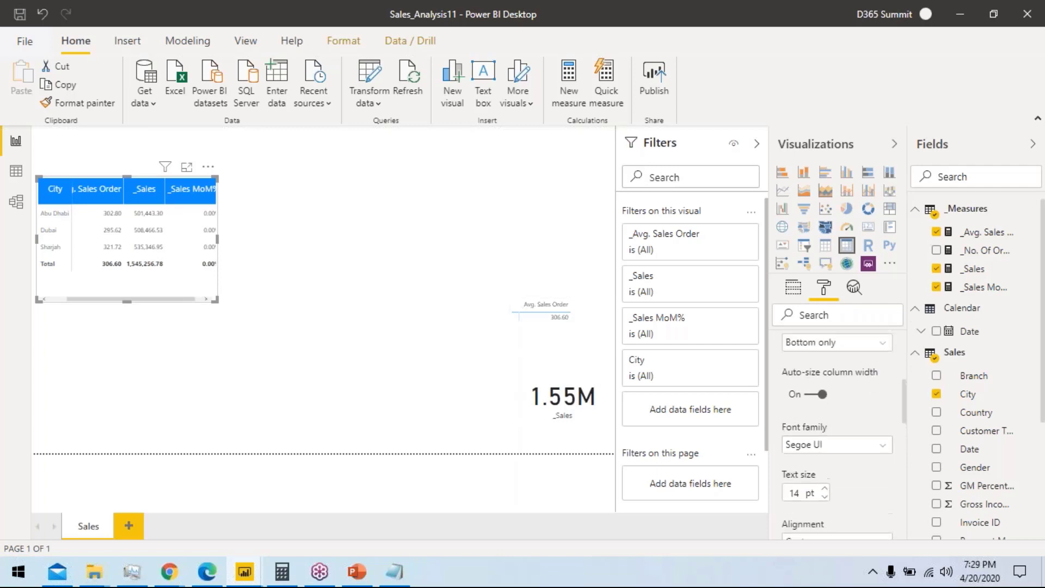
left_click_drag(218, 243, 278, 243)
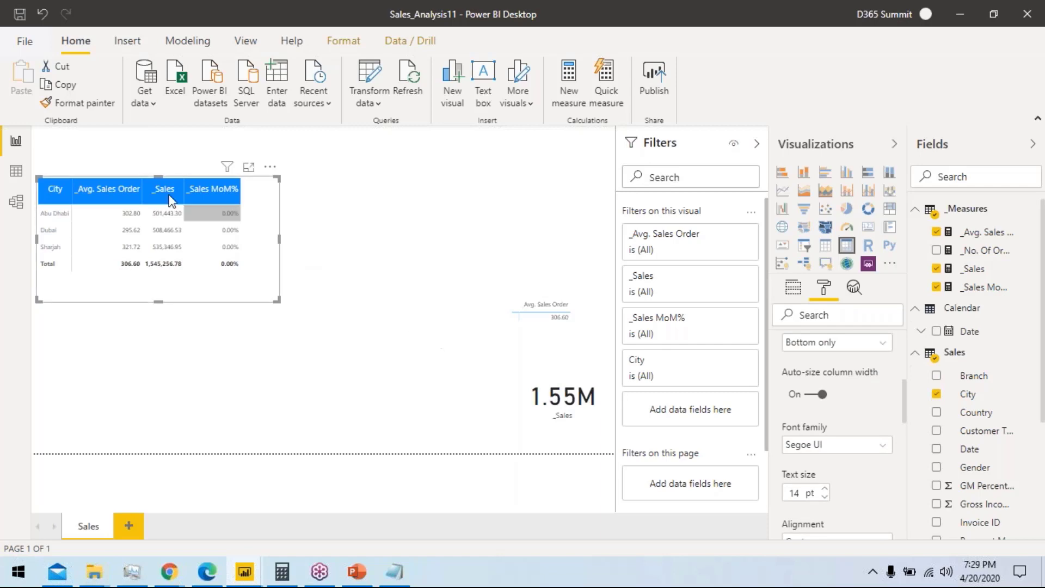
scroll(852, 411, "up", 1)
scroll(852, 412, "up", 3)
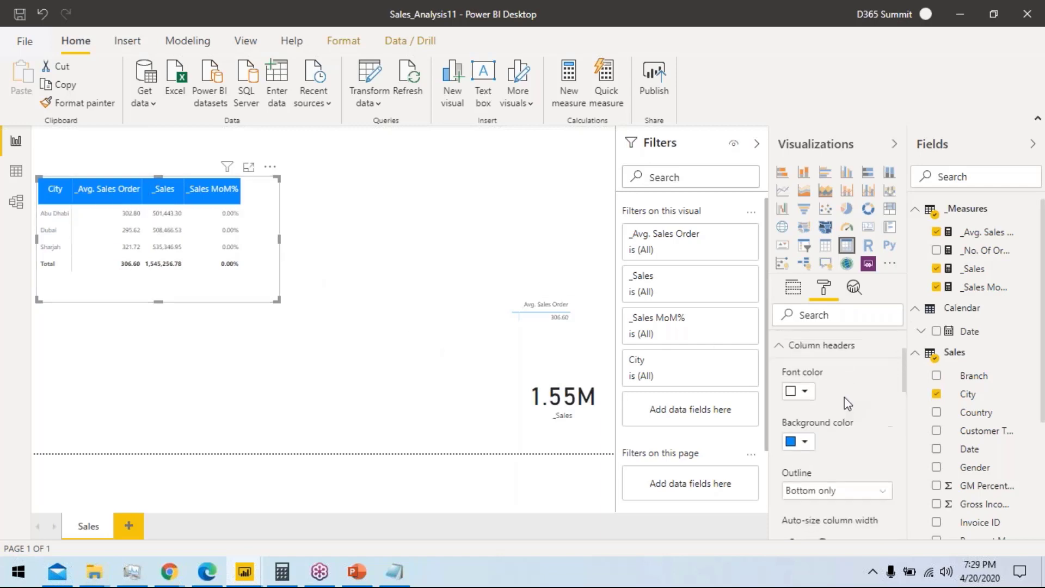
left_click(844, 430)
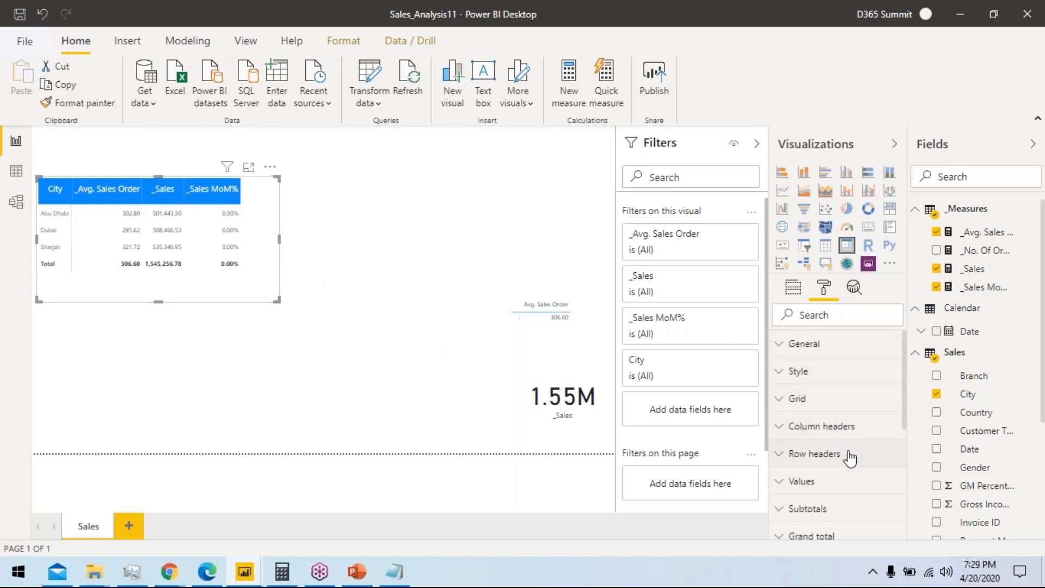
left_click(850, 454)
scroll(868, 447, "down", 1)
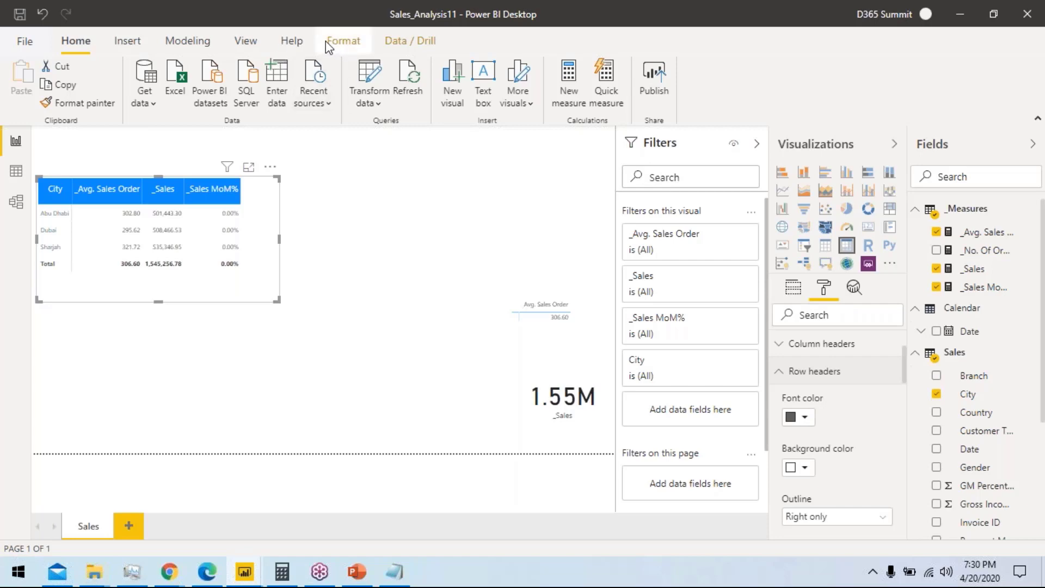
Step: Open the customization of the current report theme at its advanced color settings
left_click(342, 41)
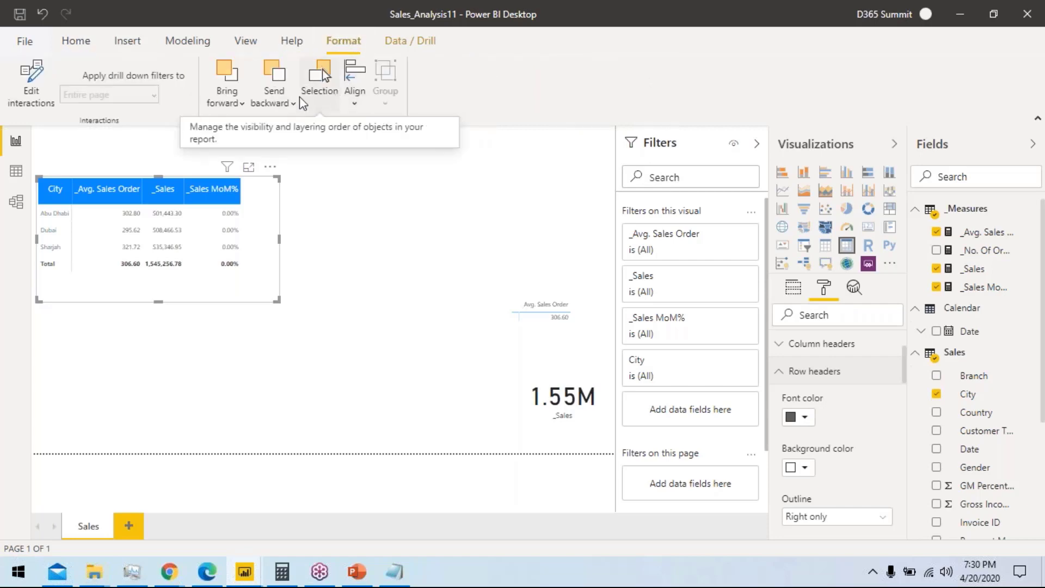
left_click(247, 42)
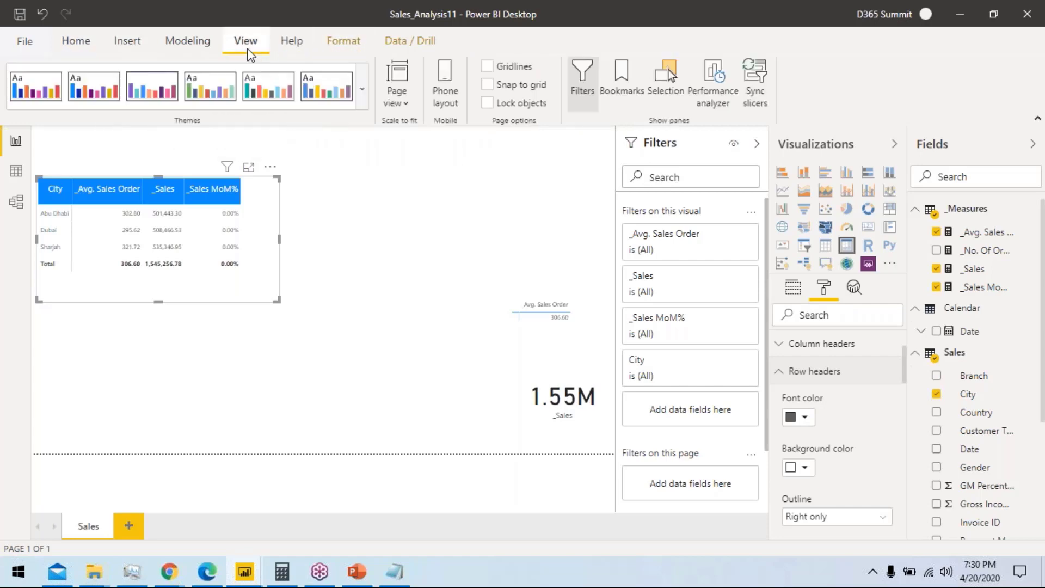
left_click(363, 89)
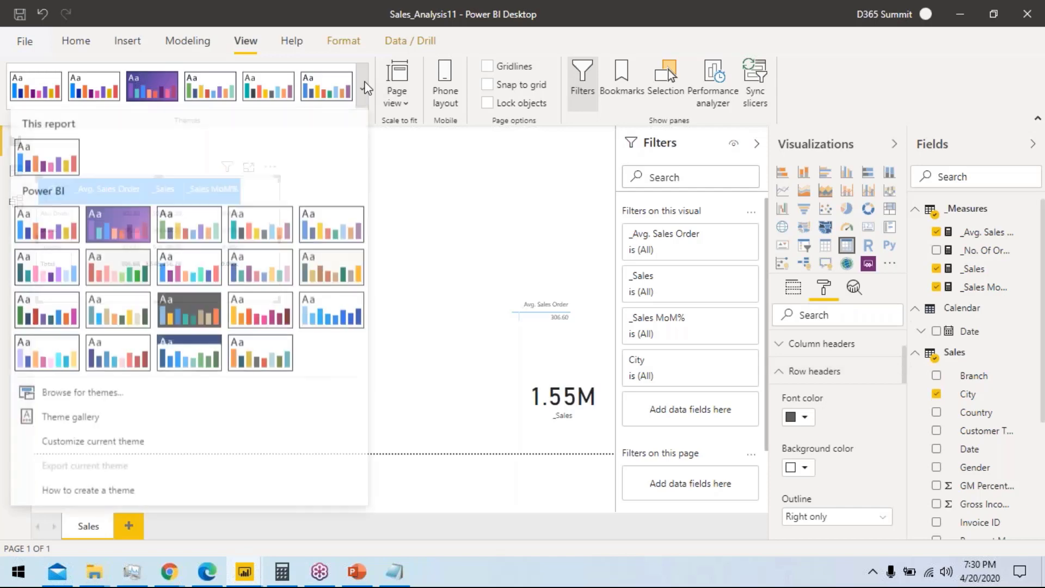
left_click(107, 445)
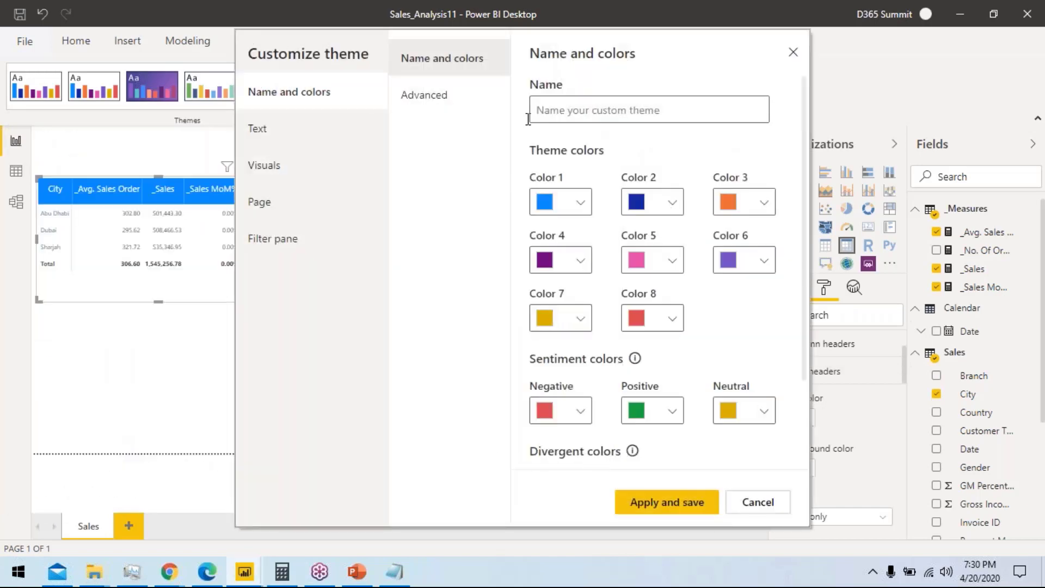
left_click(421, 102)
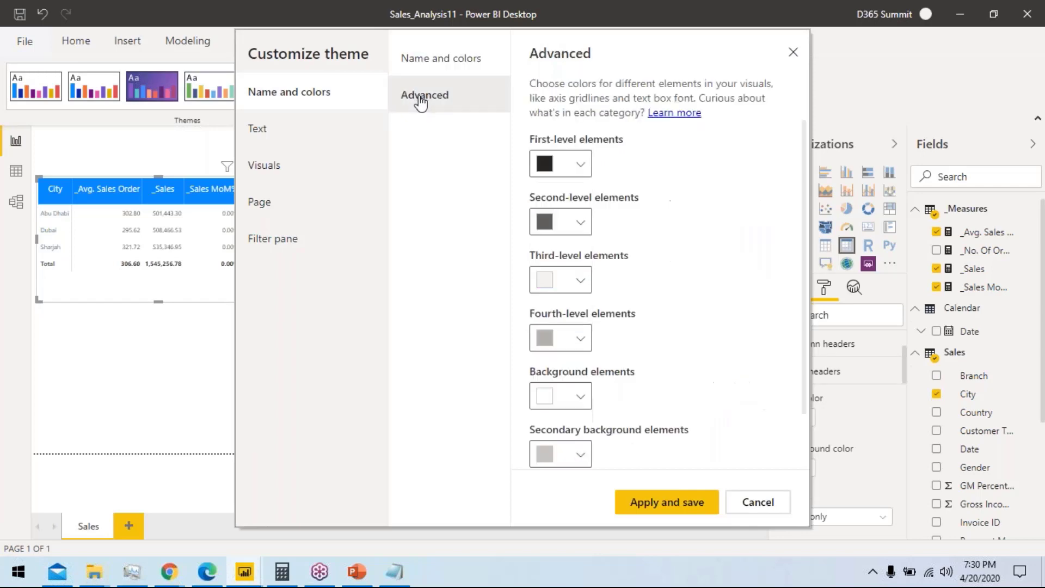
Step: Copy the theme's first-level element color #252423 and apply it to the second-level elements
left_click(580, 165)
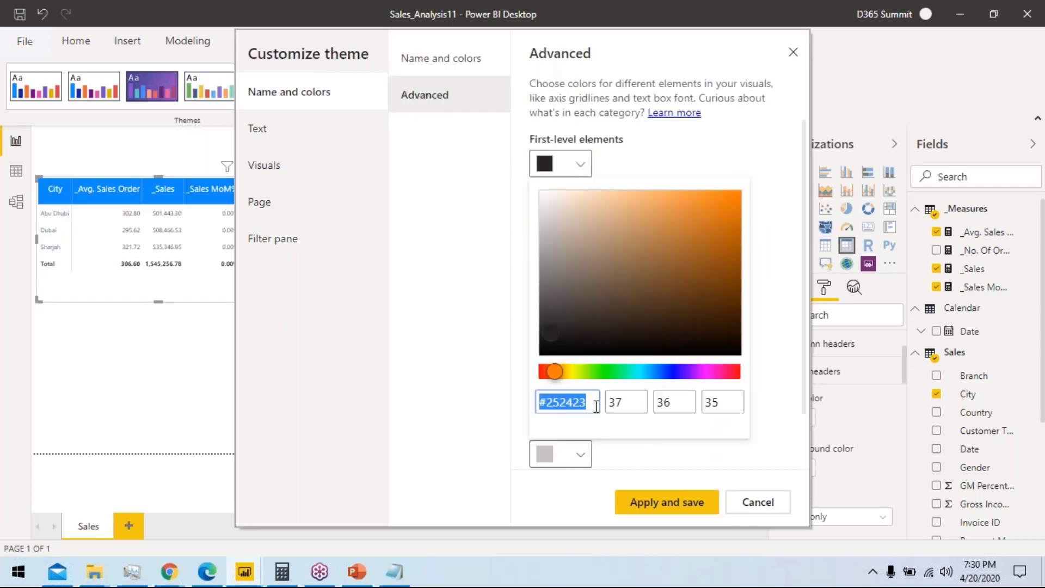
left_click_drag(596, 406, 534, 400)
key("ctrl+c")
left_click(597, 167)
left_click(580, 222)
left_click(592, 459)
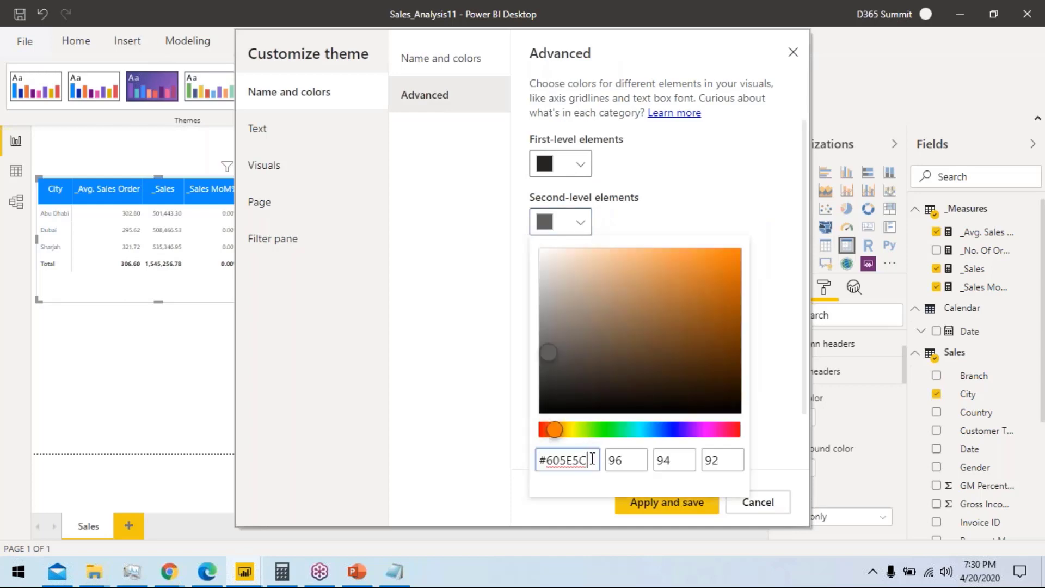
left_click_drag(592, 459, 517, 461)
key("ctrl+v")
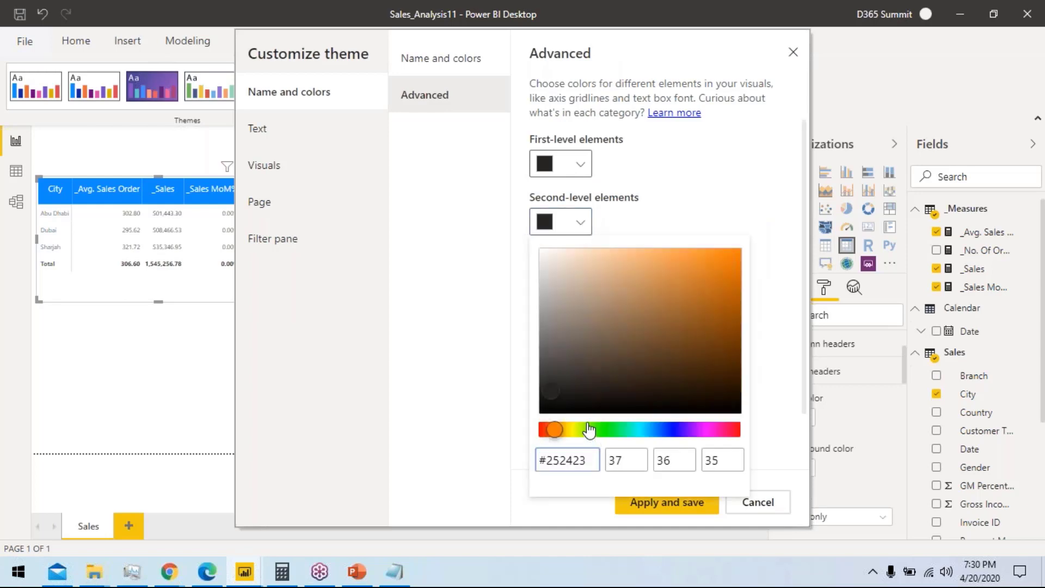
left_click(706, 178)
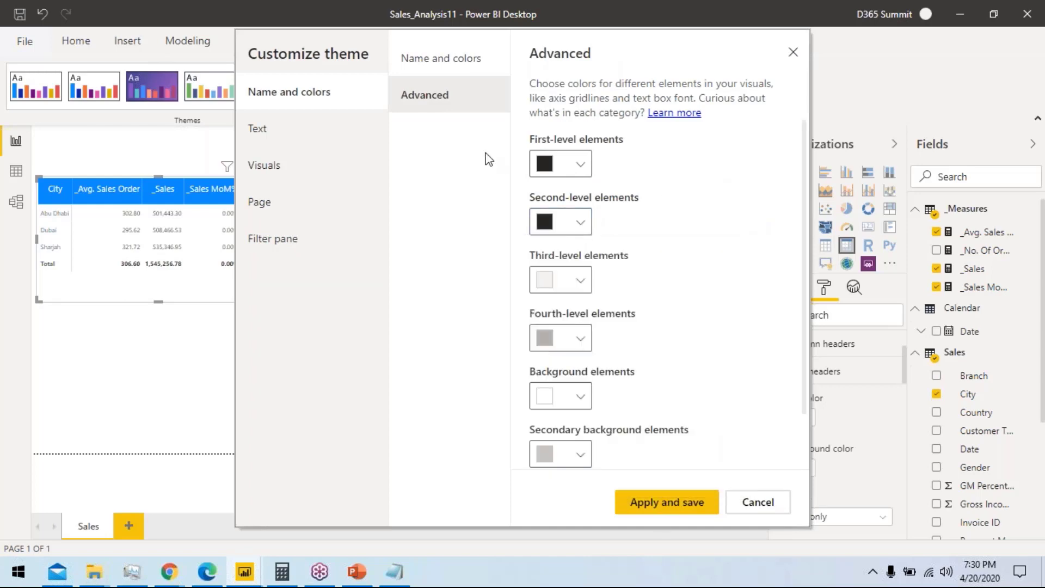
Step: Change the theme's text font sizes for General, Title, and Cards and KPIs, and check the tab header settings
left_click(260, 131)
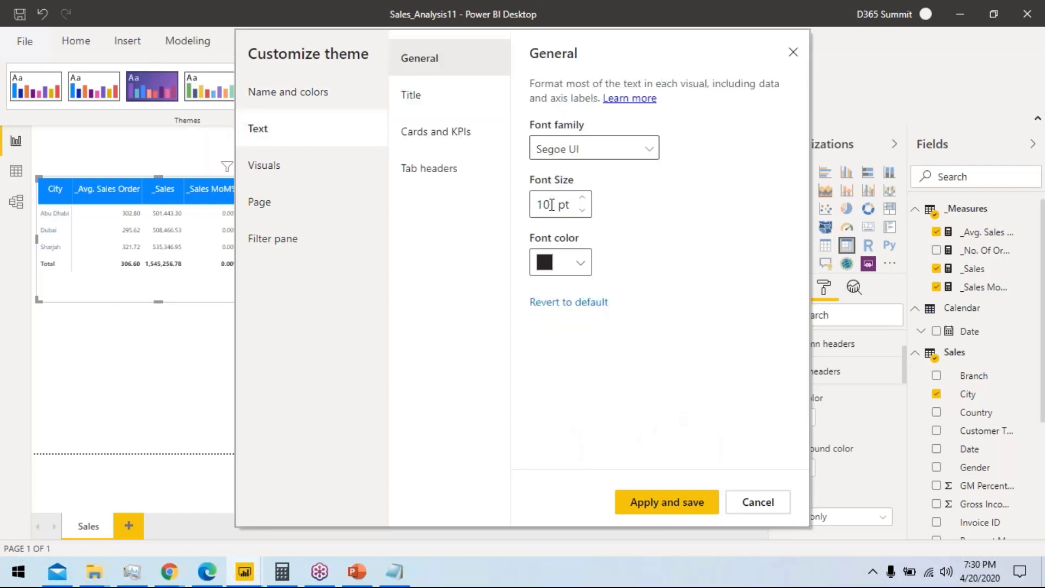
left_click_drag(551, 204, 505, 211)
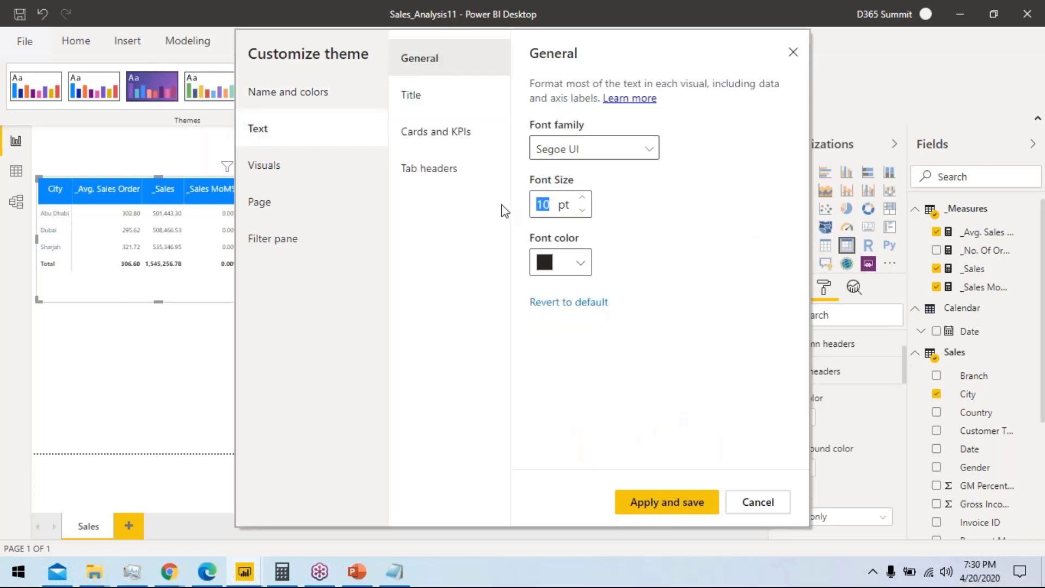
left_click(427, 98)
left_click_drag(551, 190, 511, 196)
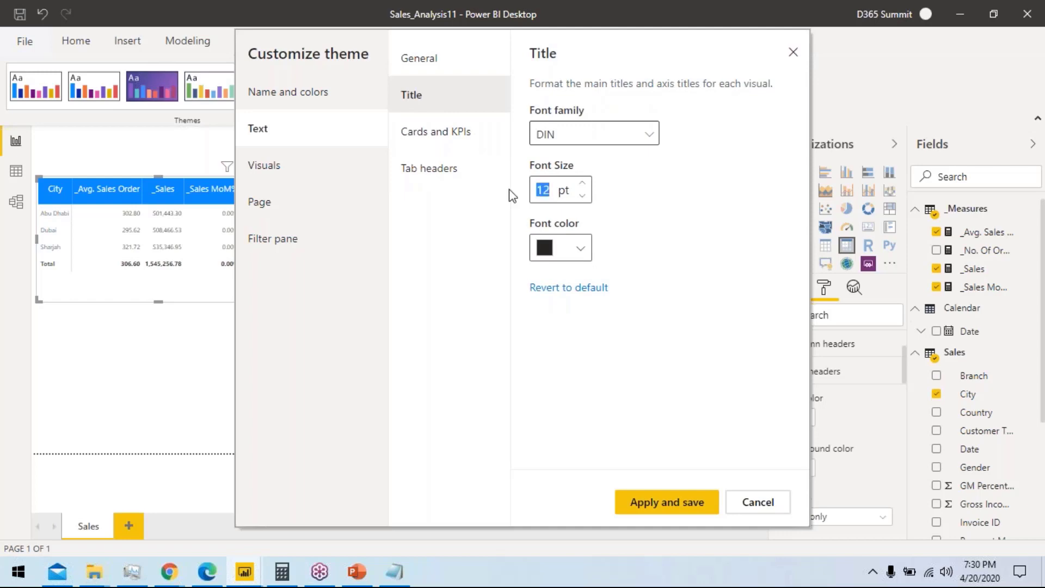
left_click(471, 144)
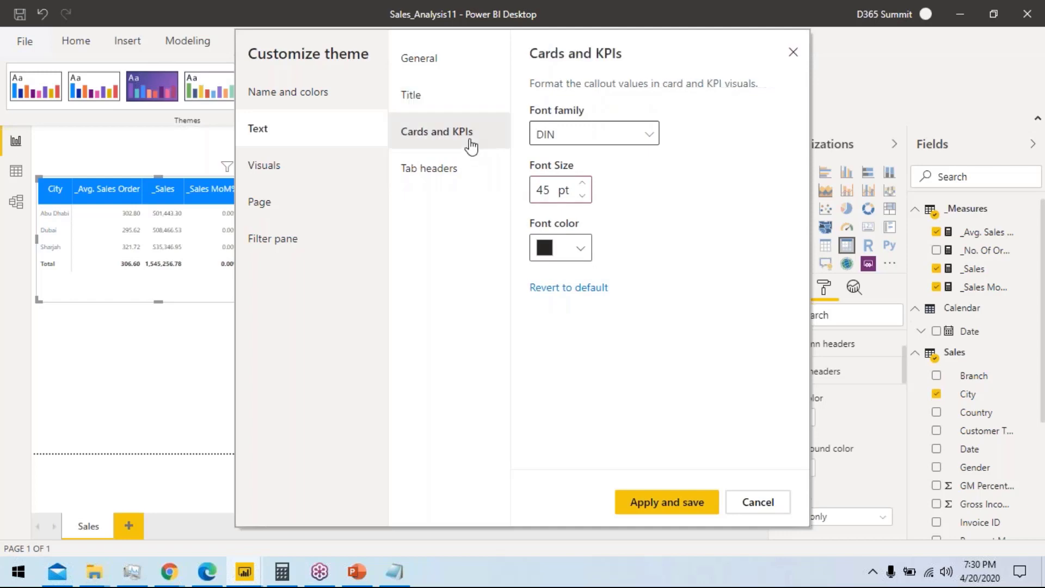
left_click_drag(547, 185, 514, 189)
left_click(437, 172)
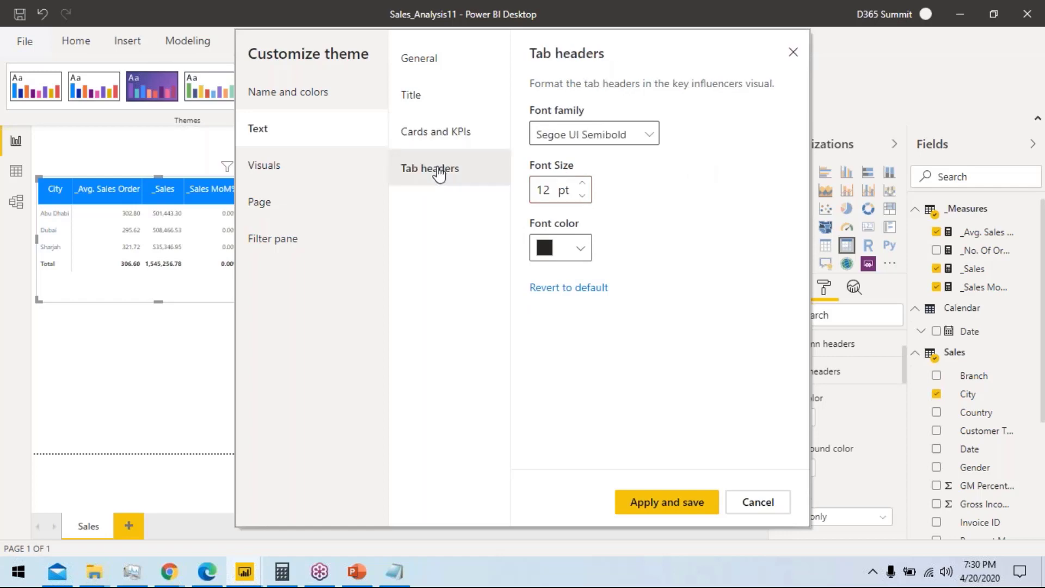
Step: Turn on the theme's border for visuals in black with a 10 px radius
left_click(273, 168)
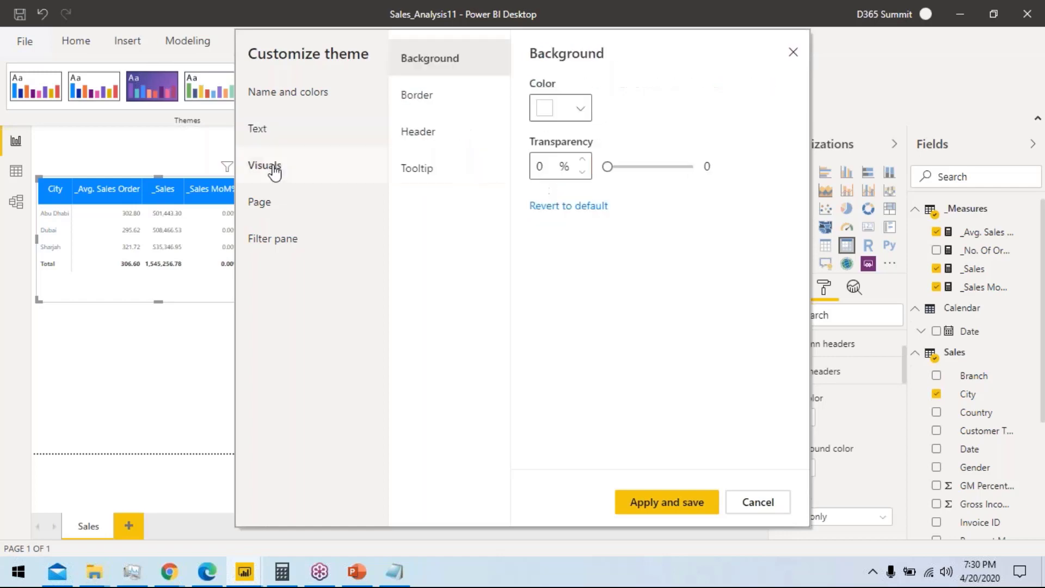
left_click(436, 97)
left_click(558, 108)
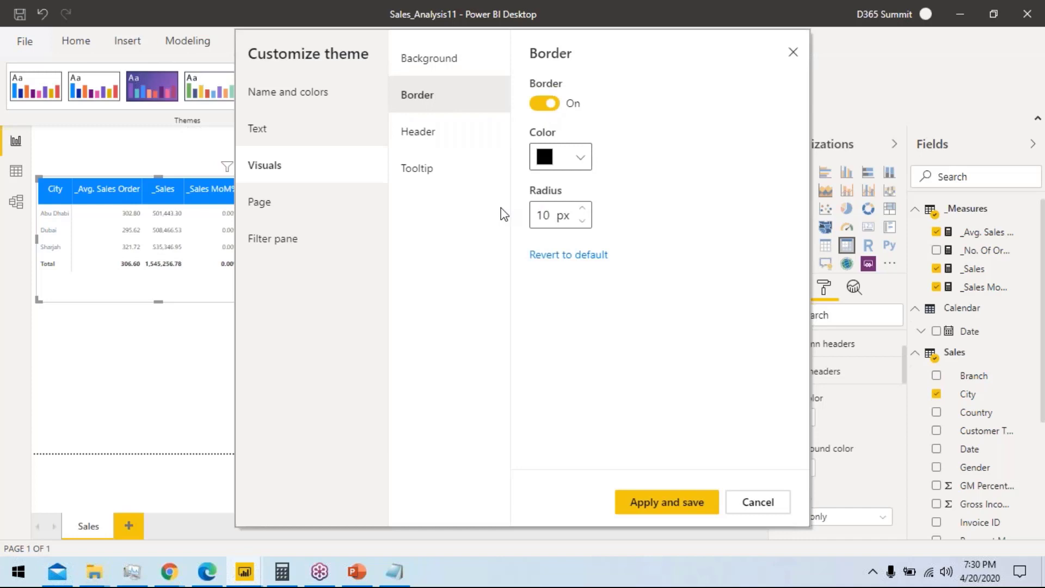
Step: Review the theme's visual header, tooltip, page and filter pane settings, then apply and save the customized theme
left_click(403, 142)
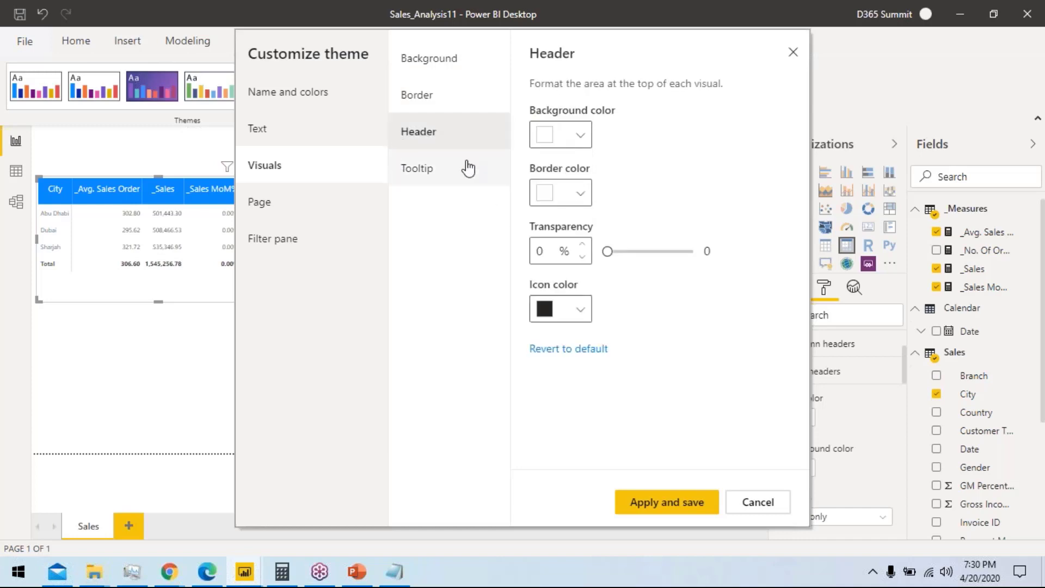
left_click(431, 170)
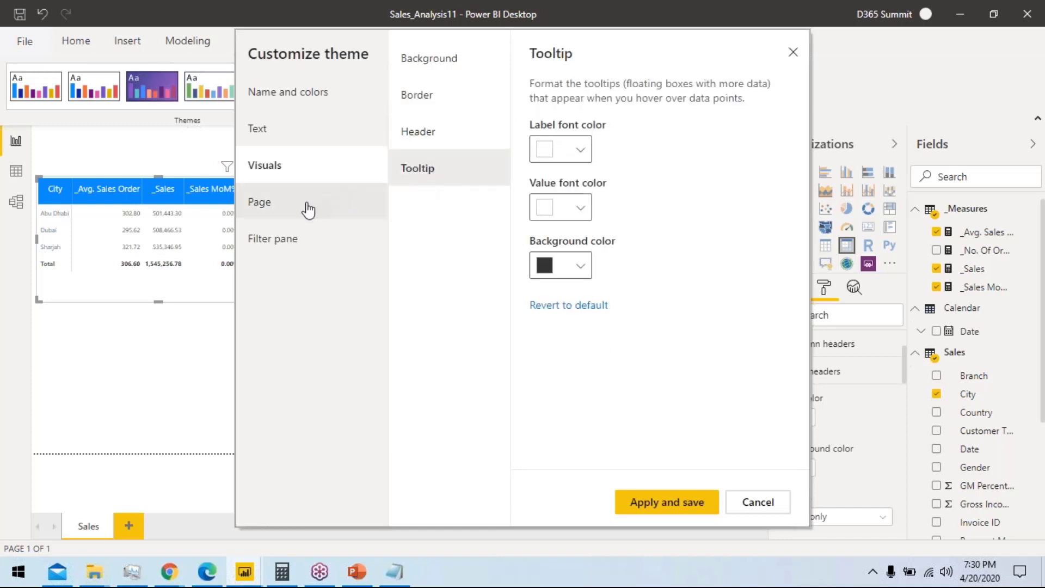
left_click(261, 215)
left_click(265, 242)
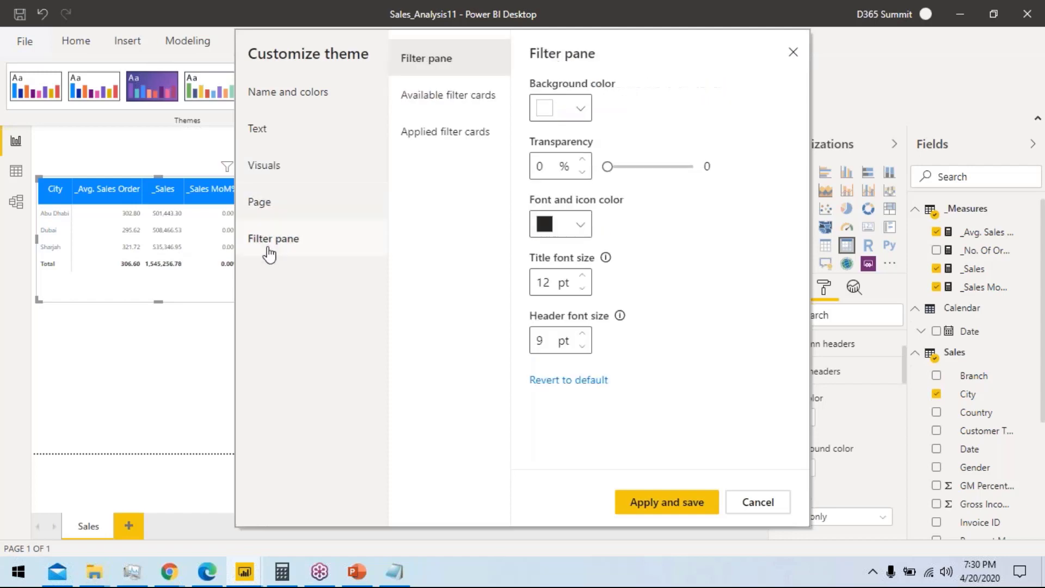
left_click(674, 510)
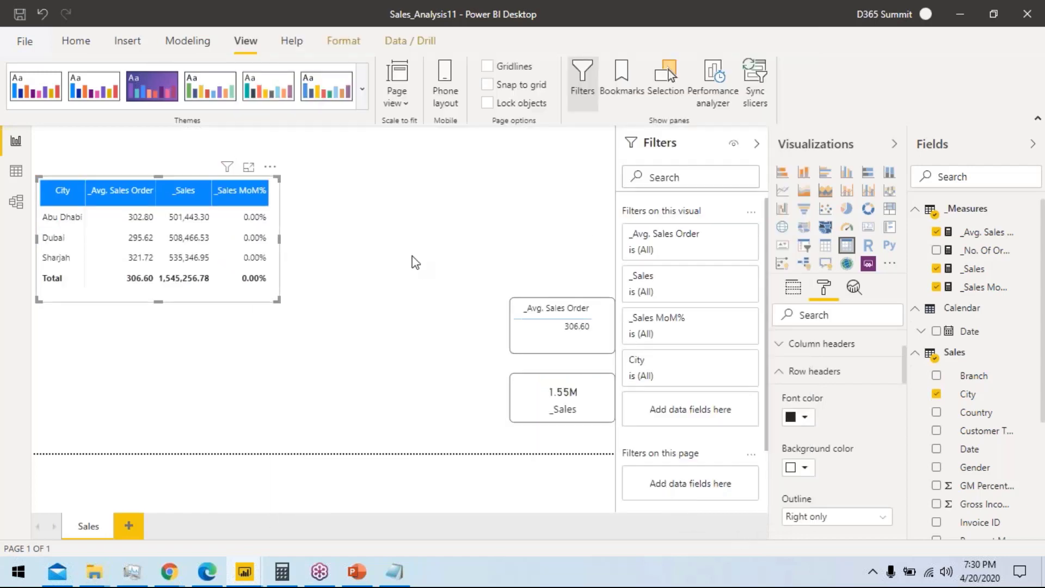
left_click(370, 238)
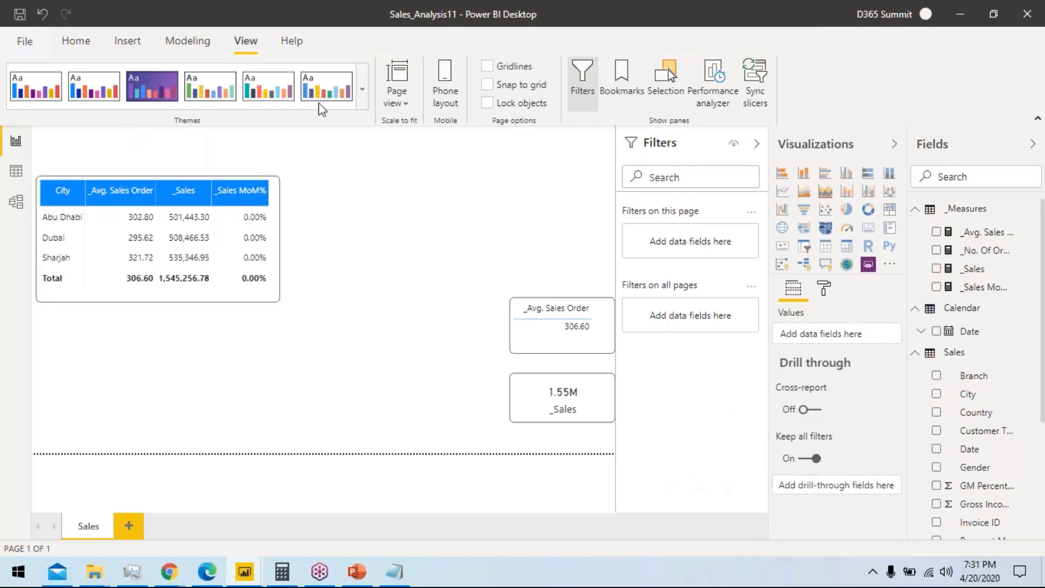
Step: Export the current report theme as a JSON file named SalesTheme
left_click(362, 88)
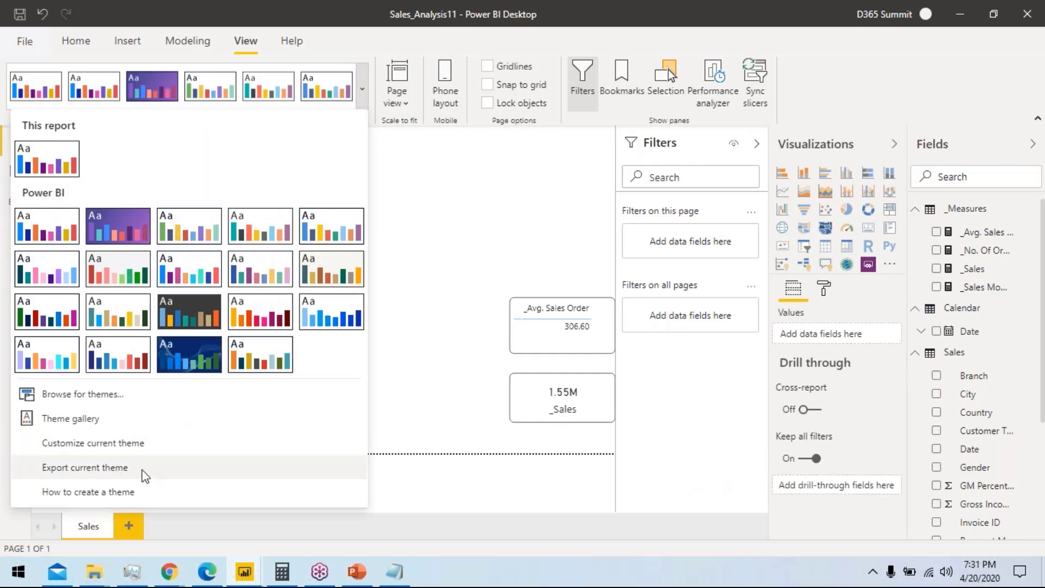
left_click(140, 469)
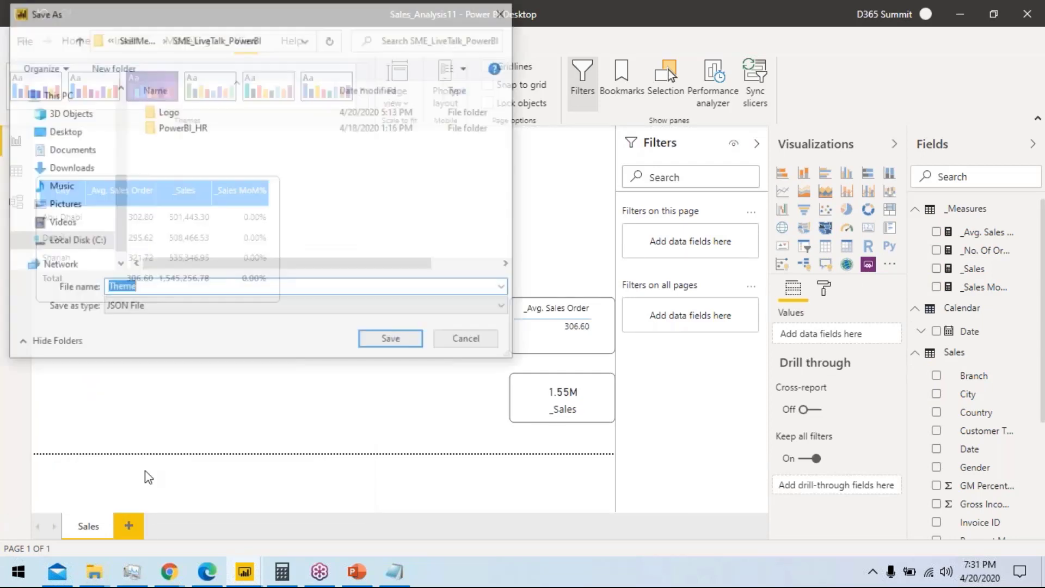
type("S")
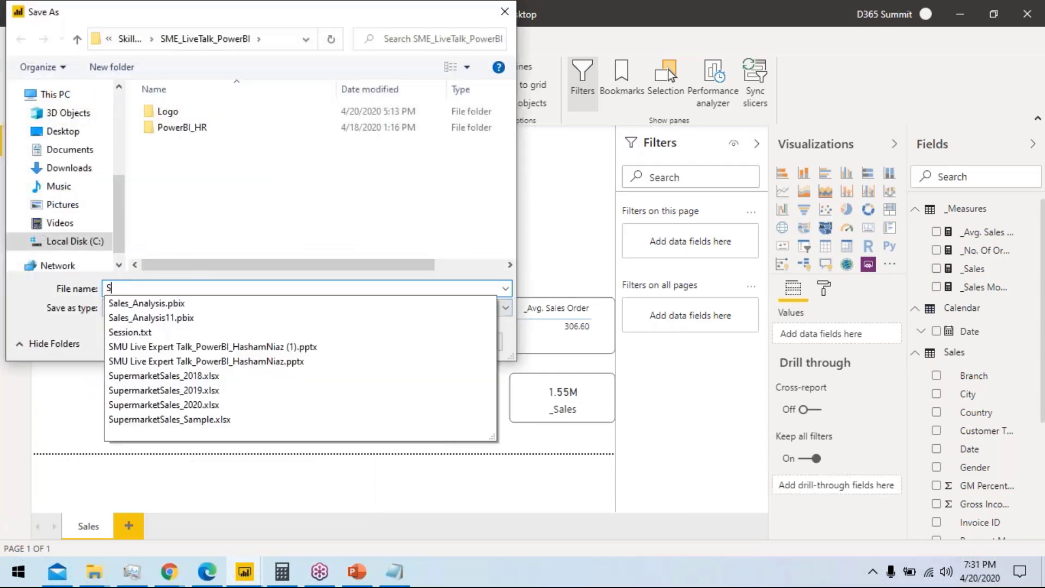
type("alesTheme")
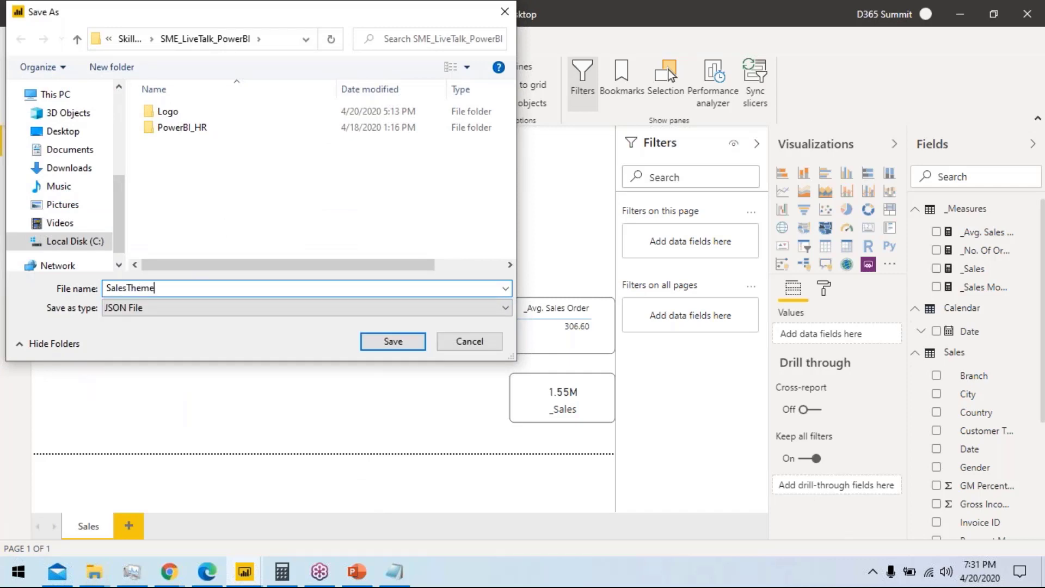
left_click(393, 341)
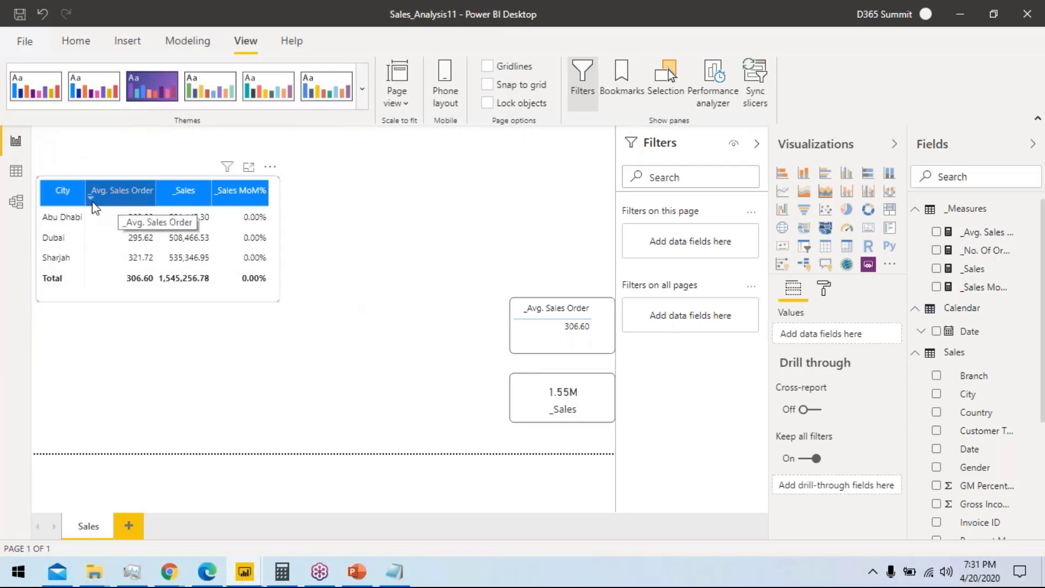
Step: Widen the city matrix and its City column, and clear the Dubai row selection
left_click_drag(85, 194, 115, 201)
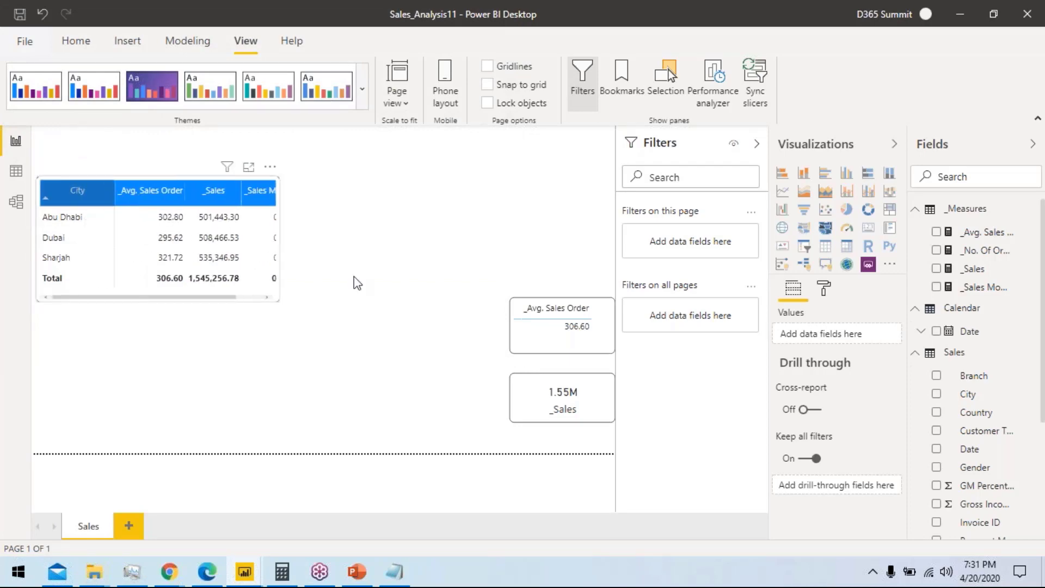
left_click(283, 245)
left_click(261, 237)
left_click_drag(279, 240, 377, 240)
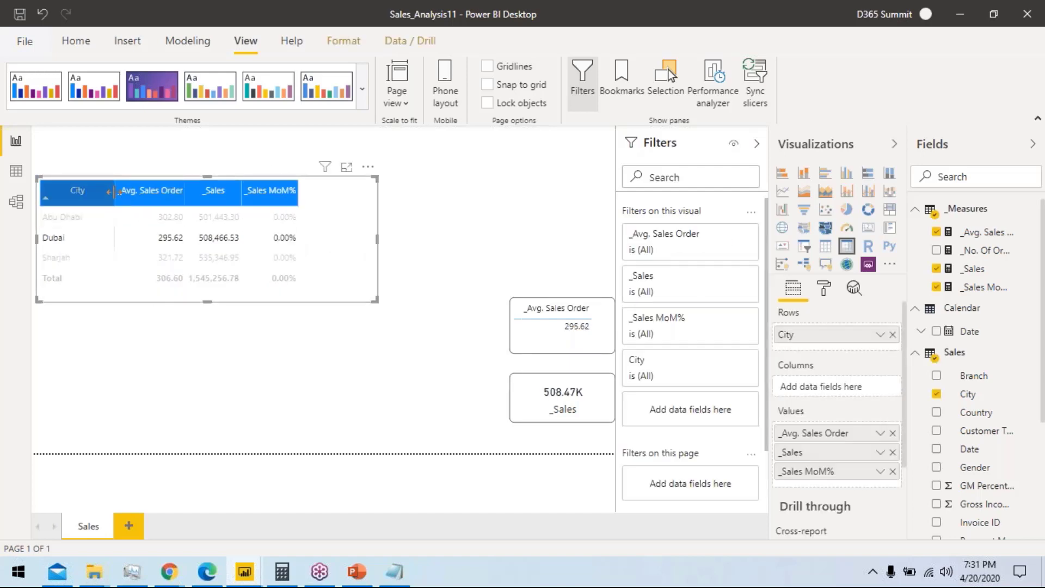
left_click_drag(115, 194, 156, 194)
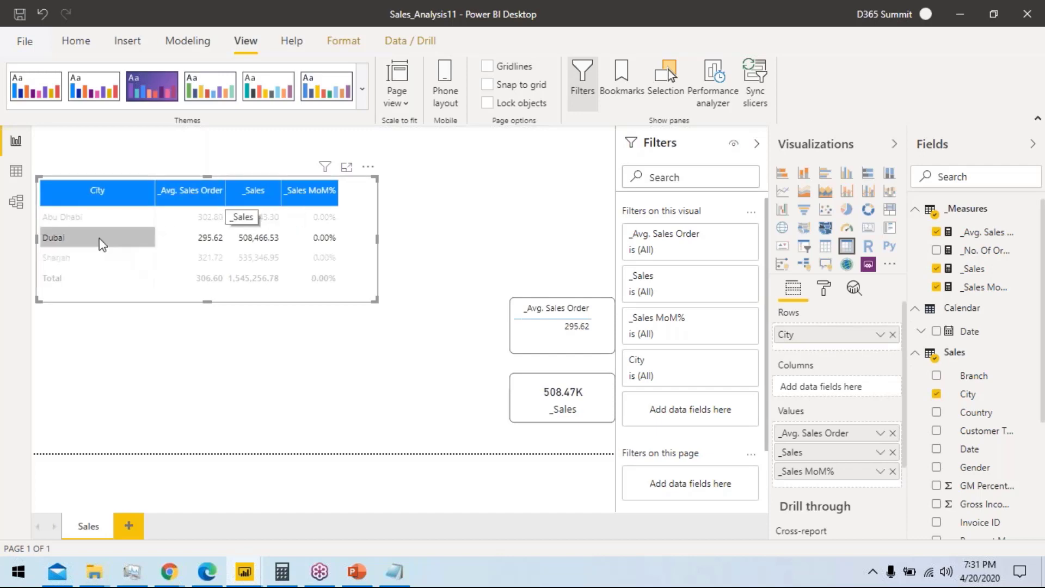
left_click(65, 238)
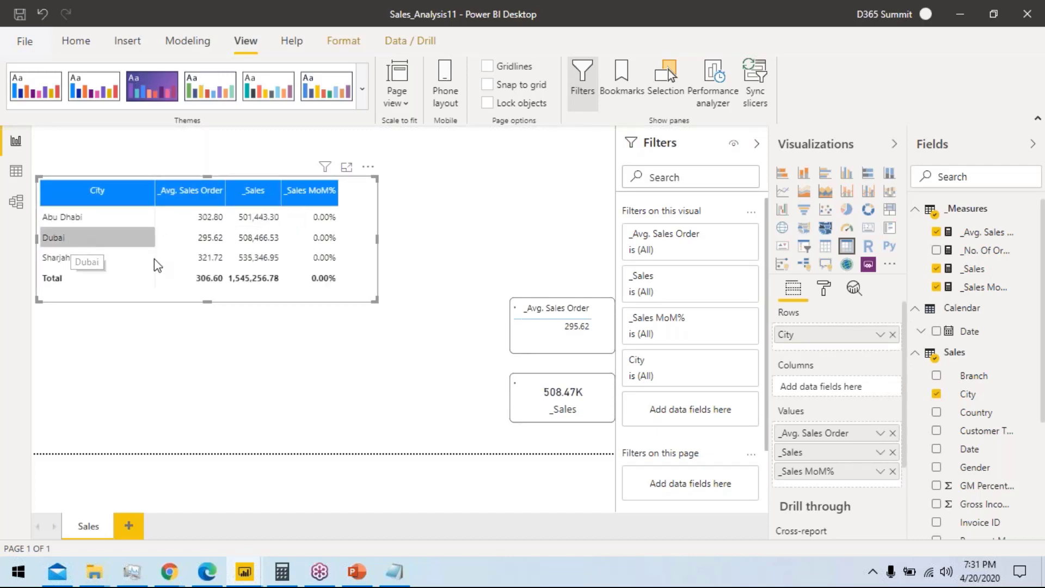
Step: Review the matrix's row header and values formatting settings
left_click(824, 288)
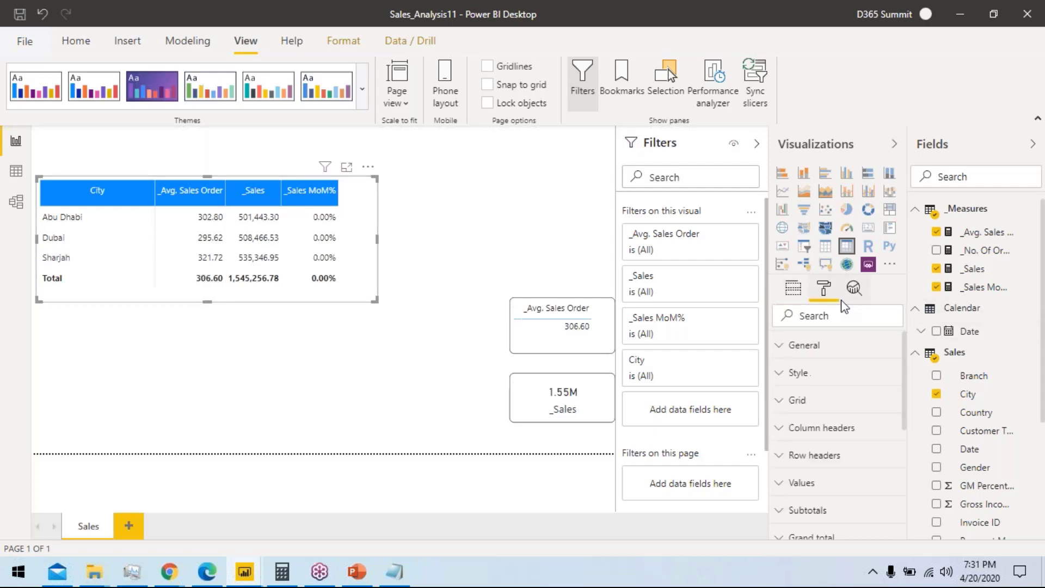
scroll(847, 420, "down", 2)
left_click(840, 385)
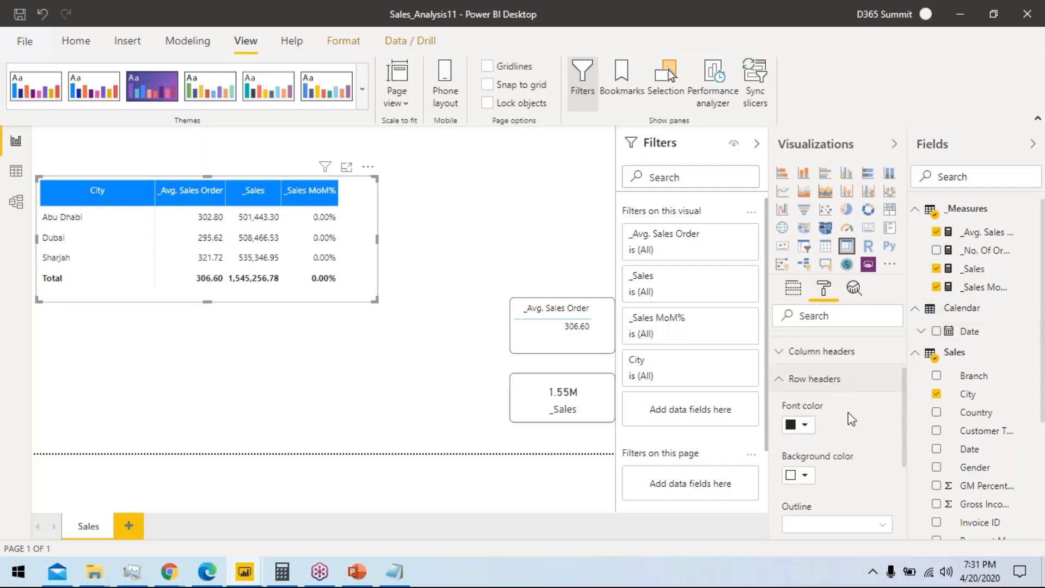
scroll(848, 413, "down", 2)
scroll(846, 415, "up", 2)
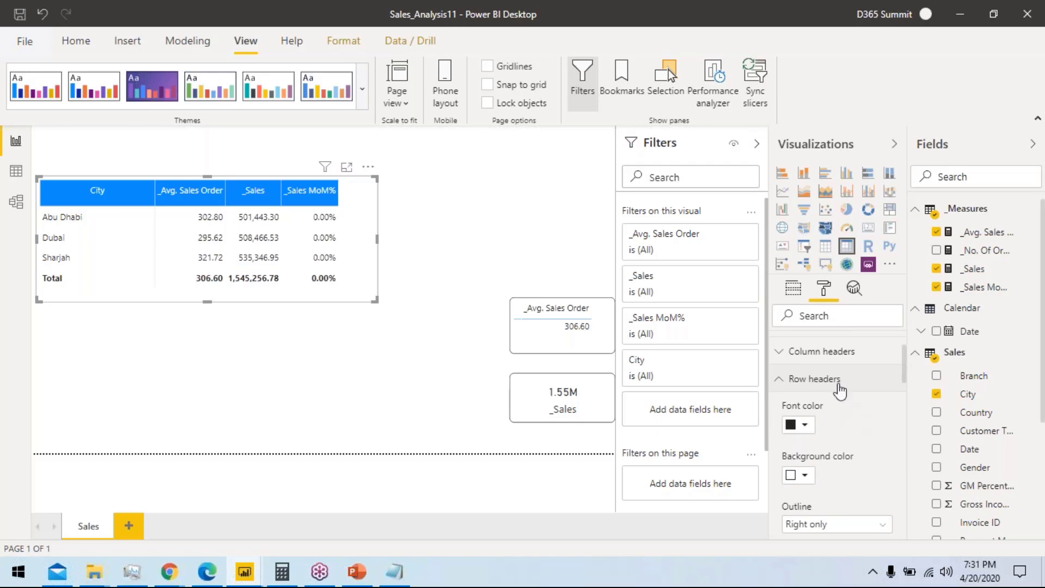
left_click(838, 382)
left_click(833, 414)
scroll(874, 439, "down", 5)
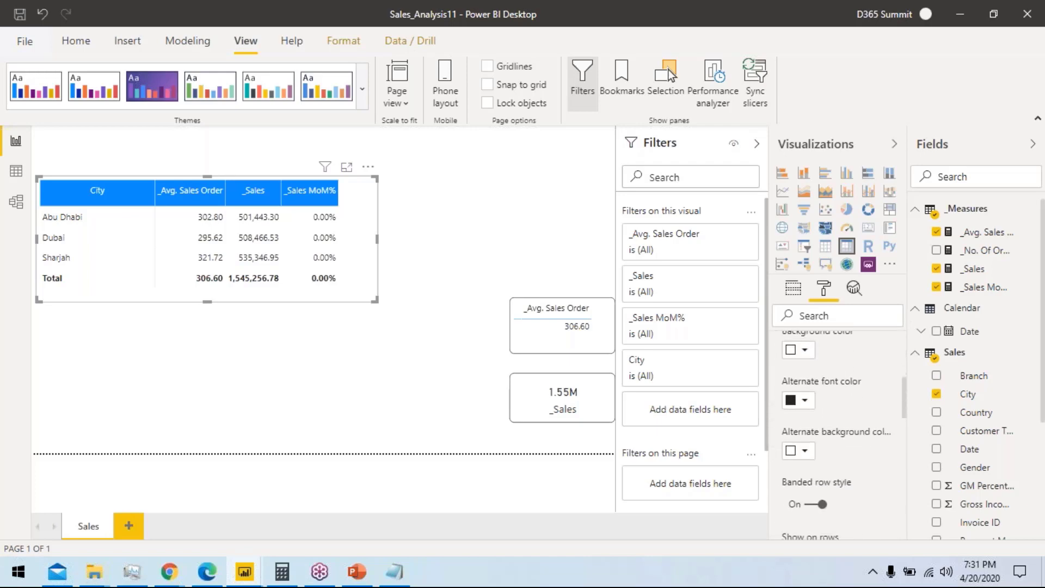
scroll(838, 435, "down", 5)
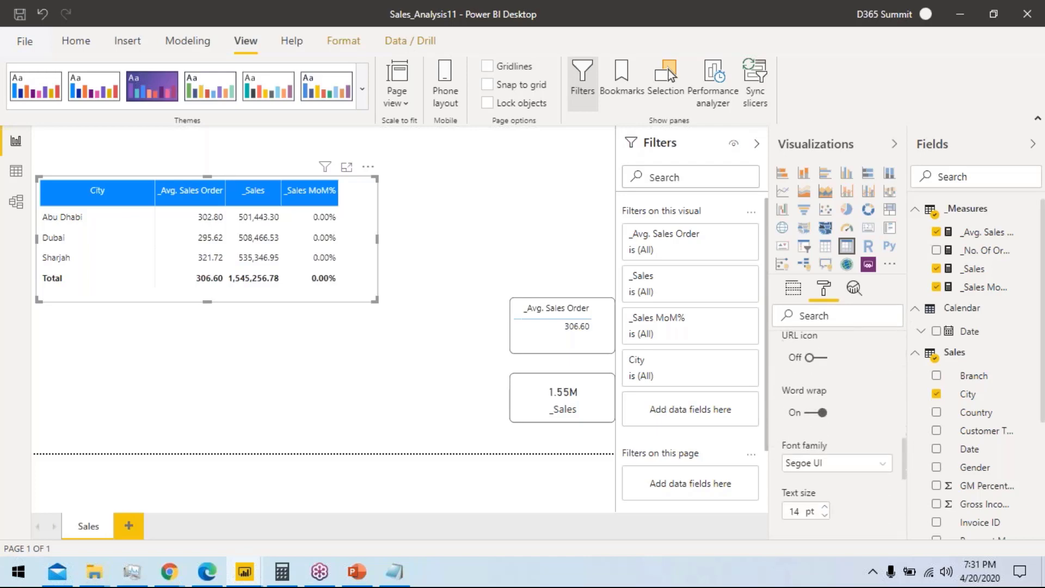
Step: Turn off the row subtotals of the city matrix
scroll(838, 436, "down", 2)
left_click(858, 425)
scroll(859, 427, "down", 3)
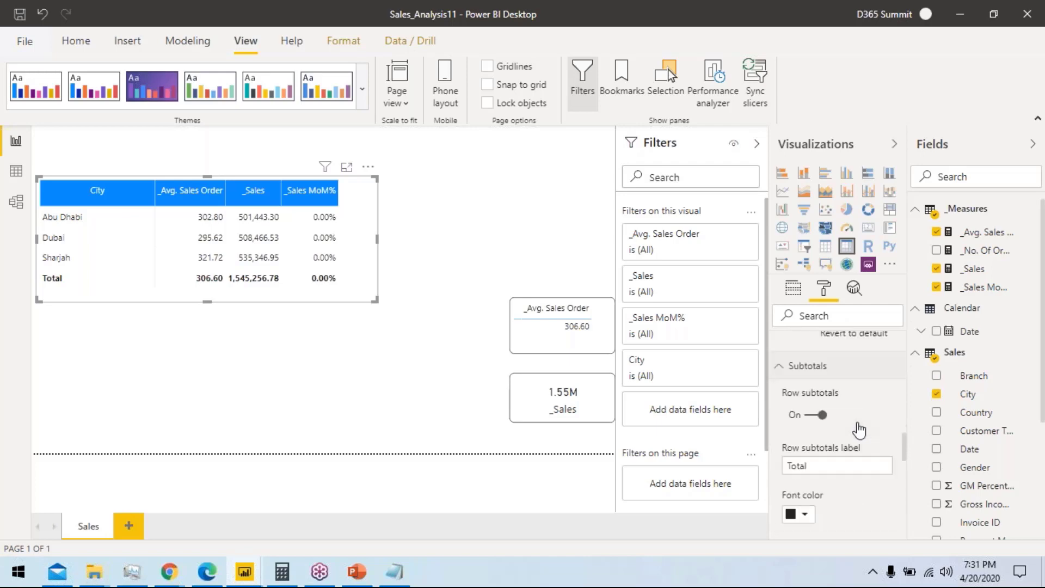
scroll(857, 422, "up", 2)
left_click(812, 400)
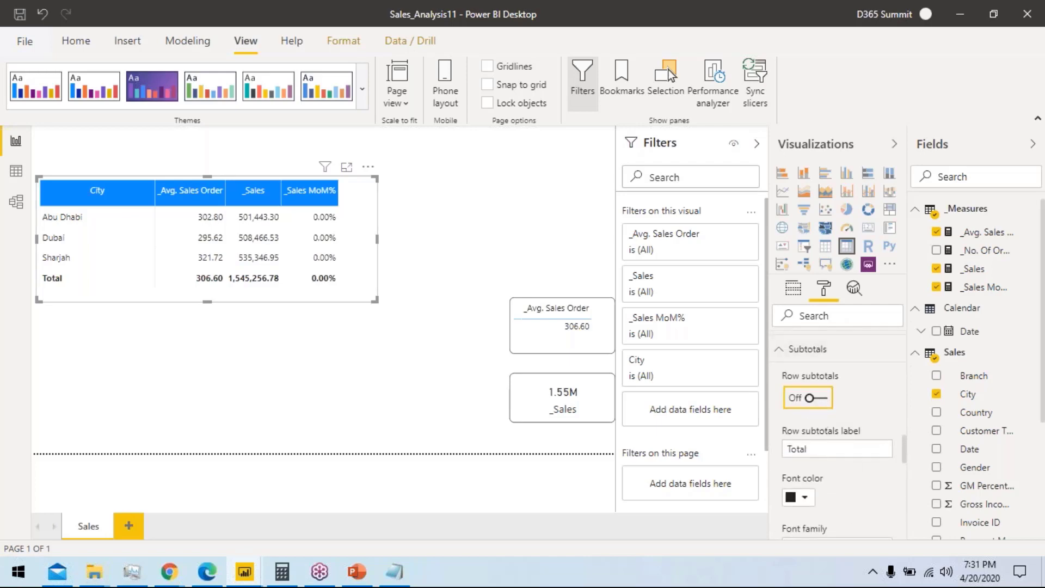
left_click(827, 351)
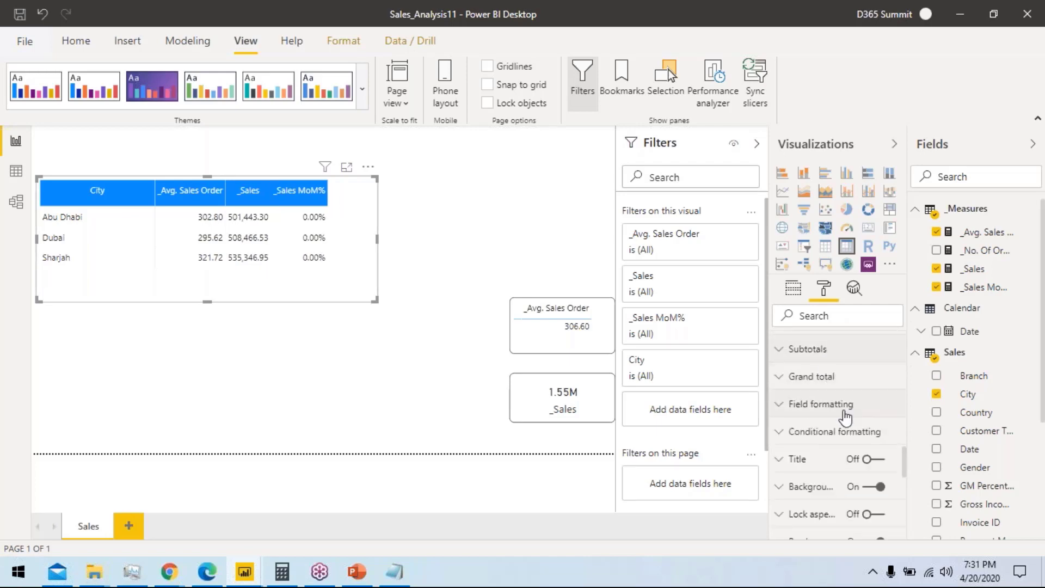
Step: Check the grand total settings and set the _Avg. Sales Order field's alignment to Center in the matrix
left_click(824, 378)
scroll(827, 456, "down", 3)
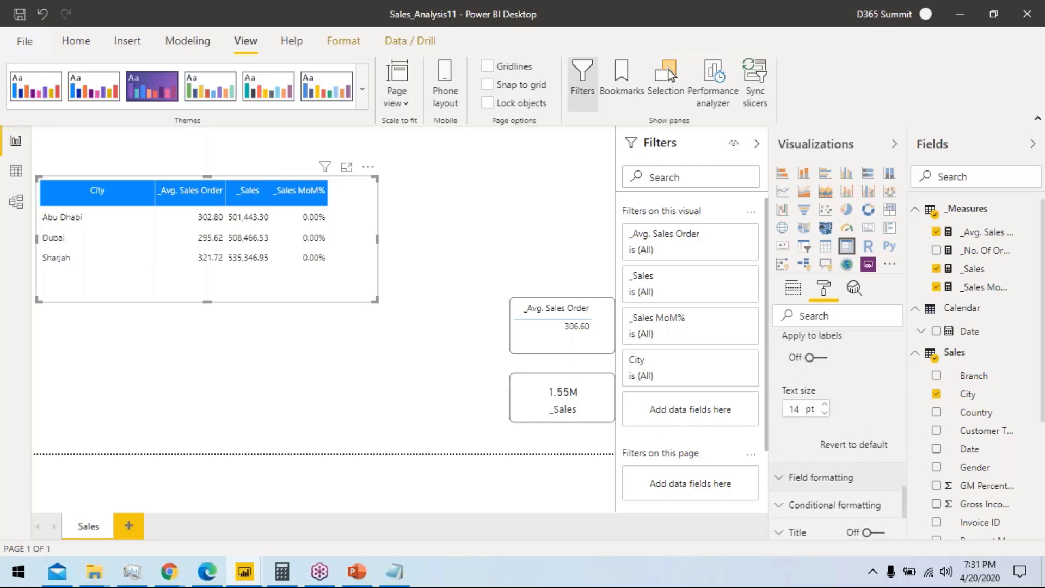
scroll(819, 391, "up", 5)
left_click(817, 388)
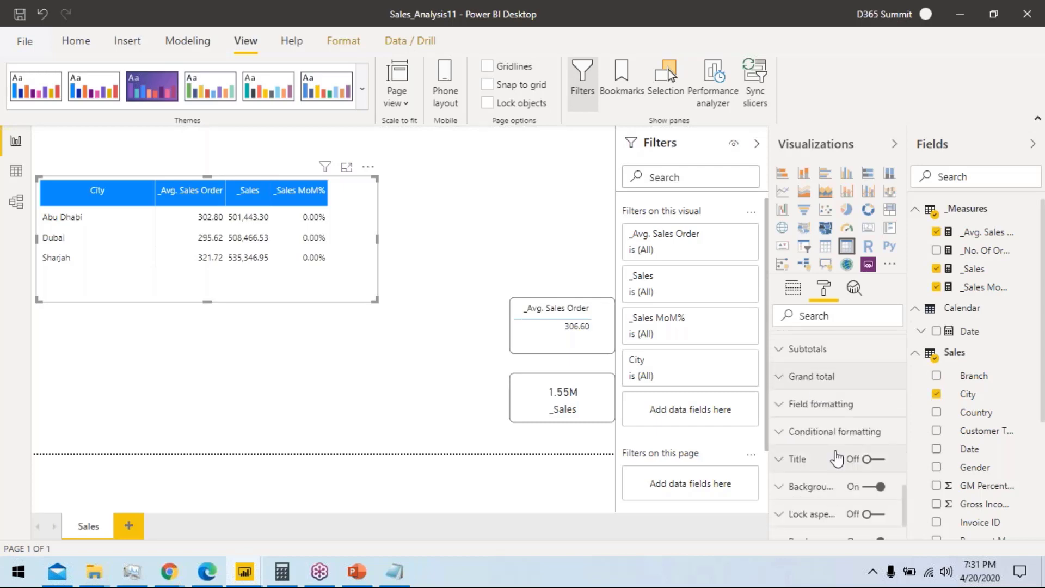
left_click(821, 416)
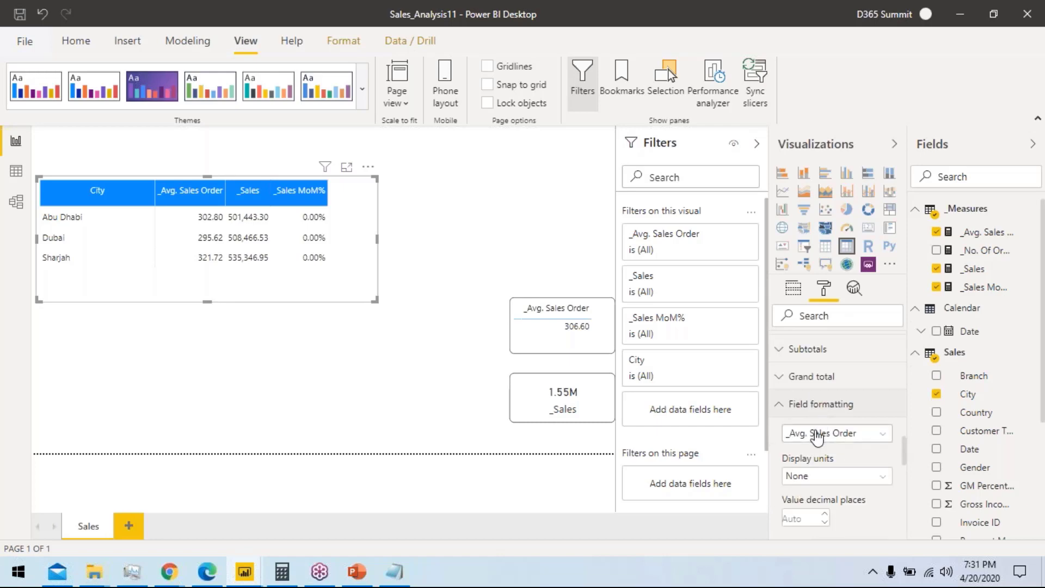
scroll(816, 429, "down", 2)
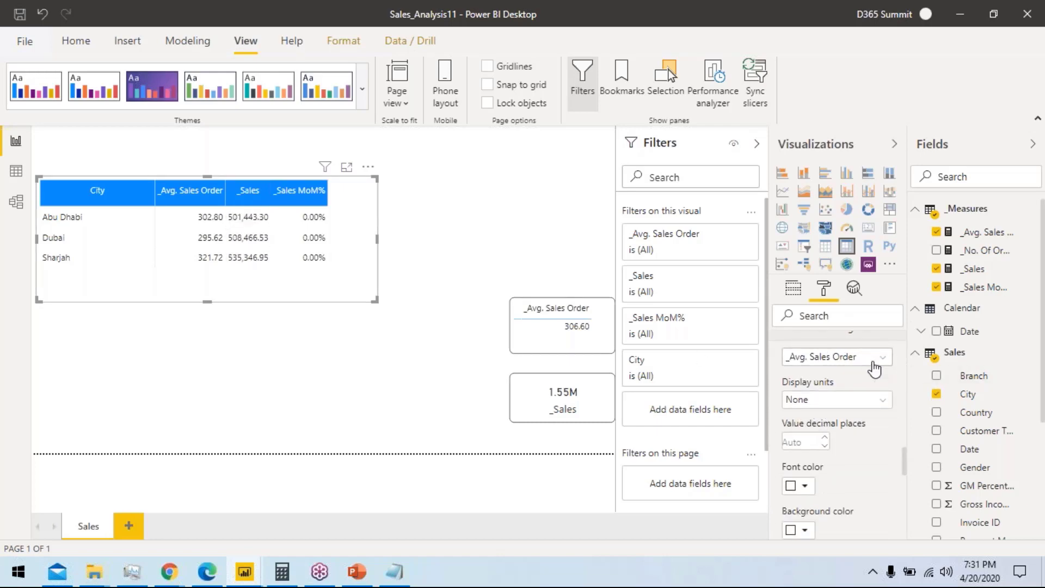
left_click(875, 364)
left_click(873, 362)
scroll(867, 464, "down", 5)
left_click(843, 422)
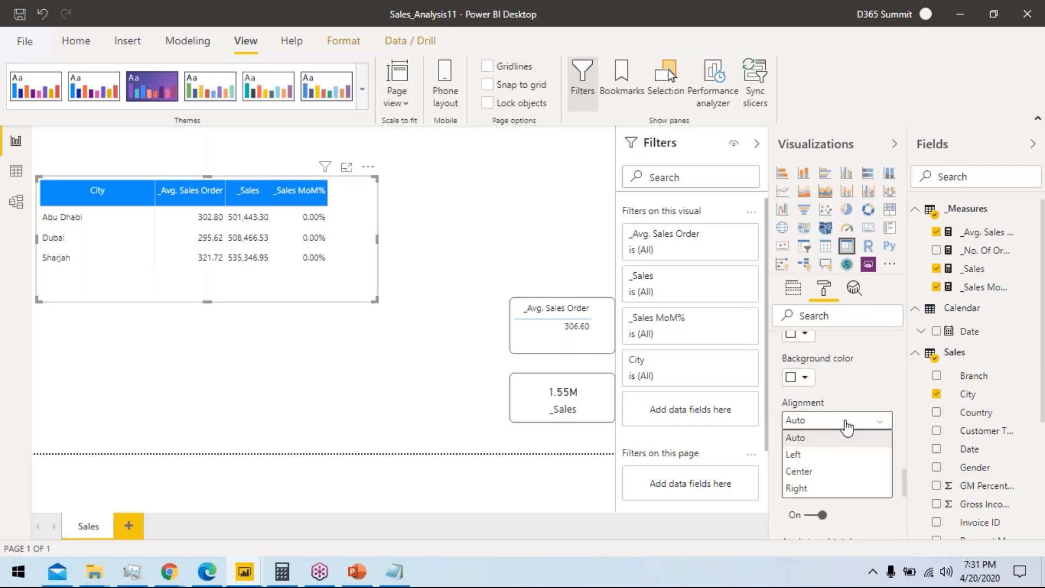
left_click(813, 477)
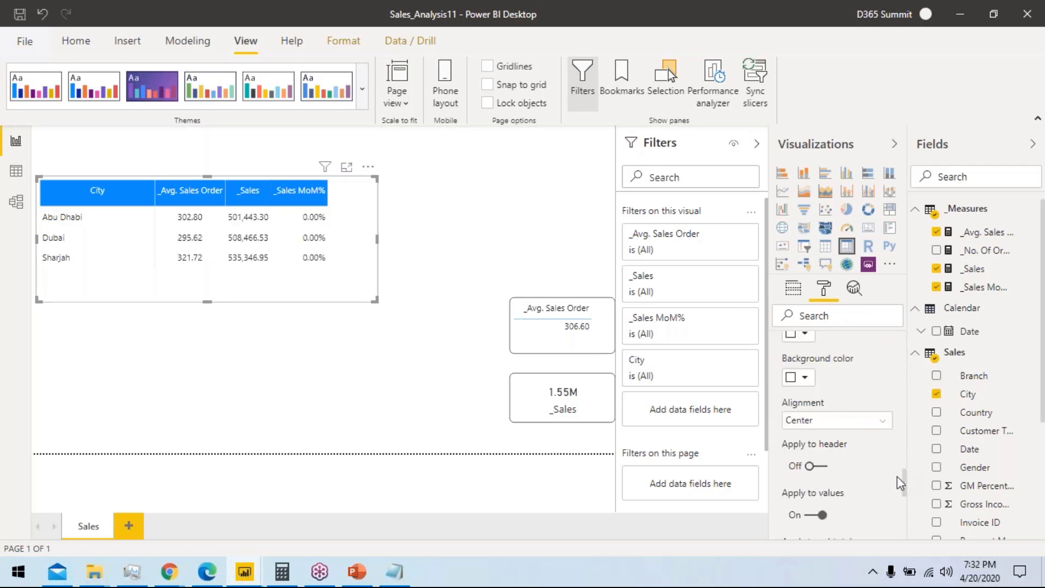
scroll(873, 471, "down", 3)
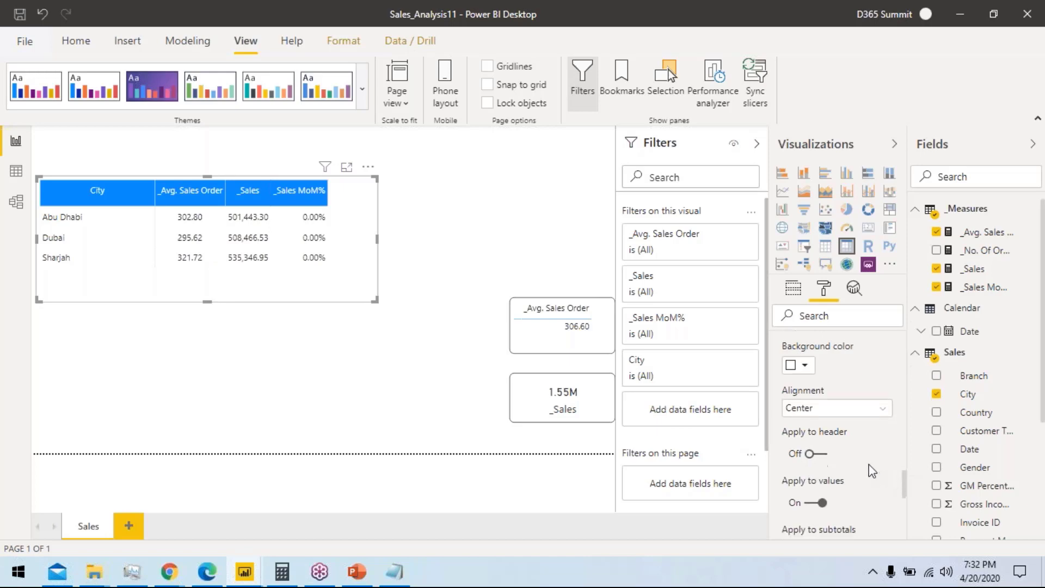
Step: Set the _Sales field's alignment to Center in the matrix's field formatting
scroll(870, 465, "up", 5)
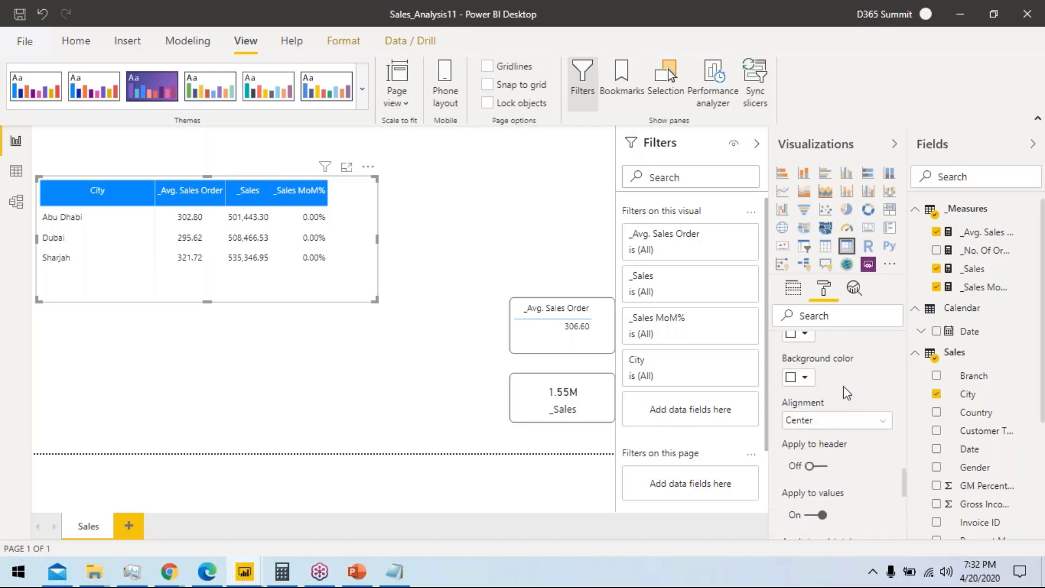
scroll(841, 364, "up", 1)
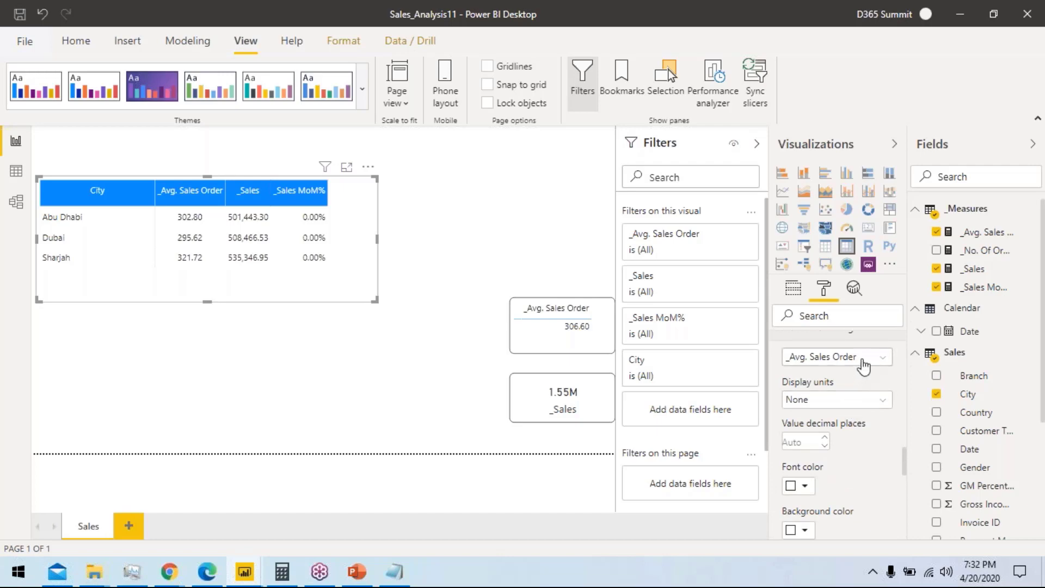
left_click(862, 358)
left_click(852, 408)
scroll(871, 442, "down", 3)
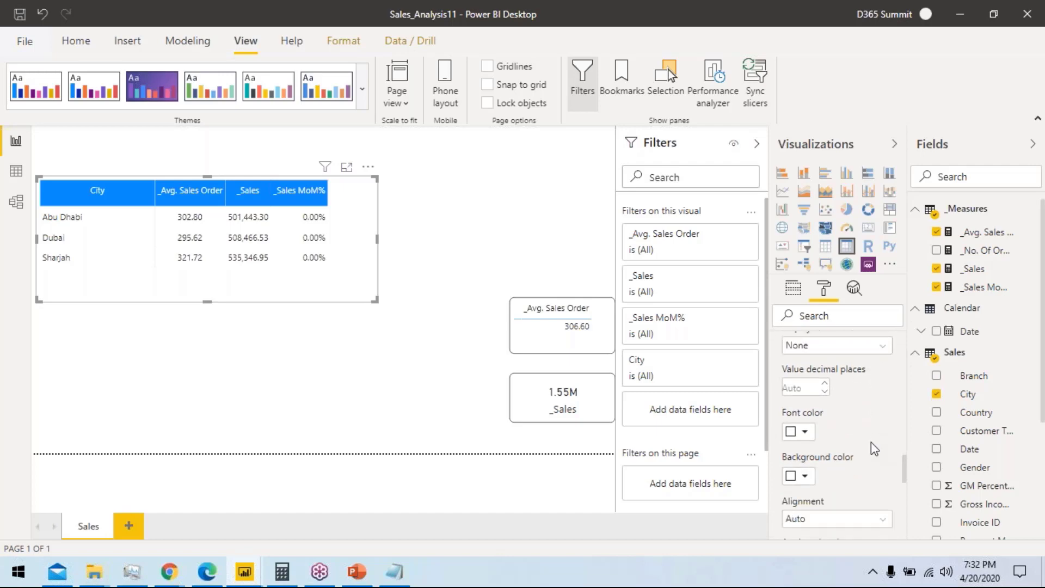
left_click(870, 430)
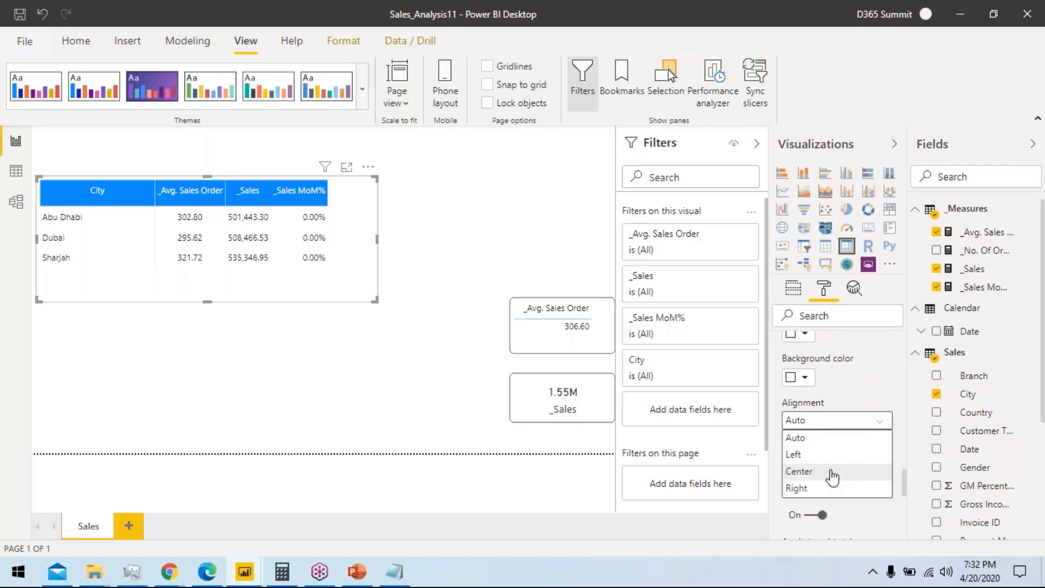
left_click(833, 469)
Step: Set the _Sales MoM% field's alignment to Center in the matrix's field formatting
scroll(858, 438, "up", 3)
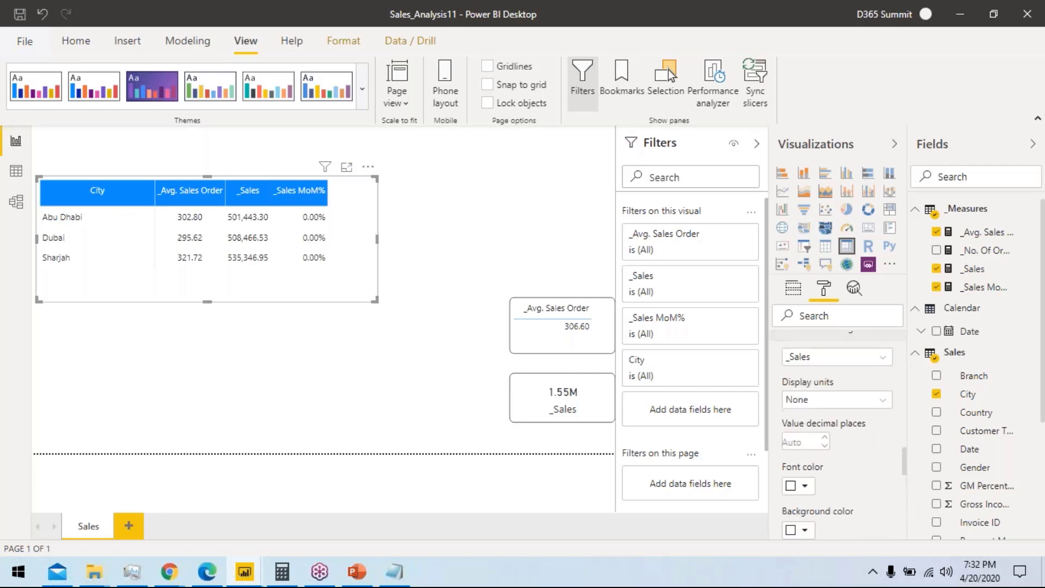
left_click(850, 357)
left_click(848, 407)
scroll(860, 457, "down", 3)
scroll(863, 477, "down", 3)
left_click(860, 420)
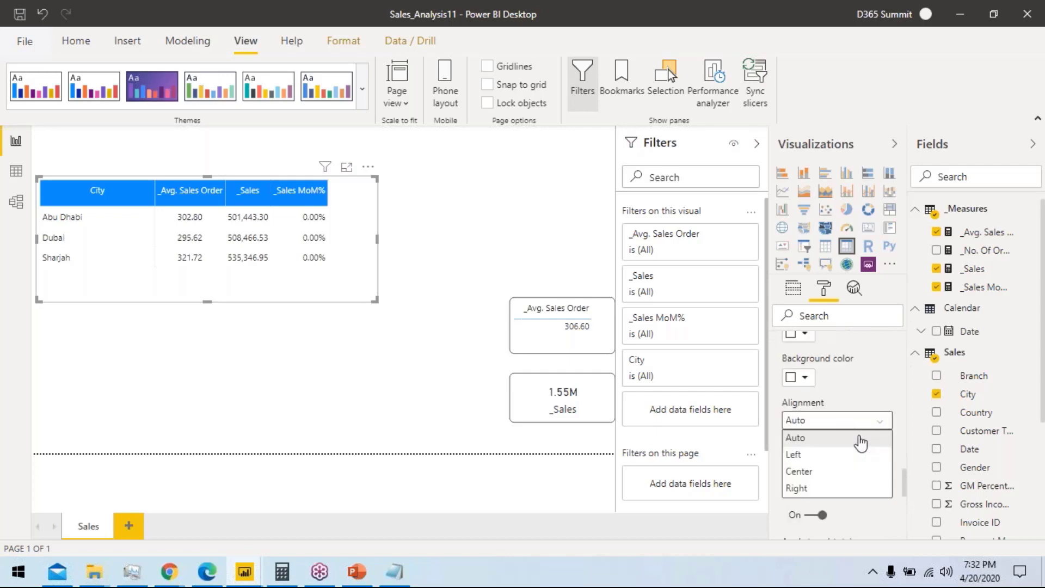
left_click(835, 472)
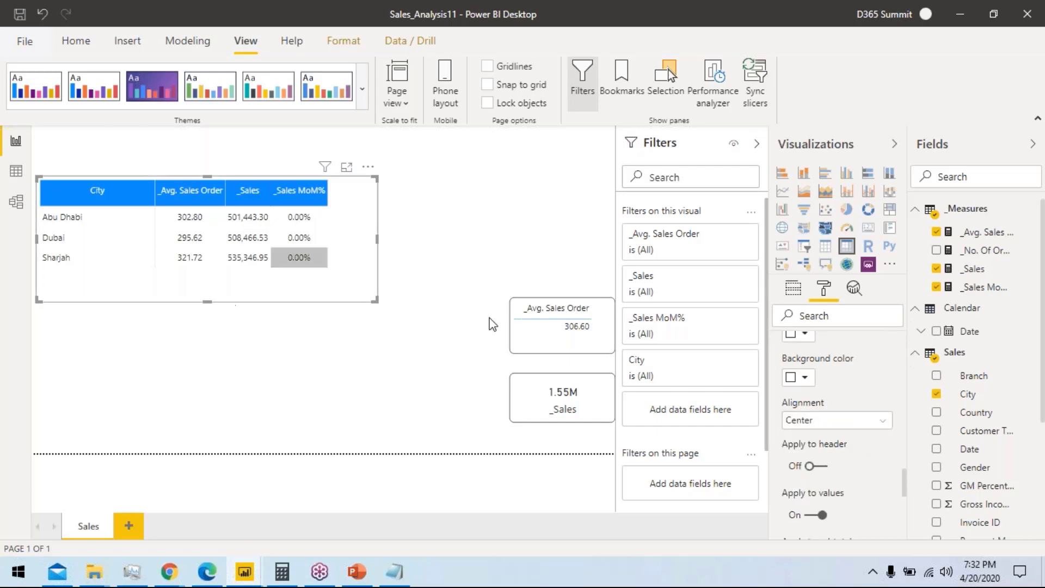
Step: Turn on data bars for the _Sales field in the city matrix's conditional formatting
scroll(835, 490, "up", 10)
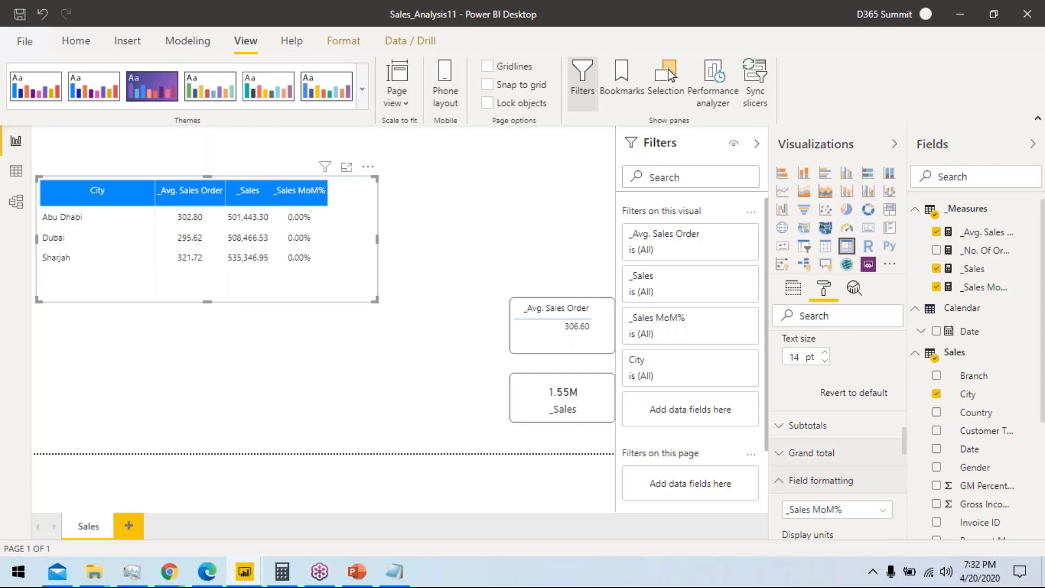
left_click(800, 480)
left_click(814, 510)
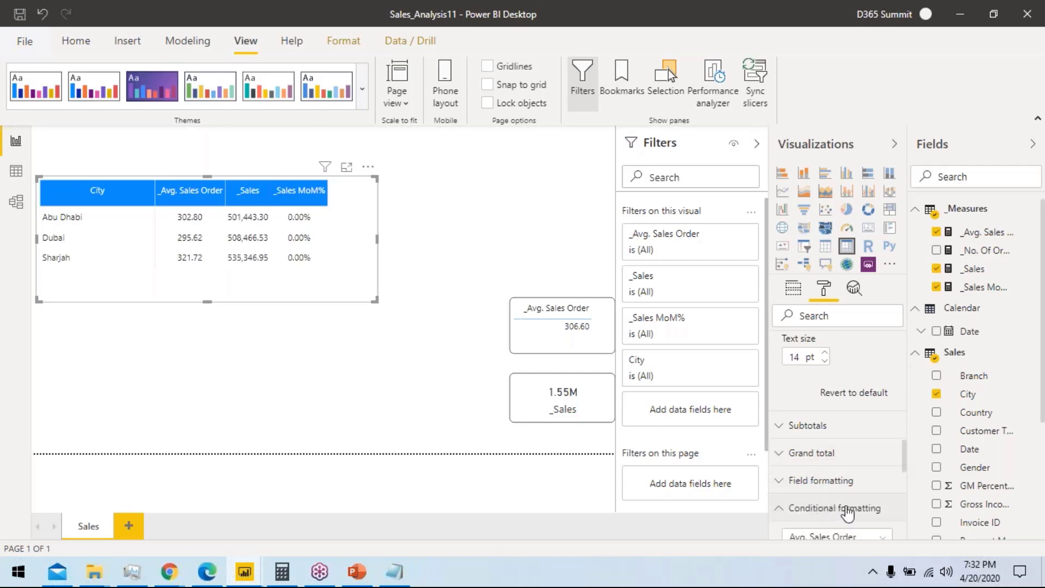
scroll(831, 394, "down", 3)
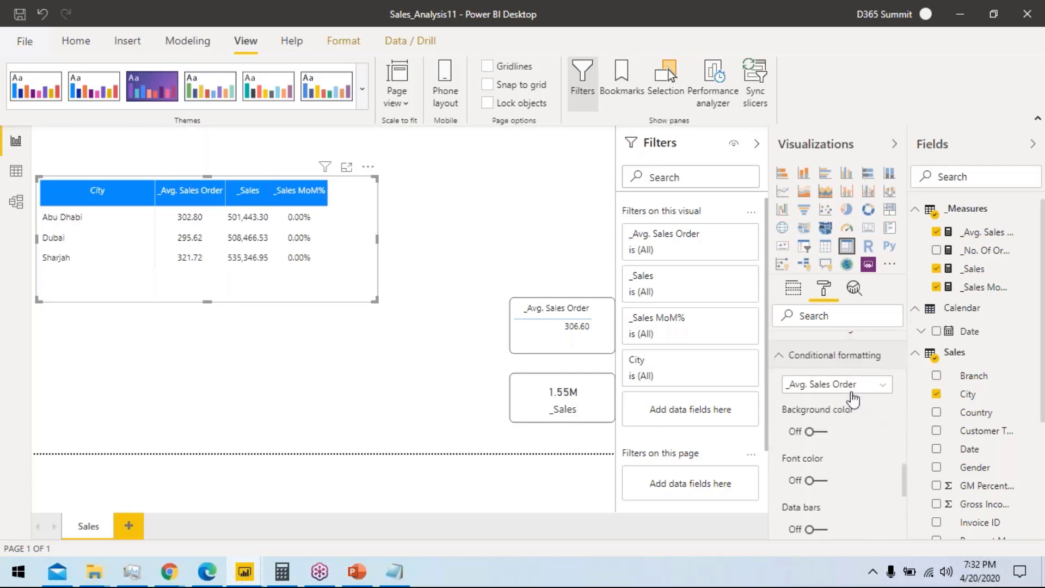
left_click(860, 388)
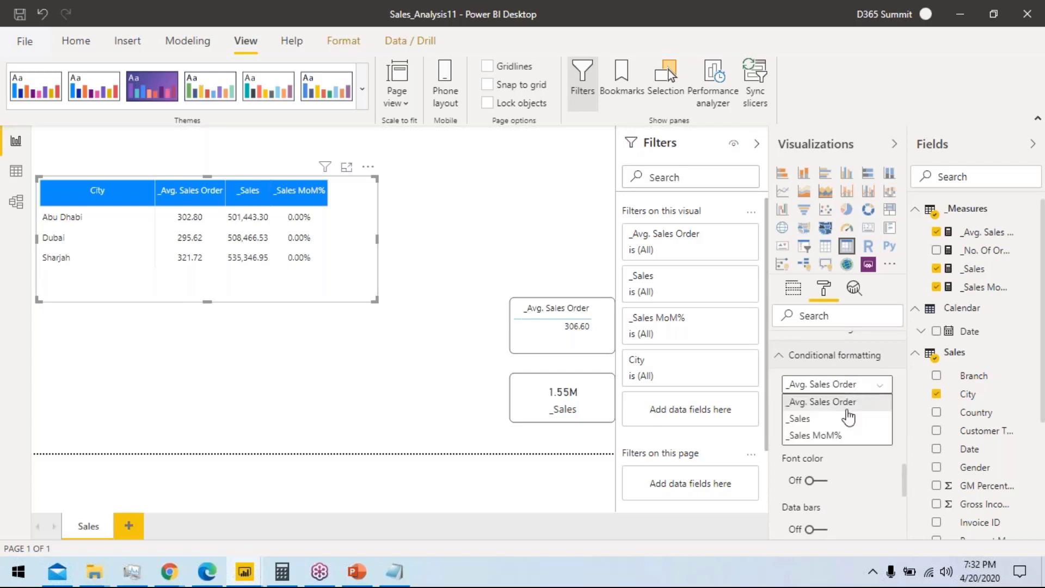
left_click(843, 421)
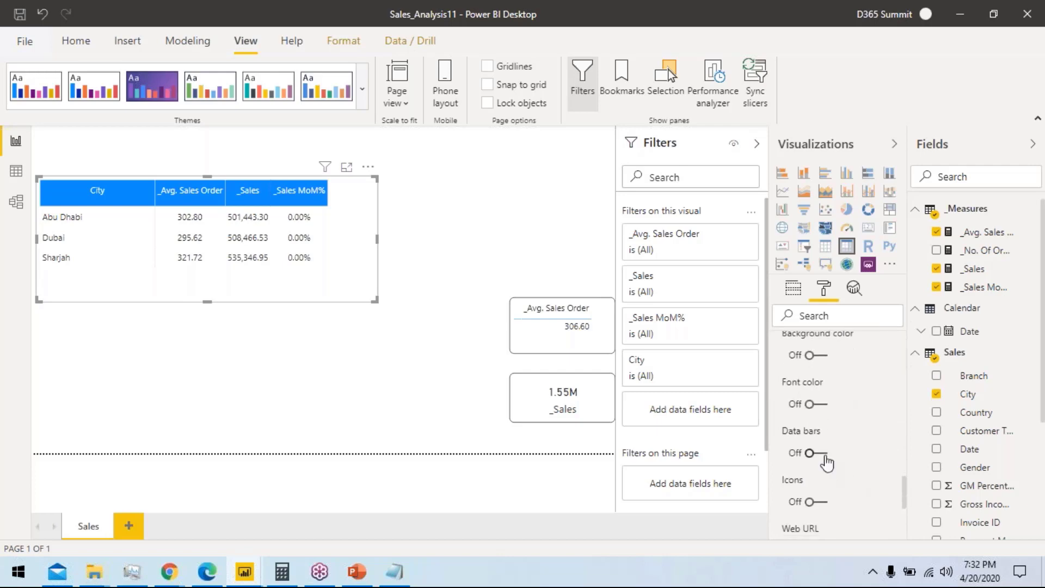
left_click(821, 455)
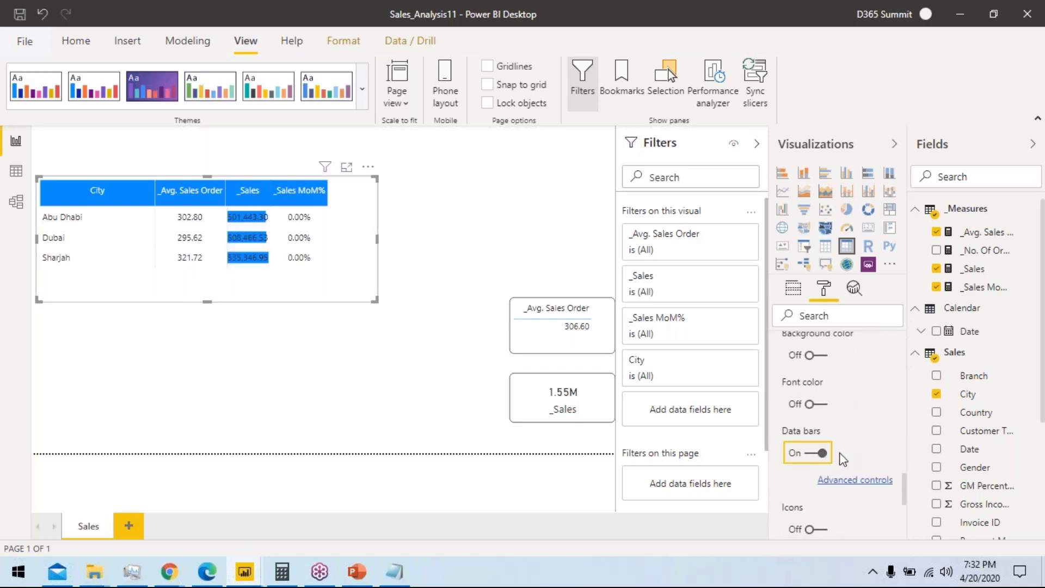
Step: Try Thousands as the display units of the _Sales MoM% field in the field formatting, and set them back to None
scroll(865, 423, "up", 2)
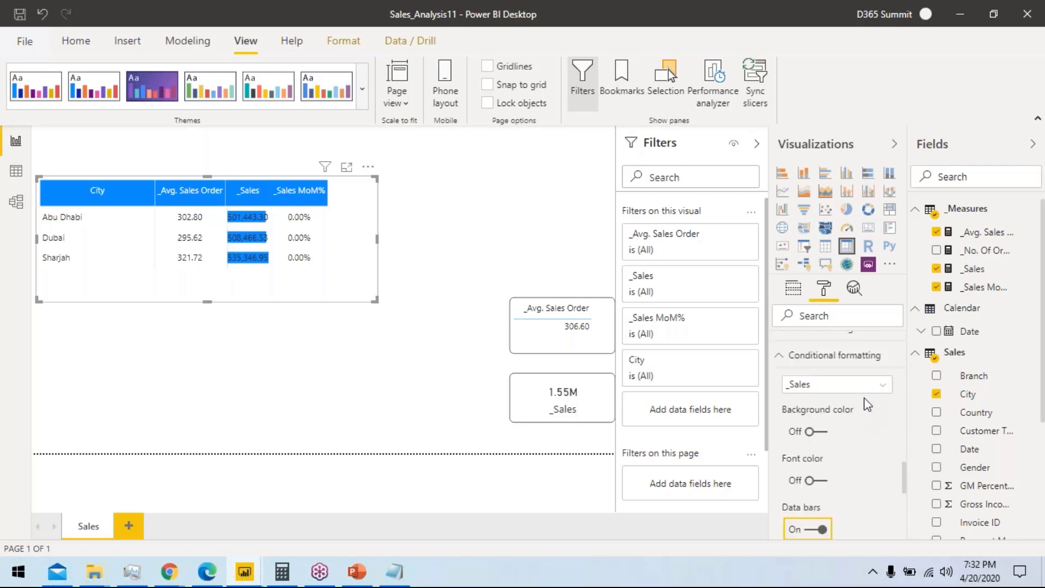
left_click(833, 355)
left_click(834, 346)
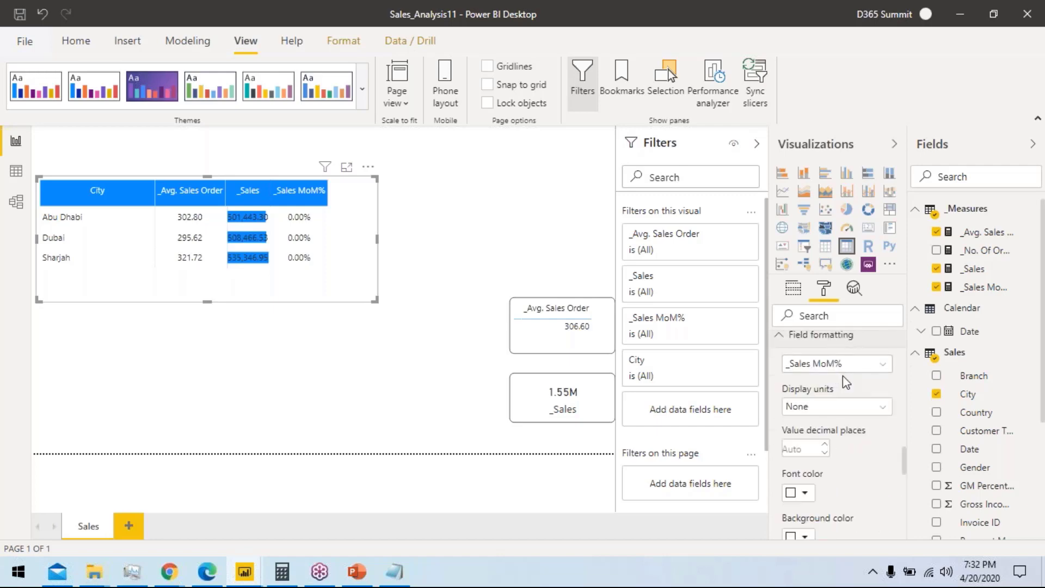
left_click(859, 407)
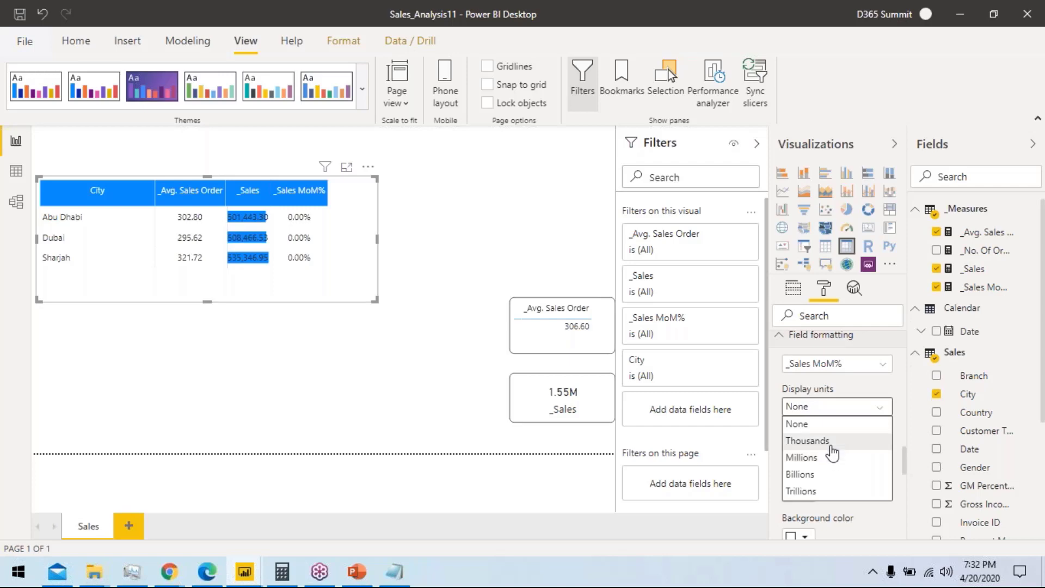
left_click(831, 444)
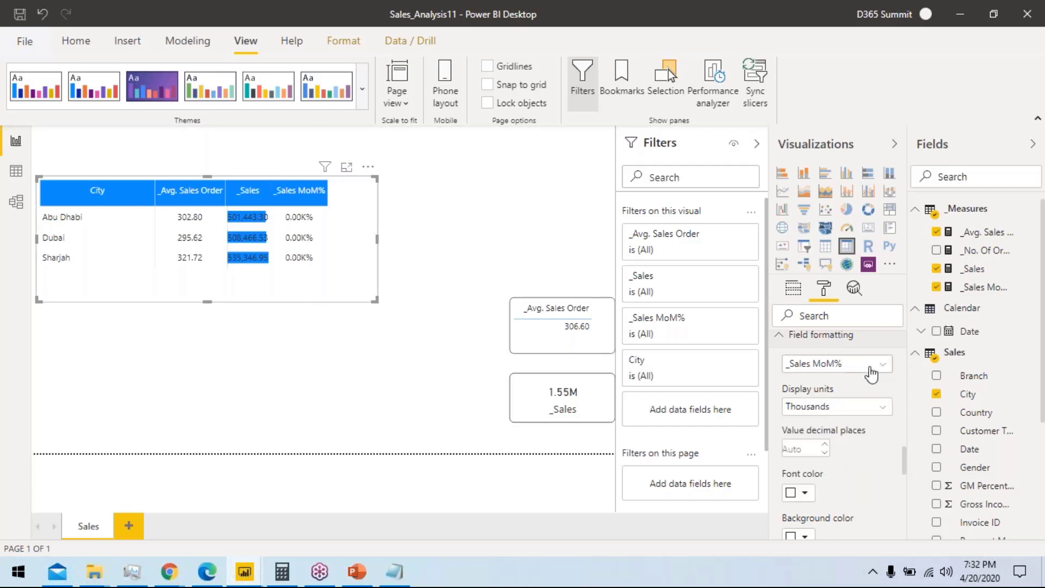
left_click(877, 417)
left_click(850, 423)
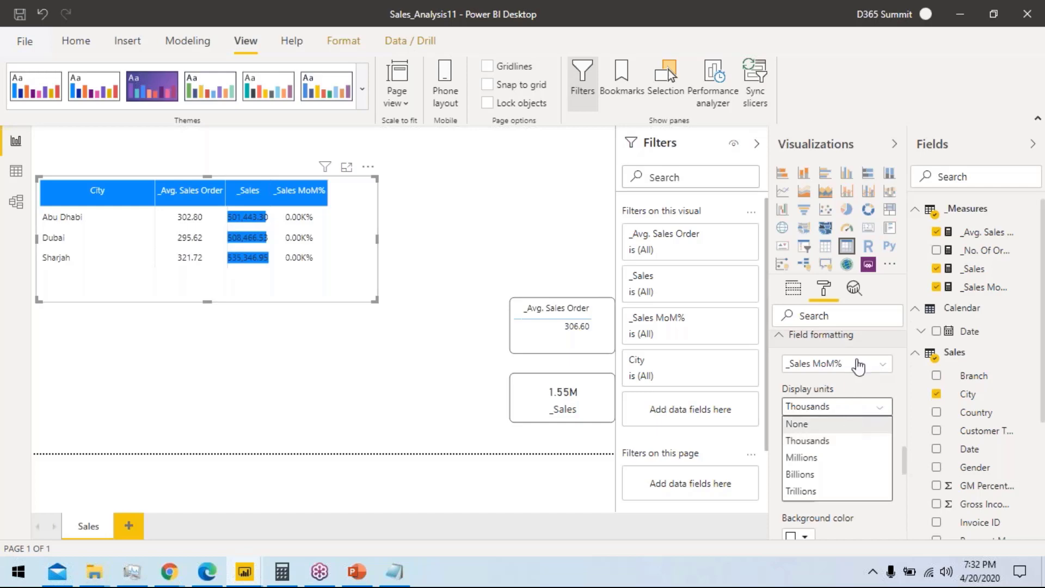
left_click(871, 408)
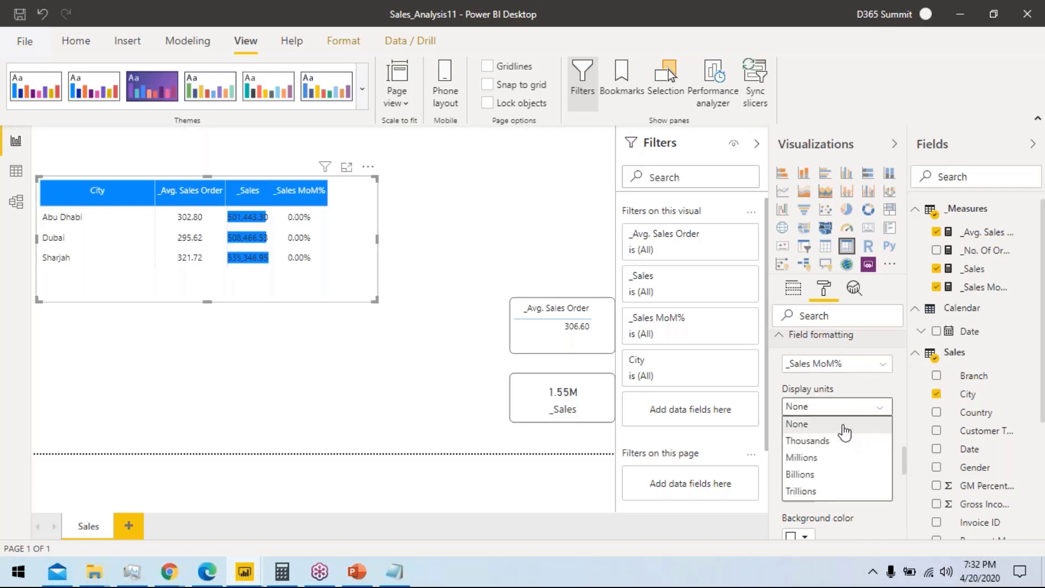
left_click(847, 424)
Step: Set the _Sales field's display units to Thousands and widen the _Sales column in the city matrix
left_click(863, 365)
left_click(849, 397)
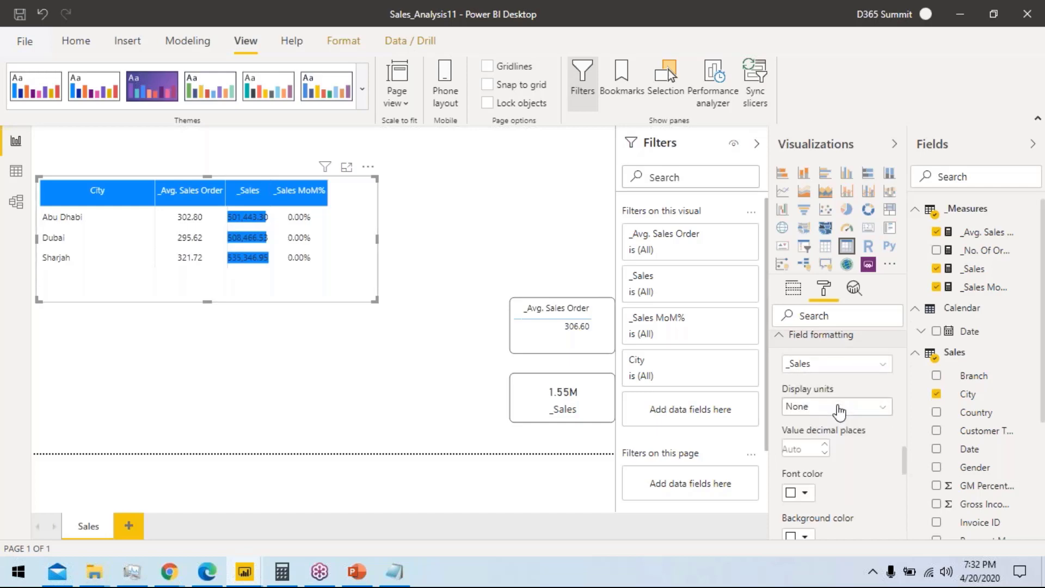
left_click(841, 407)
left_click(831, 445)
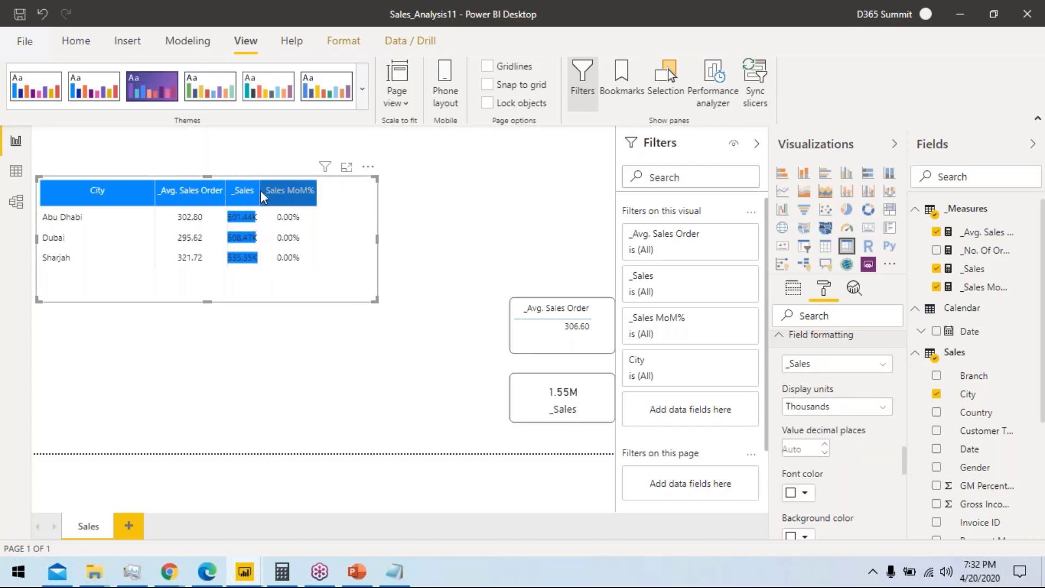
left_click_drag(260, 190, 284, 191)
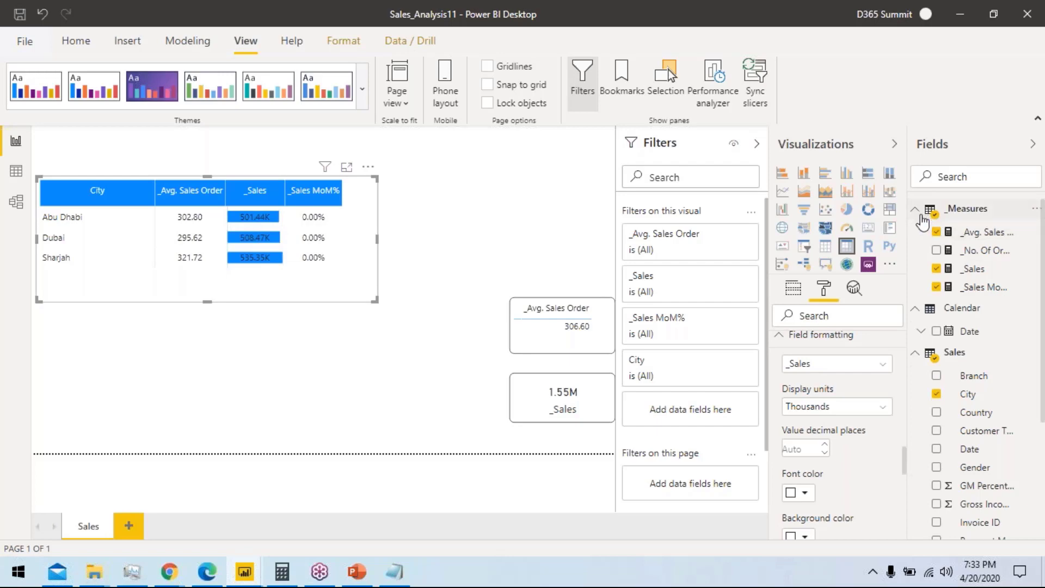
Step: Create a slicer on Year from the Calendar table's Date hierarchy, placed above the _Avg. Sales Order visual
left_click(920, 210)
left_click(924, 273)
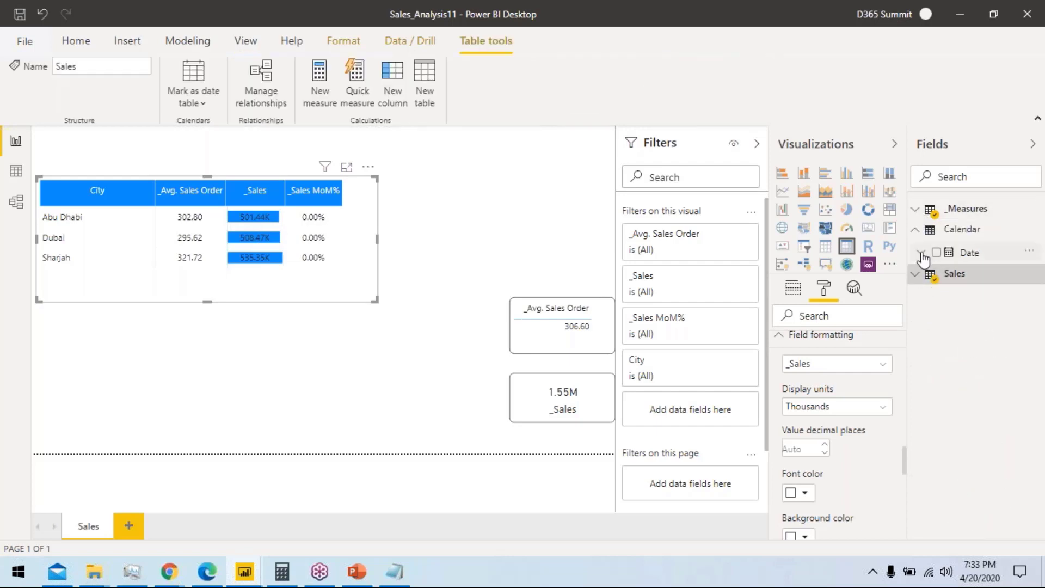
left_click(921, 252)
left_click(927, 271)
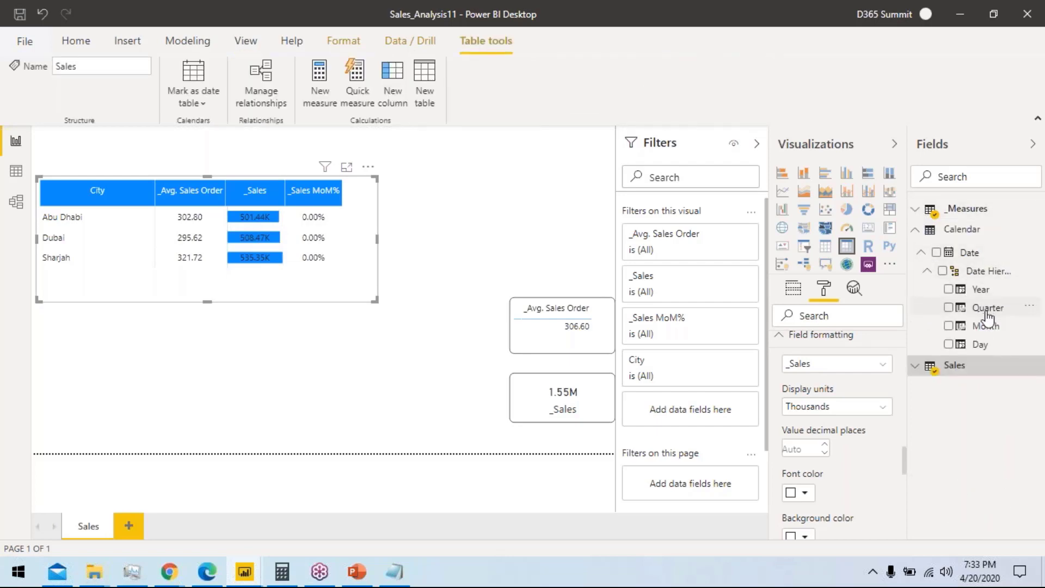
left_click_drag(979, 289, 511, 159)
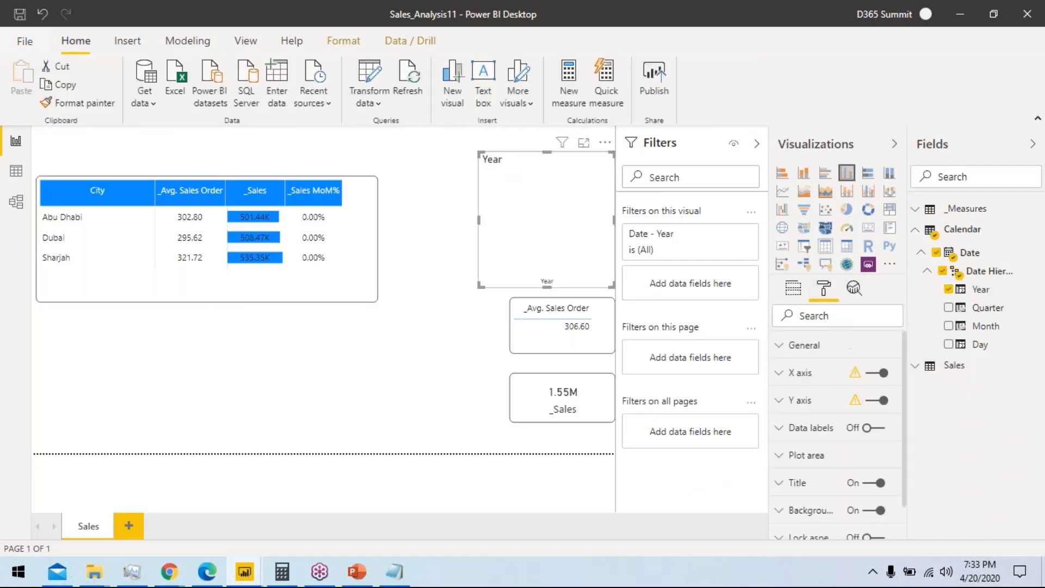
left_click(803, 245)
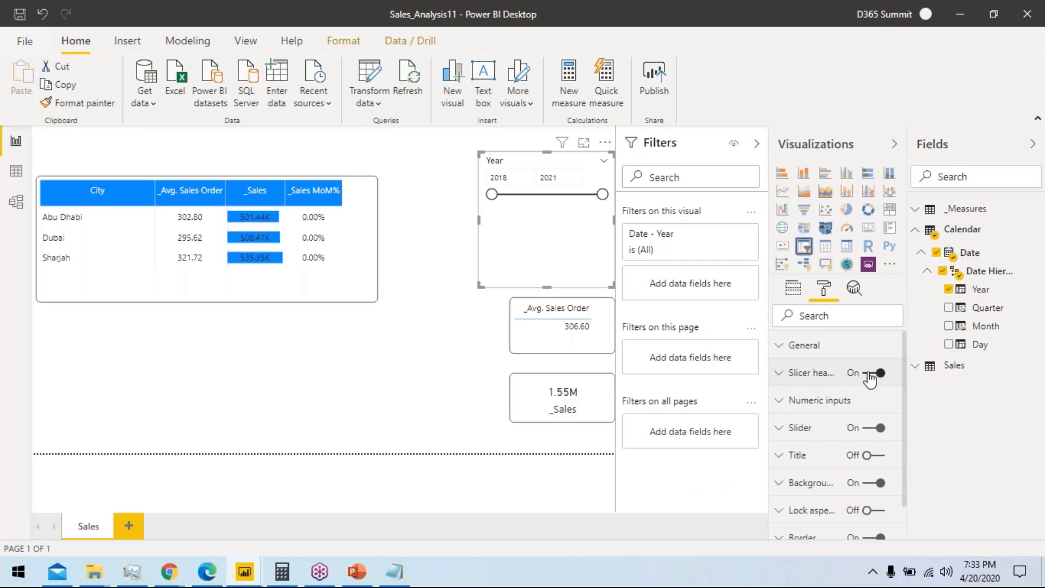
Step: Reduce the Year slicer's height and change its style to List
left_click_drag(613, 286, 606, 220)
left_click(605, 163)
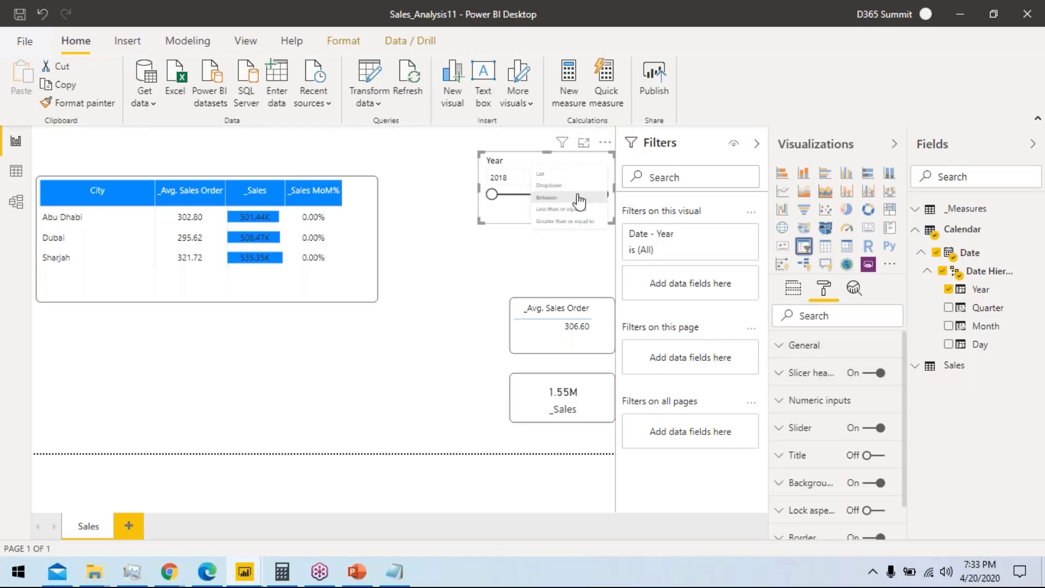
left_click(540, 174)
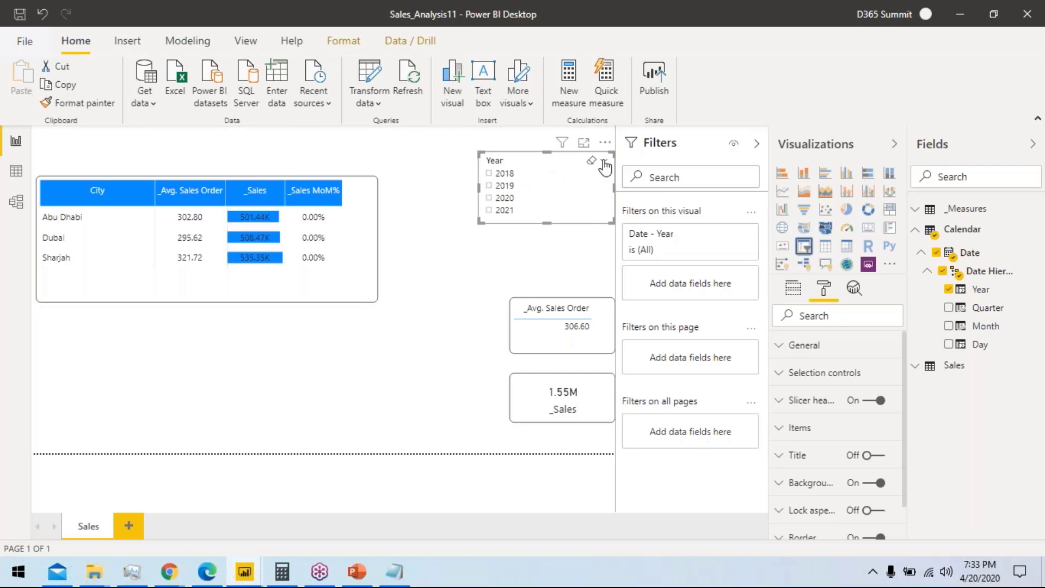
Step: Filter the report to 2020 with the Year slicer and move the slicer to the page's upper edge, closer to the matrix
left_click(497, 186)
left_click(523, 199)
left_click_drag(539, 182, 459, 157)
mouse_move(523, 197)
left_mouse_down()
mouse_move(523, 185)
mouse_move(537, 199)
left_mouse_up()
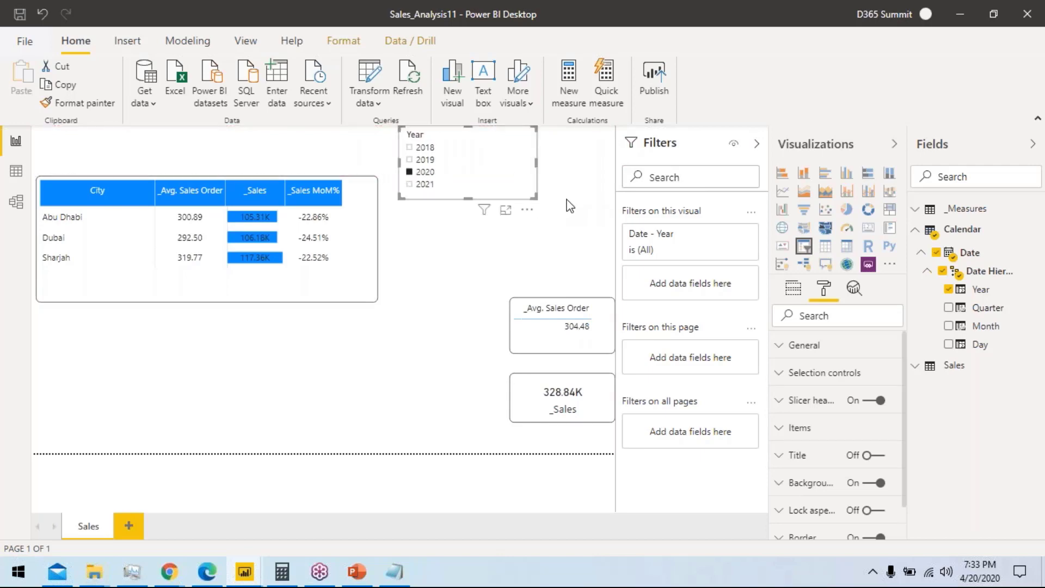
Step: Duplicate the Year slicer, place the copy beside the original, and narrow the original so both fit side by side
left_click(570, 205)
left_click(523, 186)
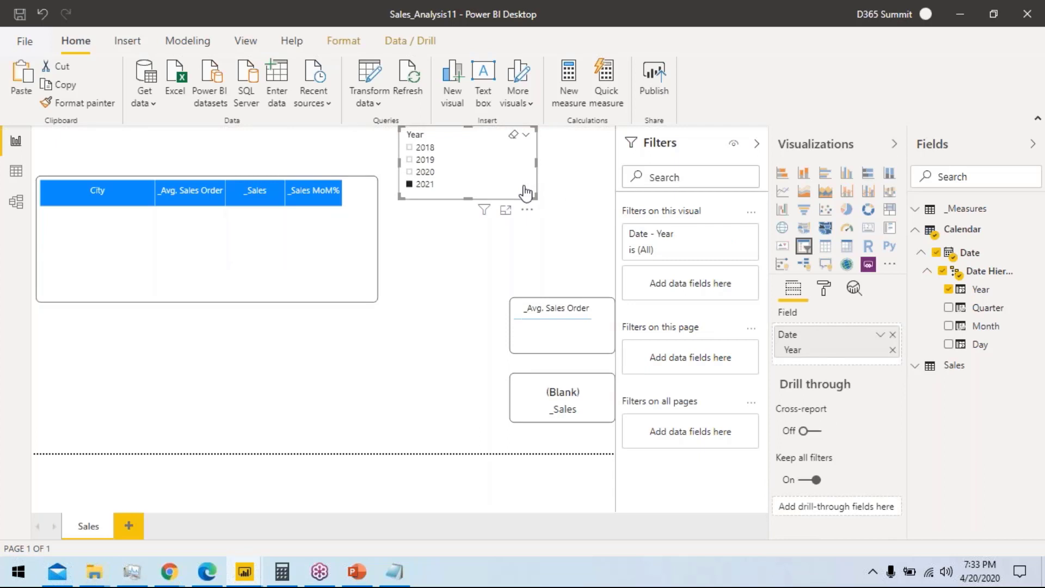
key("ctrl+c")
key("ctrl+v")
left_click_drag(522, 191, 594, 186)
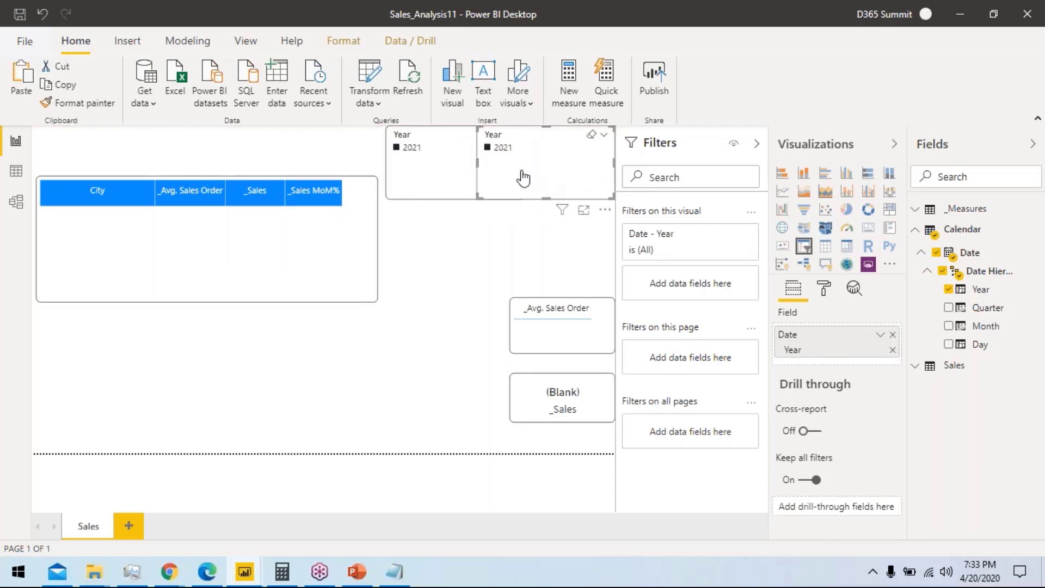
left_click(457, 188)
left_click_drag(523, 162, 475, 161)
Step: Replace the copied slicer's Year field with Month from the Date hierarchy, and filter the report to March 2020
left_click(571, 190)
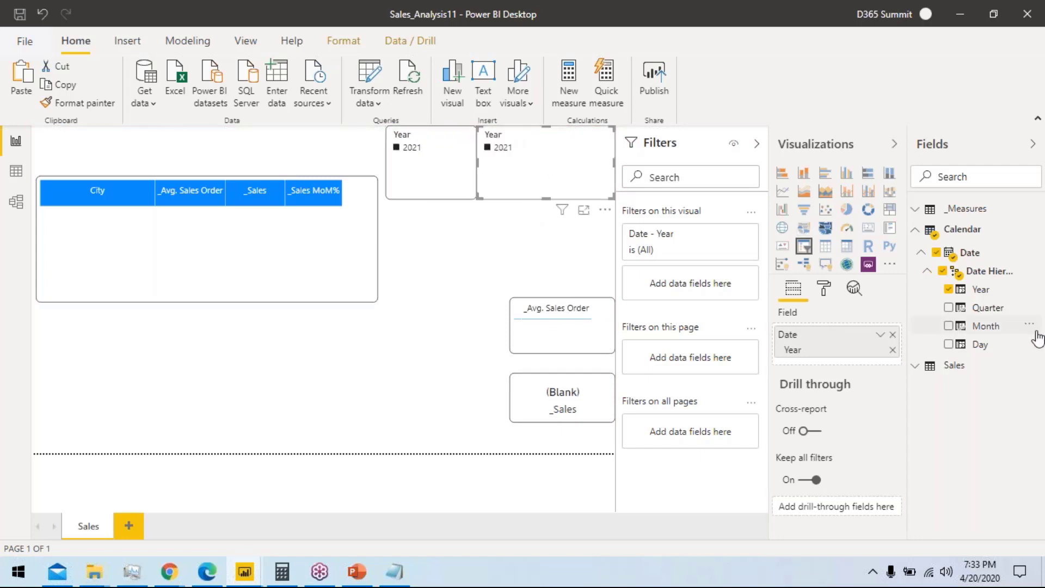
left_click_drag(974, 327, 880, 338)
left_click(892, 374)
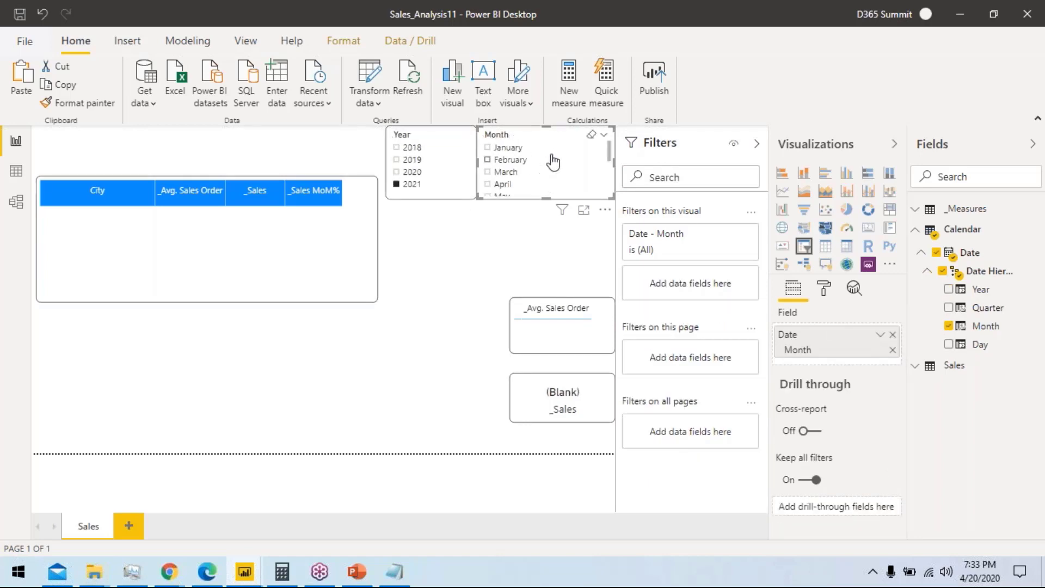
left_click(503, 184)
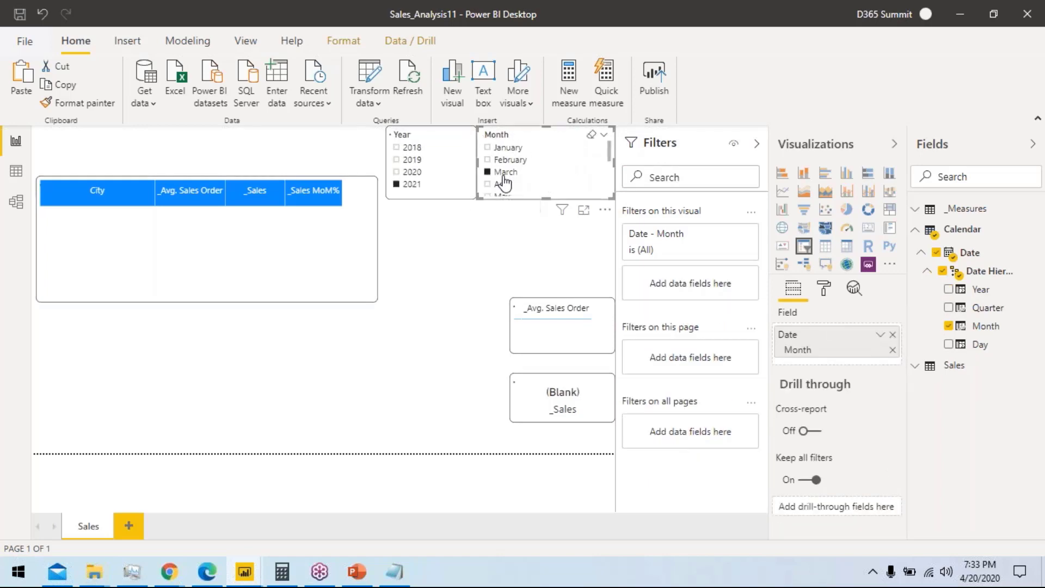
left_click(413, 172)
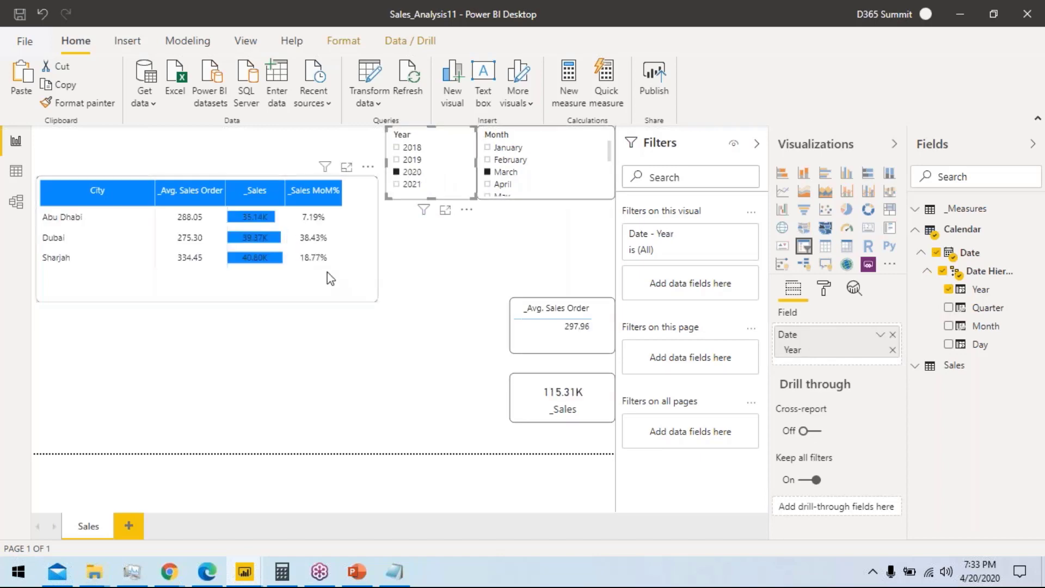
Step: Choose _Sales MoM% as the field for conditional formatting in the city matrix
left_click(369, 208)
left_click(824, 289)
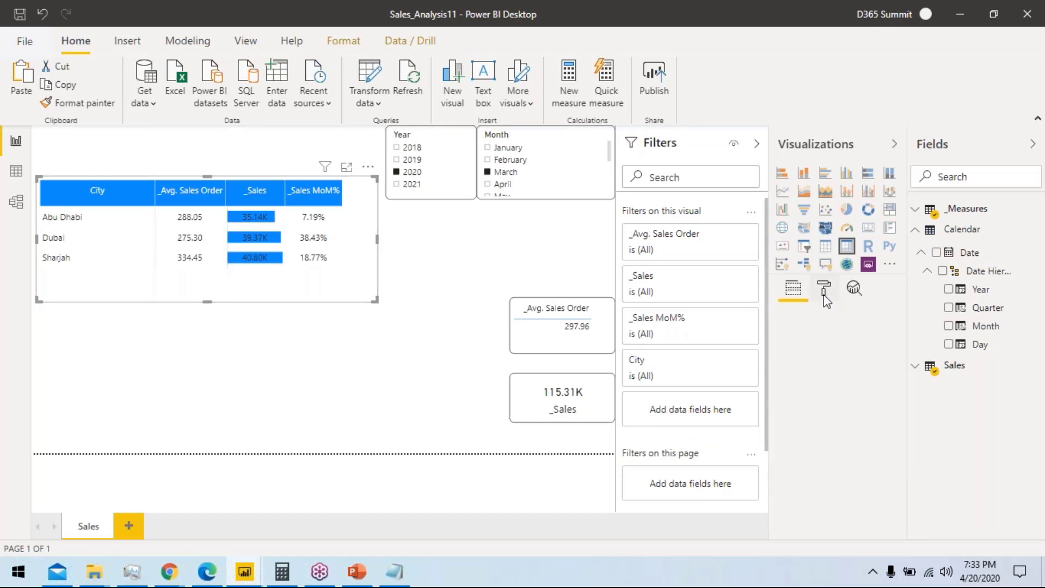
scroll(854, 428, "down", 3)
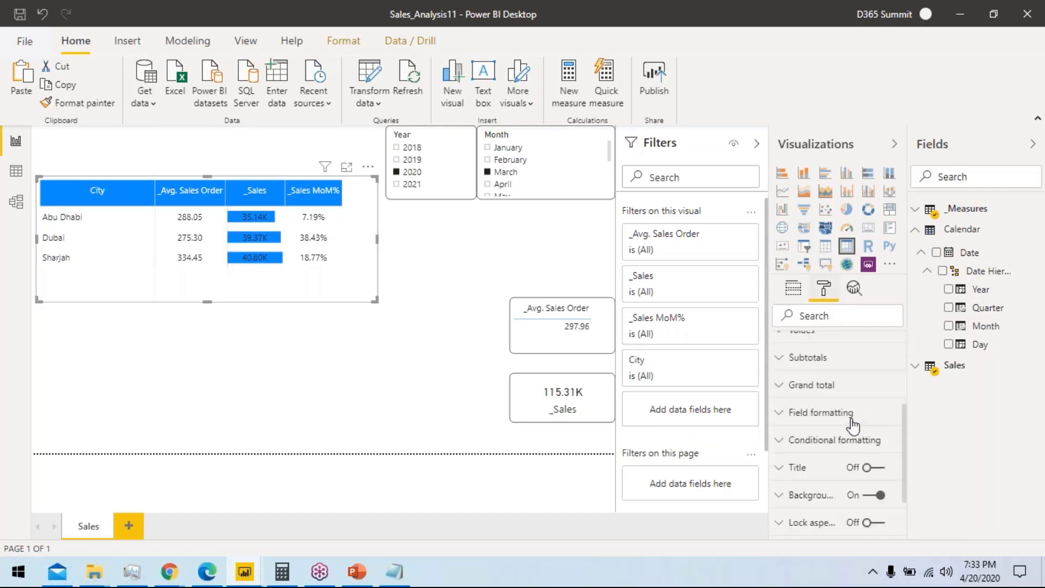
left_click(855, 437)
scroll(854, 437, "down", 3)
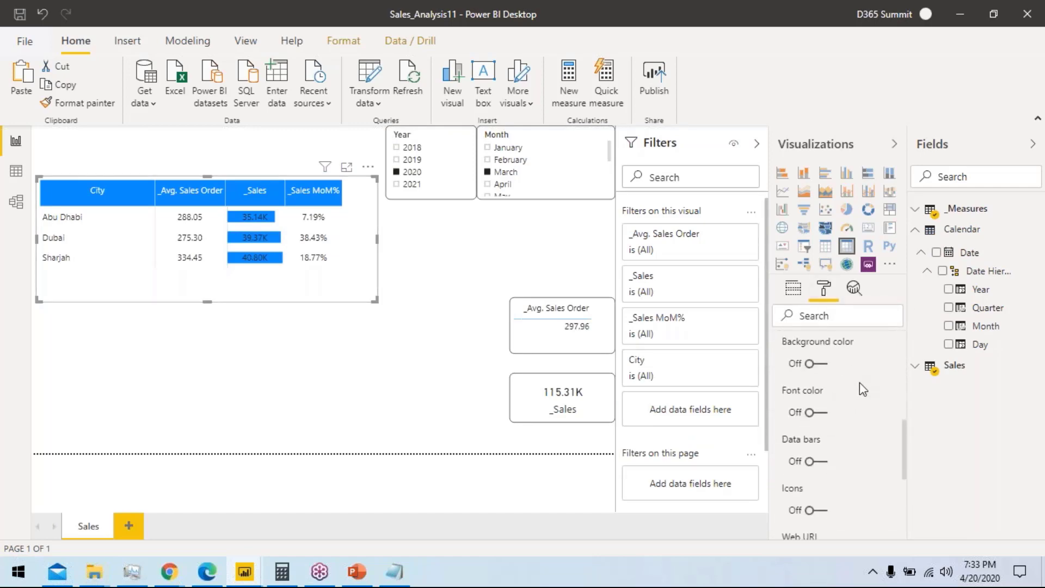
scroll(863, 386, "up", 3)
left_click(871, 392)
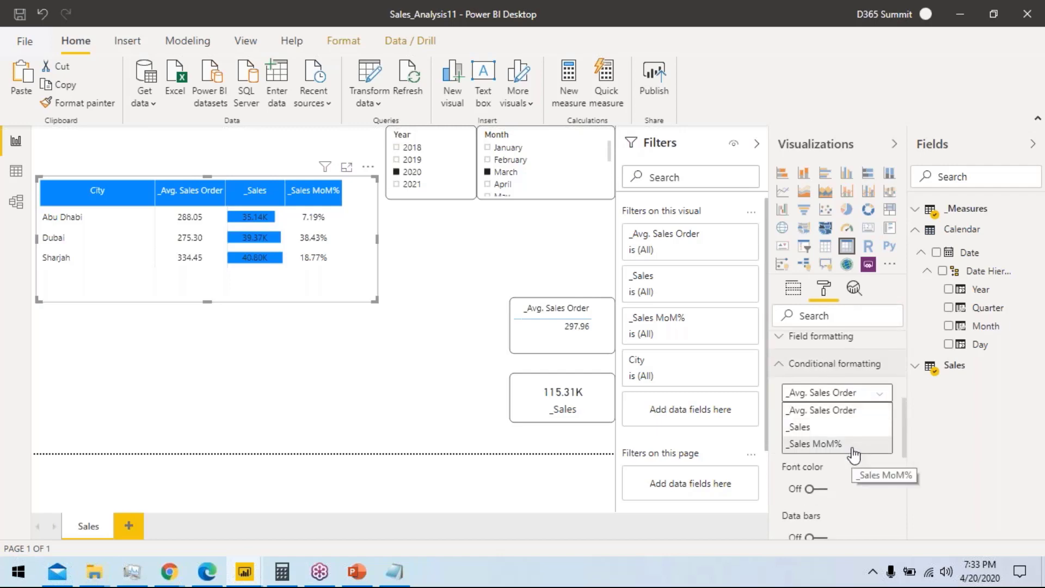
left_click(854, 447)
Step: Turn on conditional formatting icons for _Sales MoM% and open their advanced rule settings
left_click(831, 370)
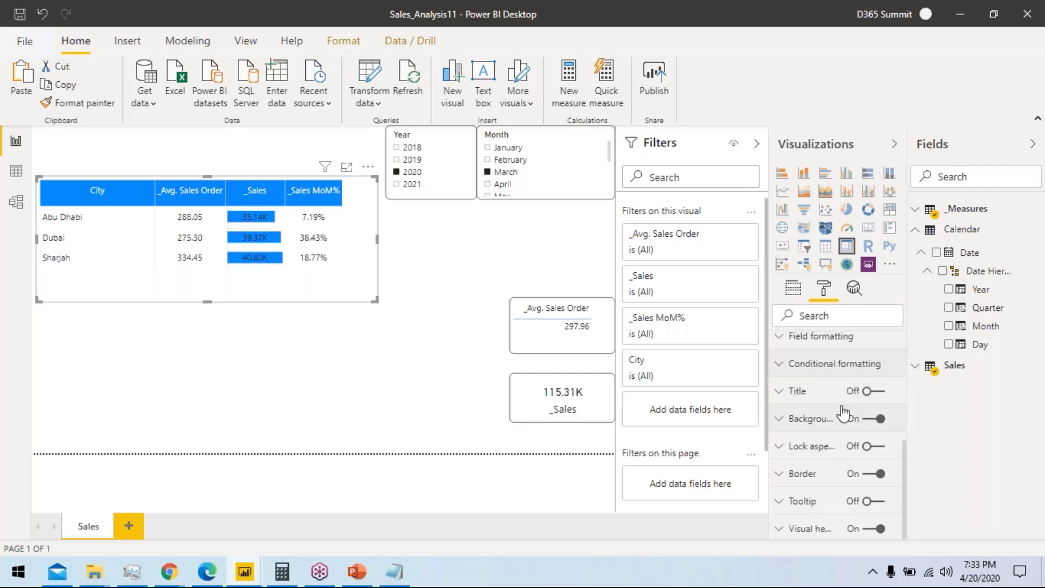
left_click(819, 374)
scroll(846, 442, "down", 2)
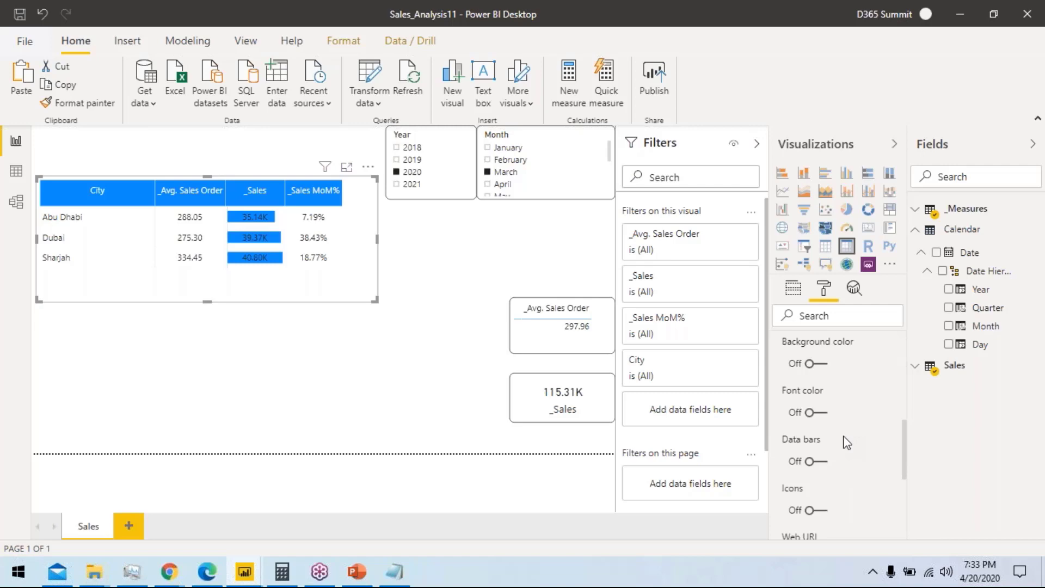
scroll(844, 436, "down", 4)
scroll(834, 410, "up", 2)
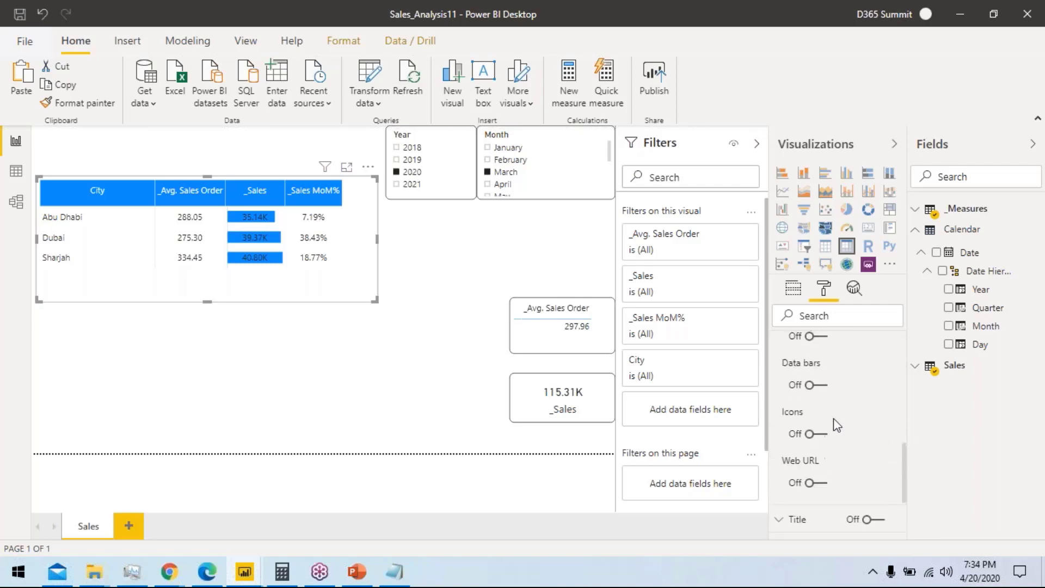
left_click(819, 433)
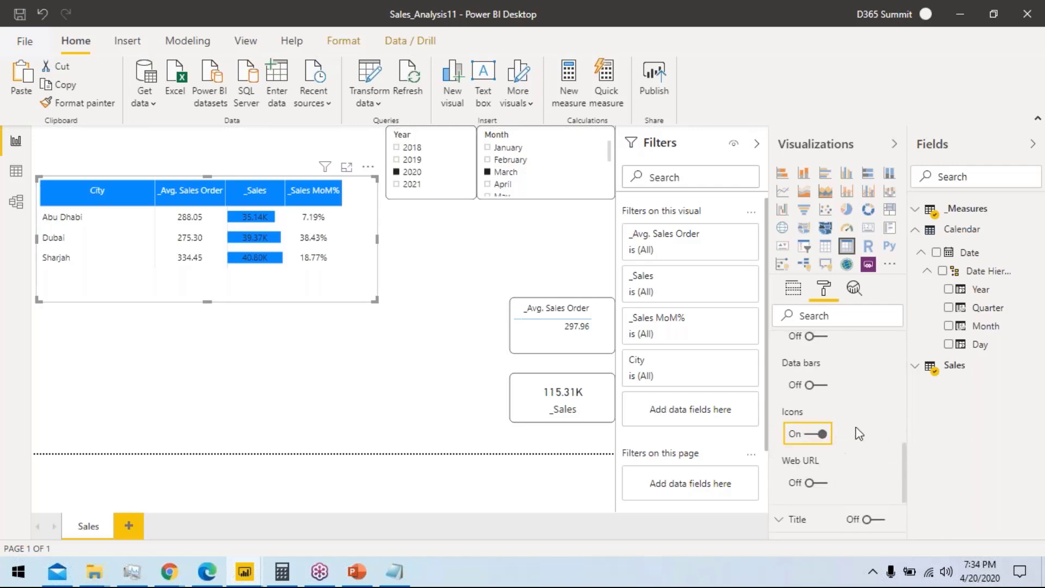
left_click(870, 461)
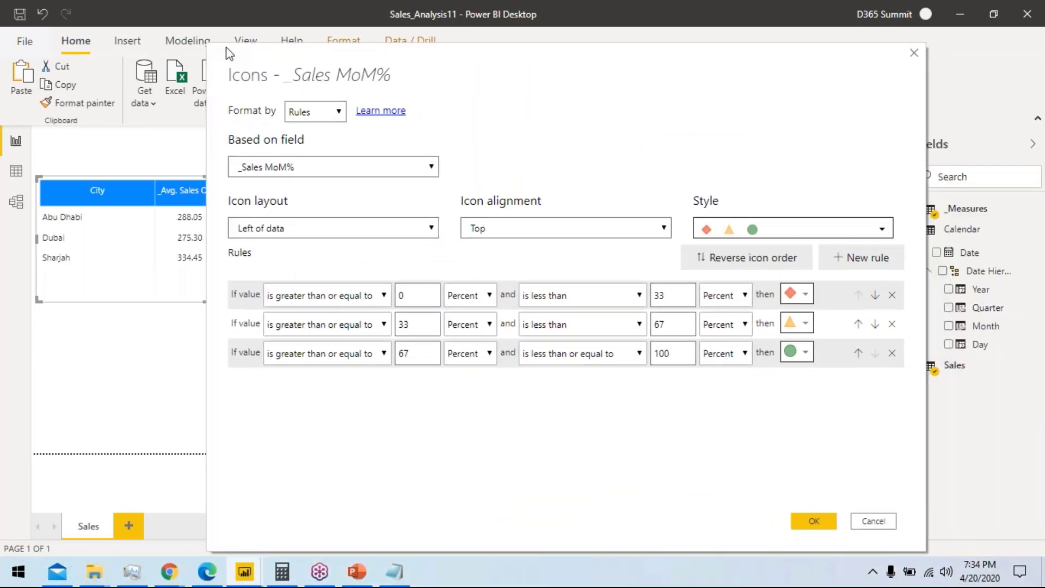
Step: Set the icon alignment to Middle and keep the icon layout as Left of data
left_click(510, 217)
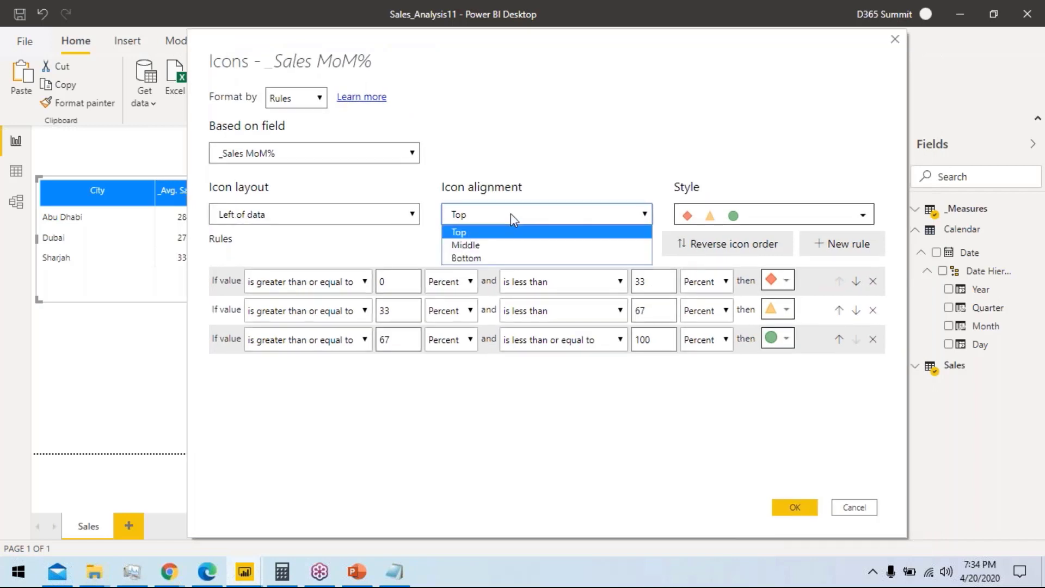
left_click(474, 249)
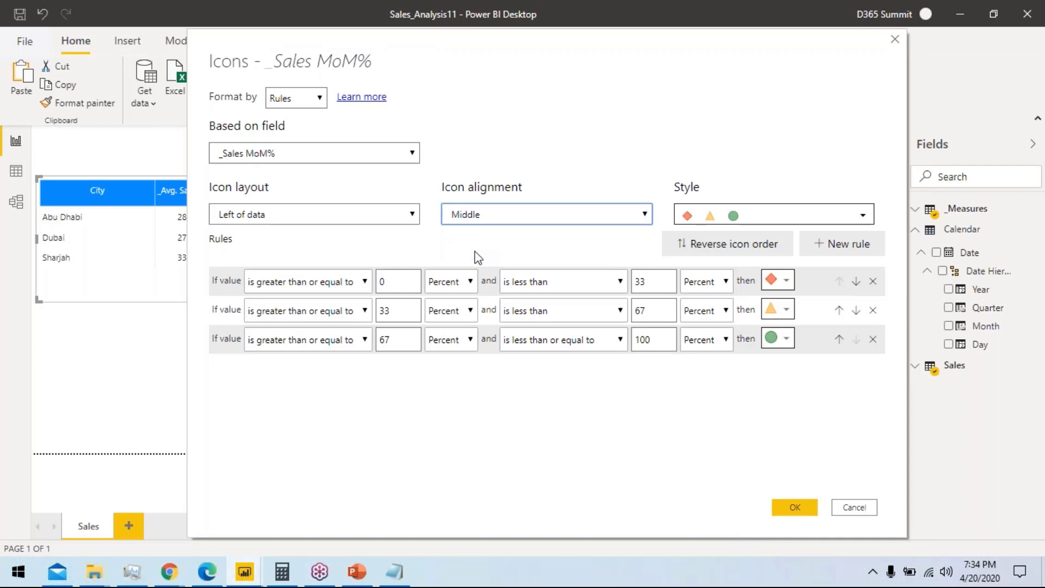
left_click(383, 217)
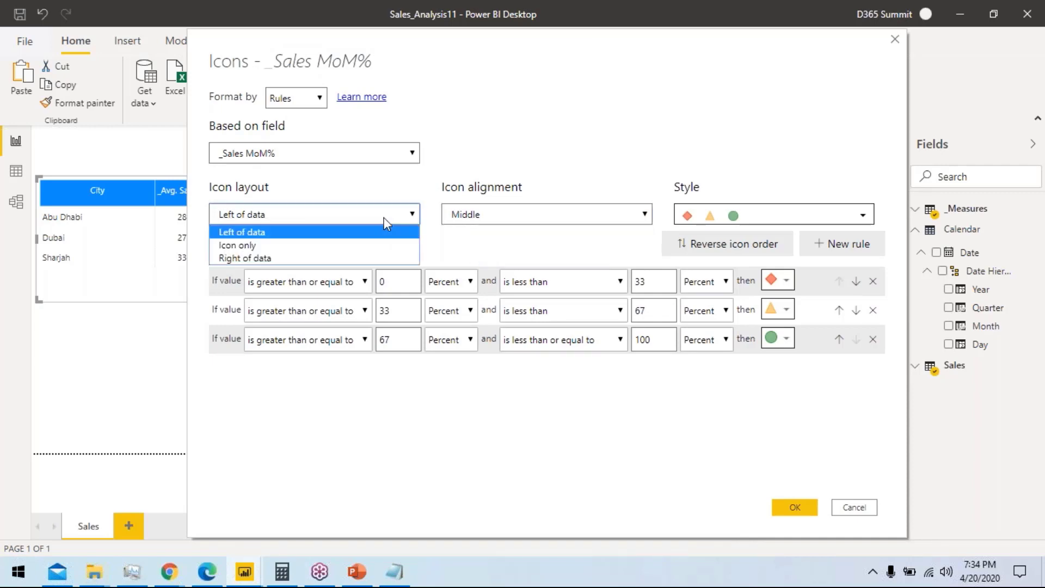
left_click(384, 217)
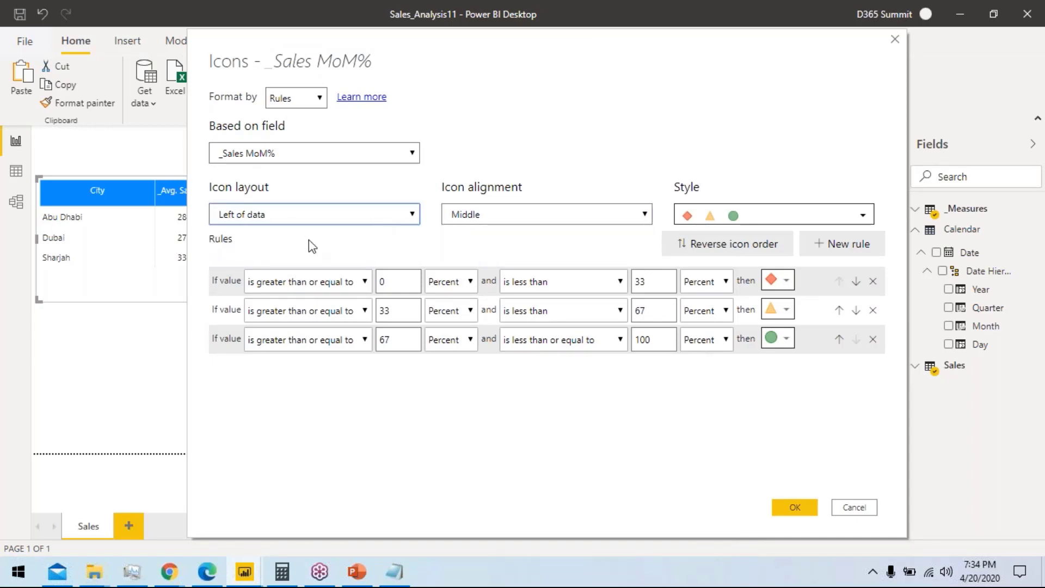
Step: Set the units of the icon rules' limits to Number, covering both limits of the first rule and the upper limits of the other two
left_click(450, 282)
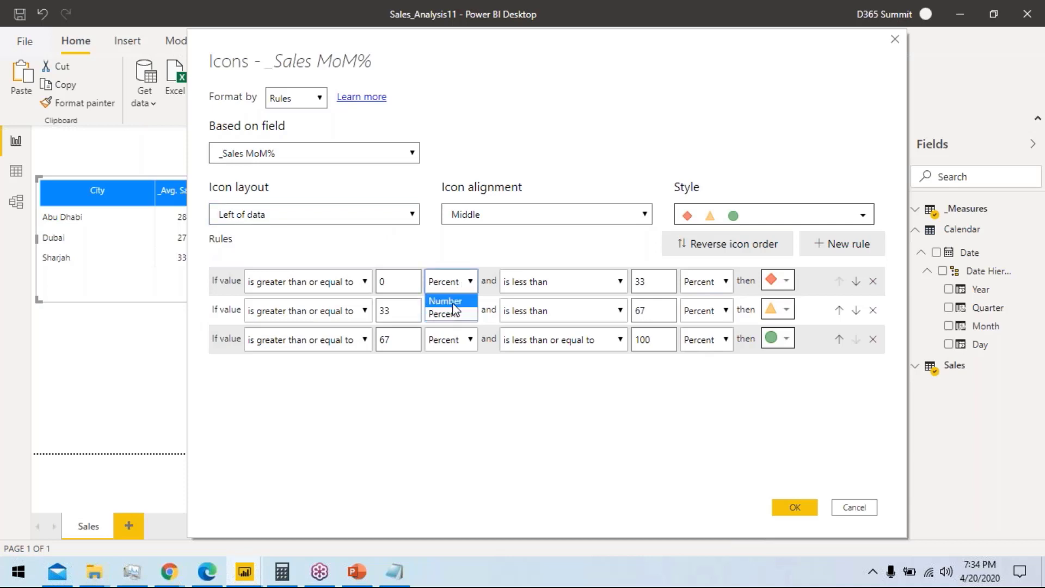
left_click(444, 298)
left_click(708, 282)
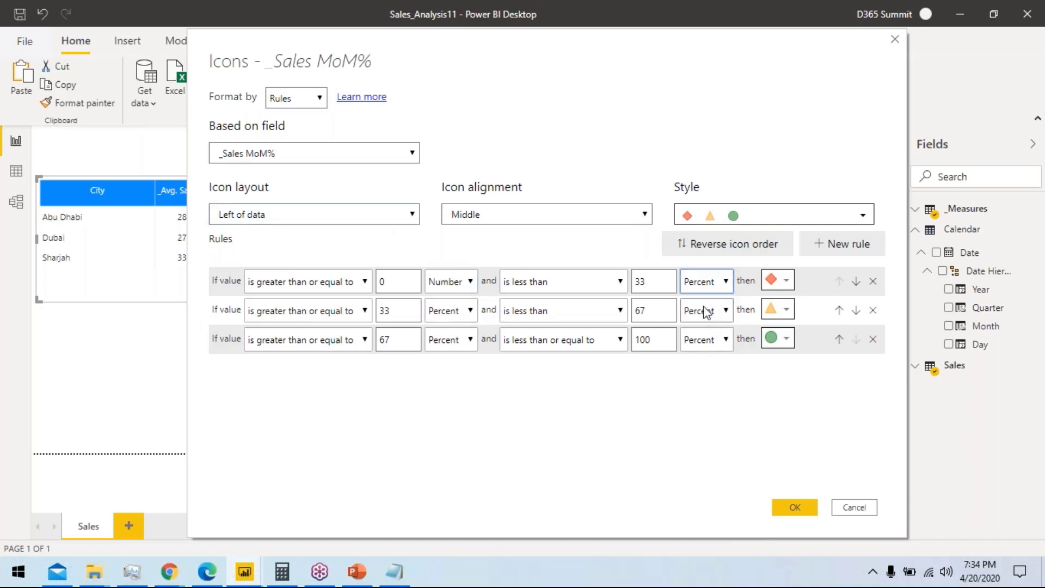
left_click(699, 301)
left_click(706, 310)
left_click(705, 328)
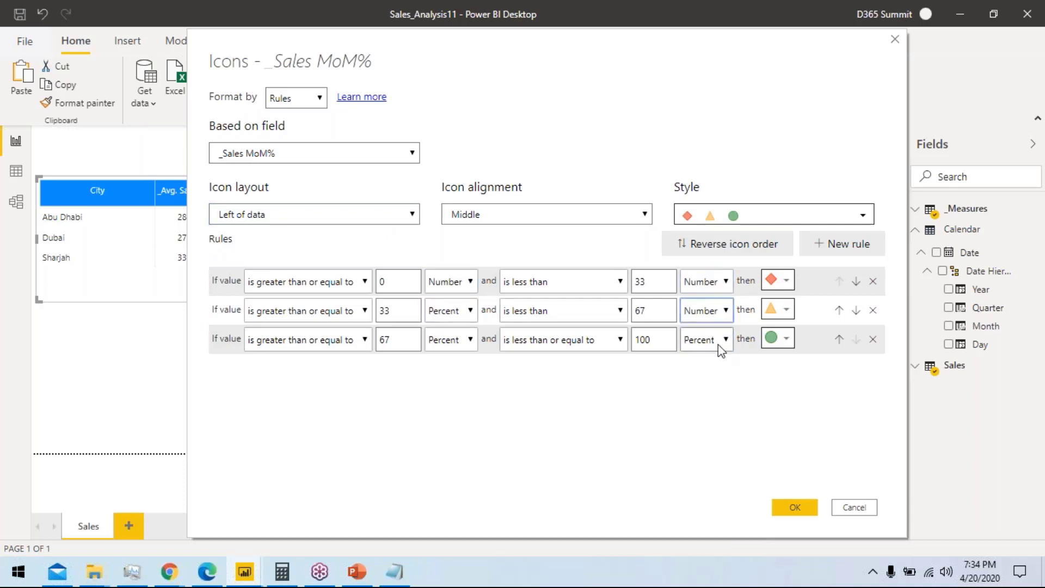
left_click(719, 342)
left_click(700, 359)
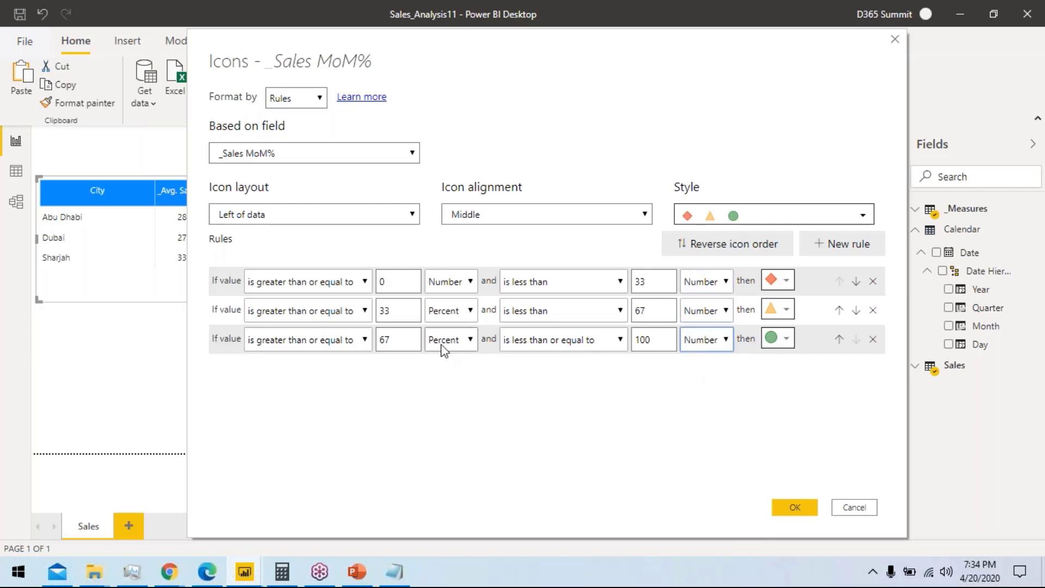
left_click(451, 310)
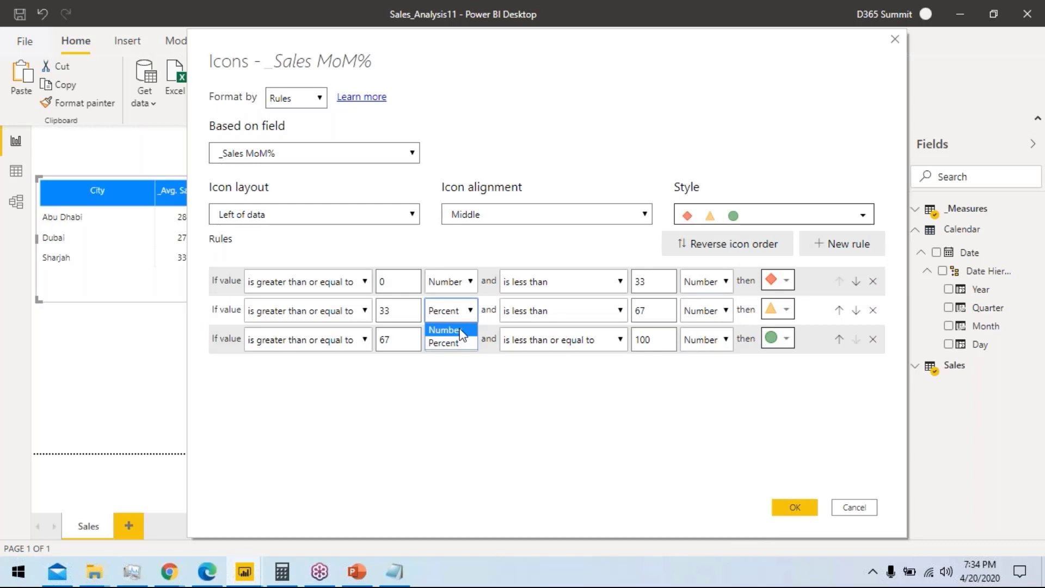
Step: Set the _Sales MoM% icon rules to Number, with the red rule from -100 to below 0.05 and the yellow rule starting at 0.05
left_click(461, 330)
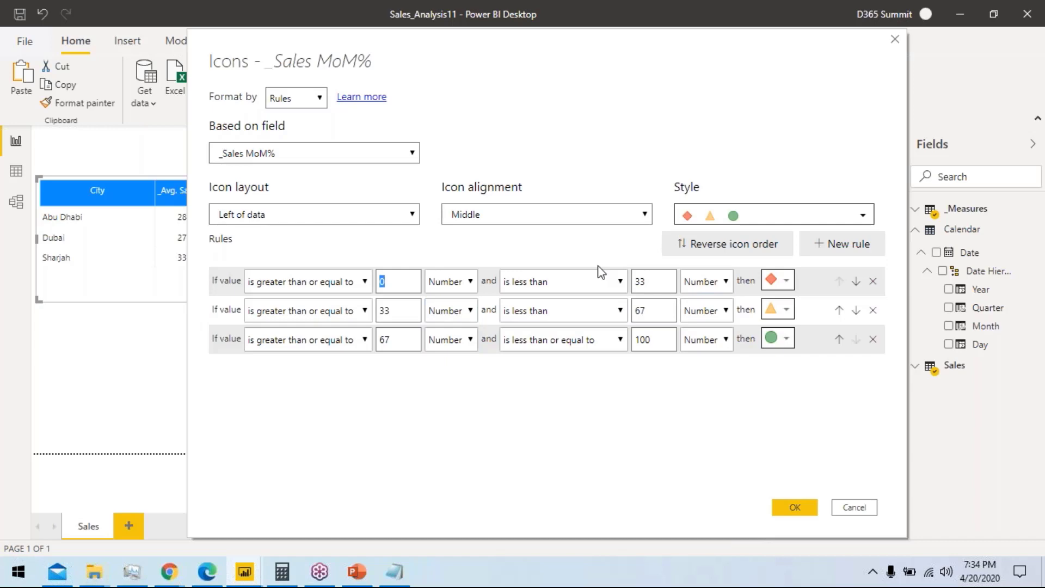
type("-100")
key("Tab")
key("Tab")
key("Tab")
type("0")
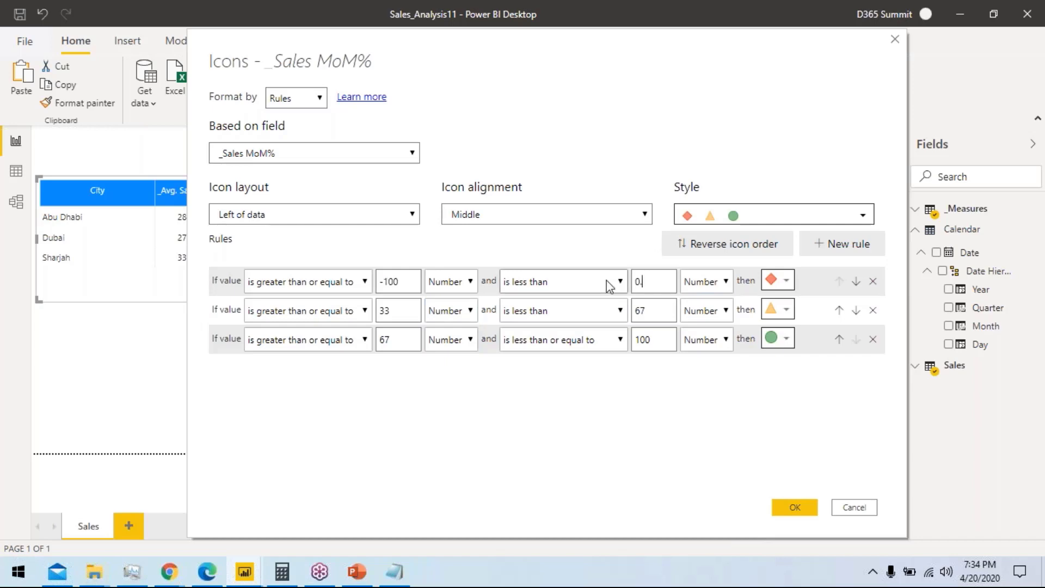
type(".05")
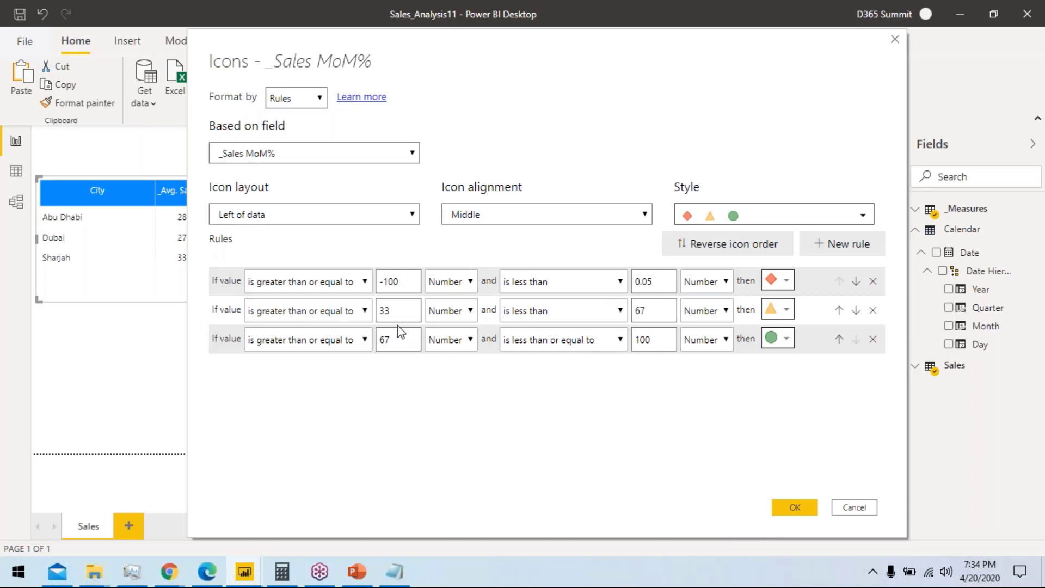
double_click(398, 322)
type("0.05")
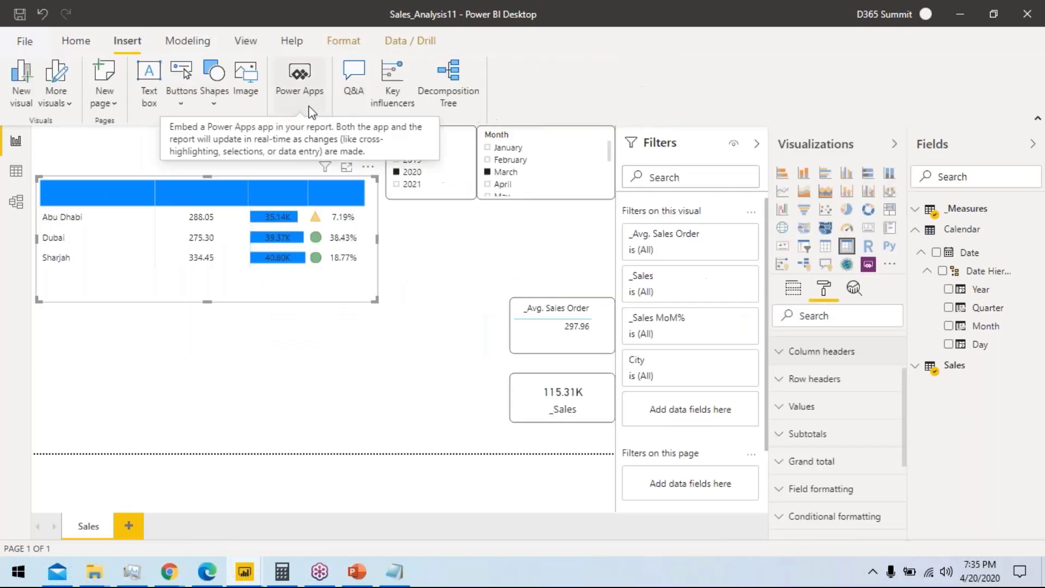
Step: Insert the Basket image from the Logo folder and place it just below the city matrix
left_click(237, 100)
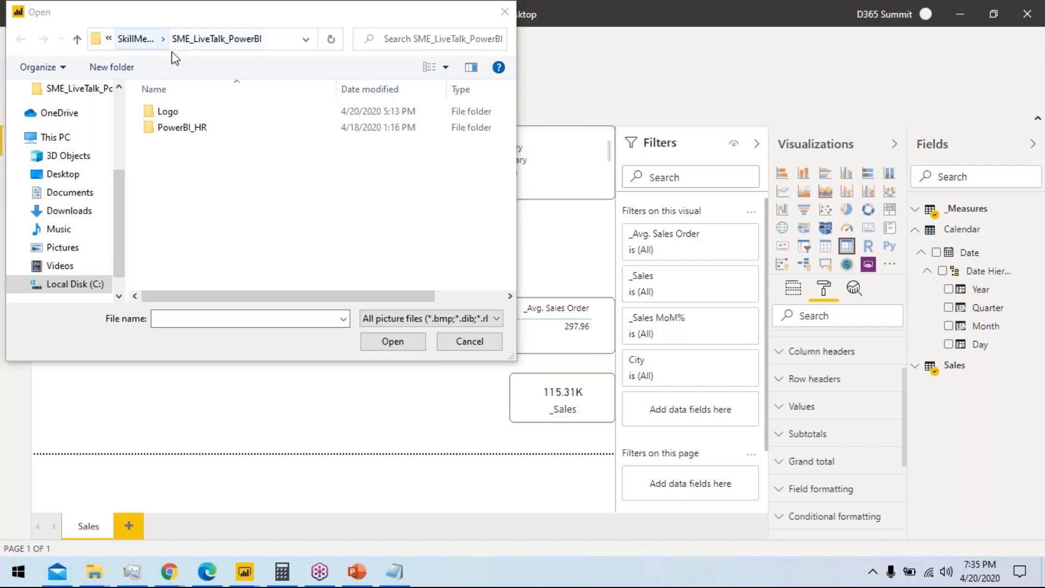
double_click(167, 111)
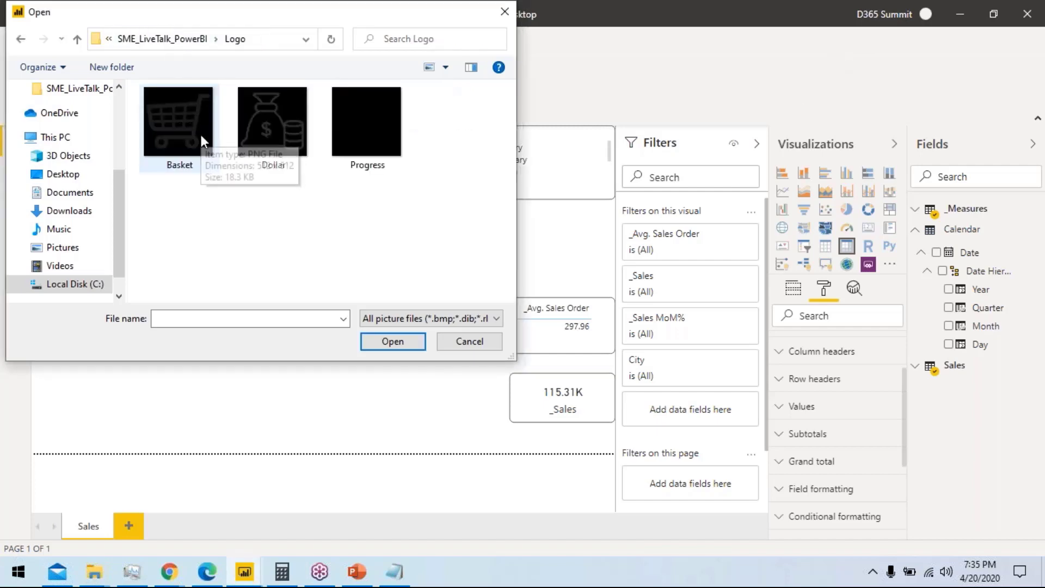
left_click(200, 132)
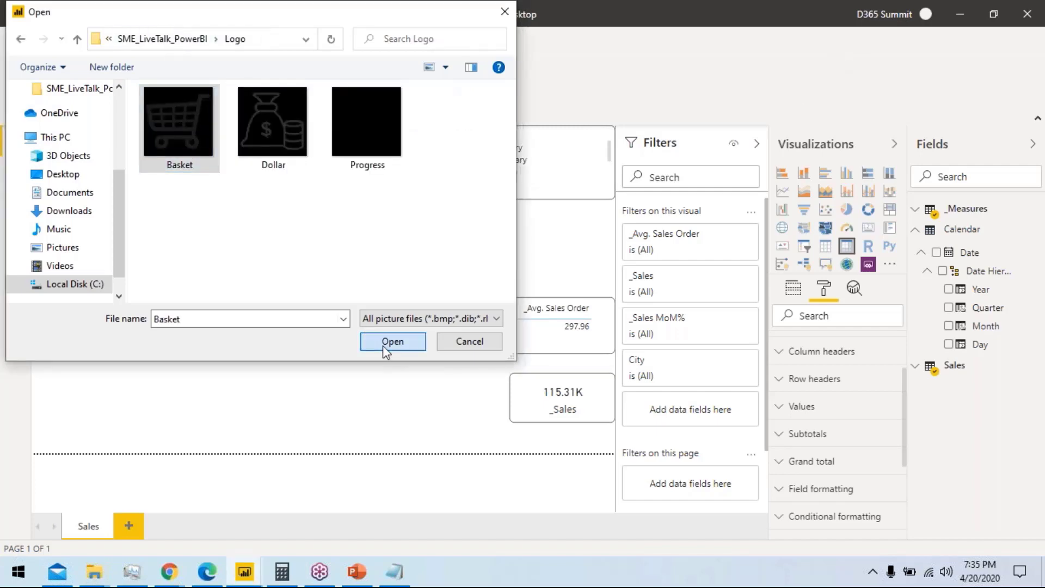
left_click(384, 344)
left_click_drag(427, 291, 157, 381)
Step: Insert the Dollar image and place it beside the shopping cart image, below the matrix
left_click(247, 91)
left_click(282, 121)
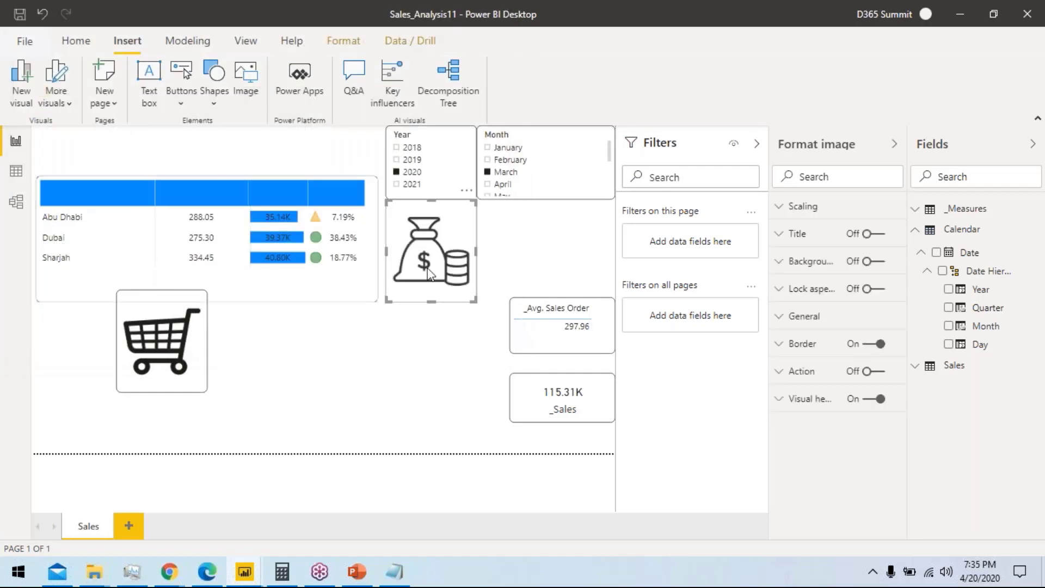
left_click_drag(416, 256, 260, 361)
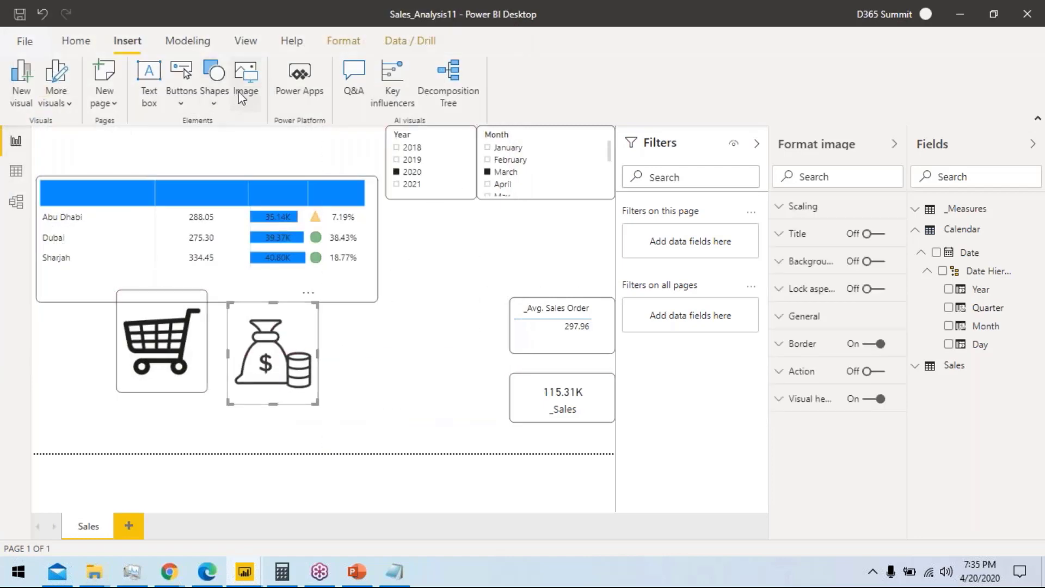
Step: Insert the Progress image and place it between the money bag image and the _Avg. Sales Order visual
left_click(257, 109)
left_click(377, 136)
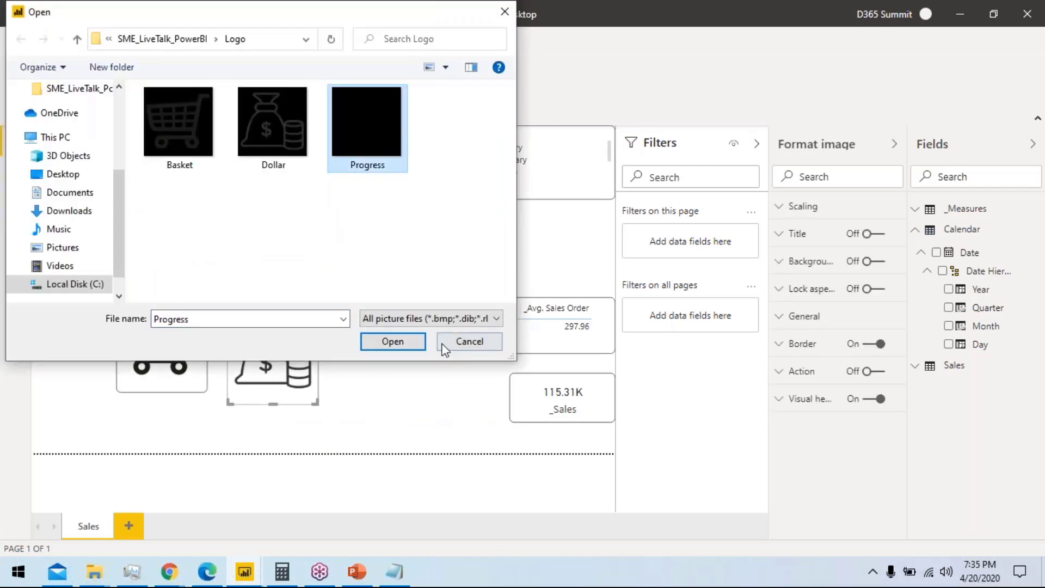
left_click(409, 347)
left_click_drag(427, 305, 419, 404)
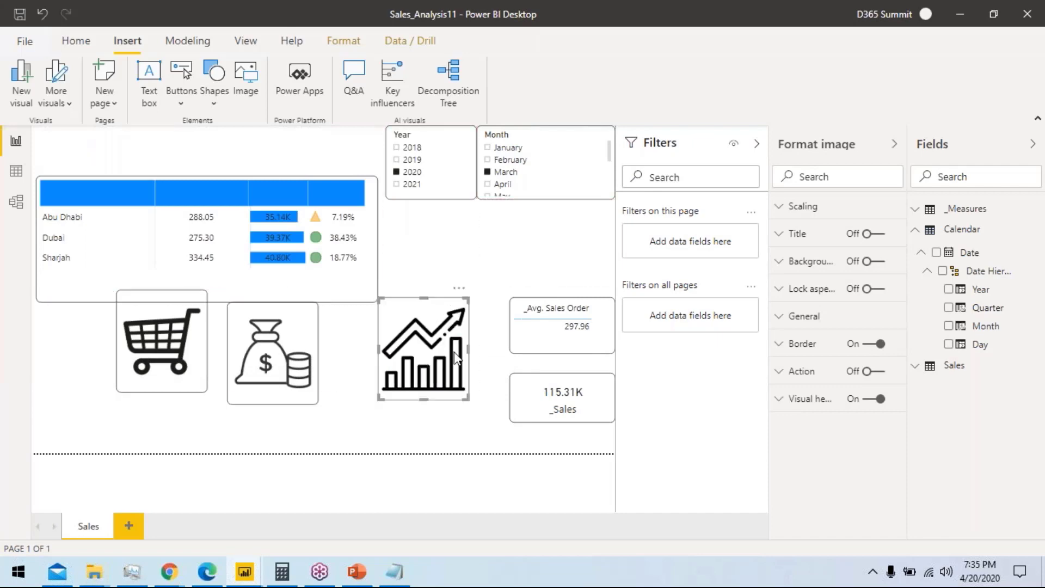
Step: Resize the shopping cart image to a width of 70 and a height of 70
left_click(161, 341)
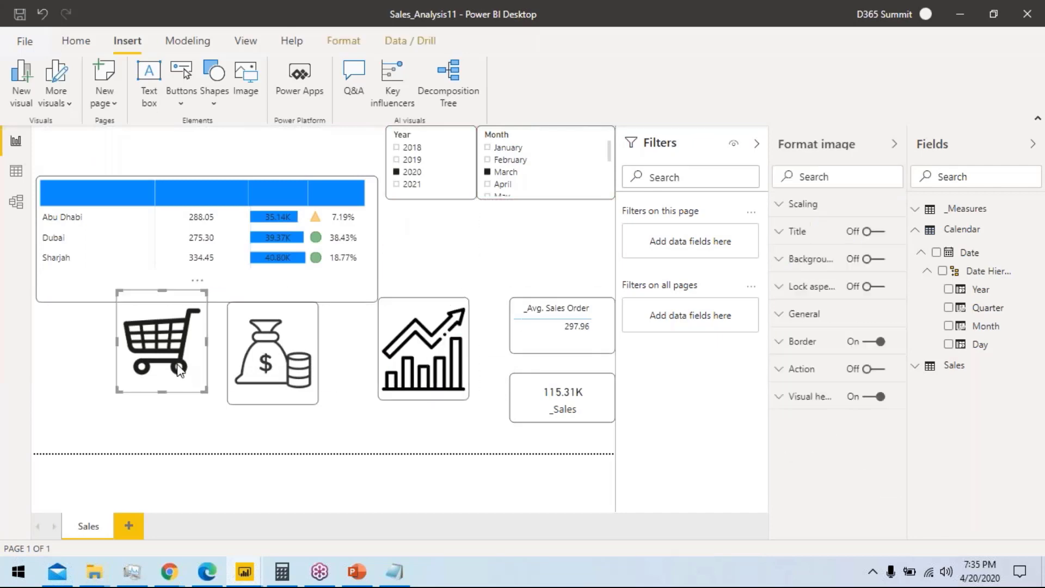
left_click(820, 317)
double_click(831, 455)
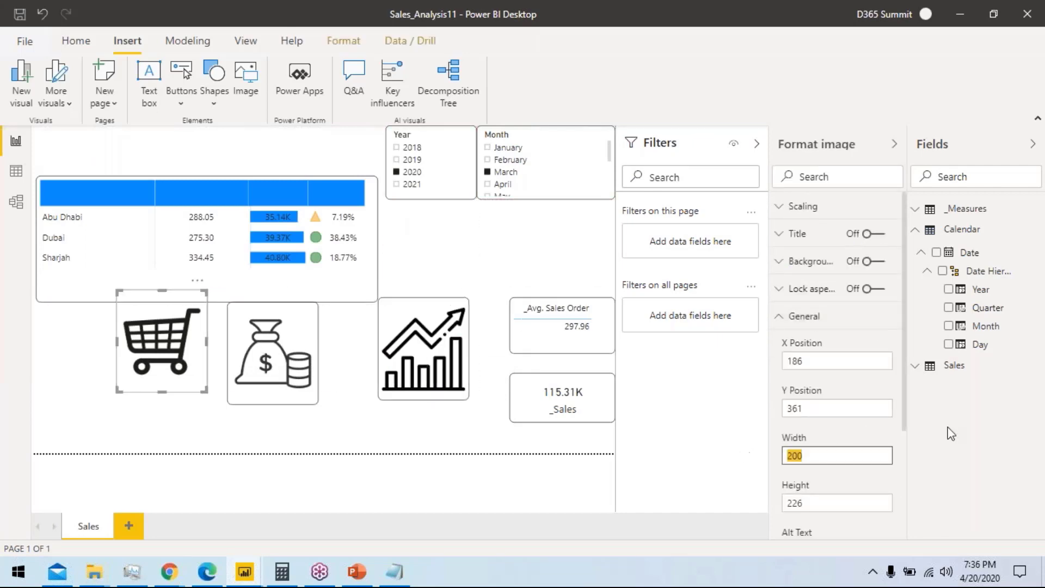
key("Tab")
type("8")
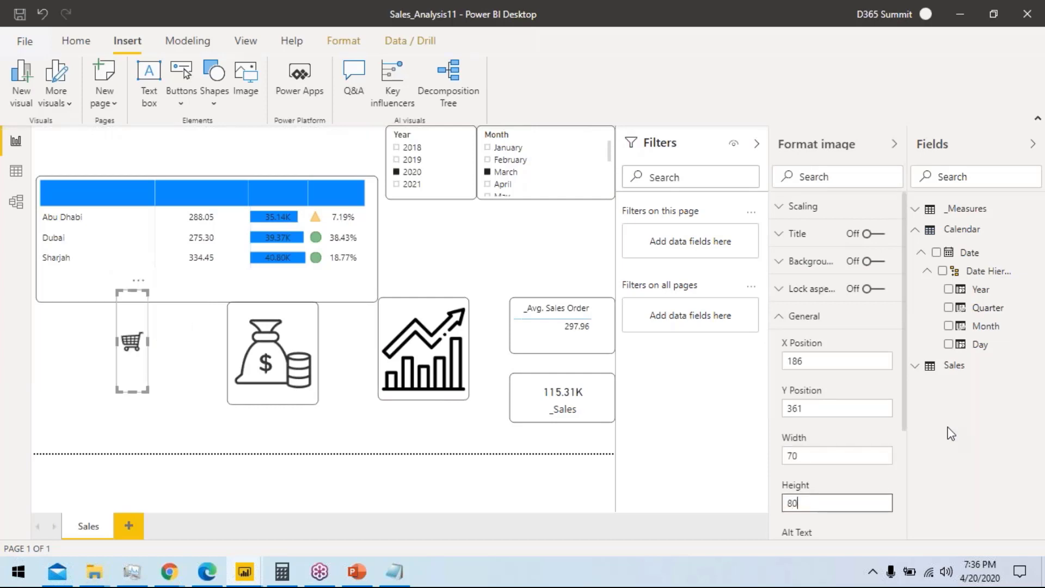
type("0")
key("BackSpace")
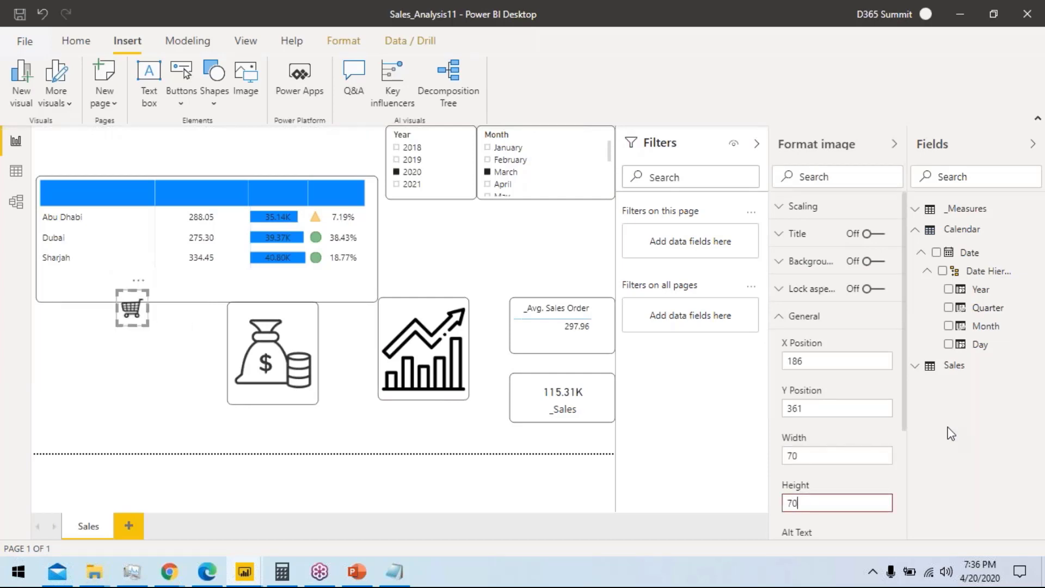
key("Tab")
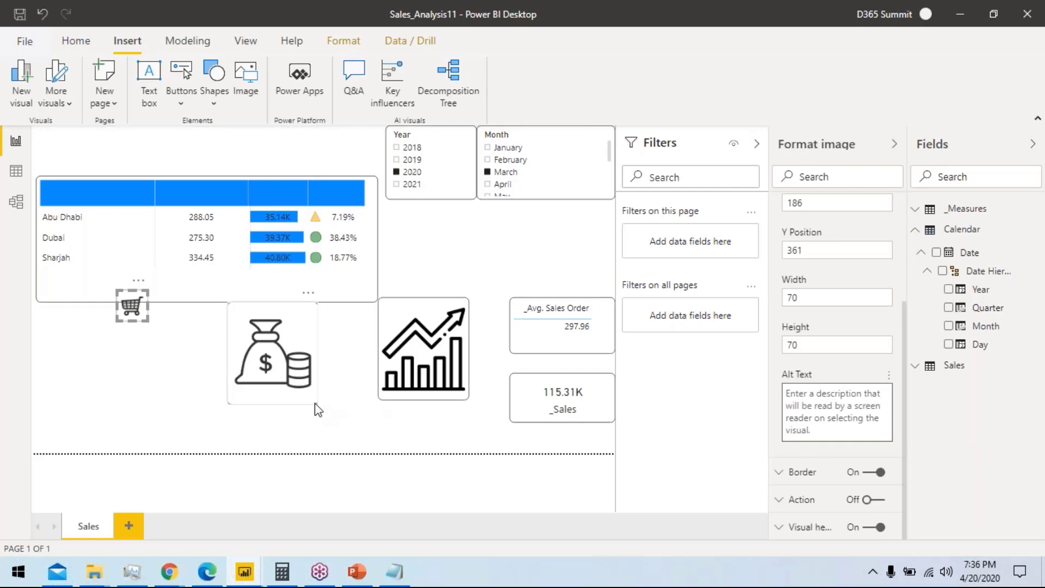
Step: Resize the money bag image to a width of 70 and the same height as the shopping cart image
left_click(314, 402)
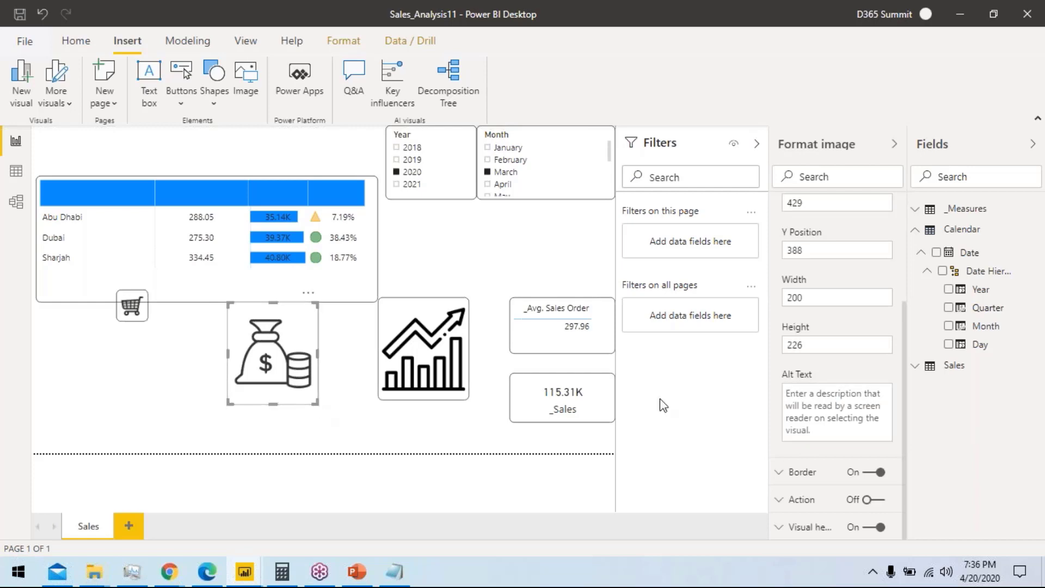
left_click(824, 298)
key("Tab")
type("80")
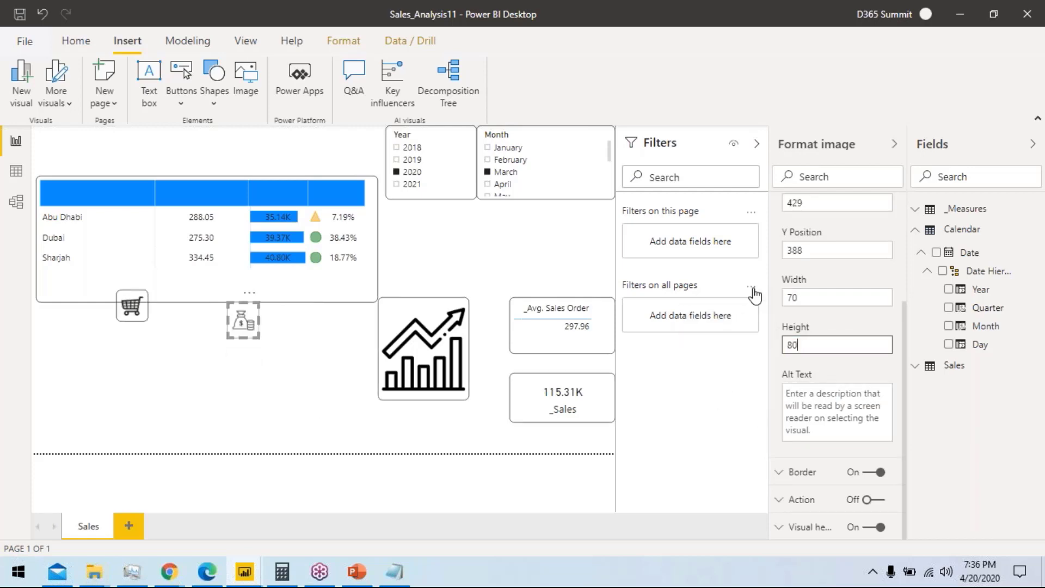
Step: Resize the growth chart image to a width of 70 and a height of 70
left_click(436, 326)
left_click(832, 297)
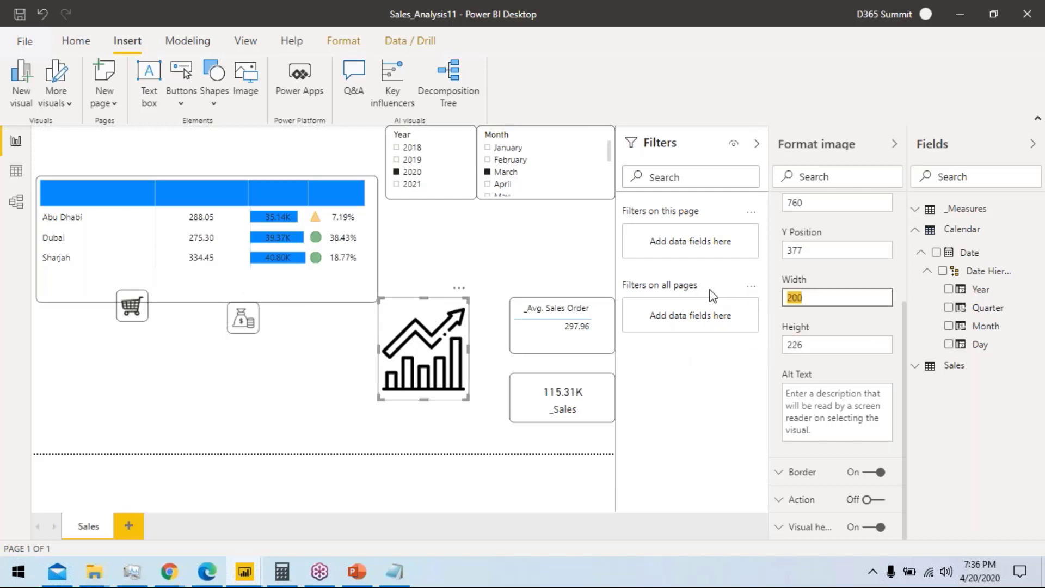
type("70")
key("Tab")
type("0")
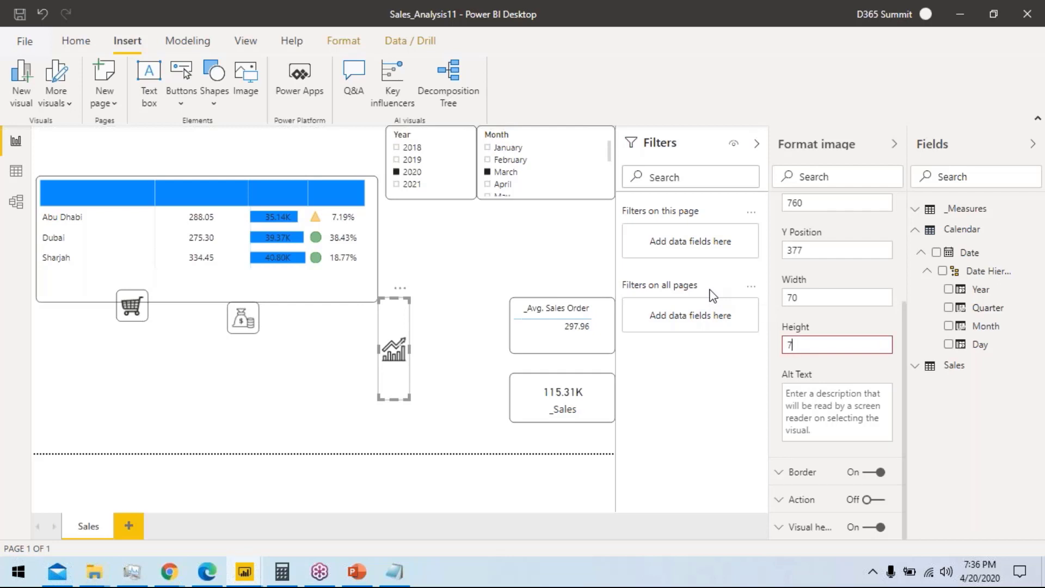
key("Return")
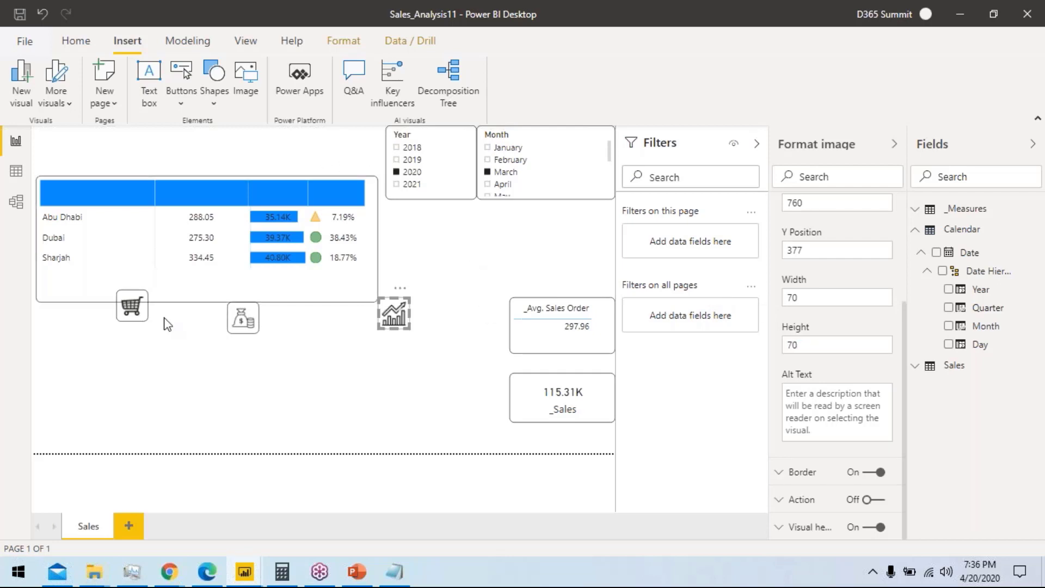
Step: Move the cart, money bag and growth chart images onto the matrix's blue header above the average order, sales and MoM% columns respectively
left_click(163, 322)
left_click_drag(131, 320, 198, 208)
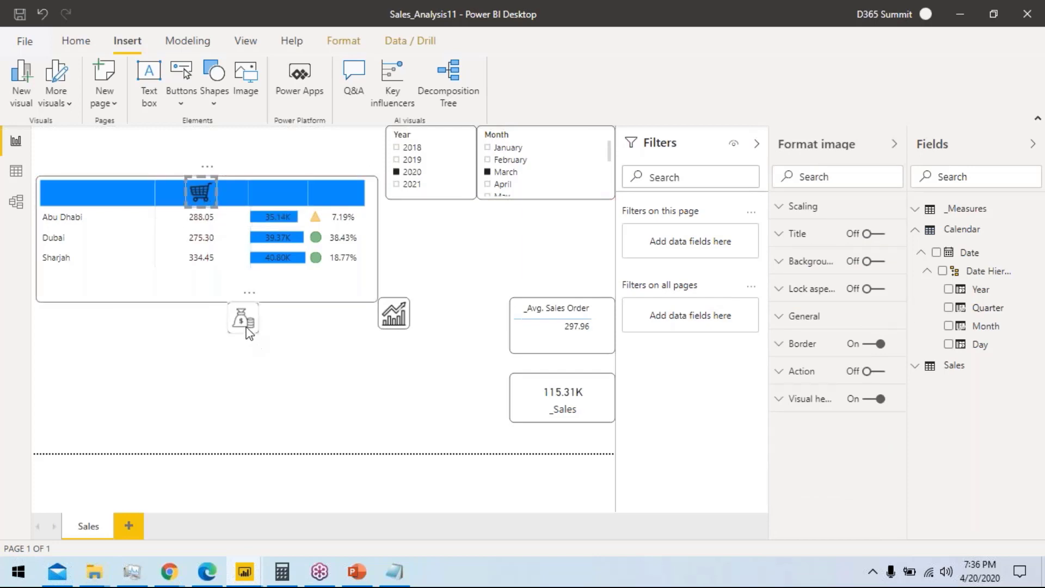
left_click_drag(248, 320, 283, 201)
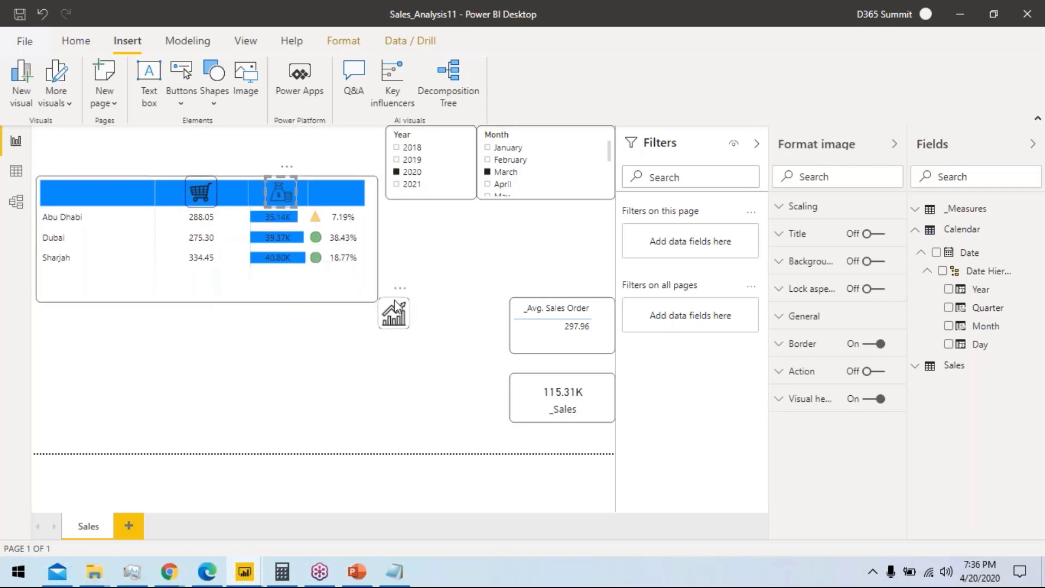
left_click_drag(394, 301, 349, 189)
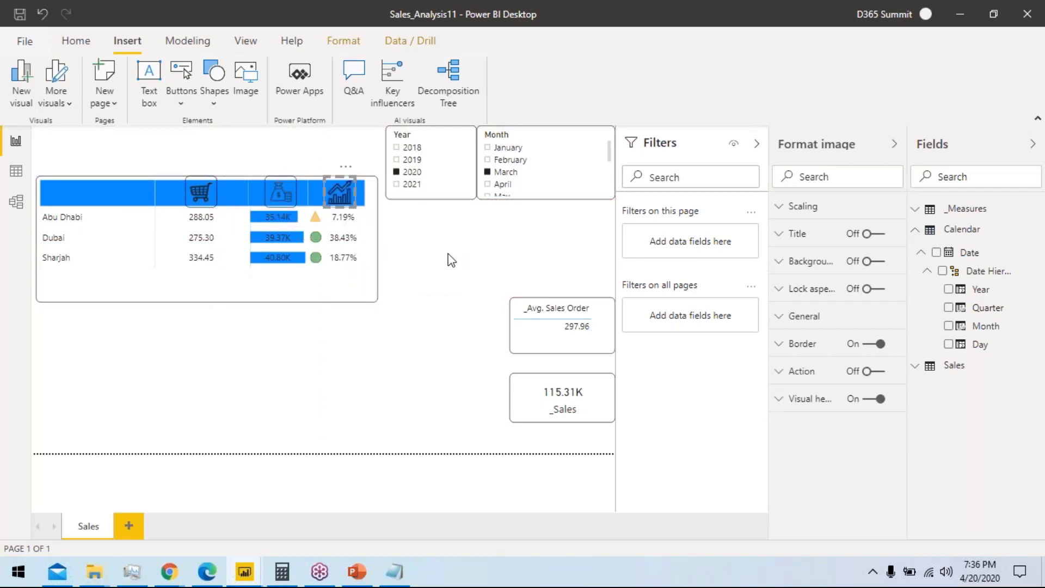
left_click(457, 272)
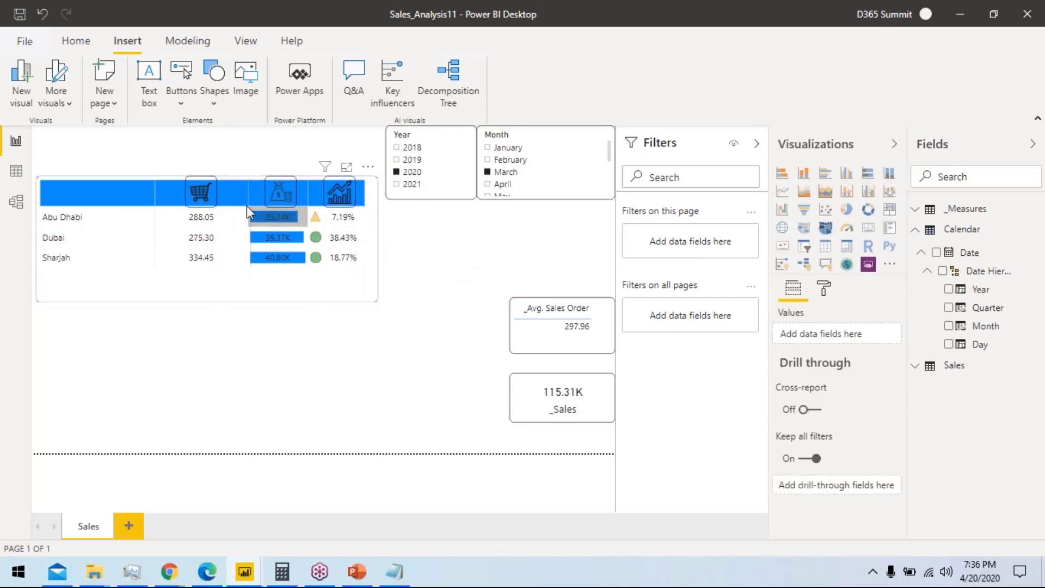
Step: Turn off the visual header and turn on the tooltip for the city matrix
left_click(206, 212)
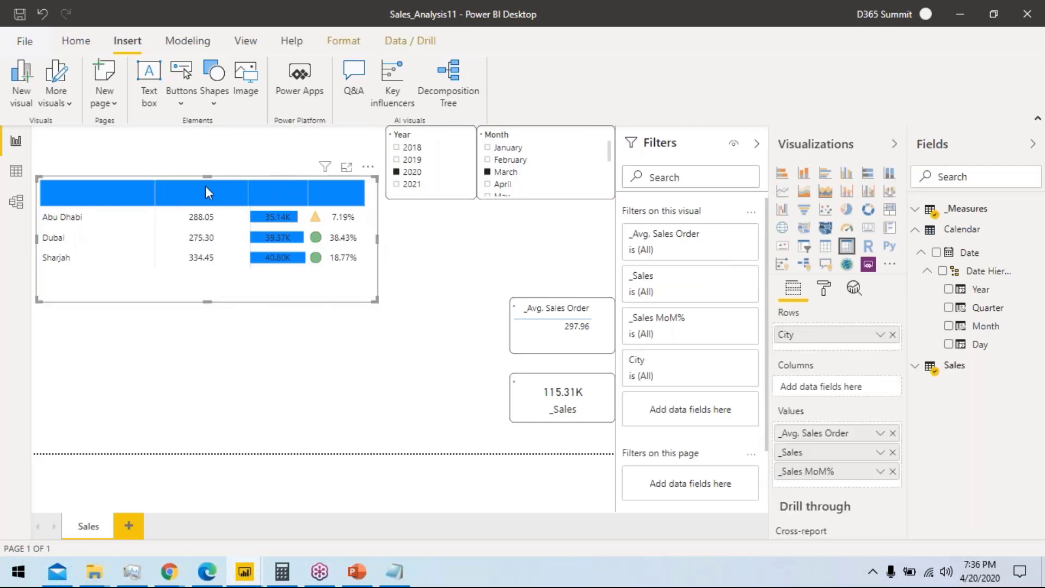
left_click(824, 288)
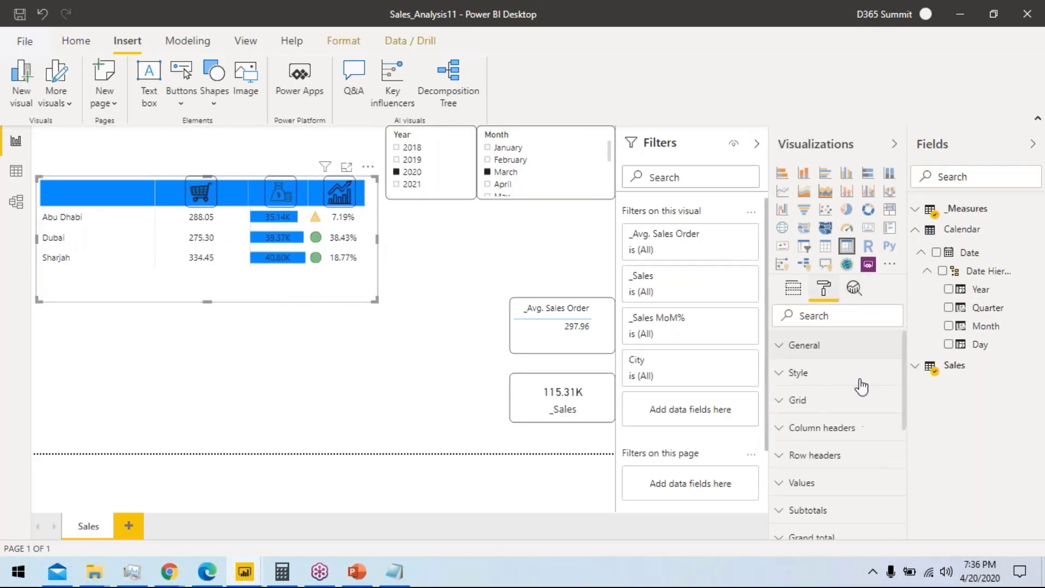
scroll(871, 414, "down", 5)
left_click(875, 527)
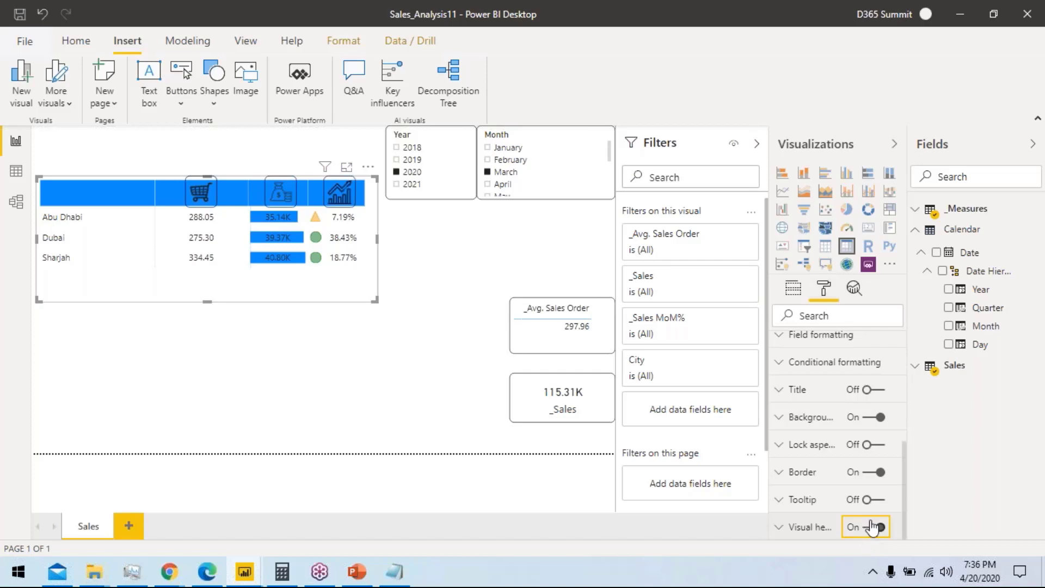
left_click(878, 502)
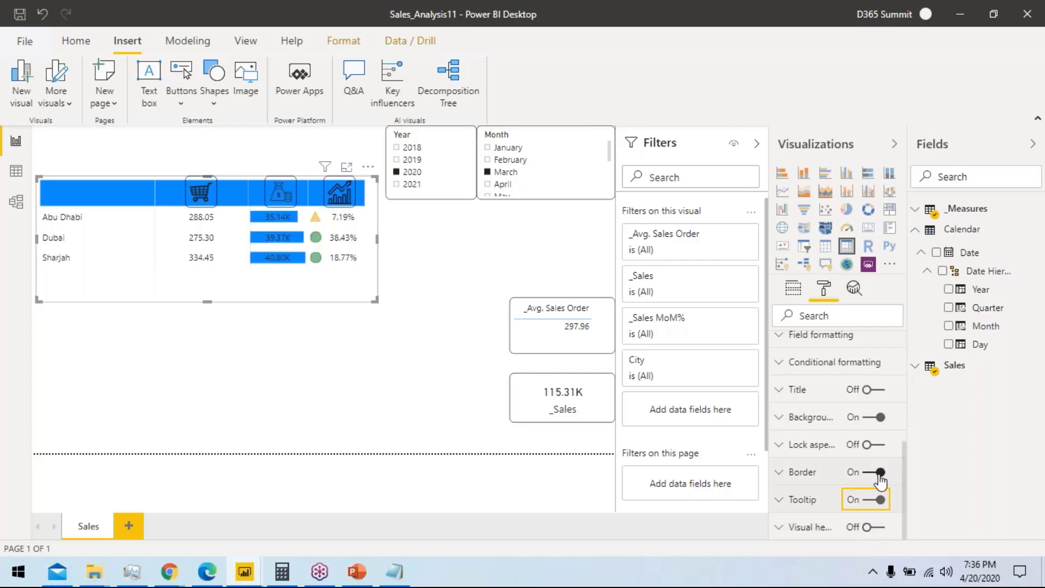
scroll(856, 397, "up", 5)
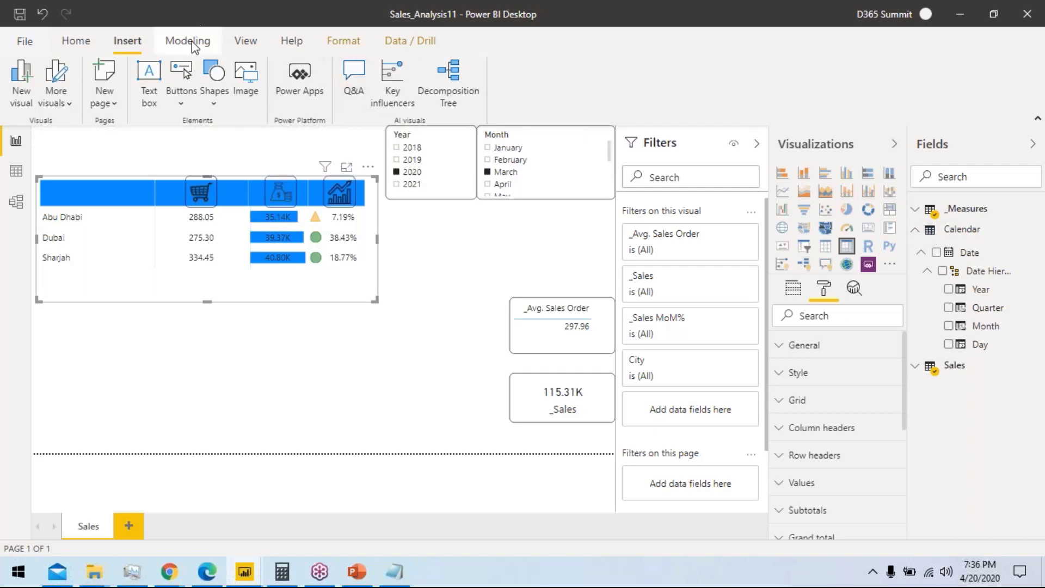
Step: Show the list of page objects in layer order and rename the growth chart image to Progress
left_click(246, 40)
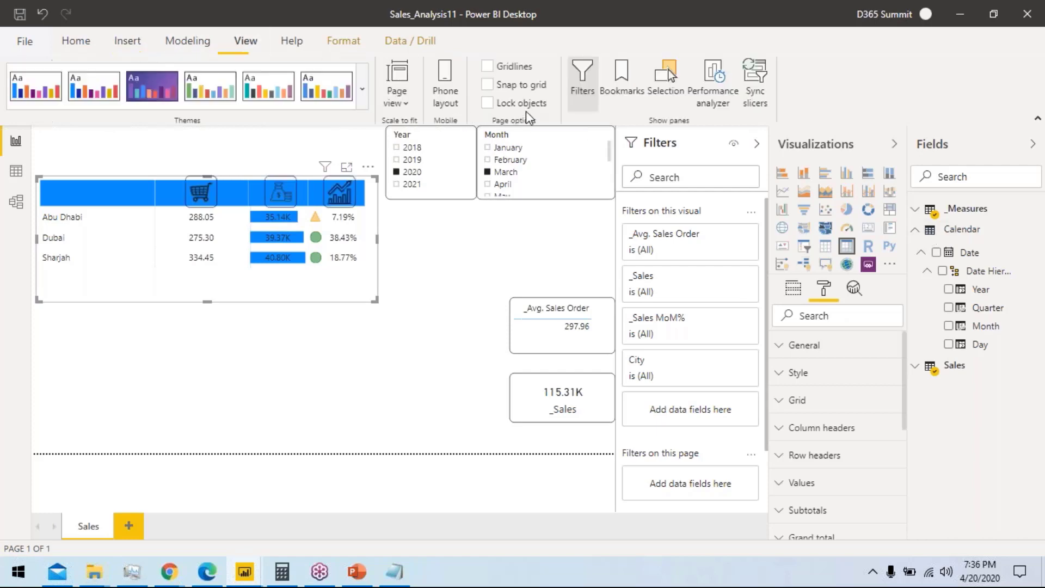
left_click(673, 76)
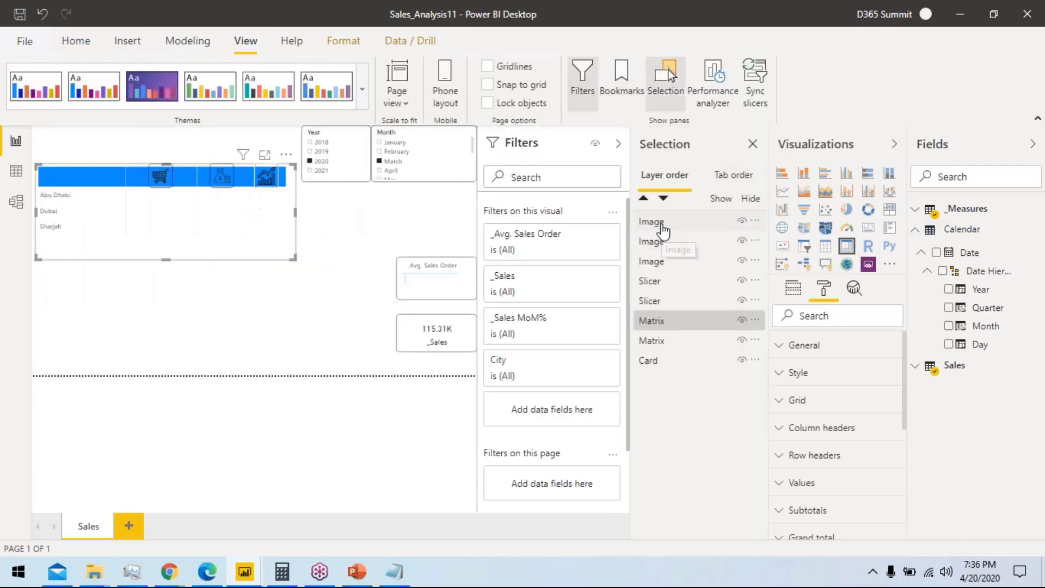
left_click(662, 227)
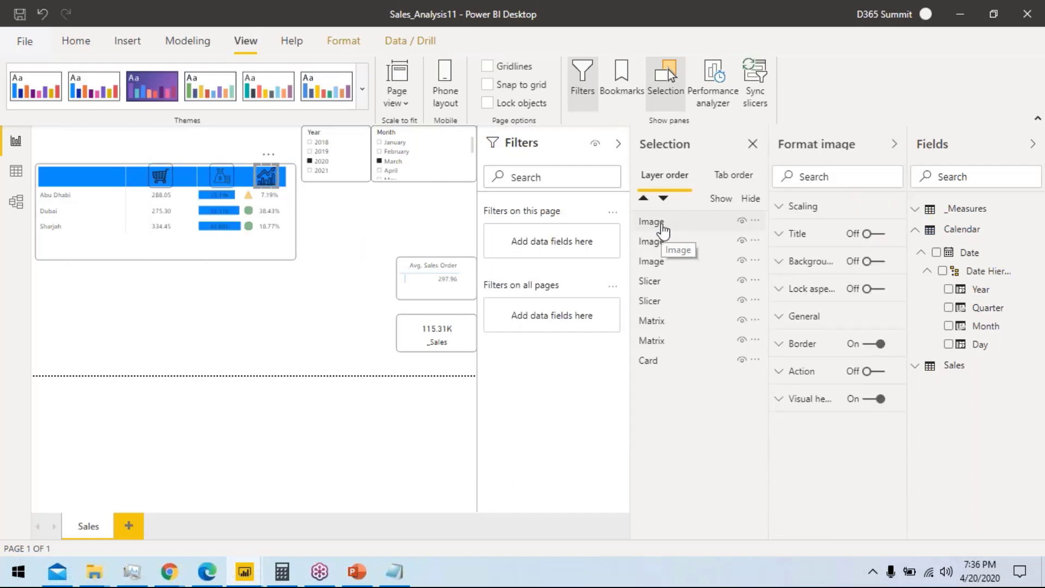
double_click(664, 222)
type("Pro")
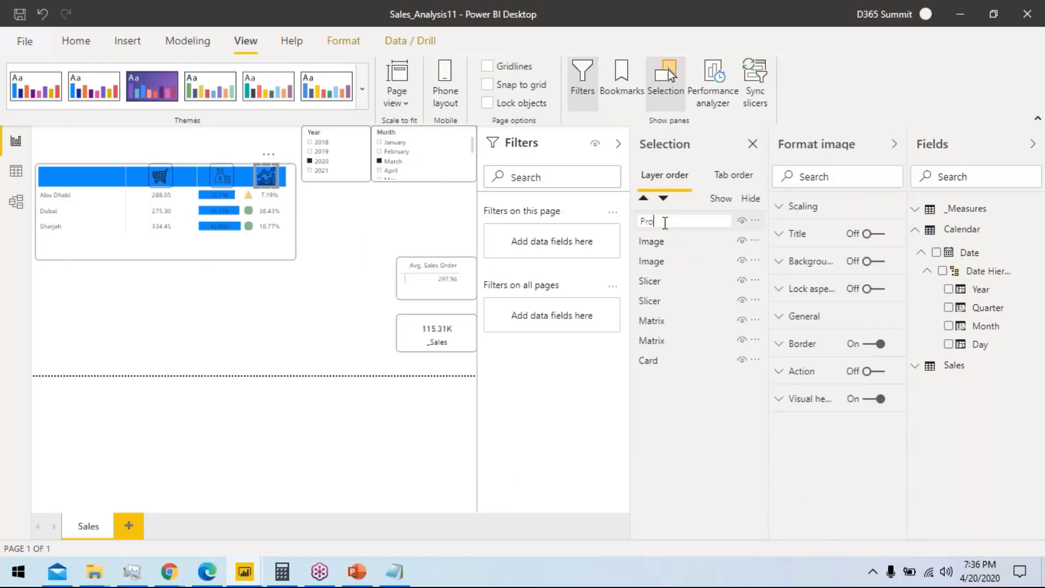
type("gress")
key("Return")
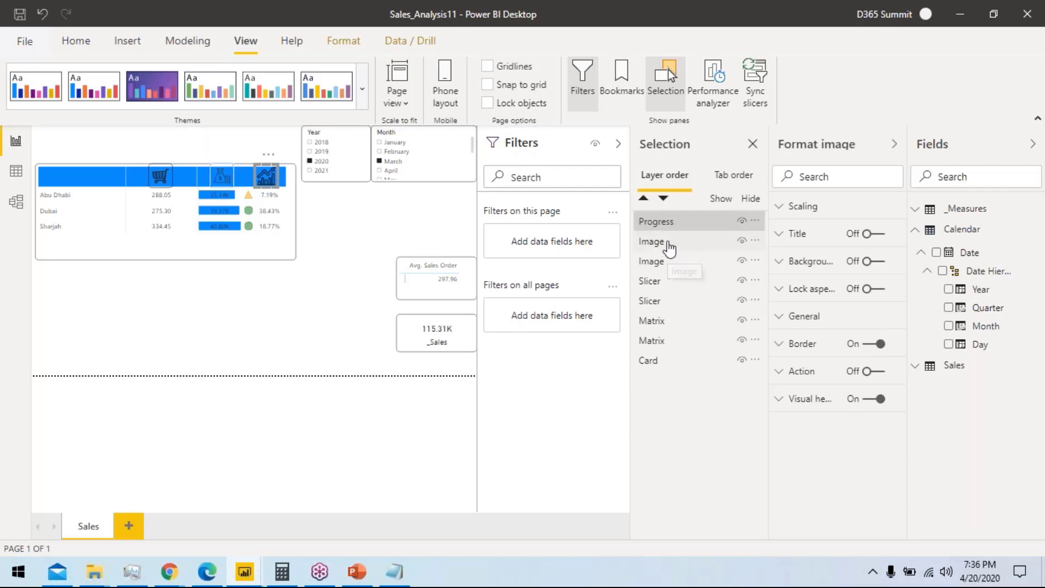
Step: Rename the money bag image to SalesAmount and the cart image to Basket in the layer order list
double_click(667, 244)
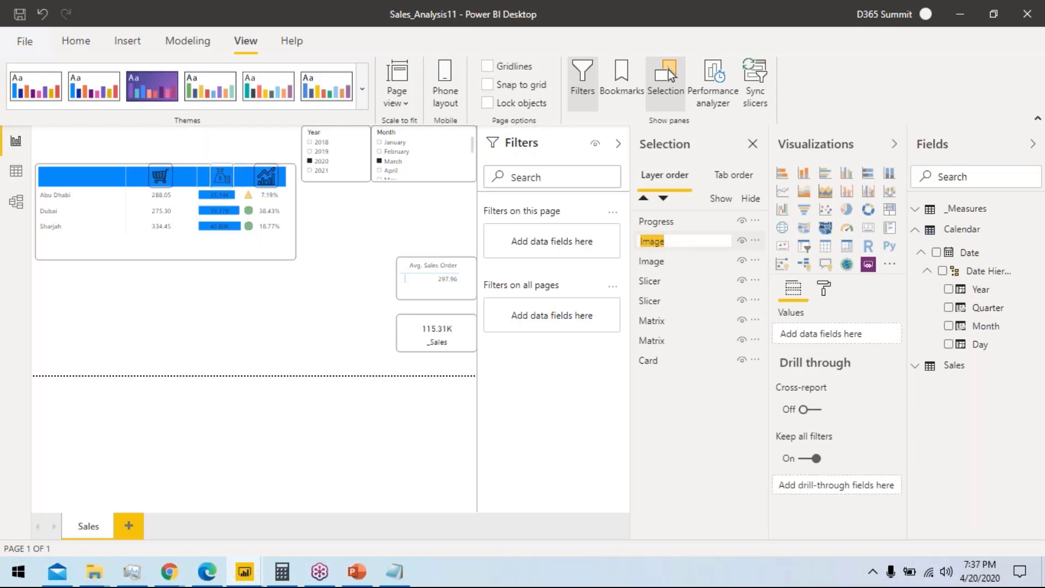
type("SalesAmount")
left_click(161, 182)
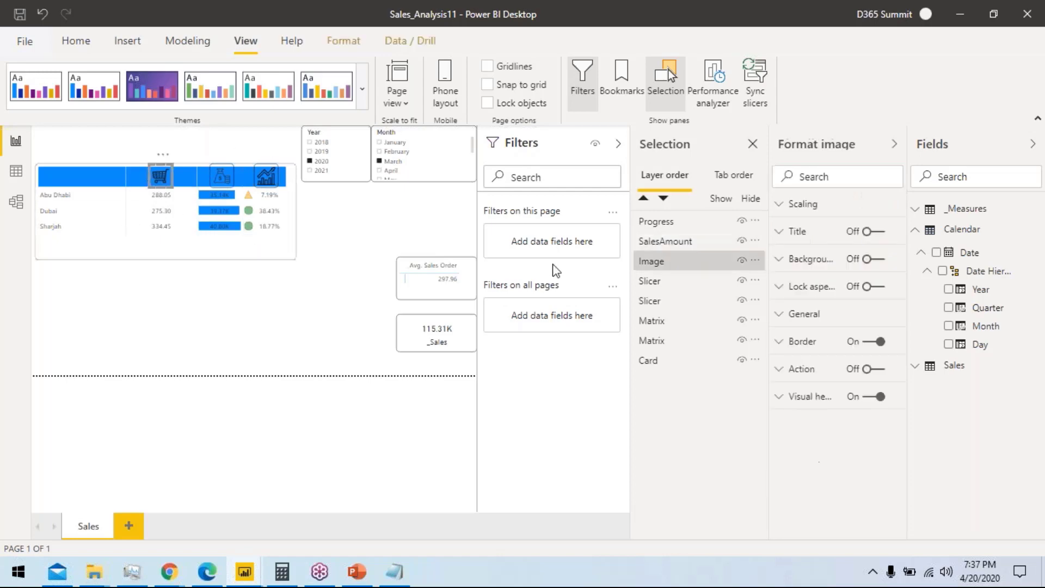
left_click(666, 267)
double_click(666, 266)
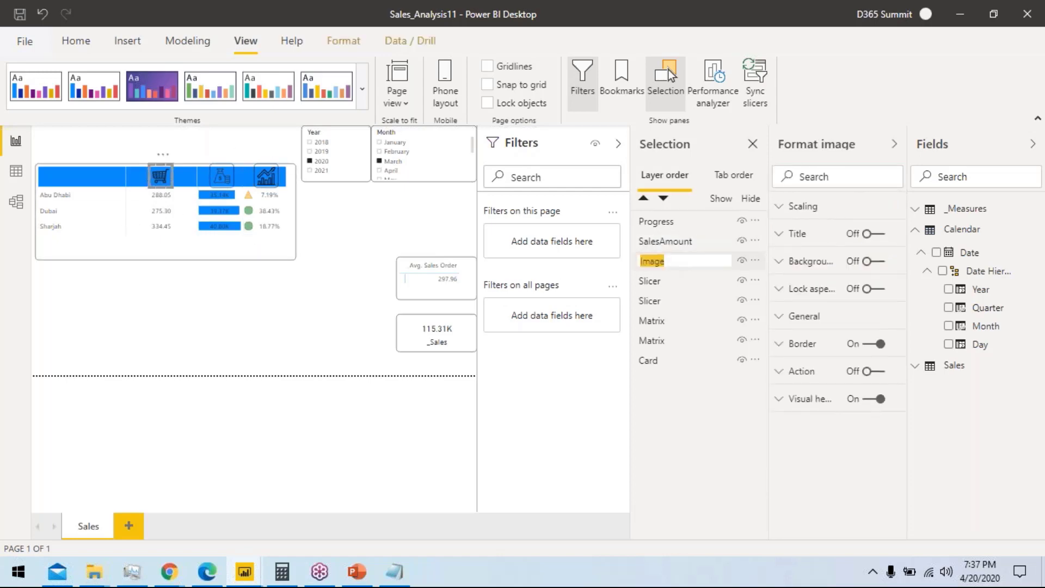
type("Bak")
key("Return")
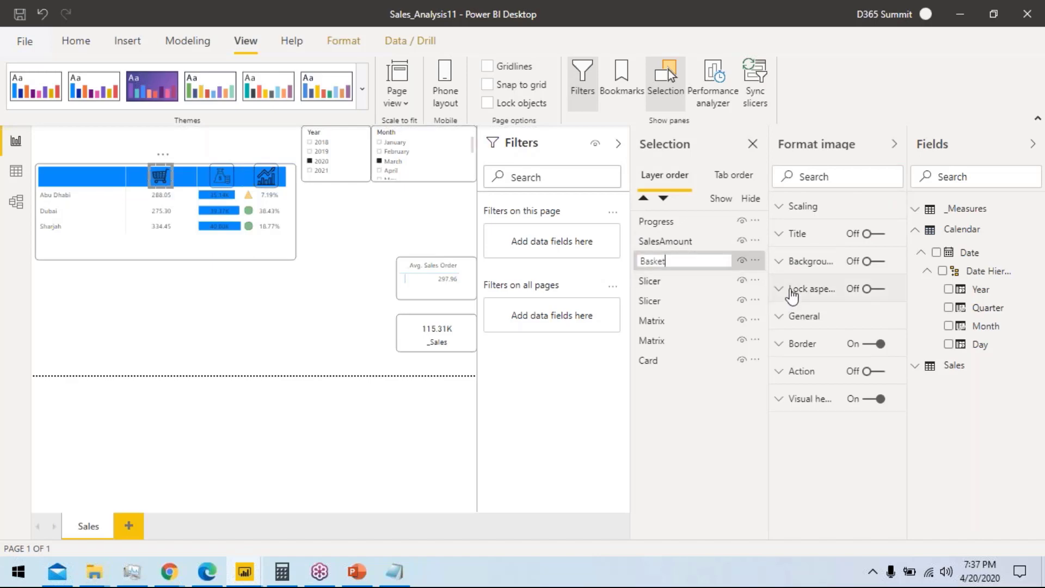
Step: Turn off the border and the visual header for the Basket, SalesAmount and Progress images
left_click(871, 400)
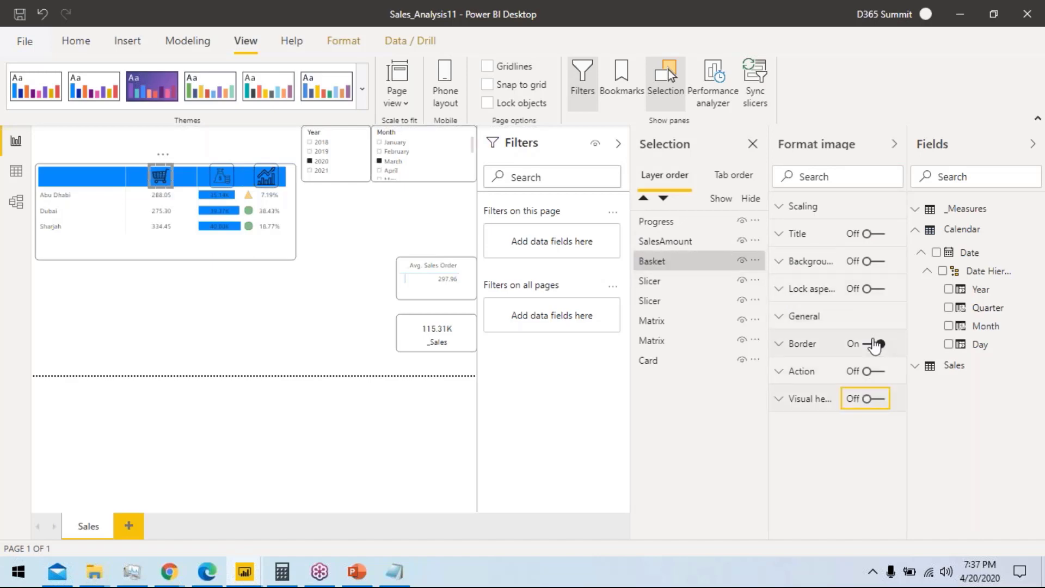
left_click(865, 345)
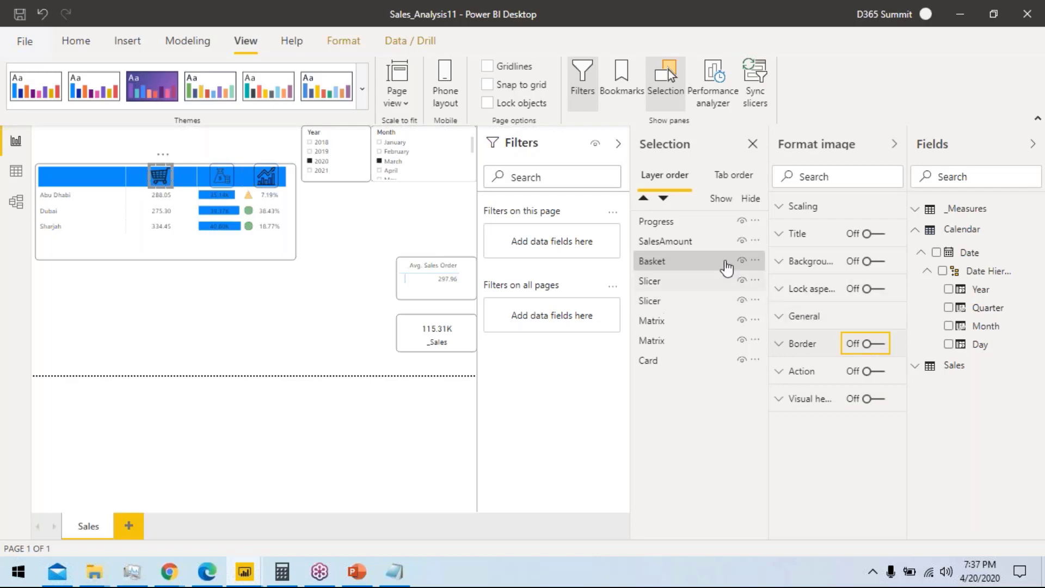
left_click(672, 241)
left_click(874, 344)
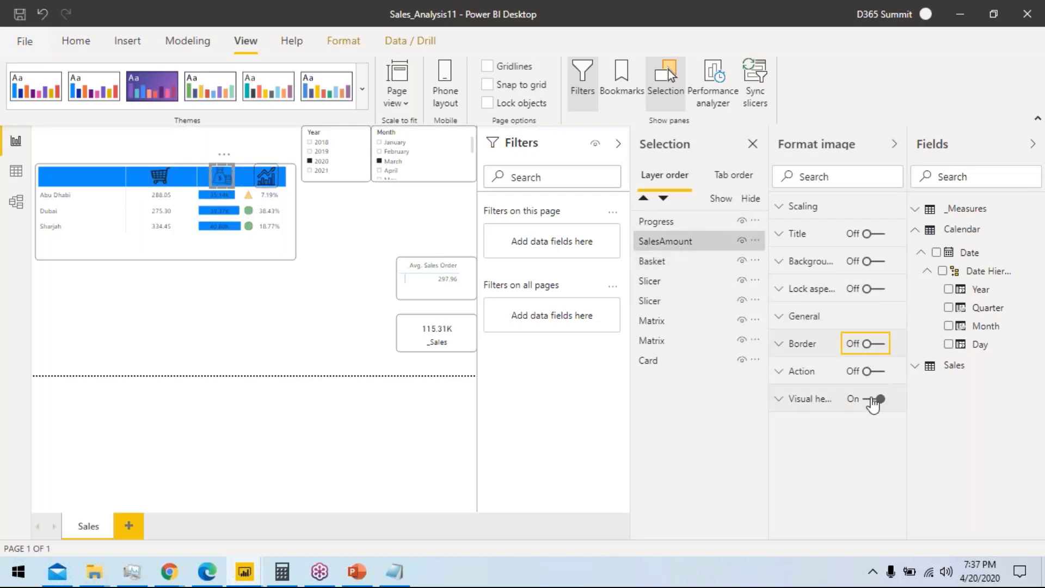
left_click(874, 399)
left_click(674, 222)
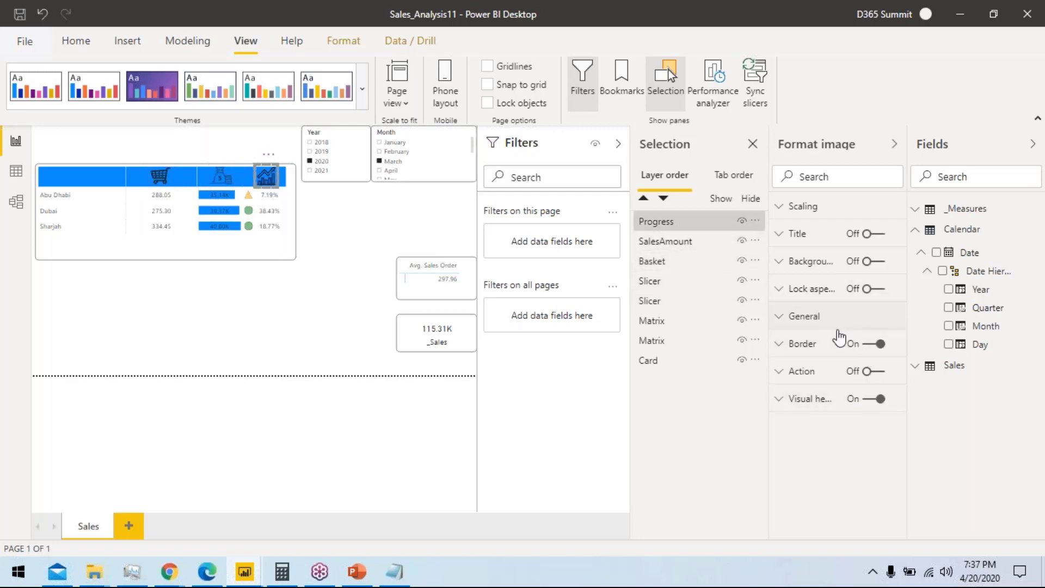
left_click(870, 344)
left_click(871, 399)
left_click(293, 313)
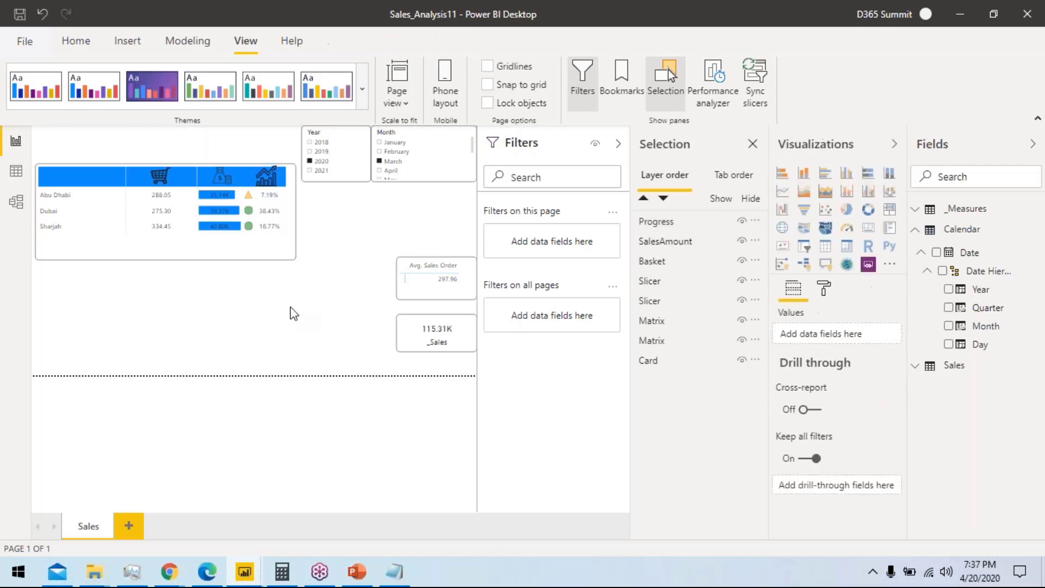
Step: Rename the city matrix to Sales in the layer order list
left_click(660, 322)
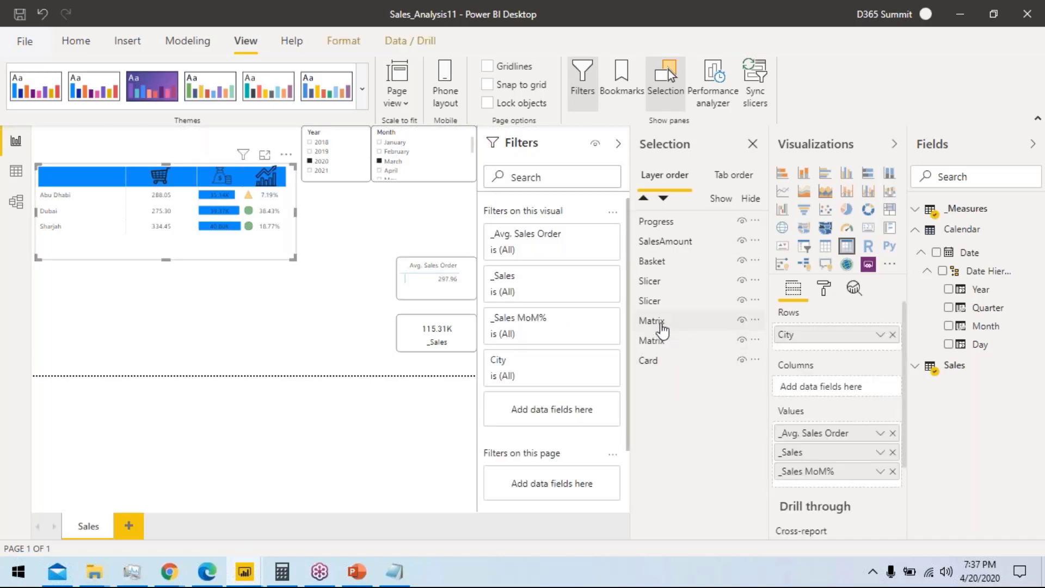
left_click(660, 323, "ctrl")
double_click(660, 322)
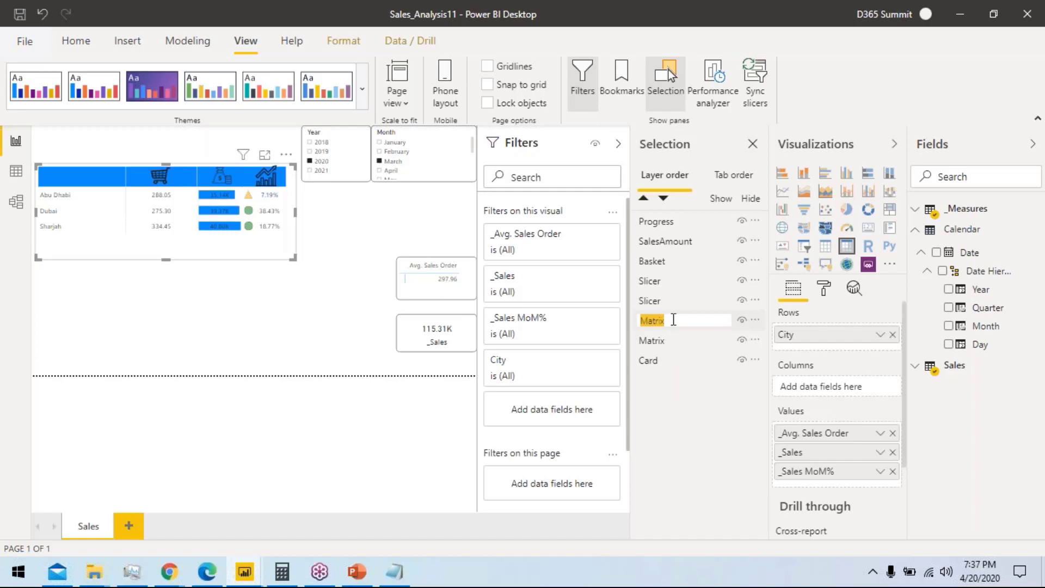
type("Sales")
key("Return")
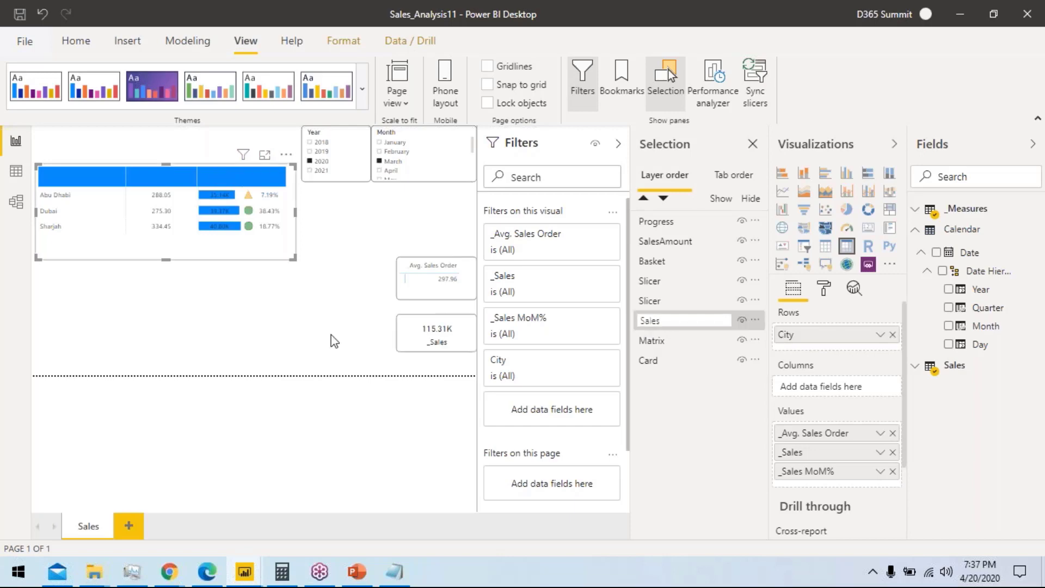
left_click(329, 346)
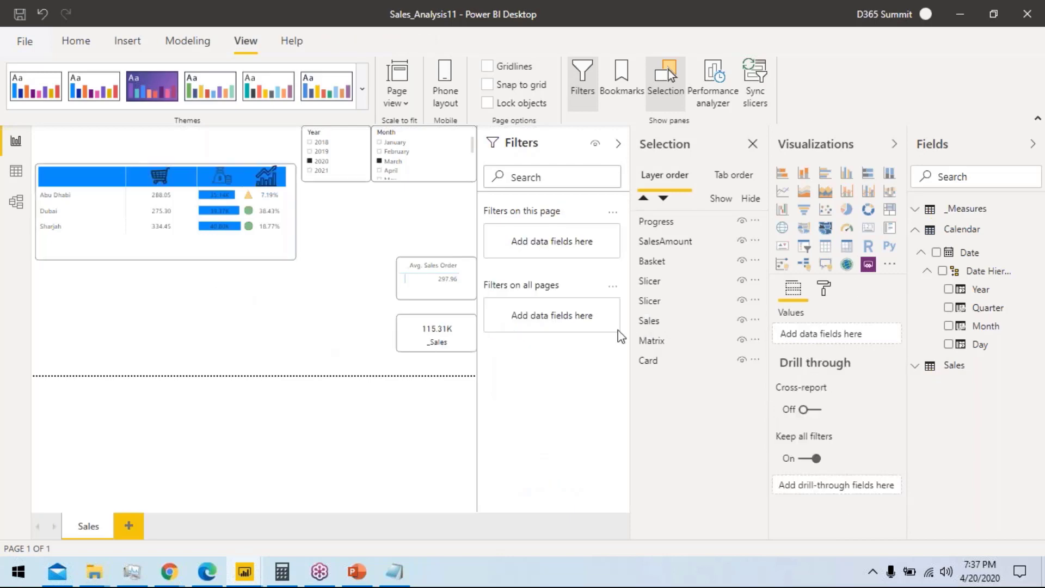
Step: Place the Sales matrix directly under Basket in the layer order and group it with the Basket, SalesAmount and Progress images
left_click_drag(670, 308, 673, 281)
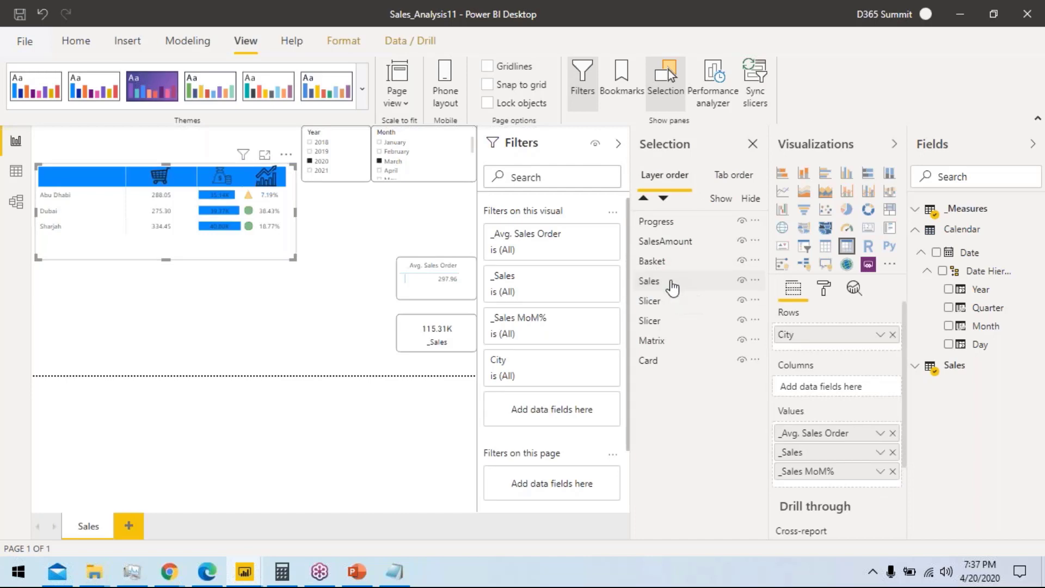
left_click(659, 262)
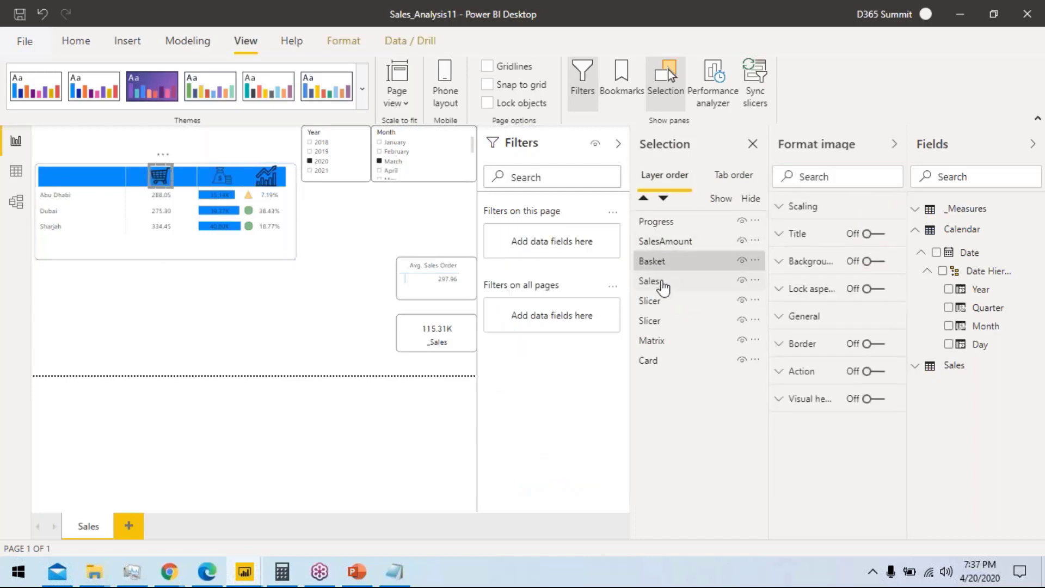
left_click(668, 281)
left_click(666, 241, "shift")
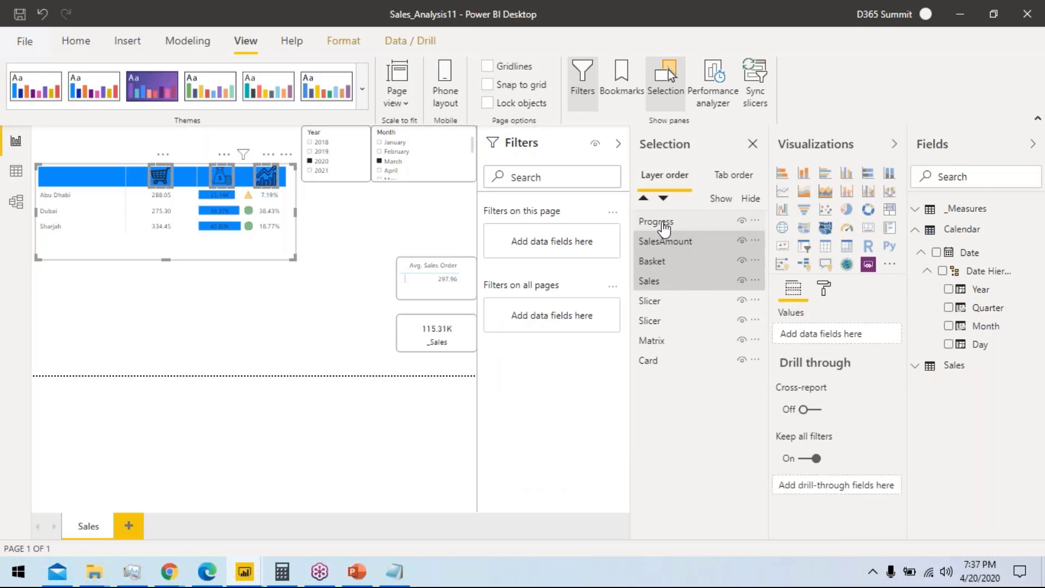
right_click(662, 223)
mouse_move(747, 234)
left_click(825, 234)
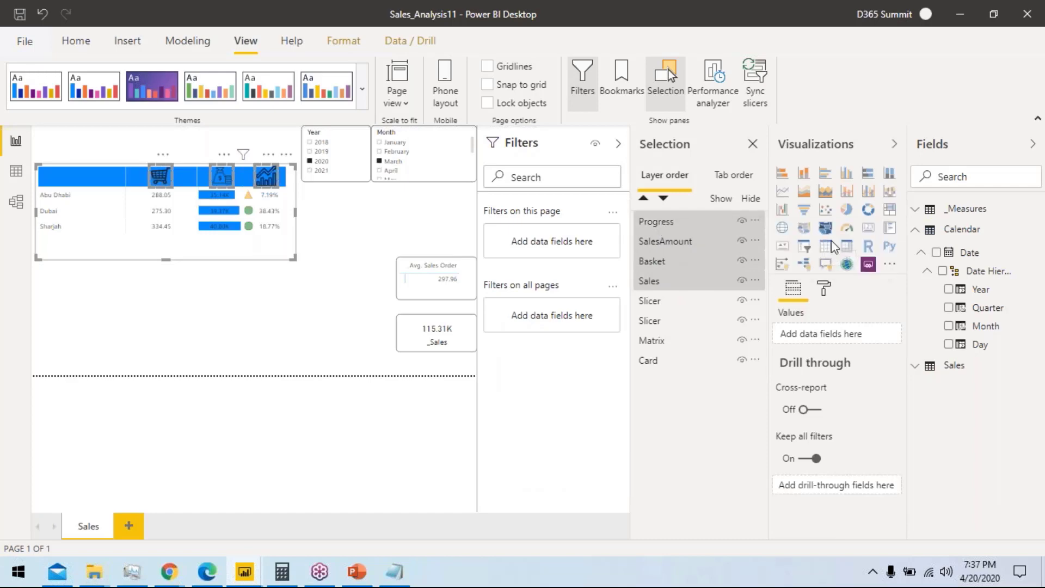
Step: Rename the new group to CityWiseSales and collapse the filters area to enlarge the report canvas
double_click(681, 222)
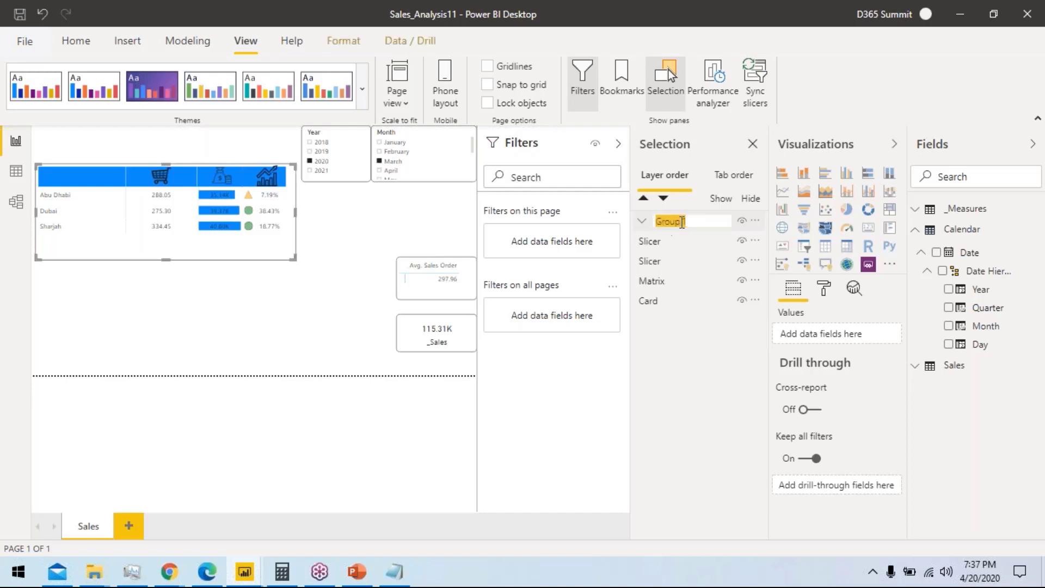
type("CityWiseSales")
left_click(221, 313)
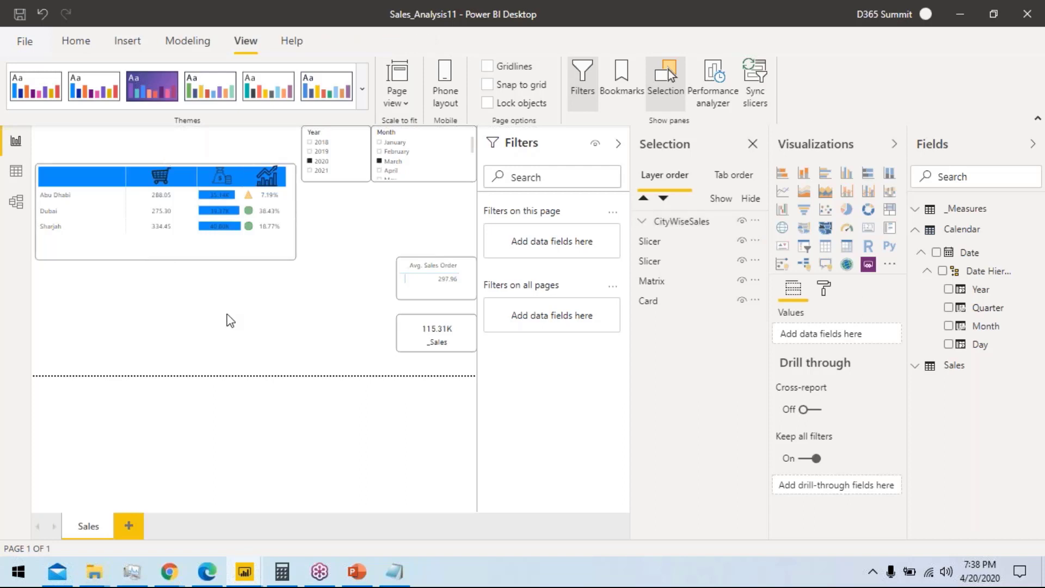
left_click(617, 144)
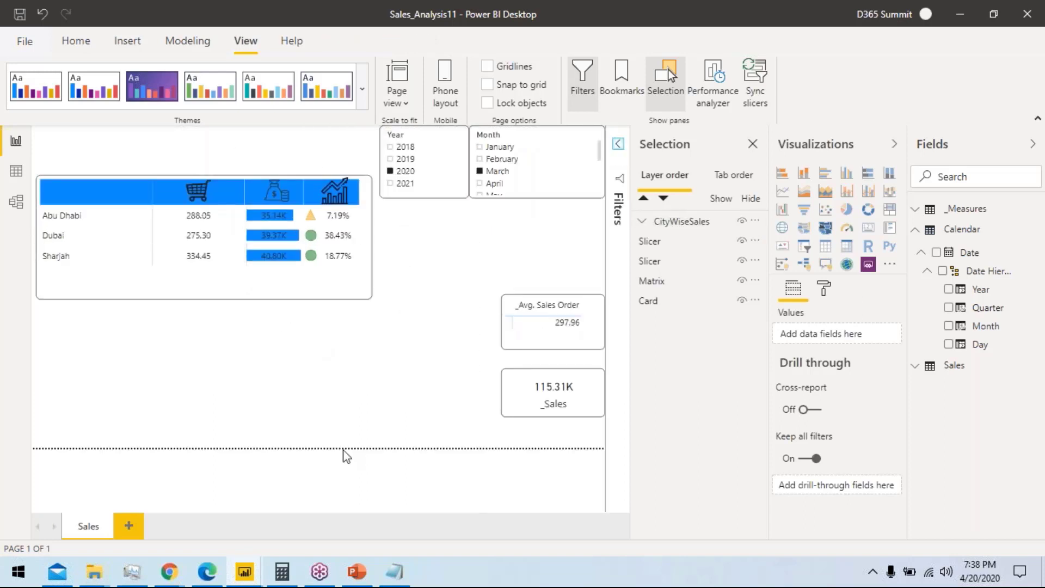
Step: Examine the finished Sales Dashboard in the Sales_Analysis report as a layout reference and return to the Sales_Analysis11 report
left_click(244, 574)
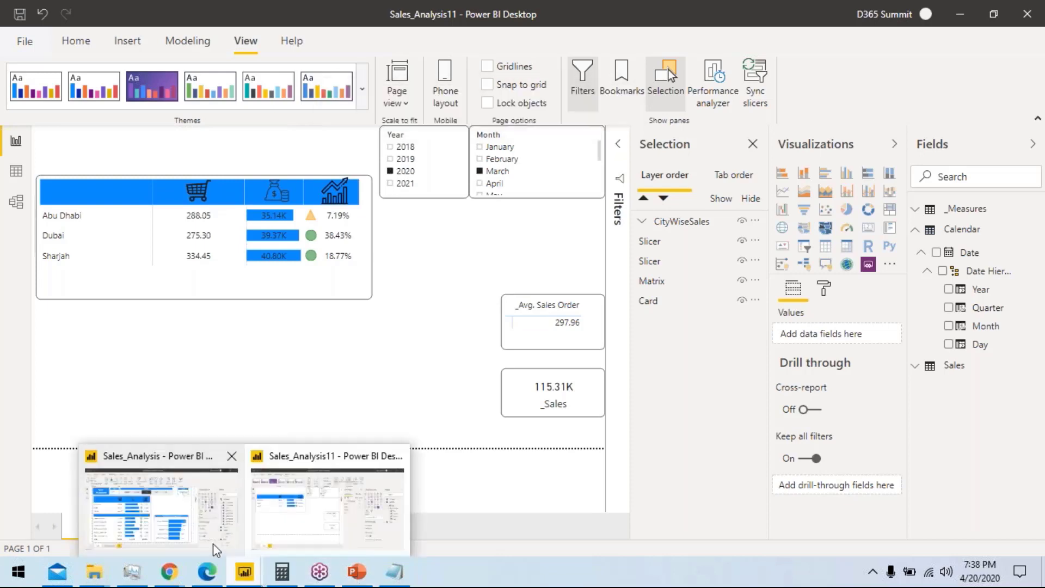
left_click(213, 545)
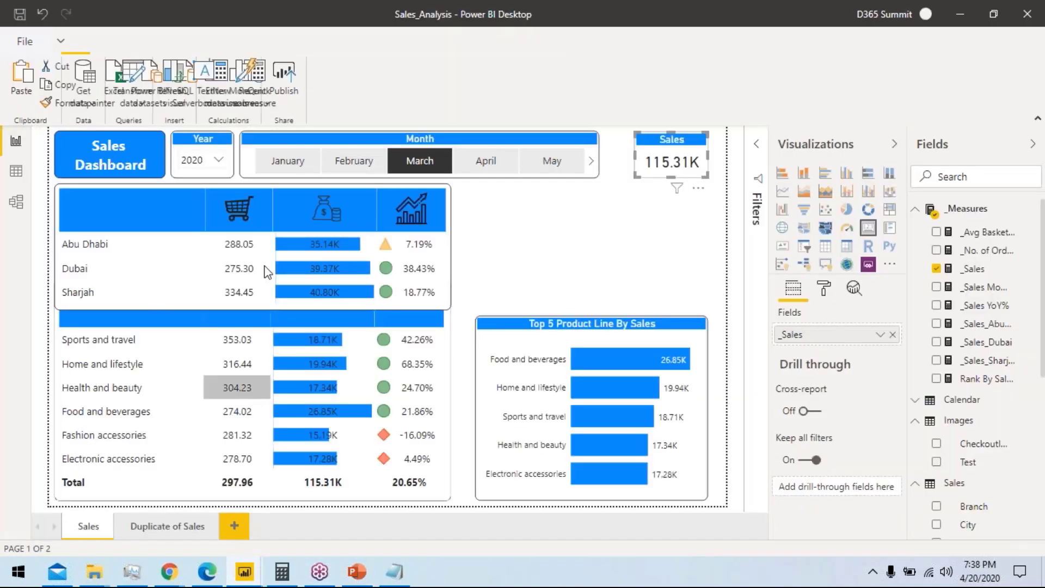
mouse_move(336, 268)
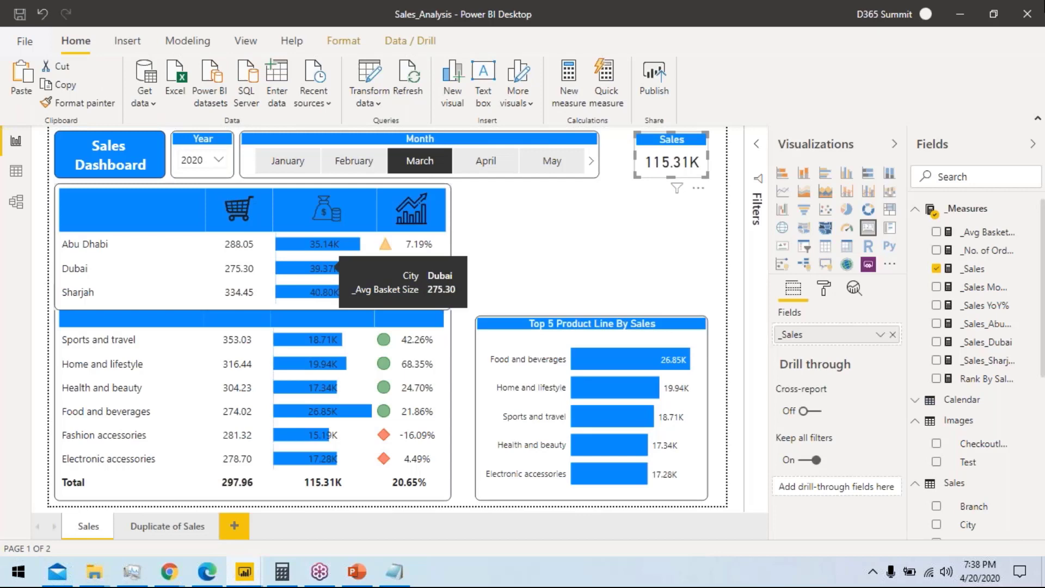
left_click(960, 14)
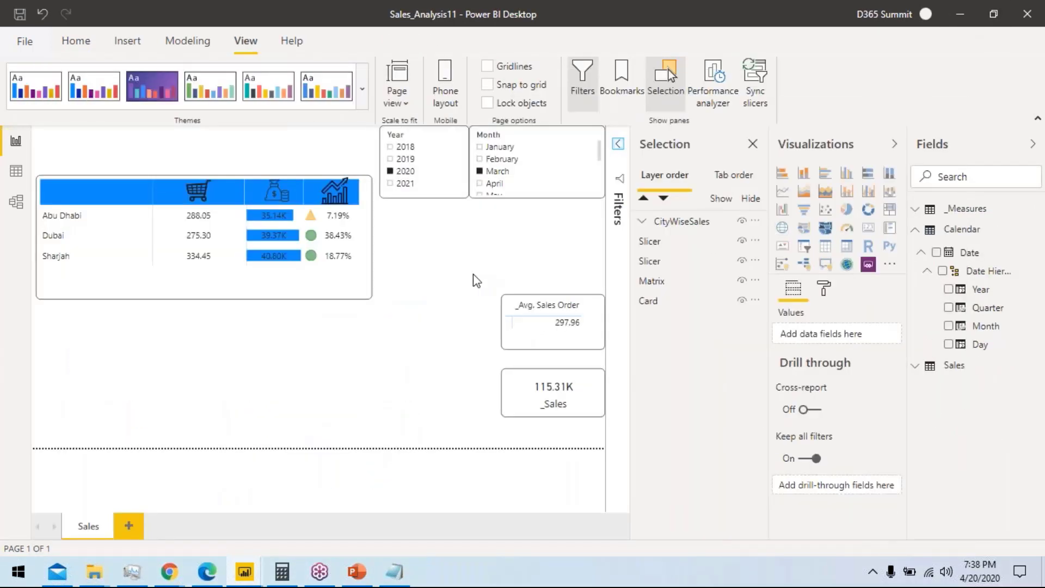
Step: Sort the city matrix by city in descending order
left_click(52, 188)
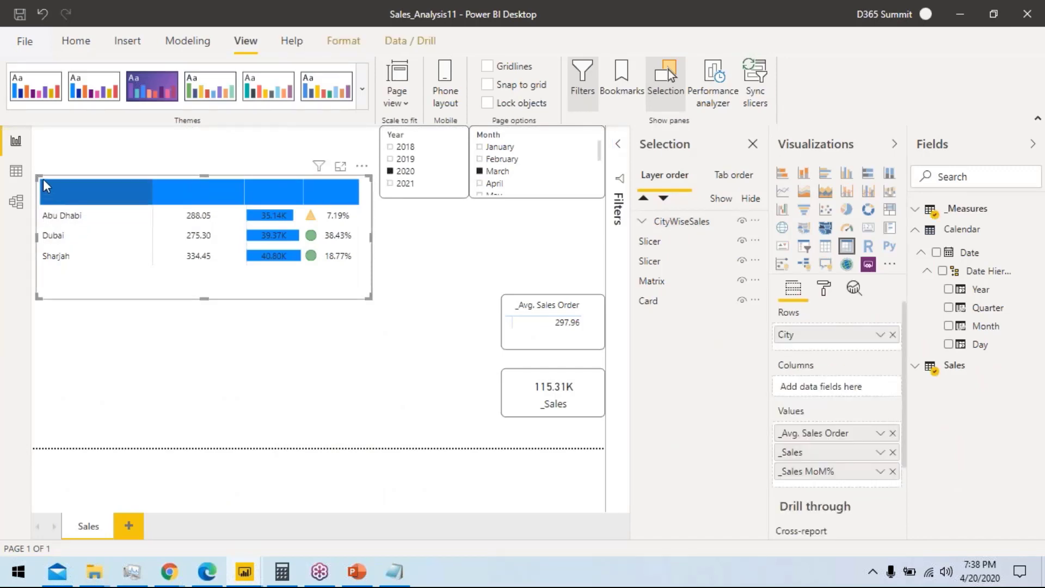
left_click(60, 192)
Step: Undo moving the matrix apart from its header images and move the whole CityWiseSales group down the page, keeping its horizontal position
left_click_drag(93, 294, 105, 353)
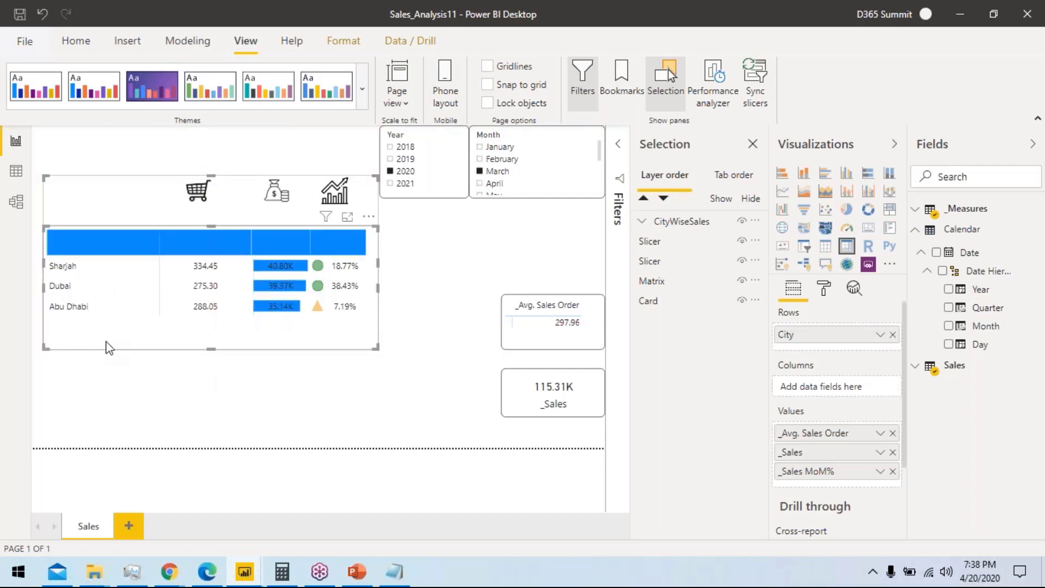
key("ctrl+z")
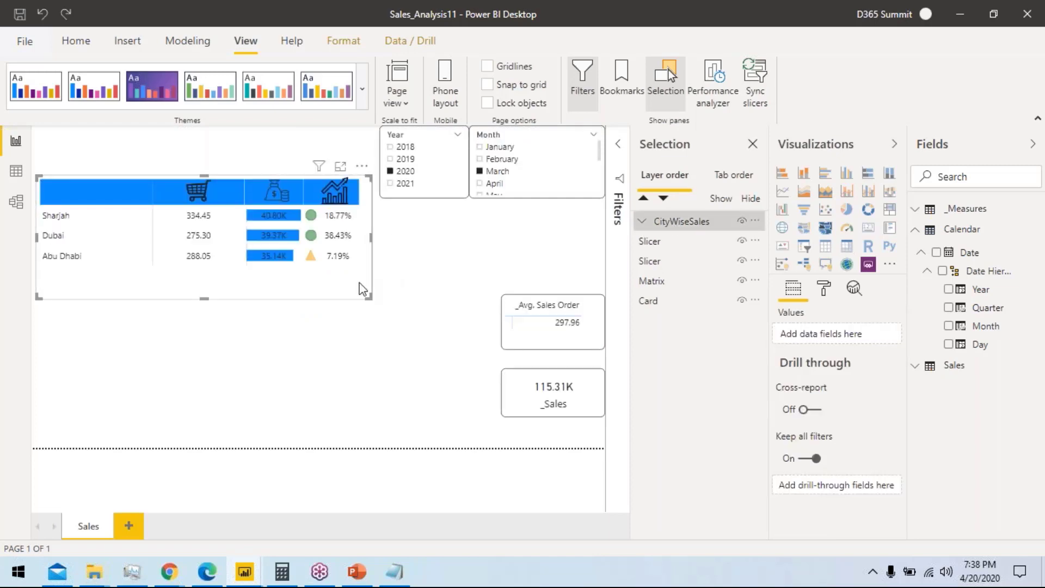
left_click_drag(361, 289, 364, 362)
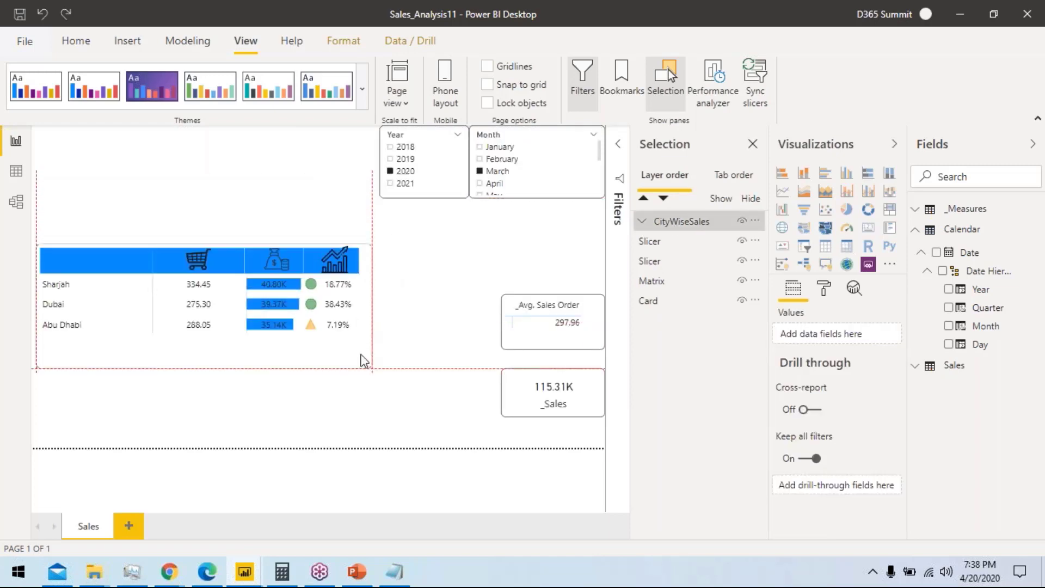
left_click(467, 272)
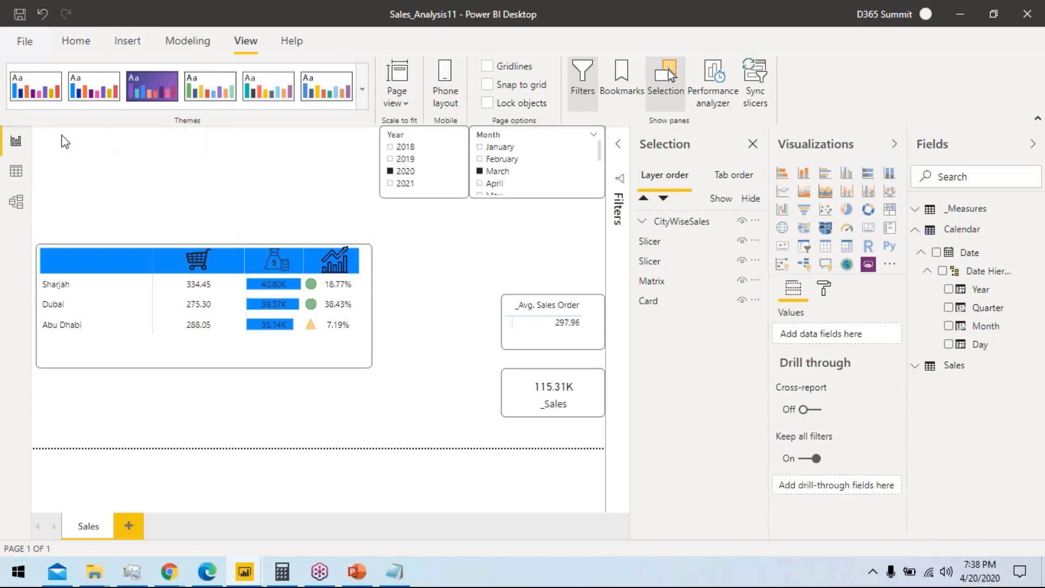
Step: Insert a text box and enlarge it to about 976 by 312, reaching the page's upper-left corner
left_click(127, 41)
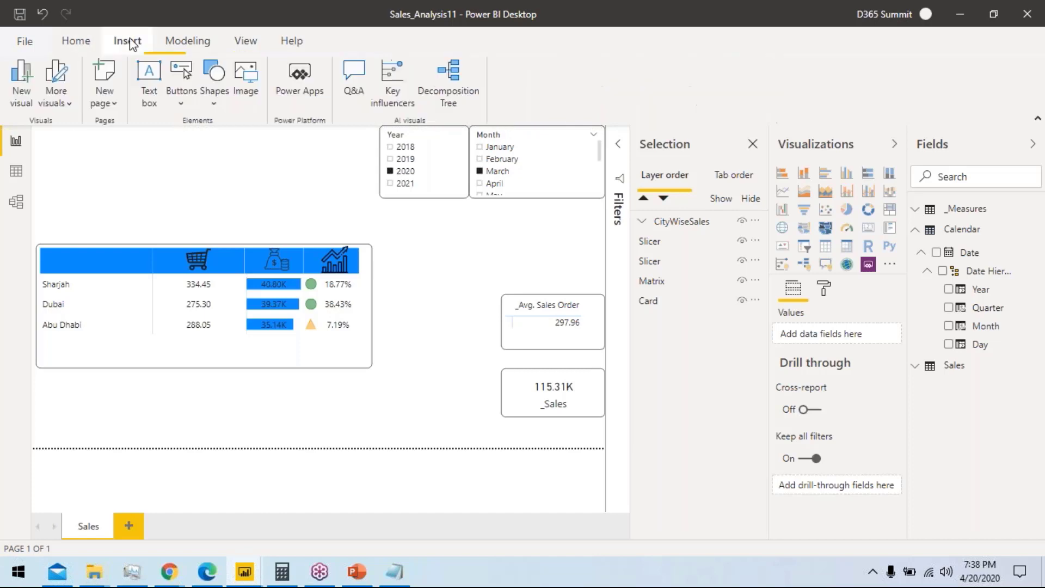
left_click(150, 76)
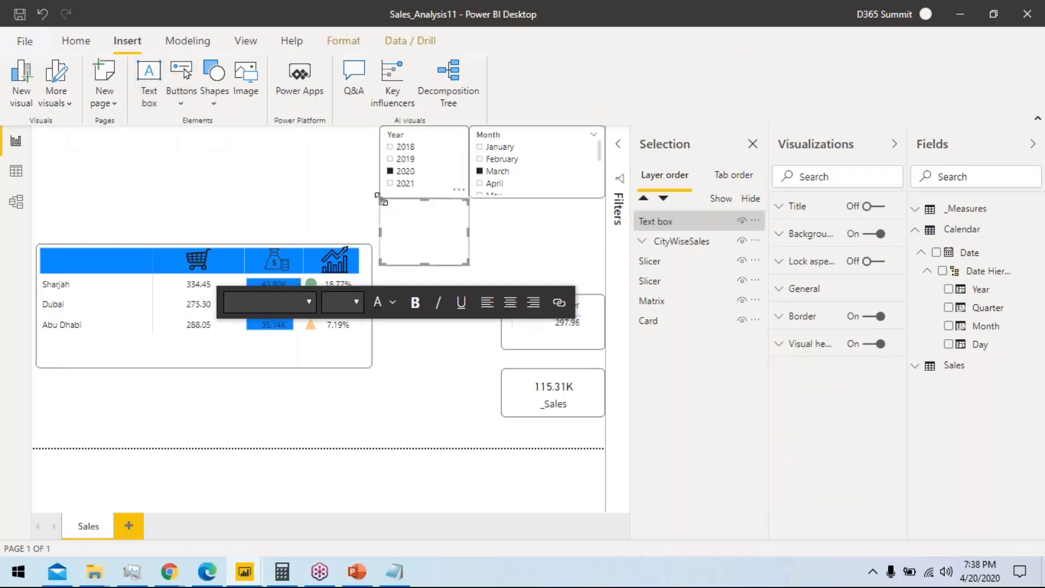
left_click_drag(381, 199, 36, 129)
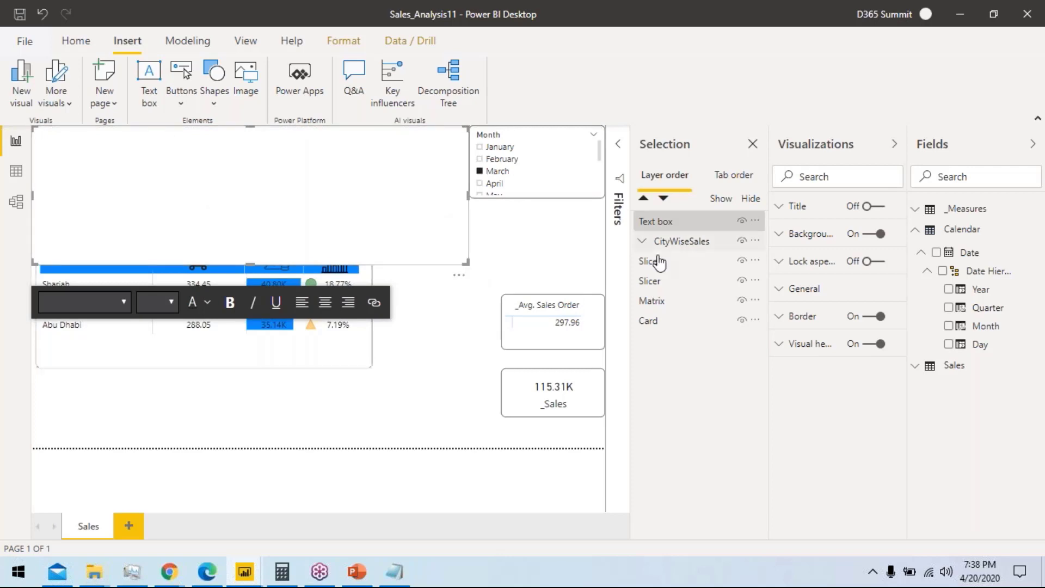
Step: Position the text box at X 10 and Y 10 on the page
left_click(822, 297)
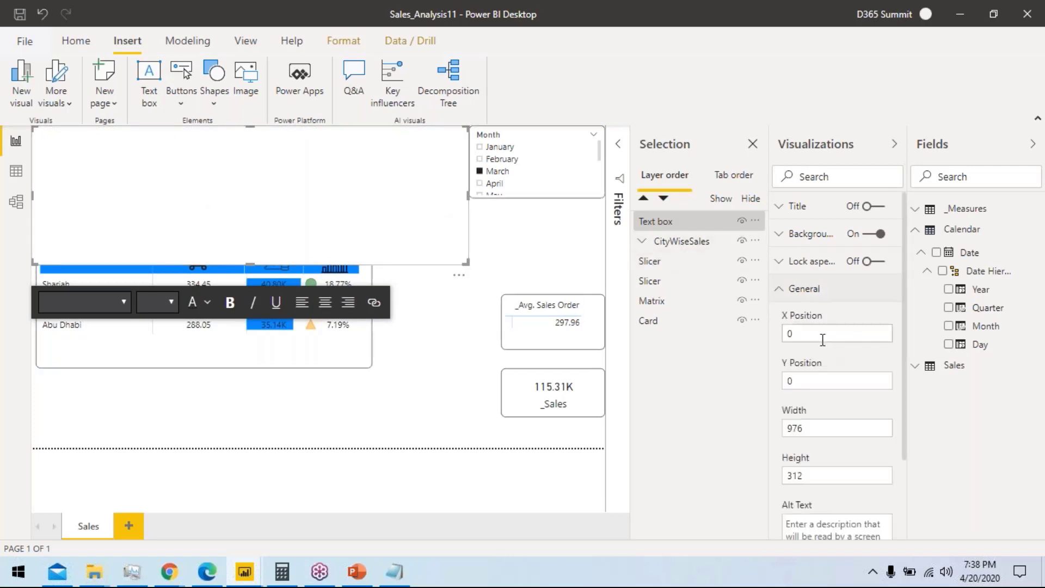
left_click(822, 334)
type("10")
key("Tab")
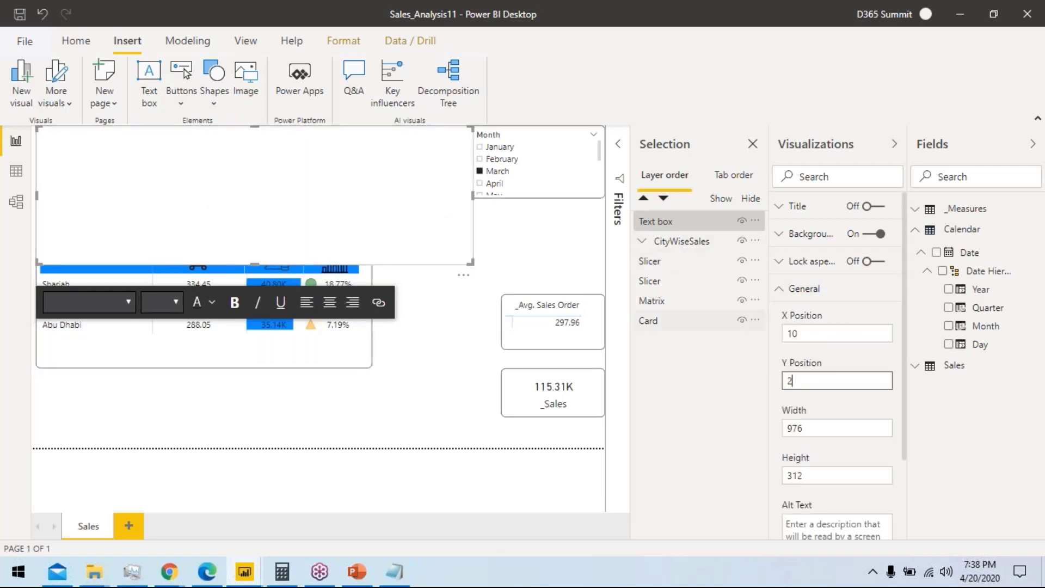
type("10")
key("Tab")
Step: Resize the text box to a width of 210 and a height of 90
type("21")
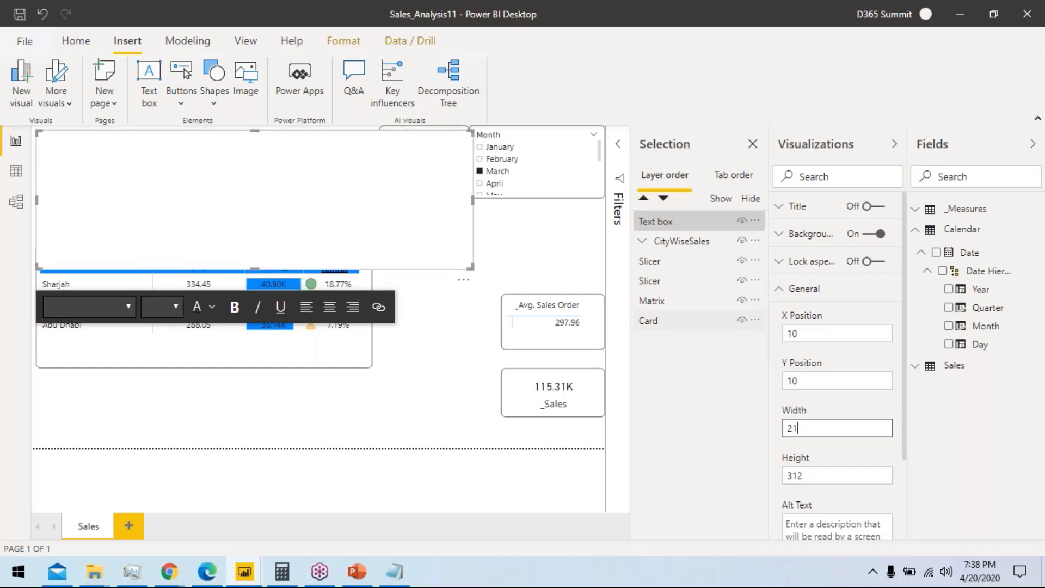
type("0")
key("Tab")
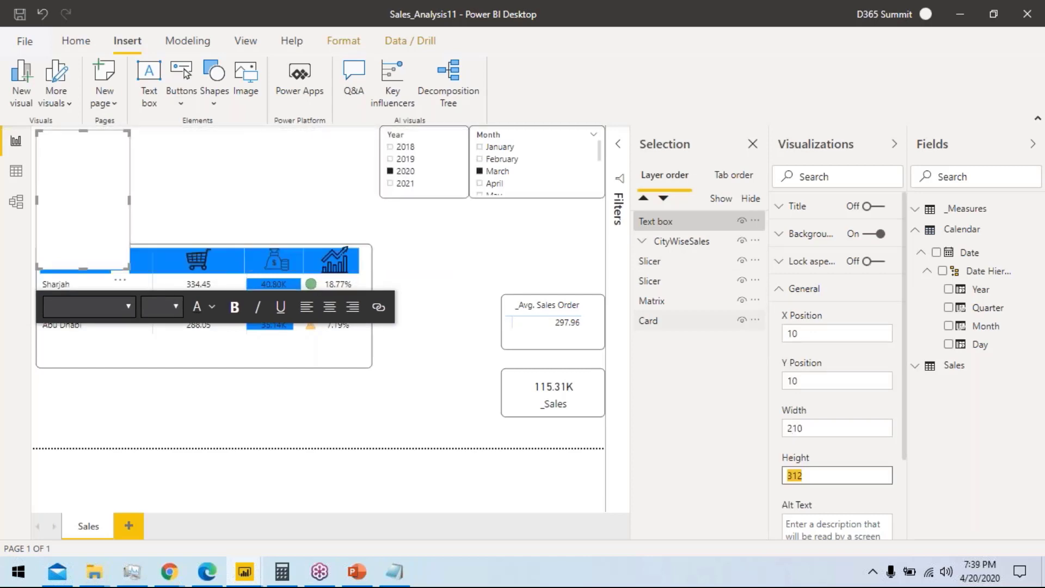
key("Return")
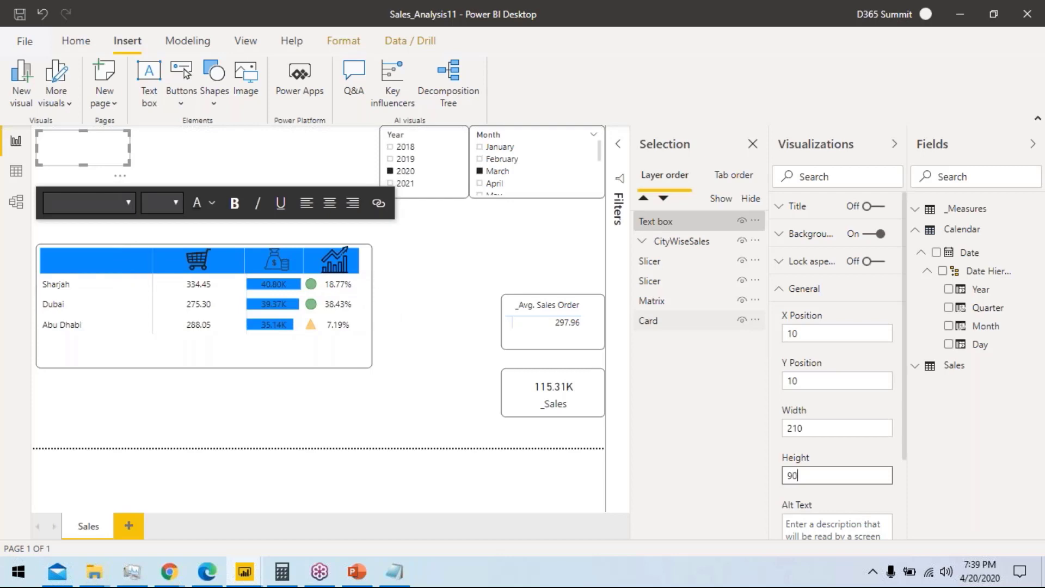
type("90")
key("Return")
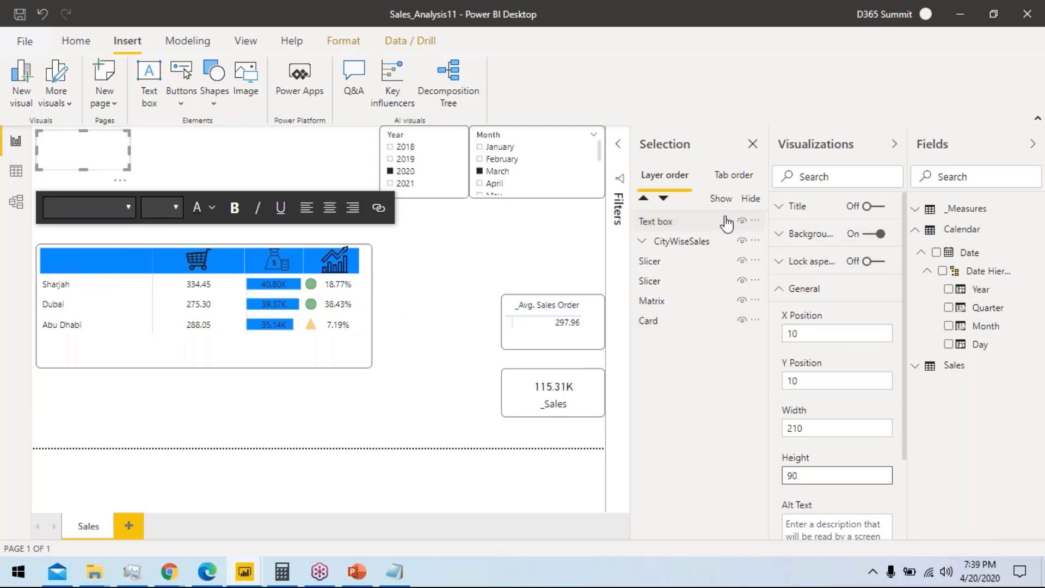
left_click(727, 222)
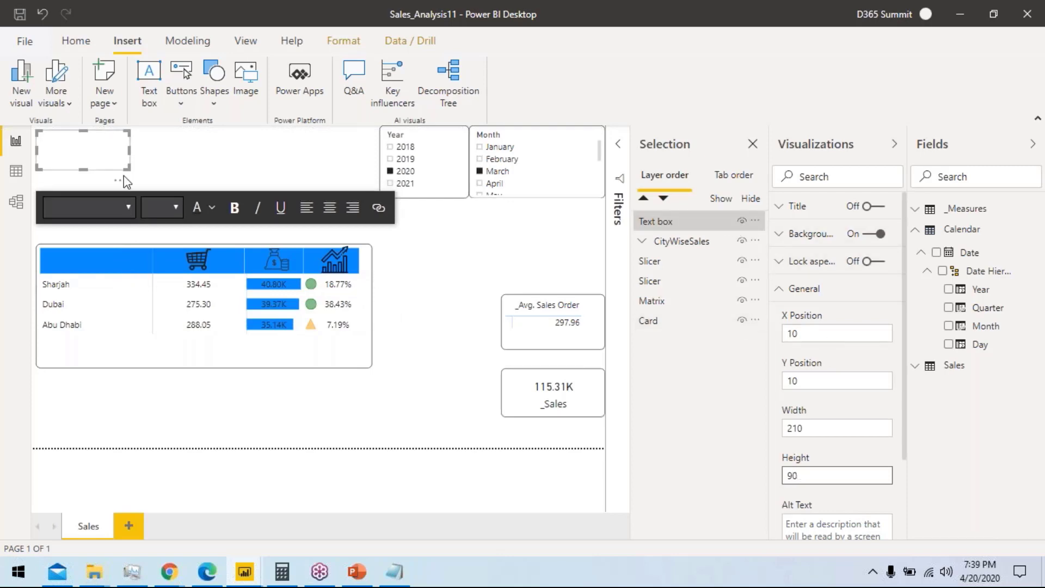
Step: Enter "Sales" in the text box and set the word's font size to 18
left_click(58, 152)
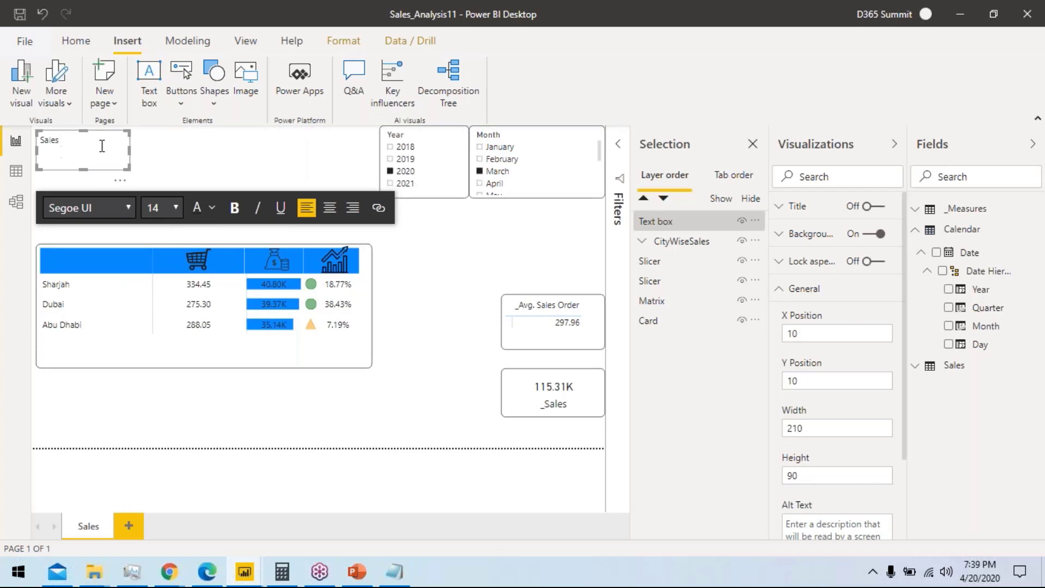
left_click(176, 208)
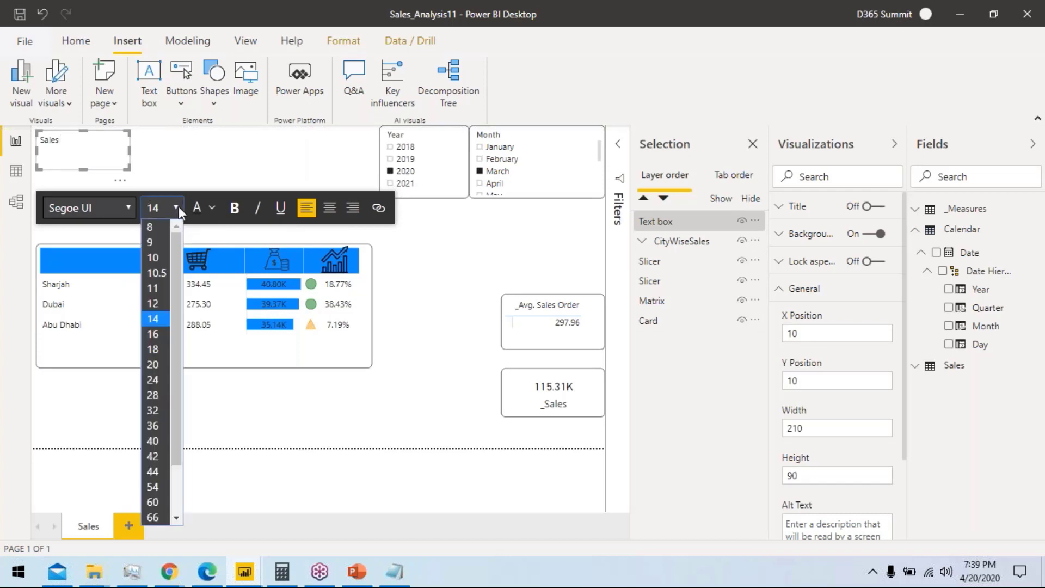
left_click(157, 353)
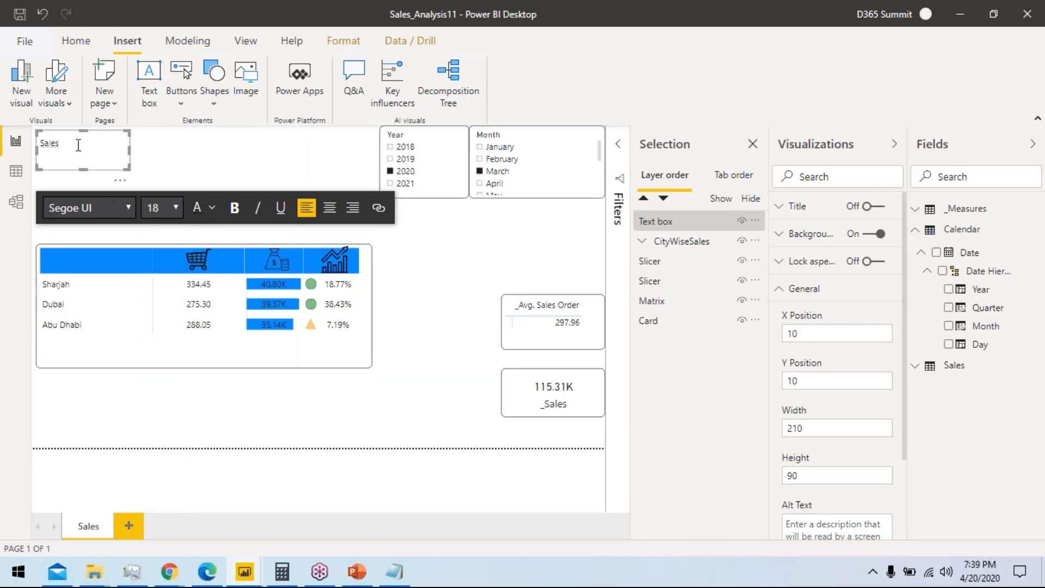
left_click_drag(76, 142, 7, 152)
left_click(175, 210)
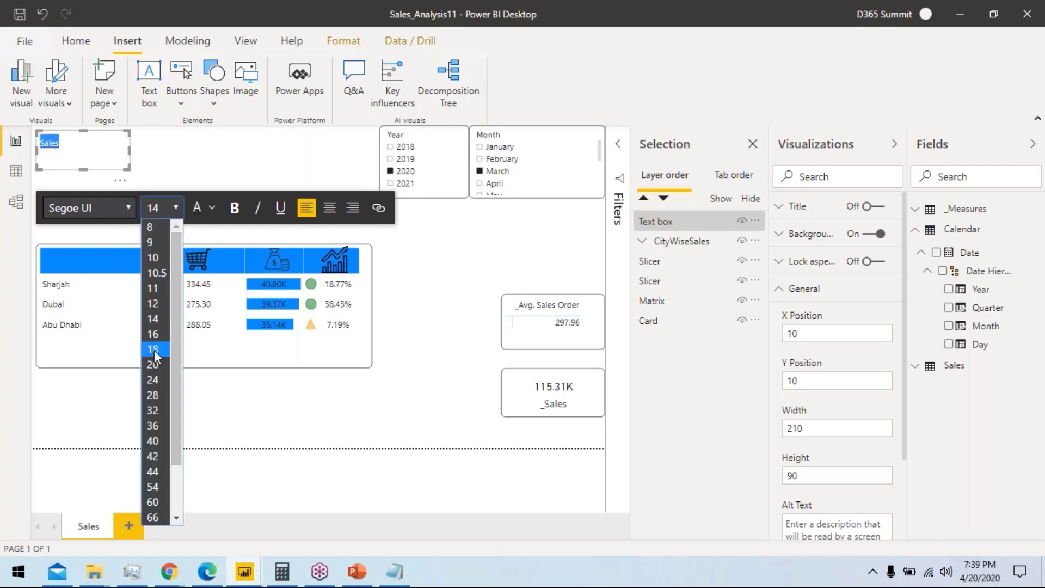
left_click(152, 349)
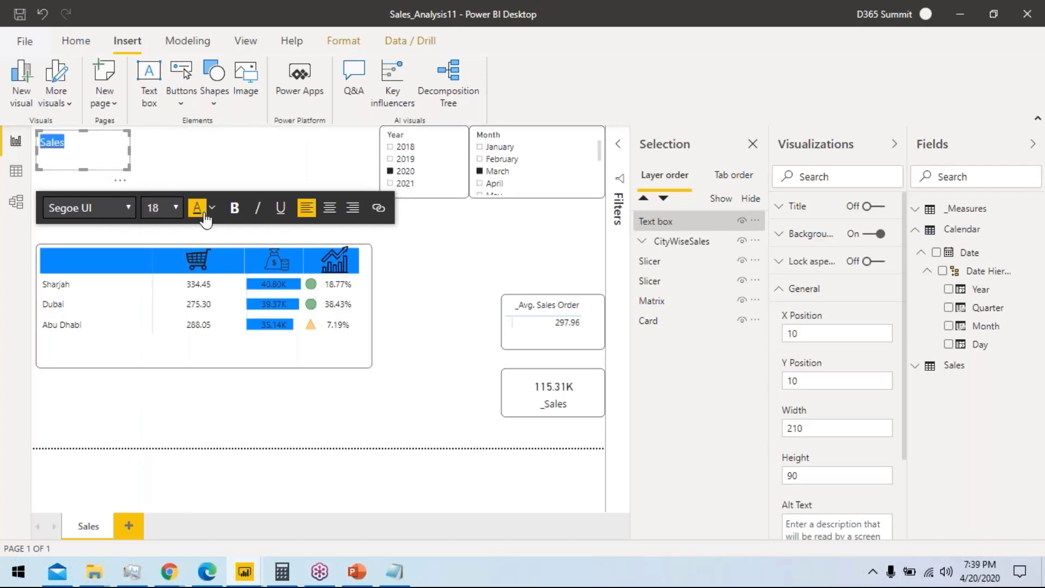
Step: Make the word "Sales" bold and centred, with a font size of 20
left_click(236, 209)
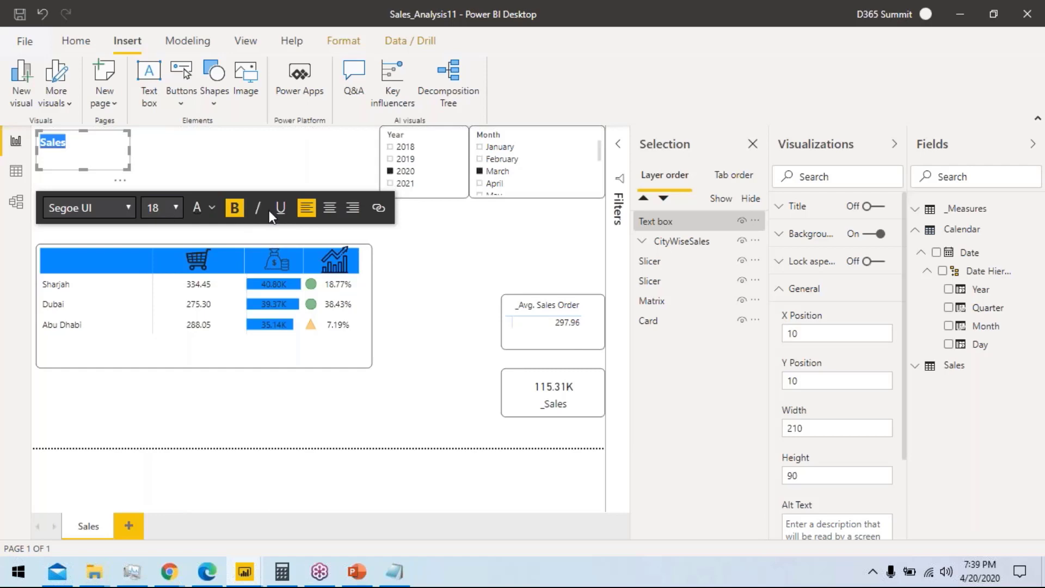
left_click(329, 207)
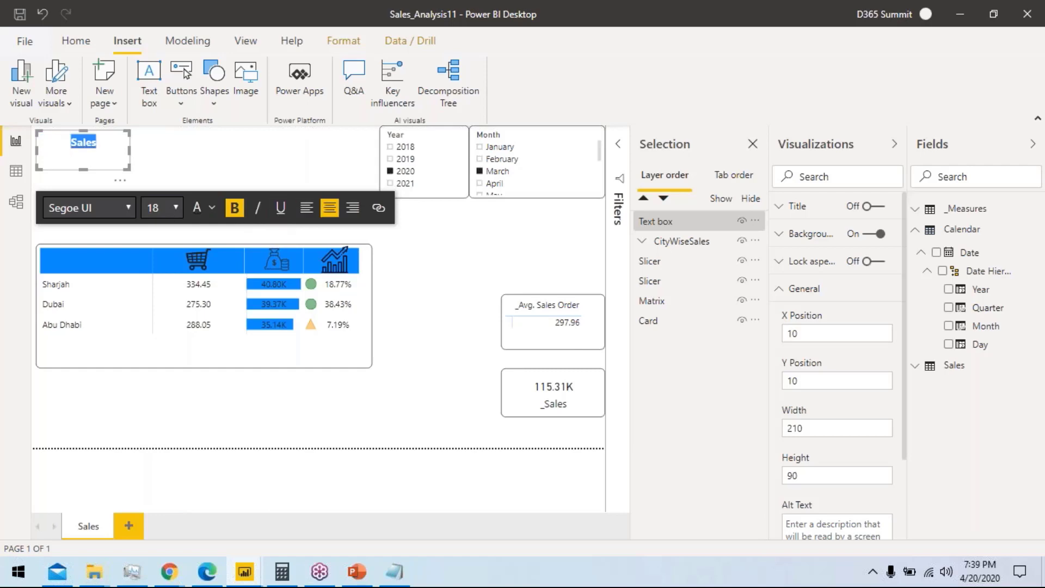
left_click(107, 142)
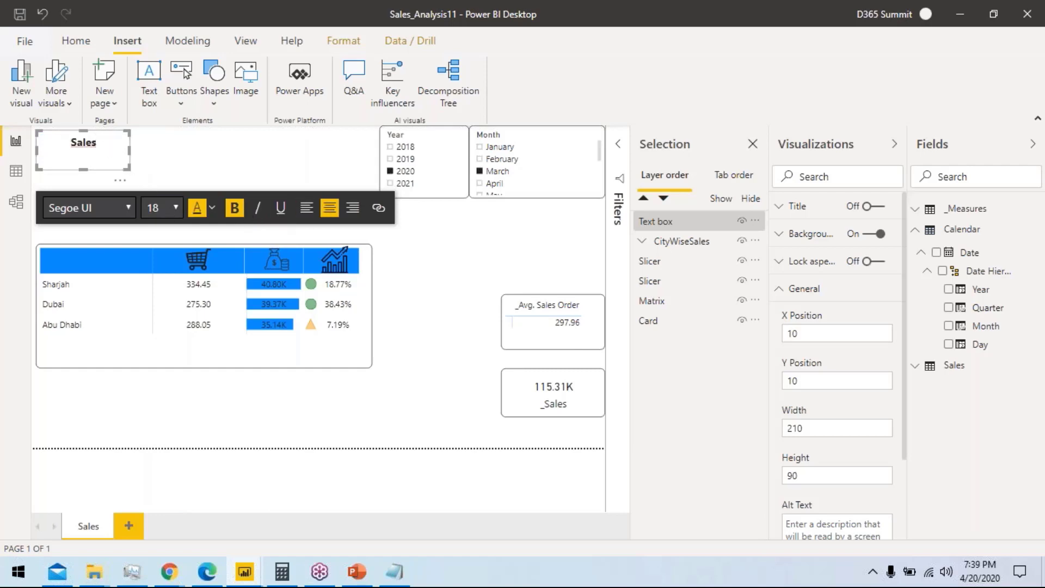
double_click(71, 143)
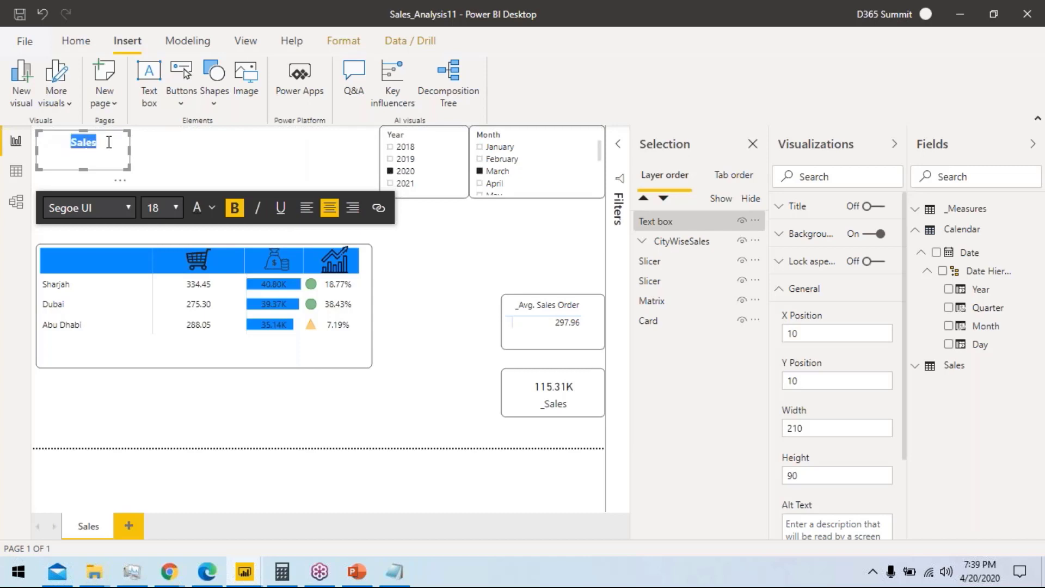
left_click(177, 207)
left_click(153, 366)
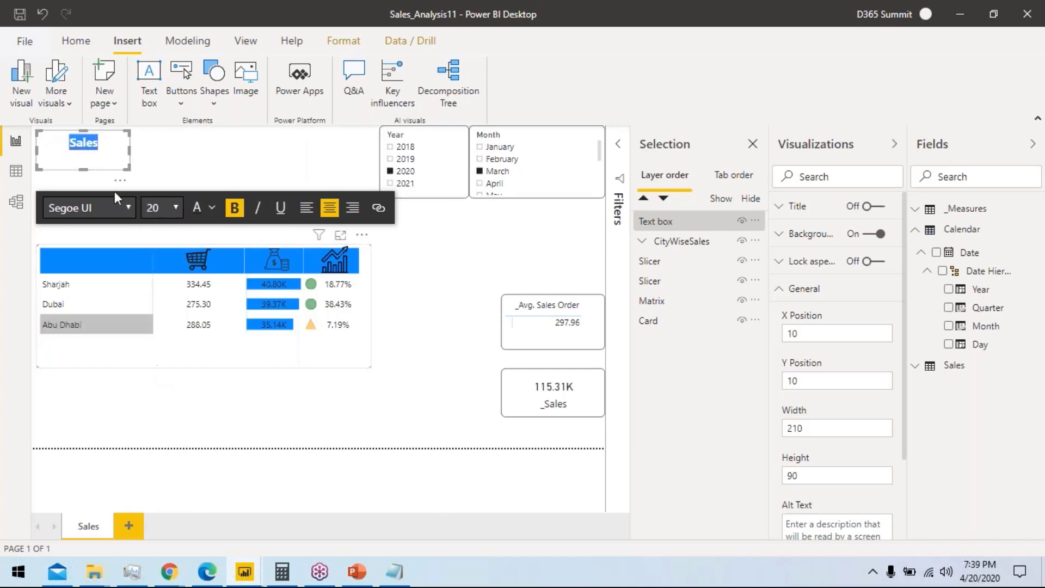
Step: Extend the text box's wording to "Sales Dashboard"
left_click(109, 150)
type("Das")
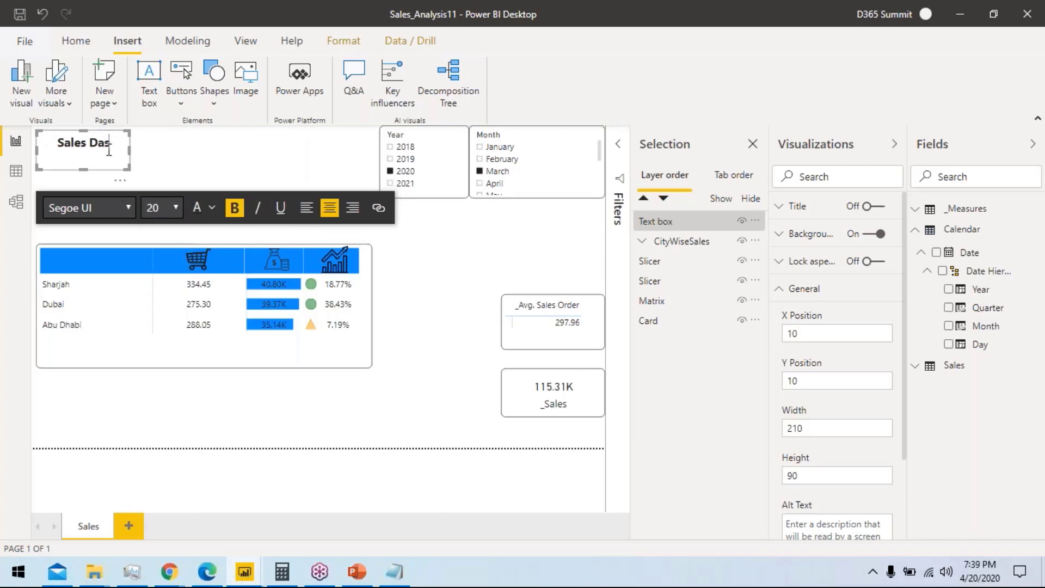
type("hboard")
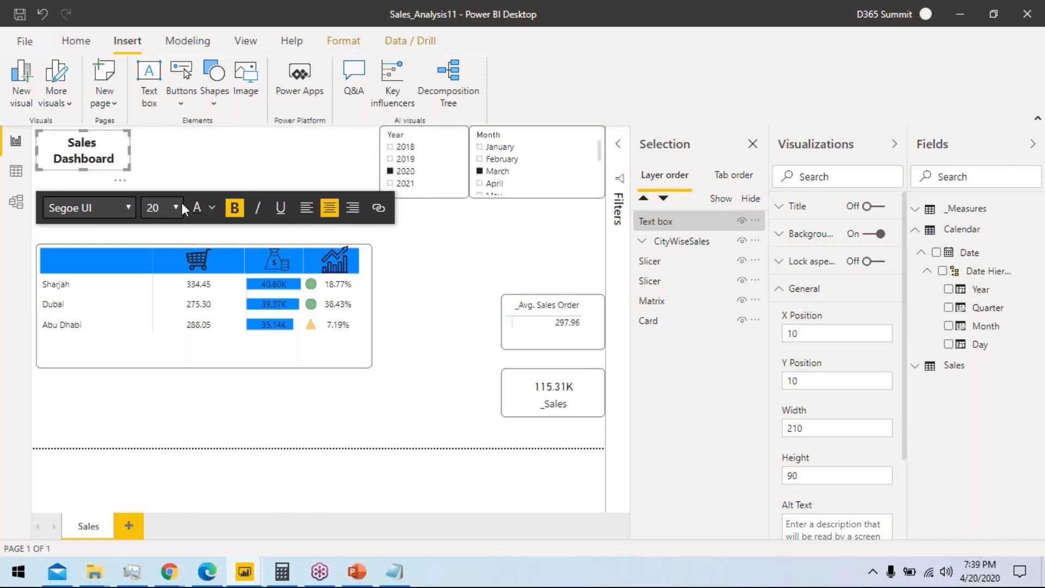
Step: Change the font color of the entire "Sales Dashboard" title to white
left_click(213, 208)
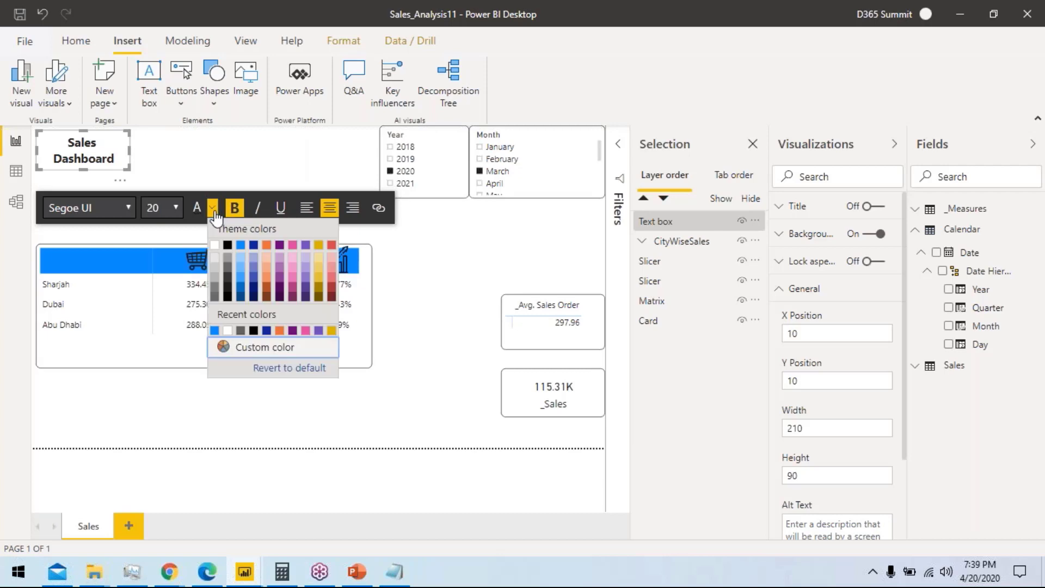
left_click(227, 245)
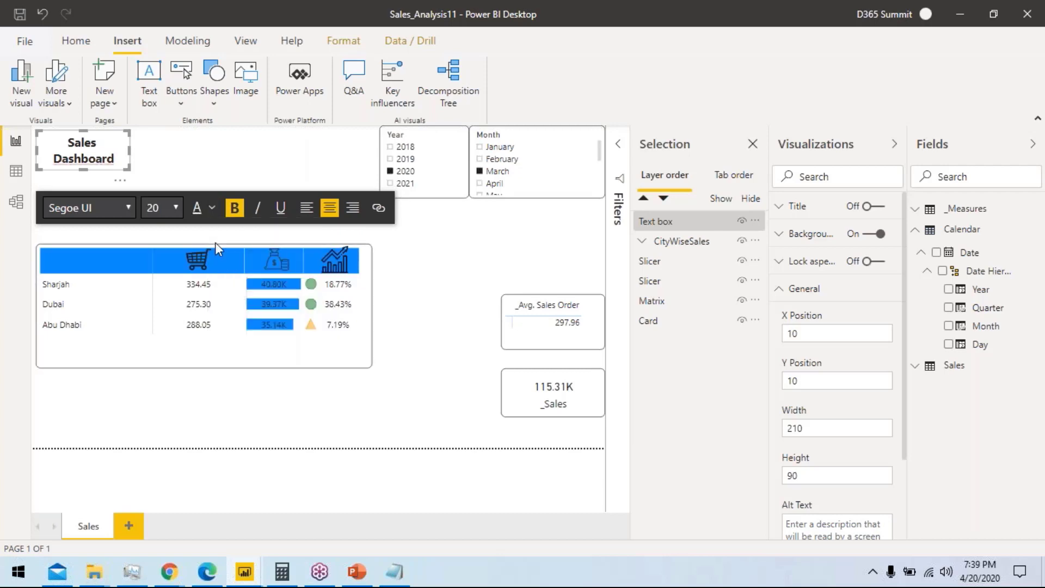
left_click_drag(123, 161, 53, 139)
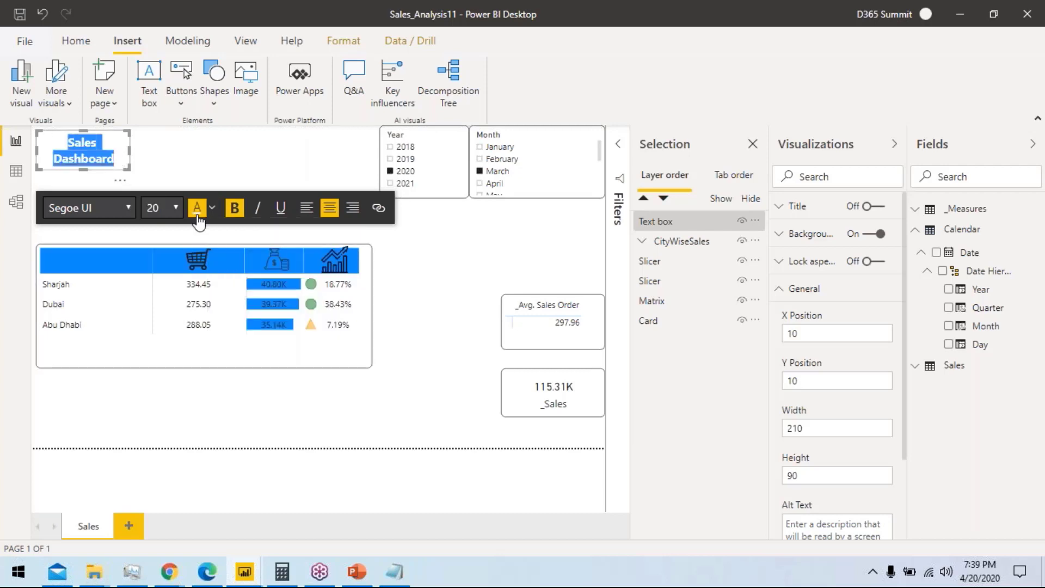
left_click(212, 207)
left_click(215, 245)
Step: Set the title text box's background color to the blue of the matrix header and save the report
left_click(811, 234)
left_click(799, 280)
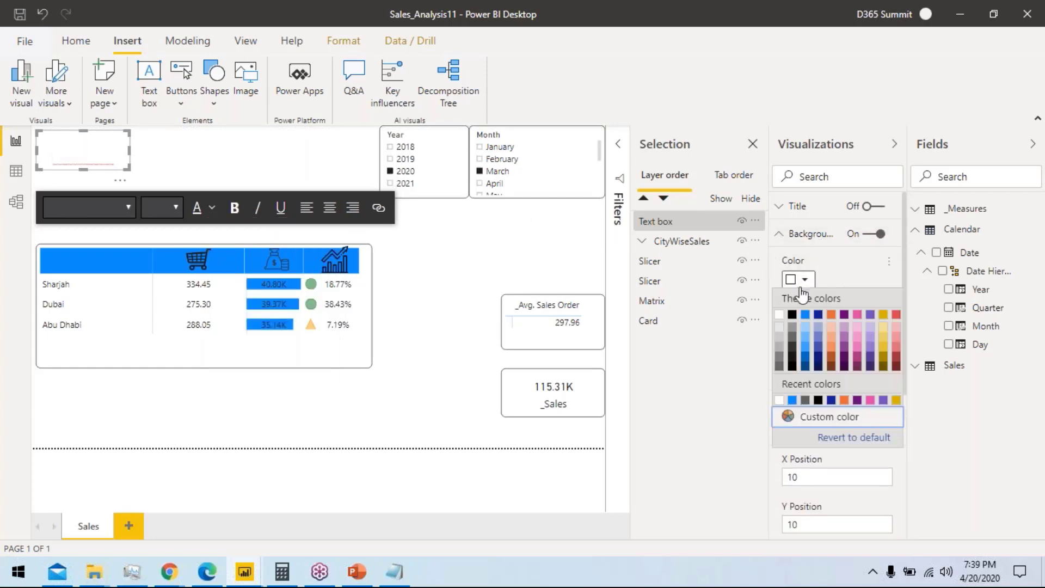
left_click(800, 311)
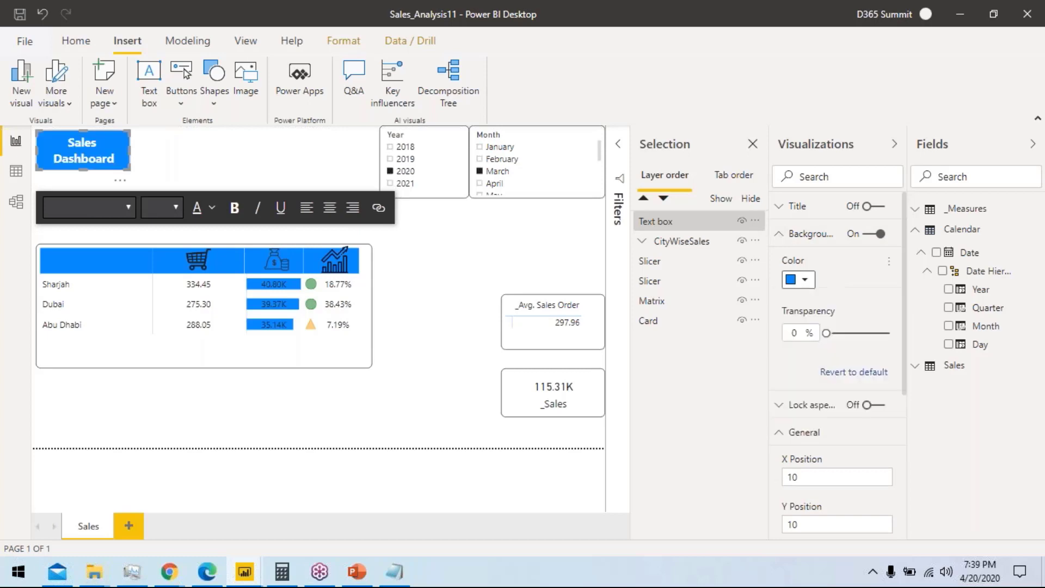
left_click(218, 162)
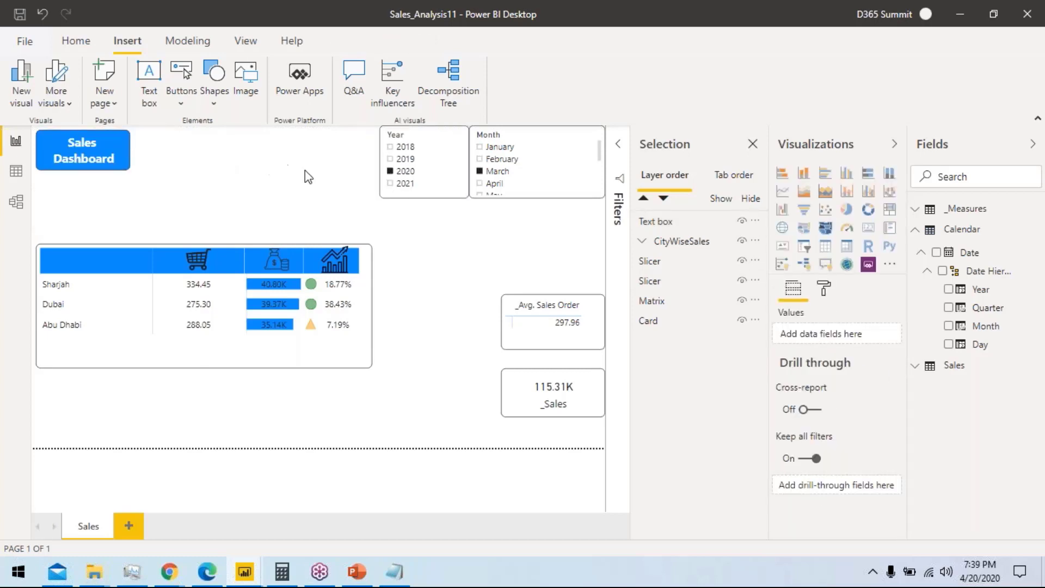
left_click(19, 15)
Step: Turn off the title text box's visual header and rename its layer SalesTitle
left_click(119, 168)
left_click(871, 345)
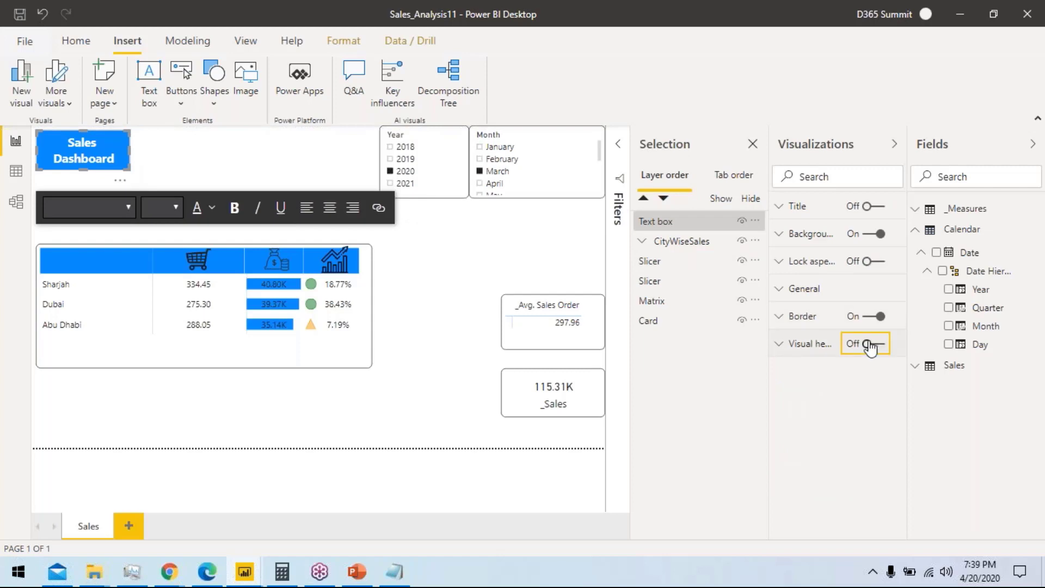
double_click(668, 221)
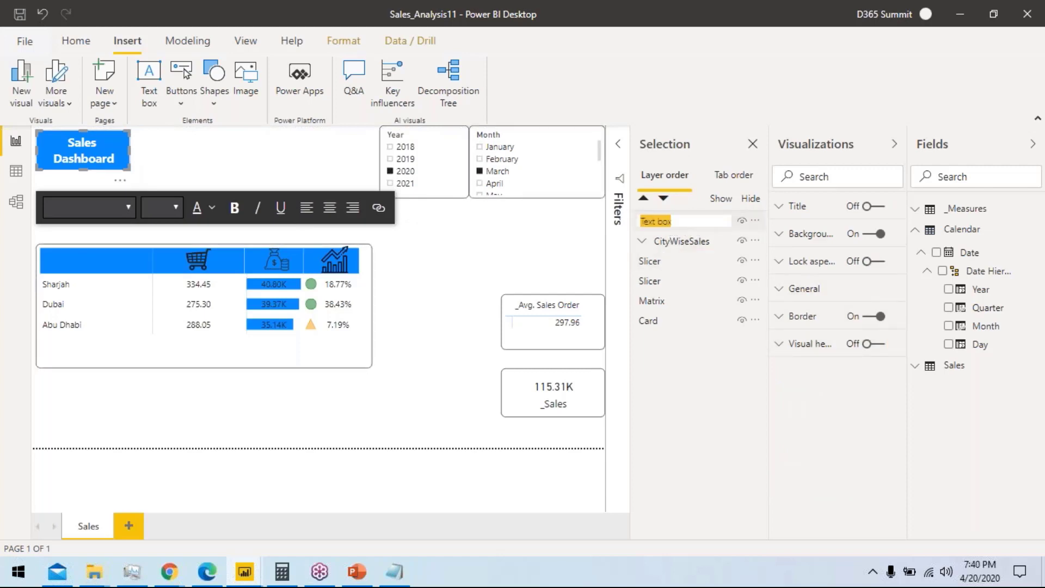
type("SalesTitle")
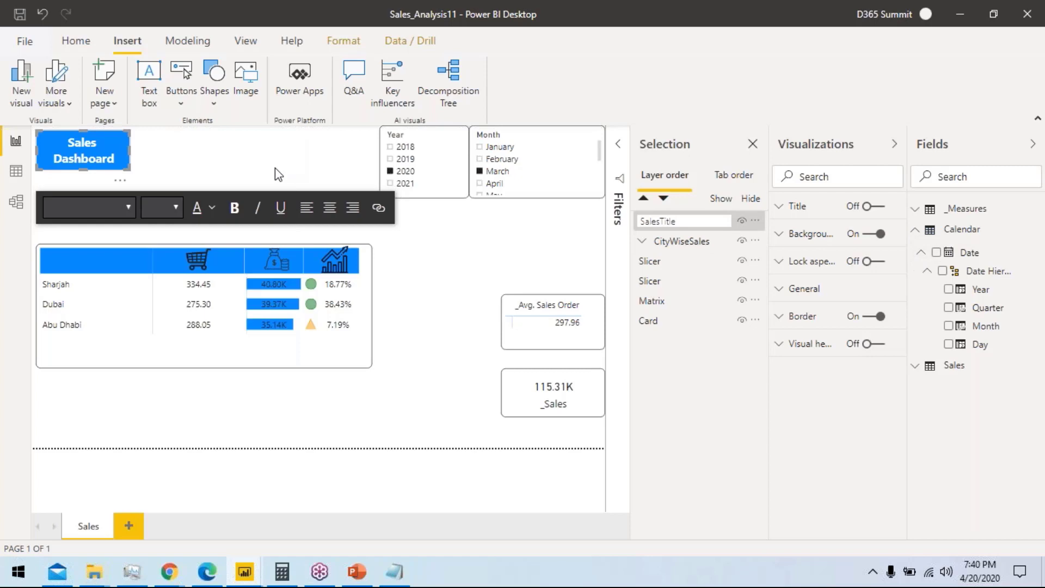
left_click(409, 164)
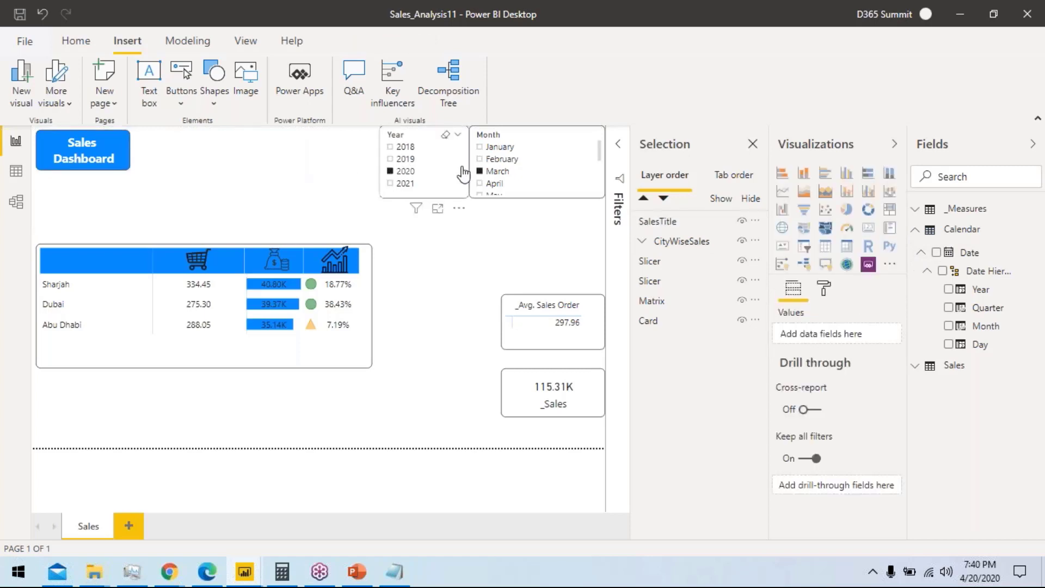
Step: Set the Year slicer's X position to 230 so it sits just beside the Sales Dashboard title
left_click(463, 172)
left_click(826, 289)
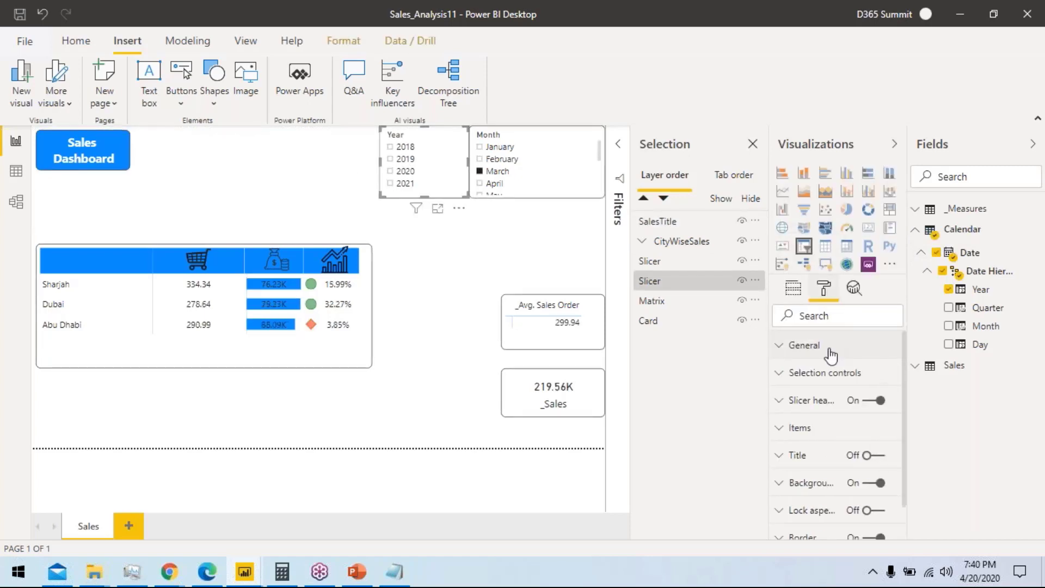
left_click(804, 345)
scroll(837, 436, "down", 2)
left_click_drag(791, 413, 837, 413)
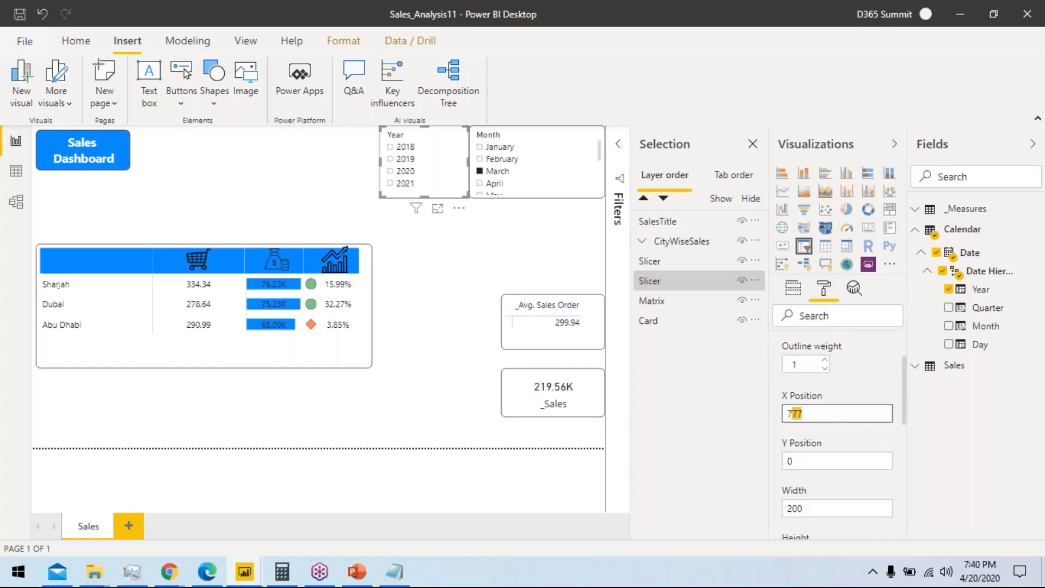
double_click(837, 414)
type("220")
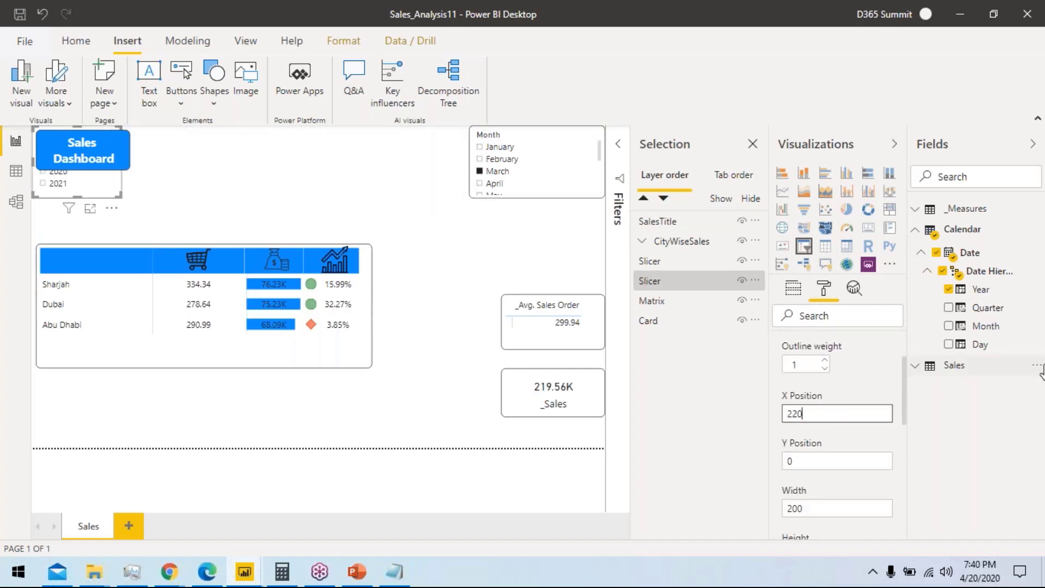
key("BackSpace")
key("BackSpace")
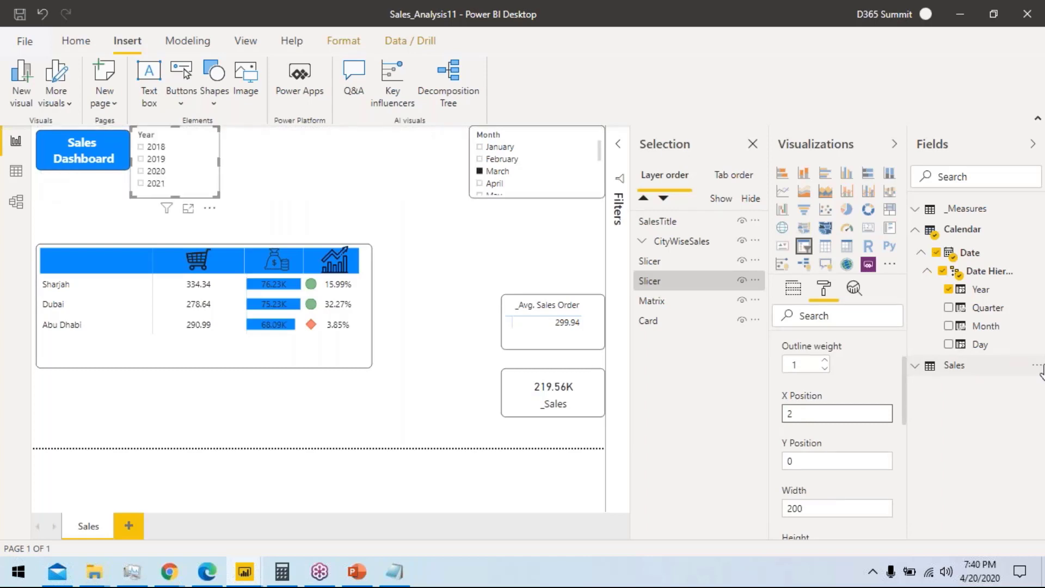
type("30")
key("Tab")
Step: Set the Year slicer's Y position to 10, aligning its upper edge with the title
type("1")
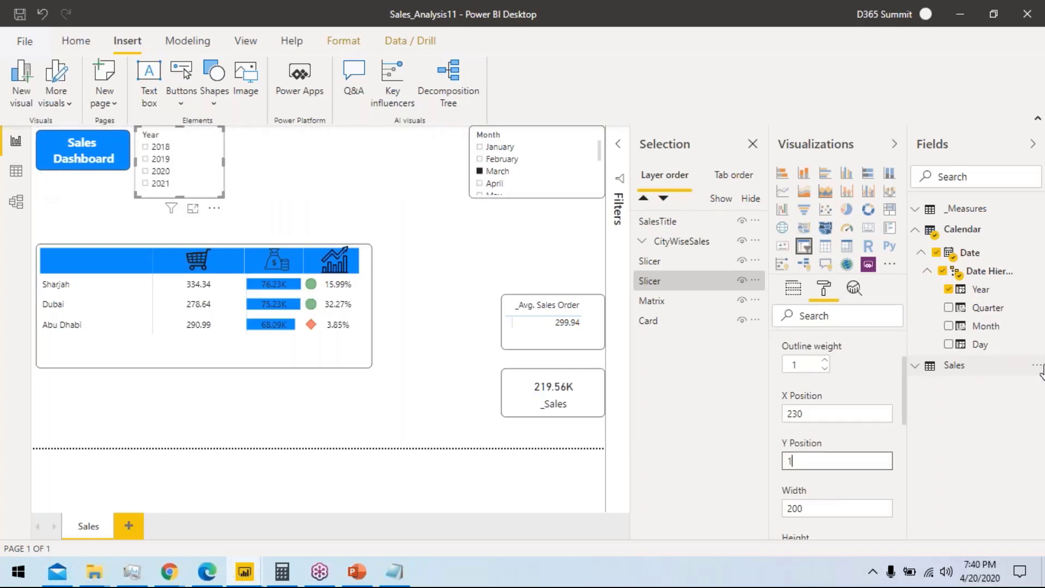
type("0")
key("Tab")
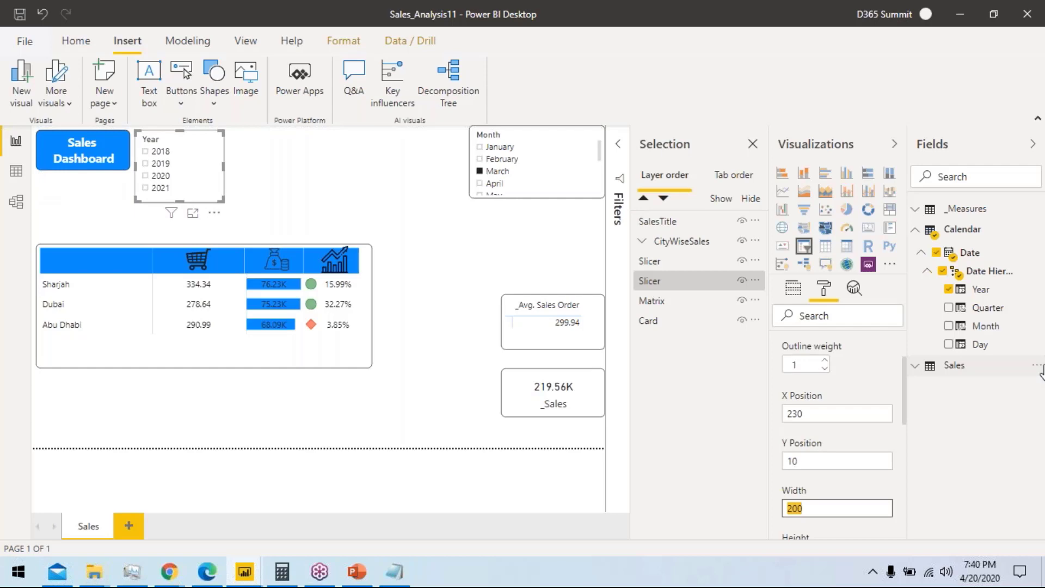
Step: Resize the Year slicer to a width of 140 and a height of 90
type("140")
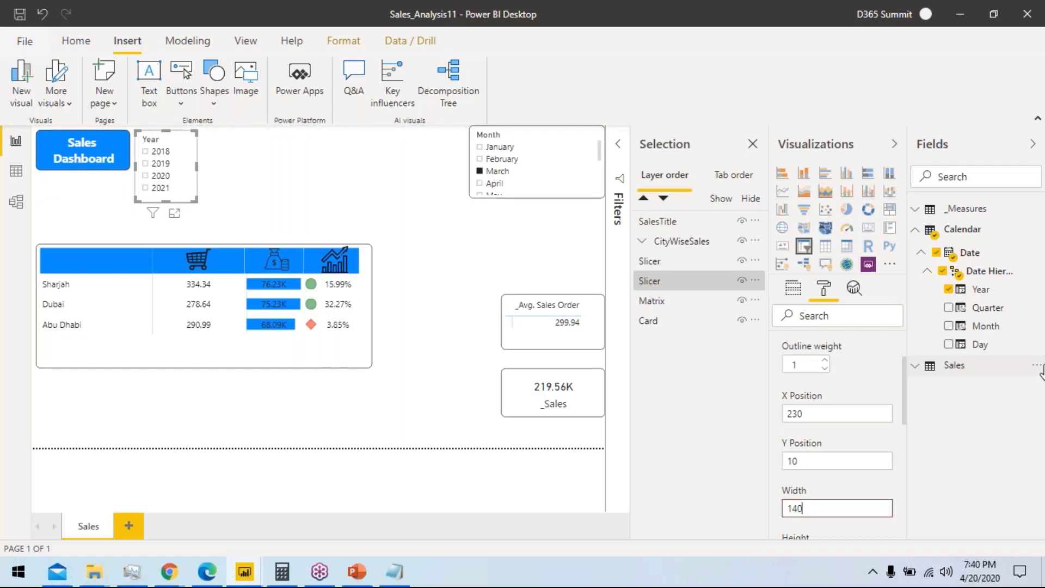
key("Tab")
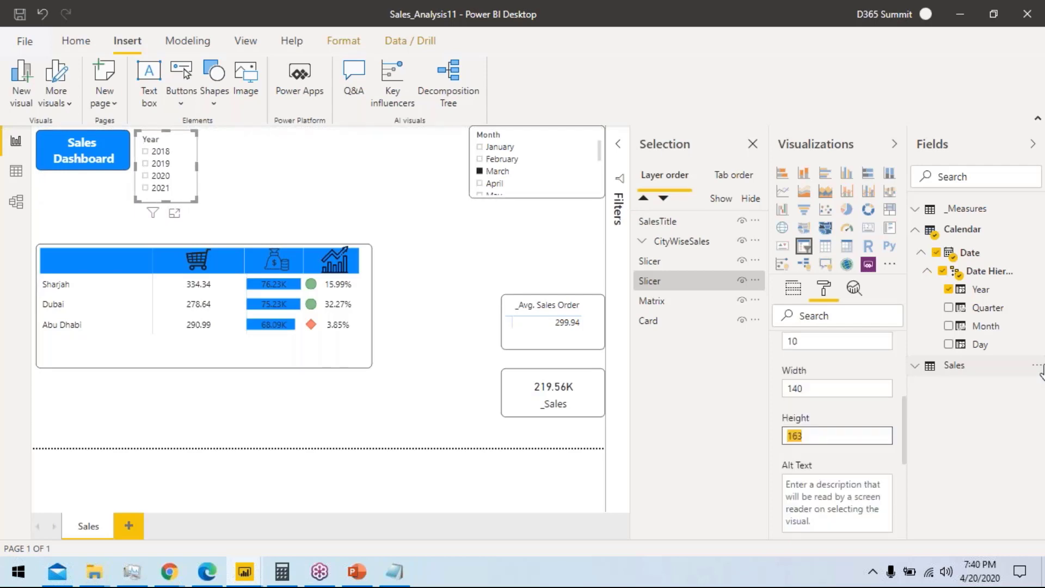
type("8")
key("BackSpace")
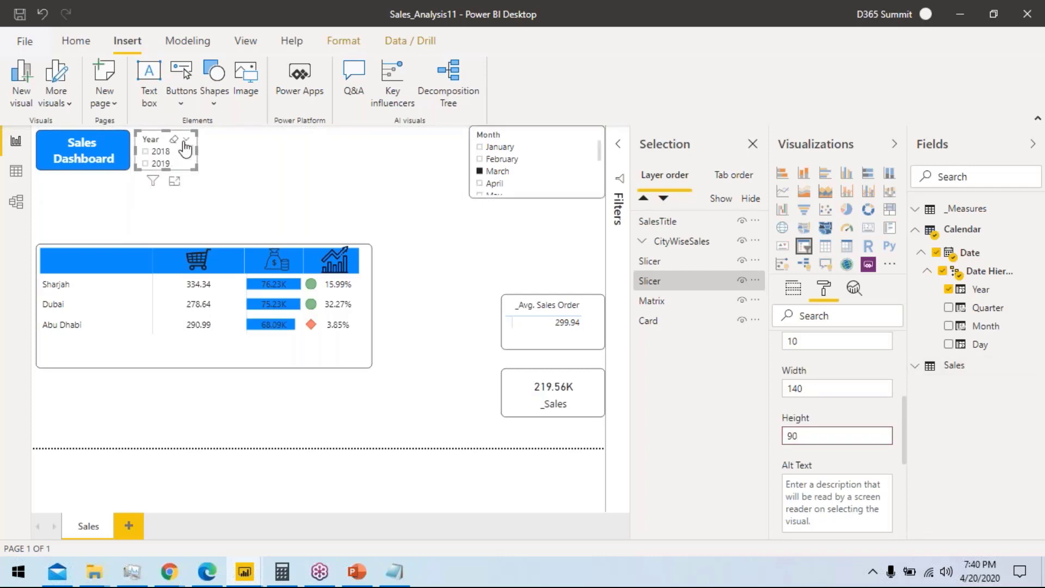
Step: Change the Year slicer from a list to a dropdown
left_click(186, 140)
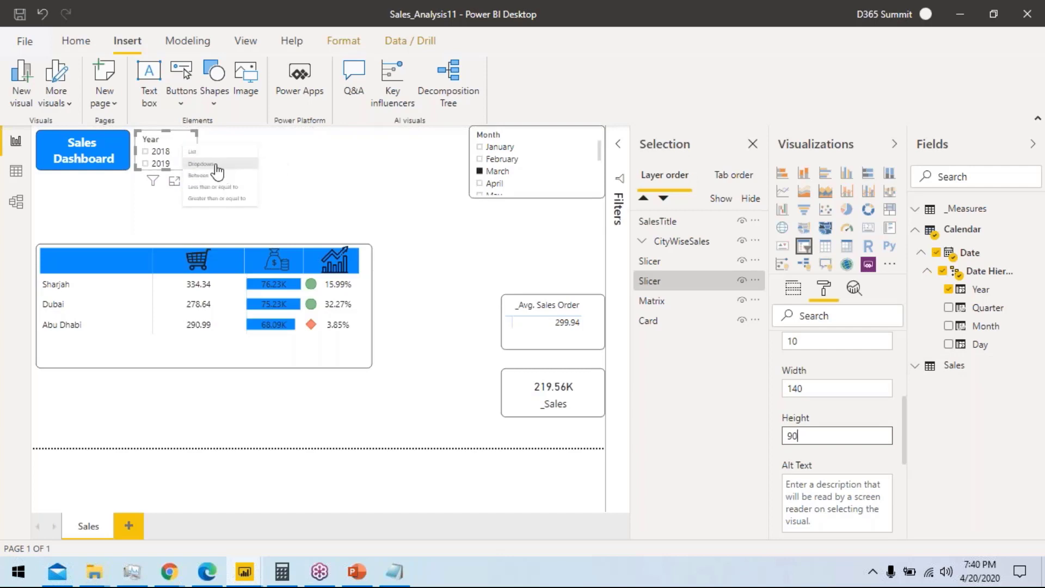
left_click(217, 163)
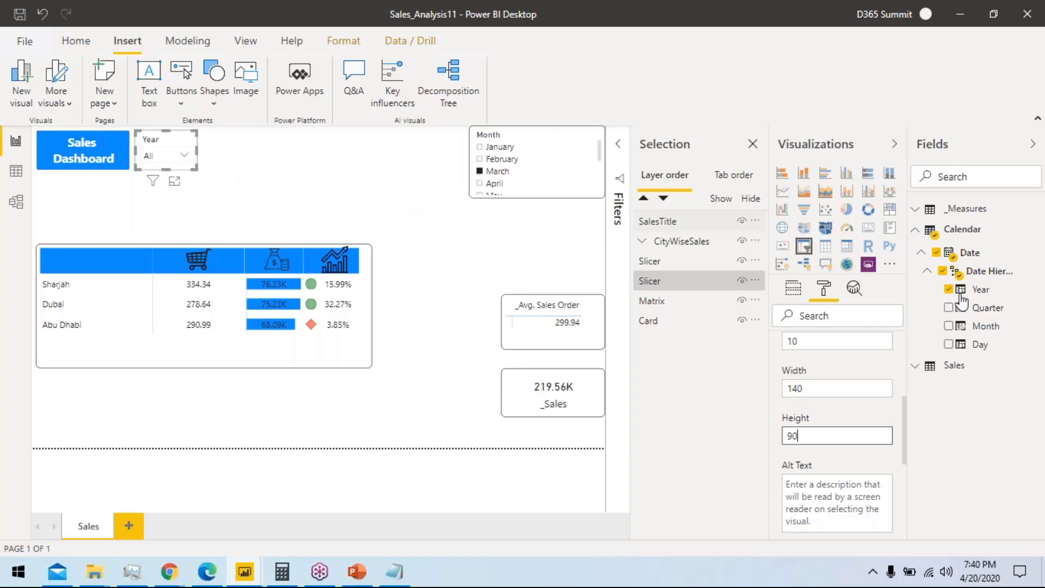
scroll(858, 352, "up", 5)
left_click(838, 346)
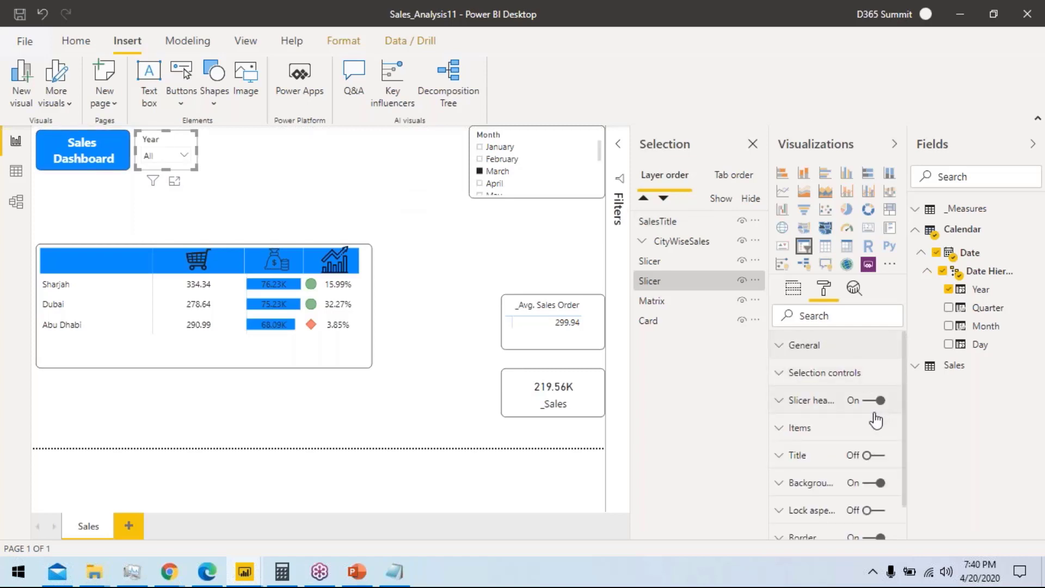
Step: Turn off the Year slicer's own header and turn on a title with the text Year
left_click(878, 401)
left_click(877, 455)
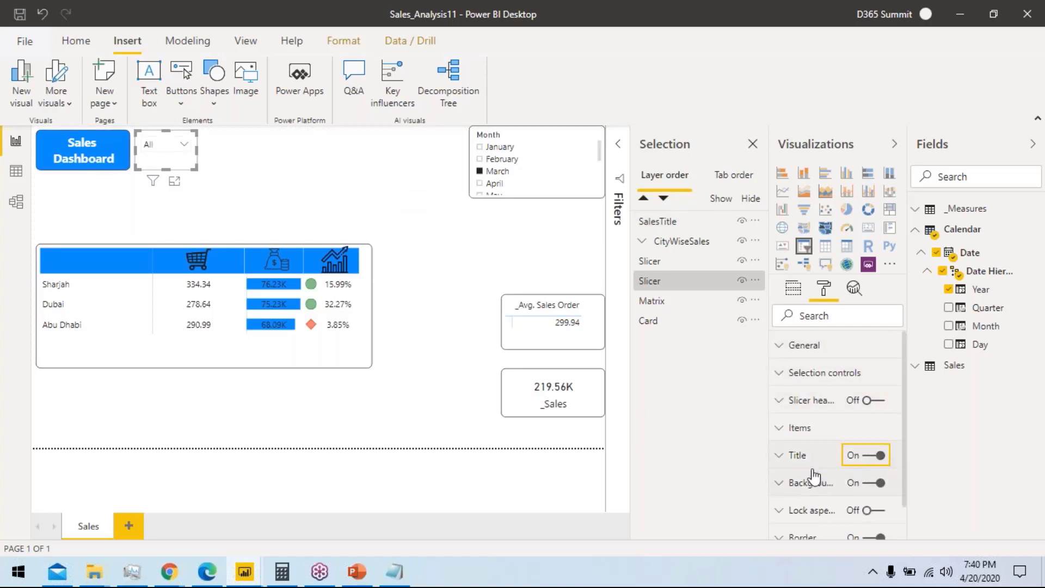
left_click(800, 460)
left_click(837, 497)
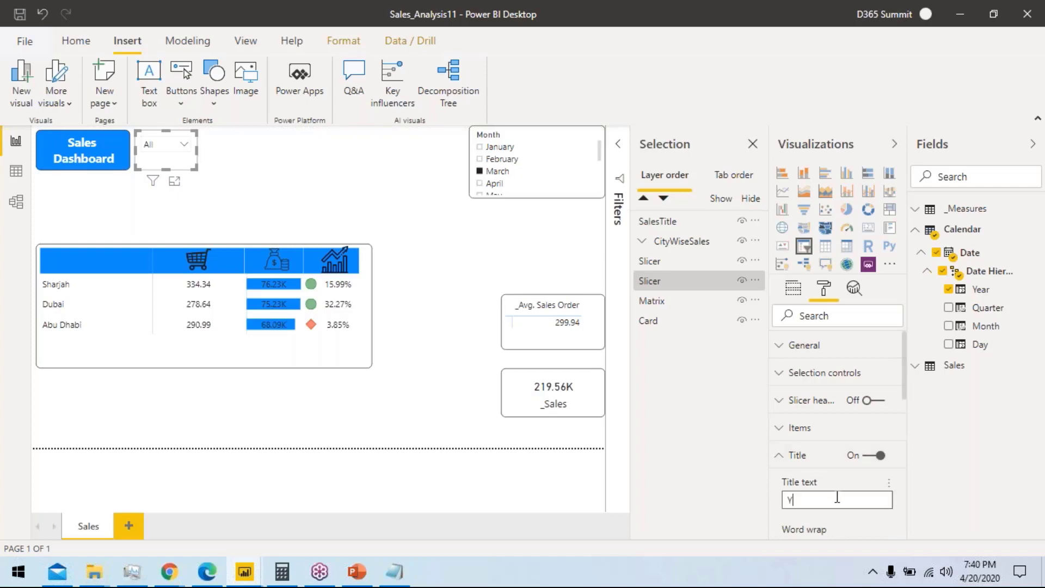
type("Year")
Step: Center the Year slicer's title and set its text size to 16 pt
scroll(837, 497, "down", 3)
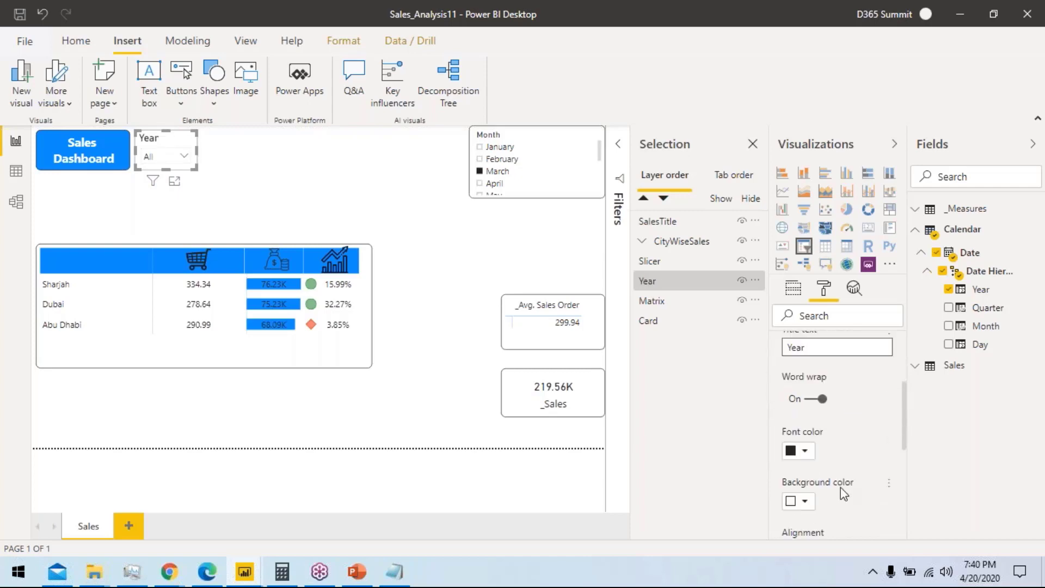
scroll(840, 488, "down", 3)
left_click(809, 397)
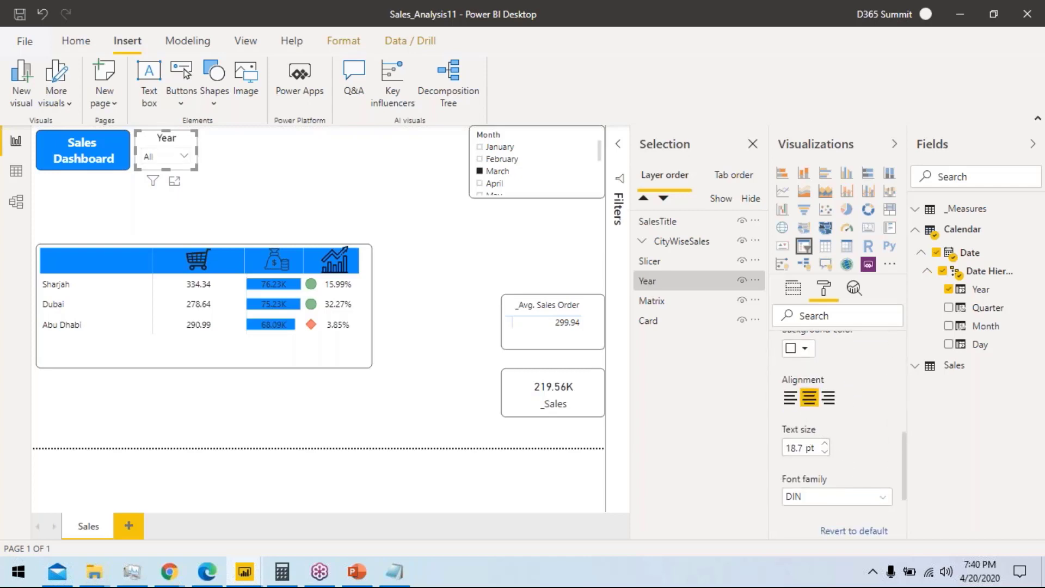
double_click(802, 450)
type("16")
key("Return")
Step: Make the Year slicer's title font white on the theme blue background
scroll(838, 436, "up", 2)
scroll(821, 425, "up", 3)
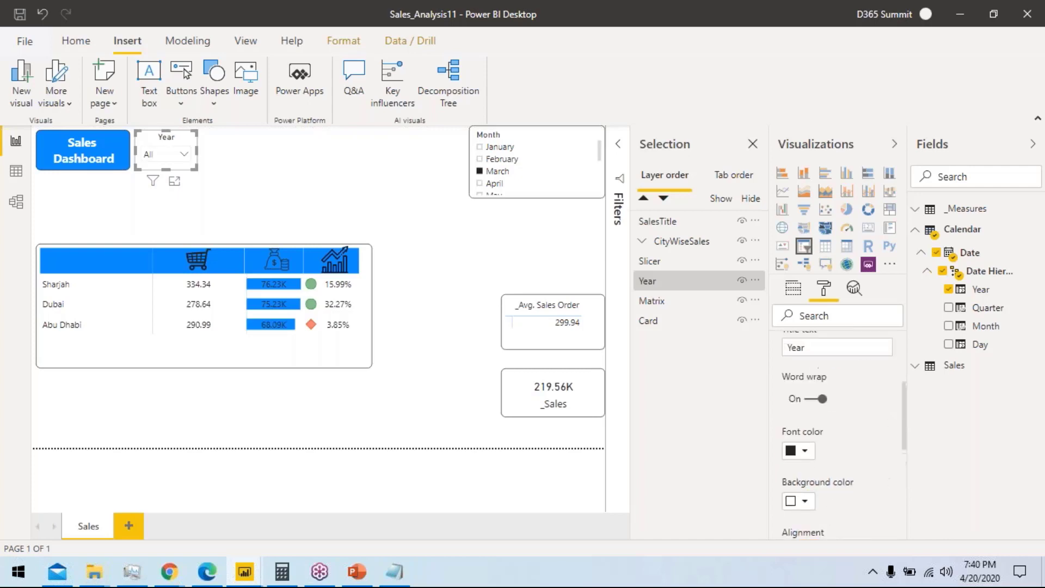
left_click(804, 451)
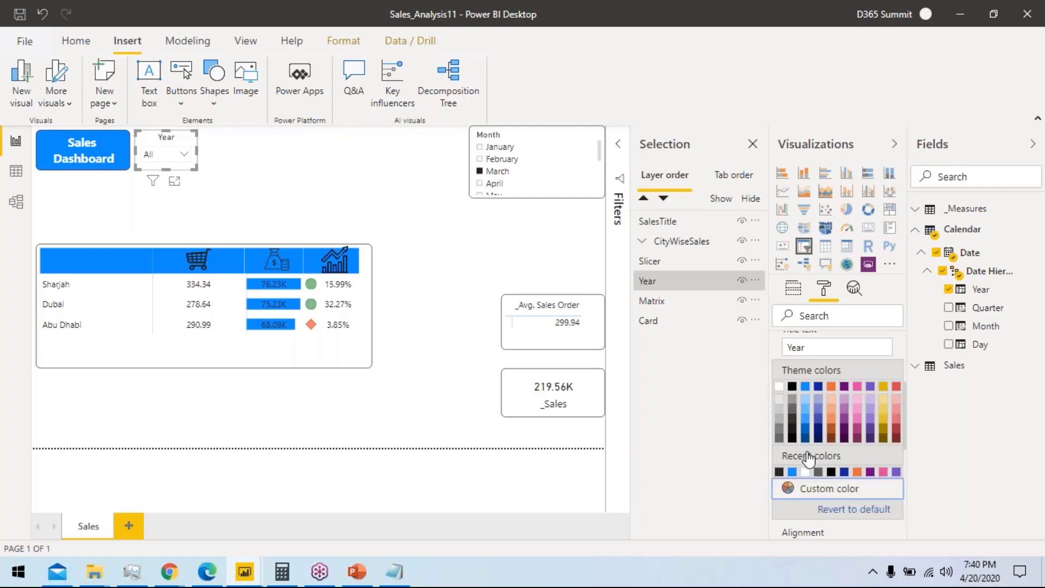
left_click(781, 388)
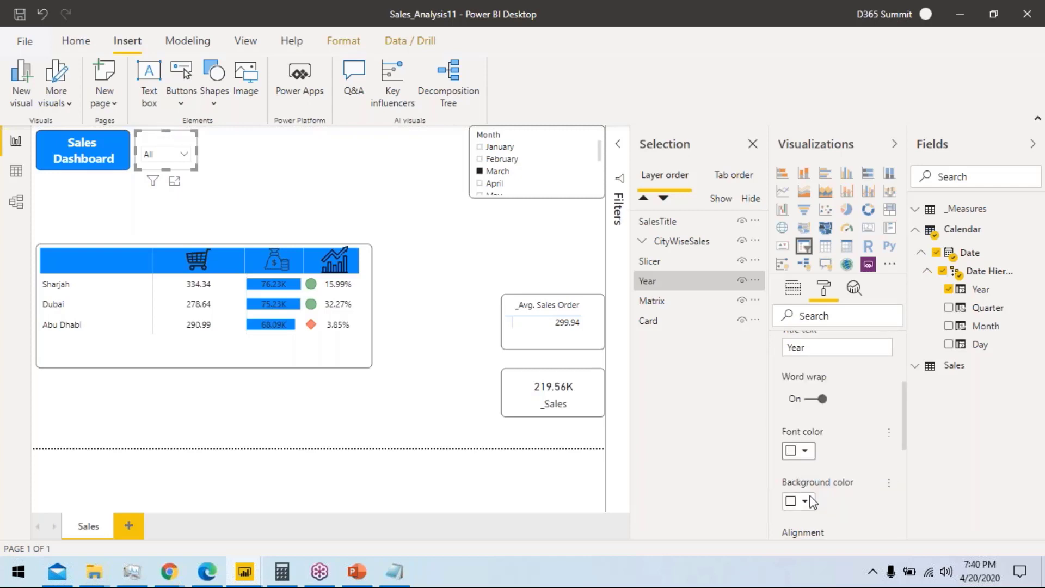
left_click(805, 500)
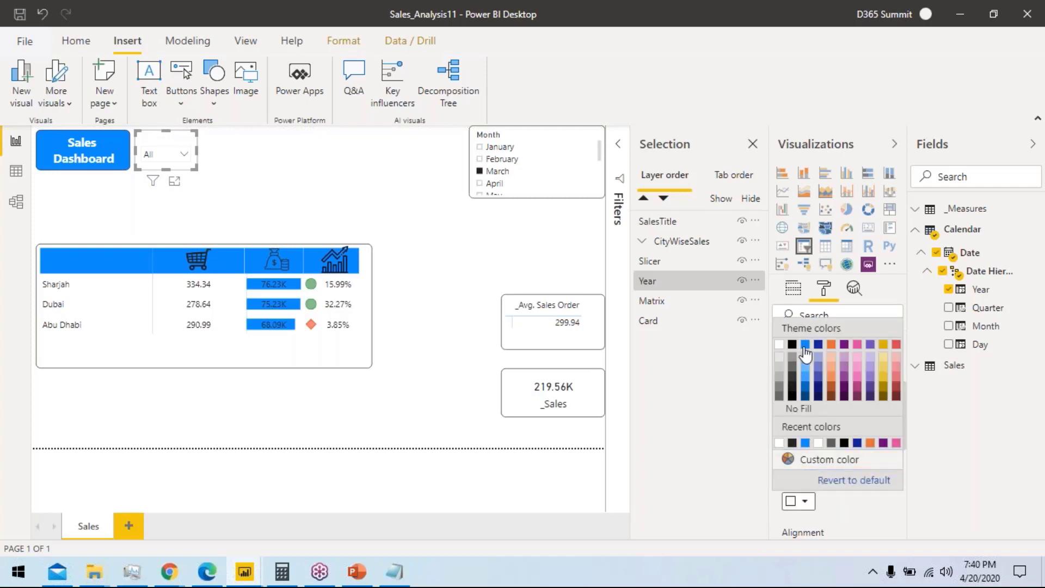
left_click(805, 348)
Step: Turn off the Year slicer's visual header and deselect the slicer
scroll(861, 407, "down", 6)
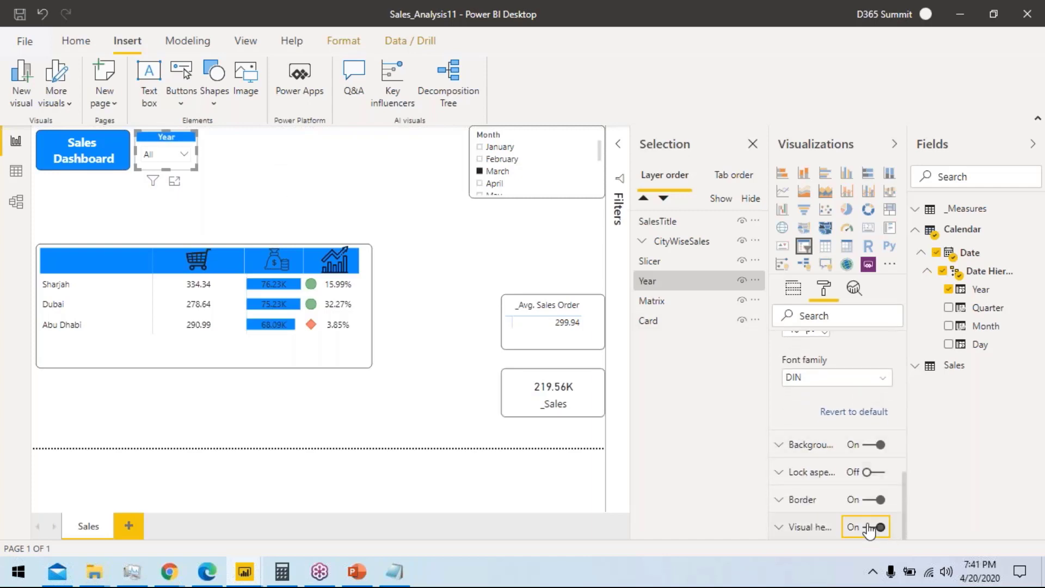
left_click(871, 528)
left_click(289, 192)
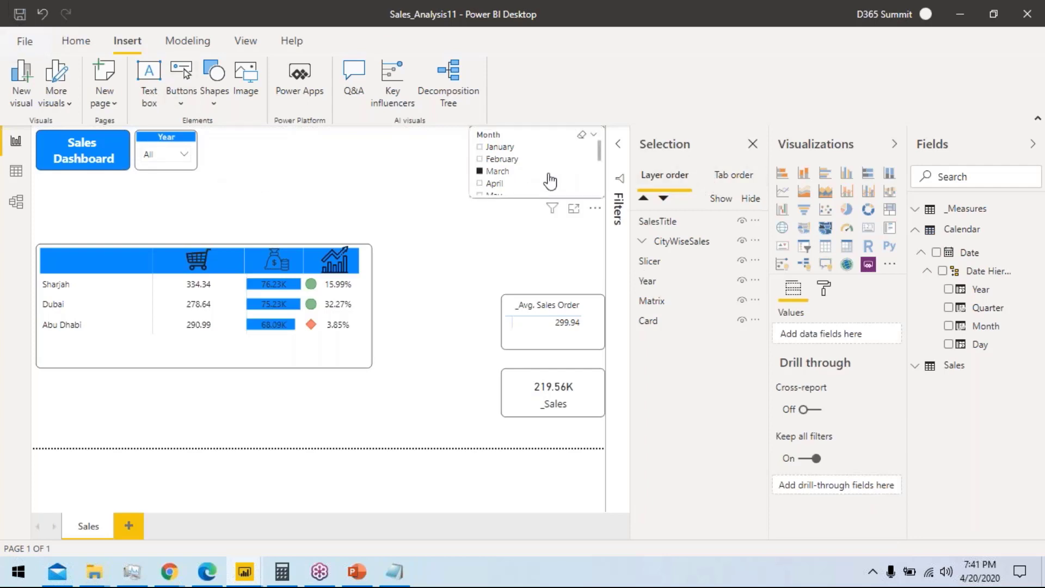
Step: Select the Month slicer, clear its March filter and rename its layer Month
left_click(550, 181)
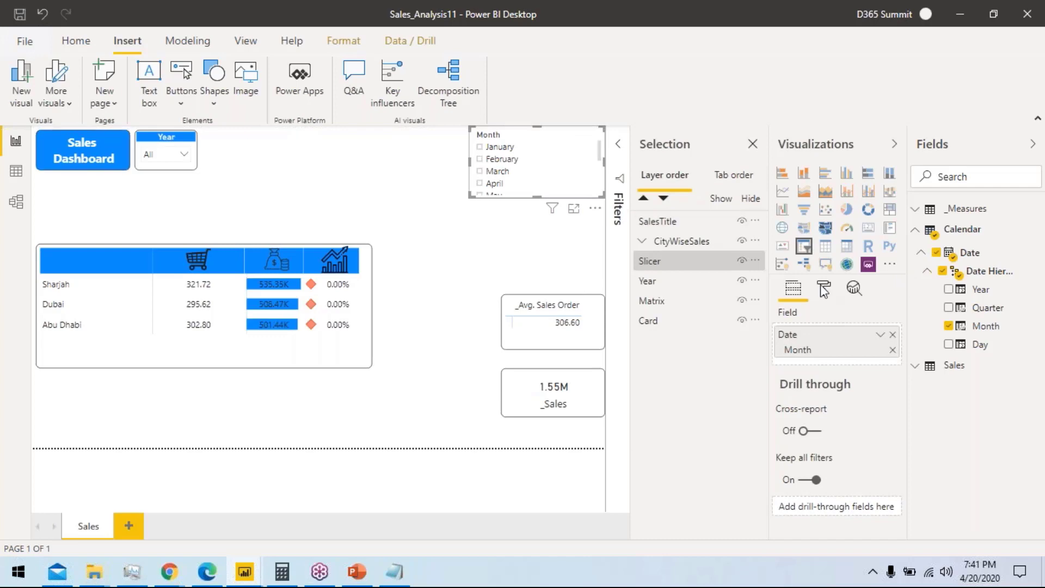
double_click(675, 261)
type("Mo")
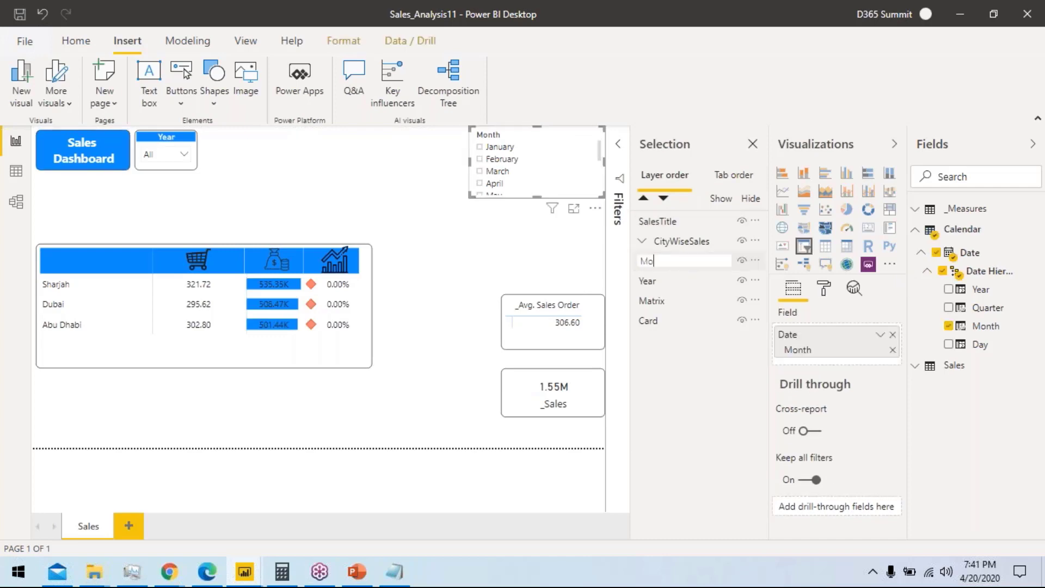
type("nth")
key("Return")
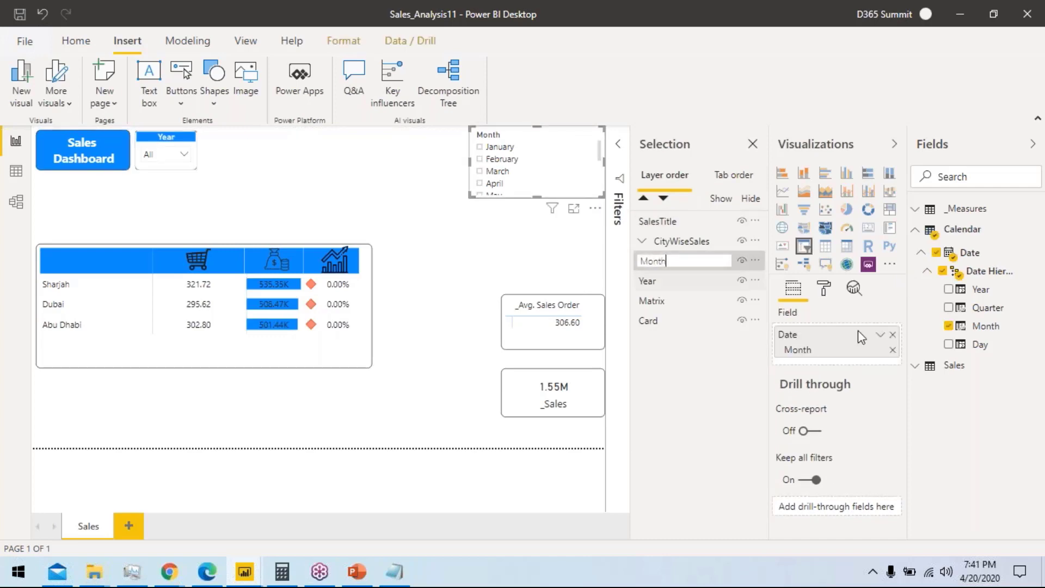
Step: Open the Month slicer's general format settings and add 230 and 140 in Calculator to find where the Year slicer ends
left_click(824, 289)
left_click(805, 345)
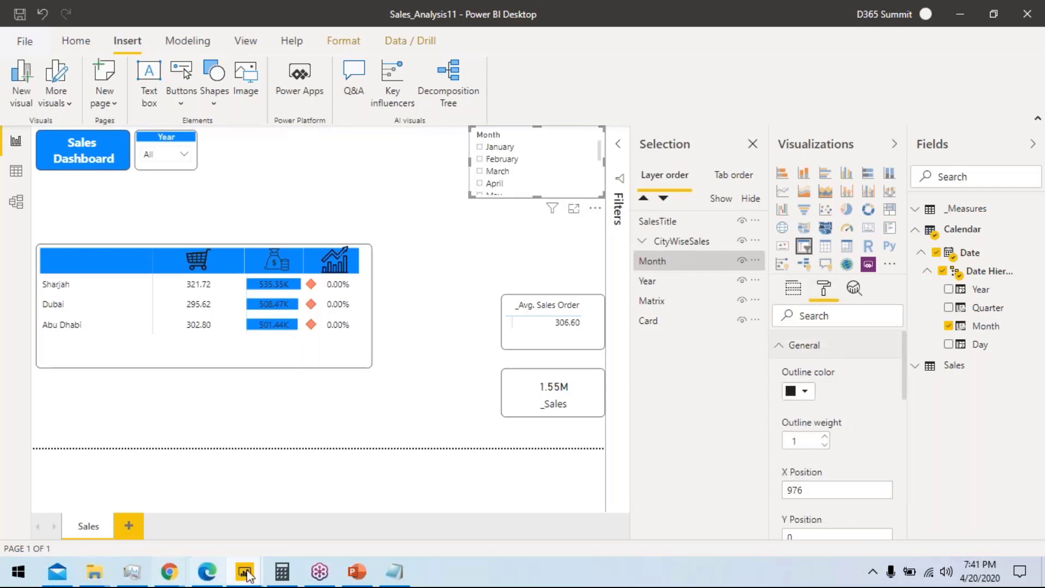
left_click(289, 572)
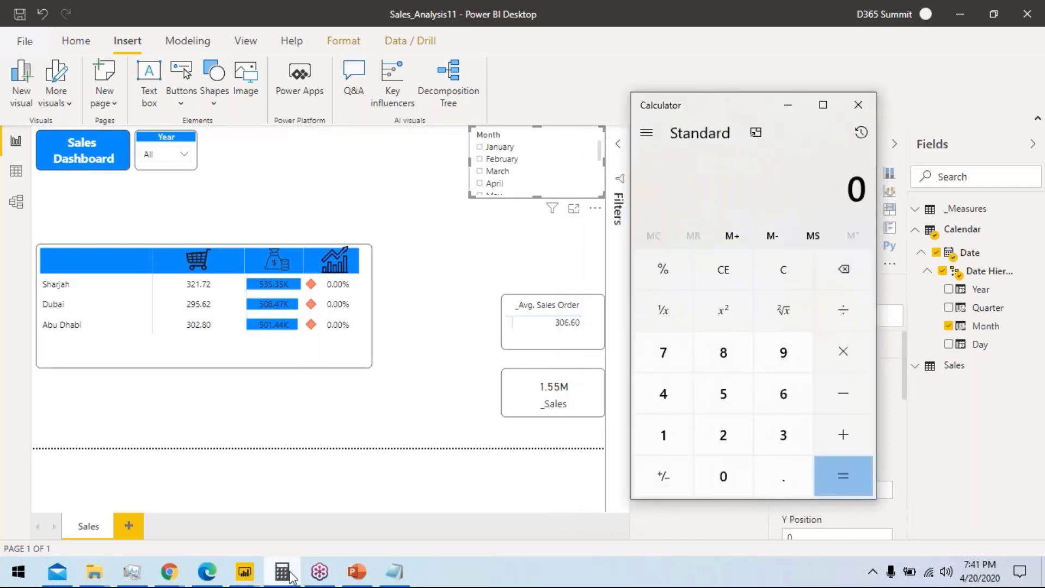
type("23")
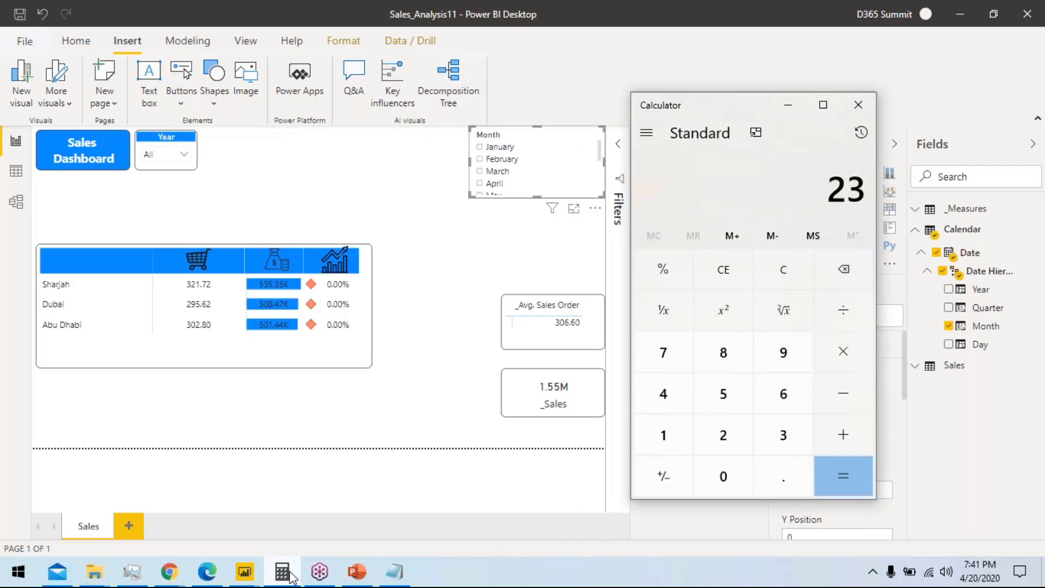
type("0 + 140")
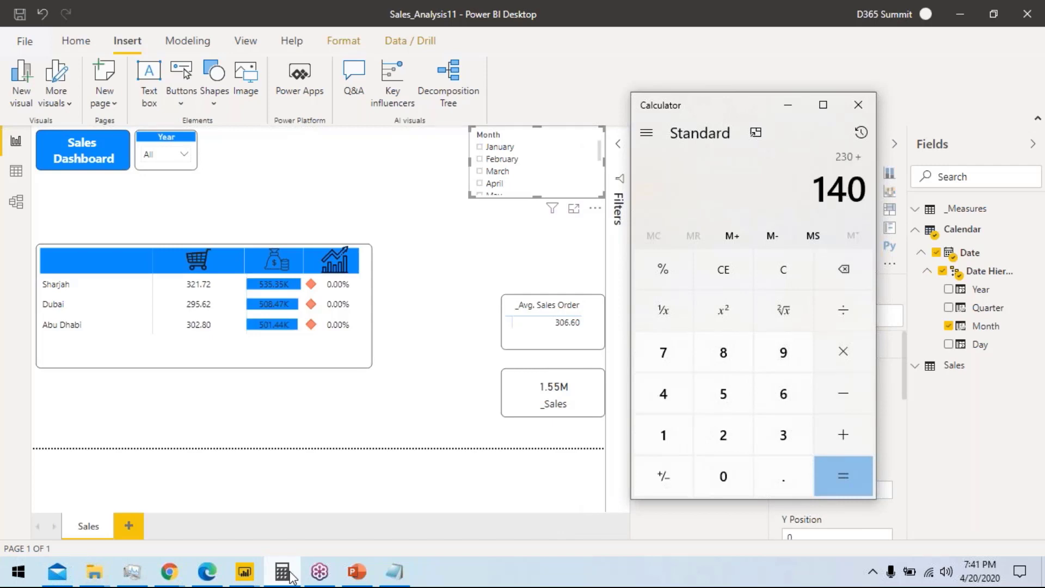
key("Return")
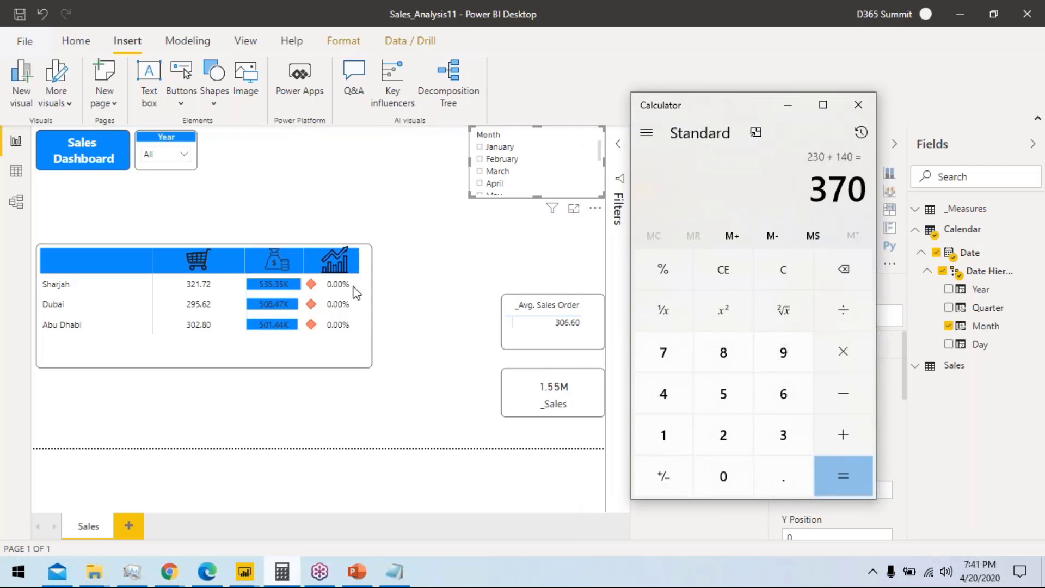
left_click(787, 105)
Step: Place the Month slicer at X position 380 and Y position 10, with a height of 90
double_click(826, 488)
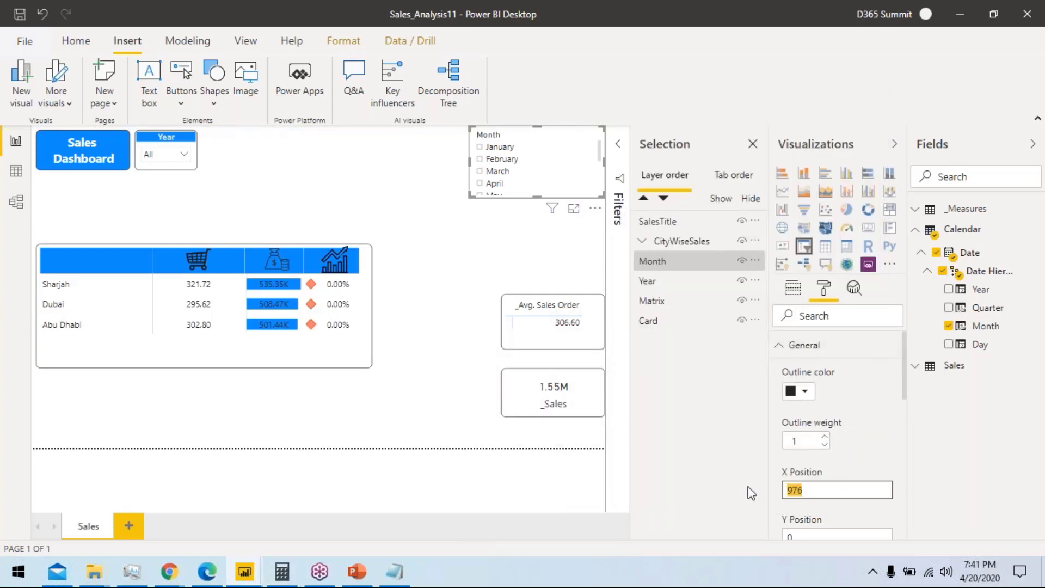
type("380")
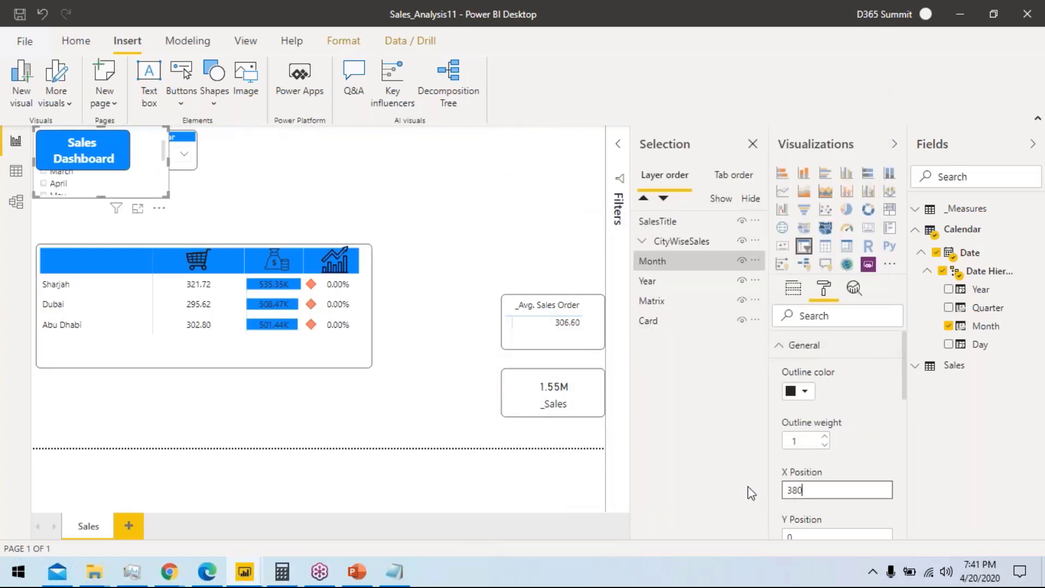
key("Tab")
key("Tab")
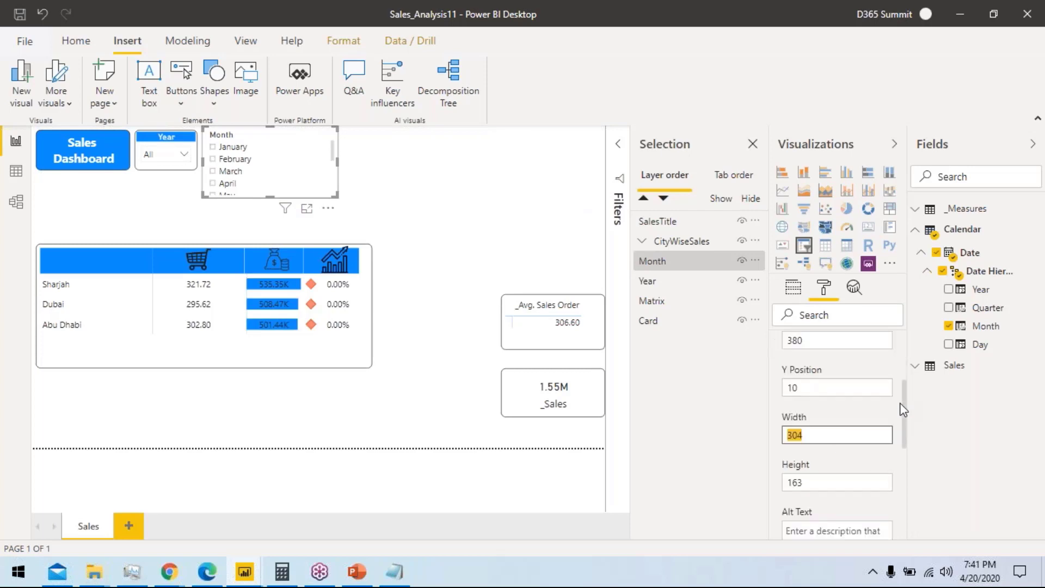
key("Tab")
type("90")
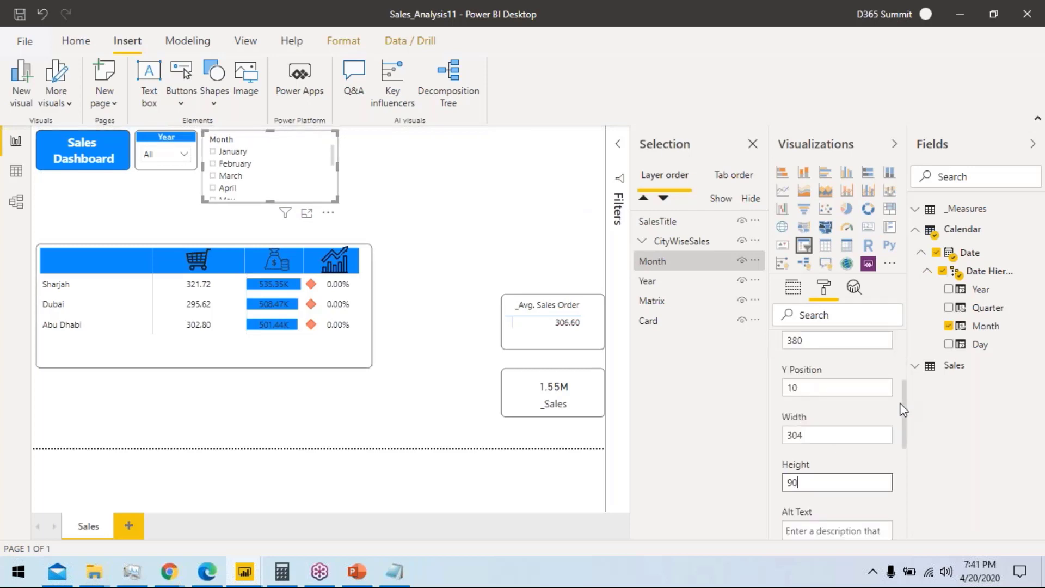
Step: Set the Month slicer's width to 620
left_click(821, 436)
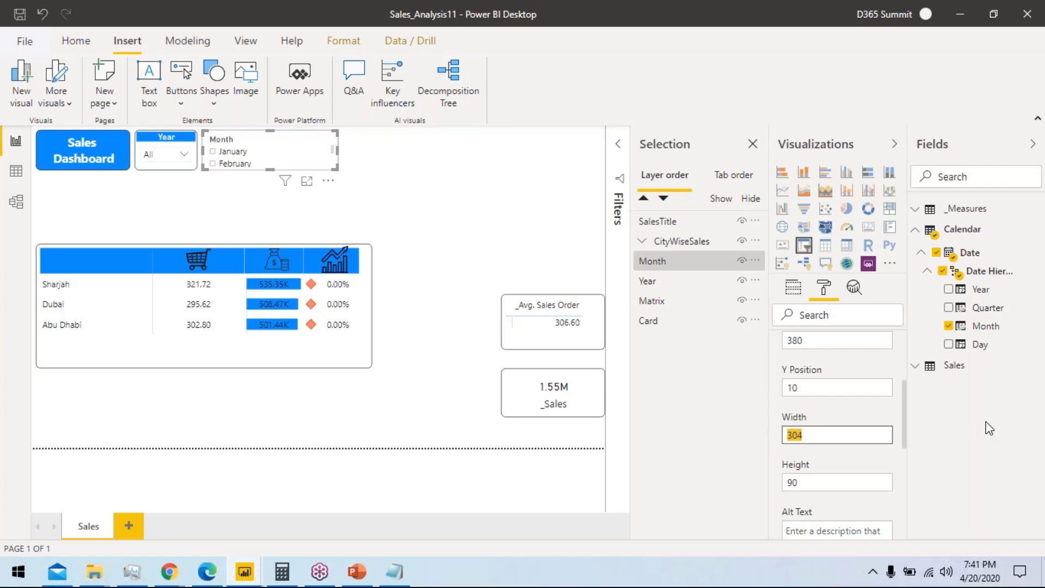
type("620")
key("Return")
scroll(867, 390, "up", 5)
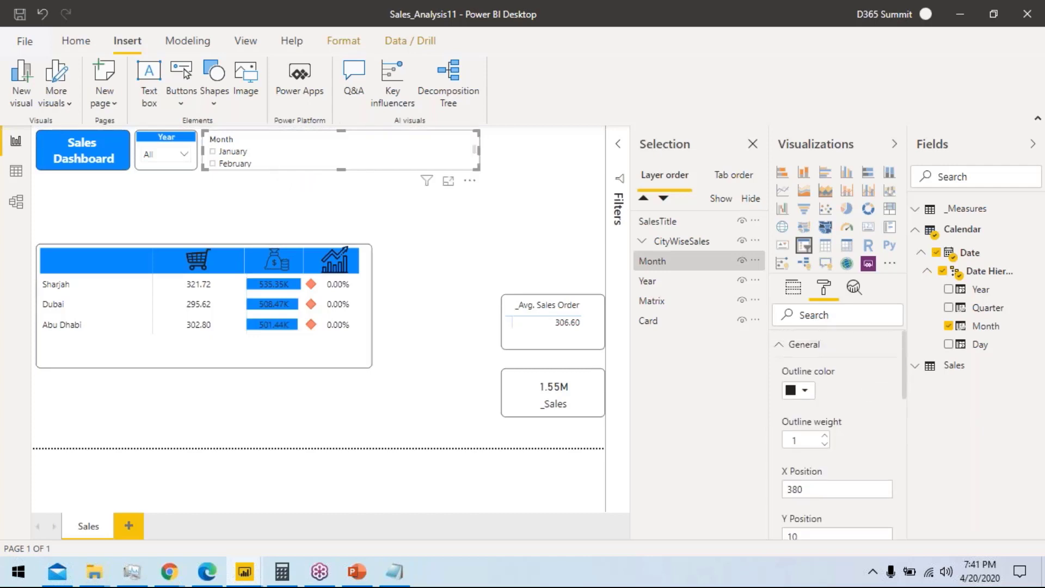
scroll(845, 398, "down", 5)
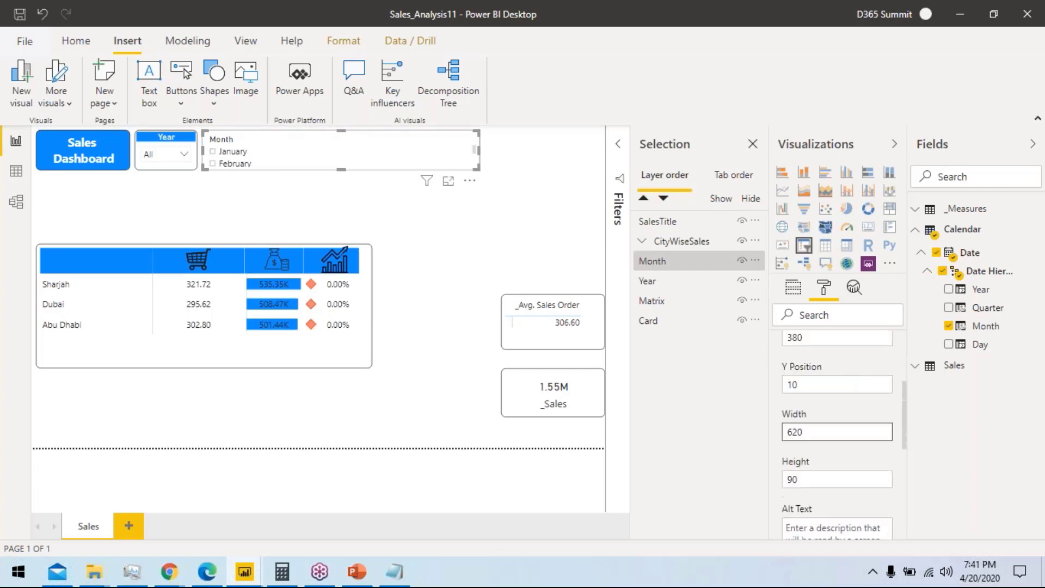
scroll(837, 435, "up", 1)
scroll(837, 436, "down", 2)
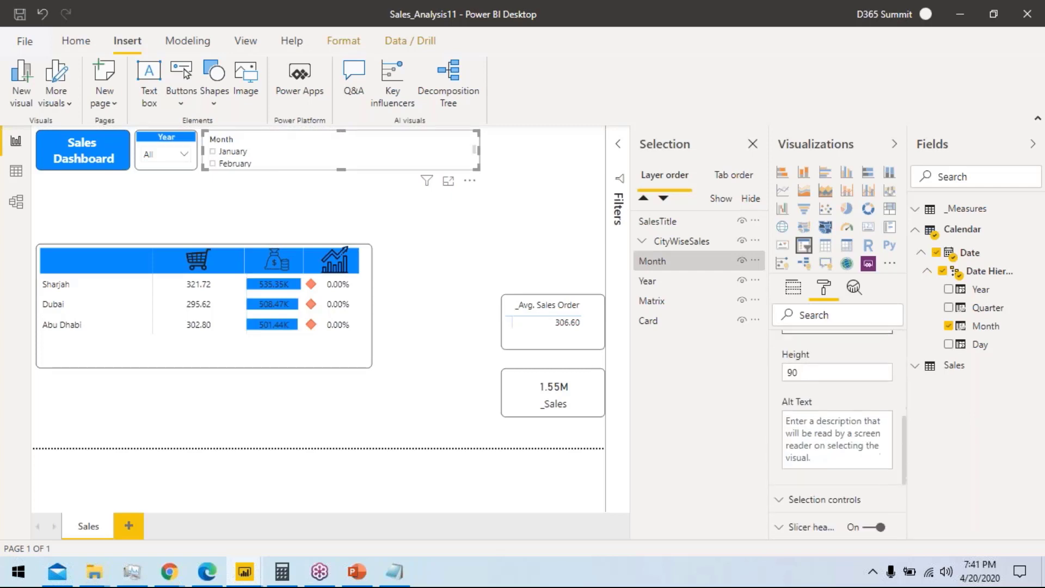
scroll(837, 435, "up", 1)
scroll(837, 435, "up", 5)
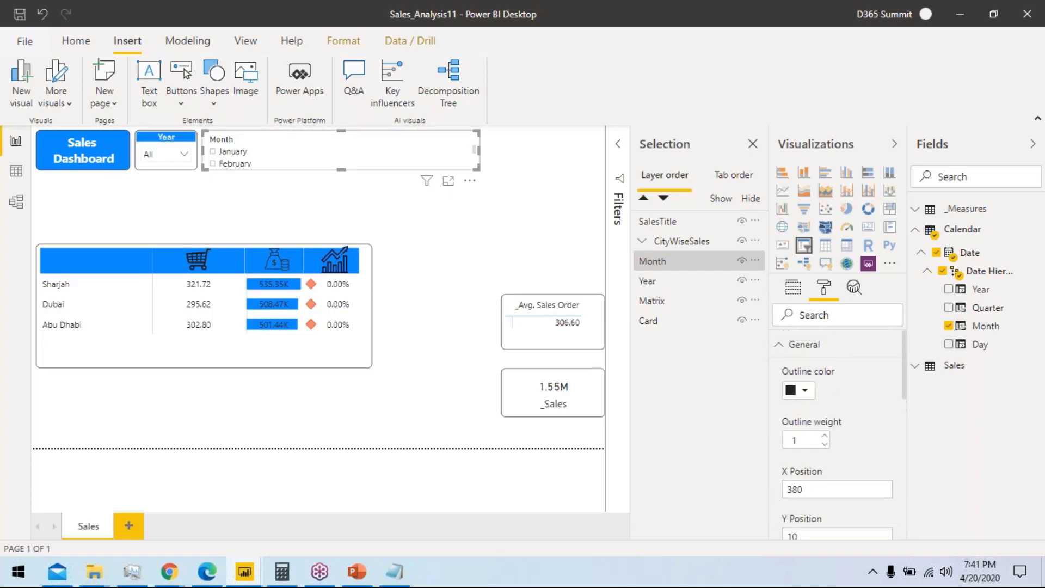
Step: Collapse the general format settings and delete the Month slicer from the report page
left_click(808, 349)
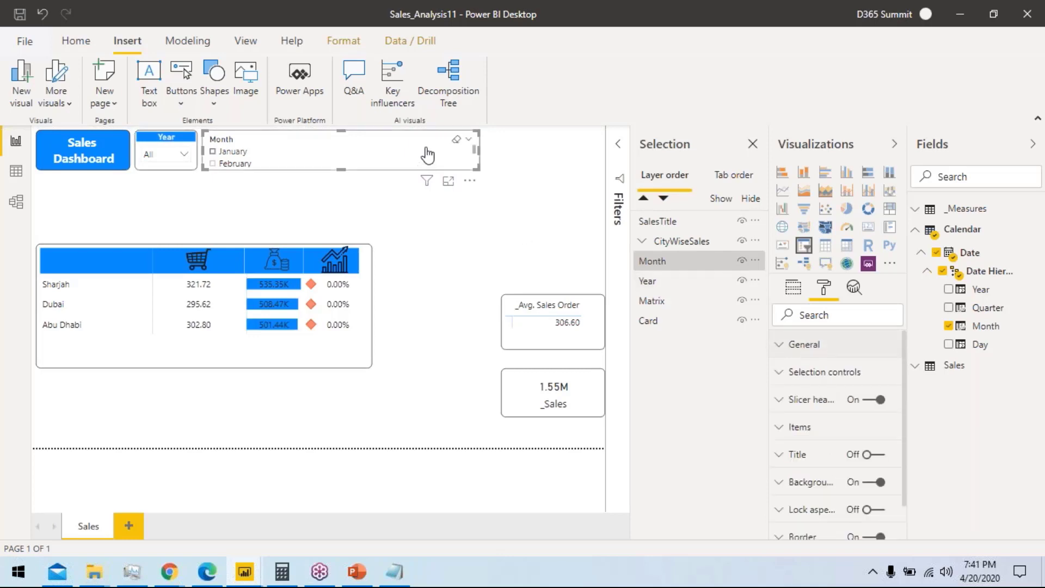
key("Delete")
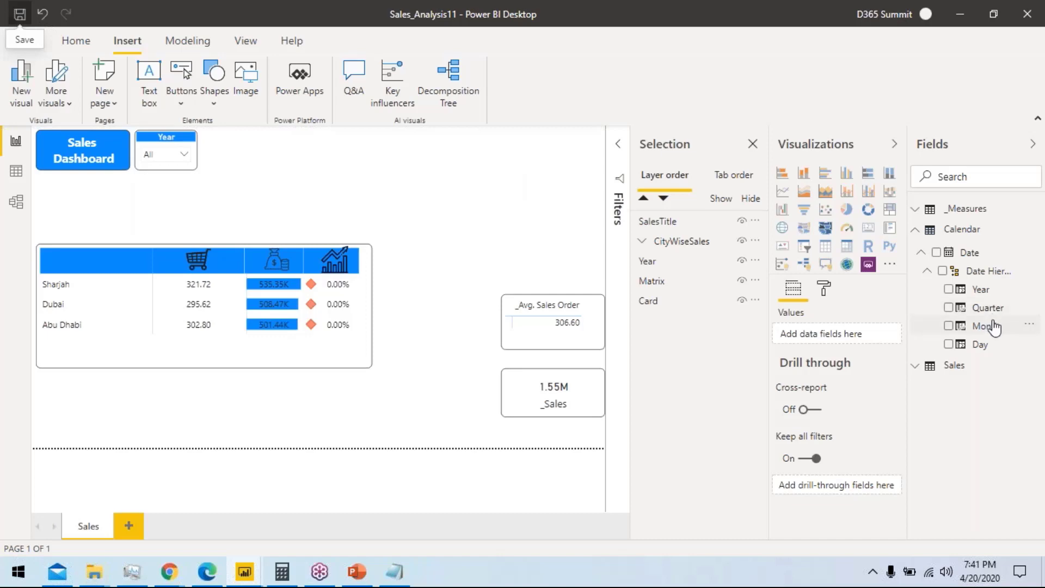
left_click_drag(987, 326, 422, 161)
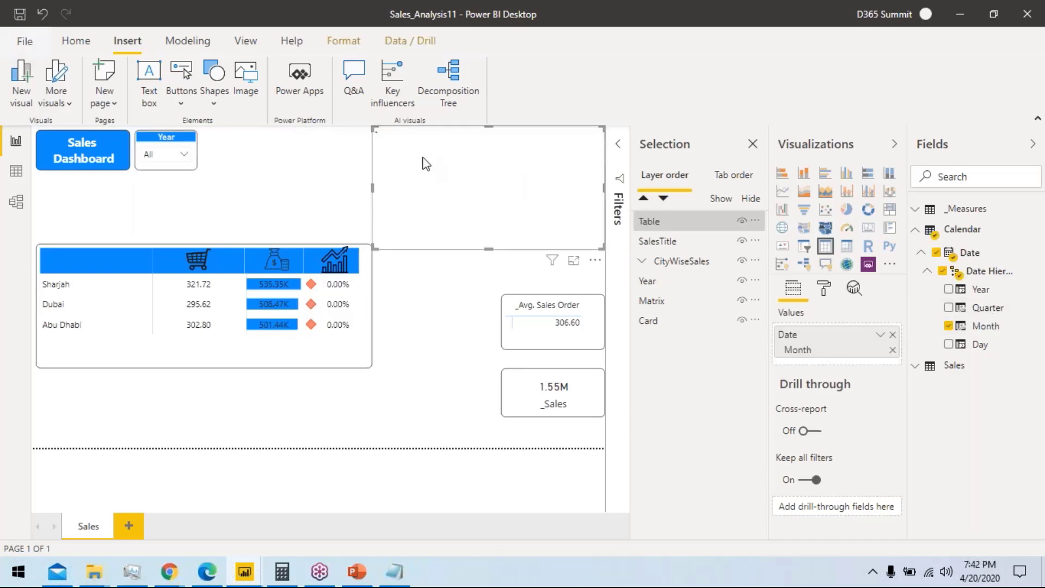
left_click(804, 246)
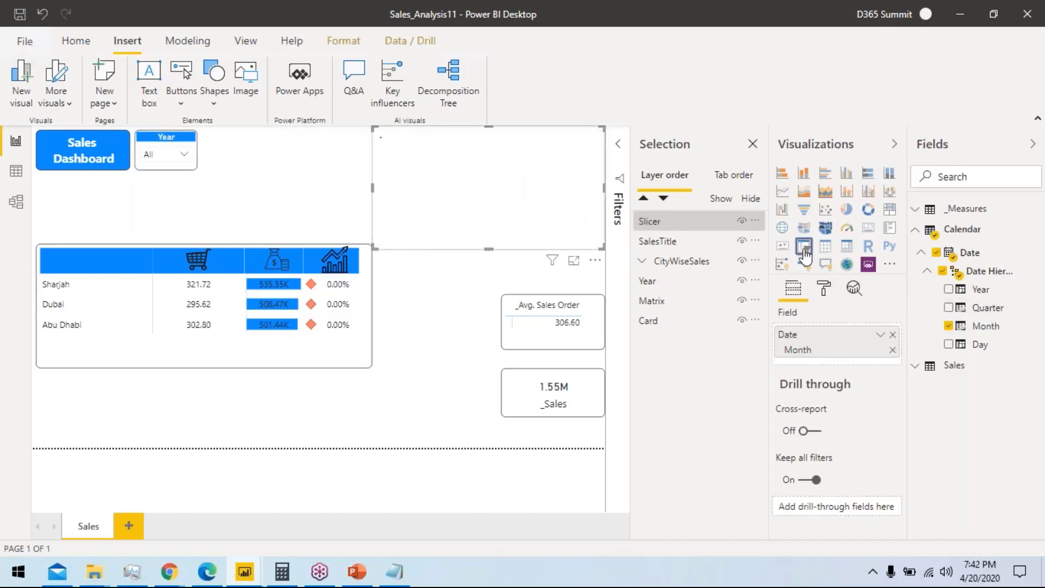
left_click(824, 288)
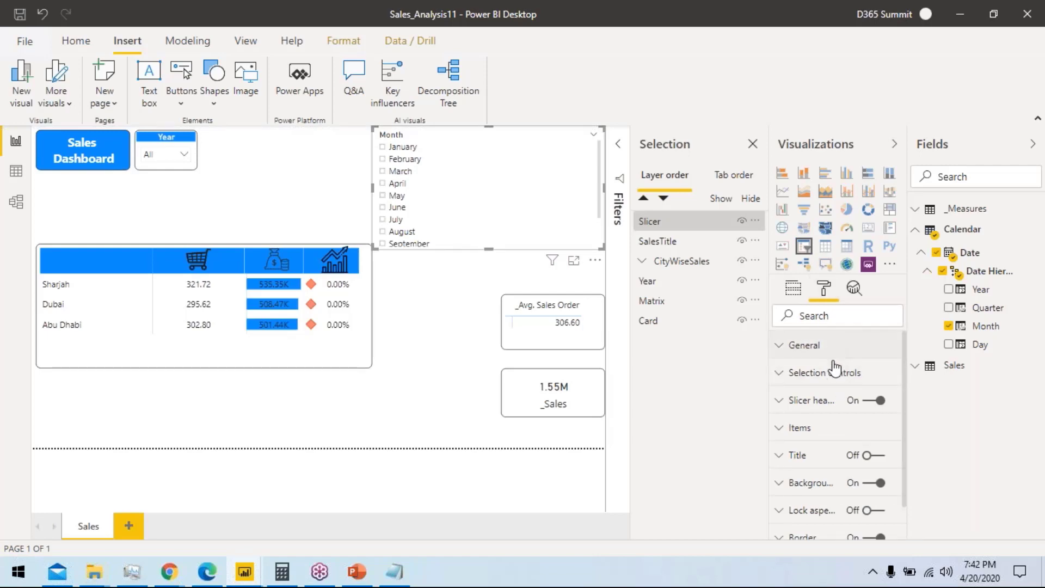
left_click(832, 351)
scroll(867, 448, "down", 3)
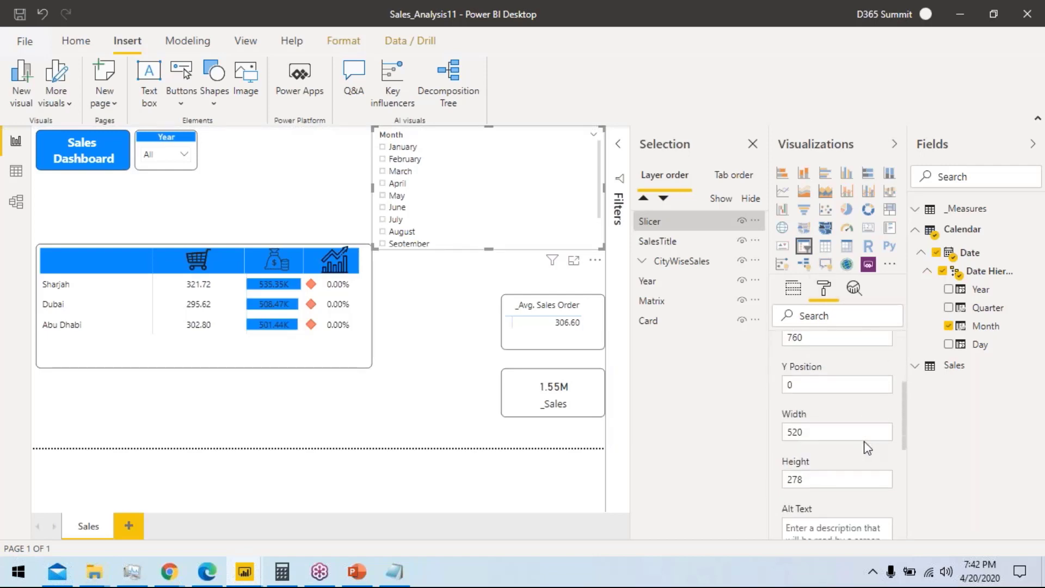
scroll(867, 448, "down", 3)
scroll(867, 448, "up", 5)
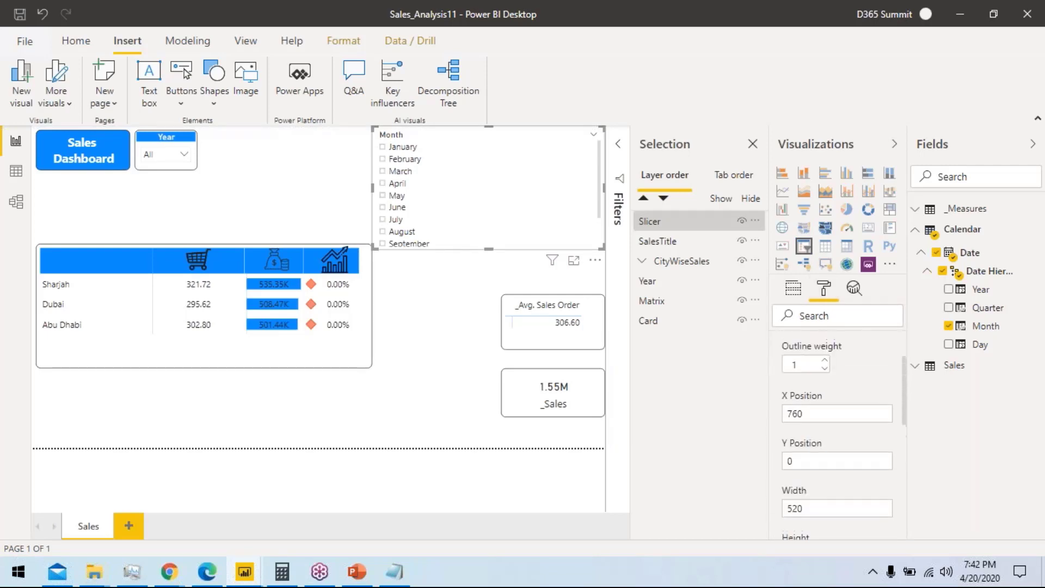
scroll(838, 435, "up", 2)
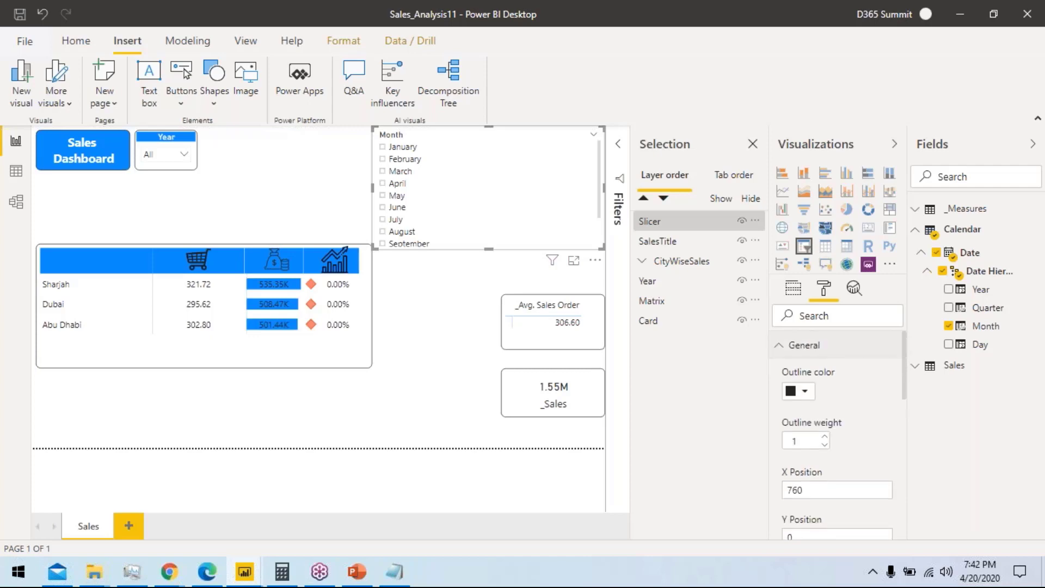
left_click(916, 230)
left_click(916, 251)
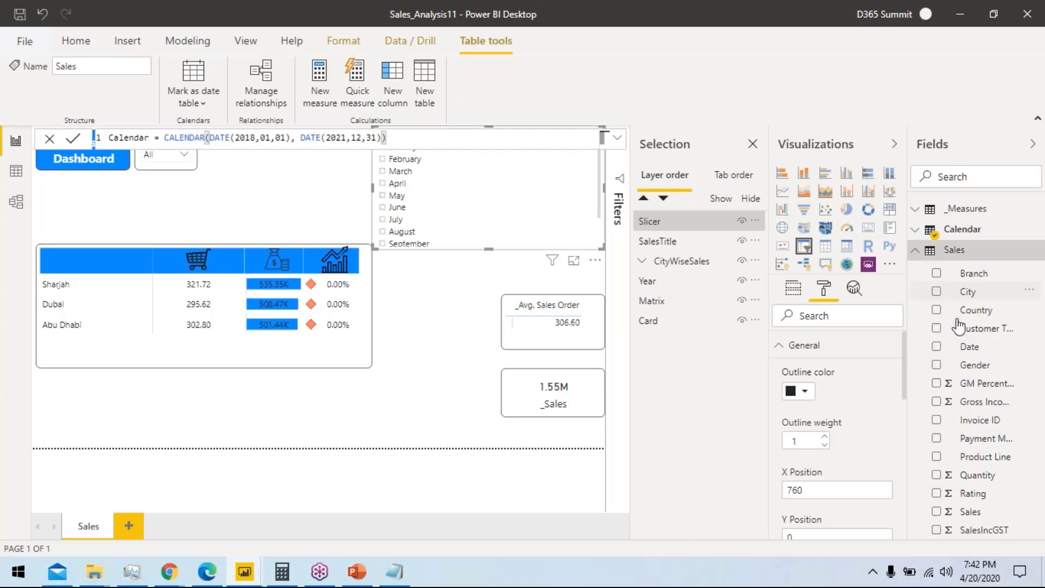
left_click(595, 260)
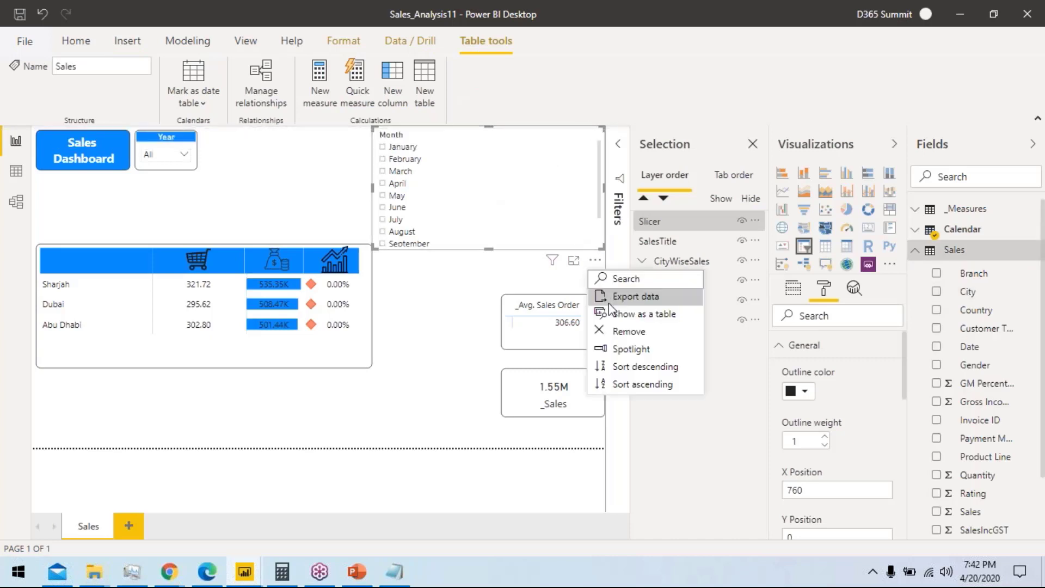
left_click(619, 331)
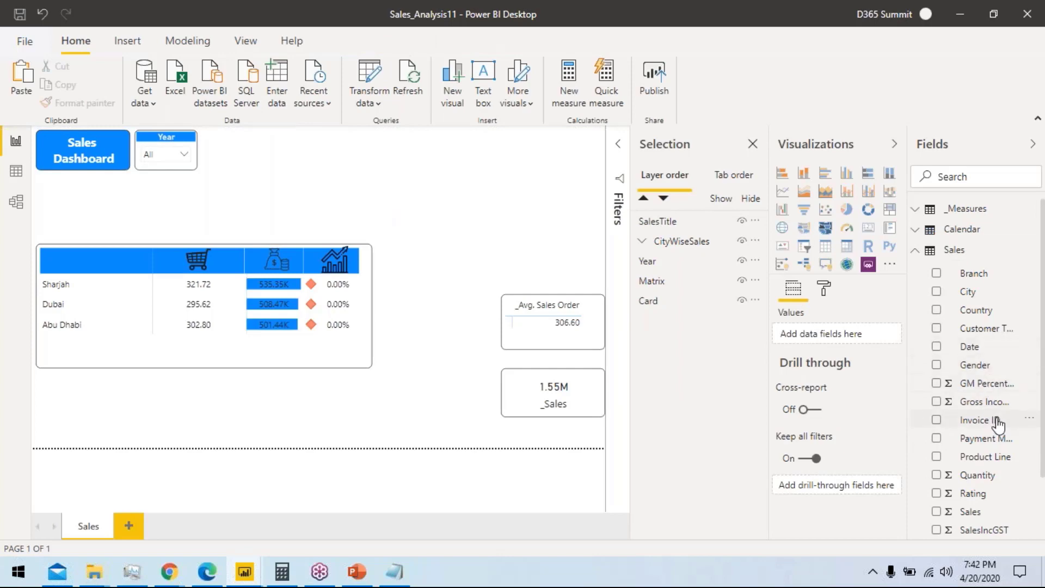
Step: Add a Product Line slicer from the Sales table to the report page and set its orientation to Horizontal
left_click_drag(986, 457, 427, 144)
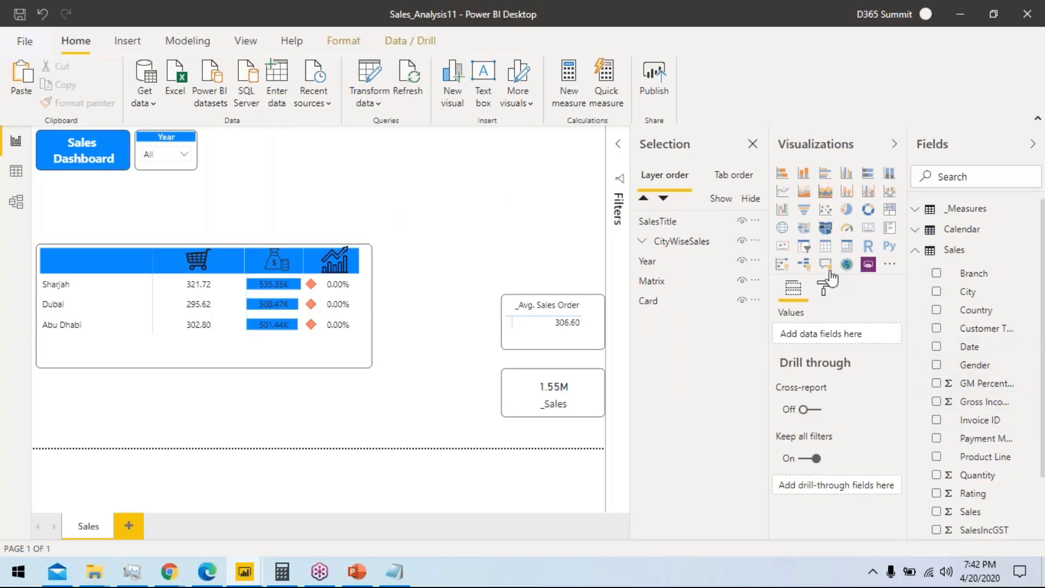
left_click(804, 246)
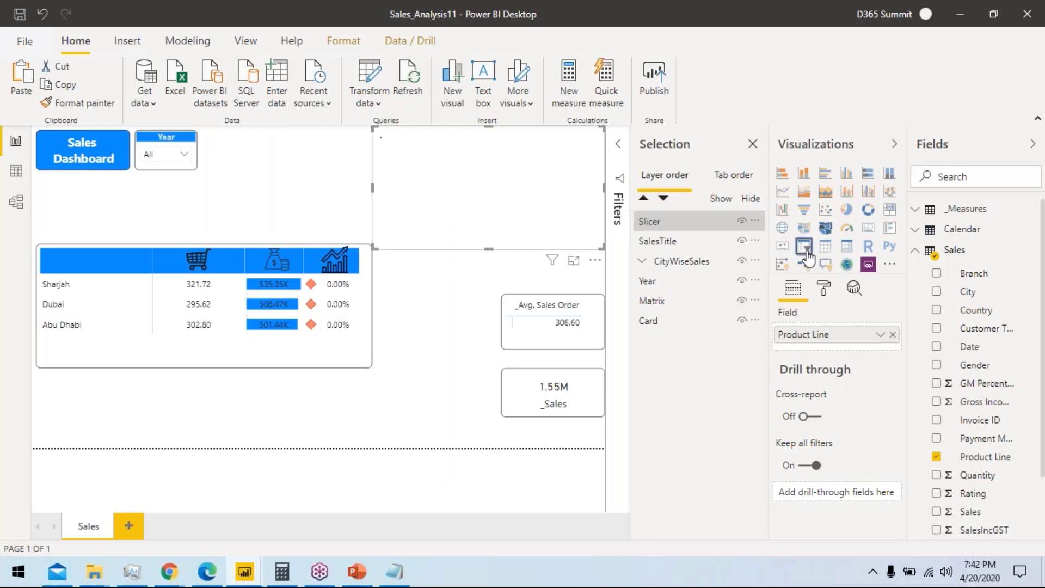
left_click(824, 288)
left_click(835, 346)
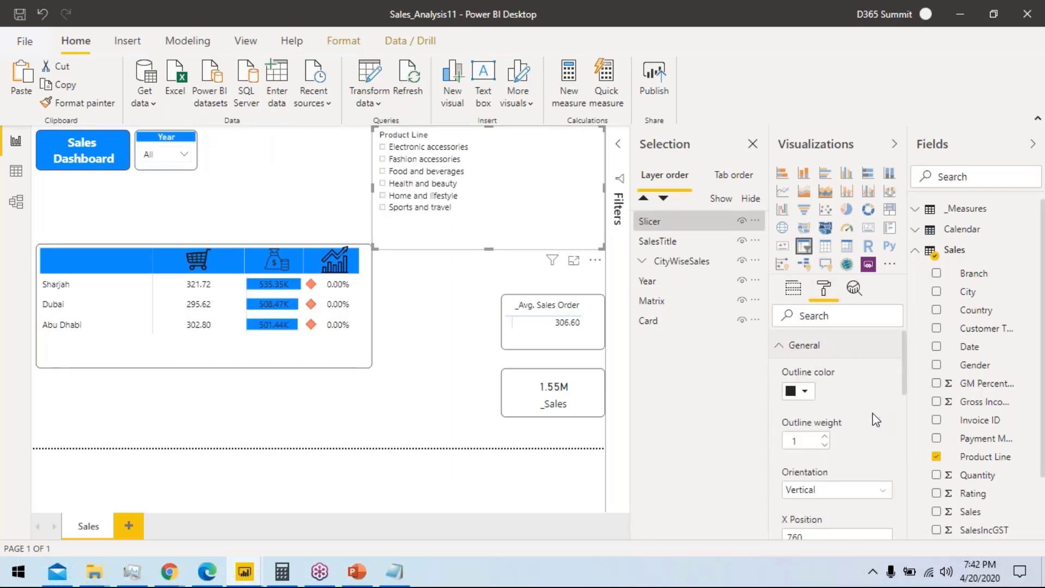
left_click(871, 489)
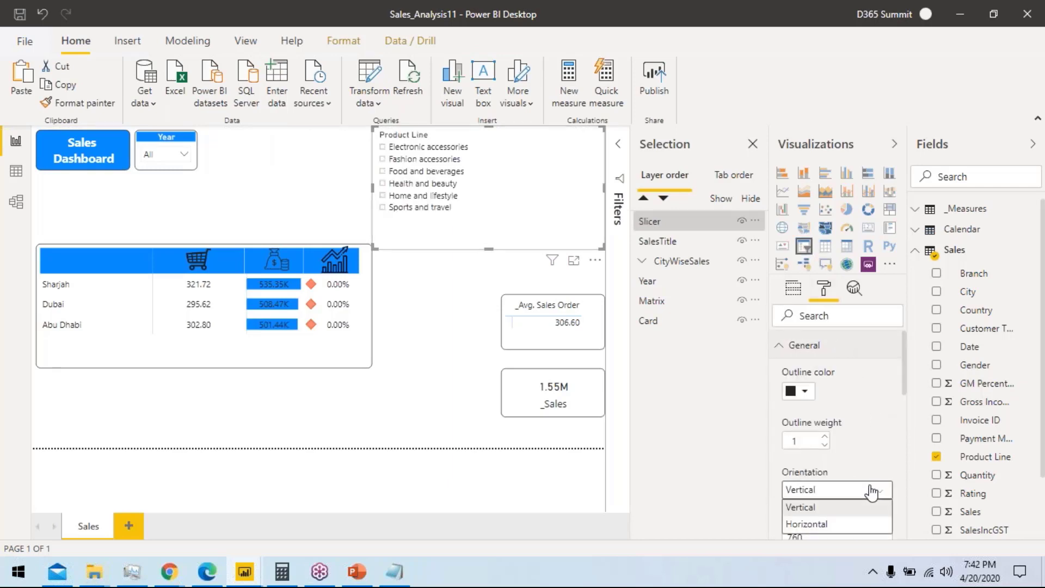
left_click(809, 524)
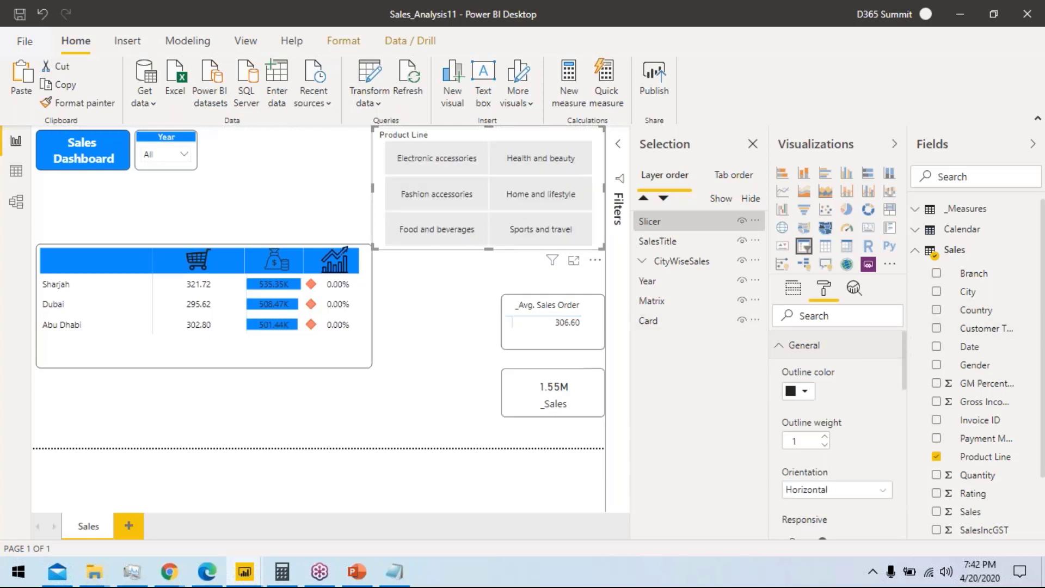
Step: Replace the slicer's Product Line field with Month from the Calendar date hierarchy
left_click(793, 288)
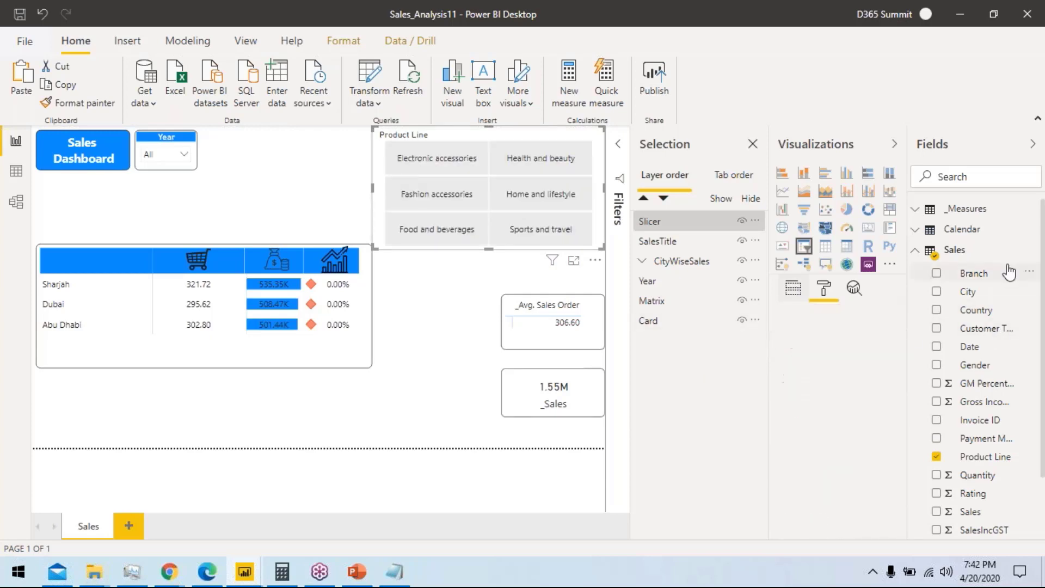
left_click(963, 230)
left_click_drag(988, 307, 863, 341)
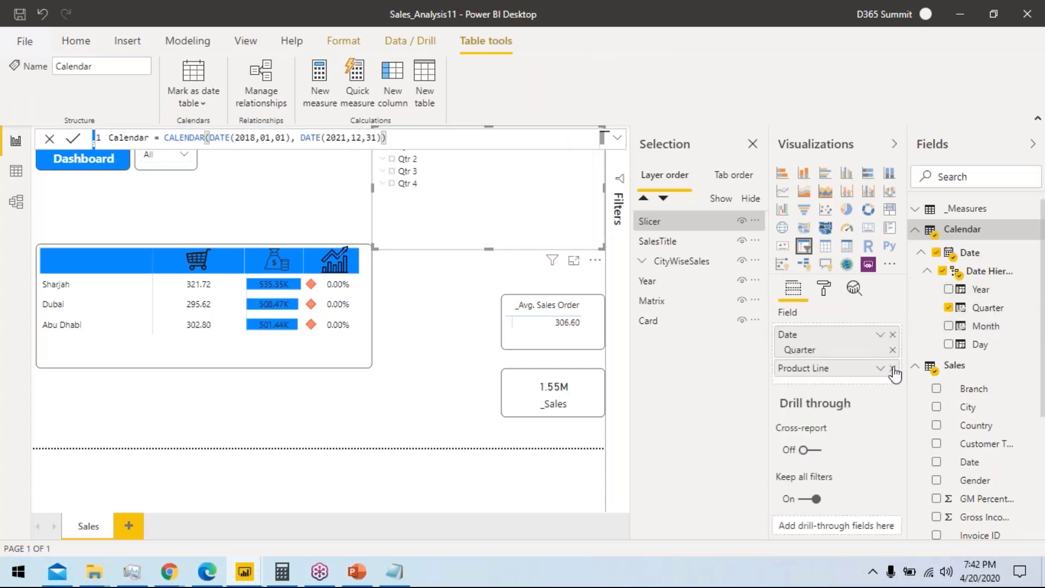
left_click(892, 334)
left_click_drag(987, 329, 877, 343)
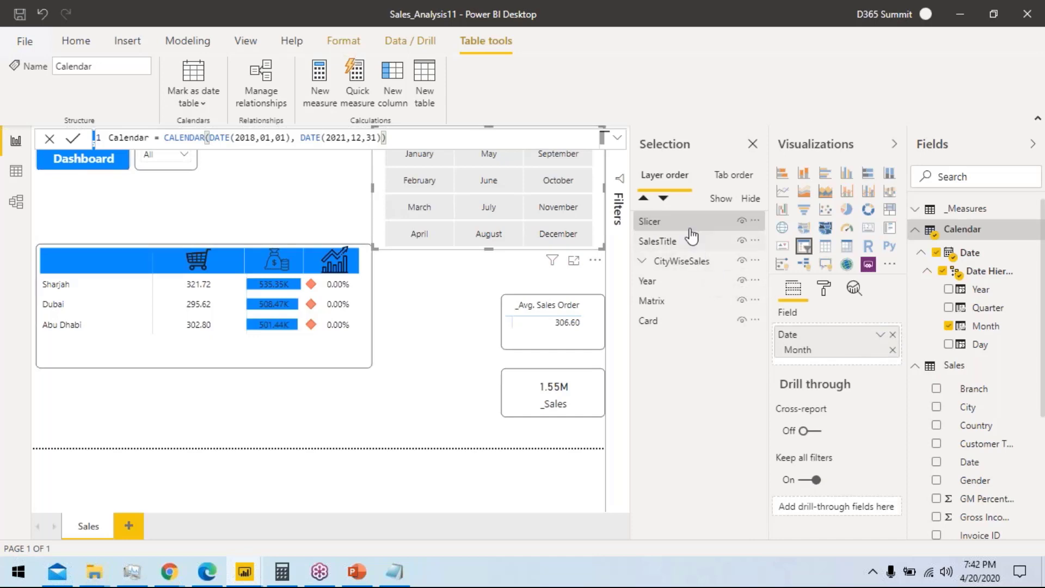
Step: Place the horizontal Month slicer at X position 380 and Y position 10
left_click(824, 288)
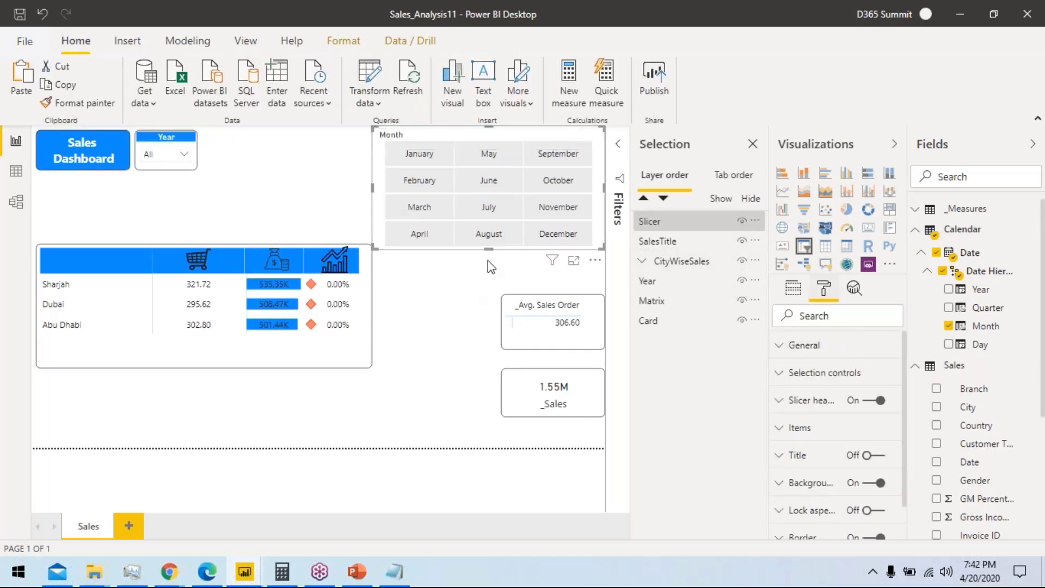
left_click(784, 345)
scroll(861, 430, "down", 3)
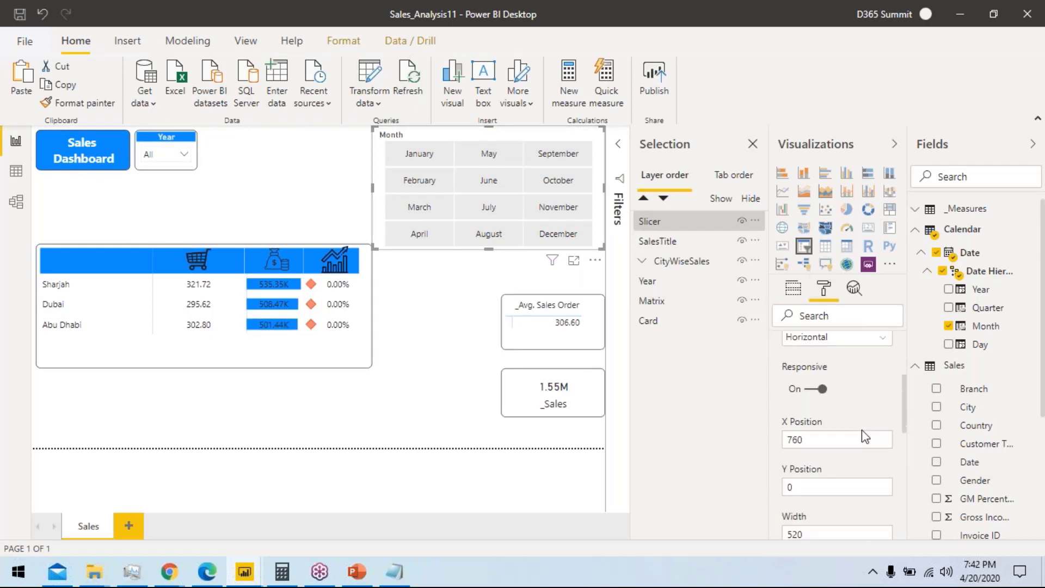
left_click(828, 438)
left_click_drag(828, 438, 772, 441)
type("3")
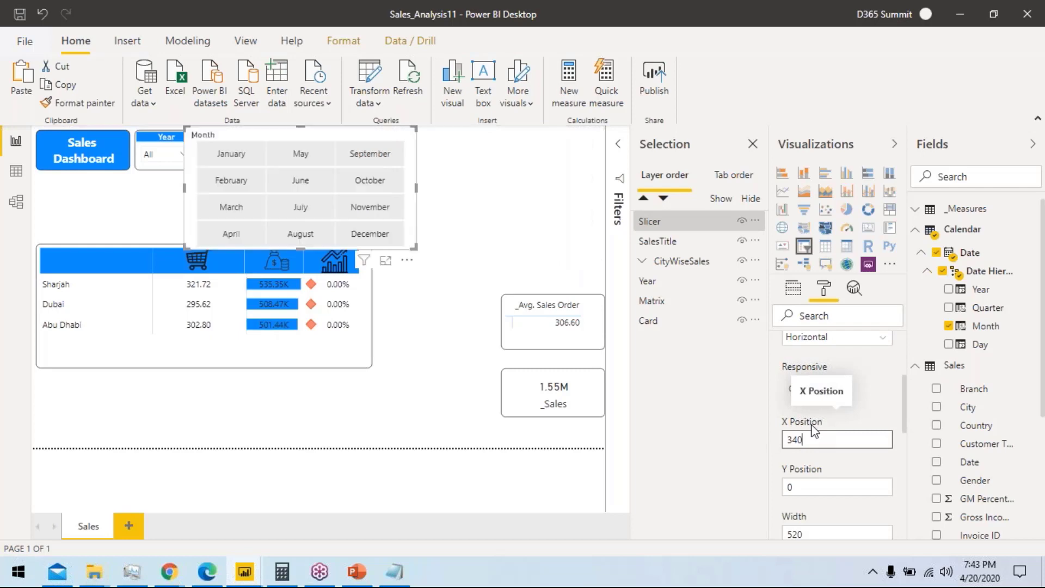
type("80")
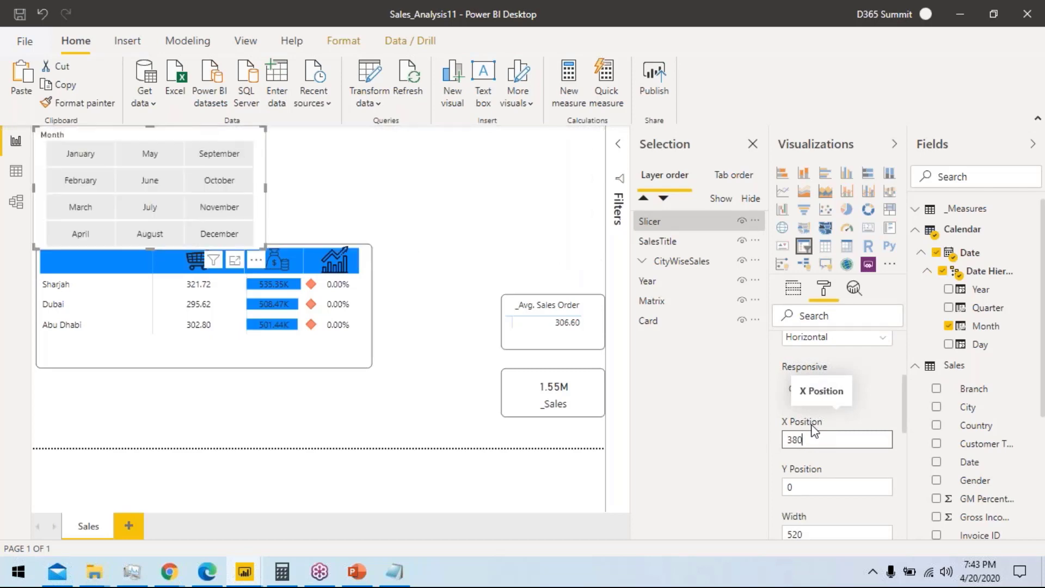
key("Tab")
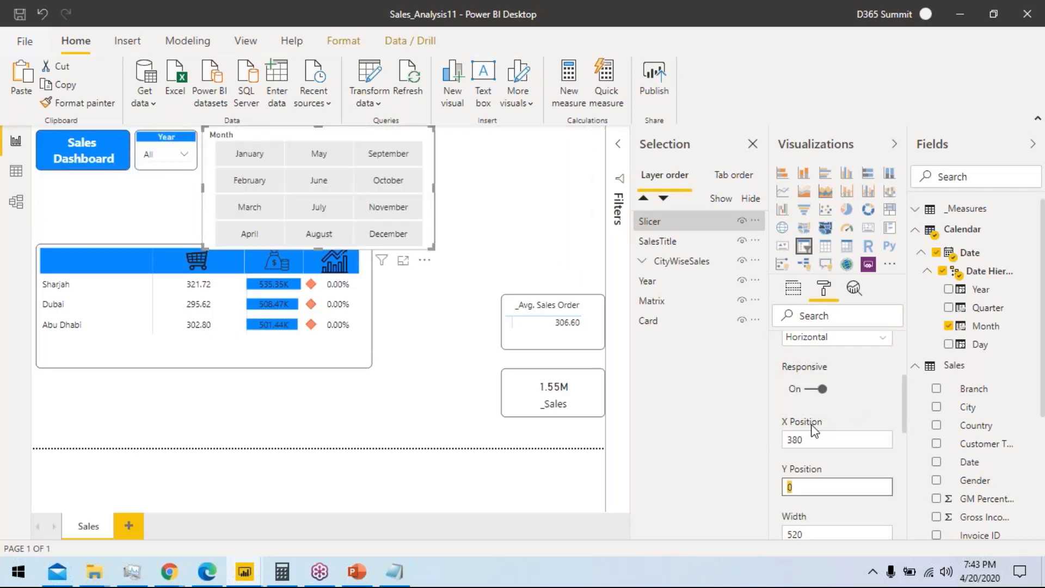
type("10")
key("Tab")
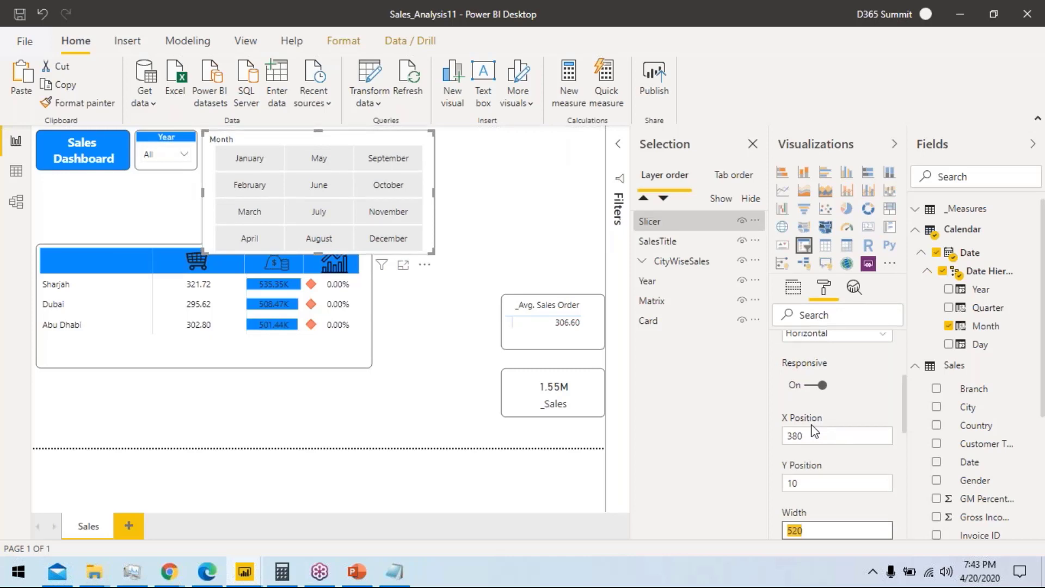
Step: Set the Month slicer's width to 620 and height to 90, and stretch its right edge to a width of about 701
type("620")
key("Tab")
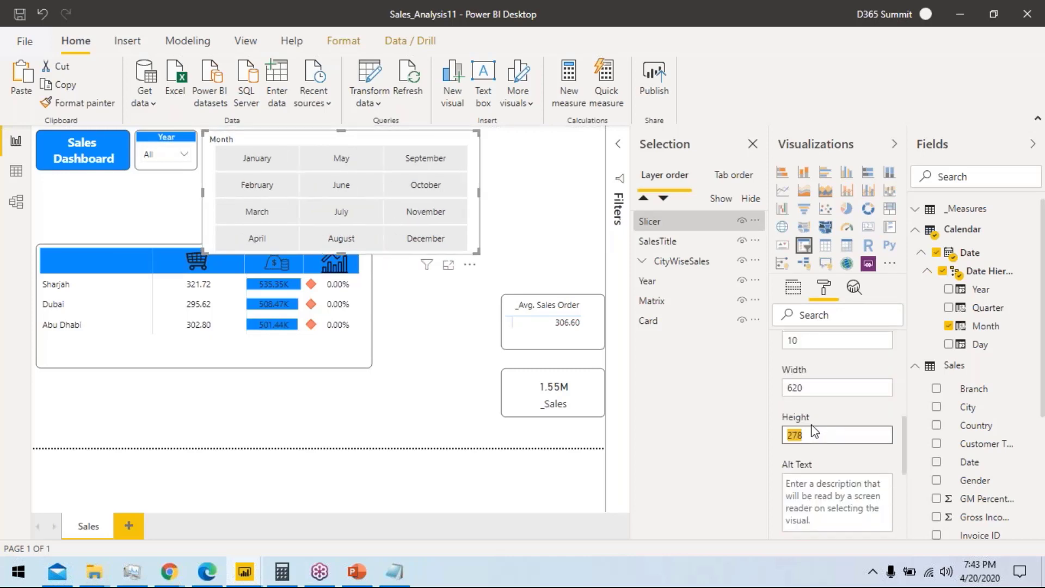
type("90")
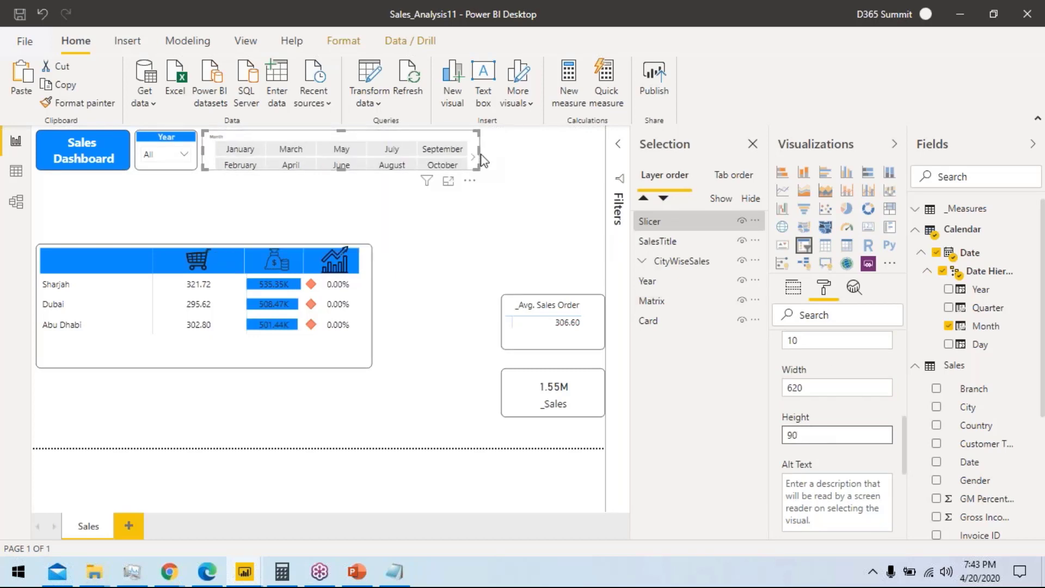
left_click_drag(480, 150, 519, 152)
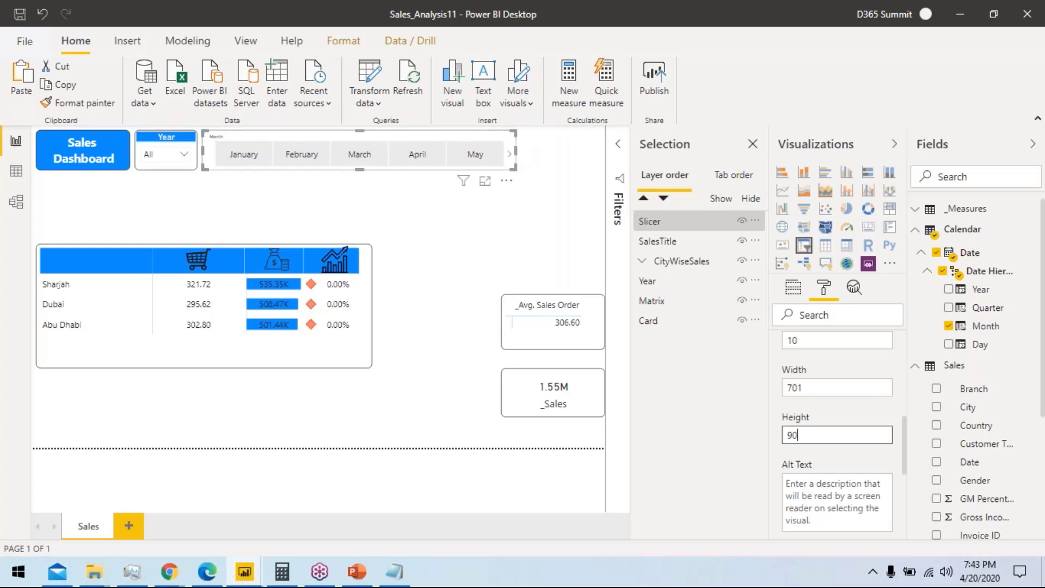
Step: Turn off the Month slicer's header and turn on its title with the text Month
scroll(826, 403, "up", 5)
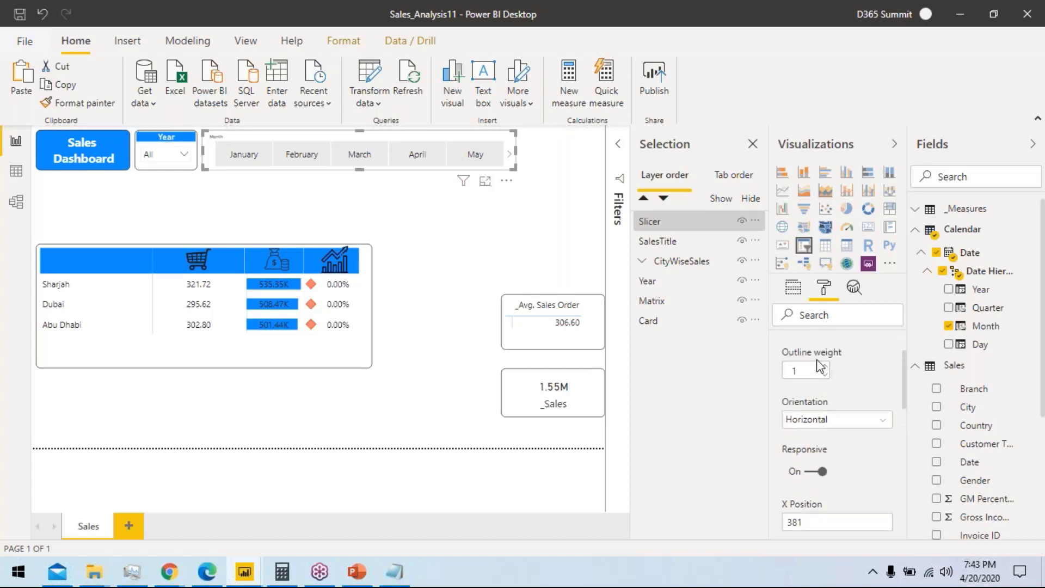
scroll(820, 368, "up", 5)
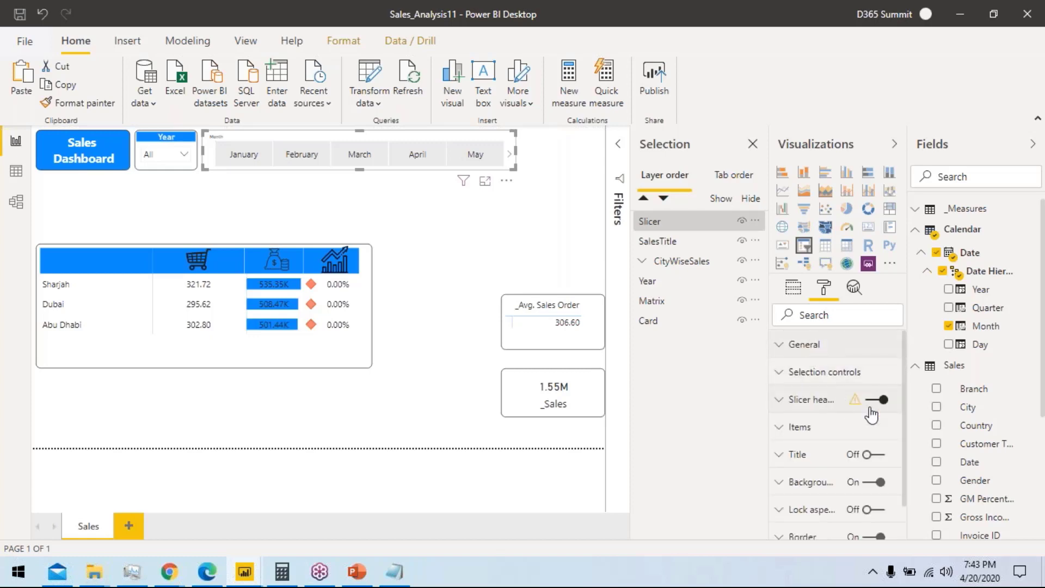
left_click(877, 399)
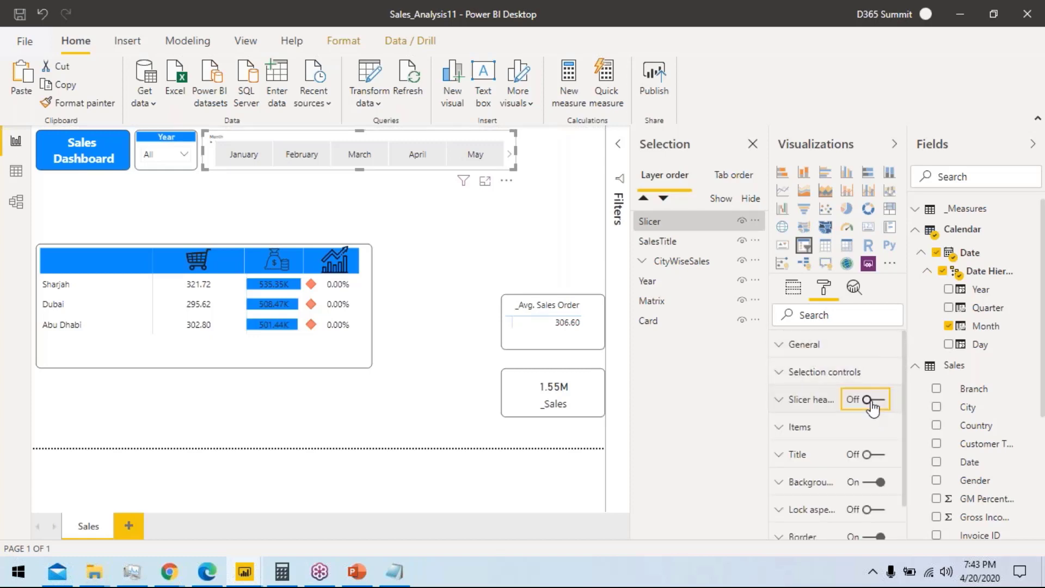
left_click(872, 454)
left_click(834, 497)
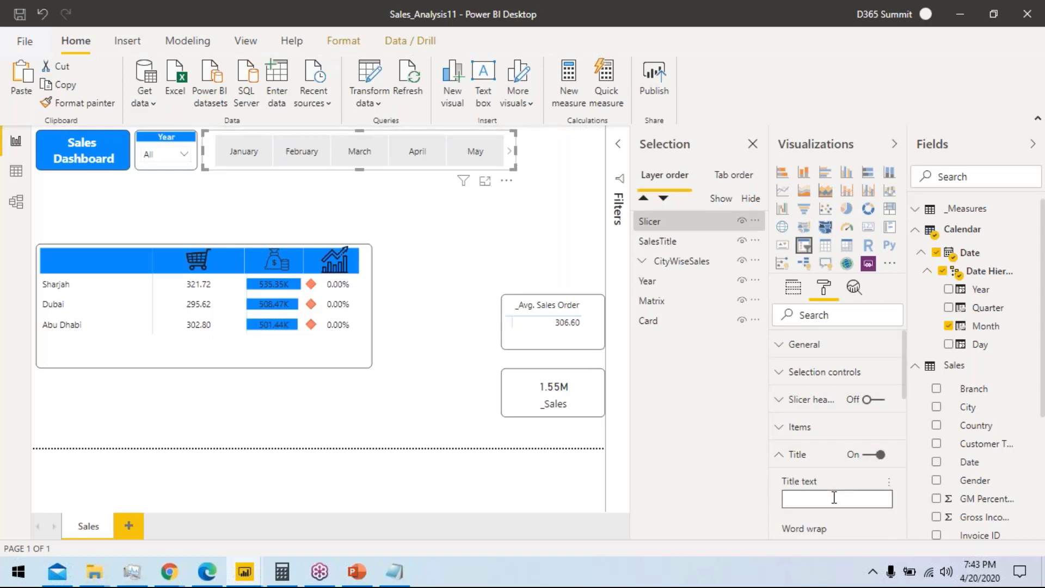
type("Month")
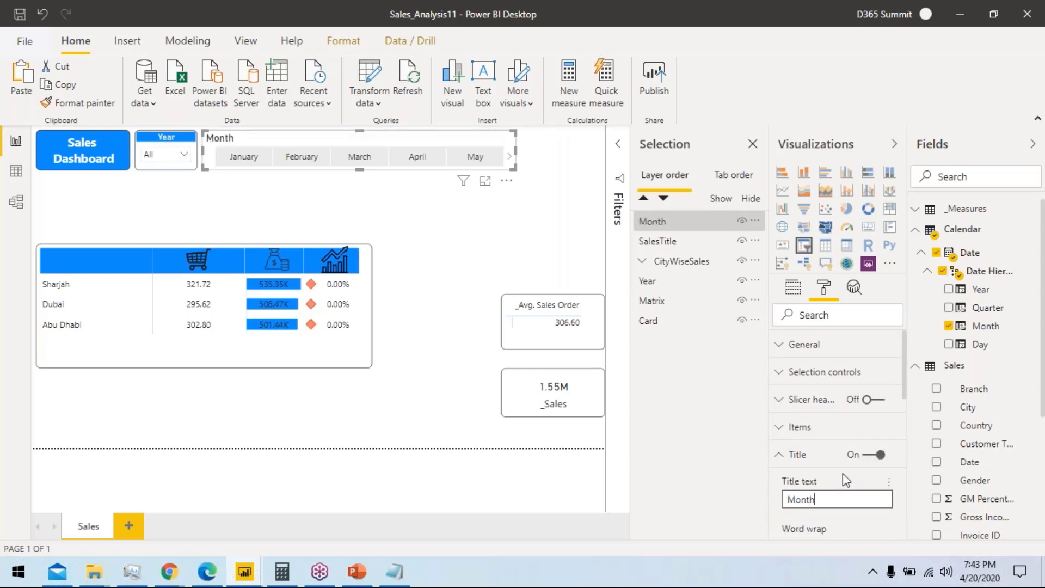
Step: Give the Month slicer's title a white font color and a blue background color
scroll(843, 473, "down", 3)
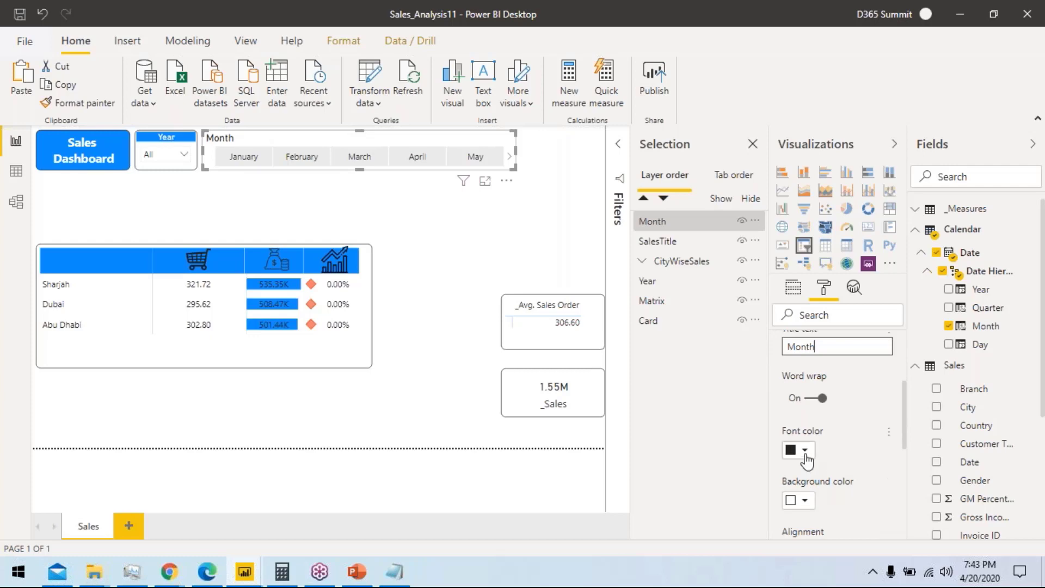
left_click(804, 450)
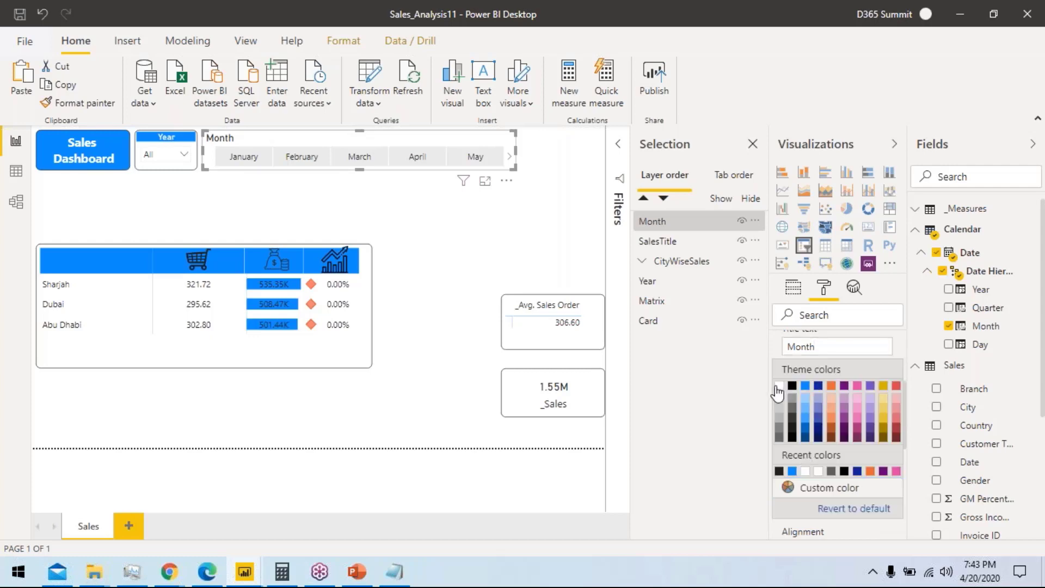
left_click(780, 385)
left_click(804, 500)
left_click(804, 345)
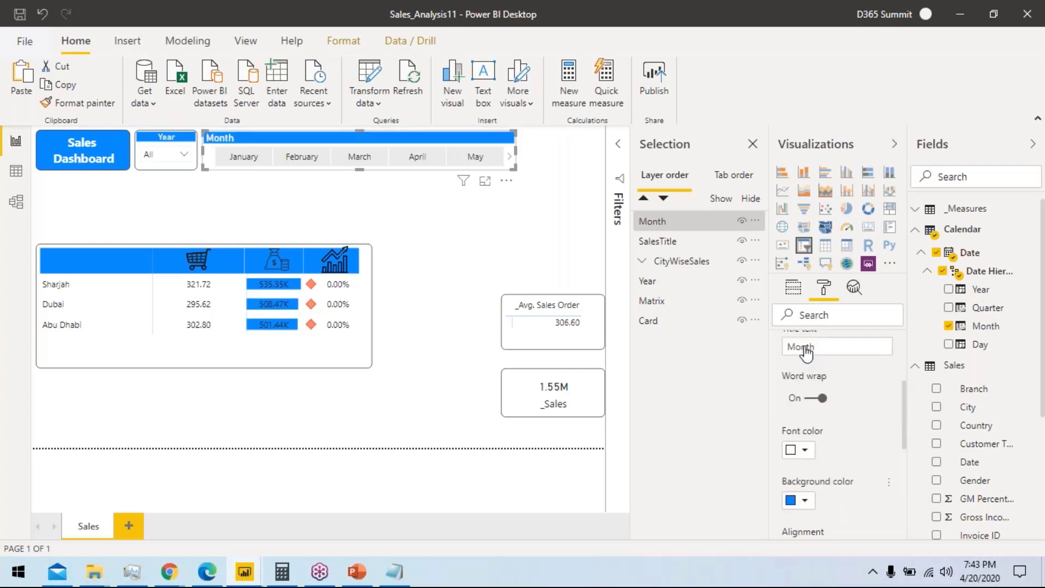
scroll(837, 446, "up", 3)
scroll(831, 403, "up", 2)
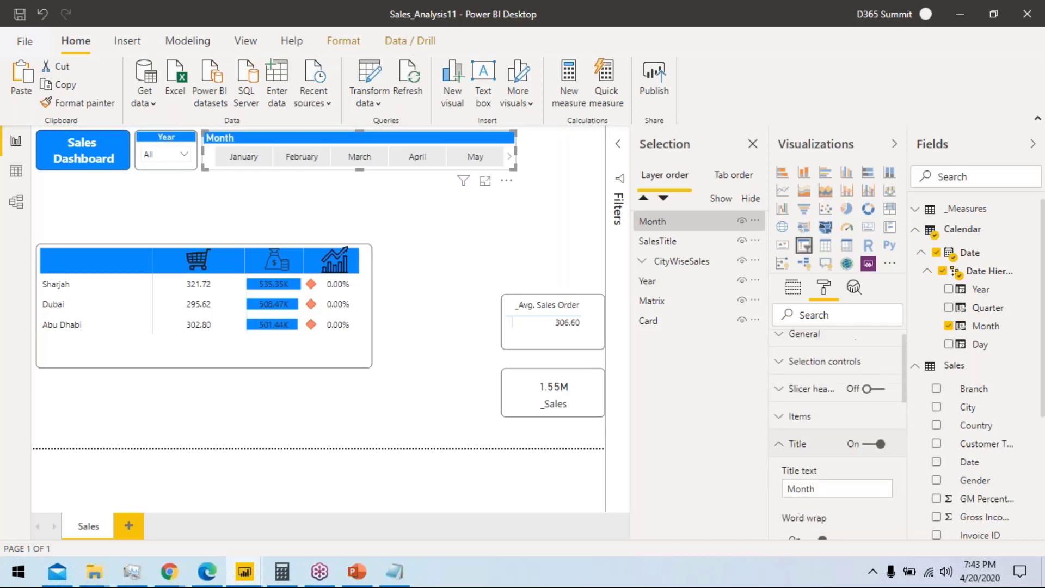
Step: Center the Month slicer's title and set its text size to 16 pt
scroll(821, 419, "down", 5)
left_click(809, 397)
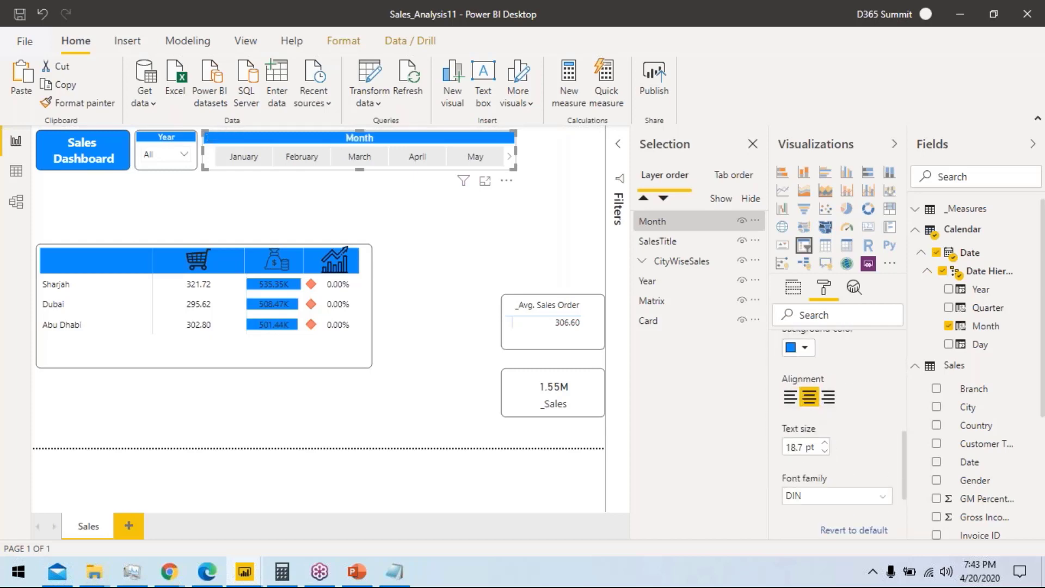
left_click(795, 447)
type("16")
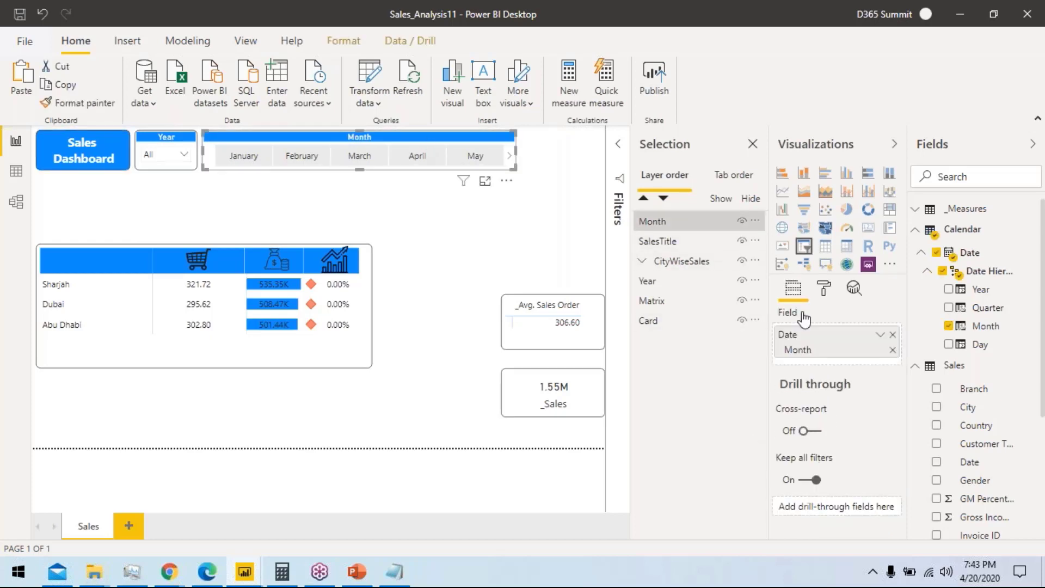
Step: Turn on single select in the Month slicer's selection controls
left_click(823, 288)
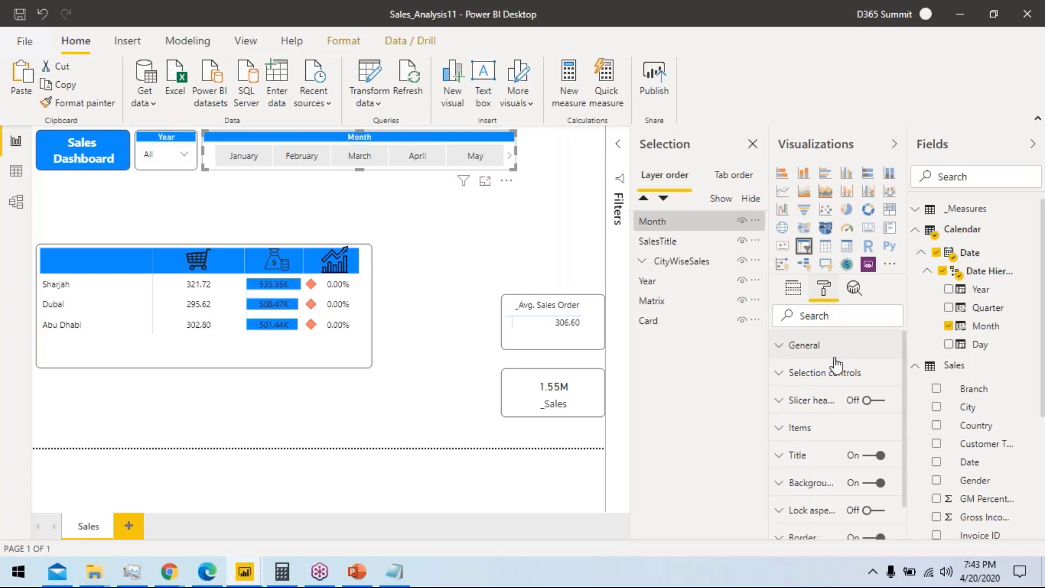
left_click(809, 379)
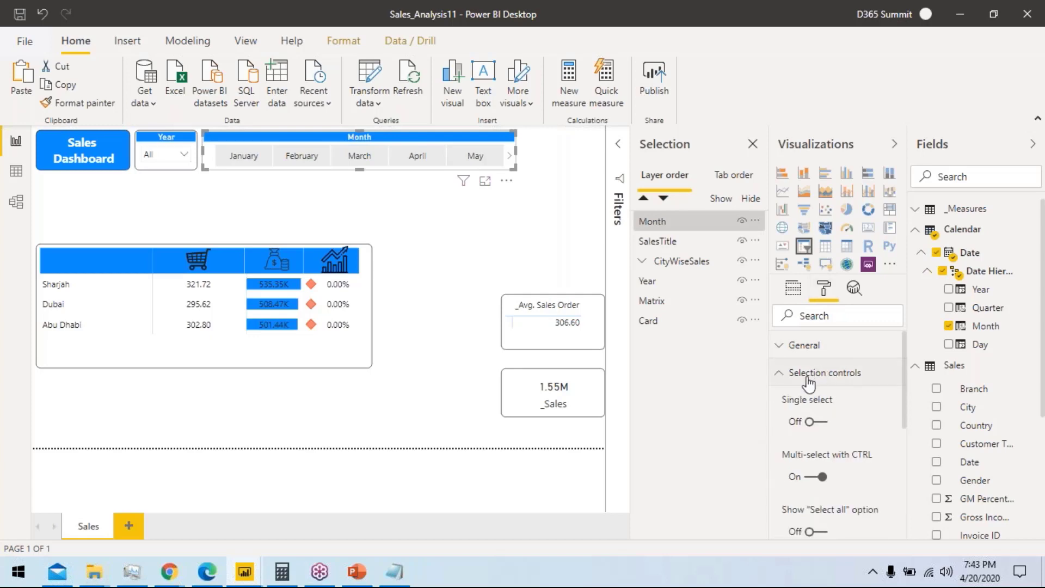
left_click(821, 430)
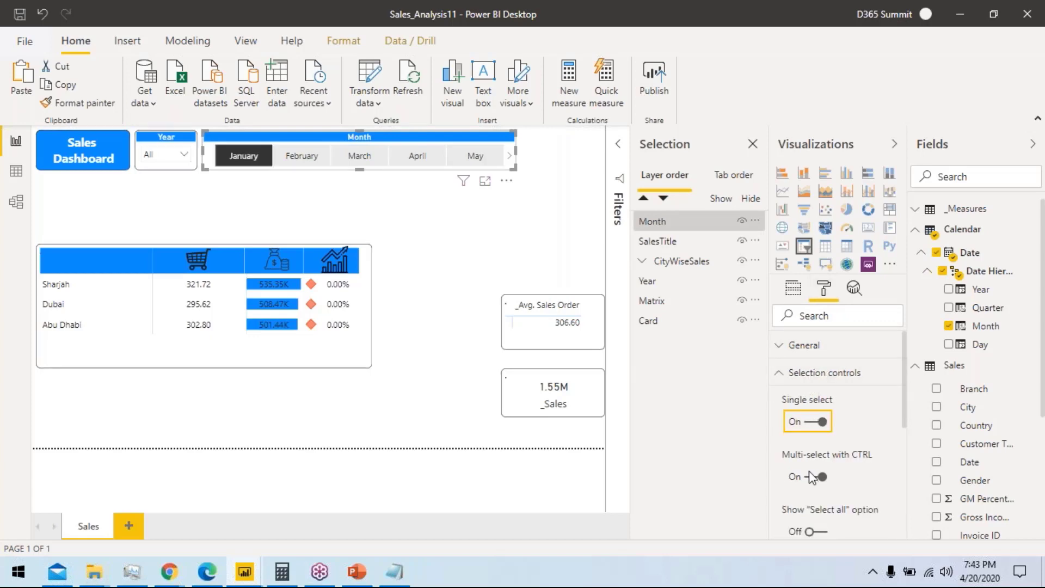
Step: Filter the report to March in the Month slicer and 2020 in the Year slicer
left_click(358, 162)
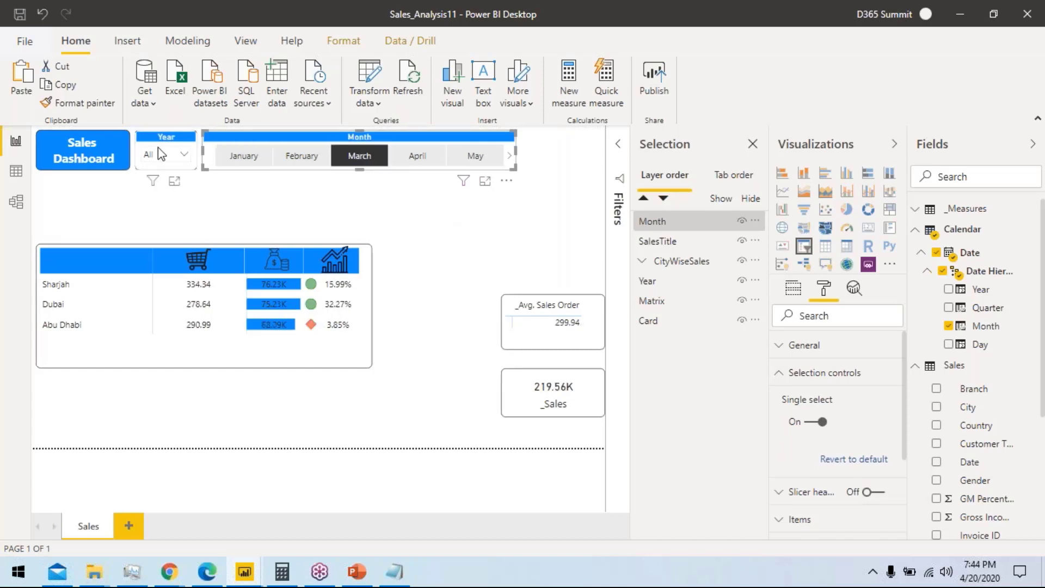
left_click(173, 153)
left_click(163, 194)
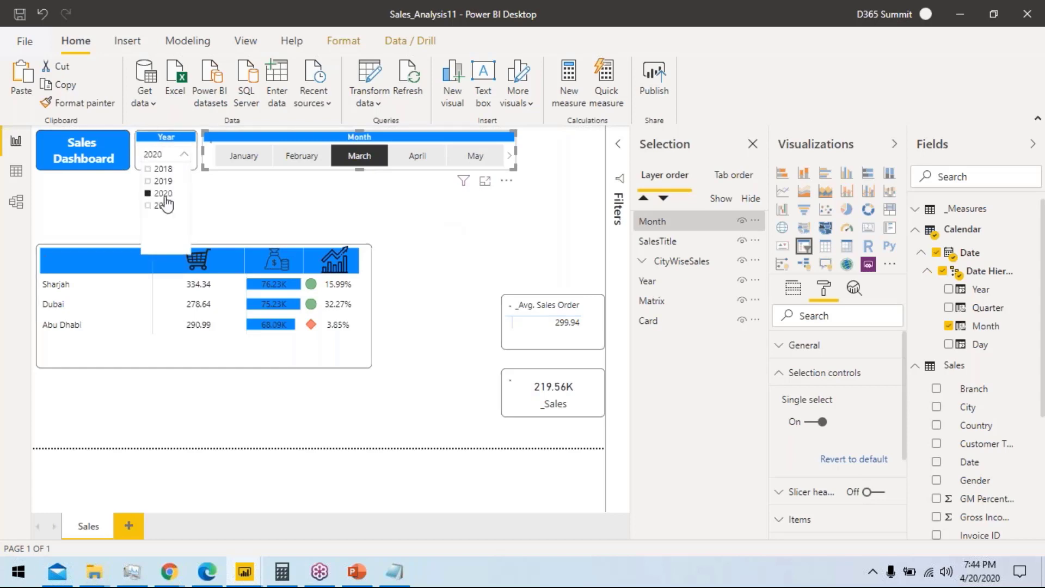
left_click(475, 238)
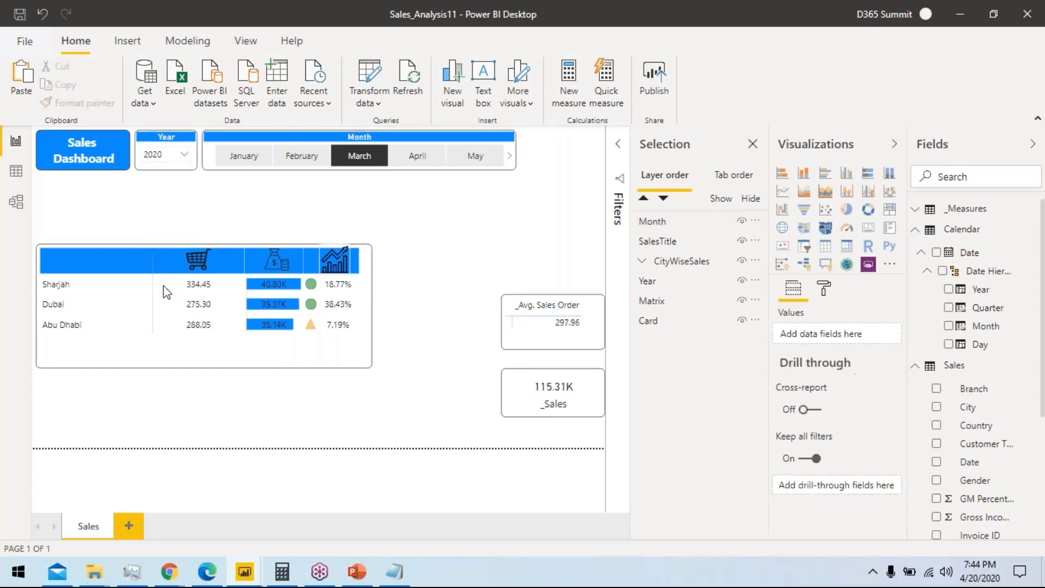
Step: Sort the city sales matrix by city name in ascending order
left_click(68, 269)
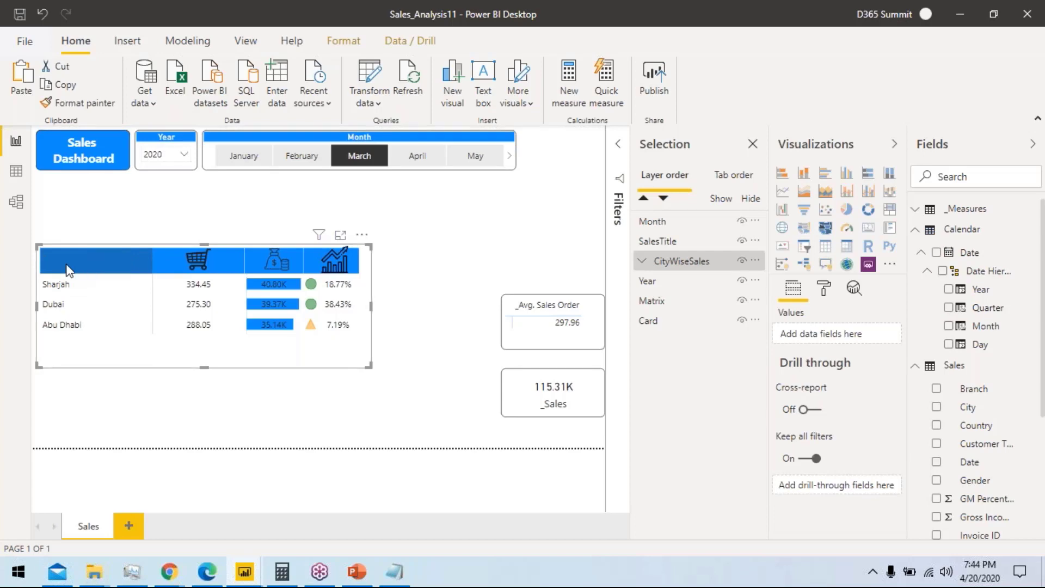
left_click(68, 269)
left_click(462, 241)
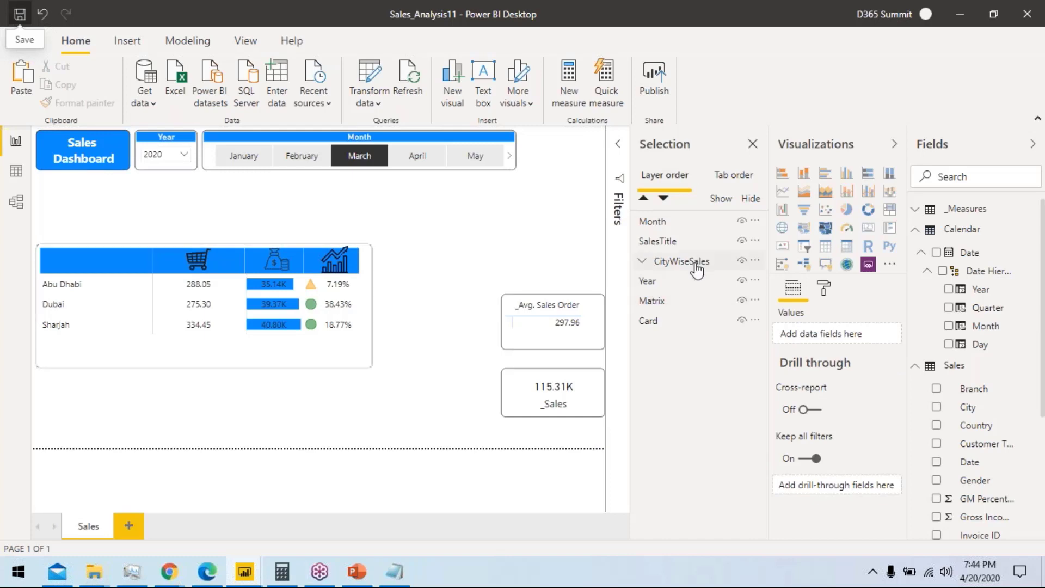
Step: Set the CityWiseSales group's Y position to 110
left_click(649, 261)
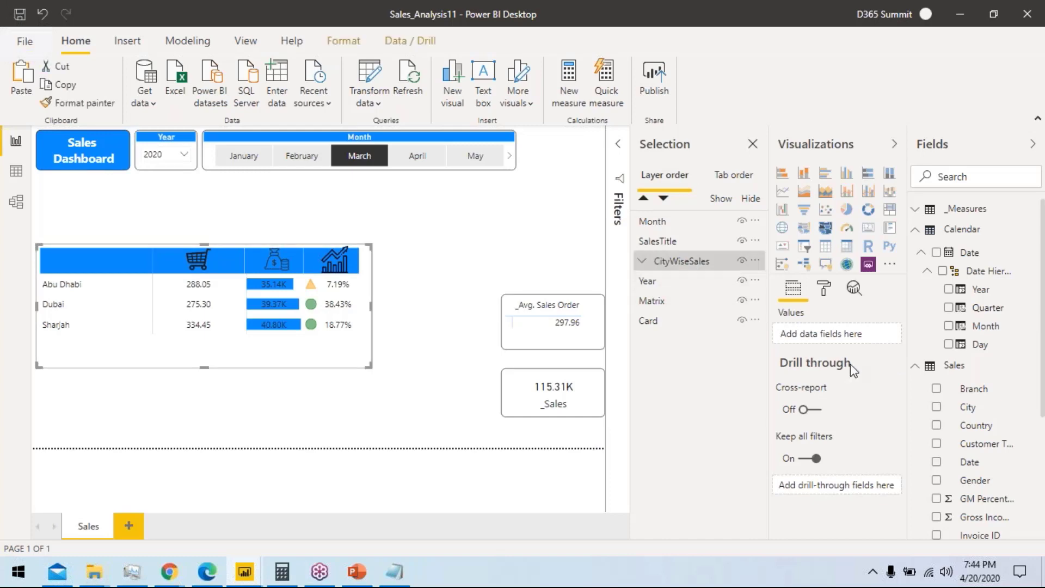
left_click(824, 289)
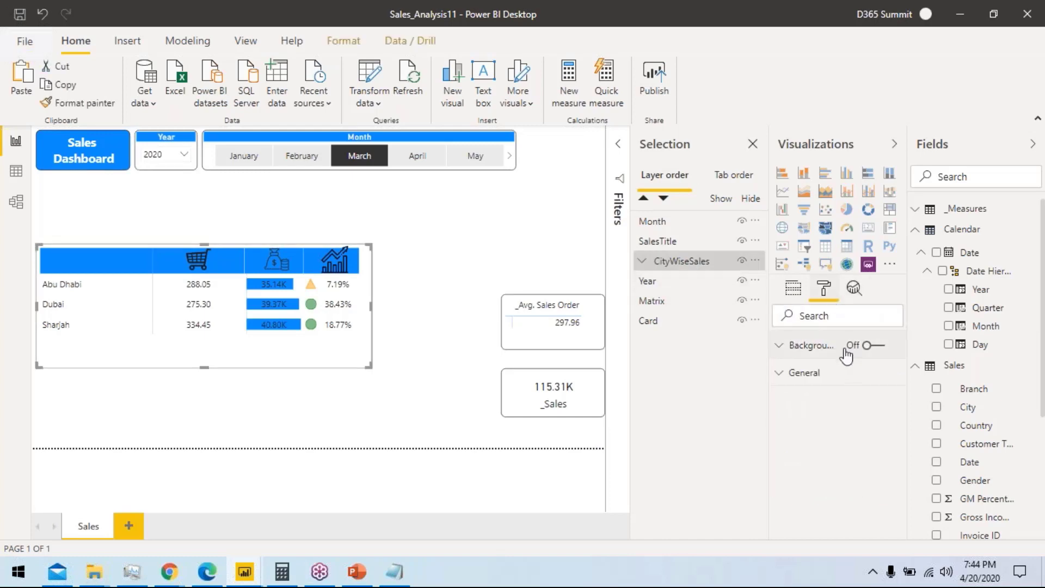
left_click(826, 372)
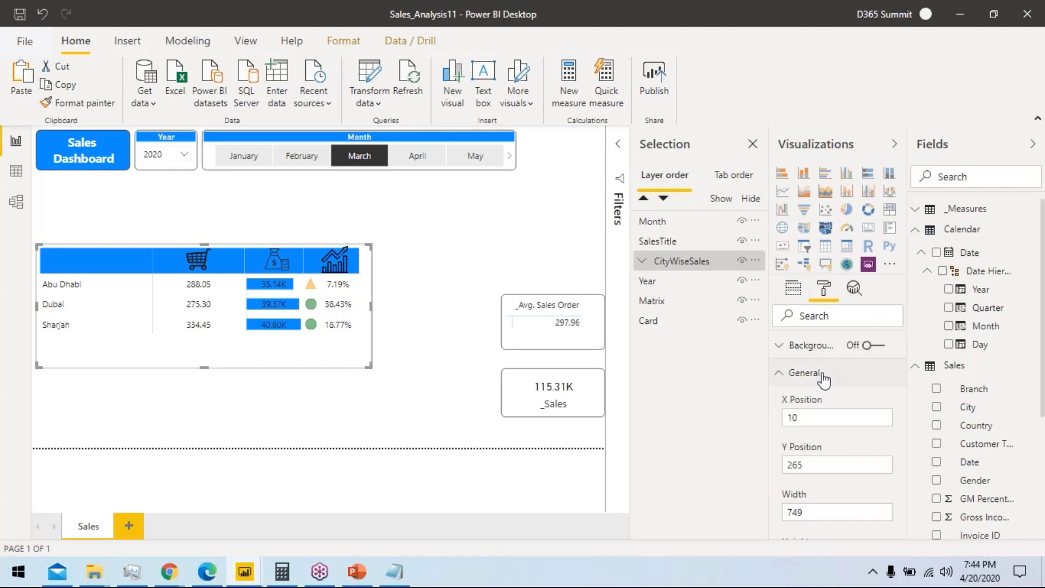
double_click(815, 466)
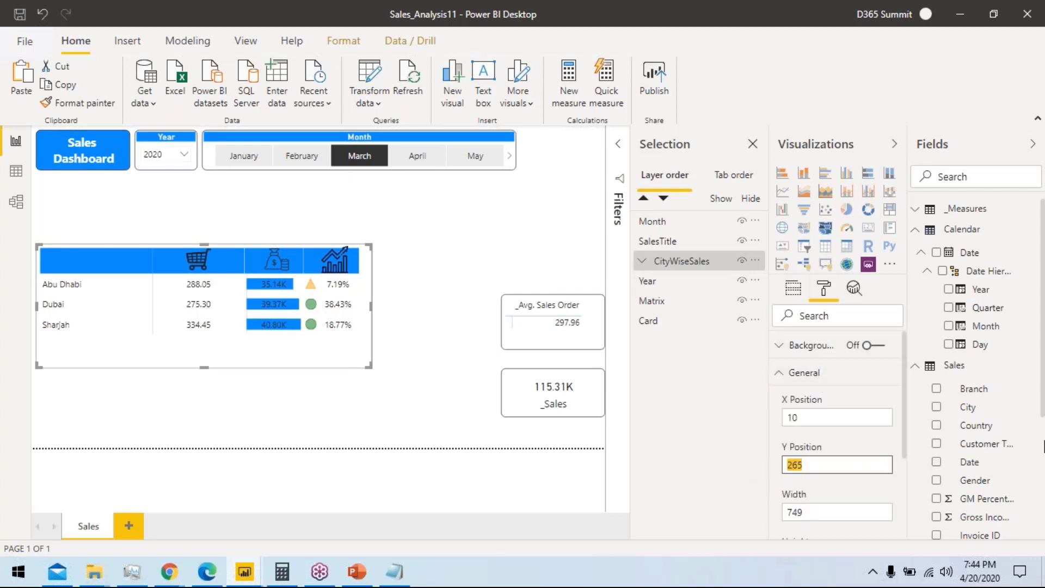
type("110")
key("Return")
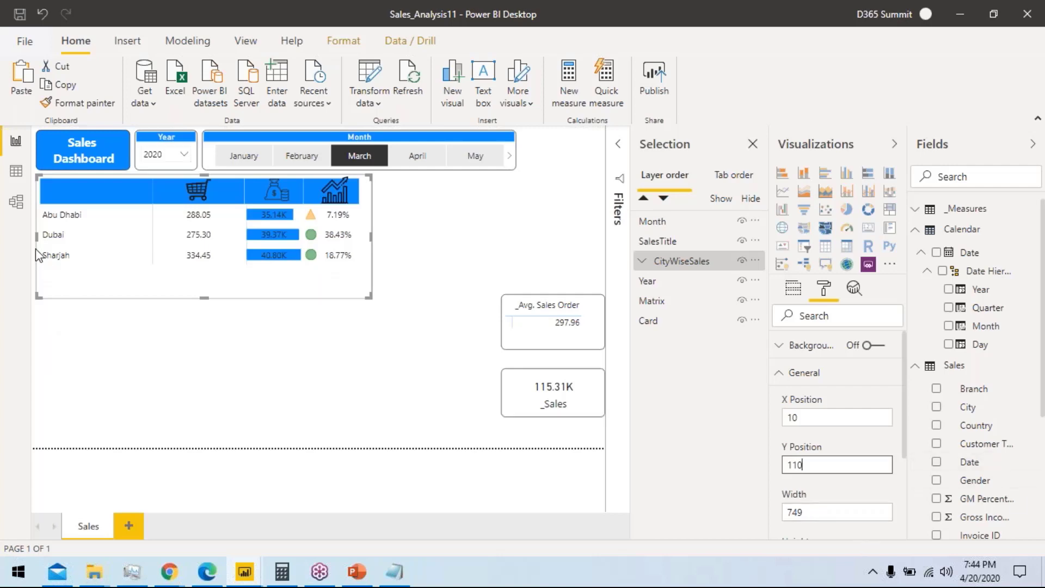
left_click(784, 376)
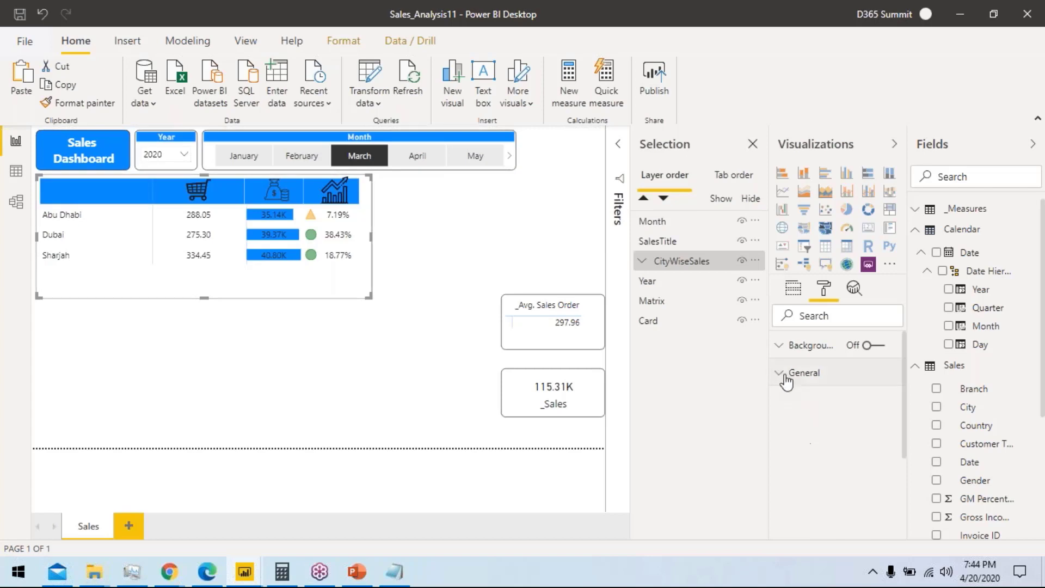
left_click(786, 376)
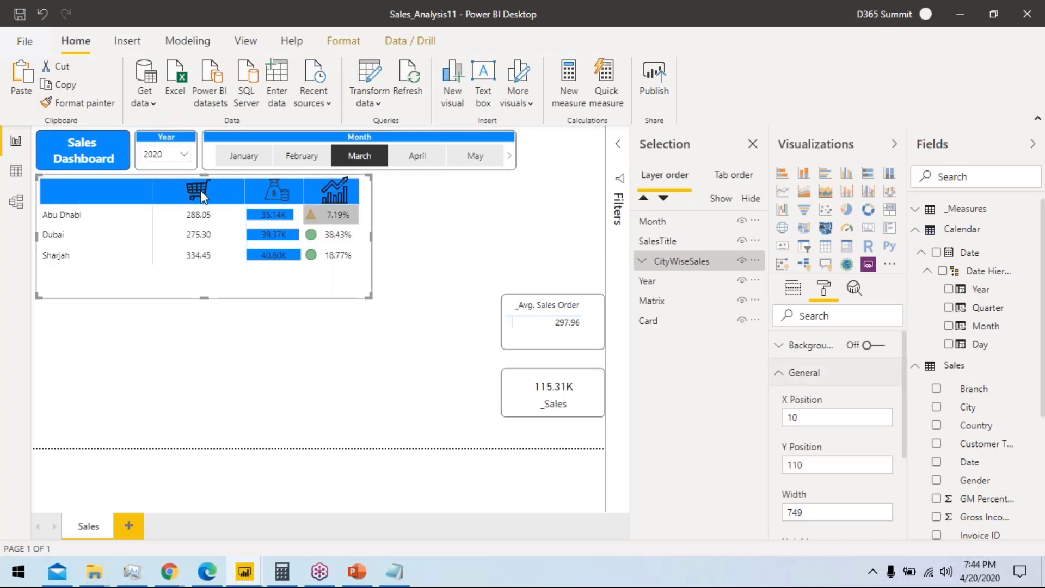
Step: Set the grid row padding of the Sales matrix inside the CityWiseSales group to 15
left_click(689, 266)
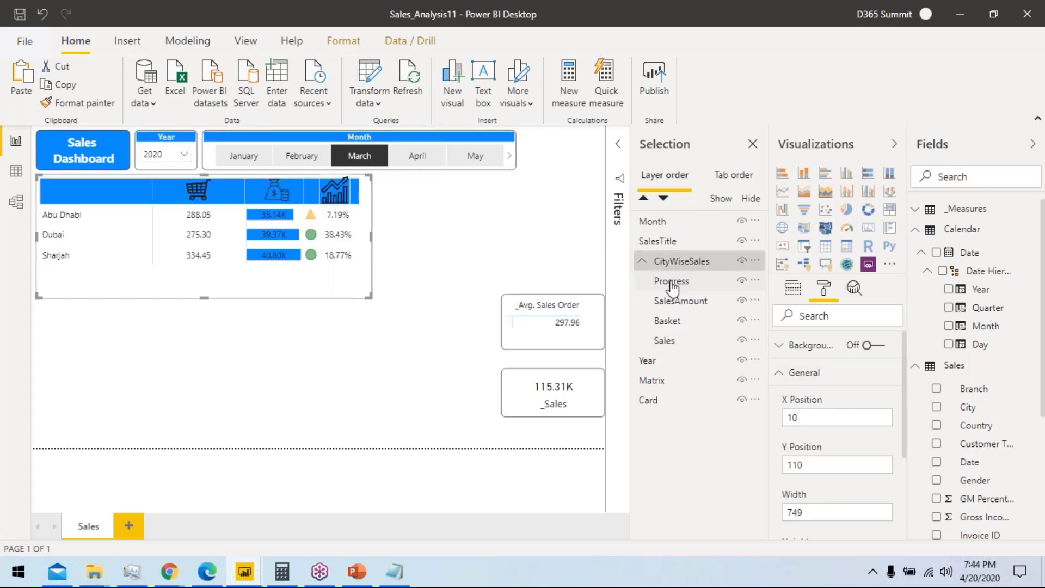
left_click(673, 342)
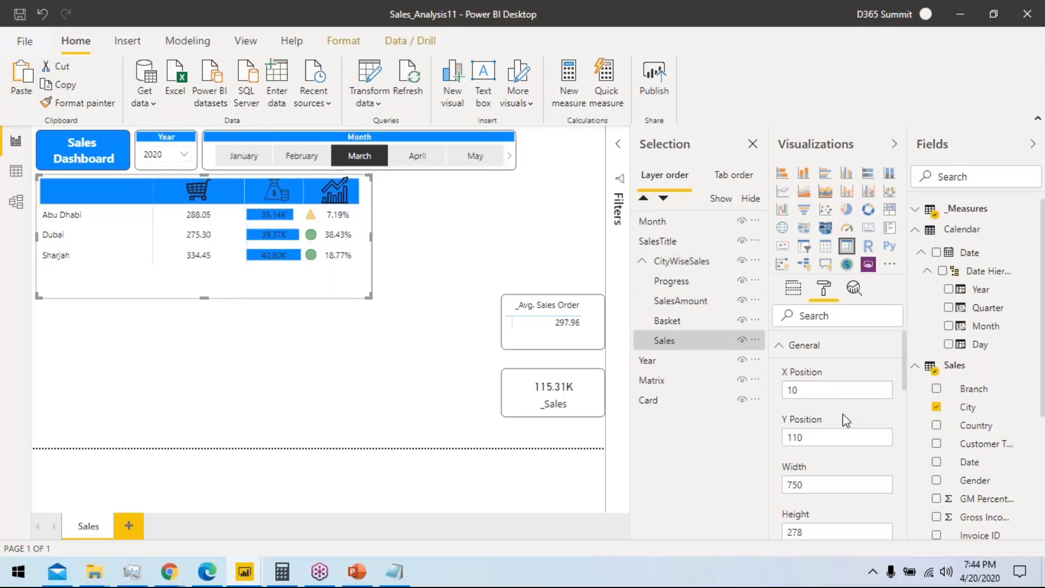
left_click(804, 346)
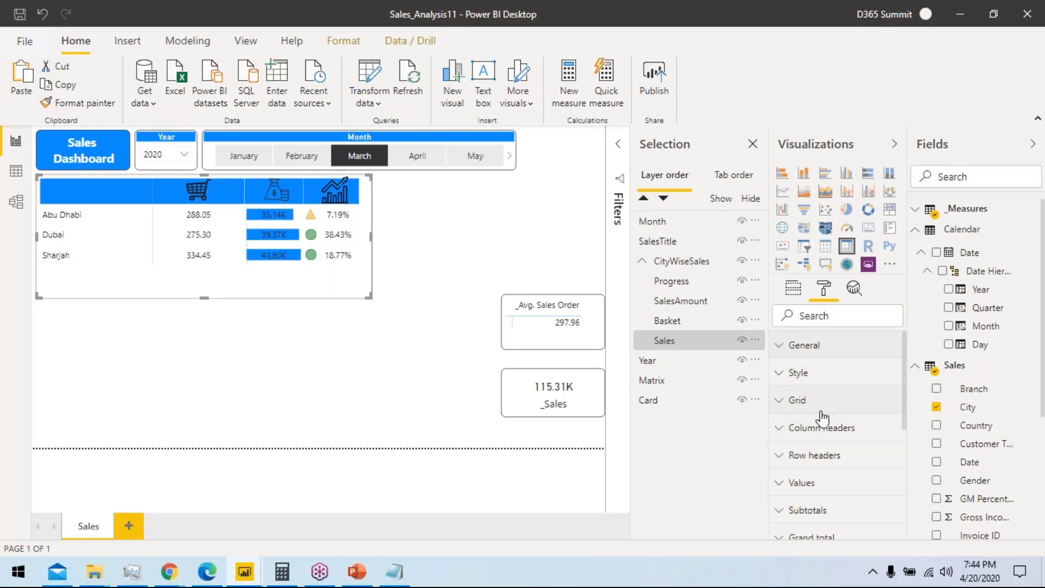
left_click(816, 403)
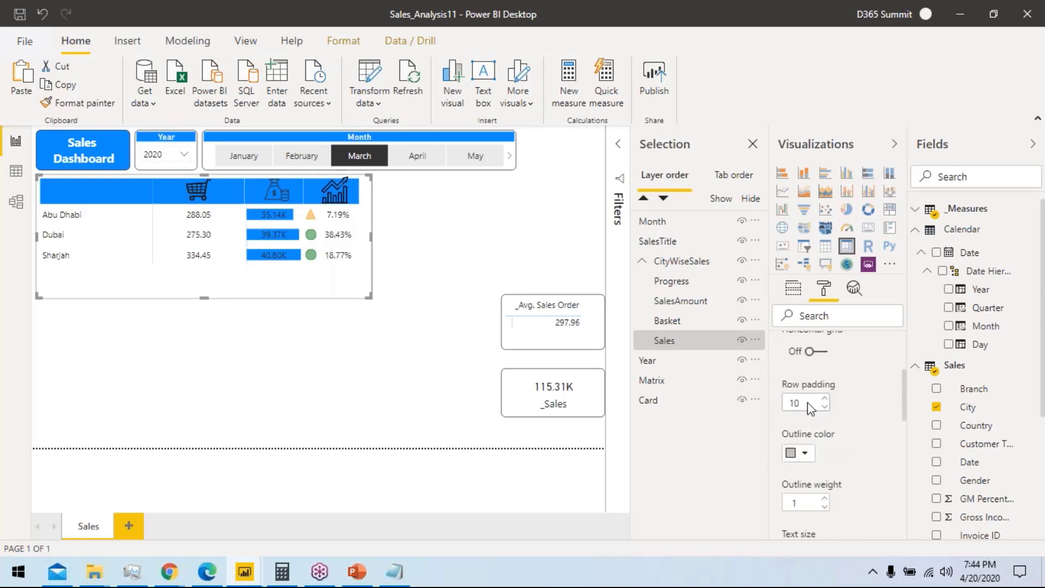
left_click_drag(802, 403, 785, 406)
type("15")
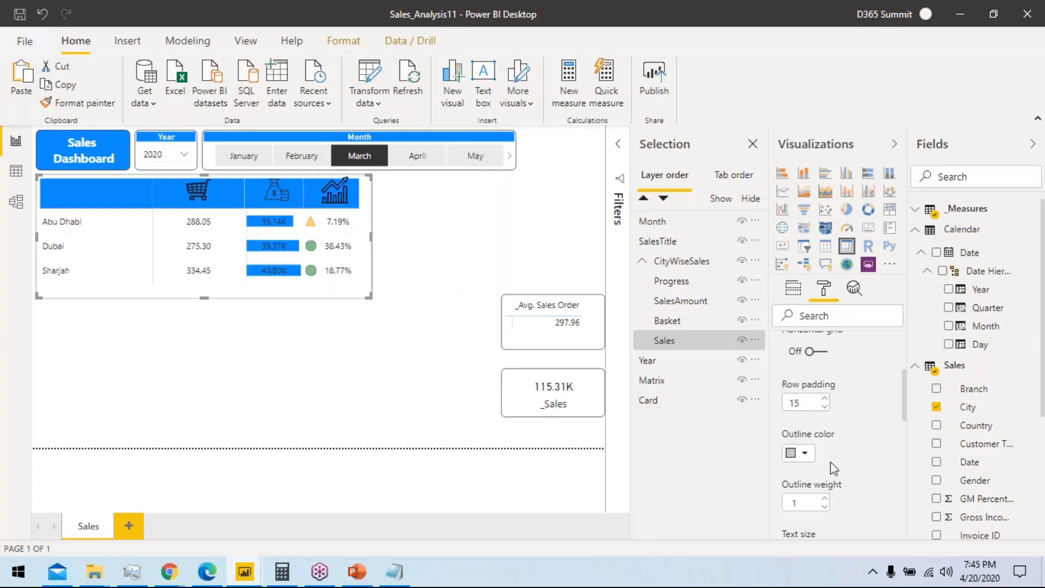
Step: Change the Sales matrix's grid outline color to white
left_click(804, 452)
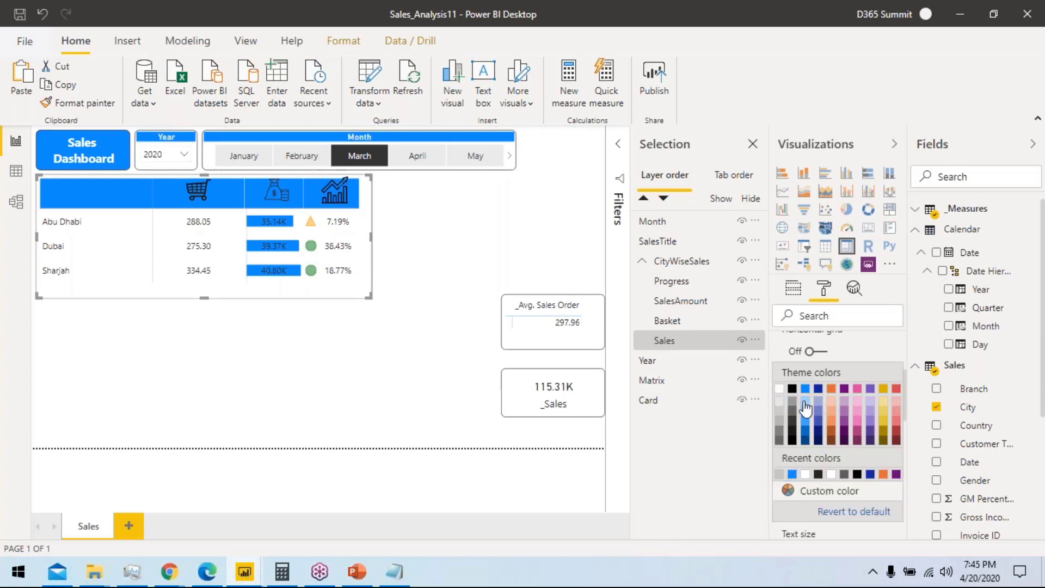
left_click(778, 388)
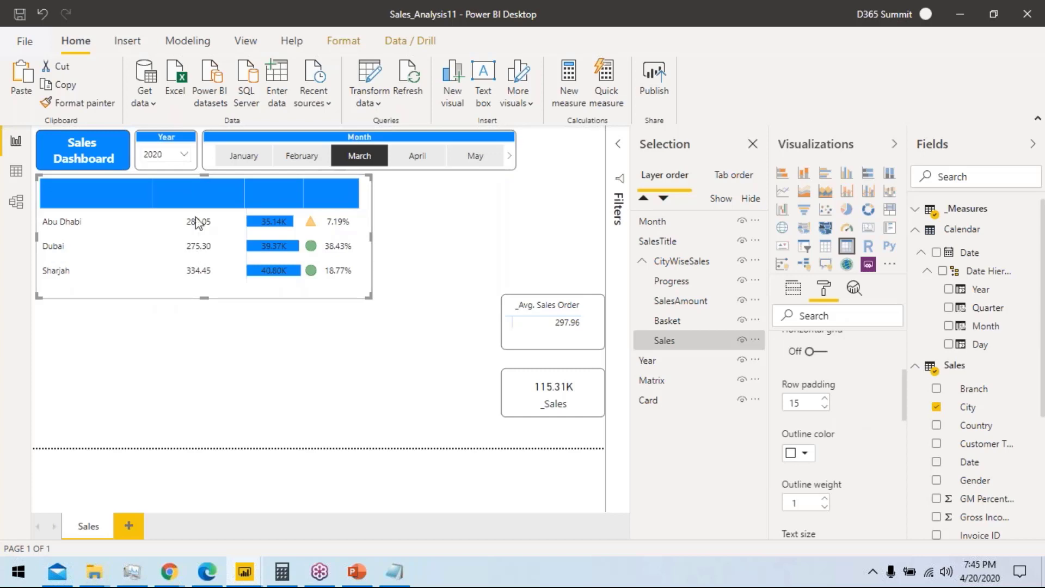
left_click(381, 249)
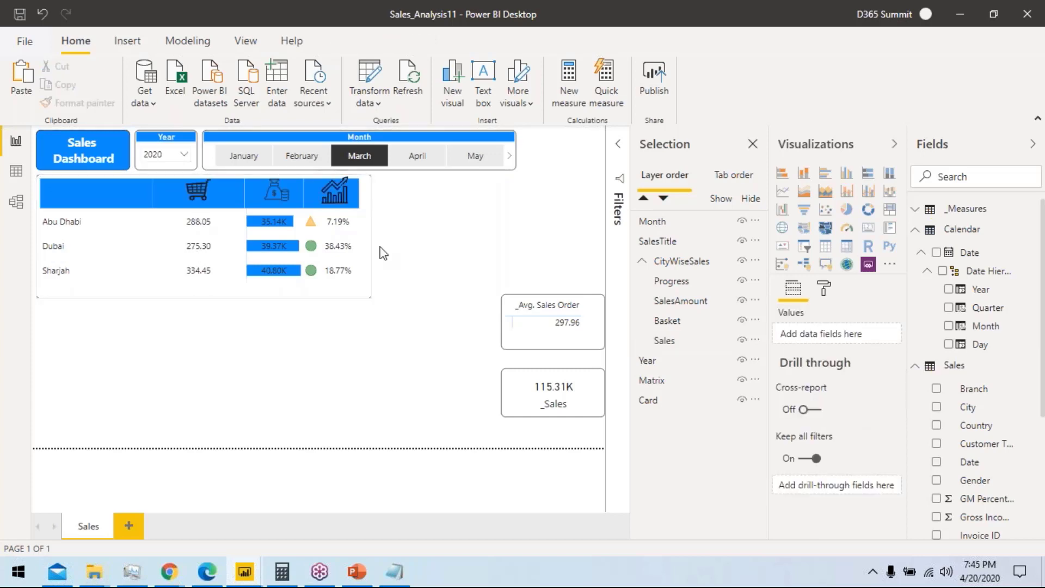
Step: Nudge the Basket icon slightly left and down within the matrix's blue header row
left_click(201, 203)
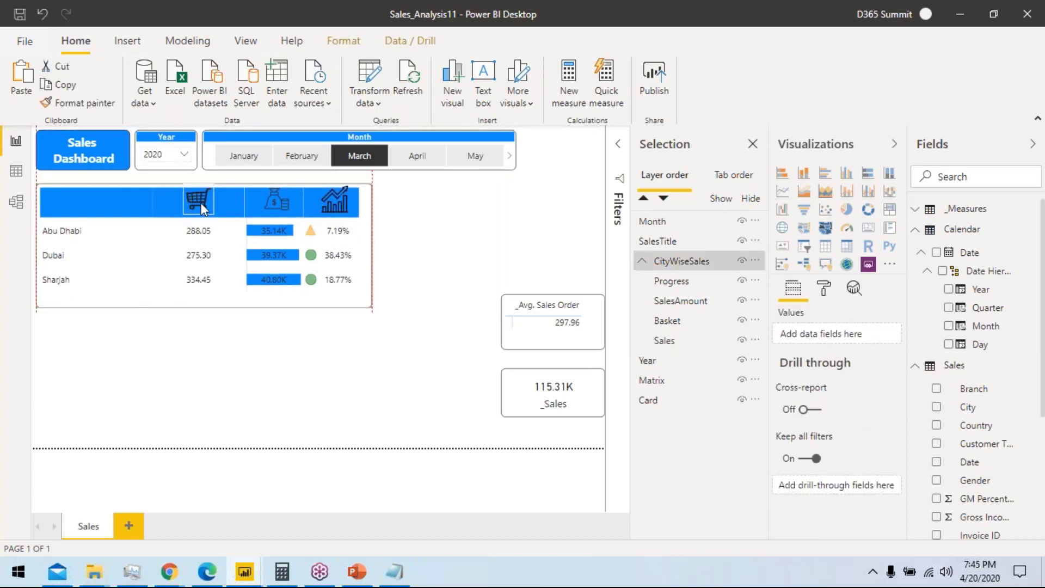
left_click(200, 203)
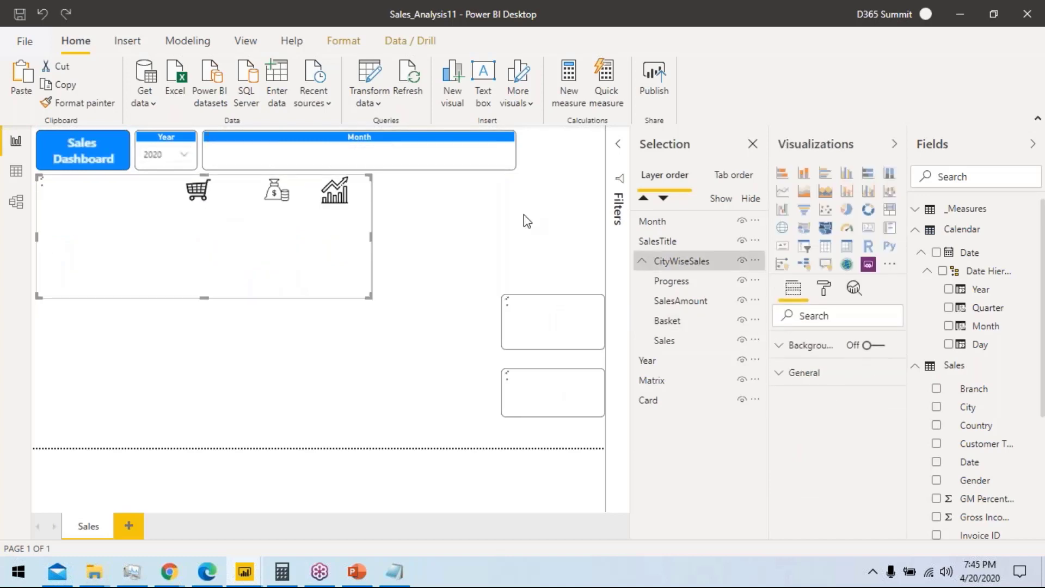
left_click(671, 342)
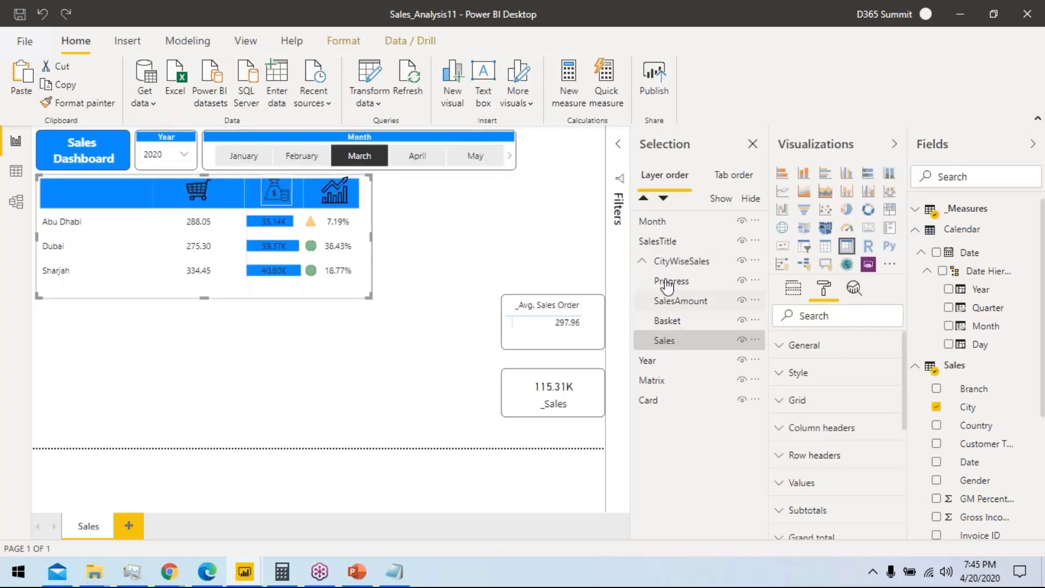
left_click(667, 321)
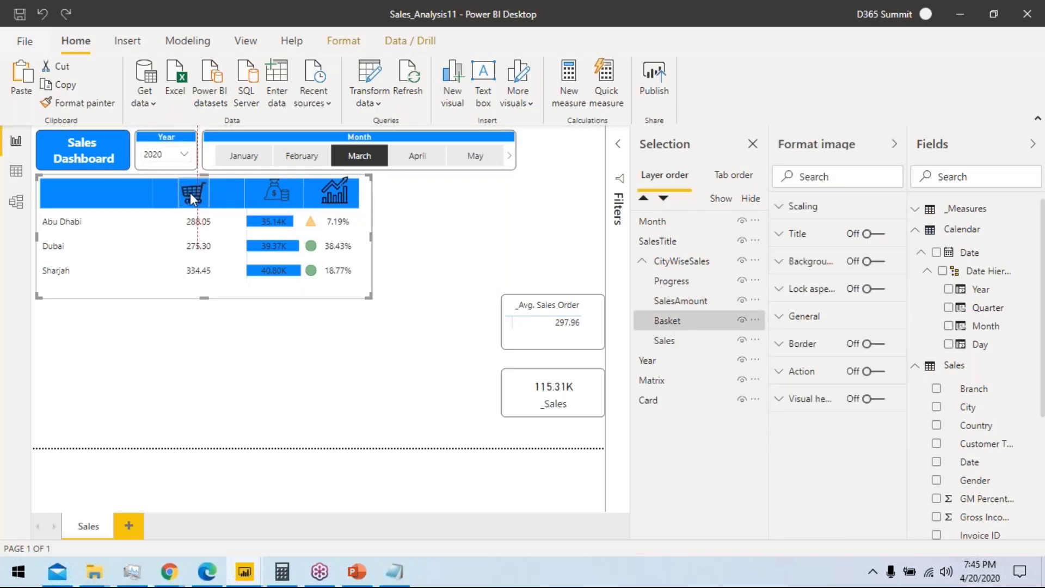
left_click_drag(191, 194, 191, 193)
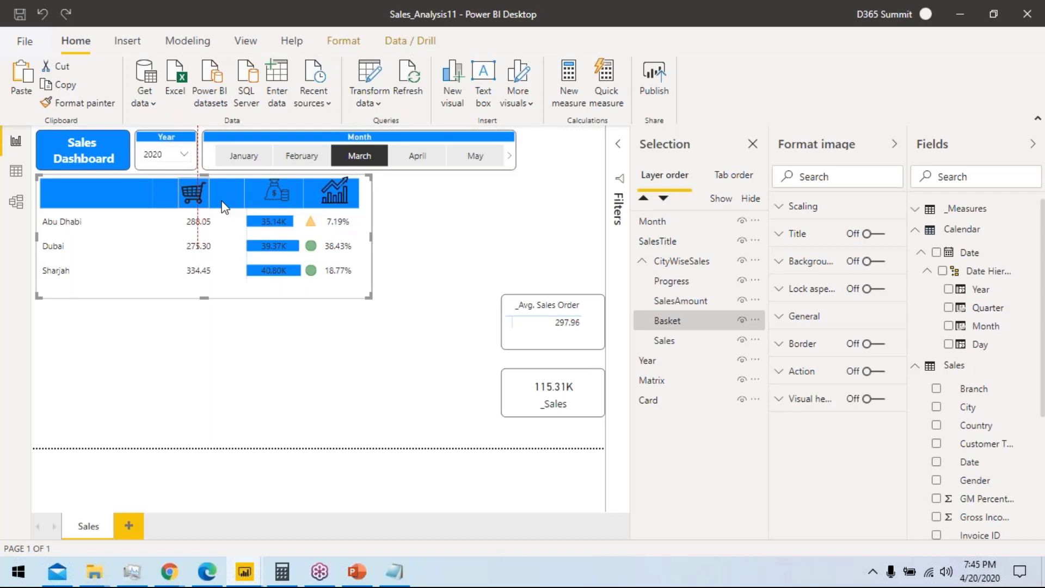
Step: Nudge the SalesAmount icon slightly down and left and the Progress icon slightly left within the matrix's blue header row
left_click(267, 201)
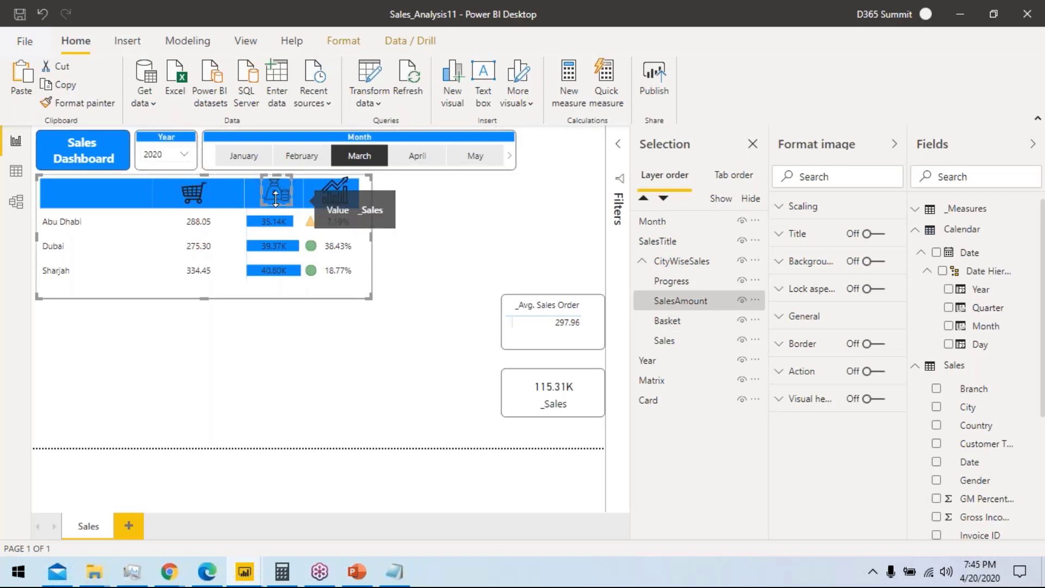
left_click_drag(276, 191, 274, 202)
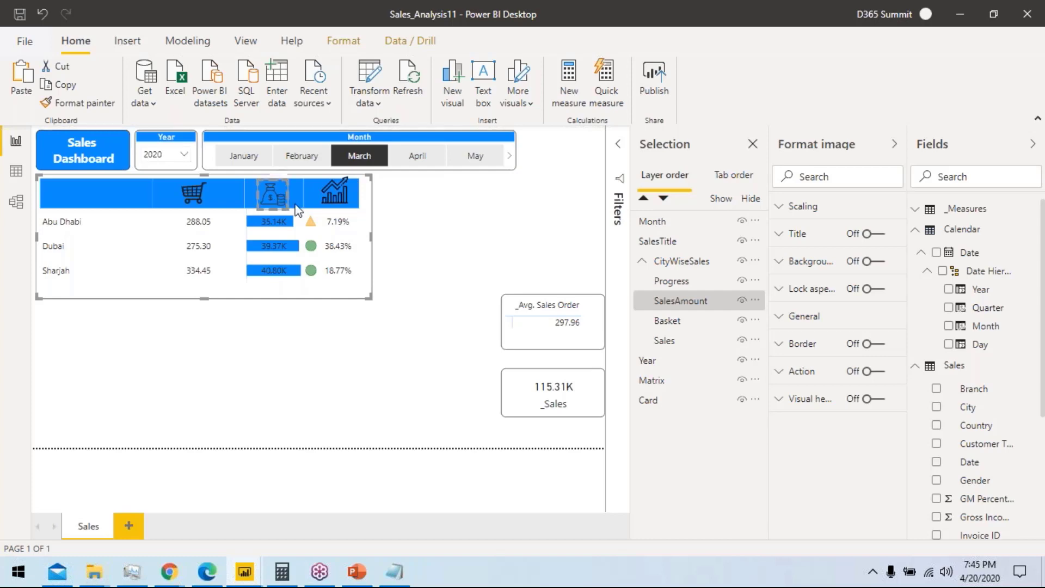
left_click(336, 200)
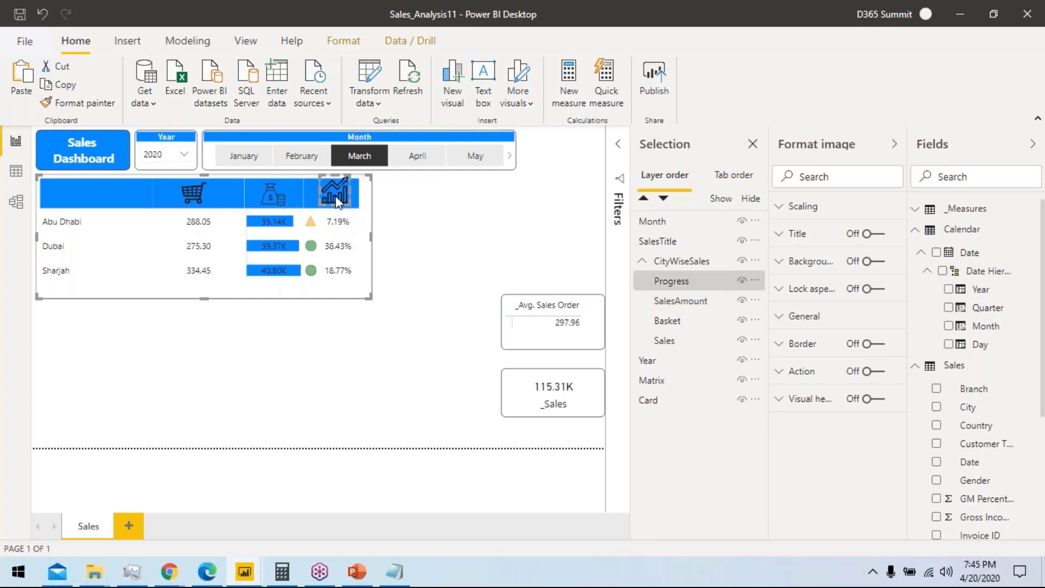
mouse_move(335, 199)
left_mouse_down()
mouse_move(290, 205)
mouse_move(328, 201)
left_mouse_up()
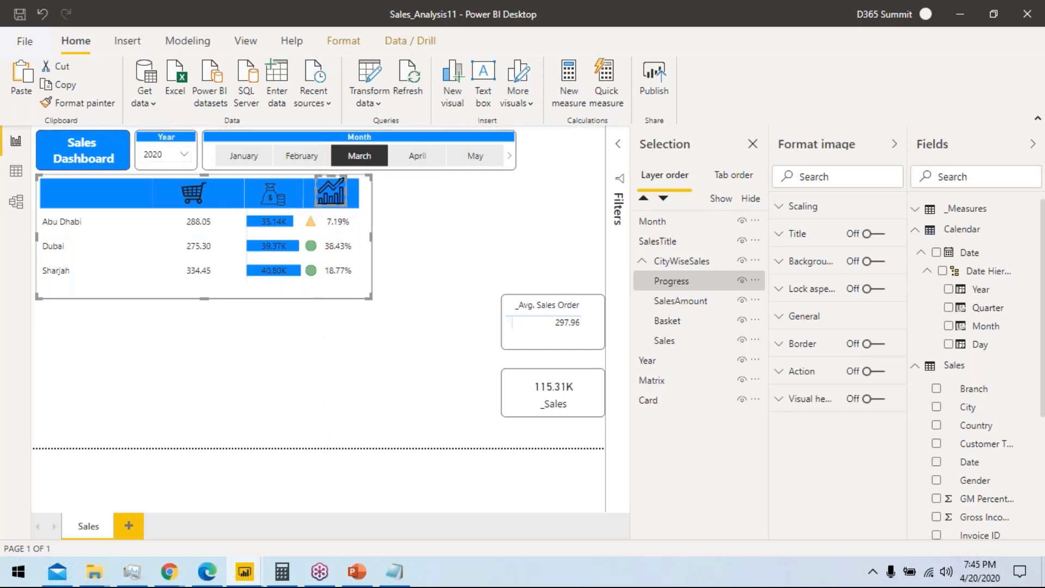
Step: Ungroup the CityWiseSales group into its separate icons and Sales matrix
left_click(270, 190)
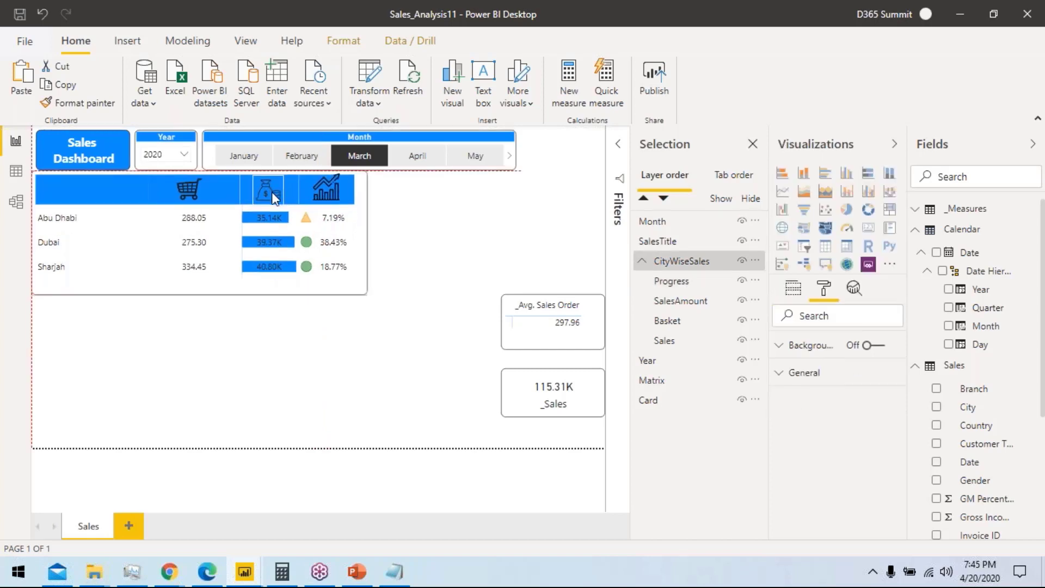
right_click(674, 261)
mouse_move(756, 270)
left_click(828, 290)
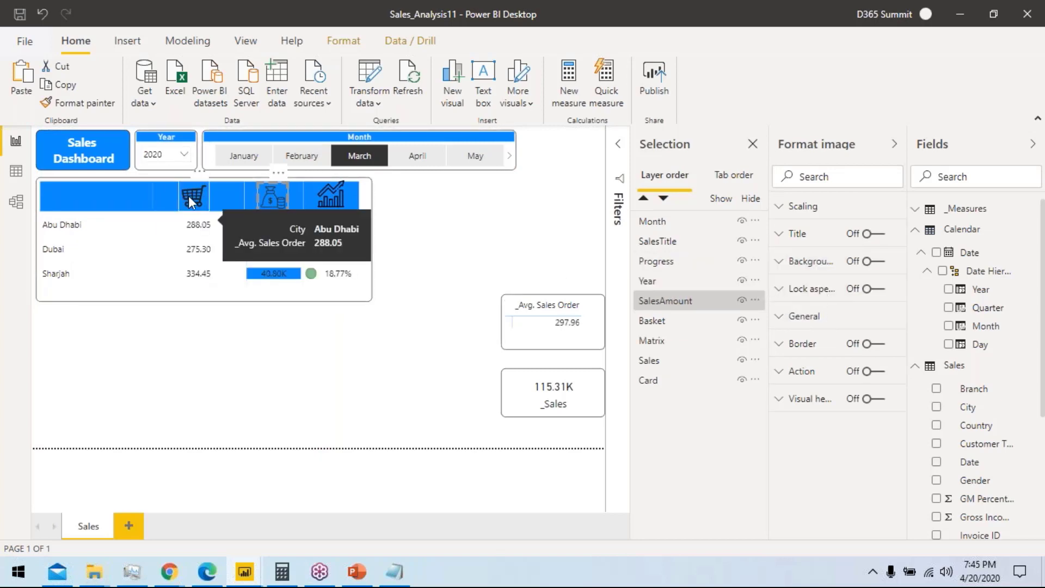
Step: Fine-tune the Basket, SalesAmount and Progress icons so each sits centred over its column in the blue header row
left_click(190, 197)
left_click_drag(193, 201, 194, 199)
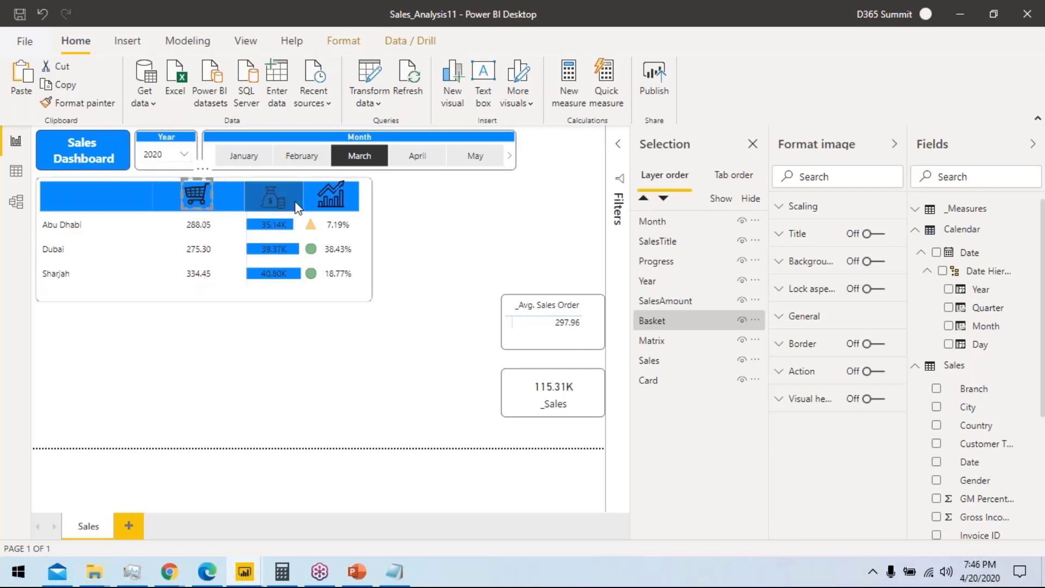
left_click(273, 201)
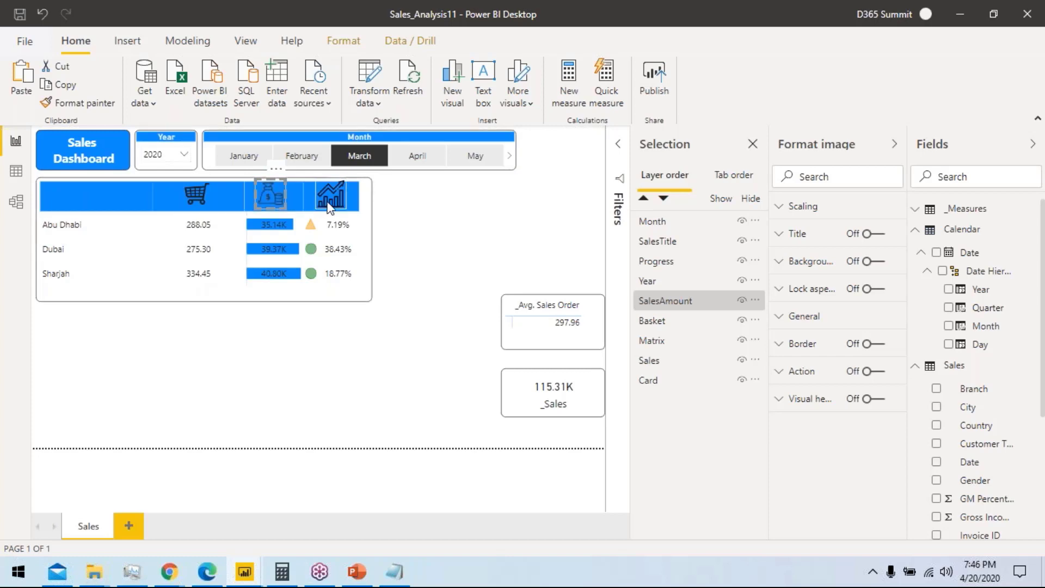
left_click_drag(330, 206, 325, 206)
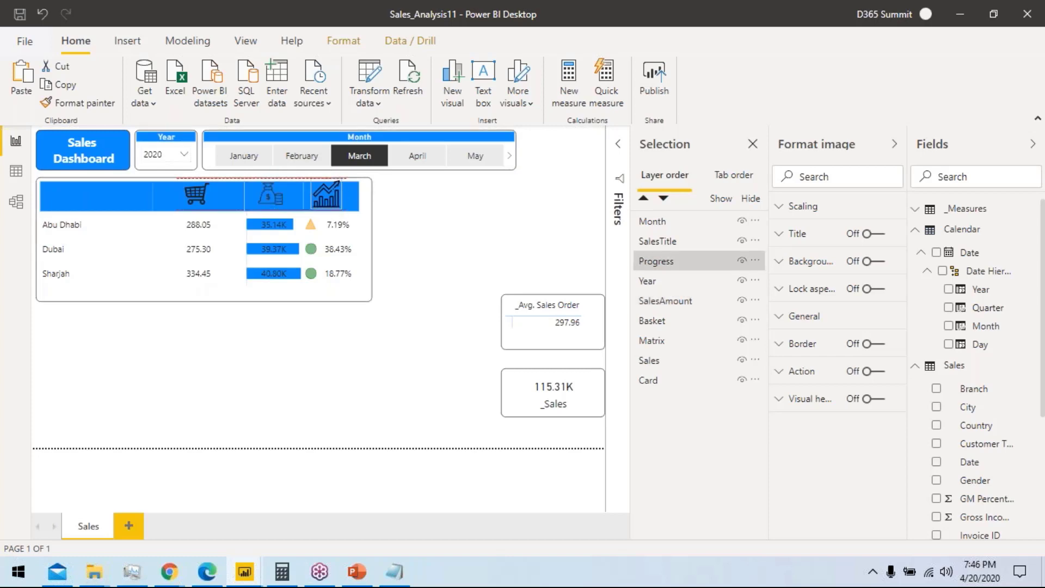
left_click(416, 213)
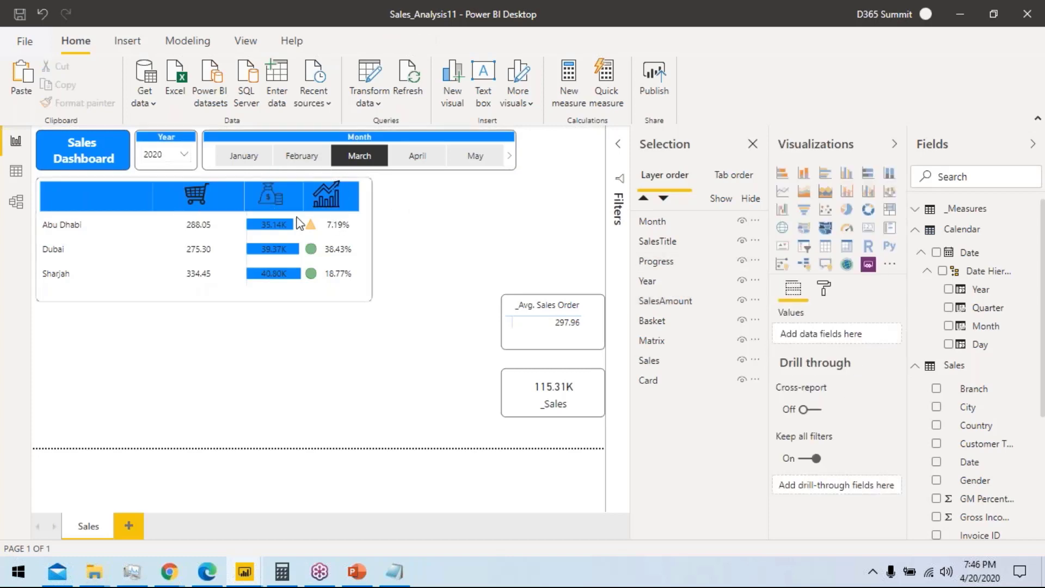
Step: Set the Sales matrix's Y position to 110
left_click(370, 267)
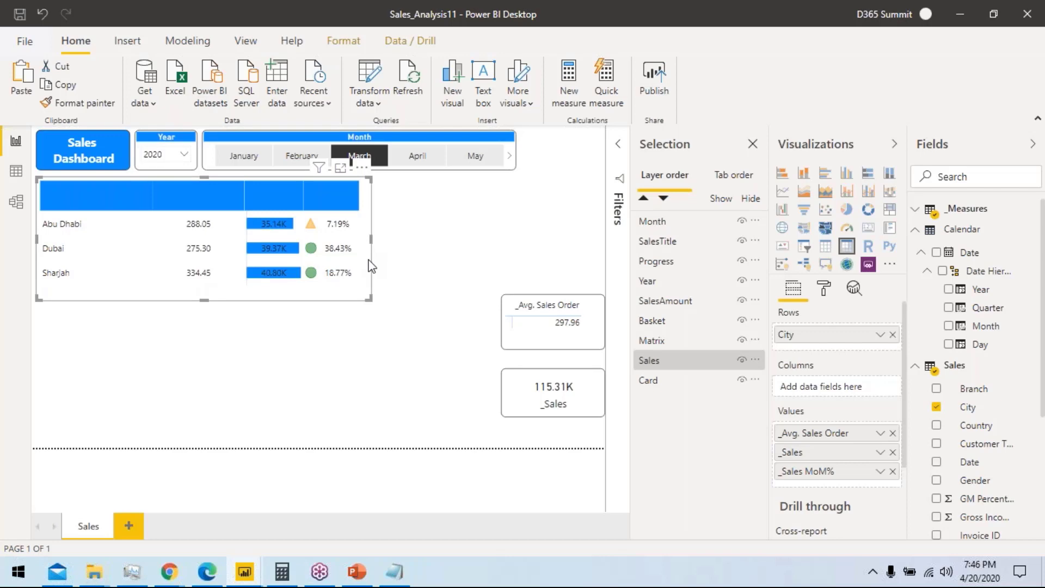
left_click(686, 362, "ctrl")
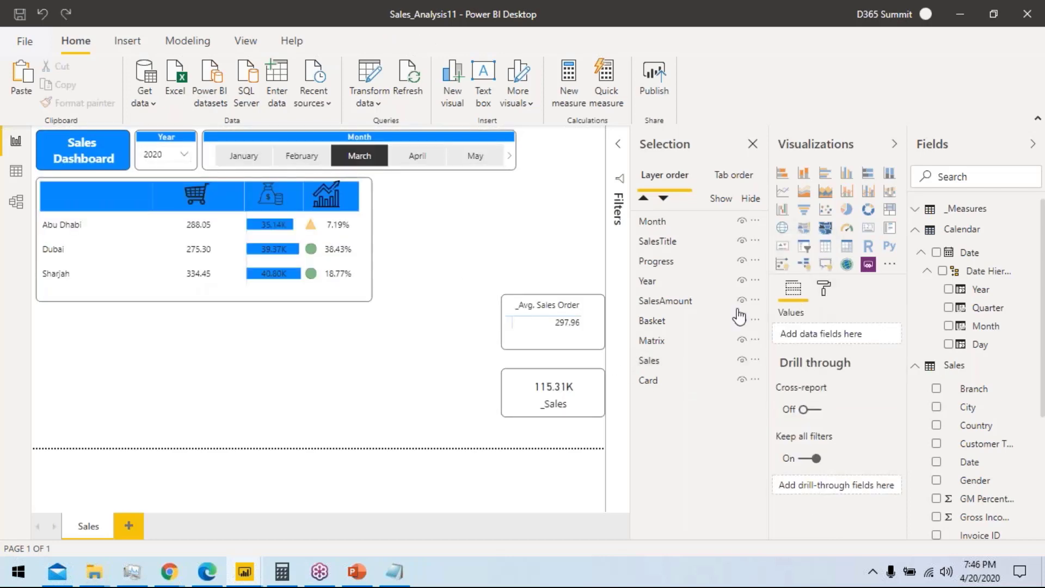
left_click(674, 364)
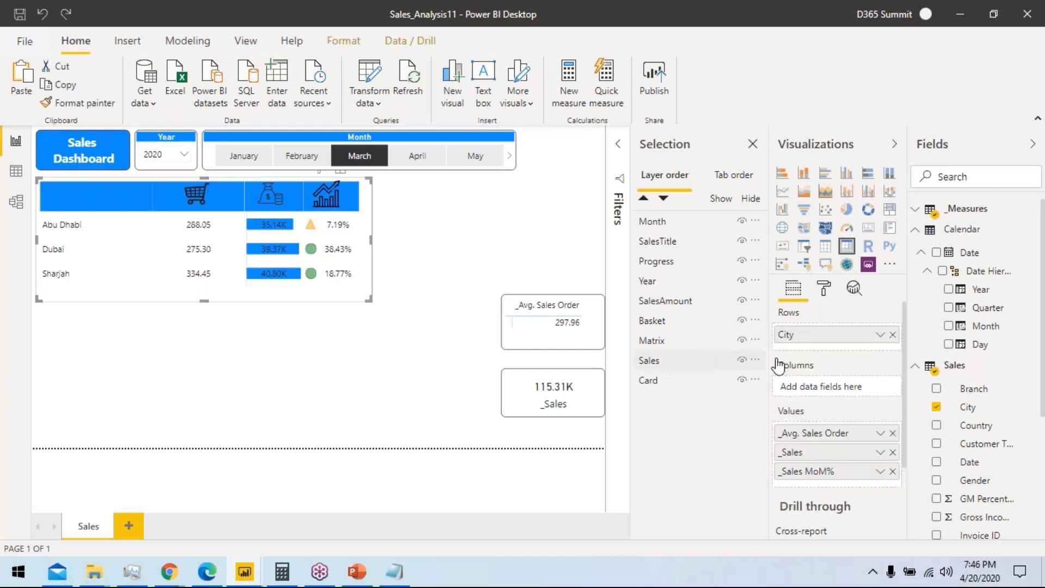
left_click(823, 289)
left_click(820, 344)
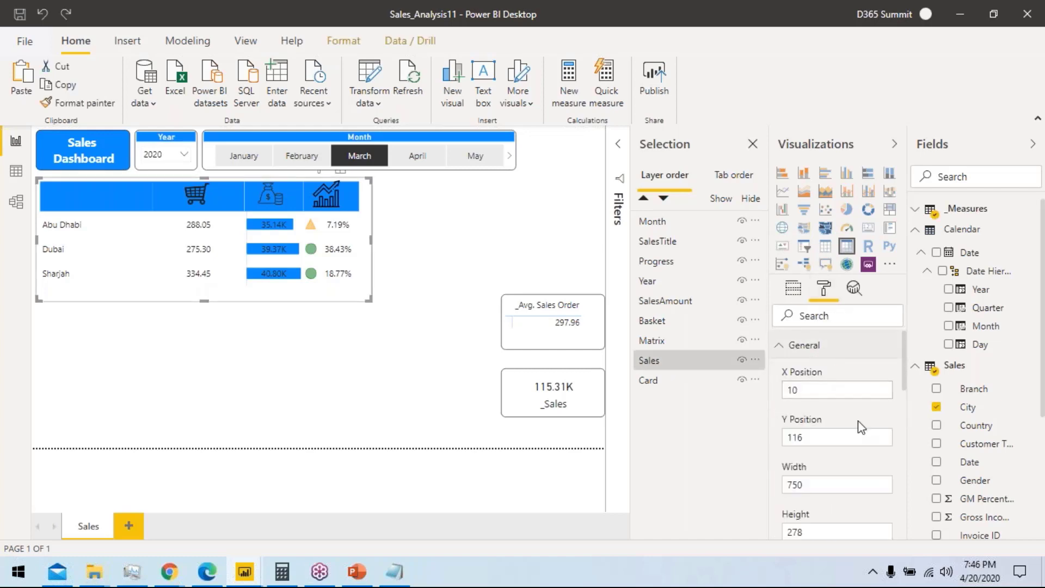
left_click_drag(838, 439, 782, 441)
type("11")
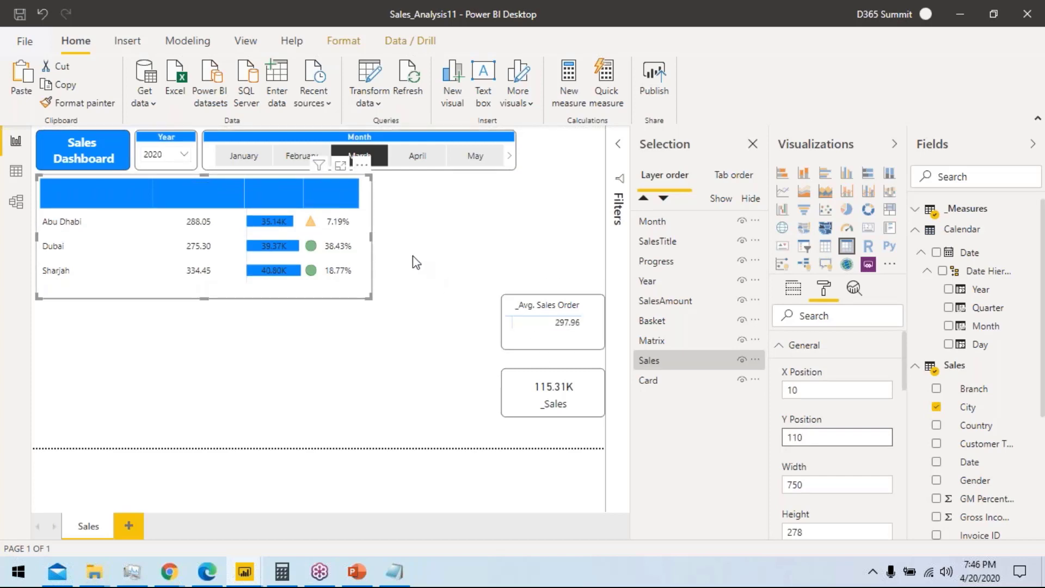
Step: Set the Sales matrix's height to 260 and its width to 730
key("Tab")
key("Tab")
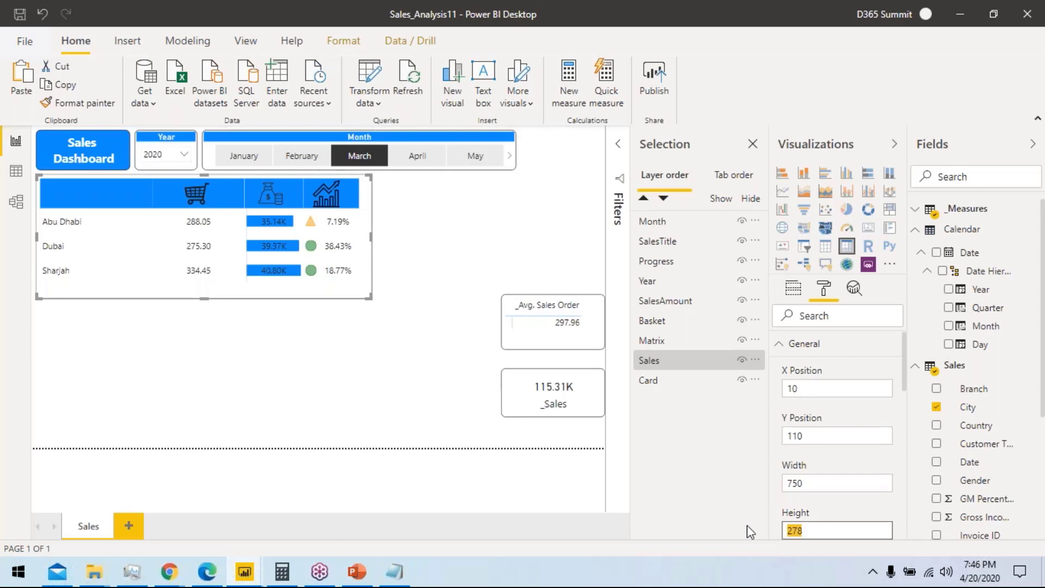
type("260")
left_click(817, 479)
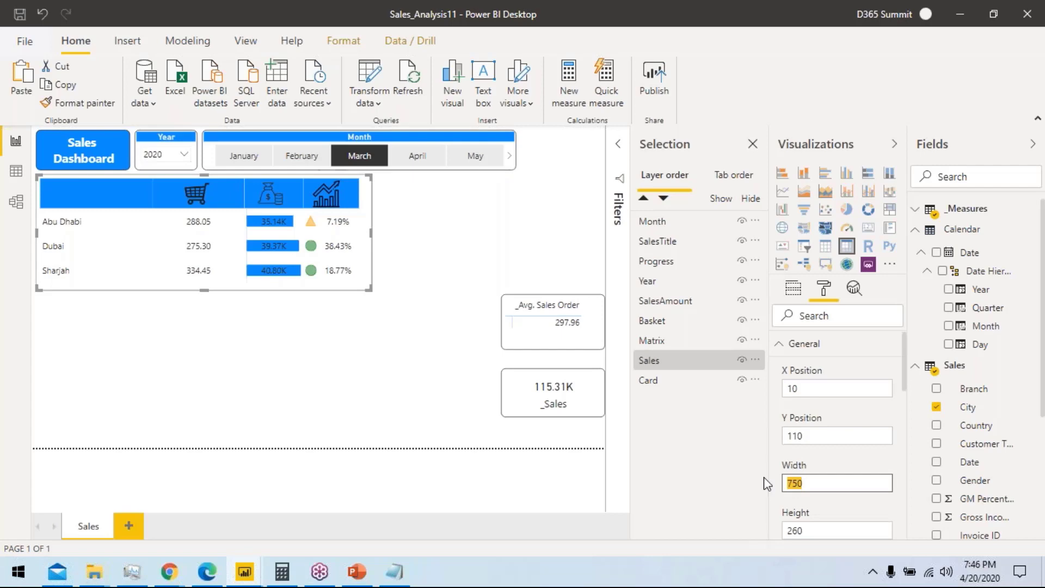
type("740")
double_click(824, 483)
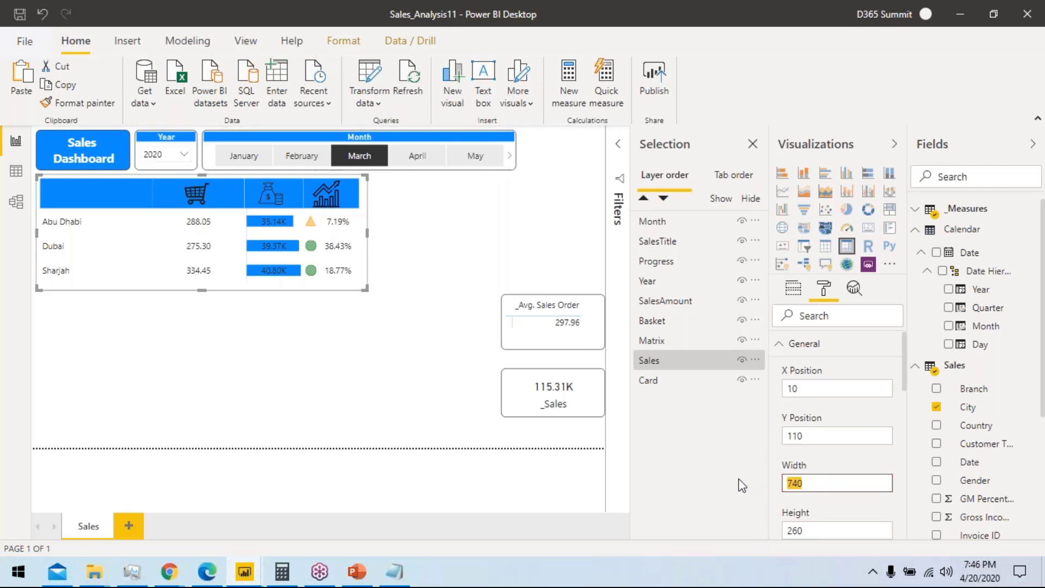
type("730")
key("Return")
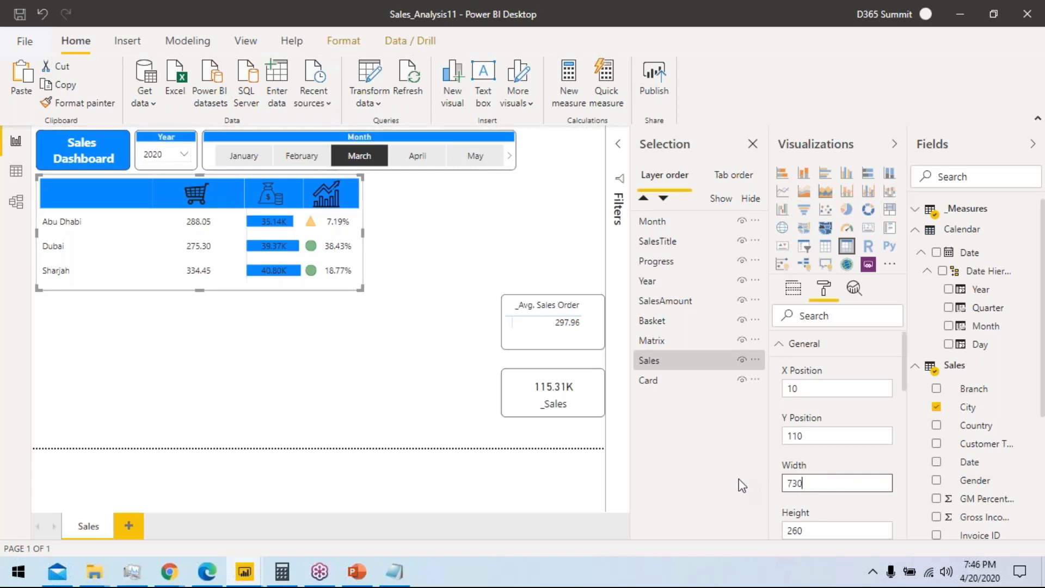
left_click(453, 237)
Step: Reorder the layers as SalesTitle, Year, Month, Basket, SalesAmount, Progress, Sales, Matrix, Card
left_click(656, 362)
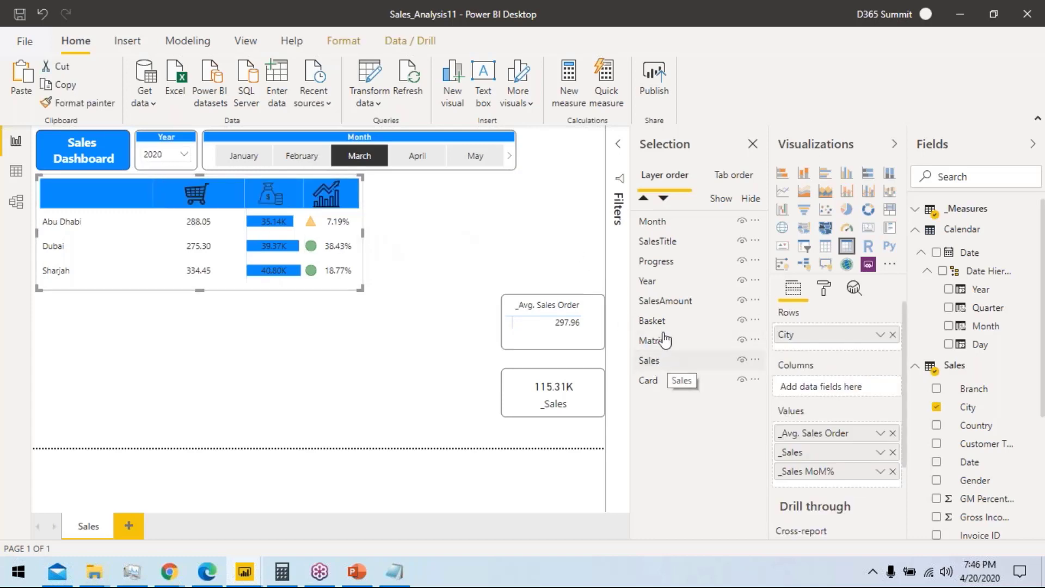
left_click(663, 362)
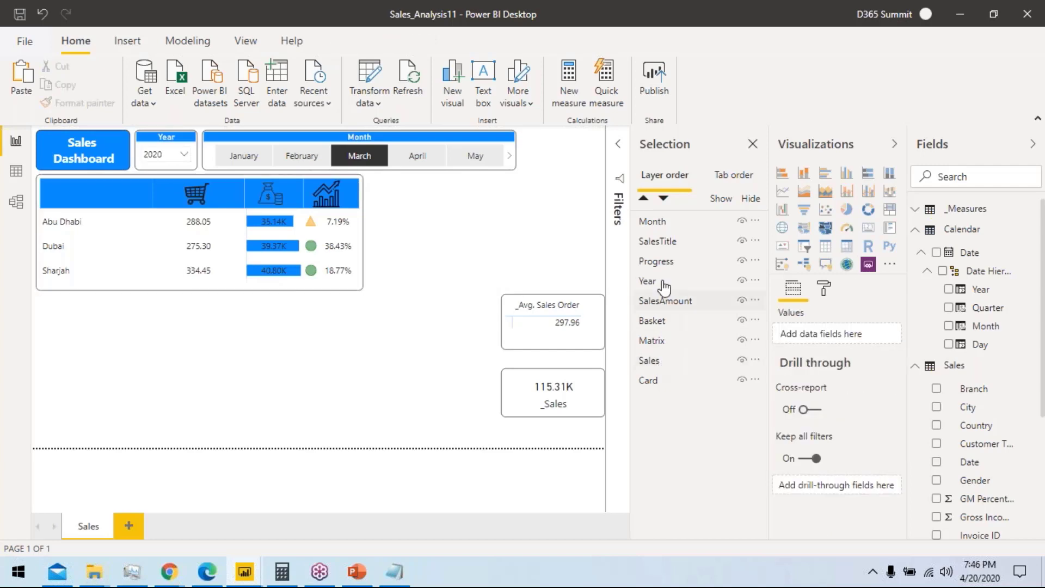
left_click_drag(669, 243, 673, 220)
mouse_move(665, 281)
left_mouse_down()
mouse_move(665, 240)
mouse_move(663, 278)
left_mouse_up()
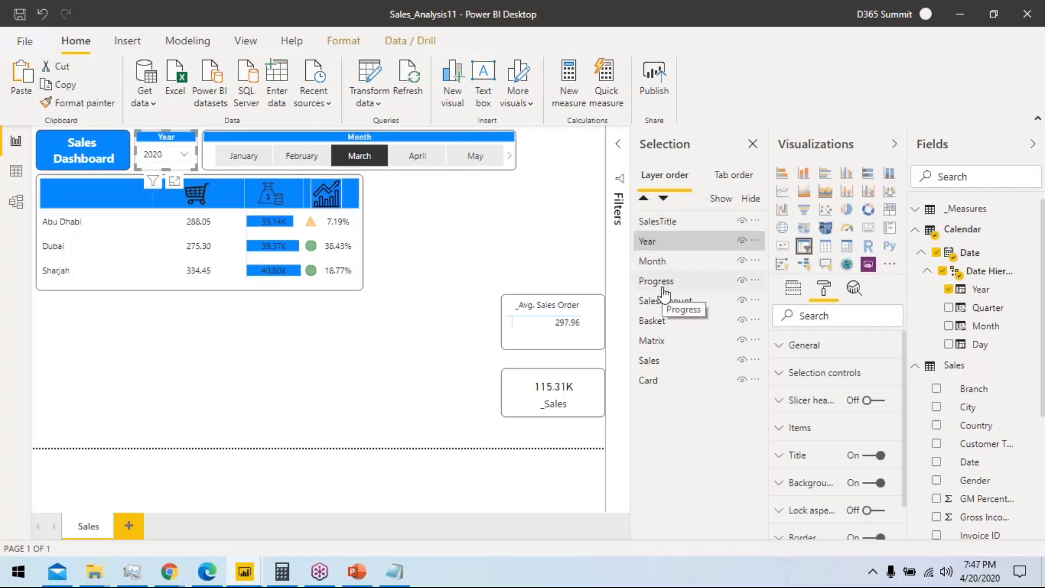
mouse_move(664, 321)
left_mouse_down()
mouse_move(660, 273)
mouse_move(665, 302)
left_mouse_up()
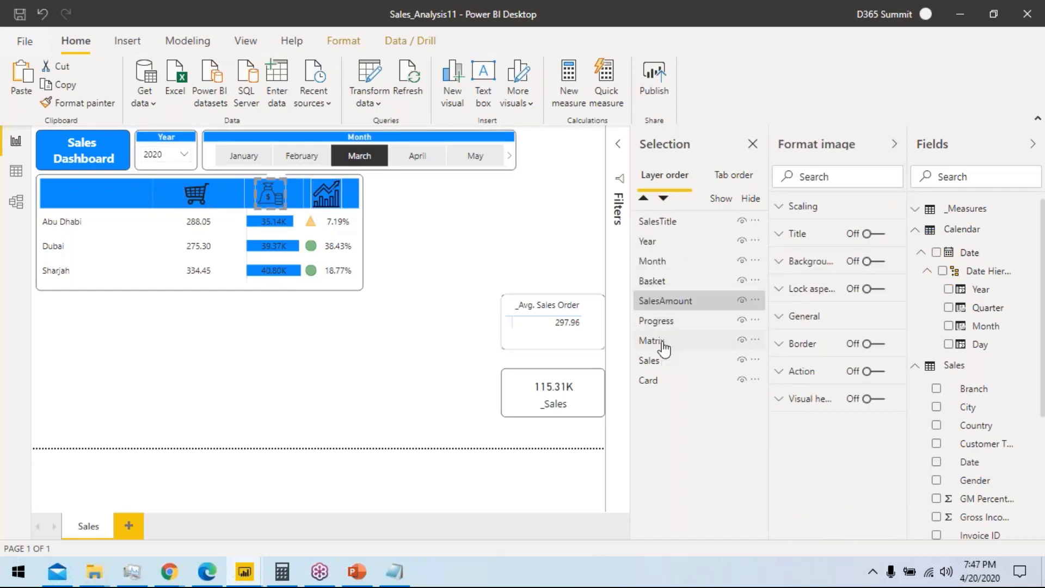
double_click(663, 343)
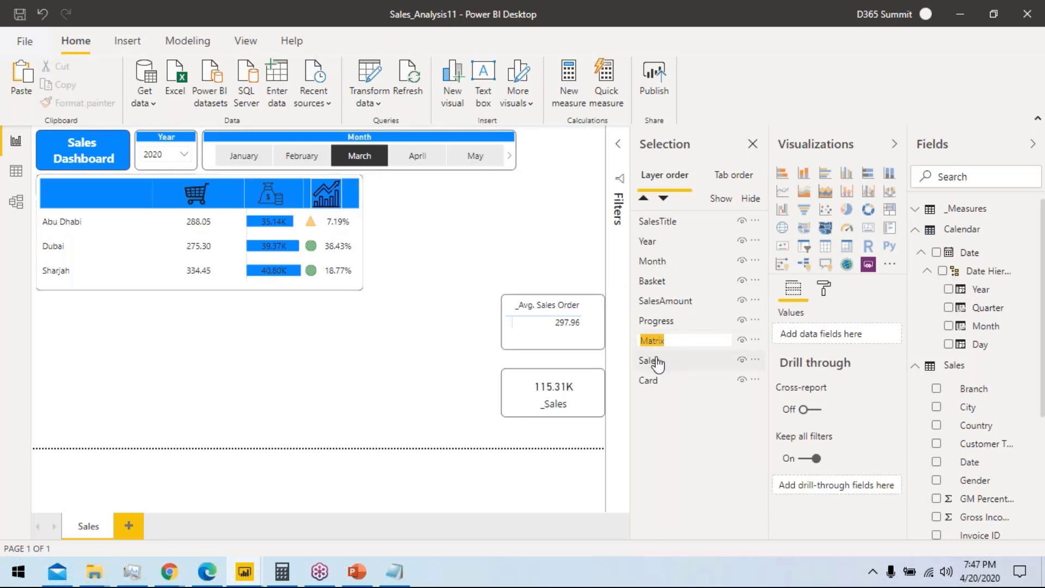
key("Return")
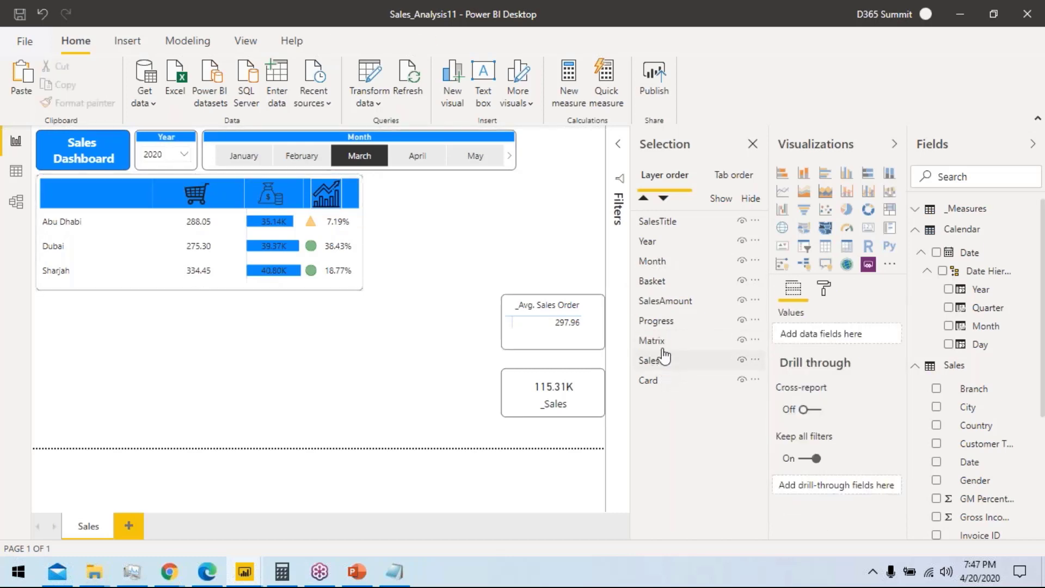
left_click_drag(662, 354, 673, 344)
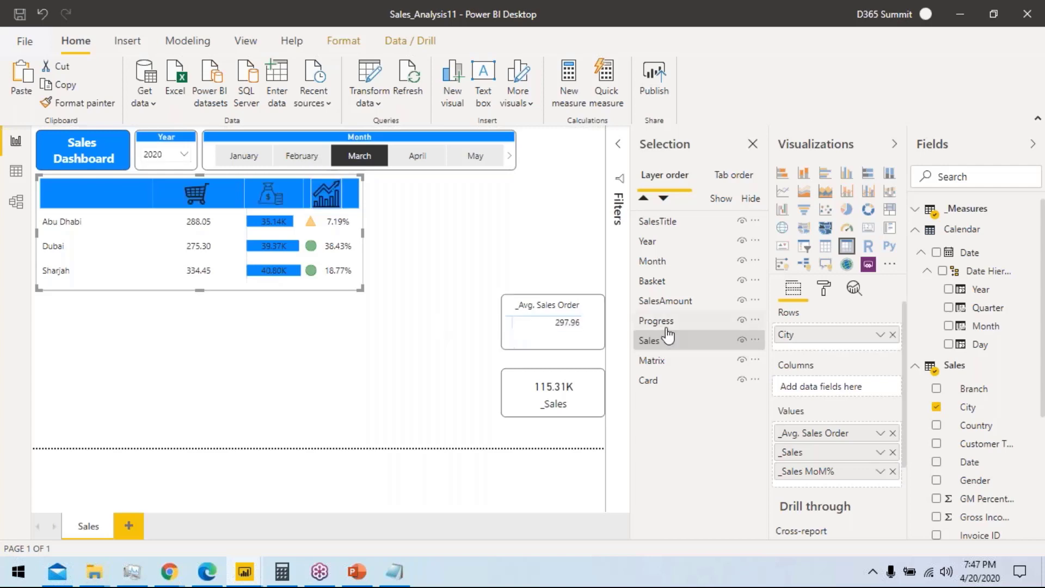
Step: Duplicate the Sales matrix on the same report page
left_click(647, 348)
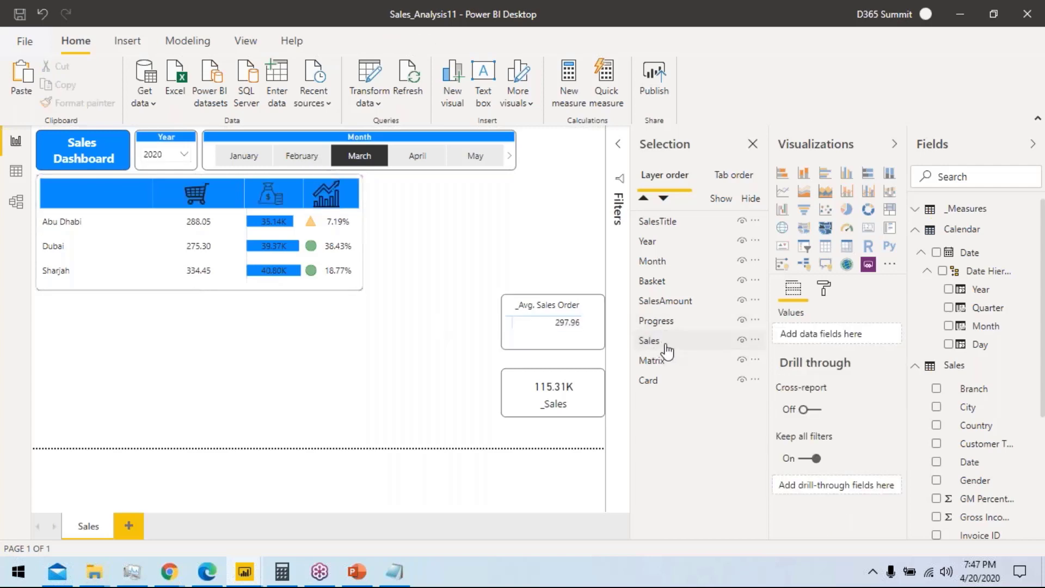
left_click(665, 345)
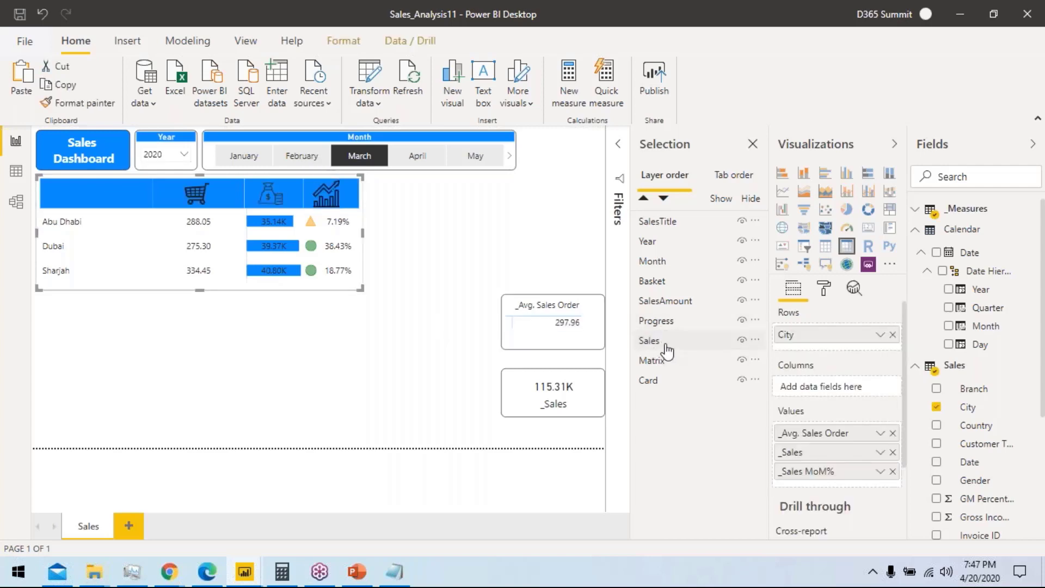
key("ctrl+c")
key("ctrl+v")
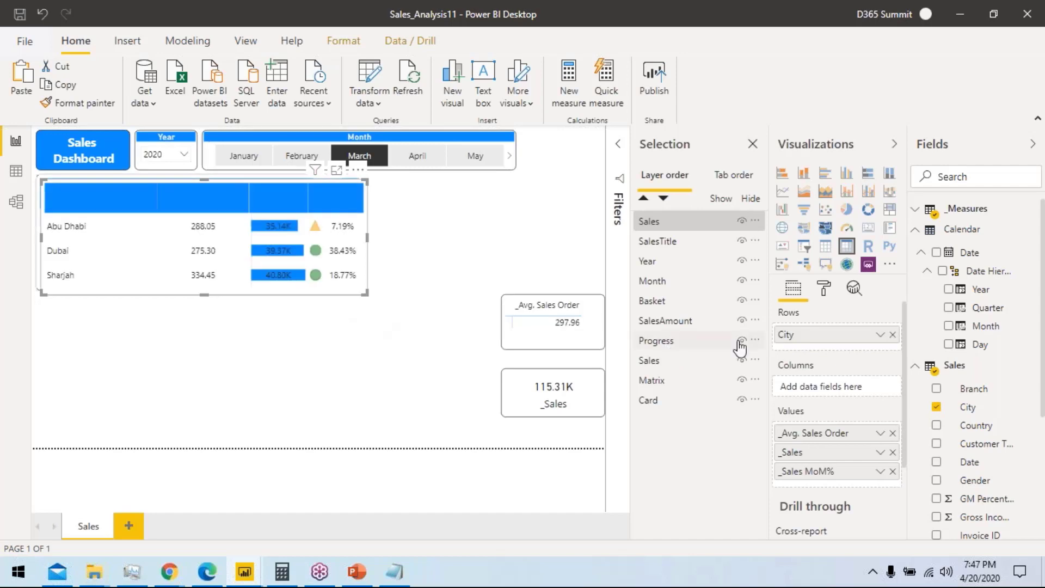
Step: Set the duplicated Sales matrix's X position to 10
left_click(824, 288)
left_click(805, 347)
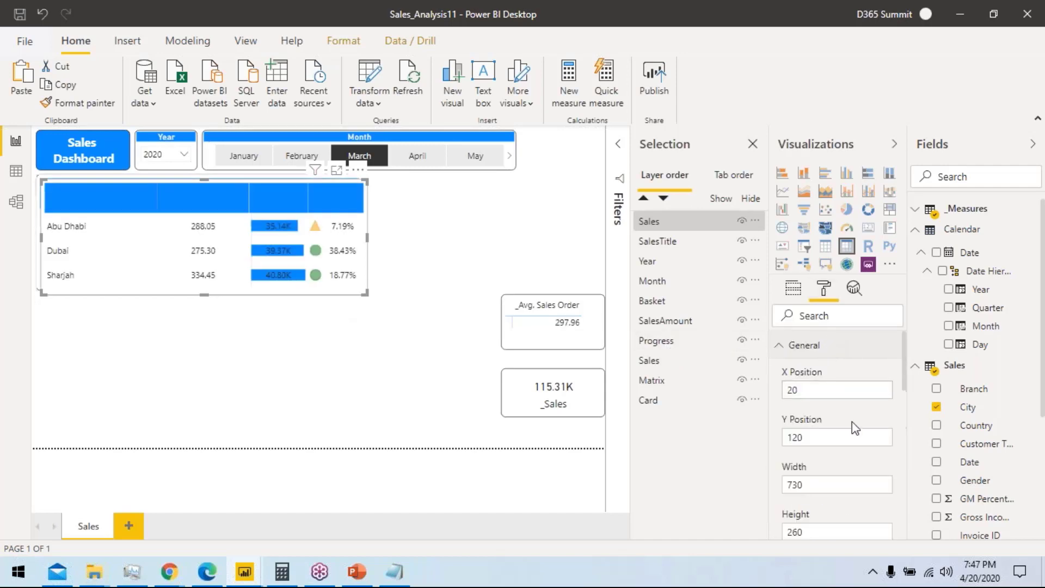
left_click(826, 437)
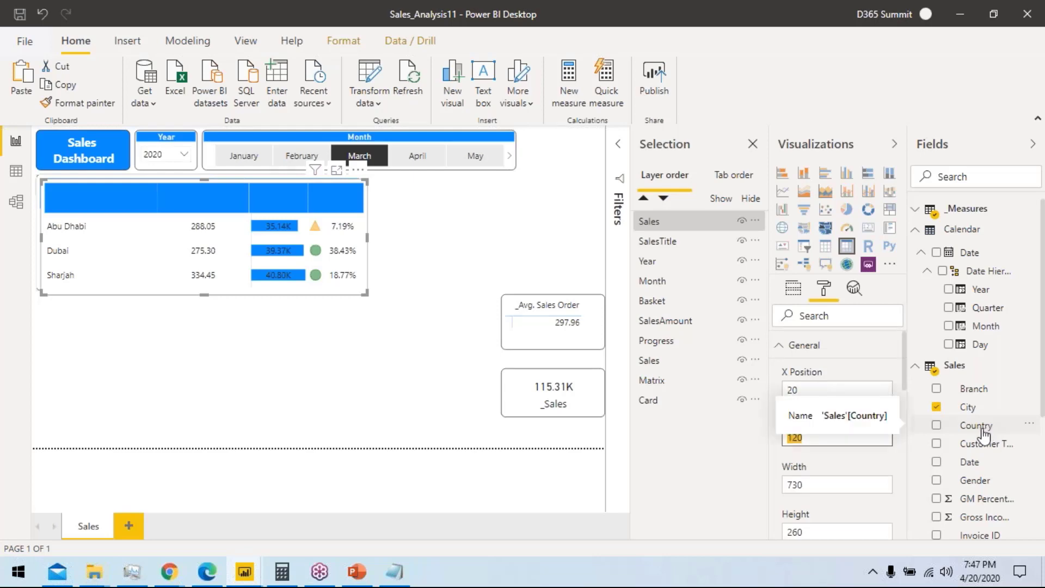
left_click(816, 389)
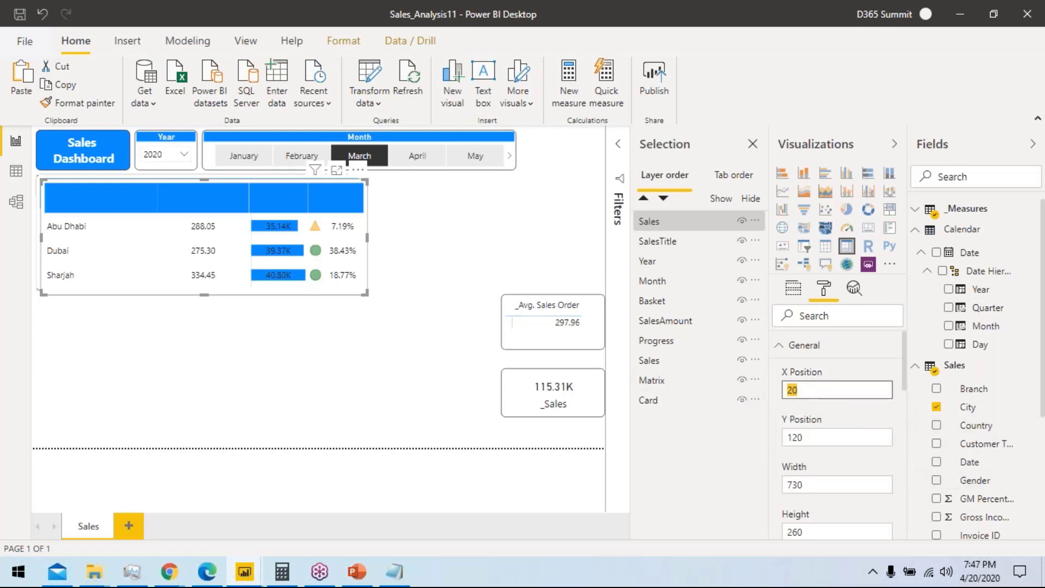
type("10")
key("Tab")
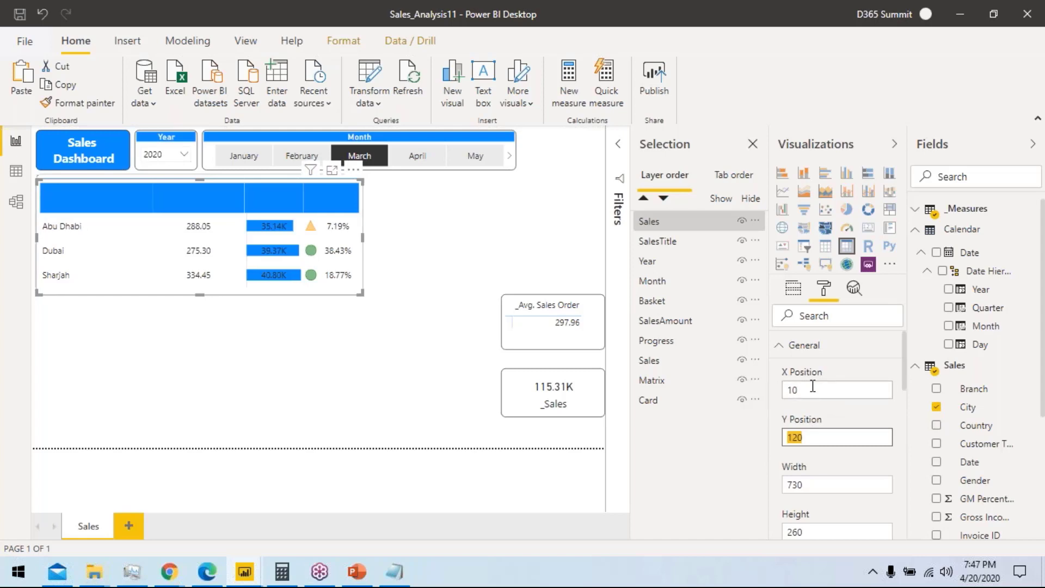
Step: Switch to Calculator and add the original matrix's Y position and height, 110 + 260
left_click(283, 571)
type("110 + ")
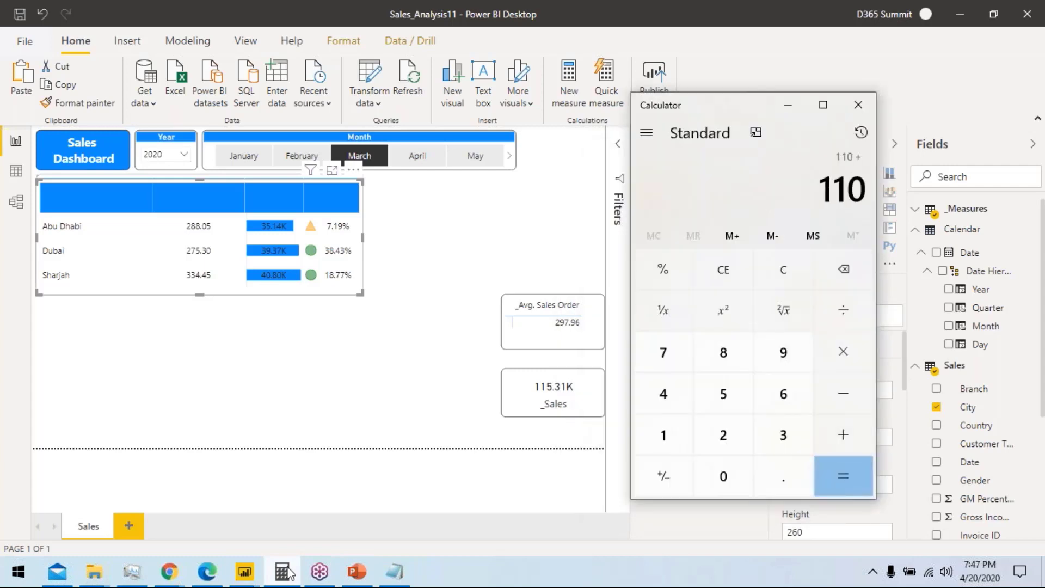
type("260 =")
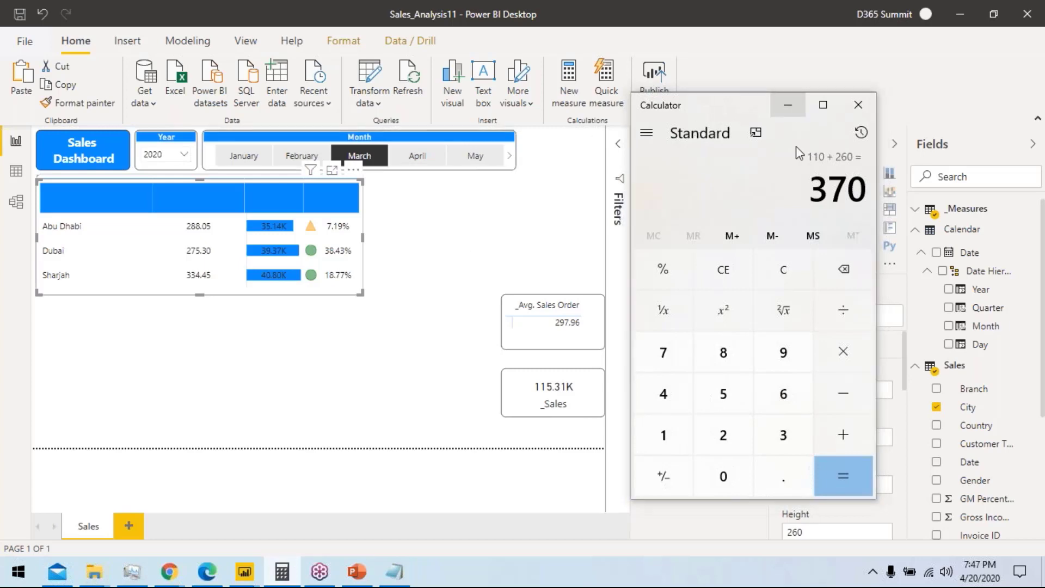
Step: Return to Power BI Desktop and set the duplicated Sales matrix's Y position to 370, then reduce it to 330
left_click(788, 104)
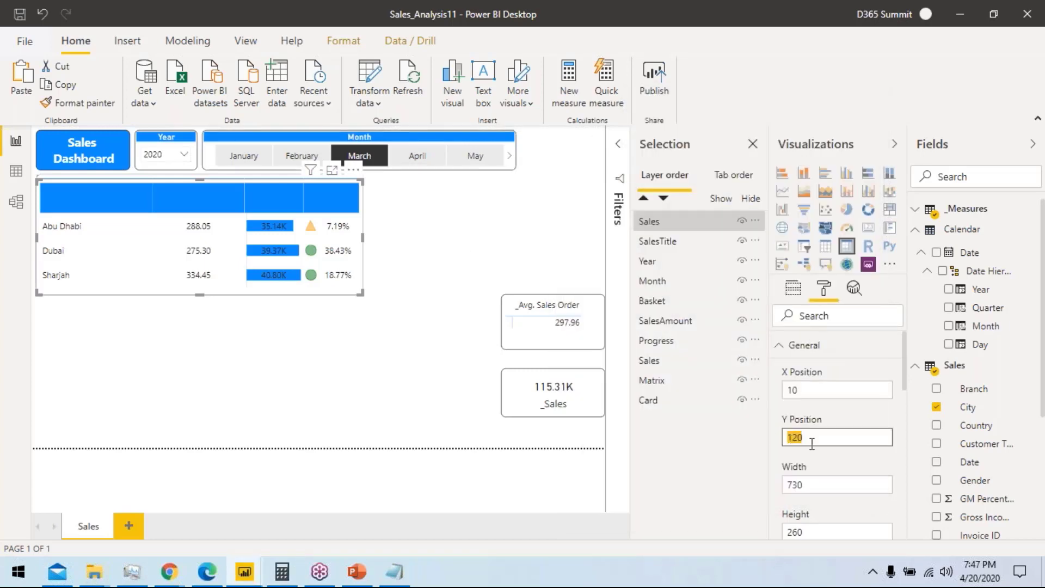
type("370")
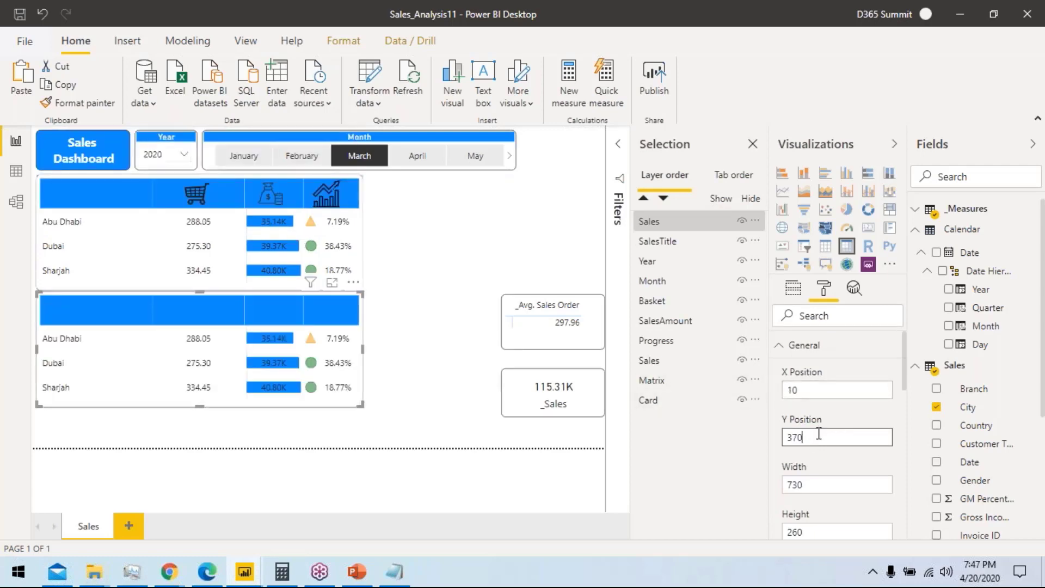
key("Return")
type("330")
key("Return")
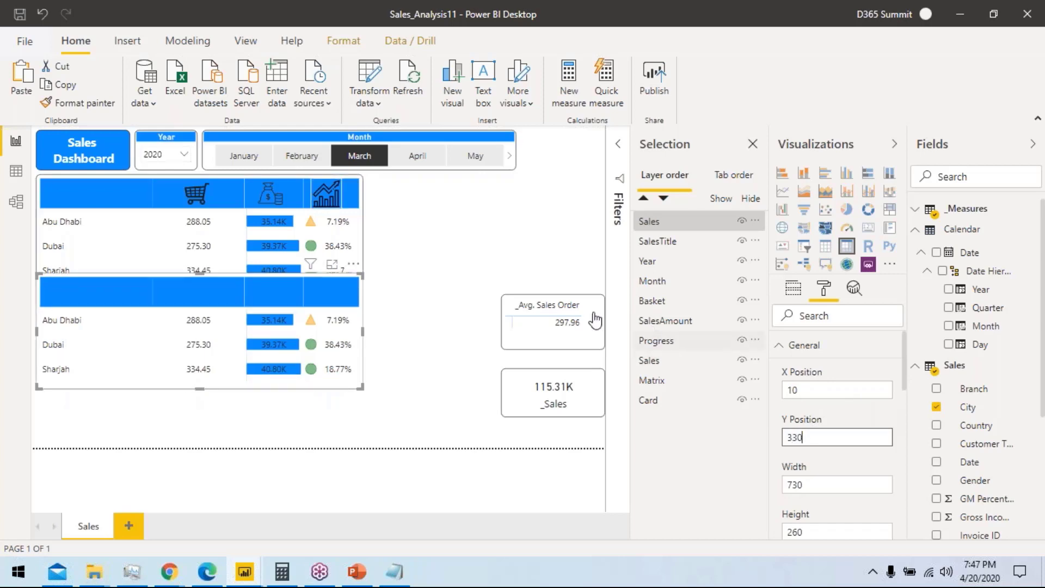
Step: Set the duplicated Sales matrix's height to 300, then increase it to 360
left_click(813, 531)
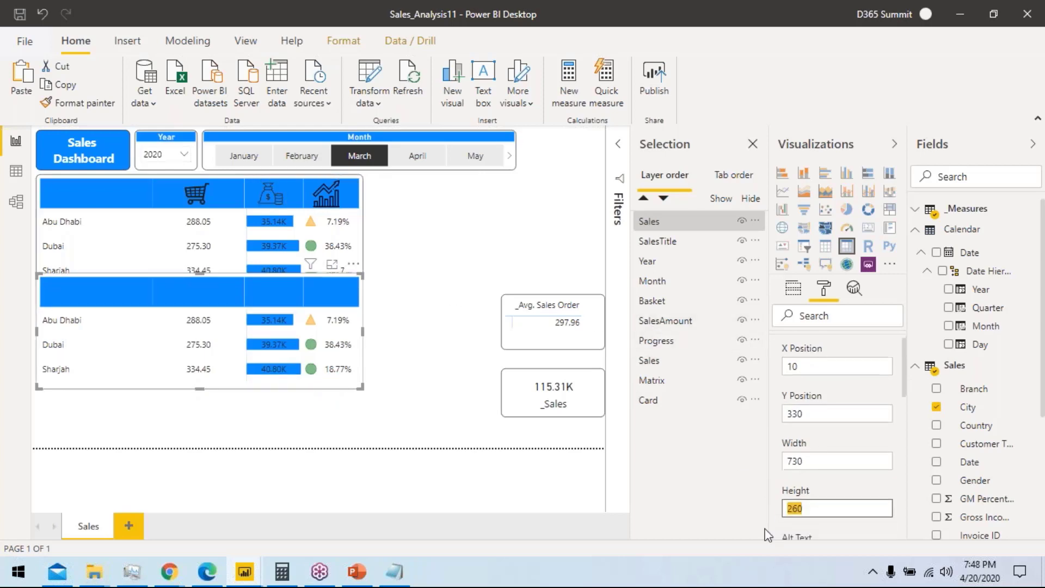
type("300")
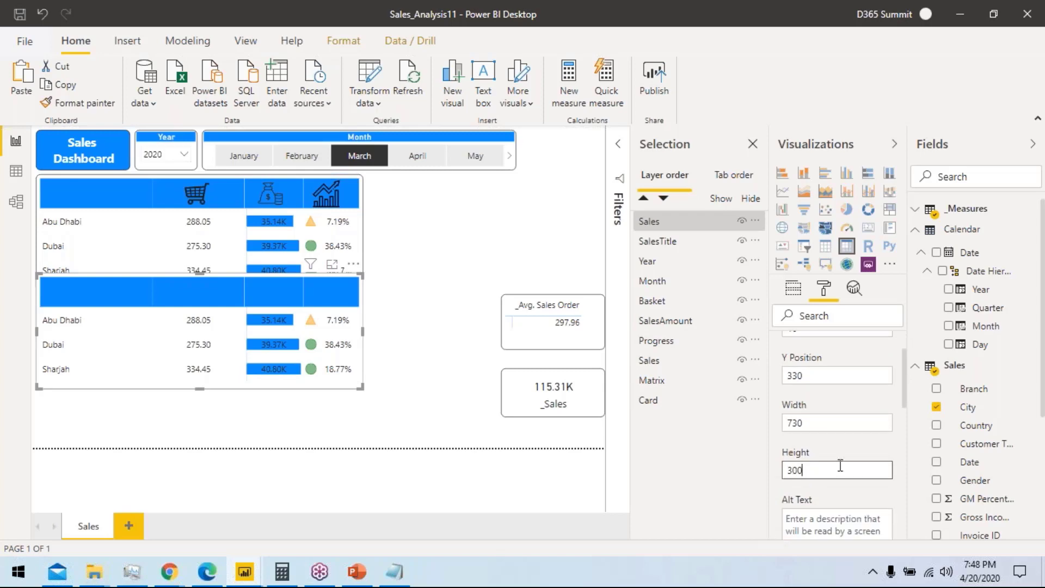
key("Return")
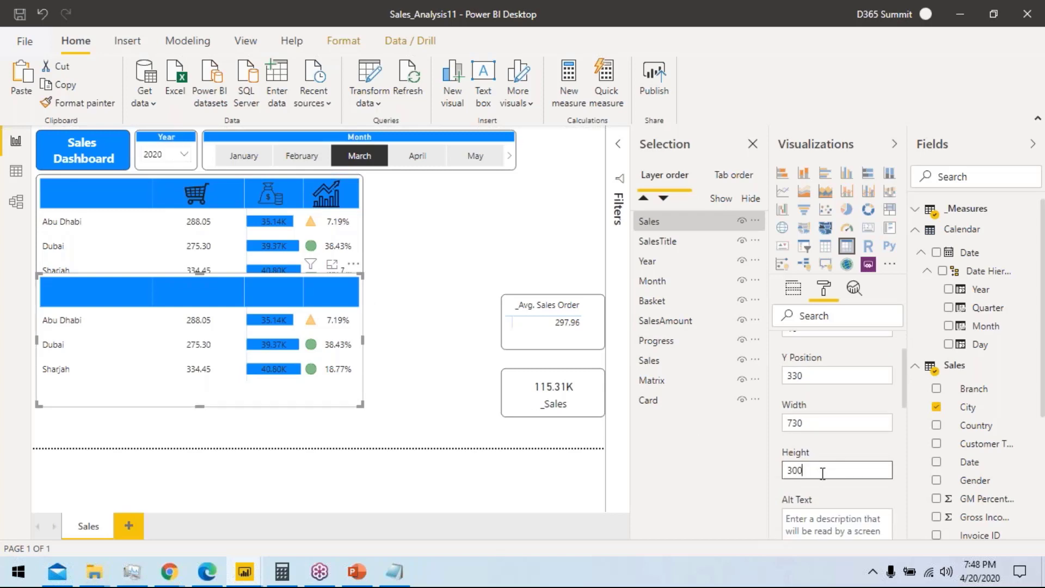
type("360")
key("Return")
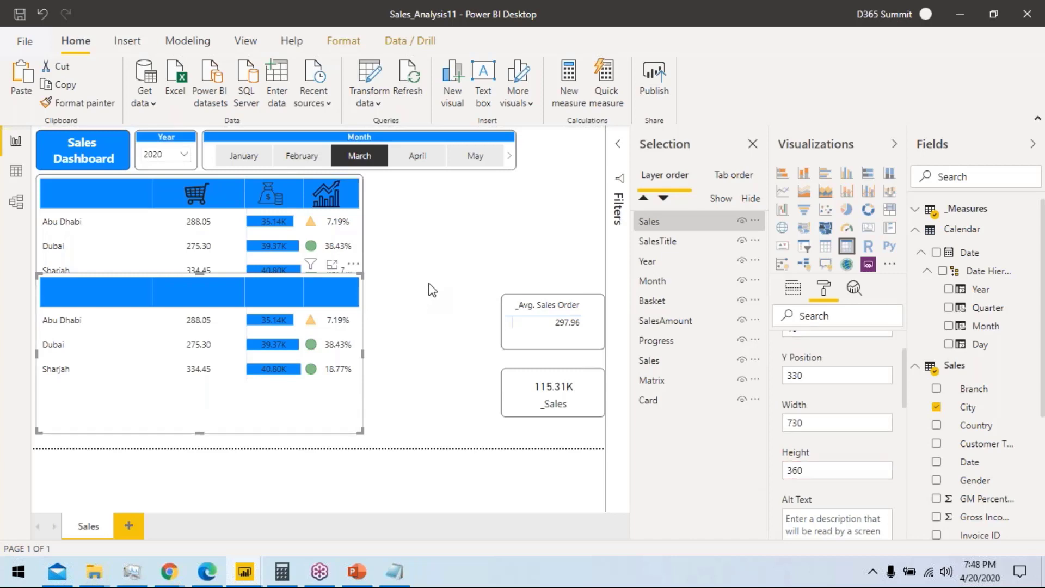
Step: Move the duplicated Sales matrix to the end of the layer order, beneath Card
left_click(433, 290)
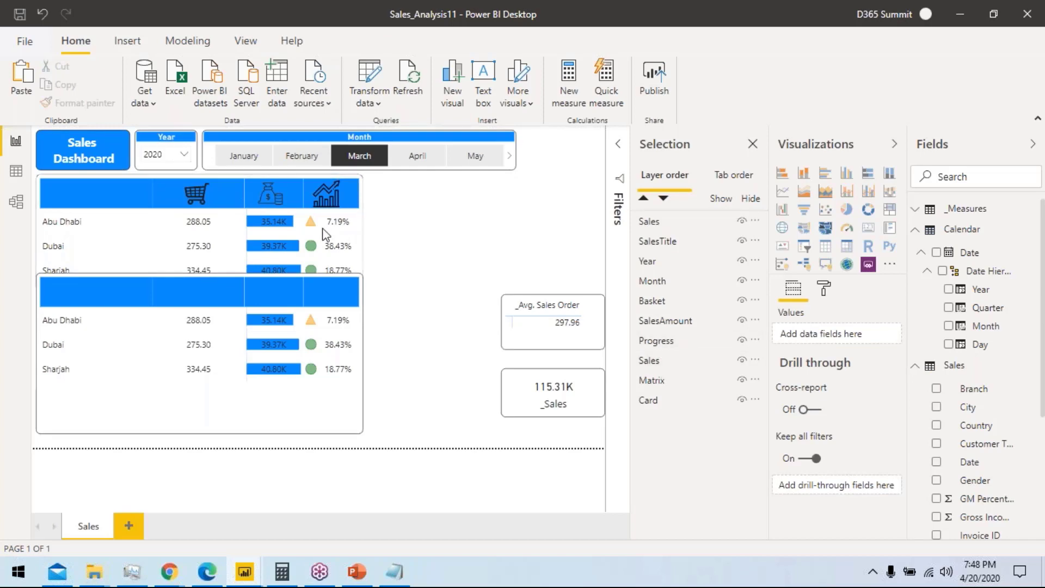
left_click(666, 321)
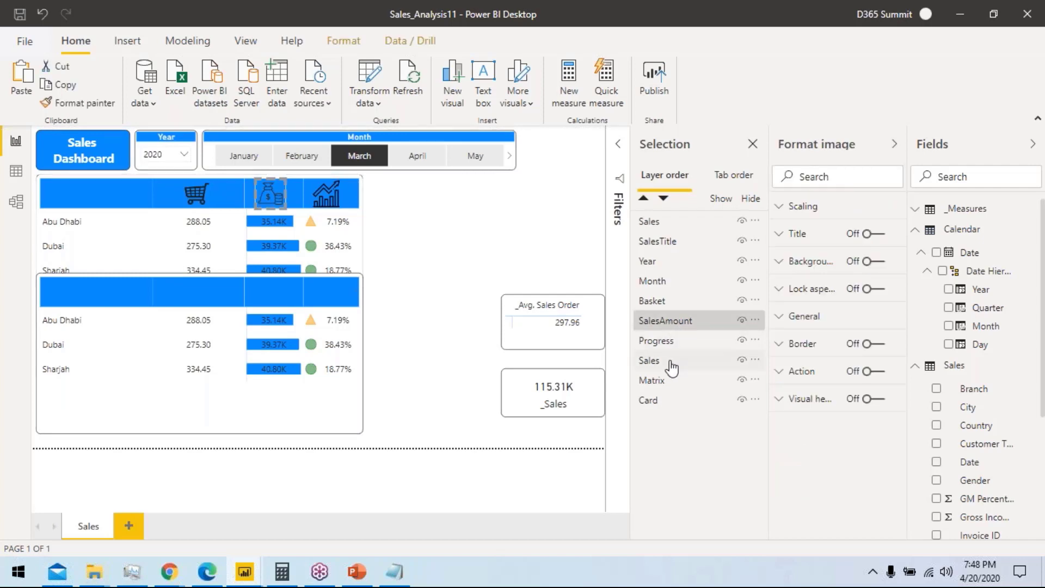
left_click_drag(672, 368, 664, 405)
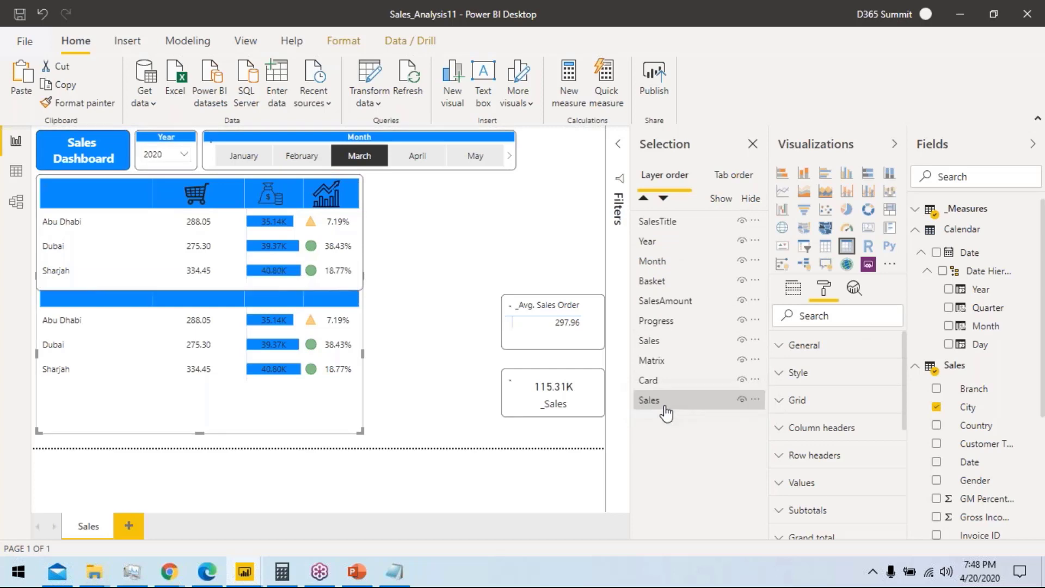
left_click(665, 406)
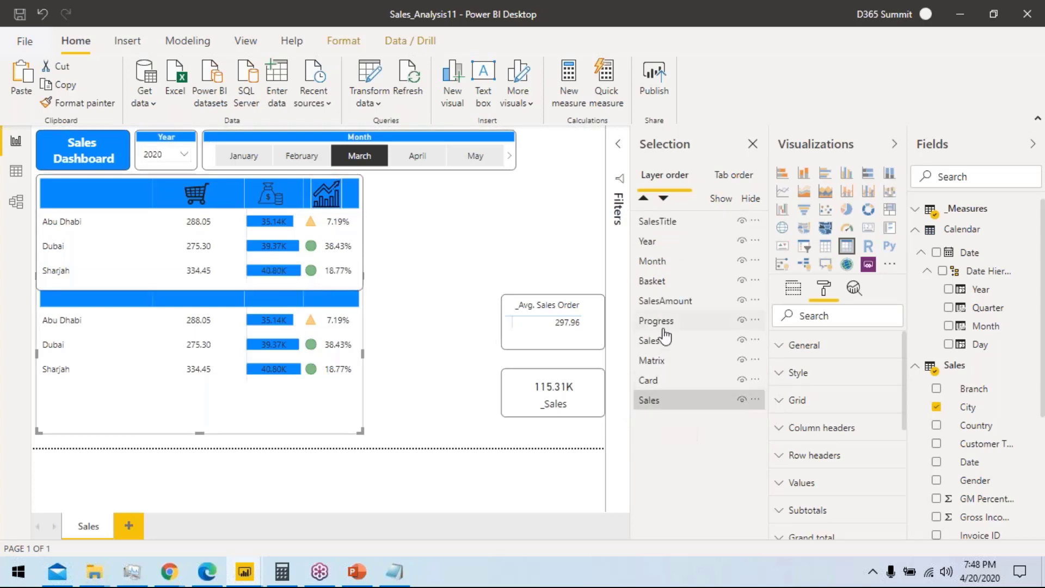
left_click(463, 260)
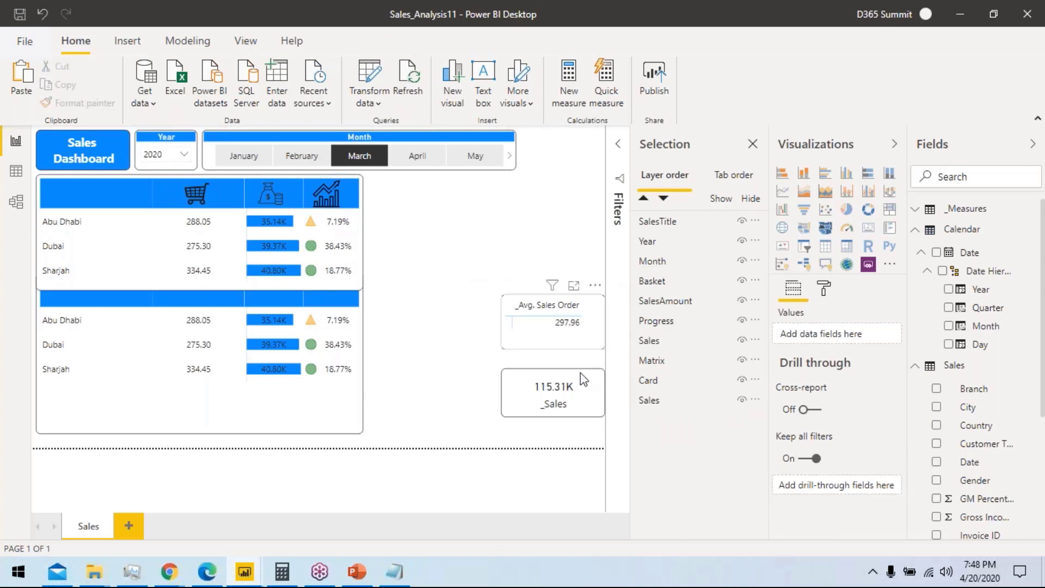
Step: Replace City with Product Line as the row field of the duplicated Sales matrix
left_click(657, 407)
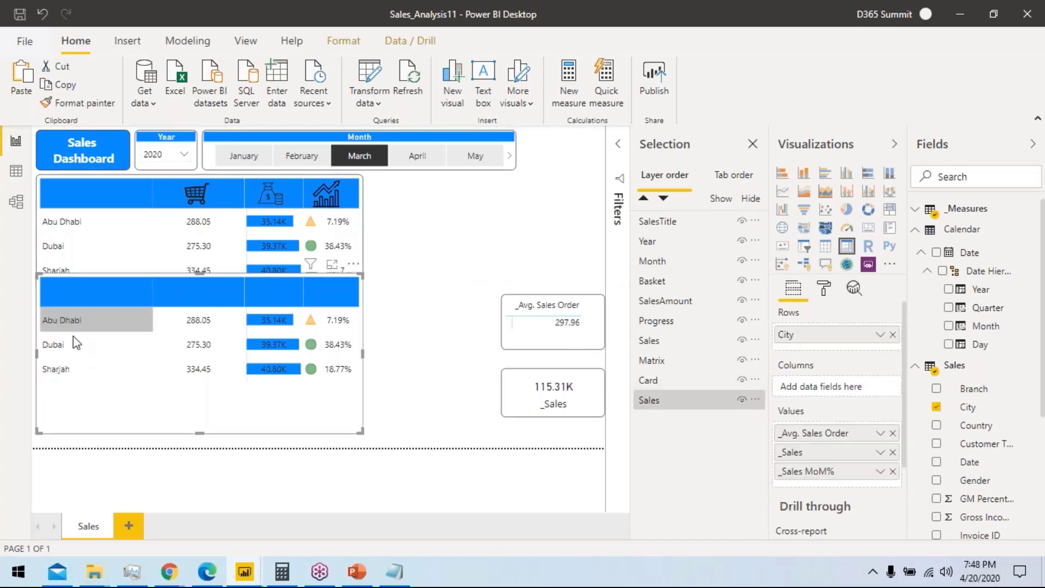
scroll(1020, 354, "down", 1)
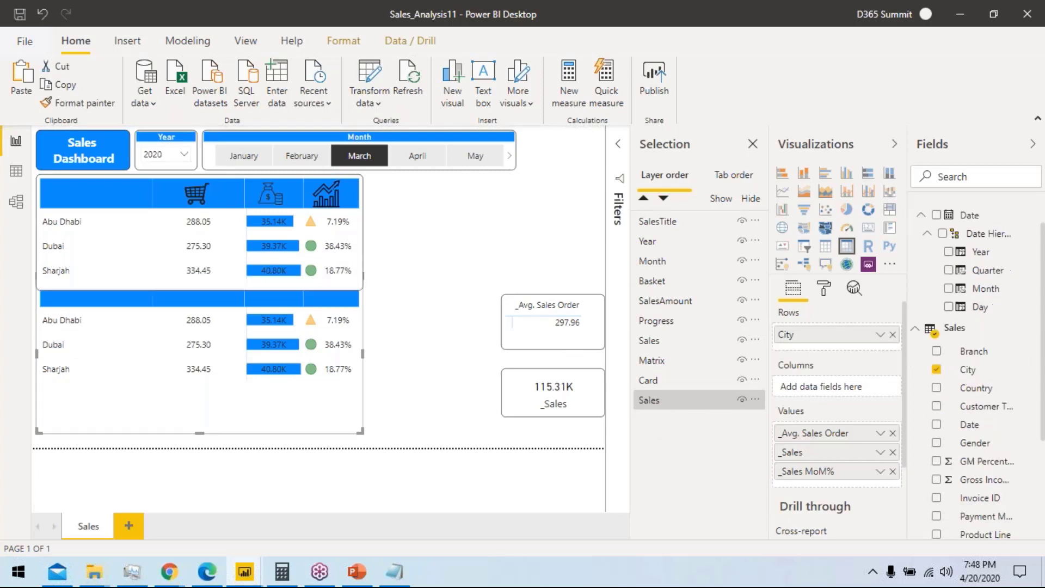
scroll(1021, 383, "down", 3)
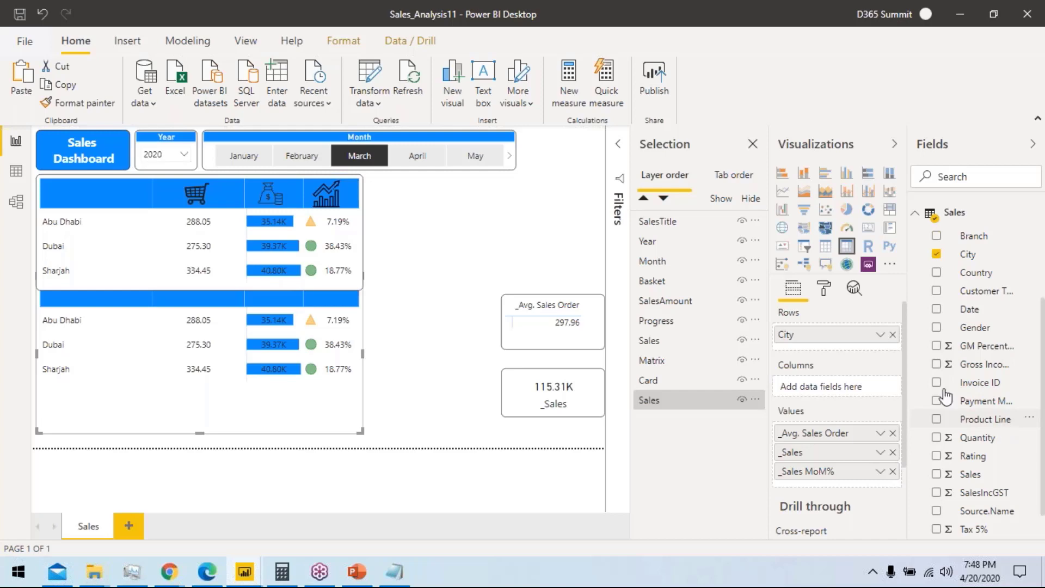
left_click_drag(979, 419, 886, 333)
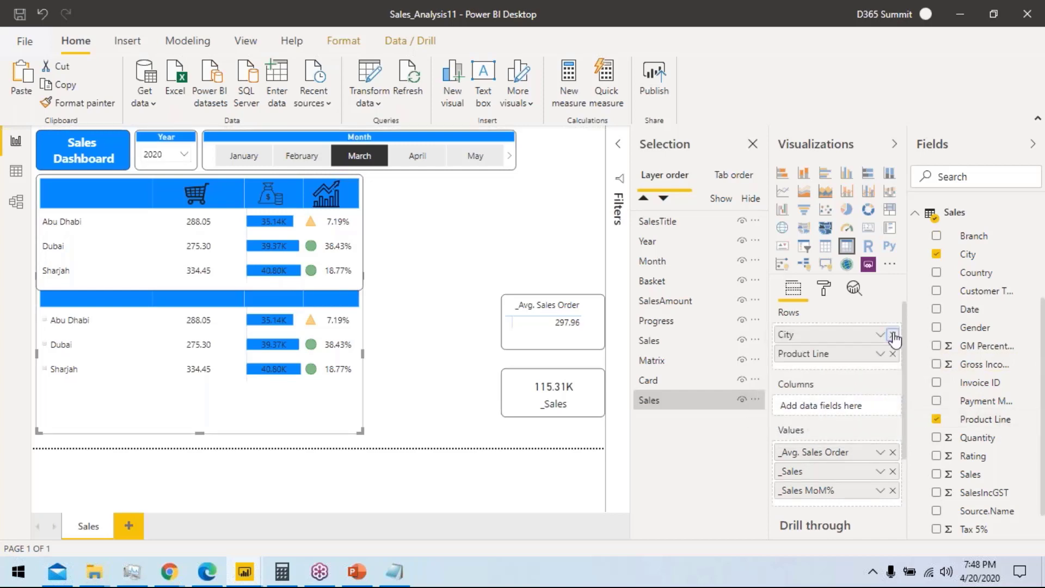
left_click(893, 335)
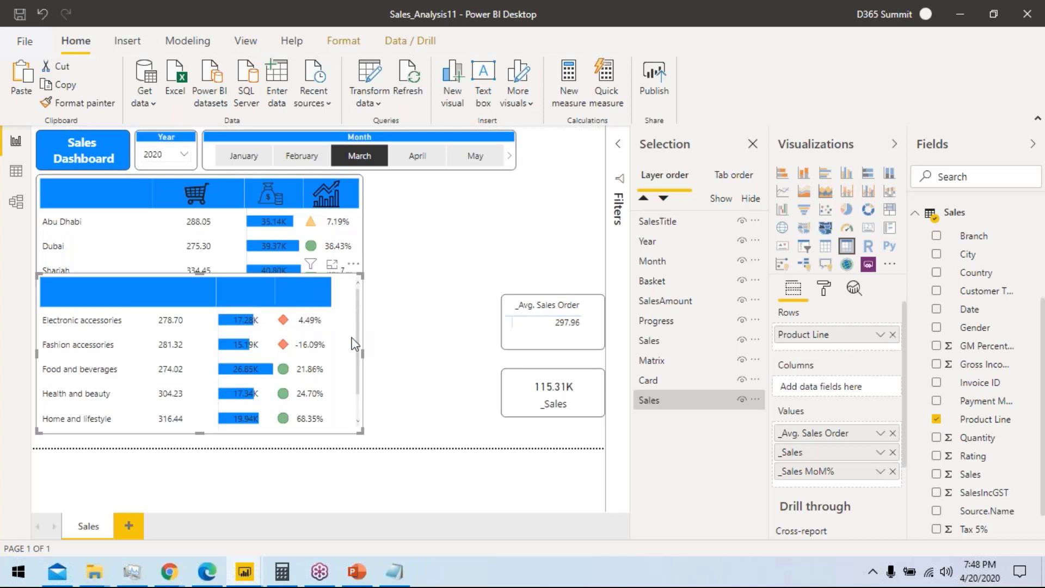
Step: Widen the Product Line column to line up with the city matrix above and extend the matrix's lower edge slightly
scroll(348, 379, "down", 1)
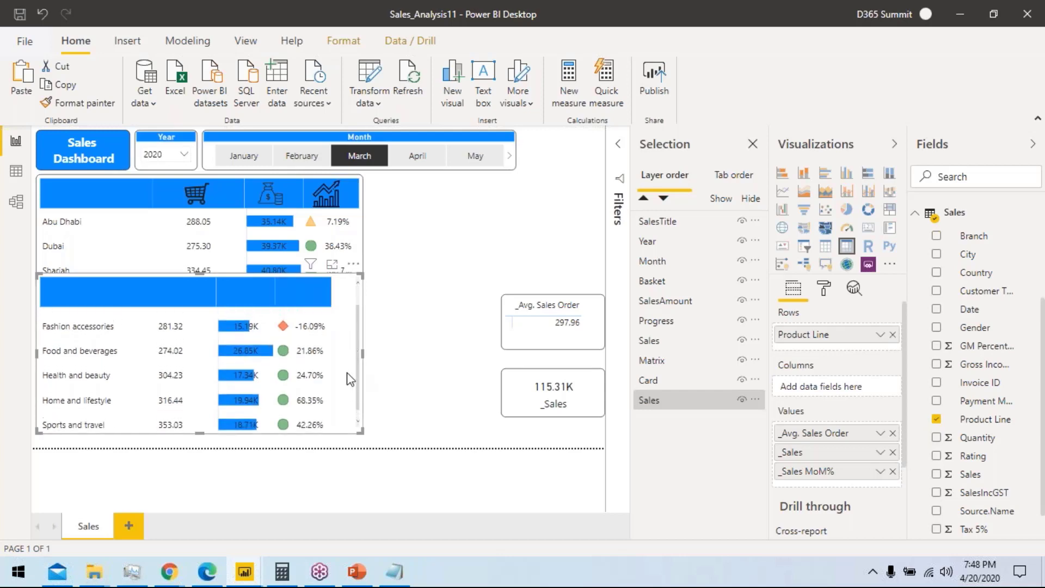
scroll(351, 375, "up", 1)
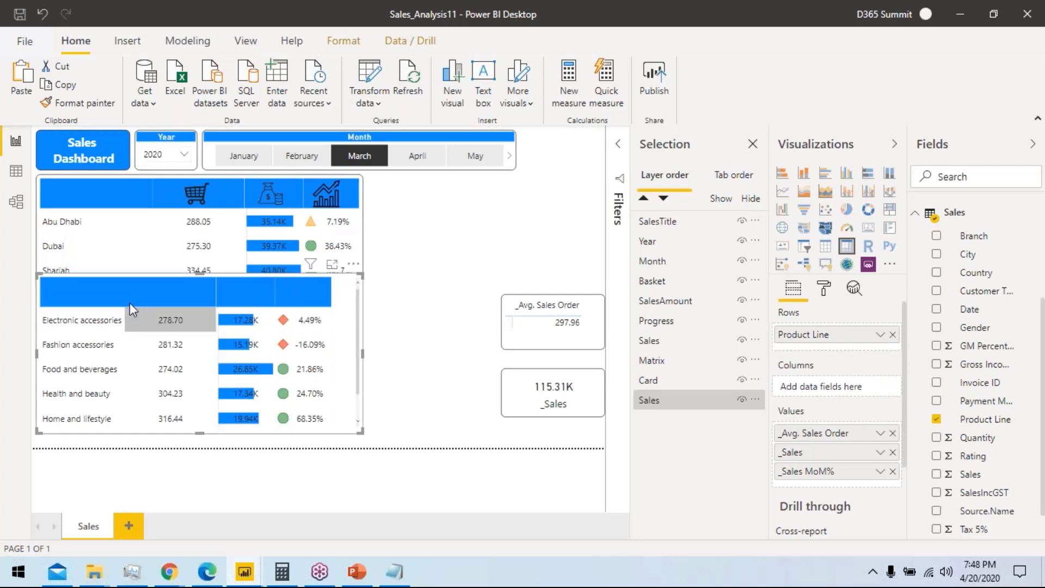
left_click_drag(122, 292, 153, 292)
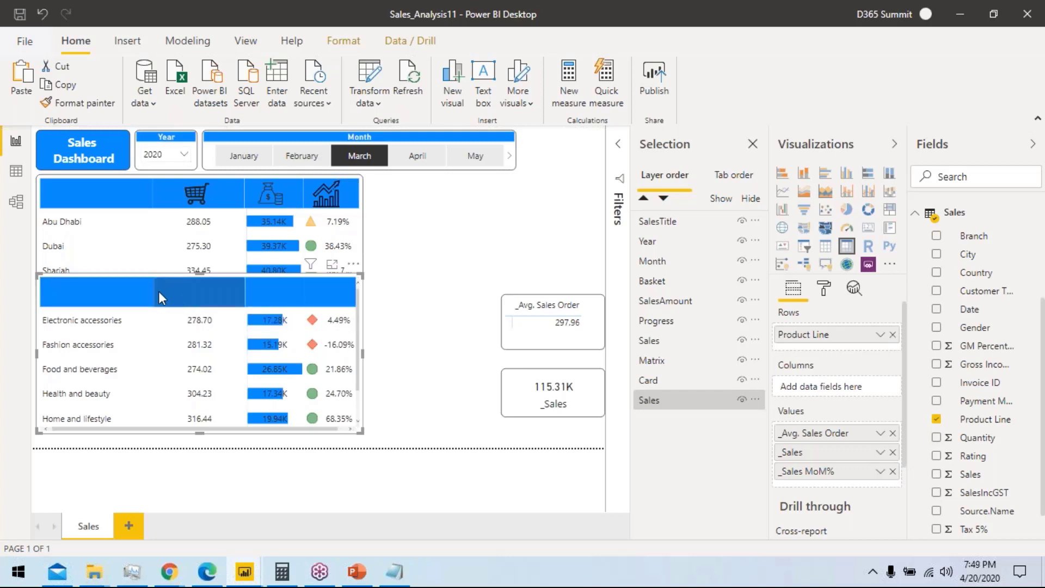
left_click_drag(152, 289, 150, 289)
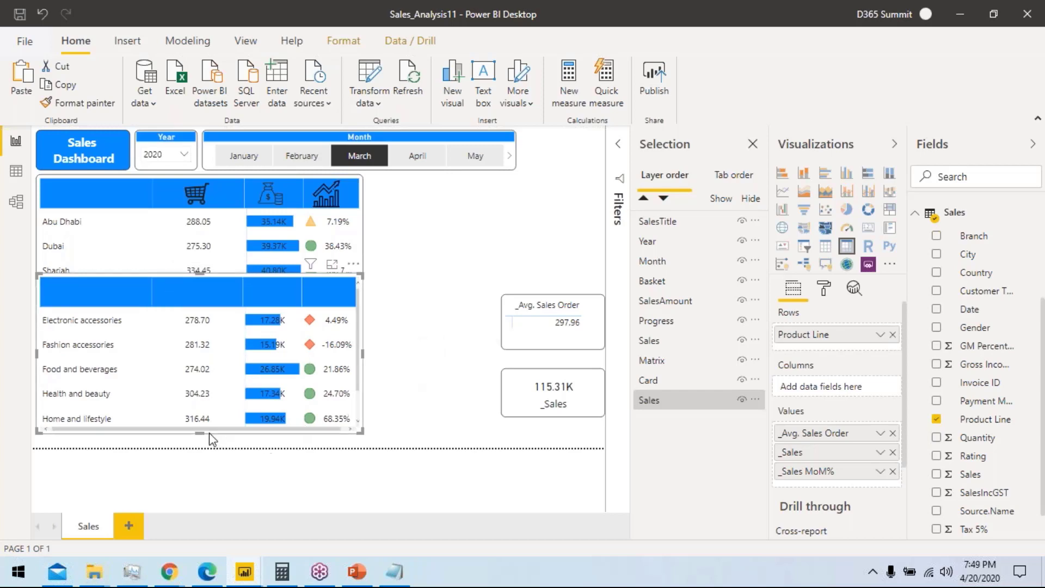
left_click_drag(199, 438, 198, 436)
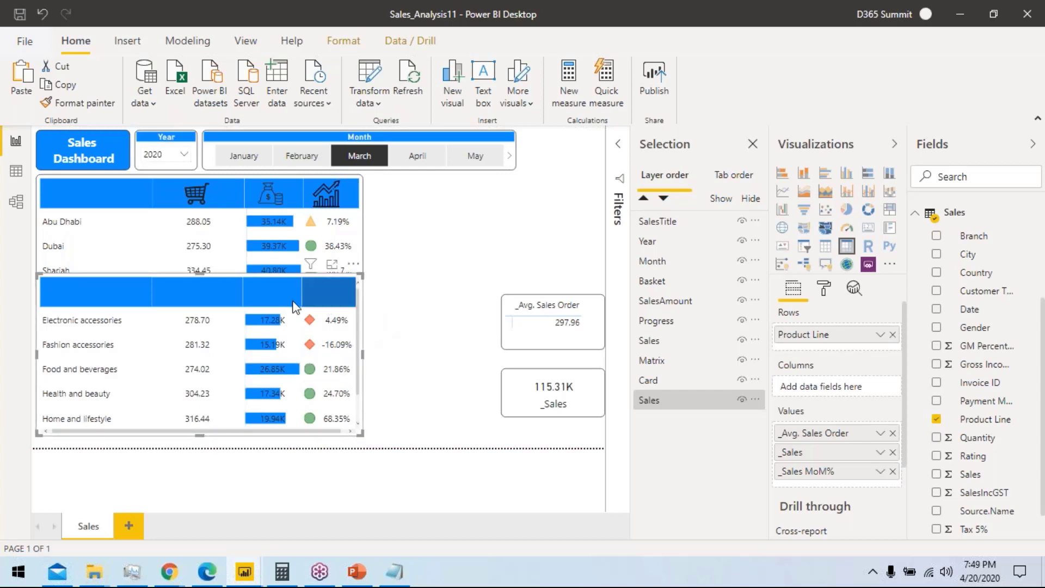
Step: Set the product line matrix's Y position to 300 in its general format settings
left_click(829, 292)
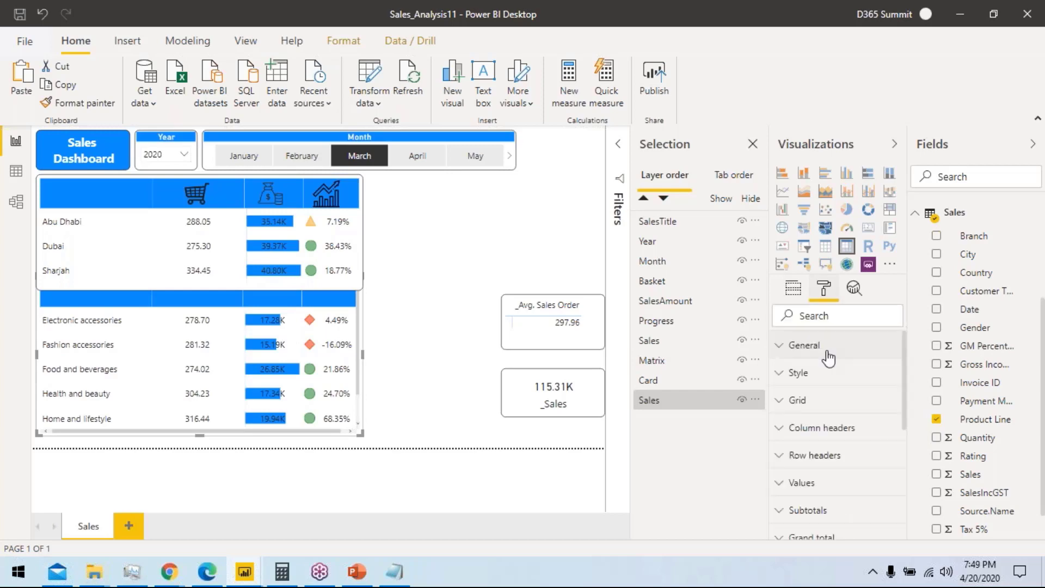
left_click(822, 347)
left_click(865, 436)
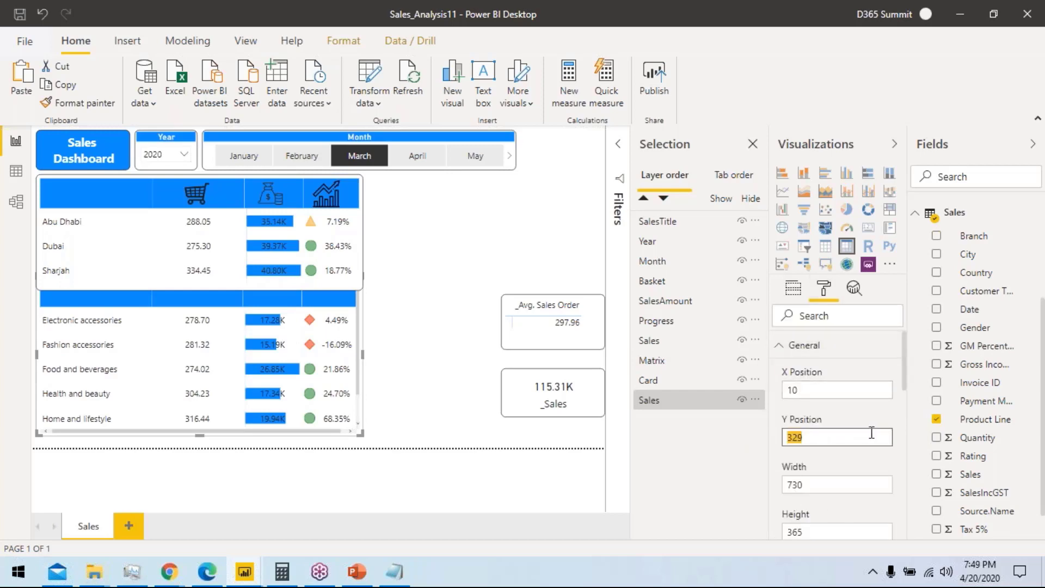
type("280")
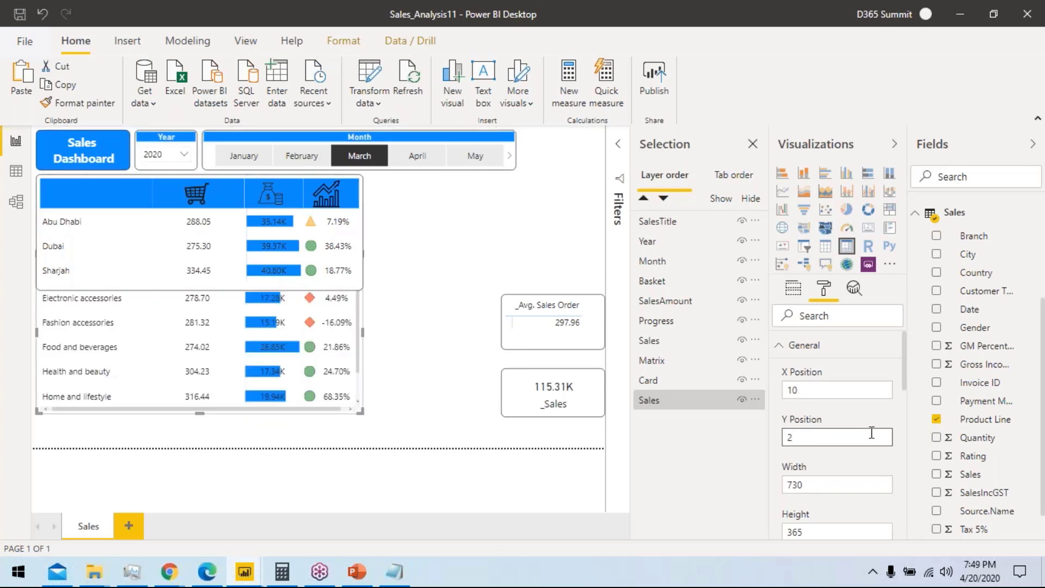
key("BackSpace")
type("300")
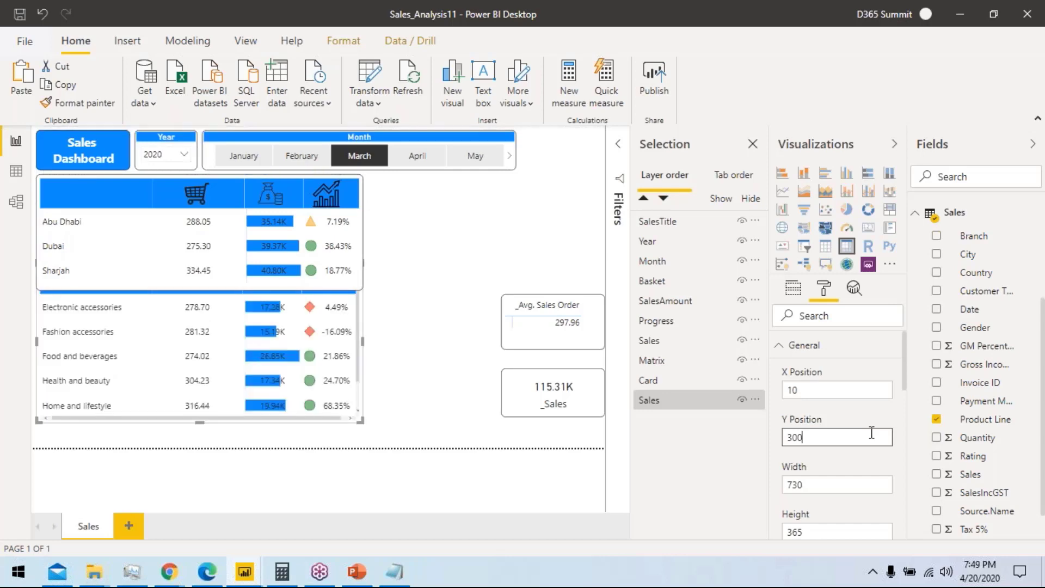
Step: Set the product line matrix's height to 420 so every product row fits, then deselect it
left_click(819, 532)
type("3")
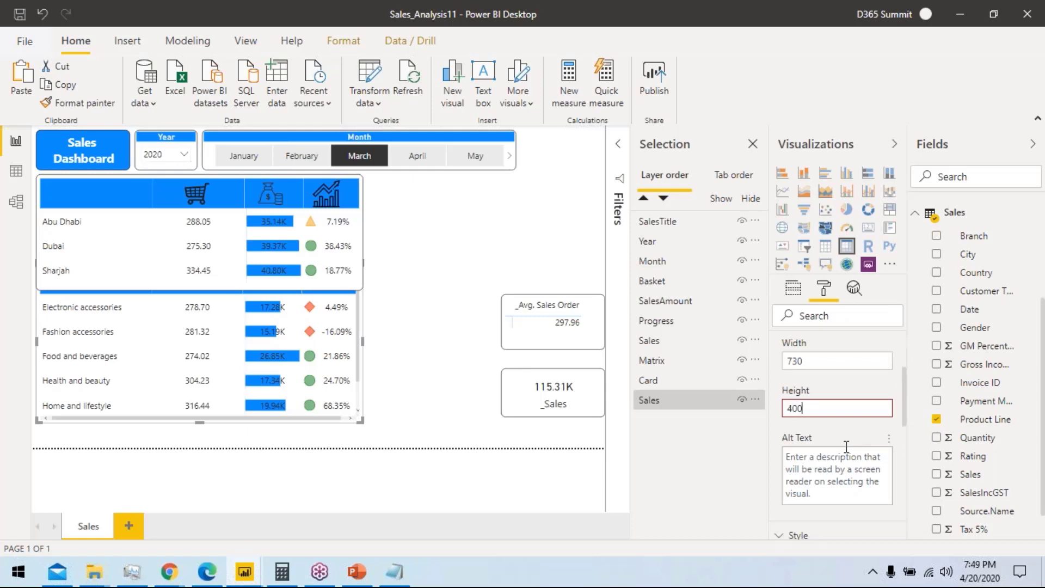
key("Return")
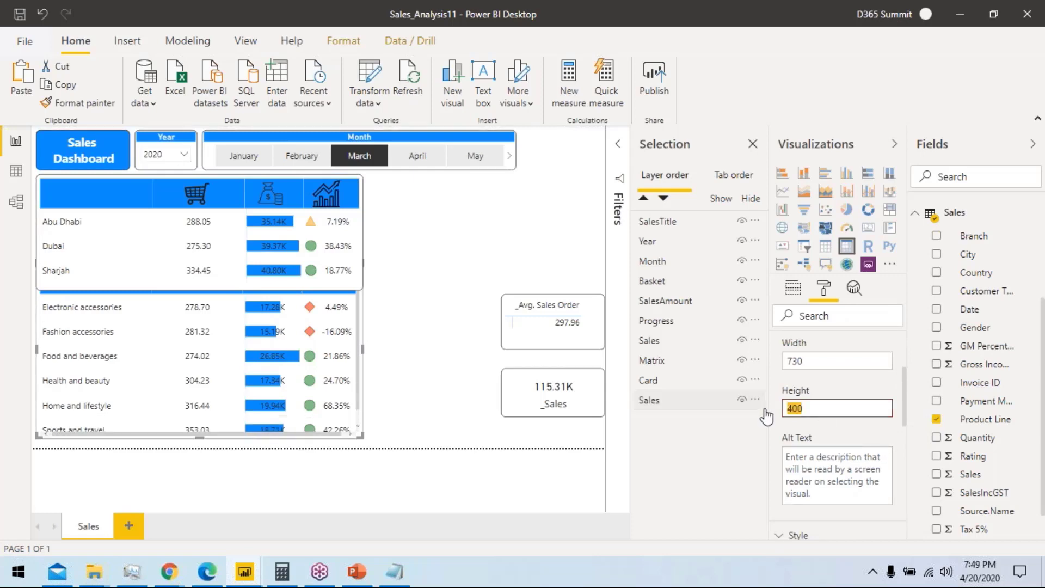
type("42")
key("Return")
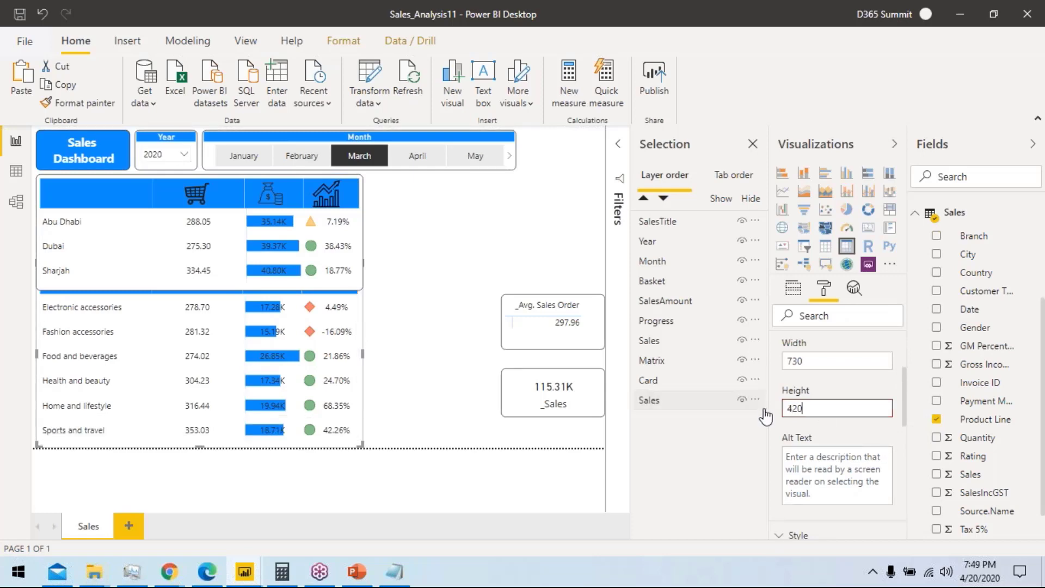
left_click(428, 343)
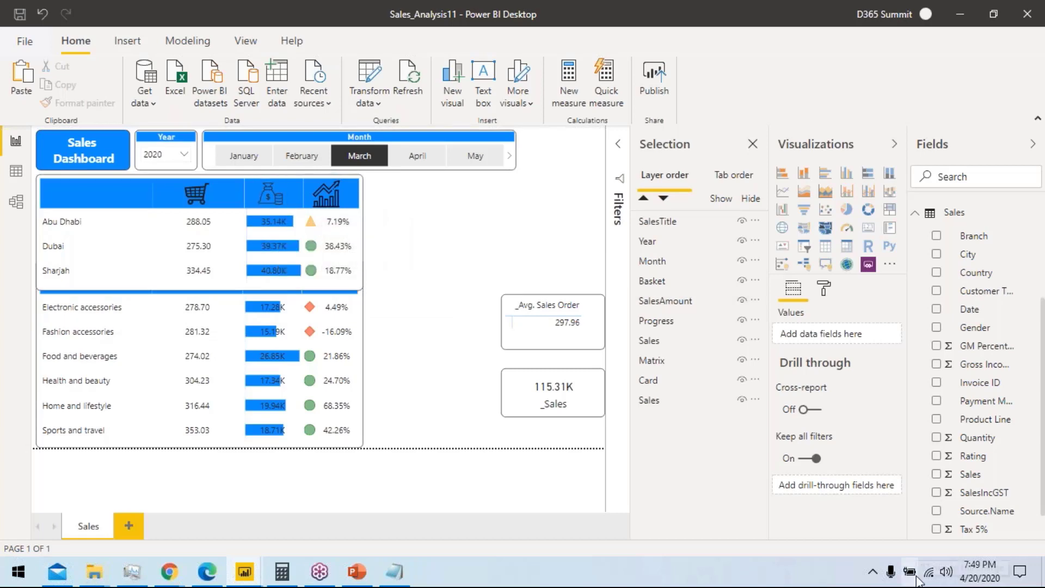
Step: Remove the _Avg. Sales Order matrix and the _Sales card from the report page
left_click(595, 287)
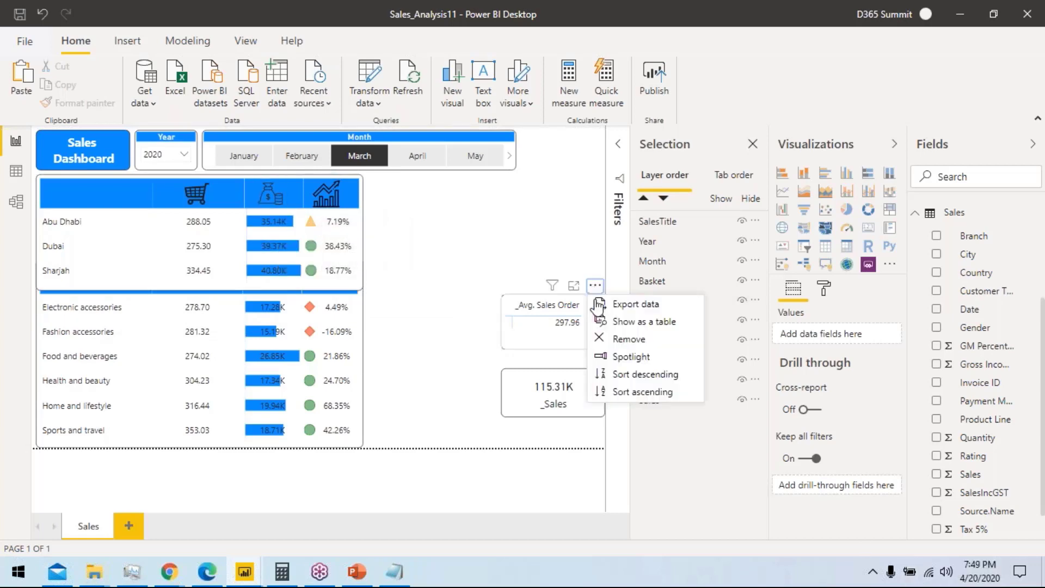
left_click(607, 338)
left_click(595, 359)
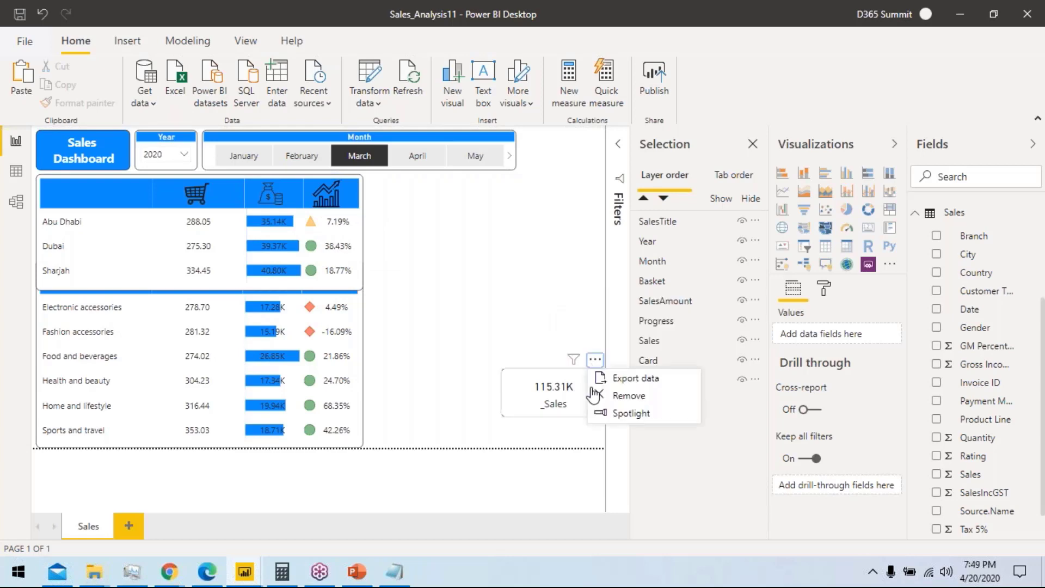
left_click(634, 392)
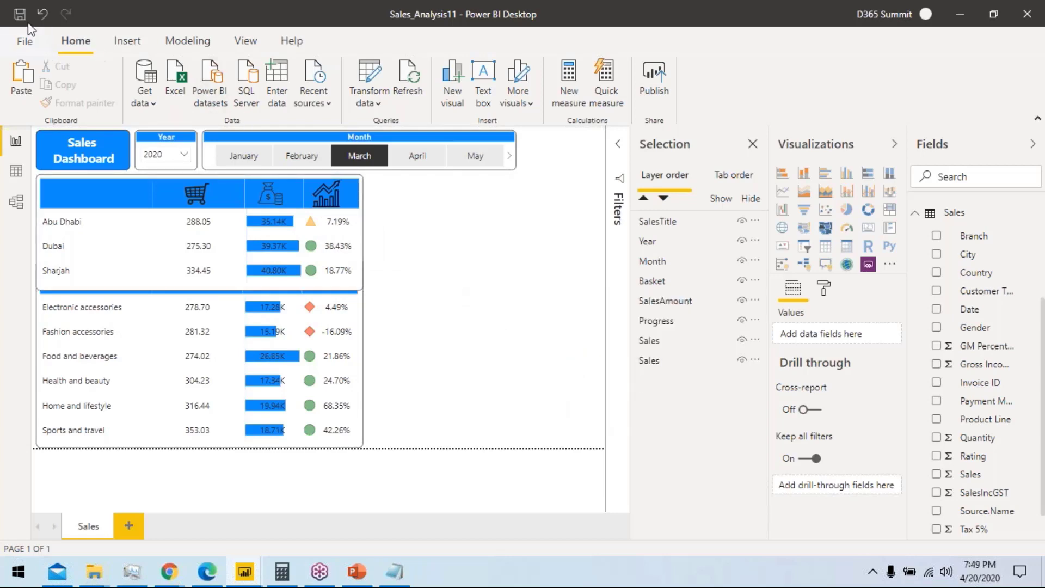
Step: Test the slicers by filtering the dashboard to February, then January, and changing the year to 2019
left_click(300, 156)
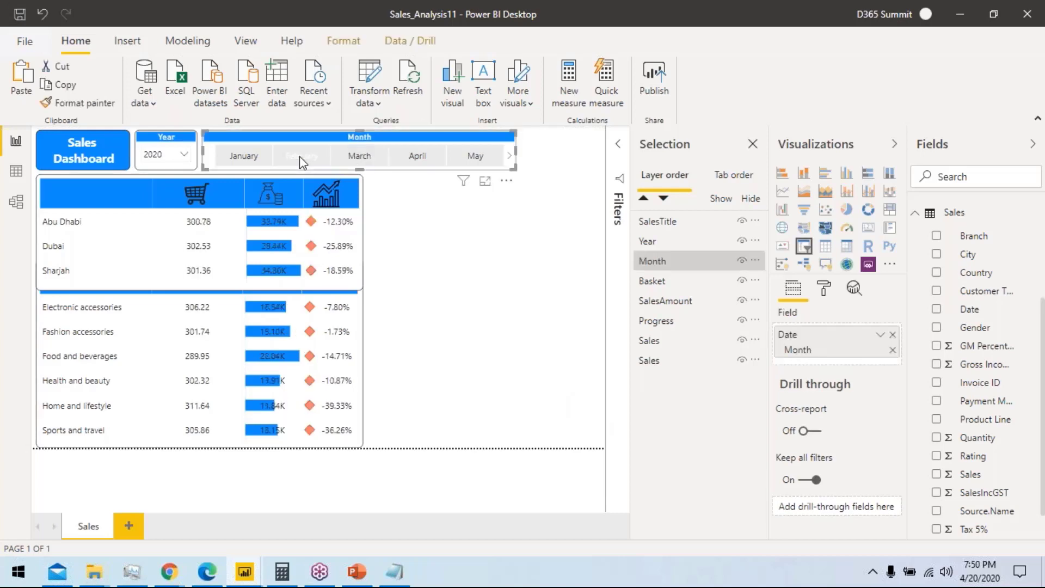
left_click(249, 159)
left_click(181, 154)
left_click(162, 181)
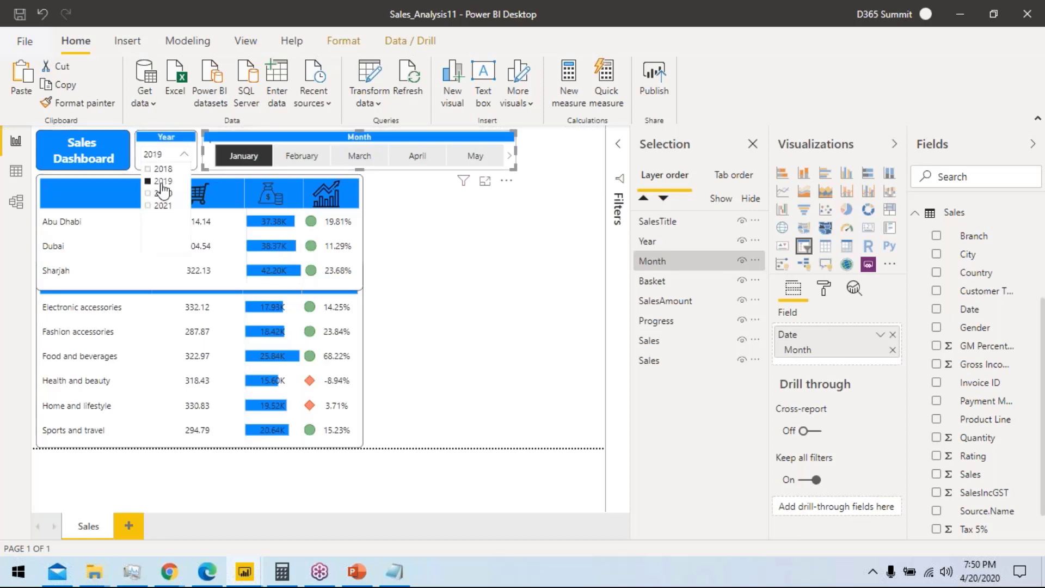
Step: Filter the dashboard to March 2020 using the Month and Year slicers, then close the Selection pane and deselect everything
left_click(379, 185)
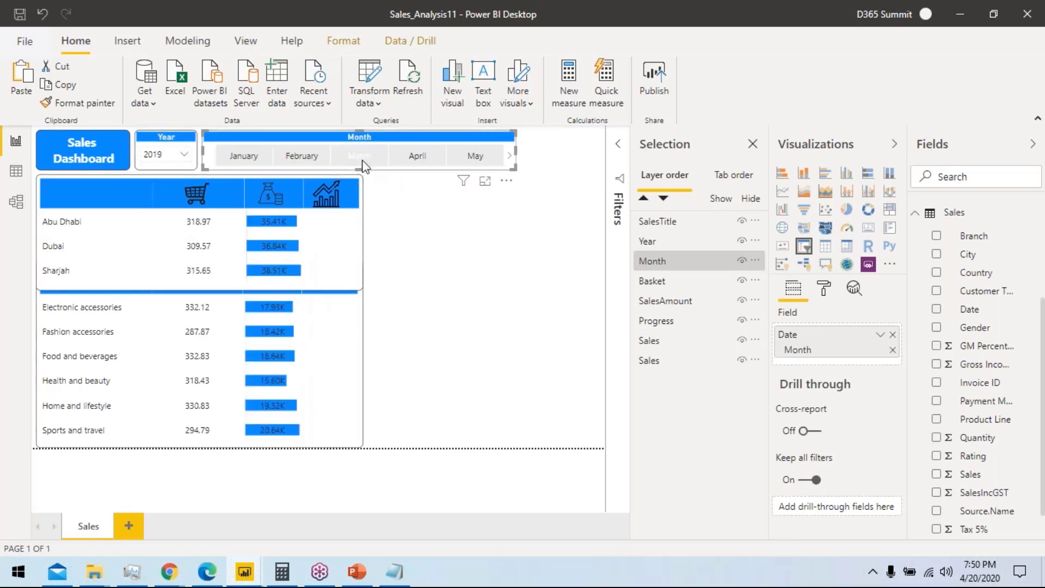
left_click(362, 160)
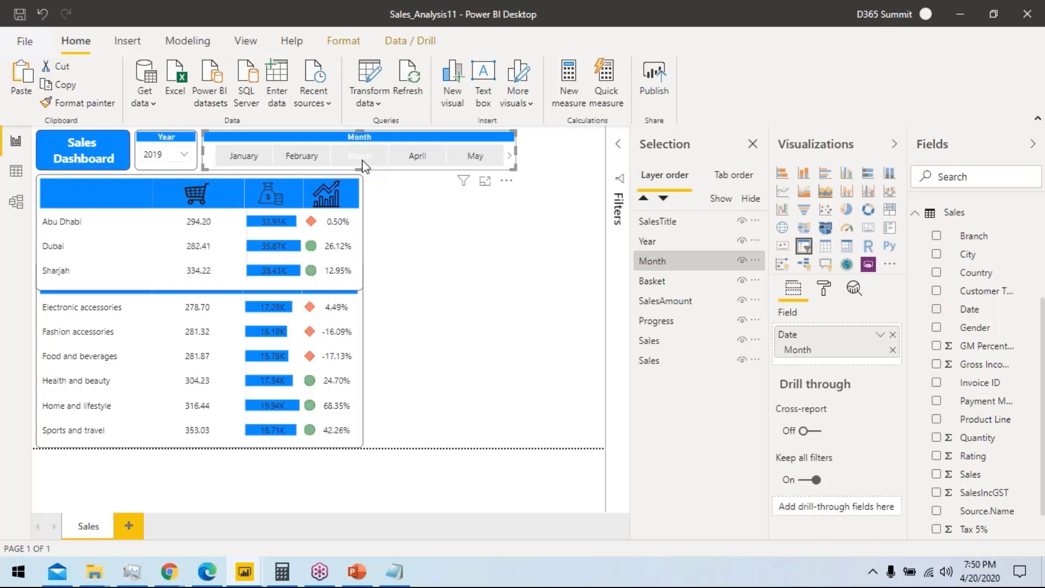
left_click(184, 154)
left_click(162, 193)
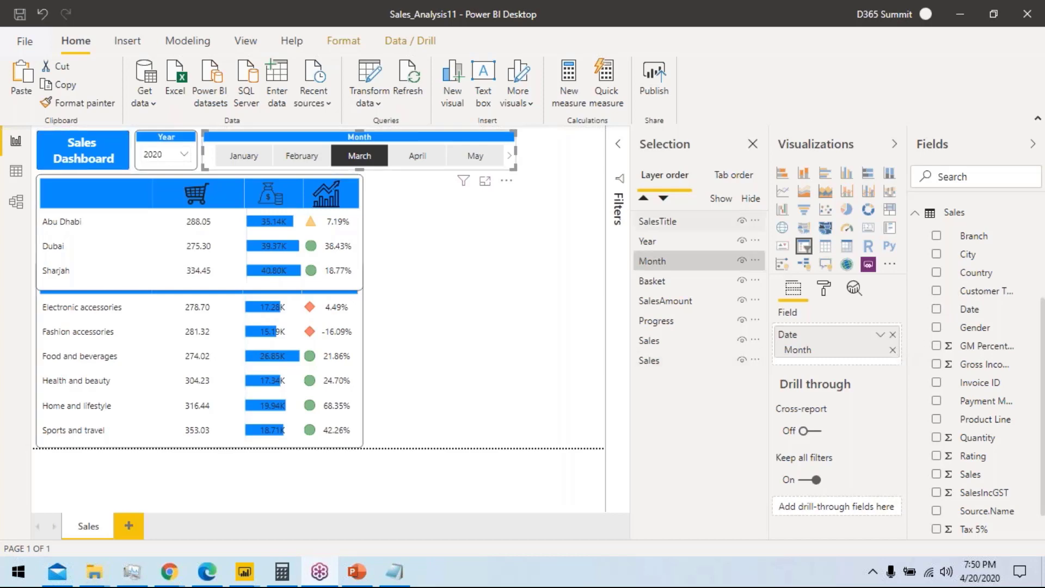
left_click(752, 145)
left_click(577, 274)
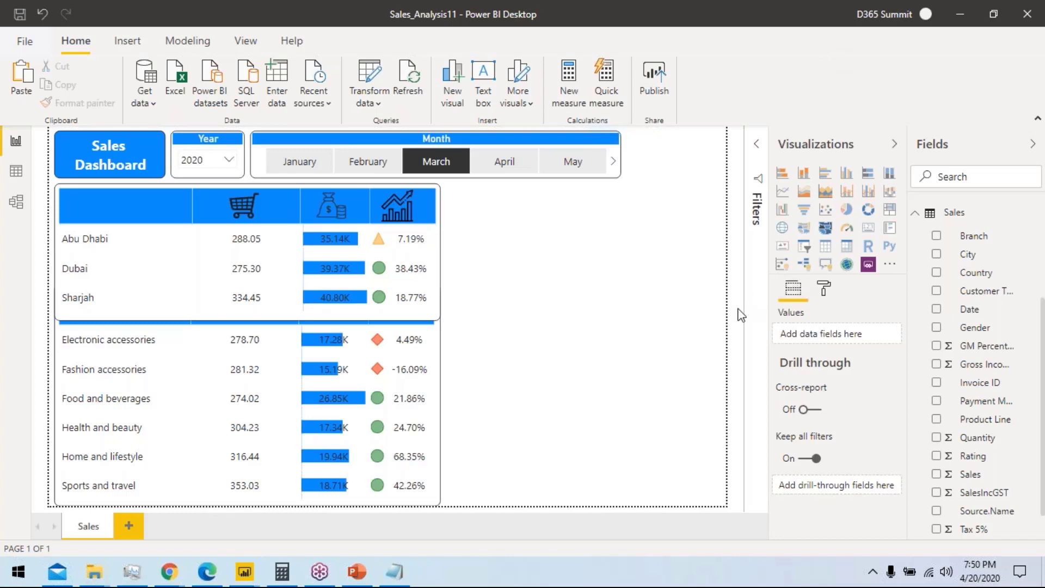
Step: Switch to Edge, load app.powerbi.com in the empty browser tab, and return to Power BI Desktop
left_click(207, 572)
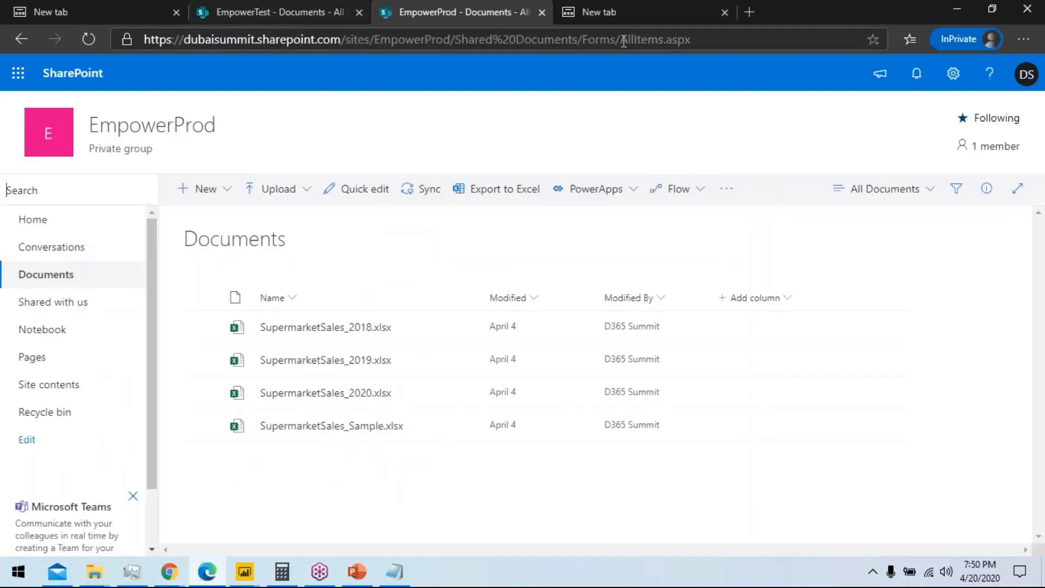
left_click(626, 16)
type("app")
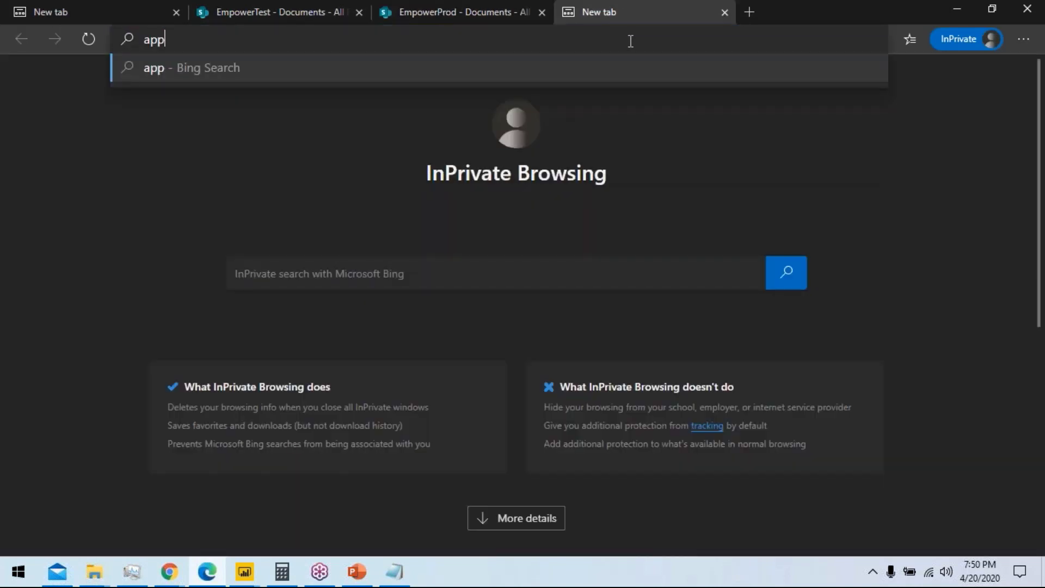
type(".powerbi.com")
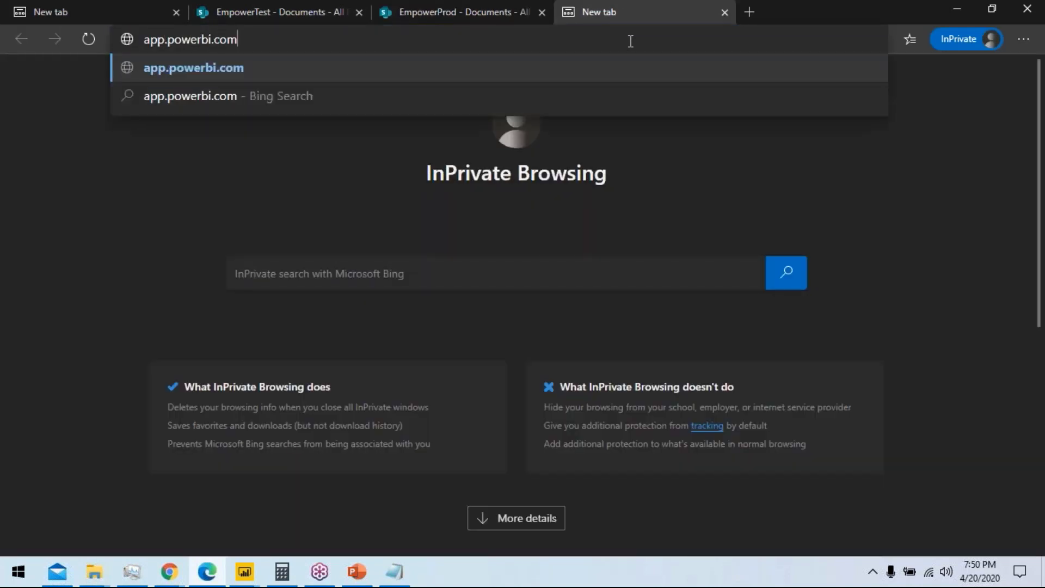
key("Return")
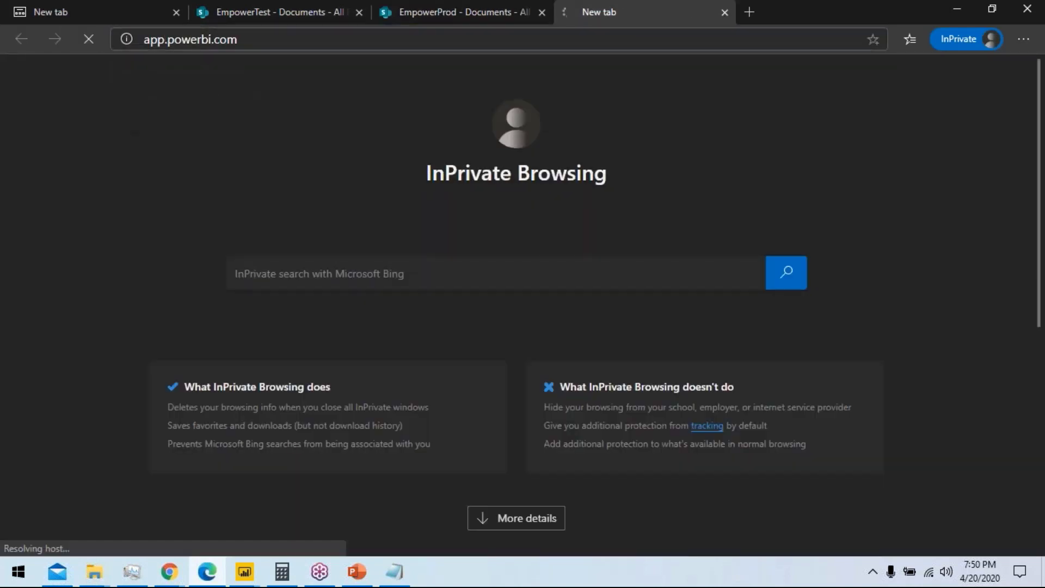
left_click(744, 13)
left_click(569, 13)
left_click(958, 8)
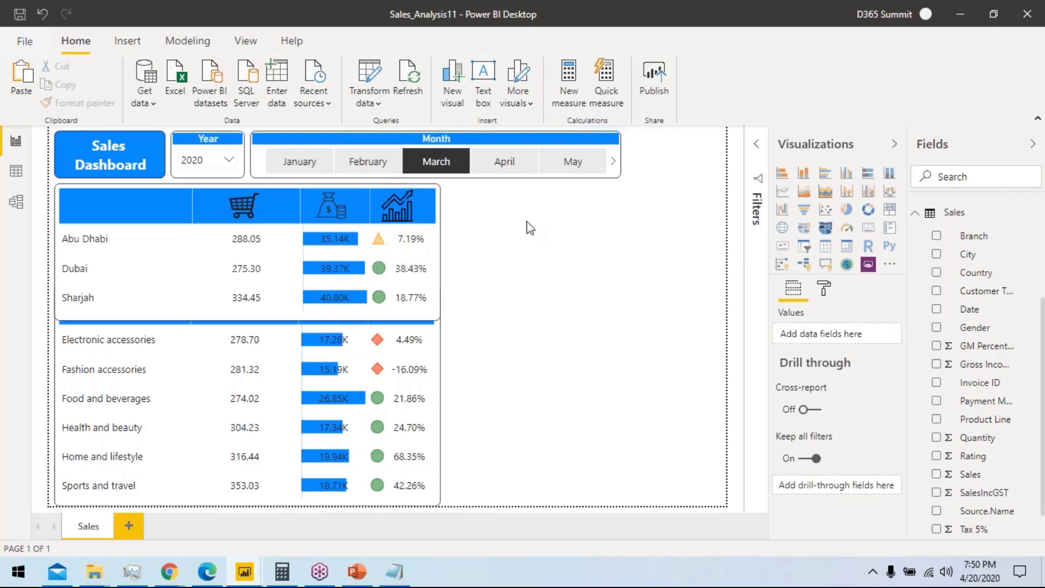
Step: Add a bookmark named Reset Filter for the current report state, then preview it in bookmark view and exit
left_click(252, 38)
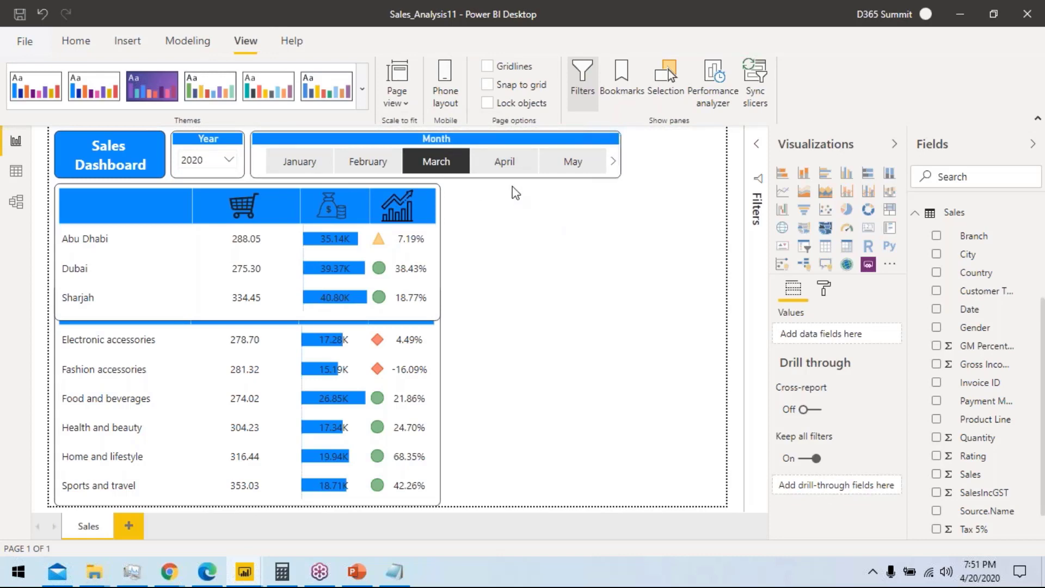
left_click(629, 93)
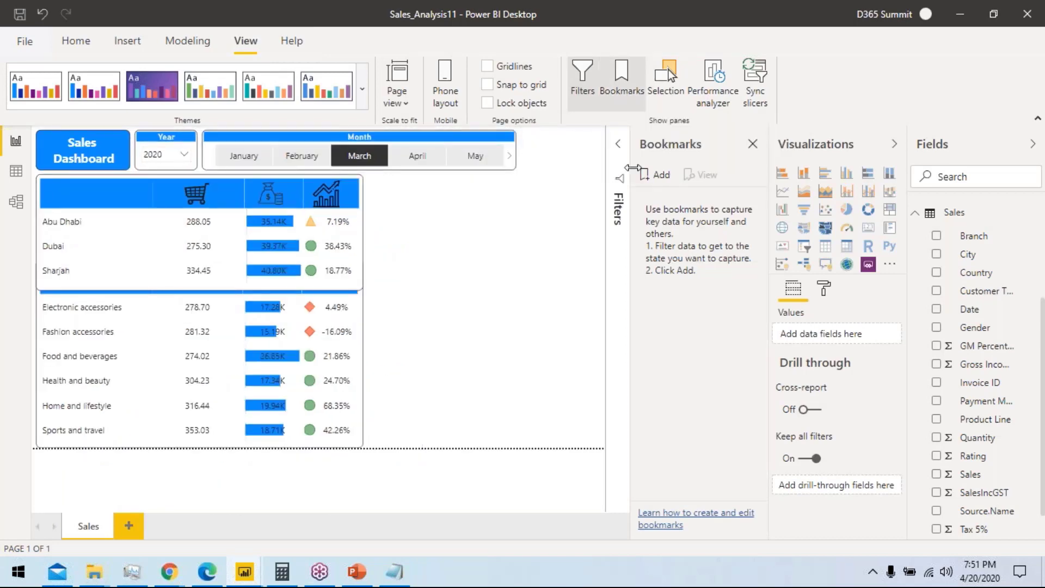
left_click(656, 174)
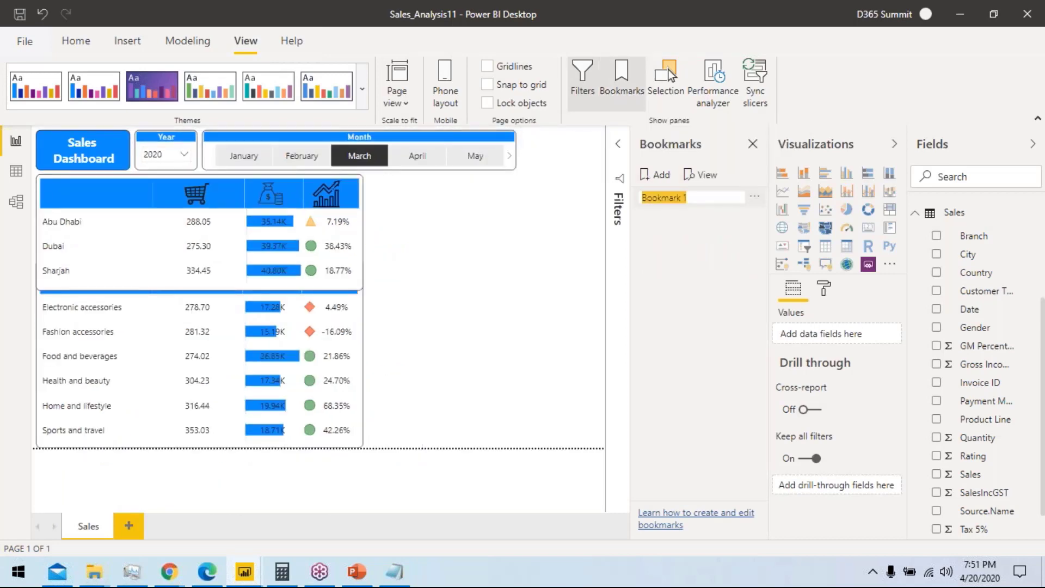
type("Reset Filter")
key("Return")
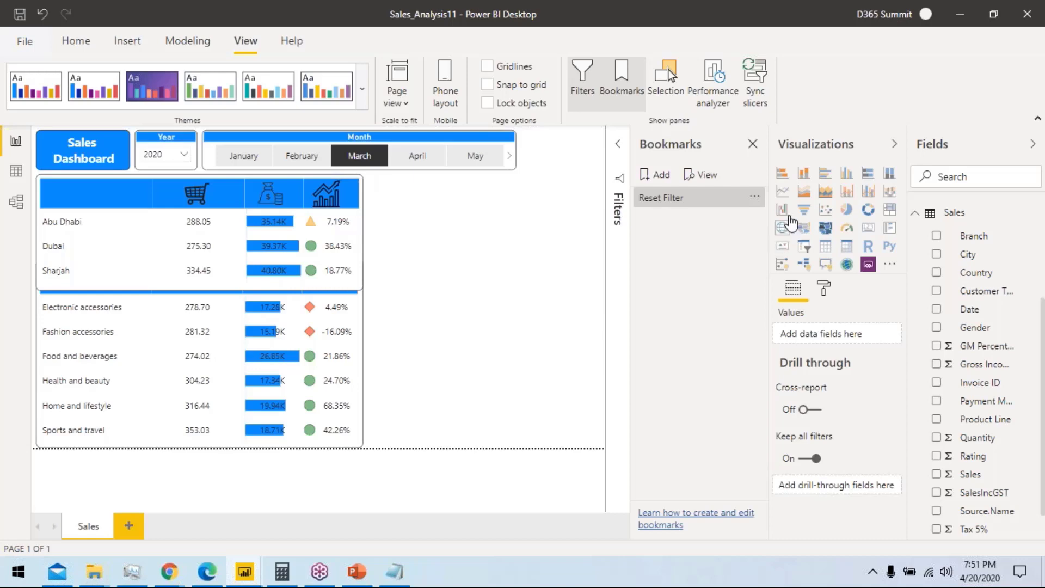
left_click(692, 177)
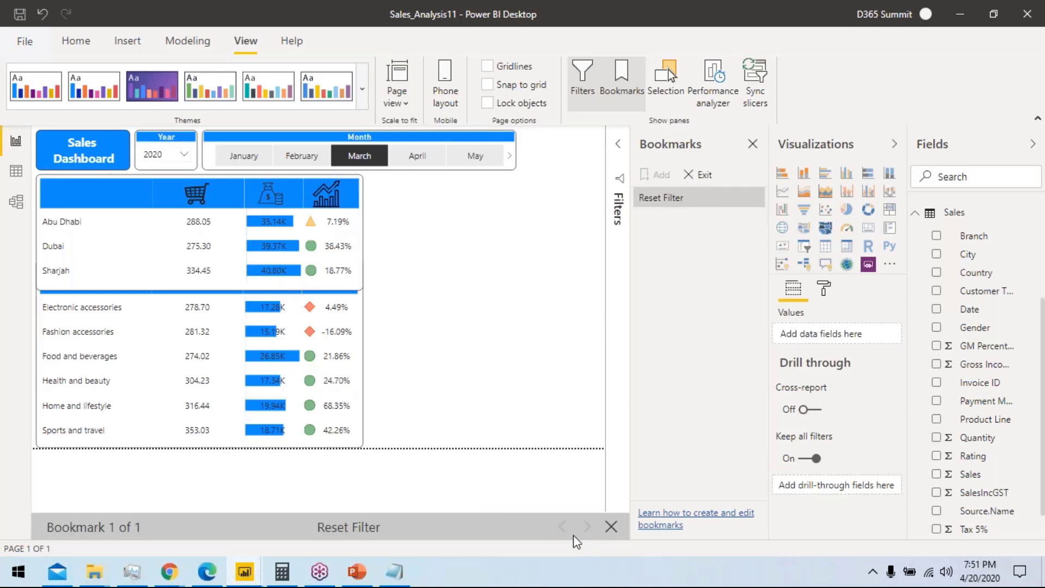
left_click(611, 526)
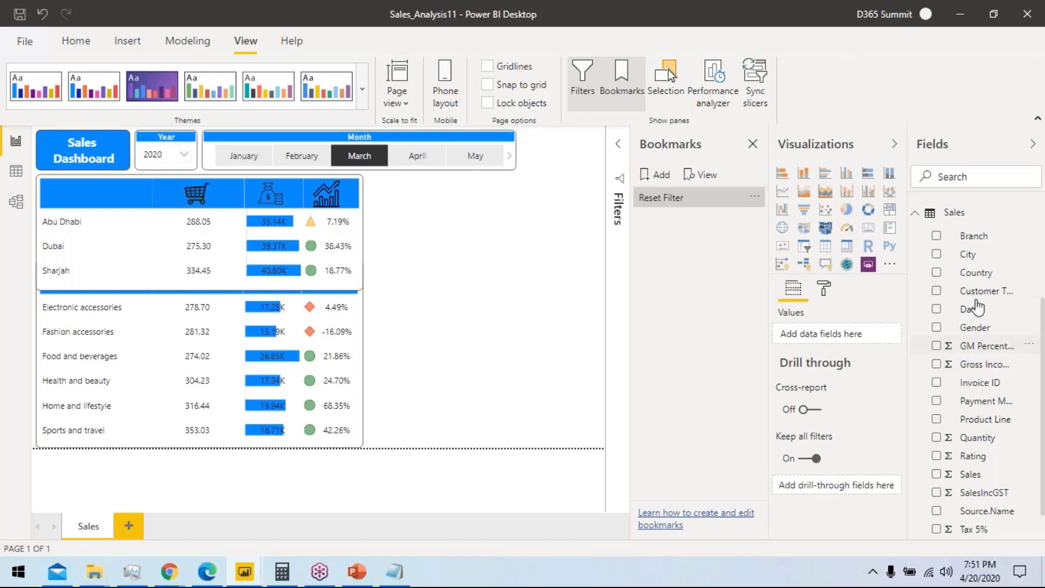
Step: Add a Product Line slicer from the Sales table beside the city matrix and set its orientation to Horizontal
scroll(933, 276, "up", 3)
left_click(954, 365)
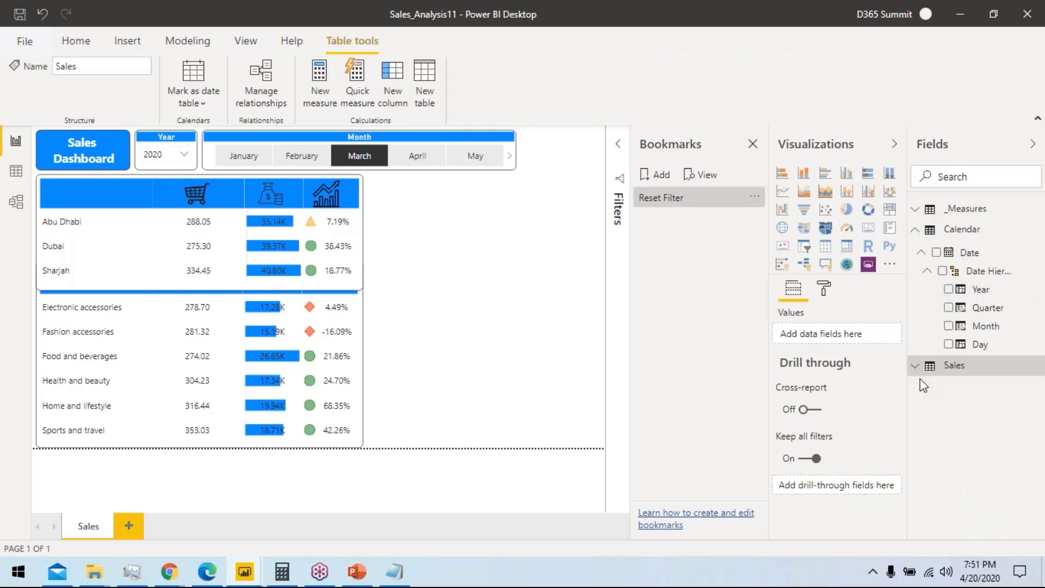
scroll(980, 503, "down", 5)
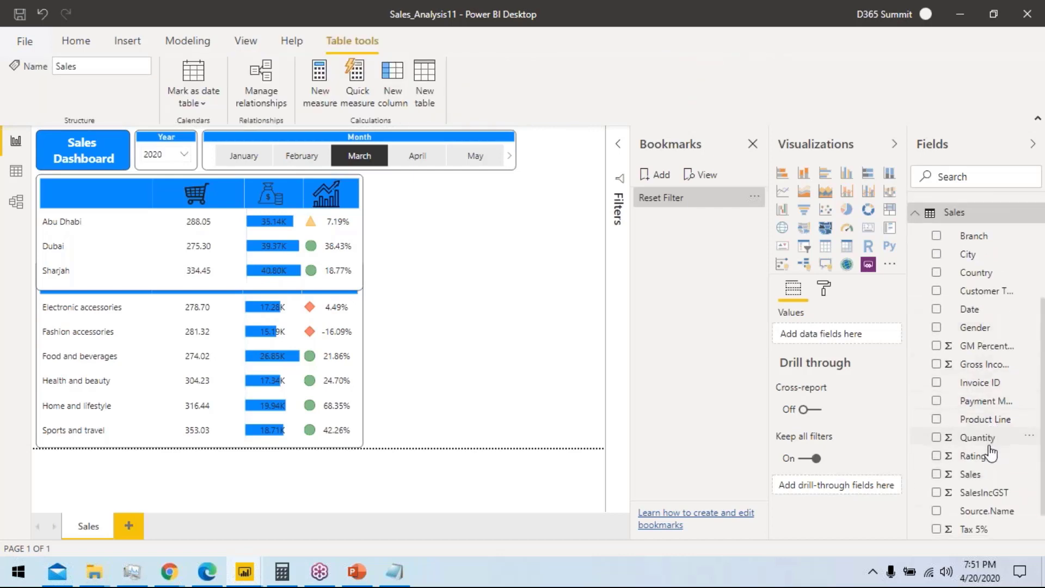
left_click_drag(830, 383, 530, 260)
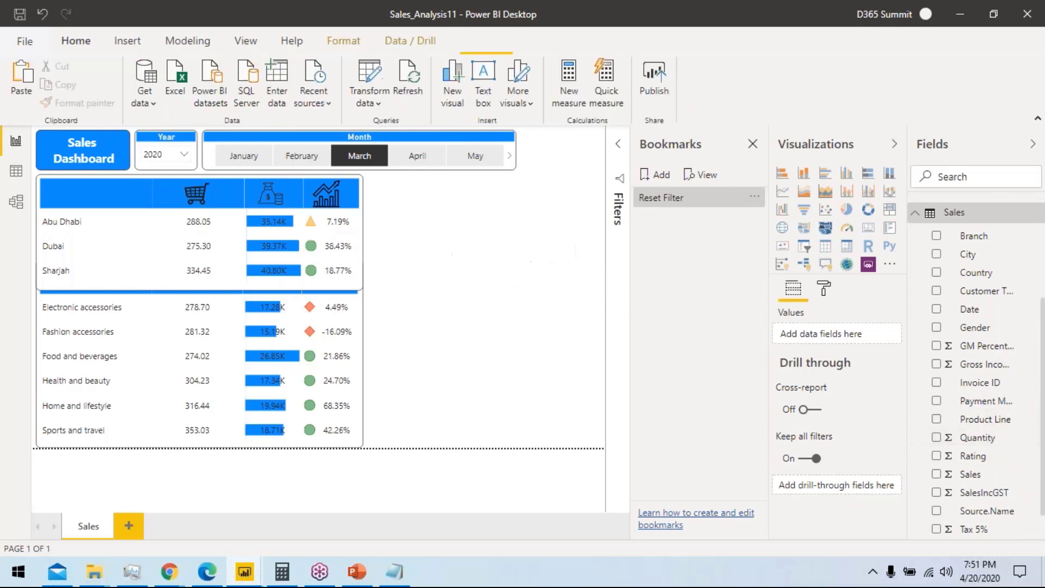
left_click(805, 248)
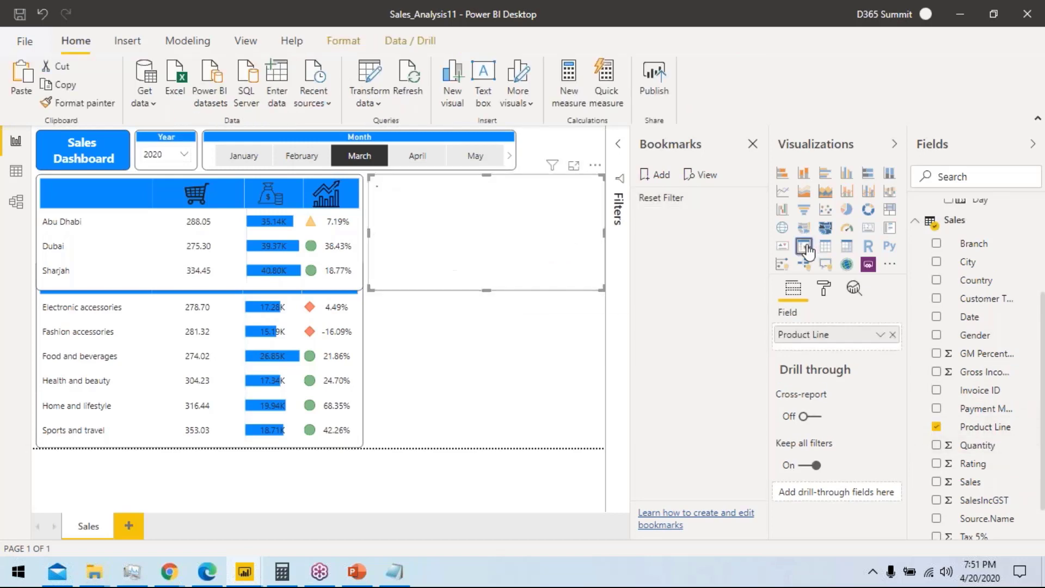
left_click(822, 290)
left_click(823, 345)
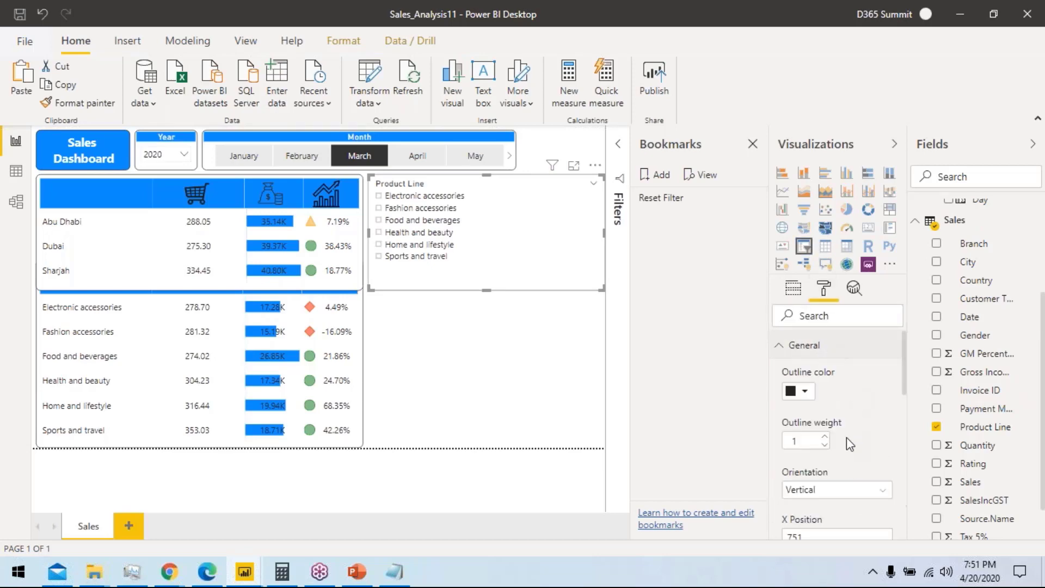
left_click(864, 491)
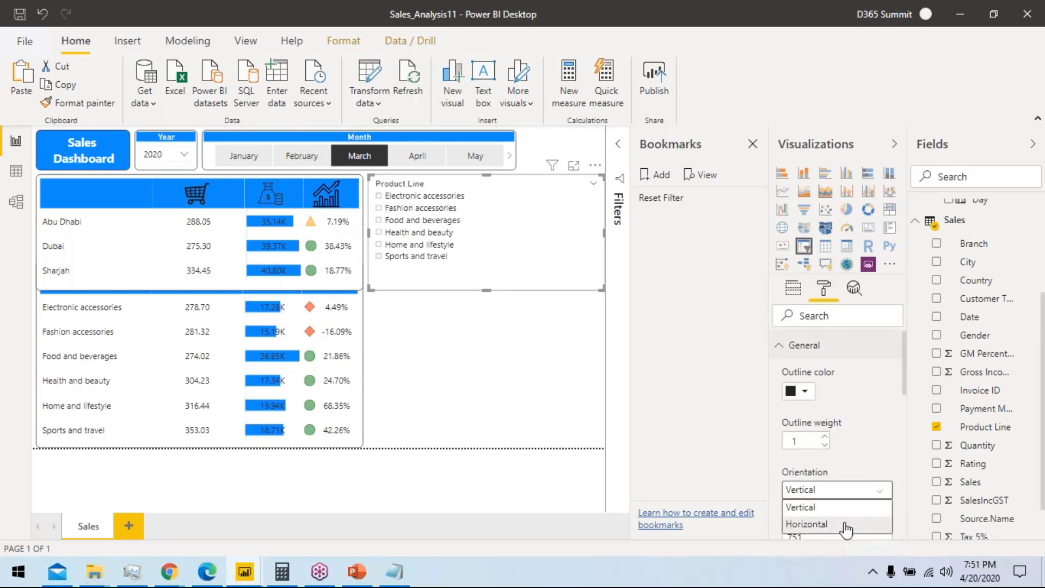
left_click(845, 525)
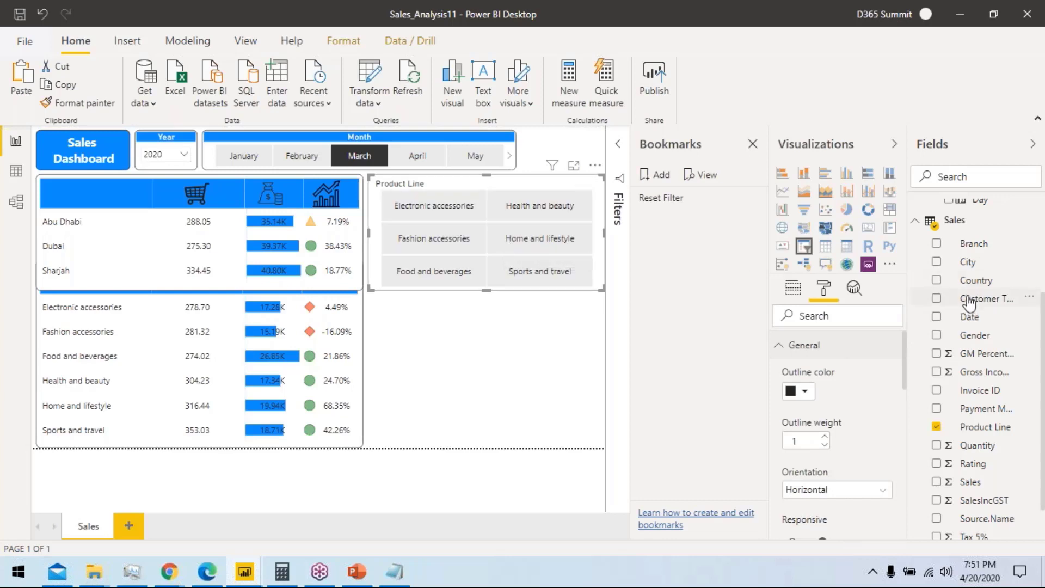
Step: Replace the new slicer's Product Line field with Month from the Calendar date hierarchy
left_click(955, 223)
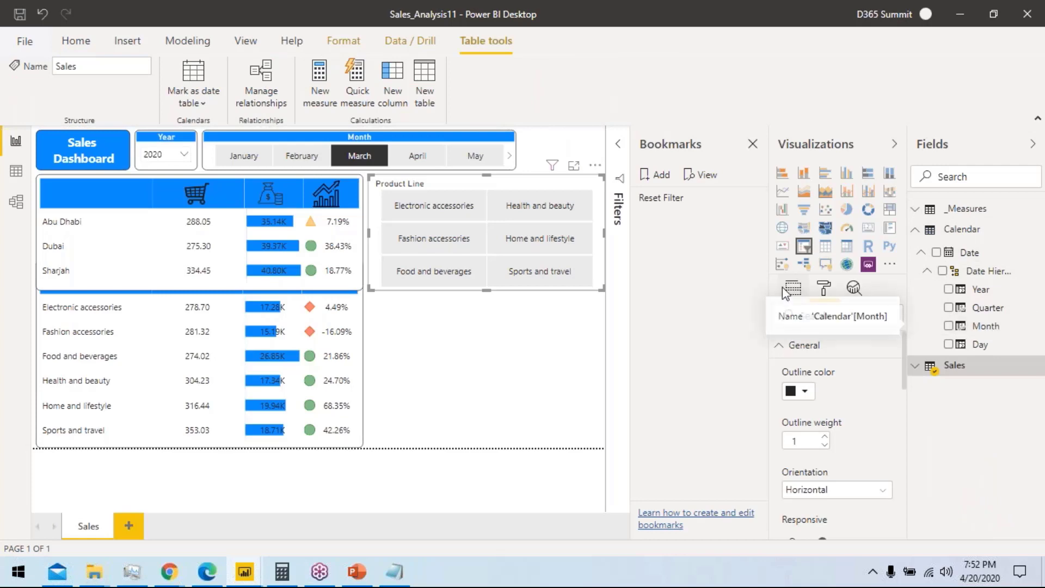
left_click_drag(942, 321, 868, 334)
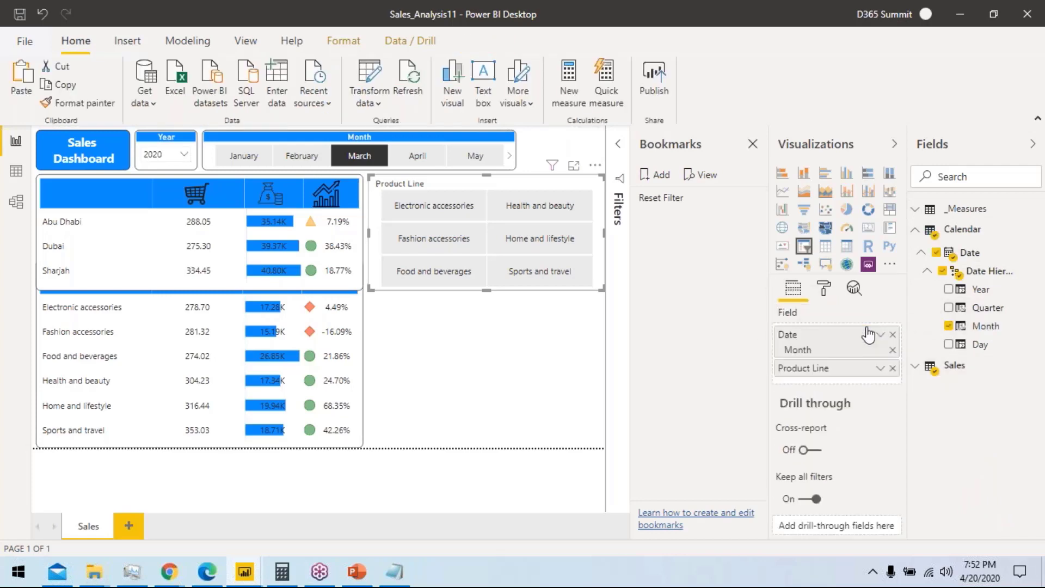
left_click(893, 368)
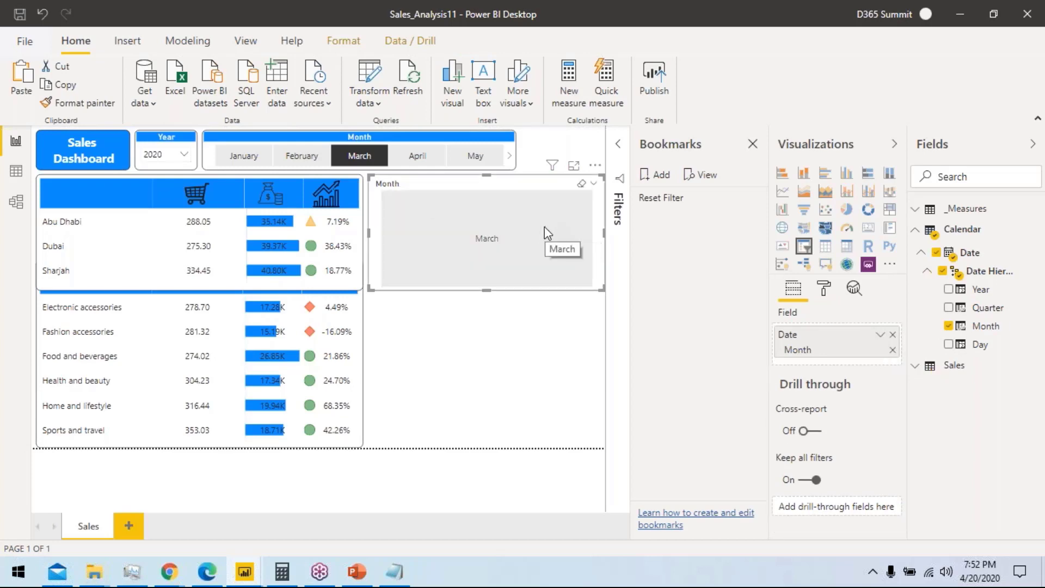
Step: Remove the extra Month slicer beside the city matrix, keeping the original Month slicer in the header
left_click(361, 166)
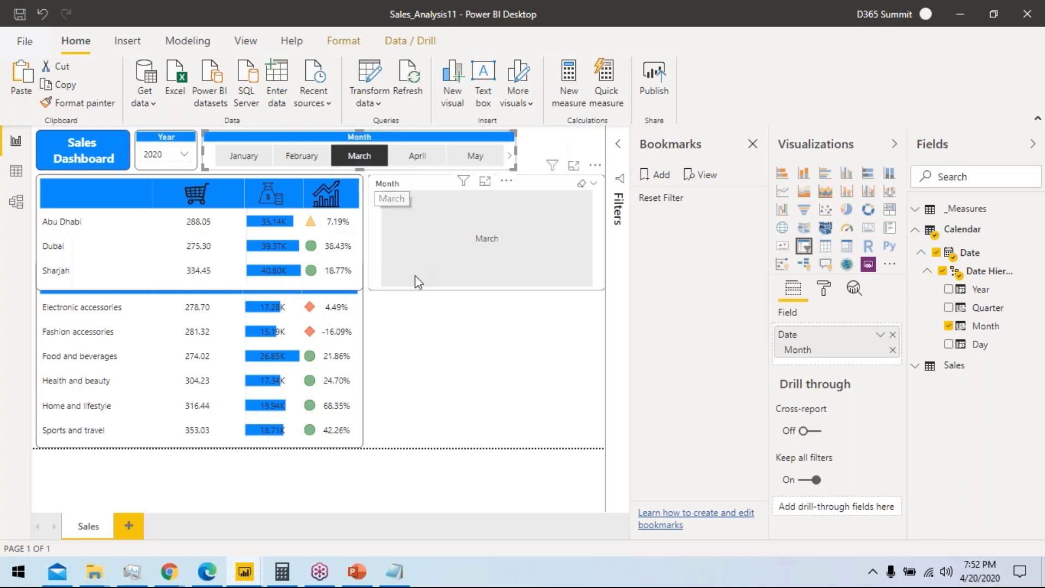
left_click(362, 177)
left_click(360, 163)
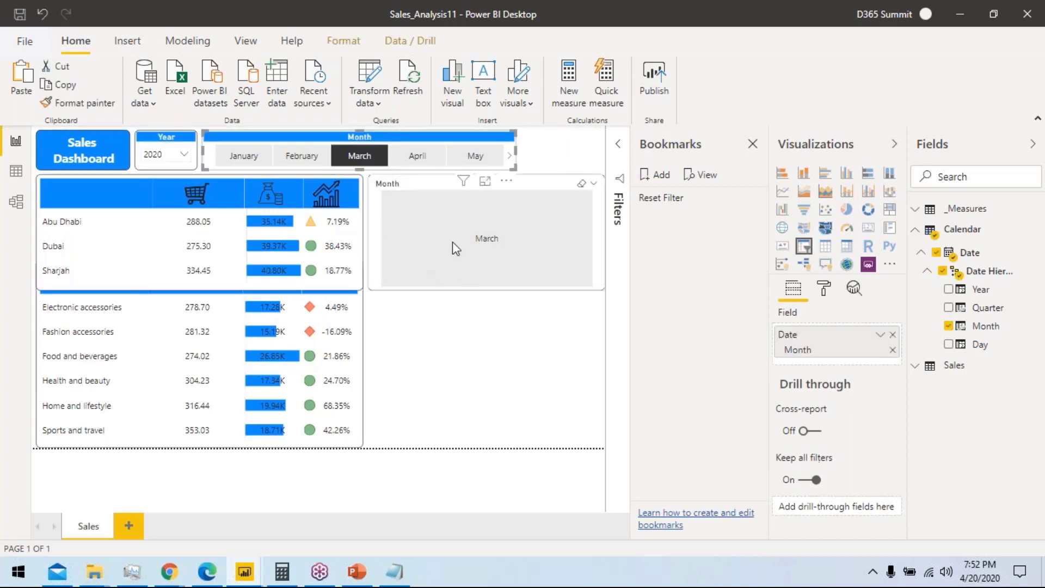
left_click(597, 169)
left_click(615, 237)
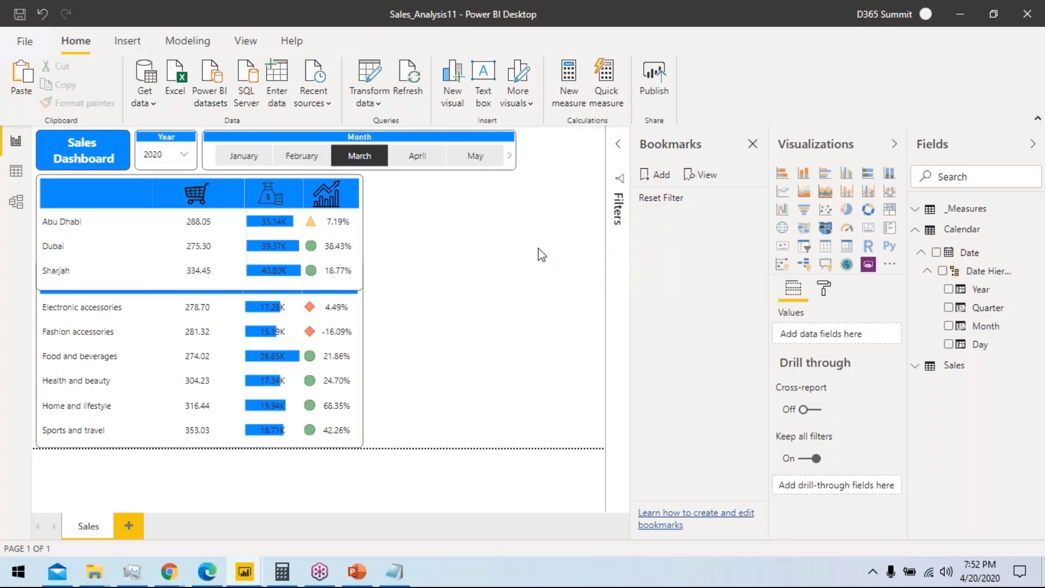
Step: Save the report and insert a blank button on the Sales page
left_click(21, 15)
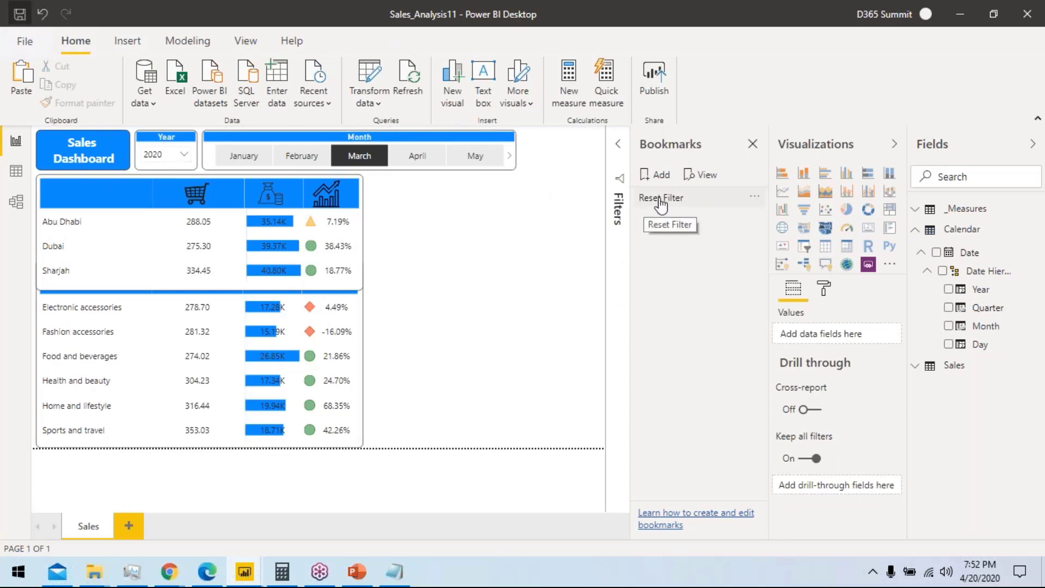
left_click(114, 44)
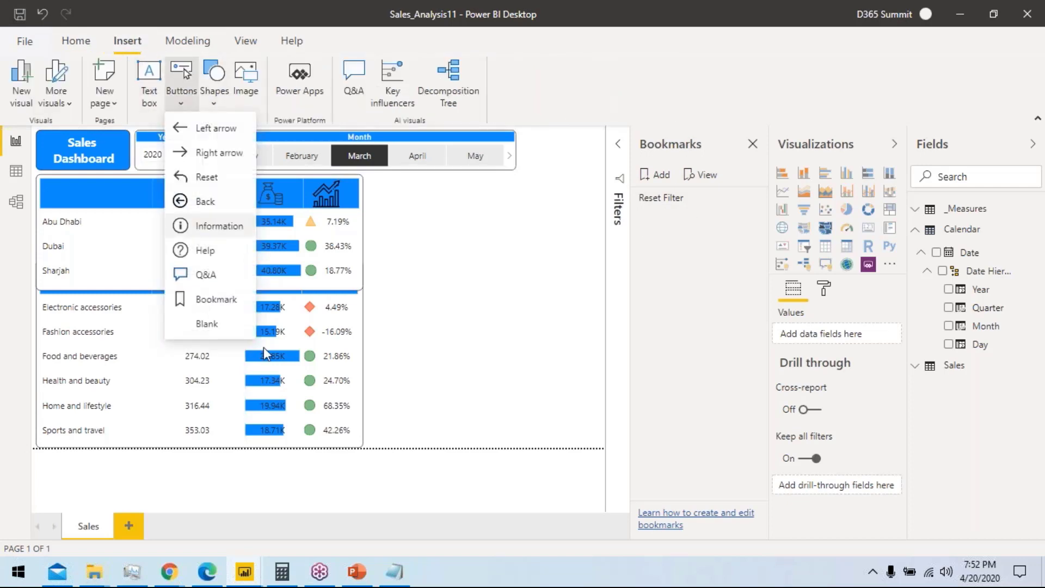
left_click(20, 13)
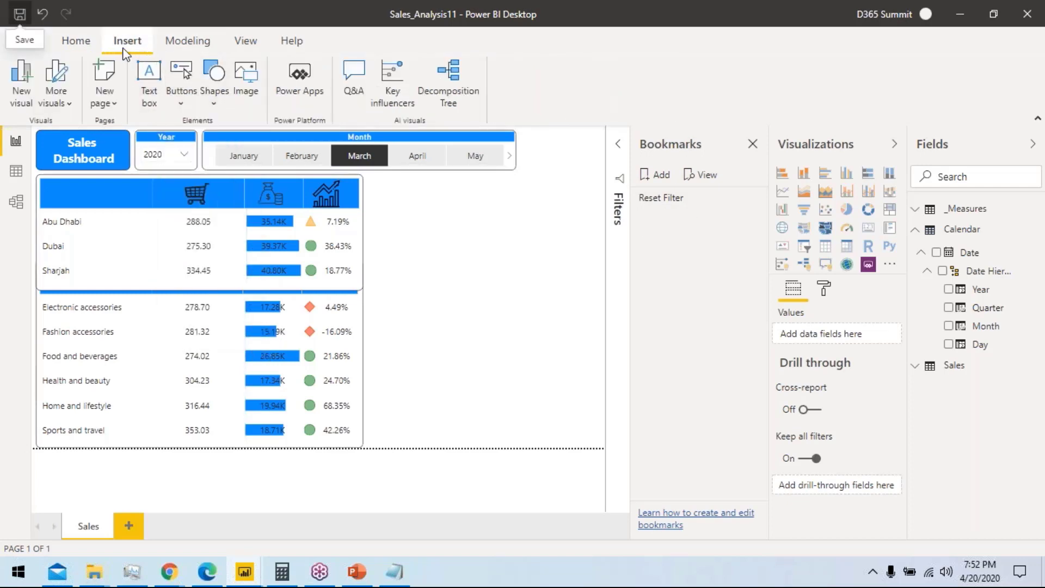
left_click(179, 101)
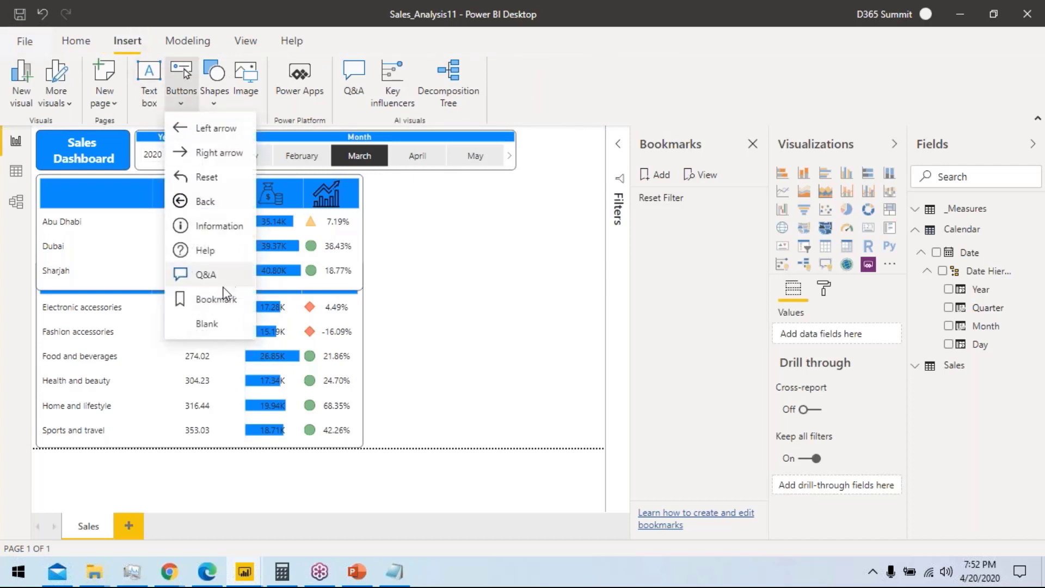
left_click(224, 330)
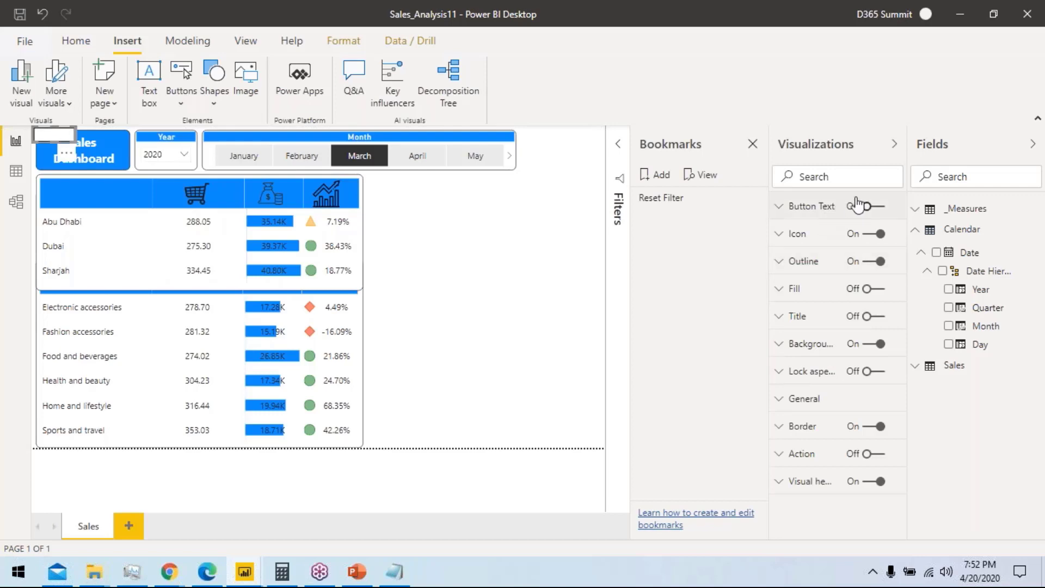
Step: Turn on the new button's text and turn off its visual header
left_click(877, 207)
left_click(875, 481)
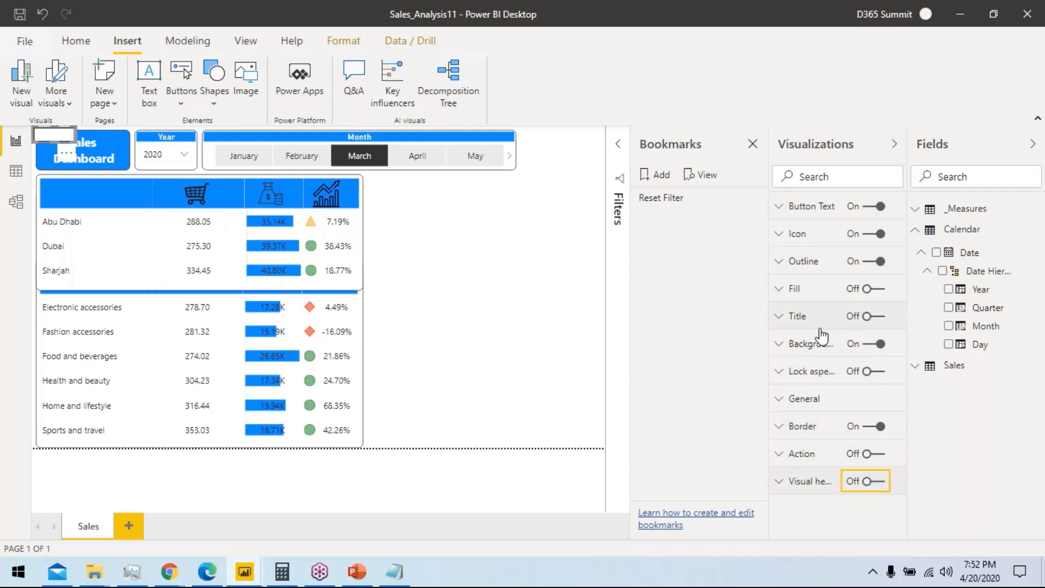
Step: Turn on the button's fill and set it to the theme blue with 0% transparency
left_click(869, 289)
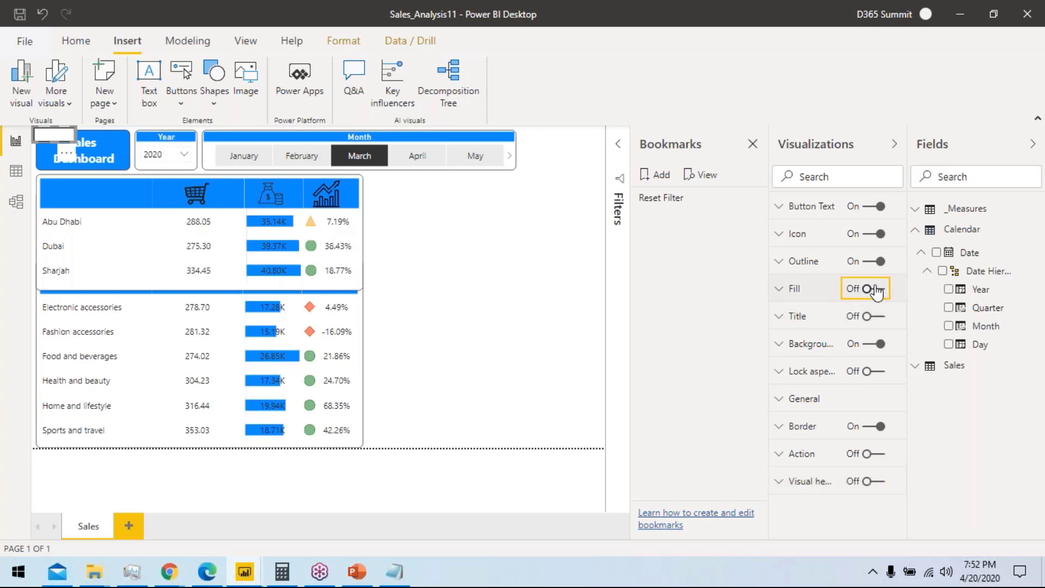
left_click(827, 294)
left_click(799, 361)
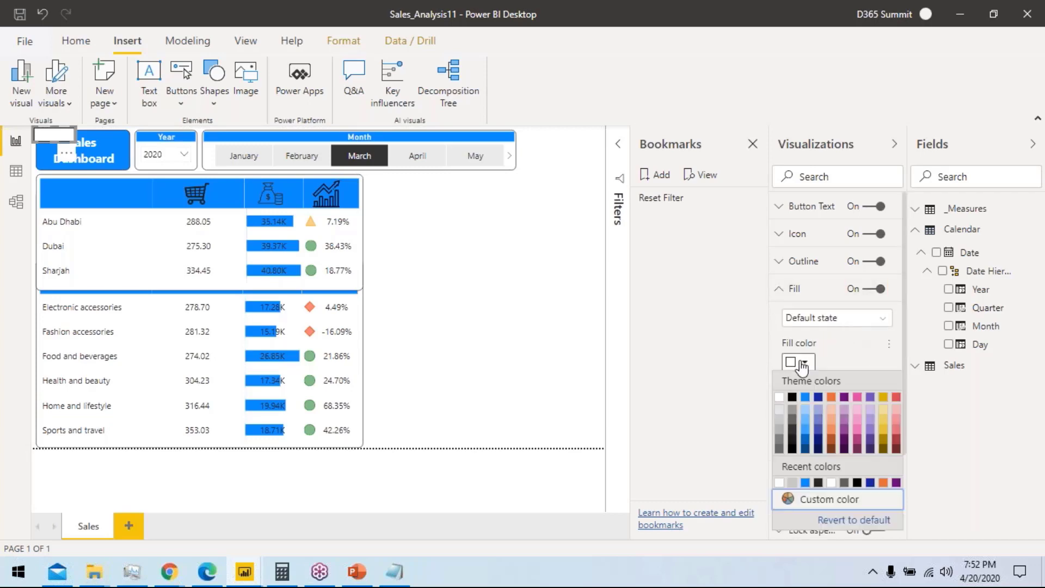
left_click(805, 397)
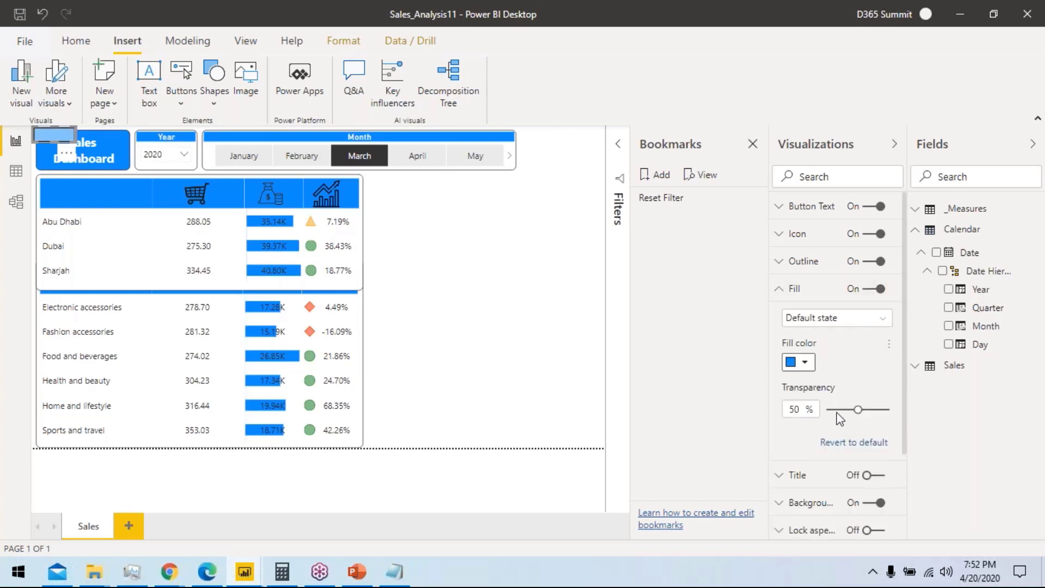
left_click(826, 409)
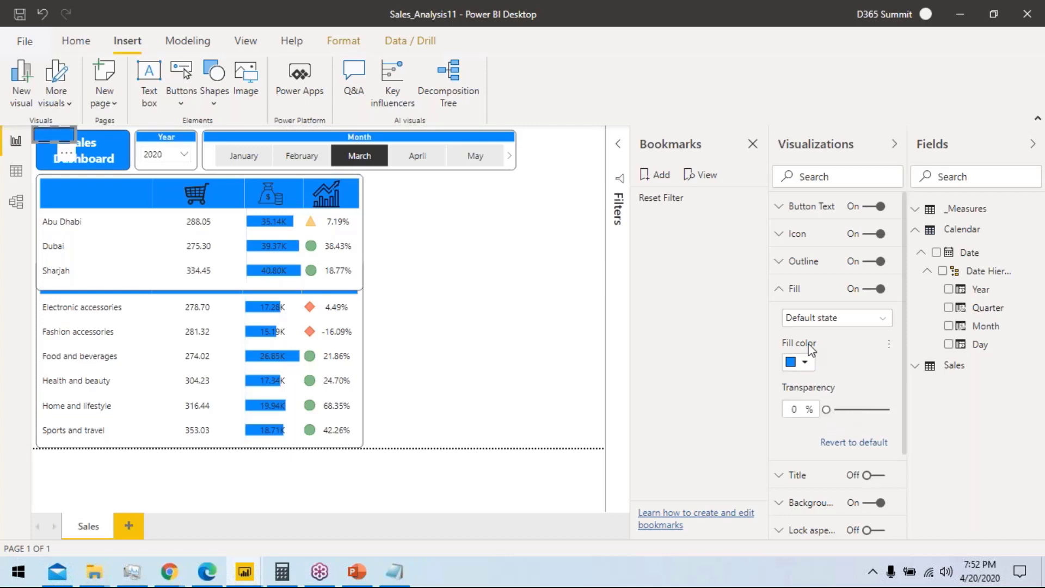
left_click(790, 291)
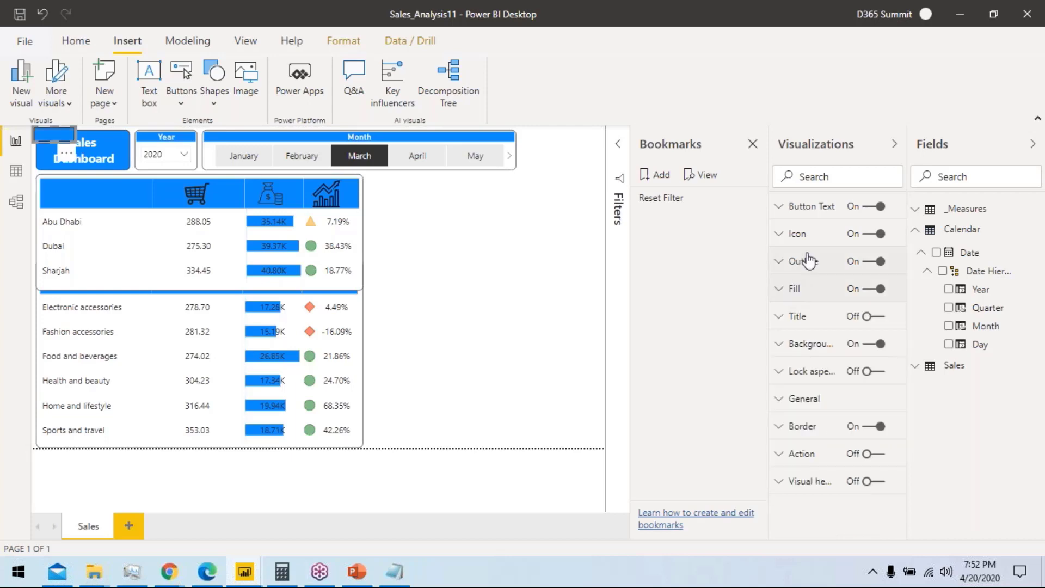
Step: Turn off the button's icon and outline, and set its default-state text to Reset Filter
left_click(873, 234)
left_click(869, 262)
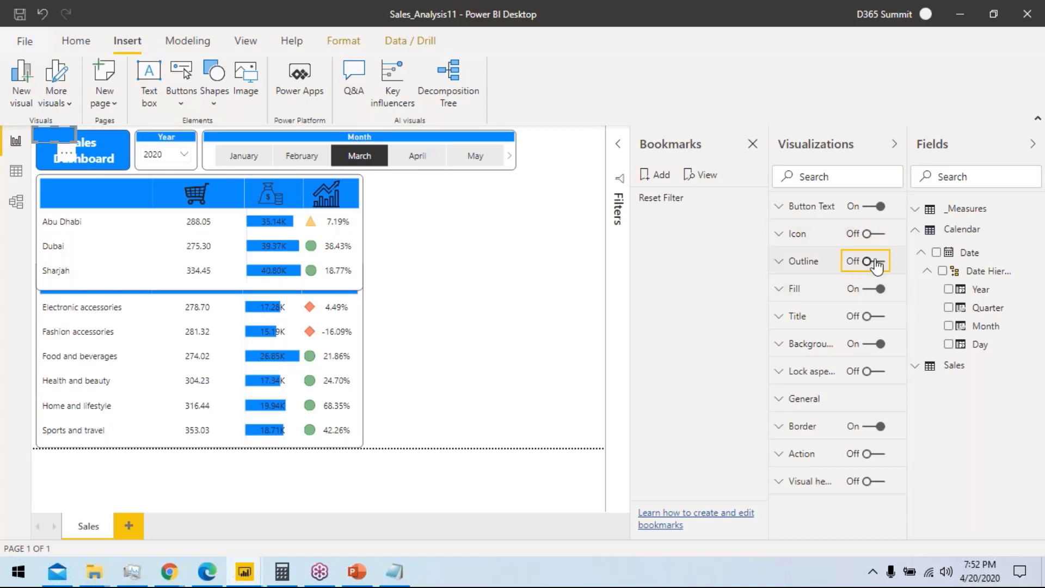
left_click(811, 207)
left_click(827, 277)
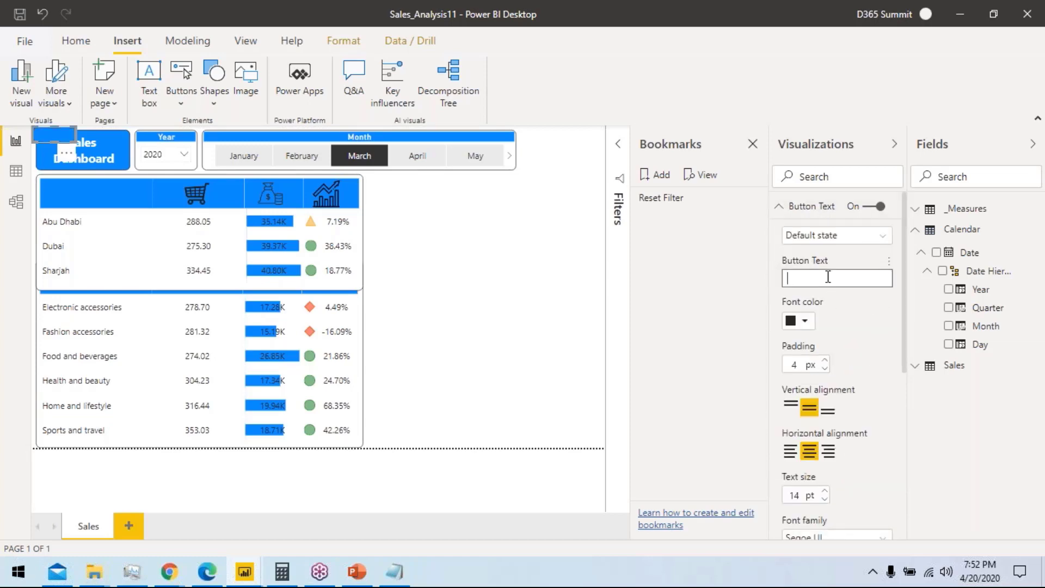
type("Reset Filter")
scroll(867, 365, "down", 3)
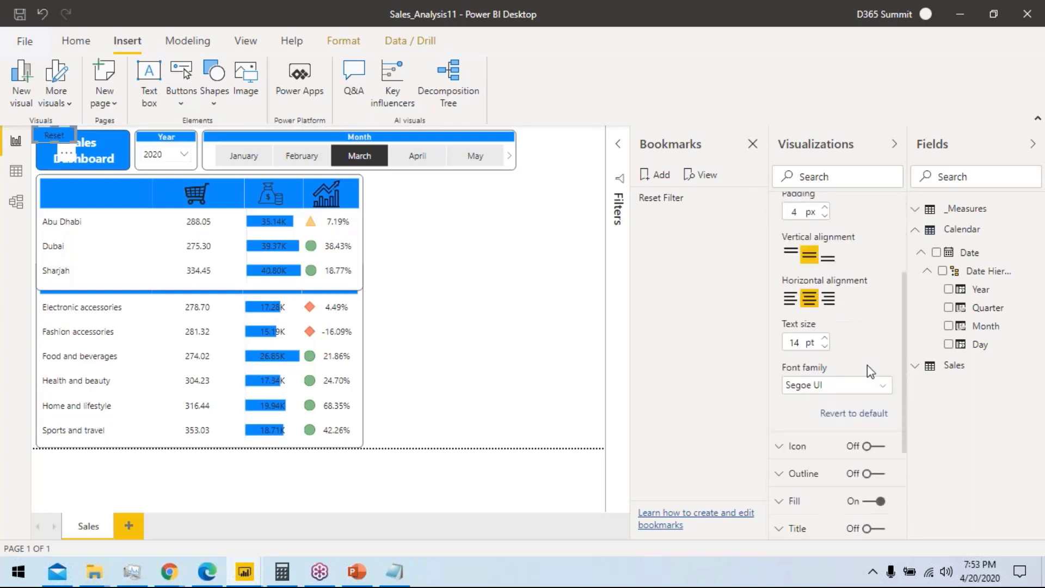
scroll(866, 362, "up", 3)
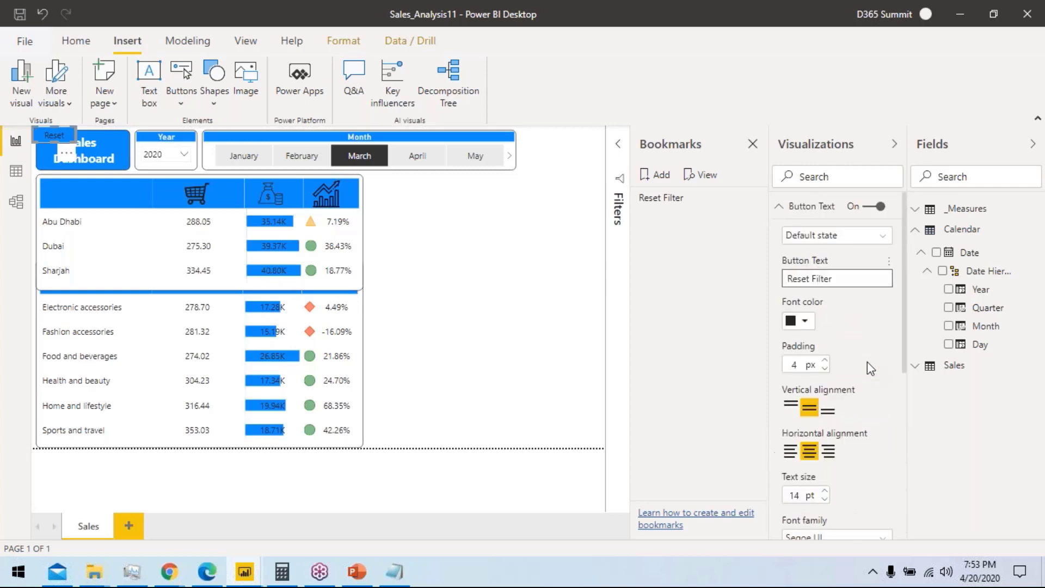
left_click(809, 207)
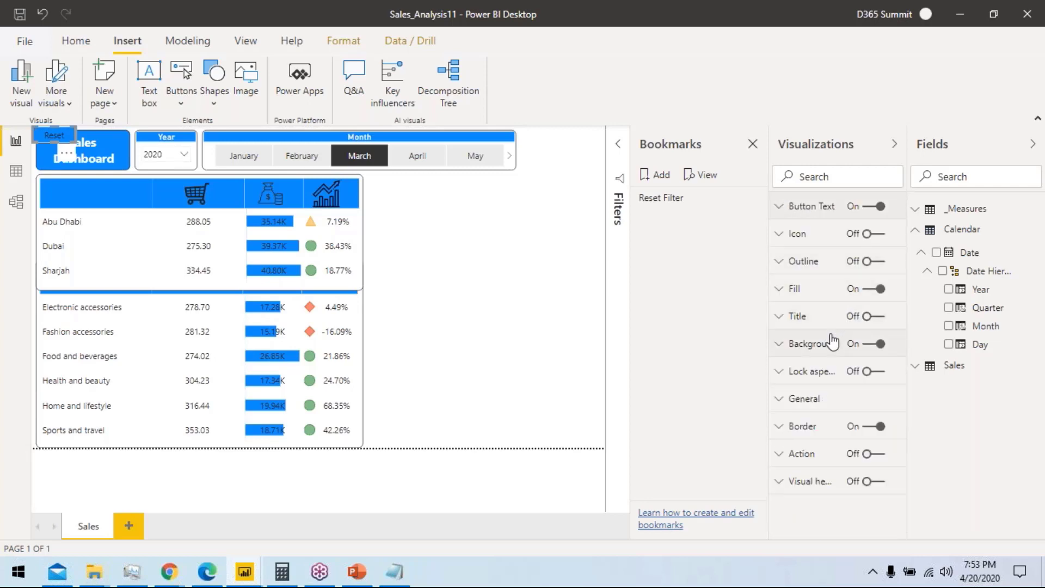
Step: Set the Reset Filter button's Y position to 10 in its general properties
left_click(820, 402)
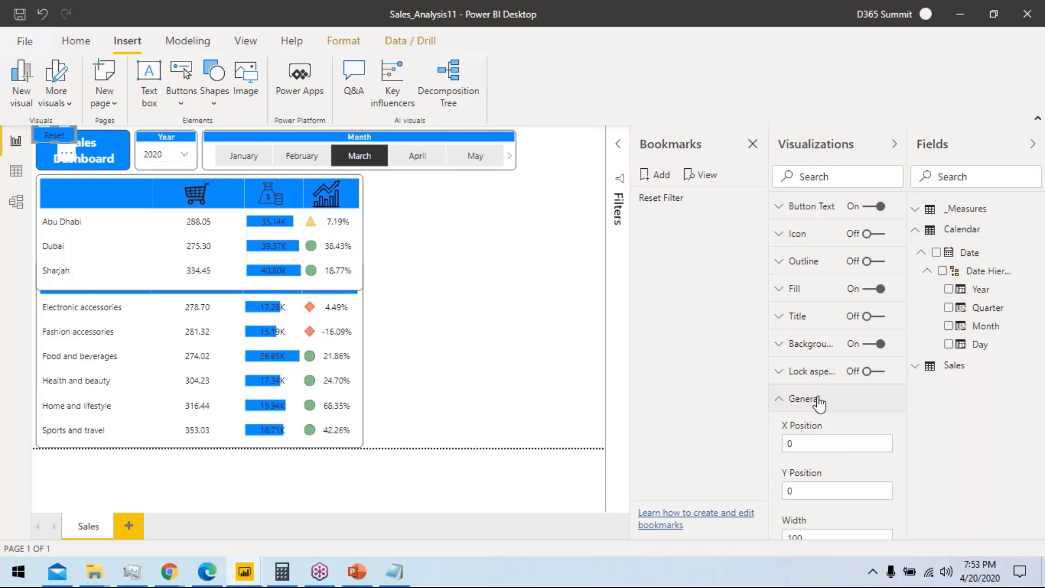
left_click(816, 442)
left_click(814, 491)
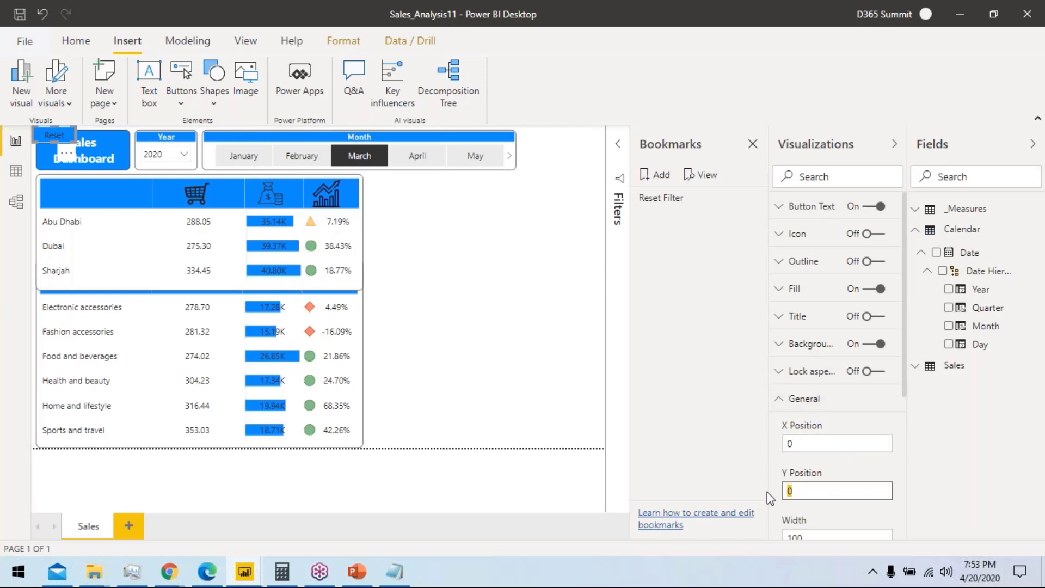
type("10")
key("Tab")
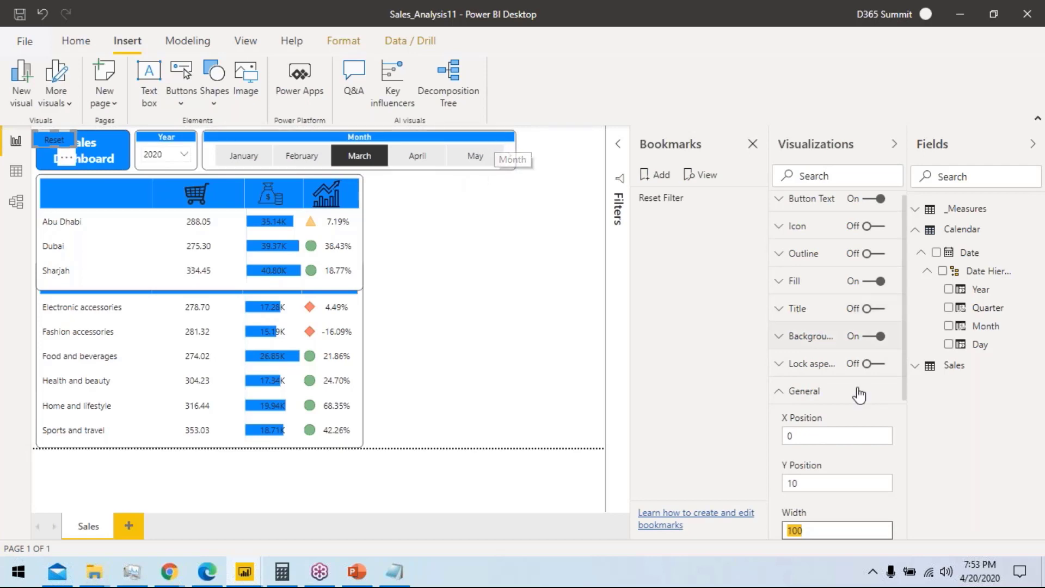
scroll(849, 468, "down", 2)
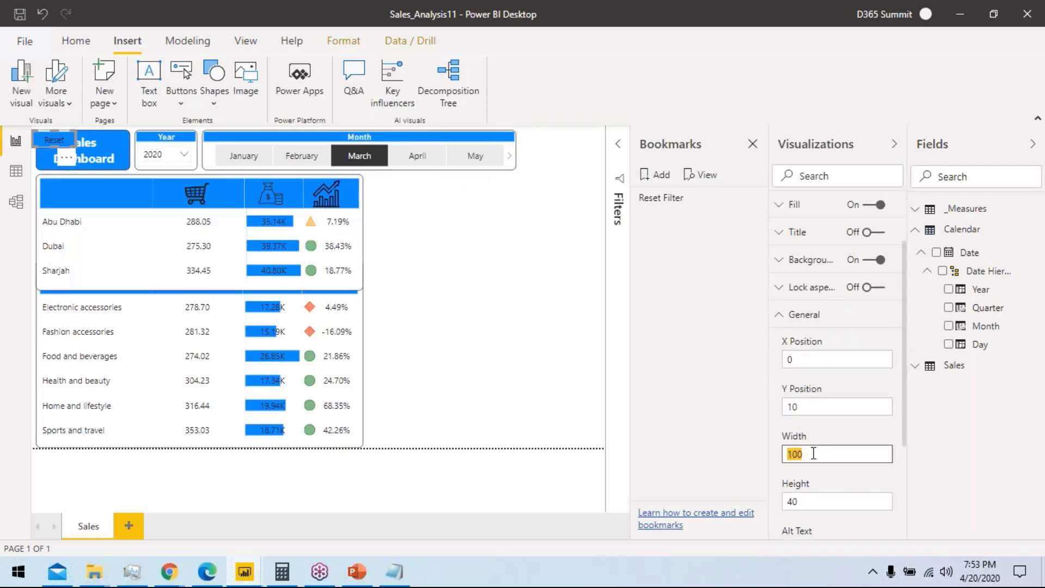
left_click(759, 349)
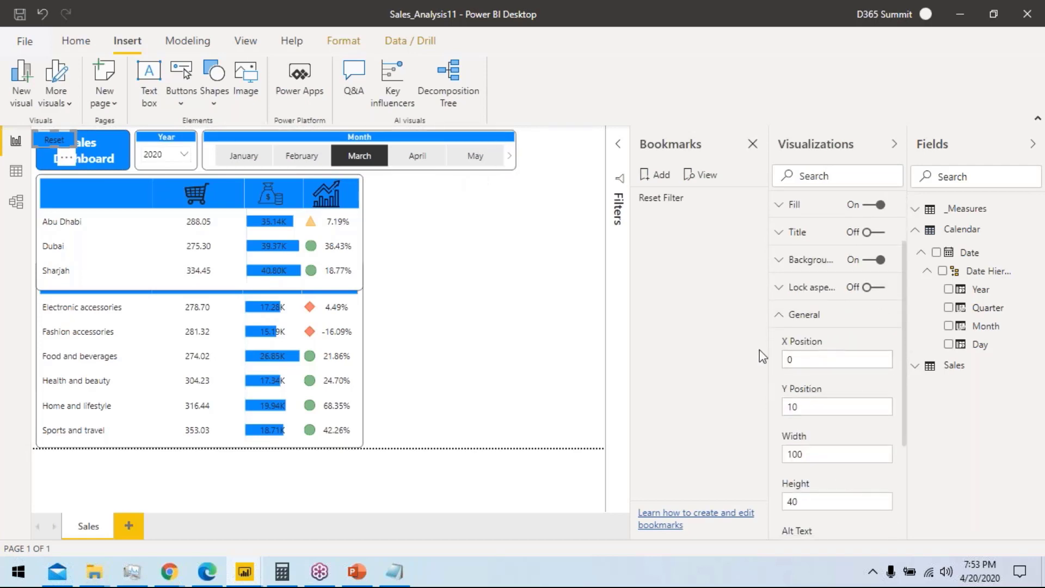
Step: Try X positions of 800, 980 and 1100 for the Reset Filter button, and a width of 200
left_click(787, 359)
type("800")
key("Return")
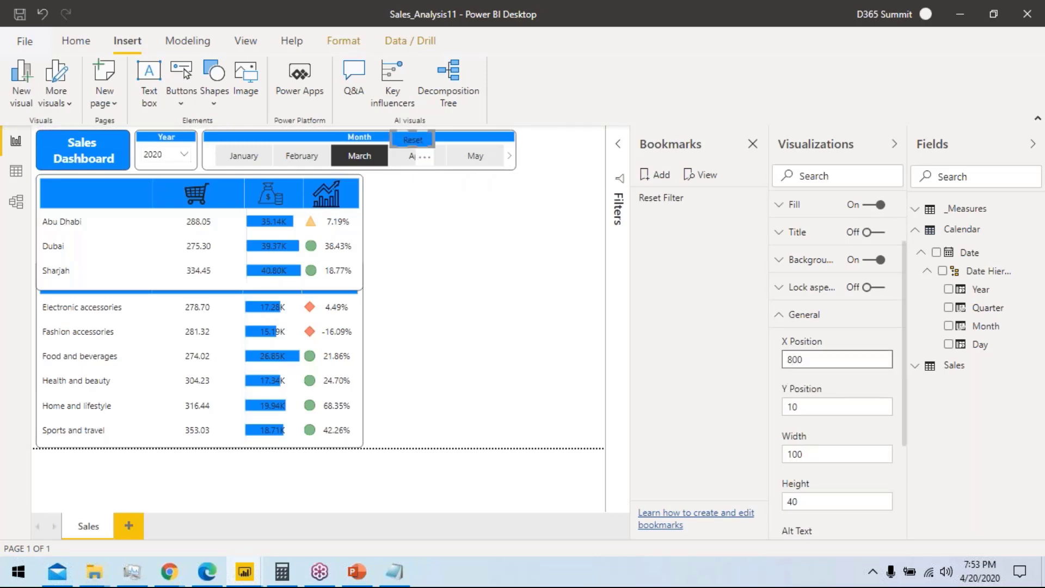
left_click(824, 360)
type("98")
key("Return")
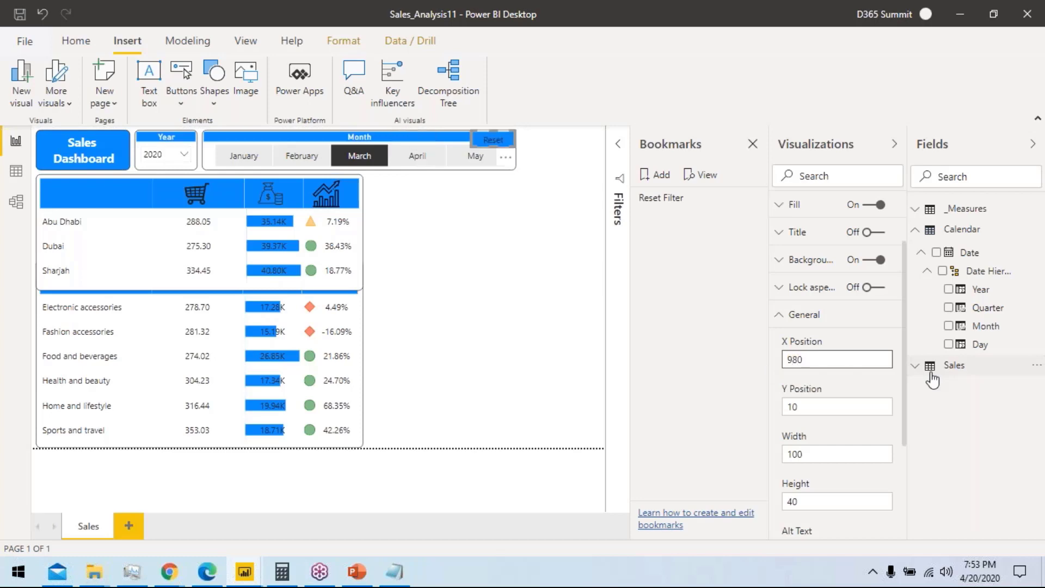
left_click(826, 359)
type("1100")
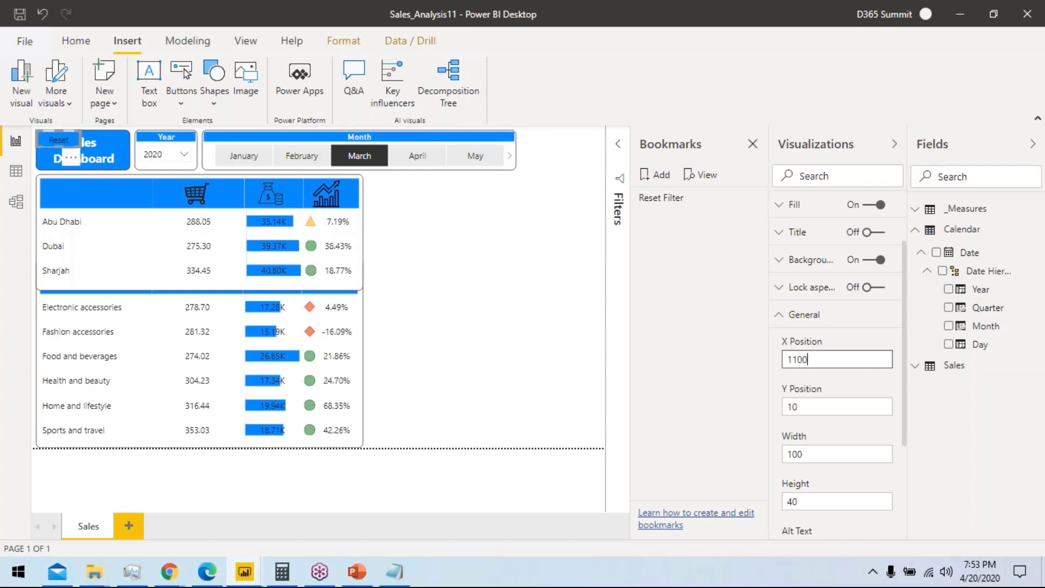
key("Return")
left_click(810, 455)
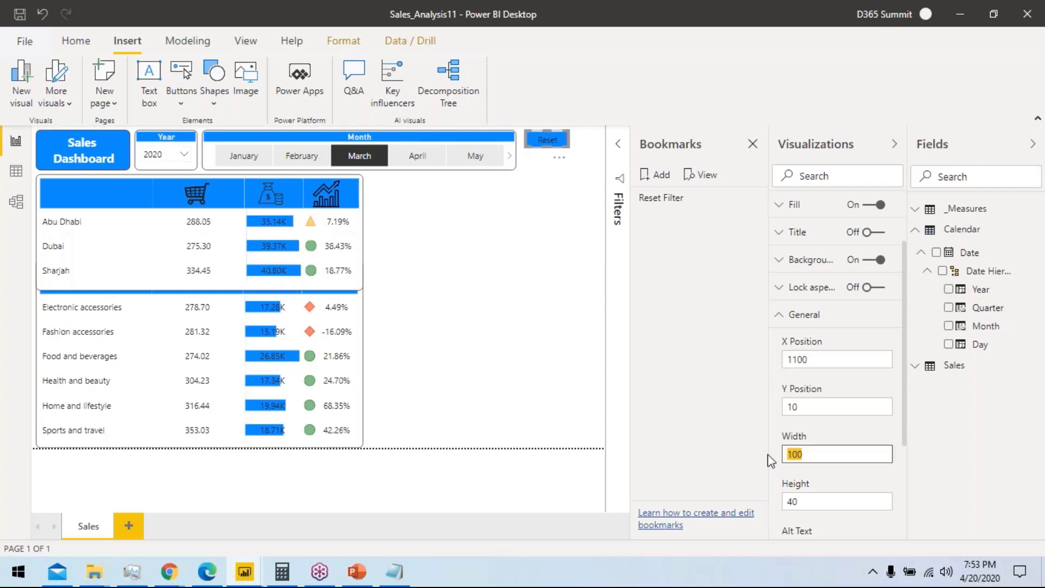
type("200")
double_click(810, 455)
Step: Set the Reset Filter button's X position to 1090 and its width to 180
double_click(813, 359)
type("109")
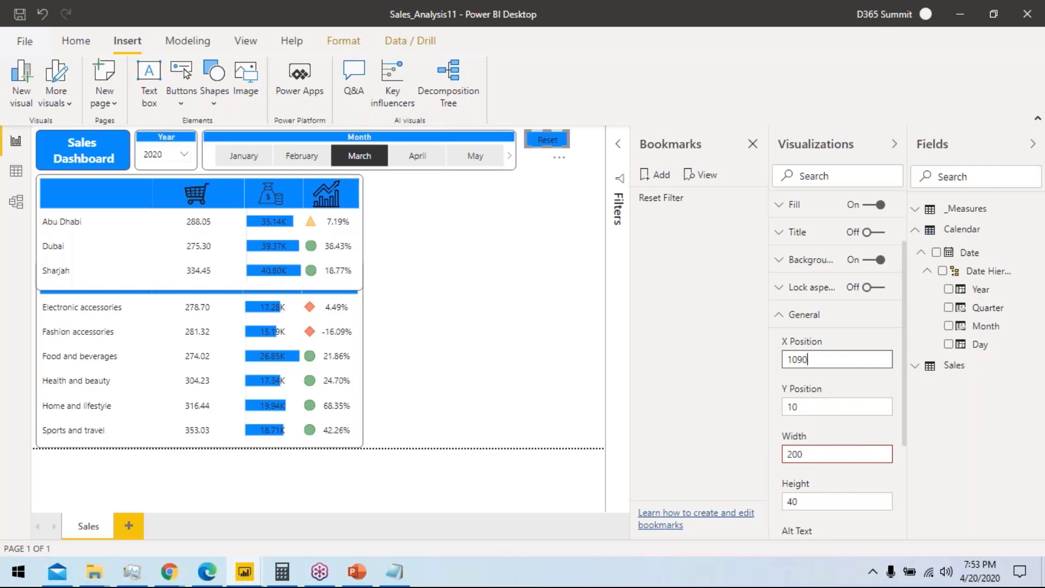
type("0")
key("Return")
key("Tab")
key("Tab")
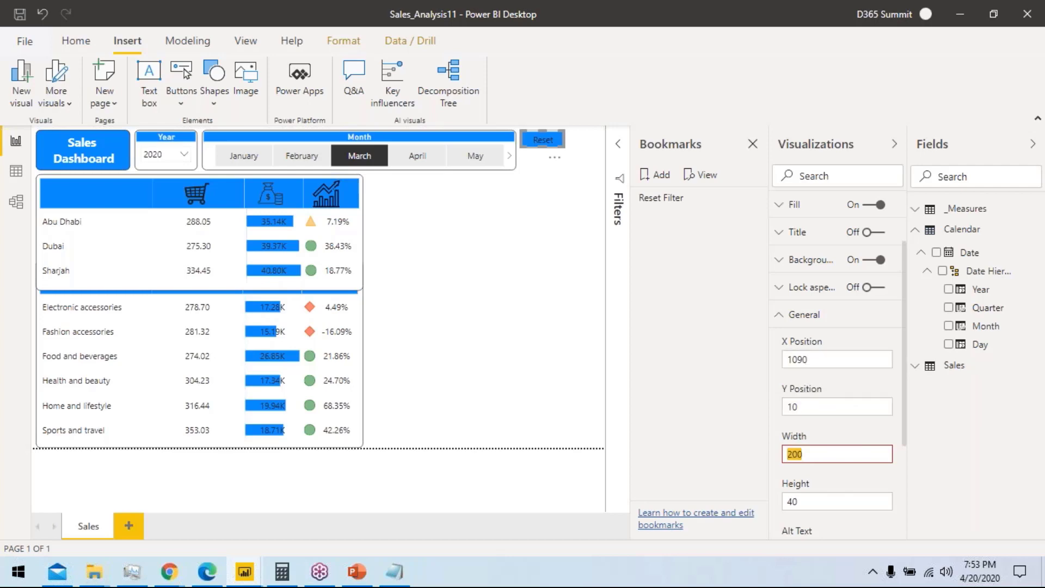
type("180")
key("Return")
Step: Set the Reset Filter button's height to 90
left_click(806, 501)
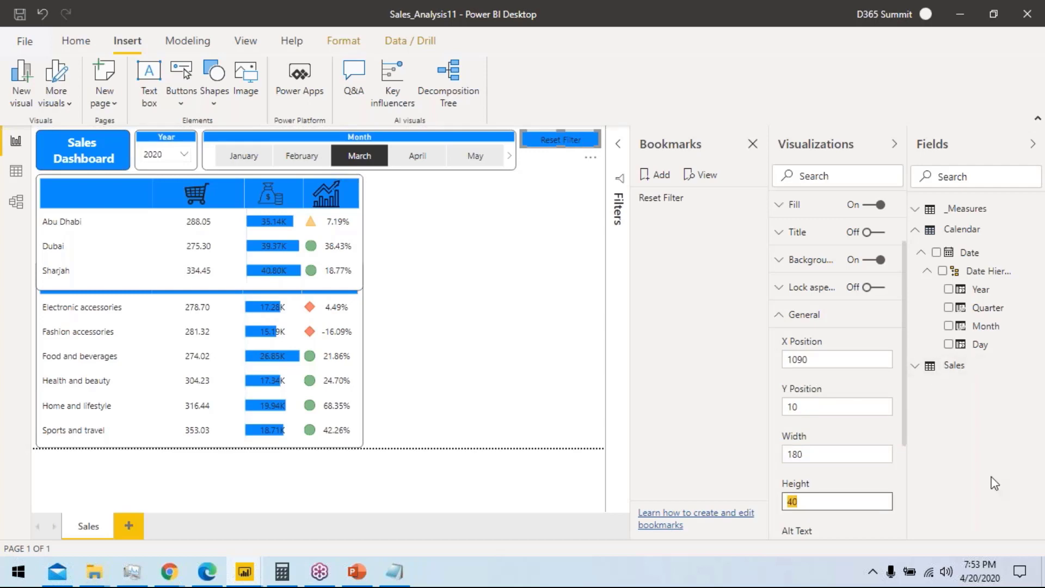
type("9")
key("Return")
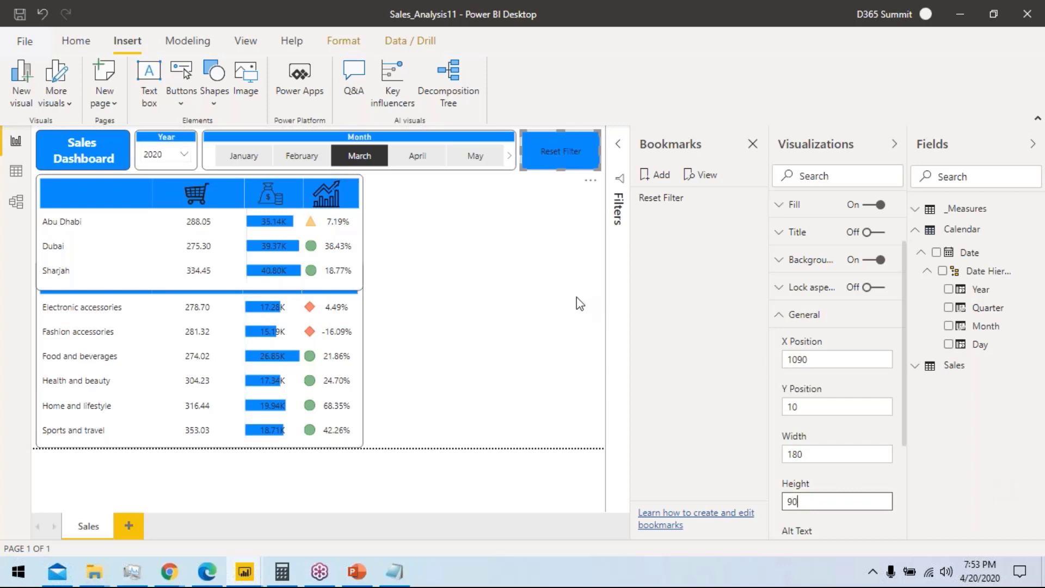
left_click(797, 315)
Step: Change the Reset Filter button's font color to white and its text size to 16 pt
left_click(812, 206)
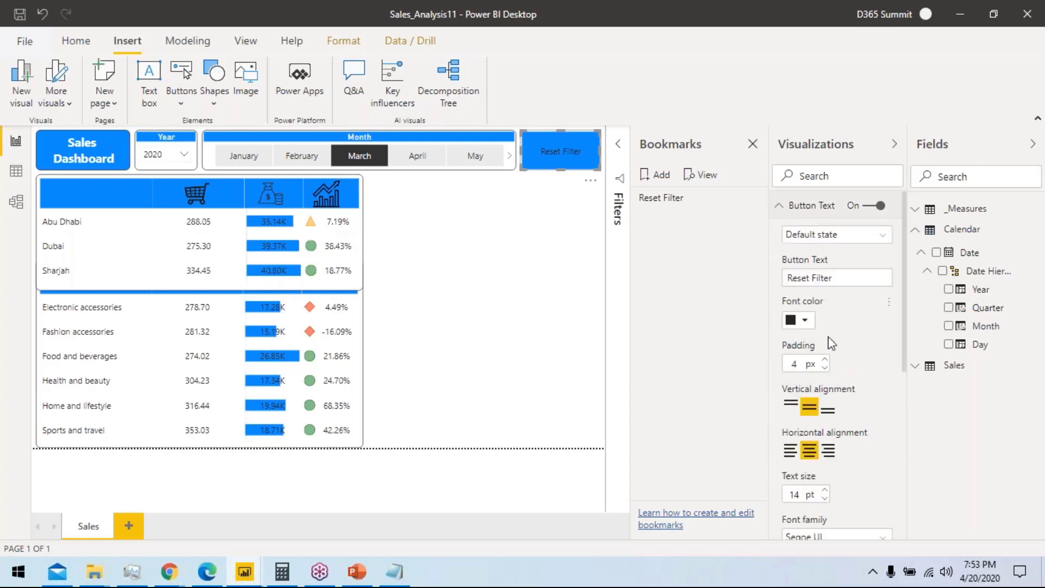
left_click(807, 327)
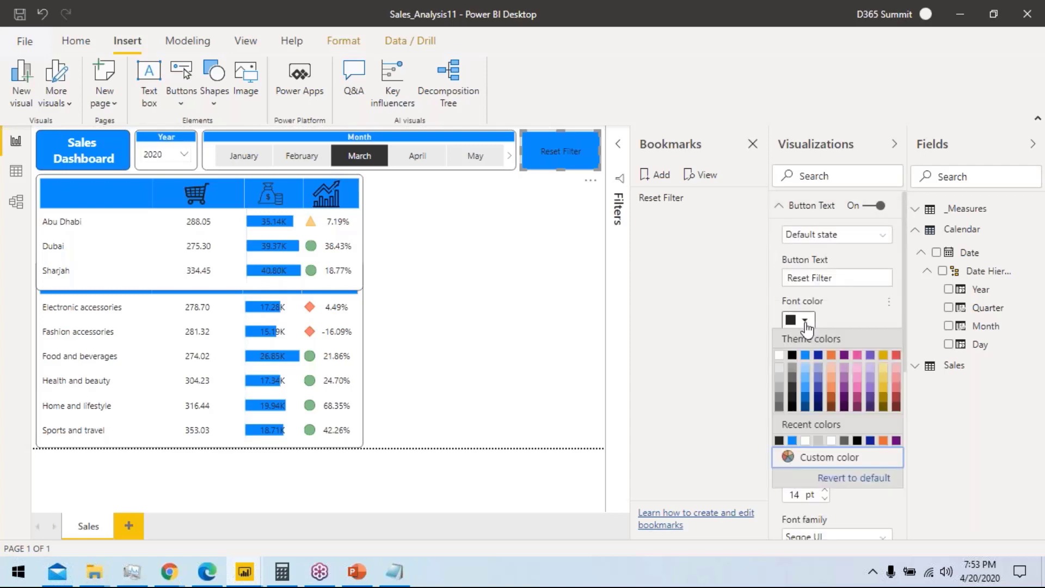
left_click(785, 361)
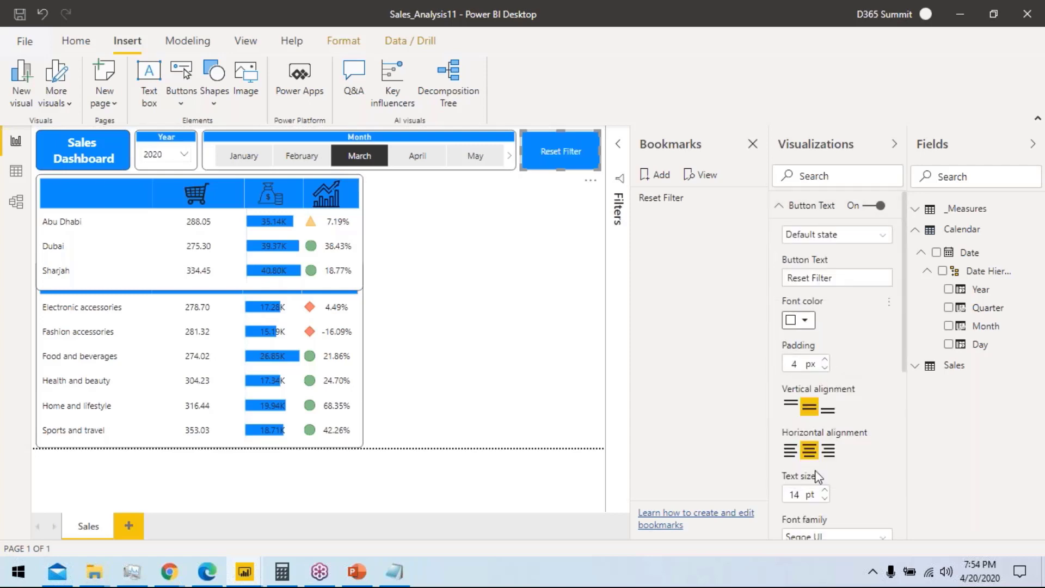
double_click(800, 494)
type("16")
left_click(517, 183)
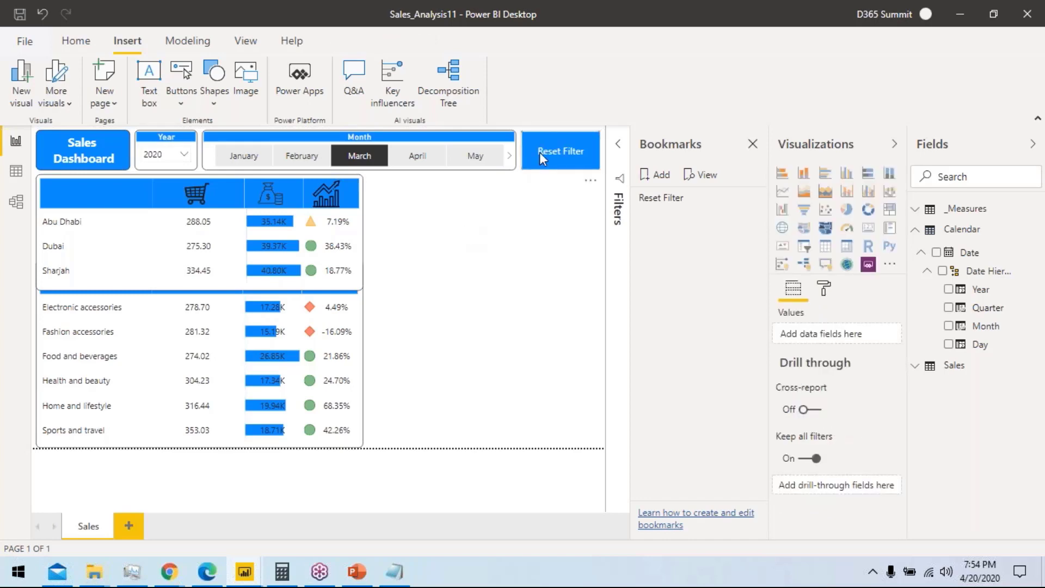
Step: Turn on the Reset Filter button's action with type Bookmark and link it to the Reset Filter bookmark
left_click(551, 162)
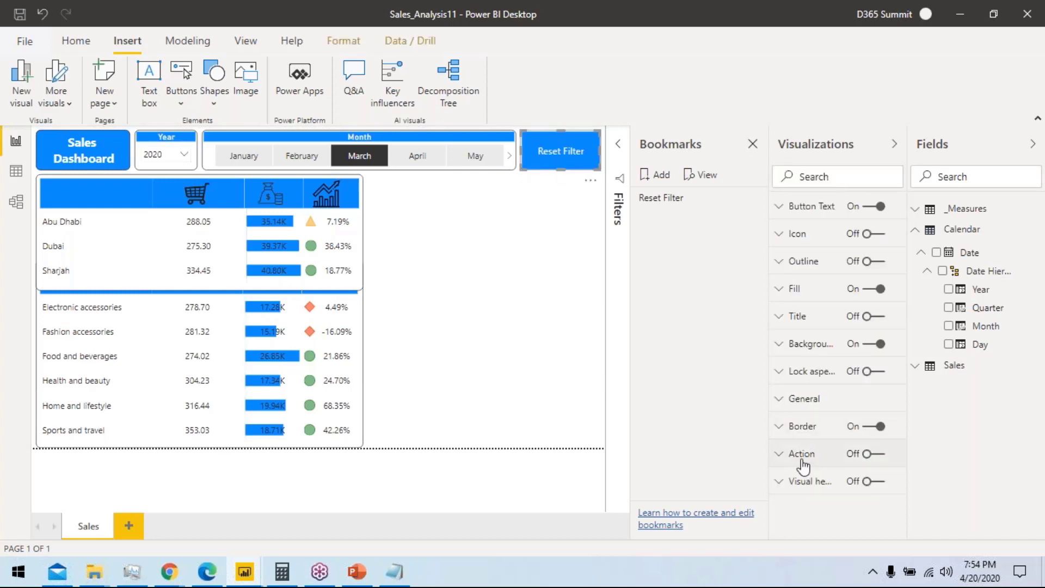
left_click(877, 453)
left_click(803, 460)
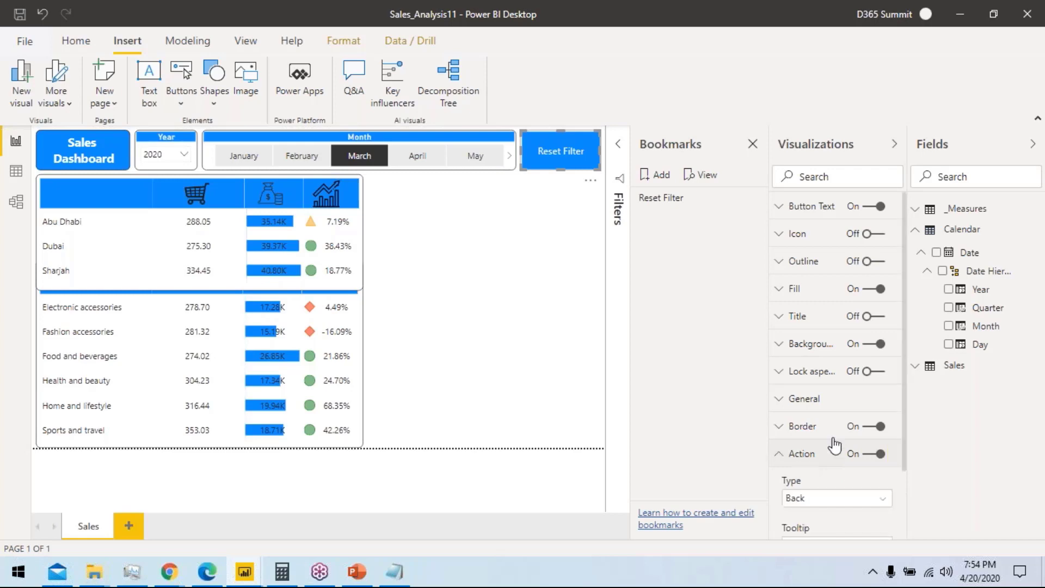
scroll(816, 381, "down", 2)
left_click(849, 420)
left_click(805, 447)
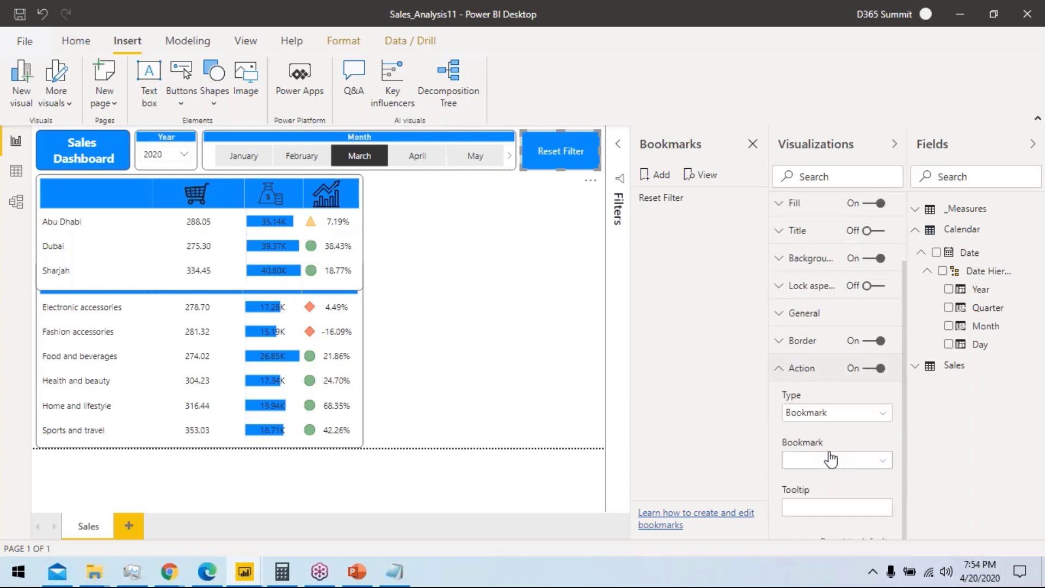
left_click(859, 467)
left_click(811, 492)
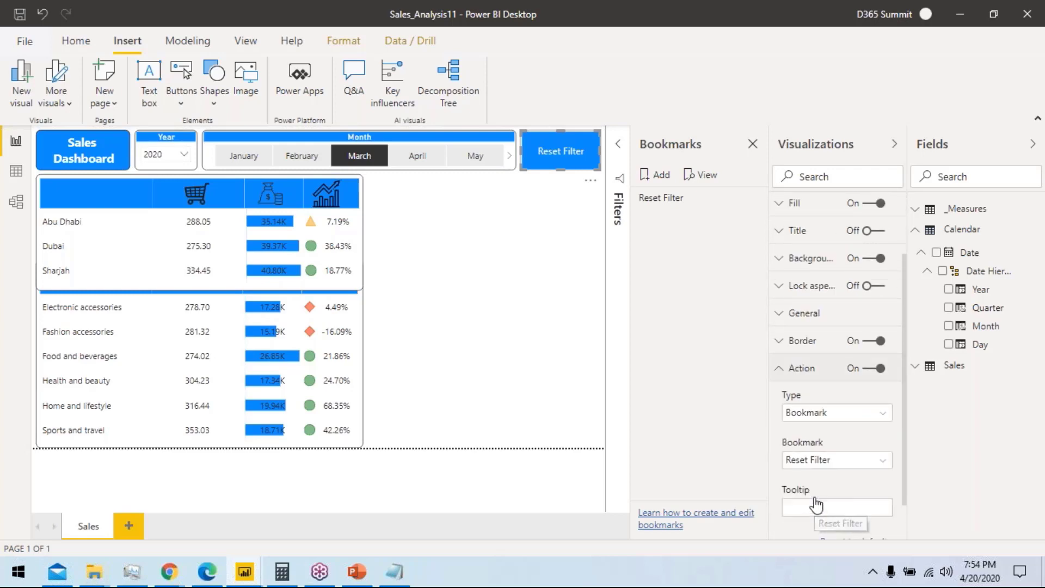
Step: Set the button's action tooltip to Reset Filter, save the report, and deselect the button
left_click(817, 503)
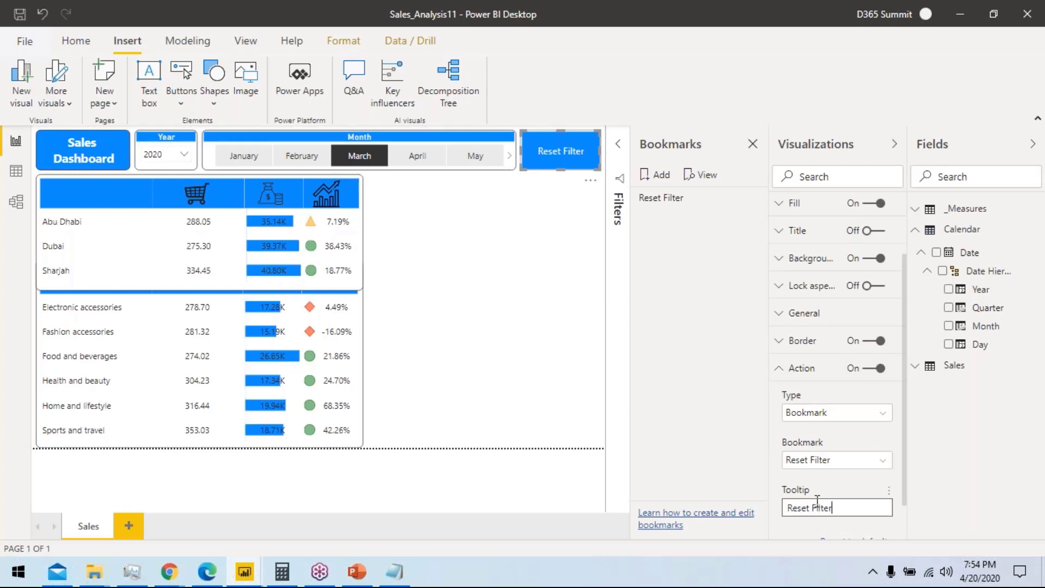
left_click(20, 13)
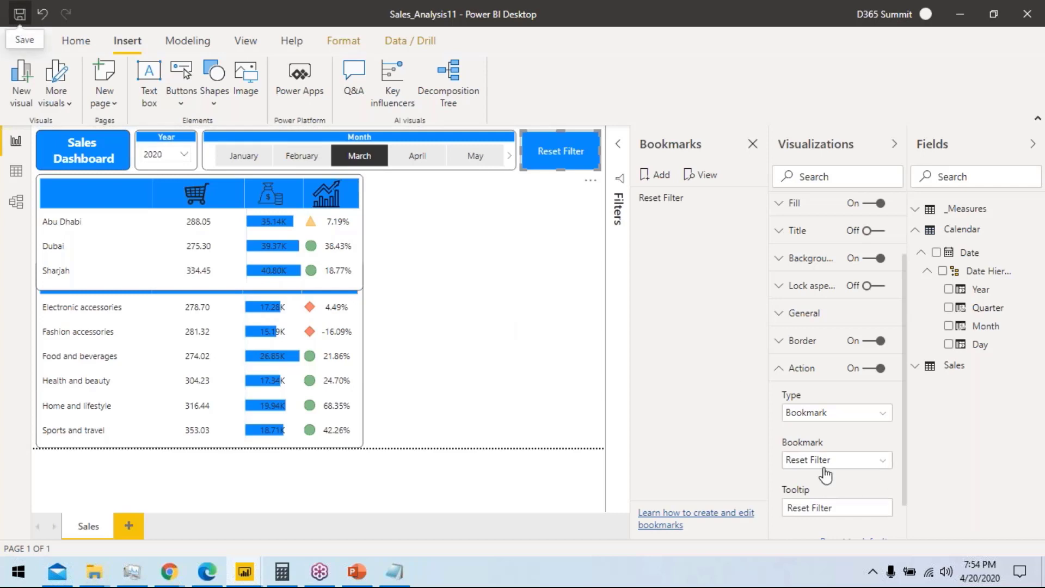
left_click(444, 222)
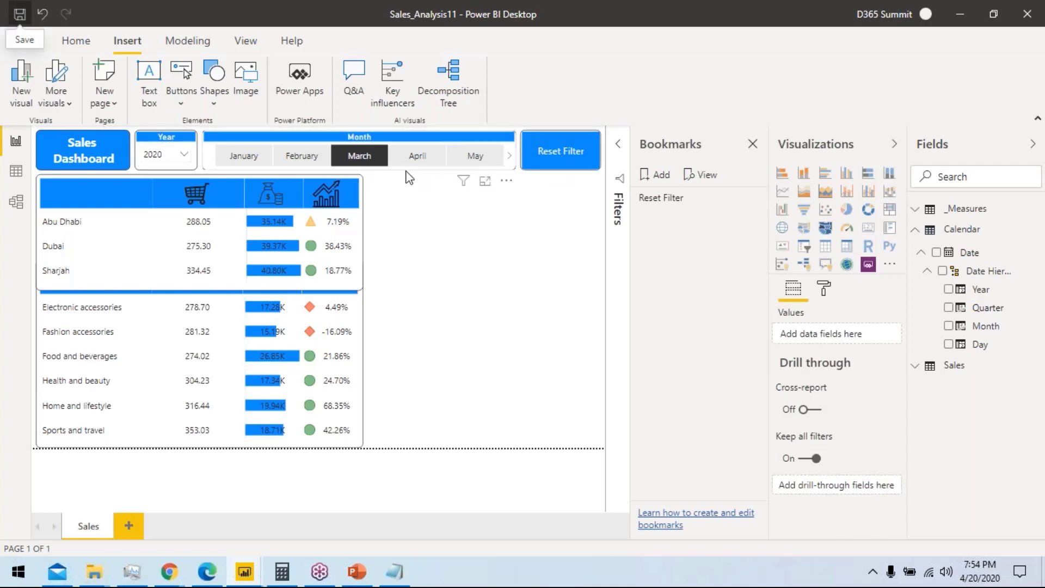
Step: Test the Reset Filter button with the Month slicer set to January, and review the Reset Filter bookmark's options
left_click(243, 157)
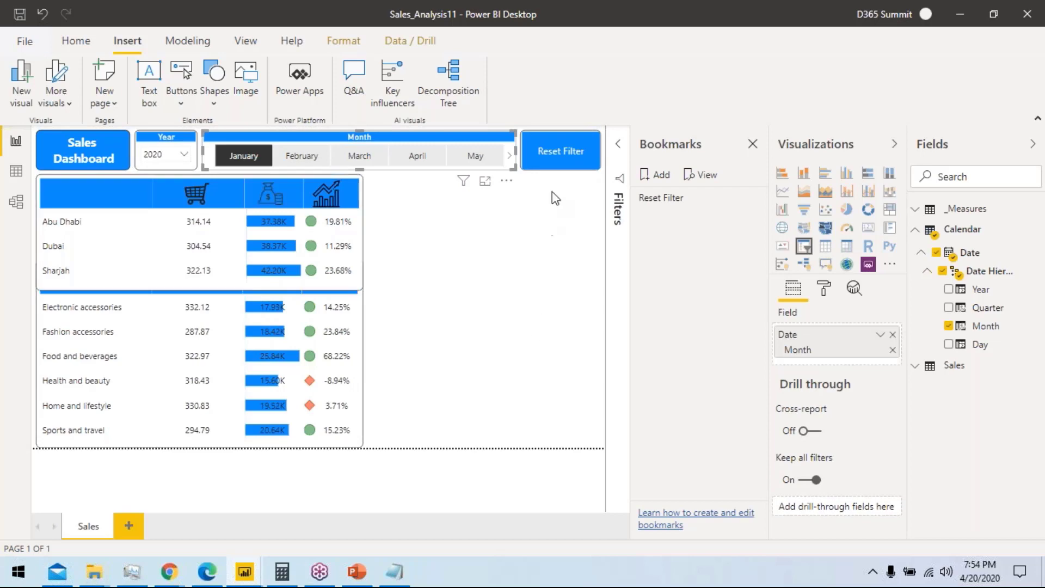
left_click(558, 160)
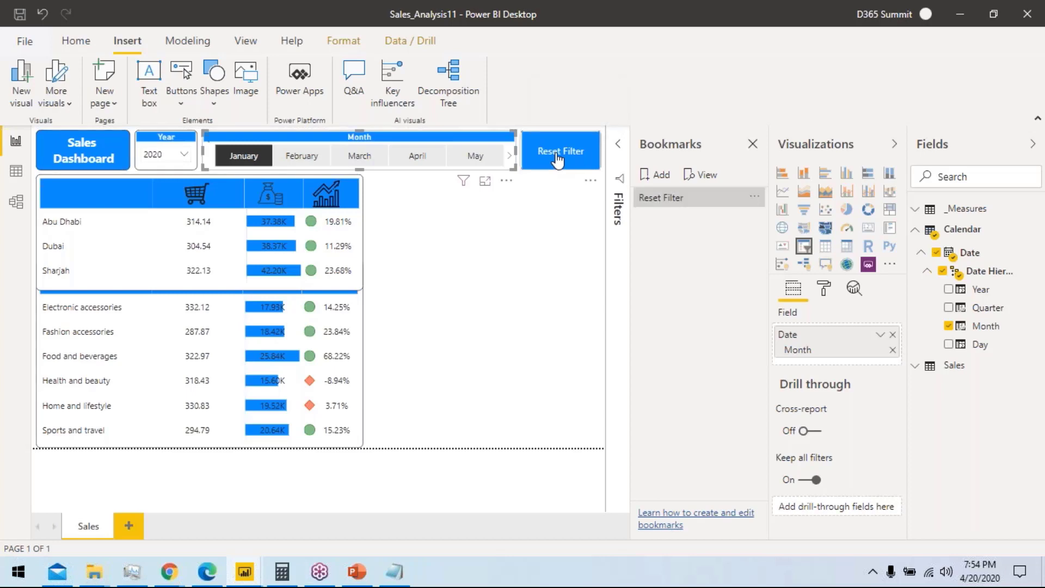
left_click(359, 155)
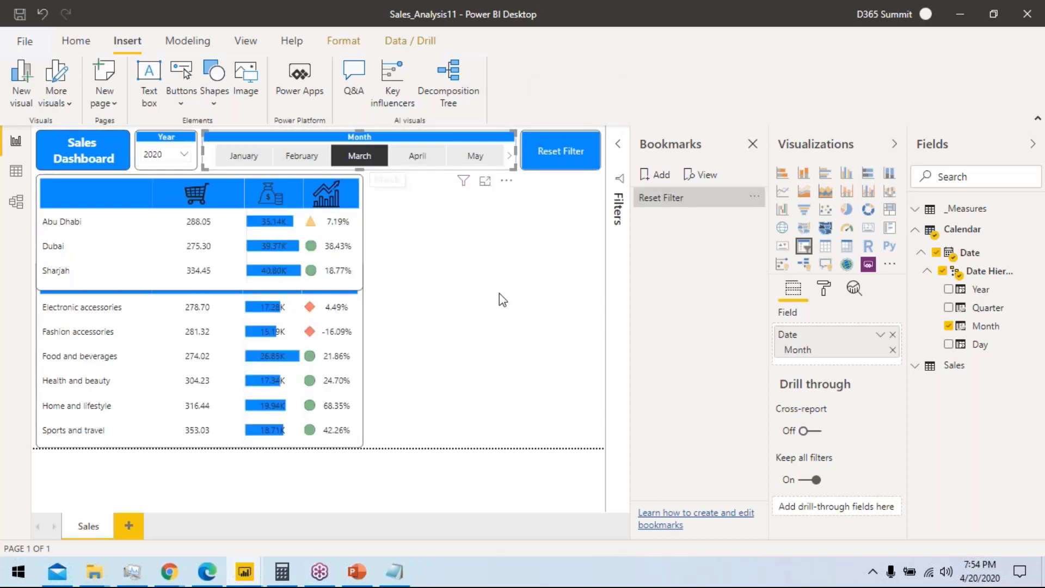
left_click(754, 198)
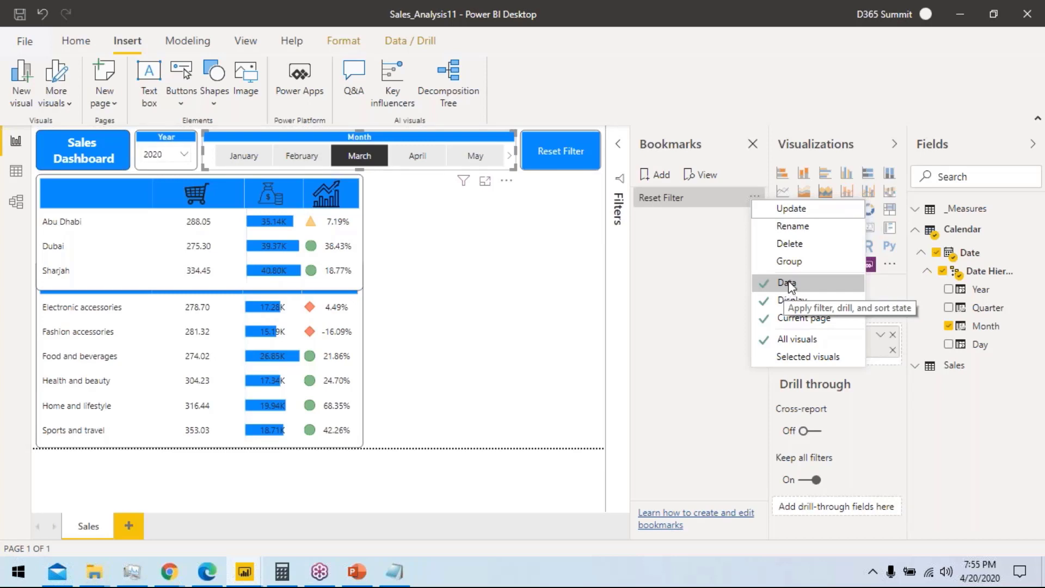
left_click(349, 272)
left_click(436, 280)
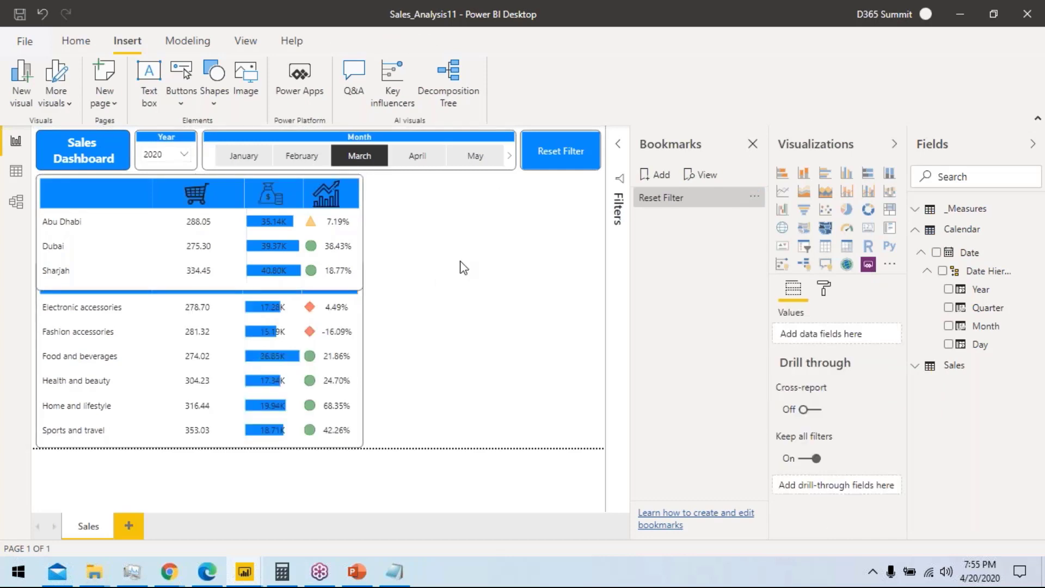
Step: Open the phone layout and place the Sales Dashboard title across its full width at the top, one grid row high
left_click(243, 47)
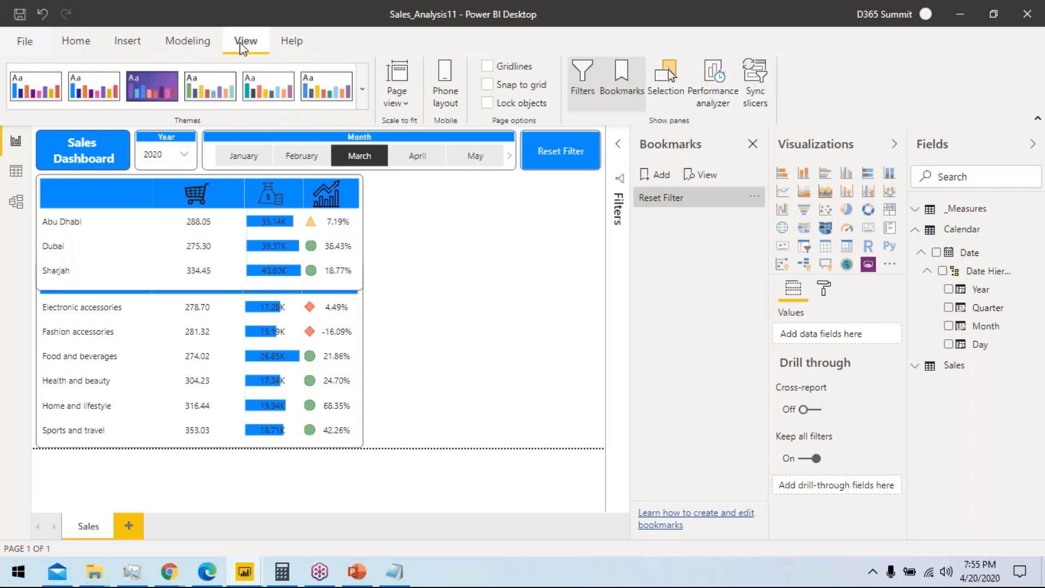
left_click(444, 76)
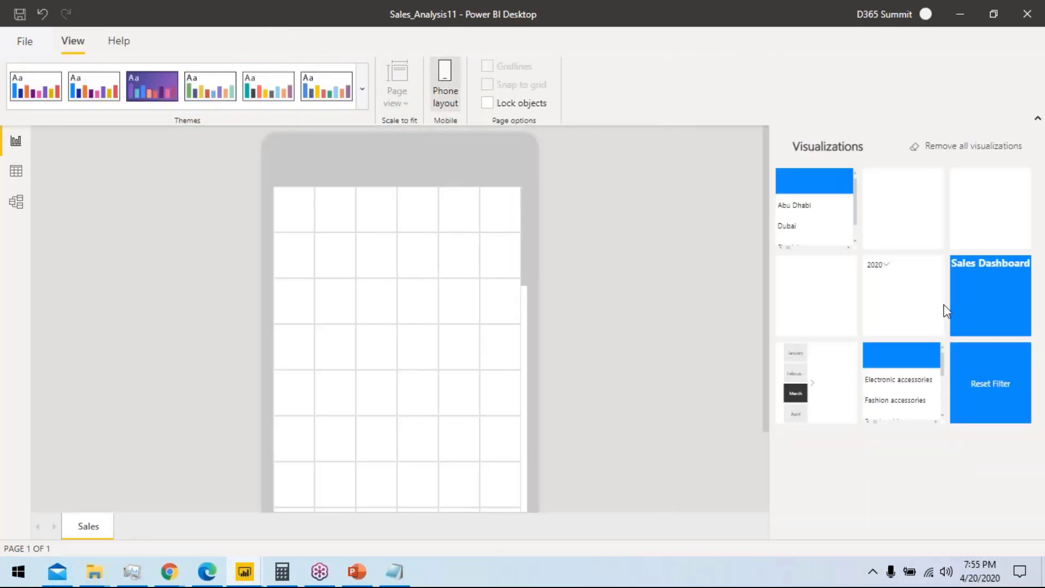
left_click_drag(987, 296, 321, 248)
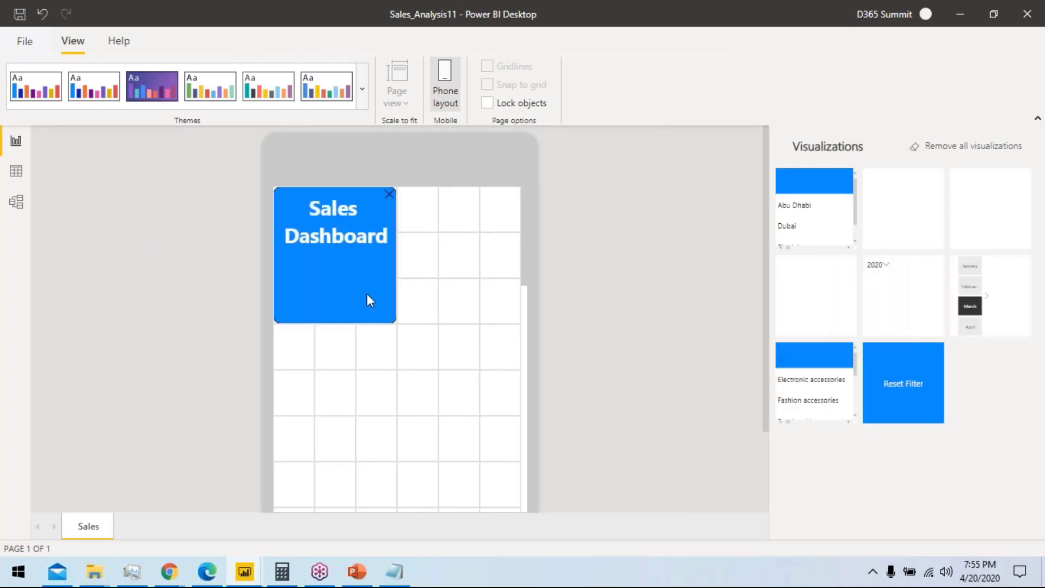
left_click_drag(394, 325, 517, 230)
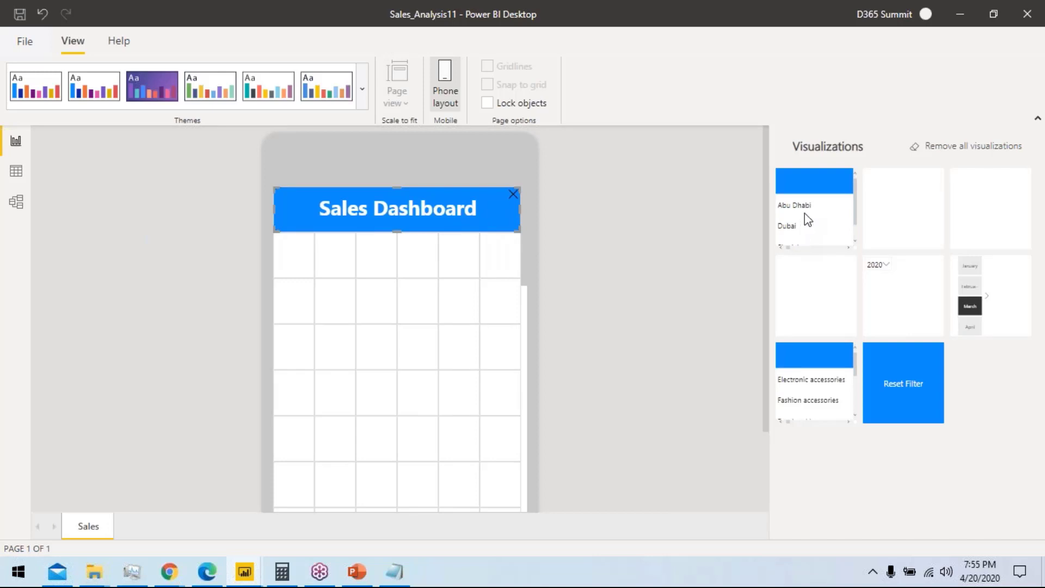
Step: Place the city sales matrix in the phone layout below the title and resize it to the full grid width
left_click_drag(841, 248, 359, 485)
left_click_drag(294, 401, 289, 246)
left_click_drag(393, 370, 537, 498)
scroll(430, 427, "down", 2)
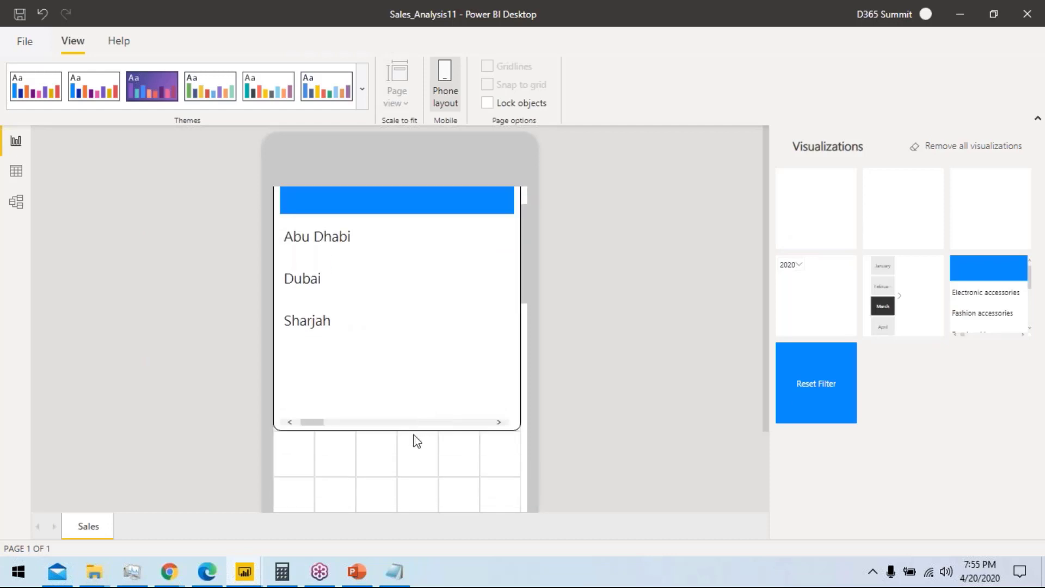
mouse_move(400, 438)
left_mouse_down()
mouse_move(403, 500)
mouse_move(411, 435)
mouse_move(397, 292)
mouse_move(401, 350)
mouse_move(431, 361)
mouse_move(385, 390)
mouse_move(400, 495)
mouse_move(412, 430)
left_mouse_up()
scroll(413, 430, "up", 5)
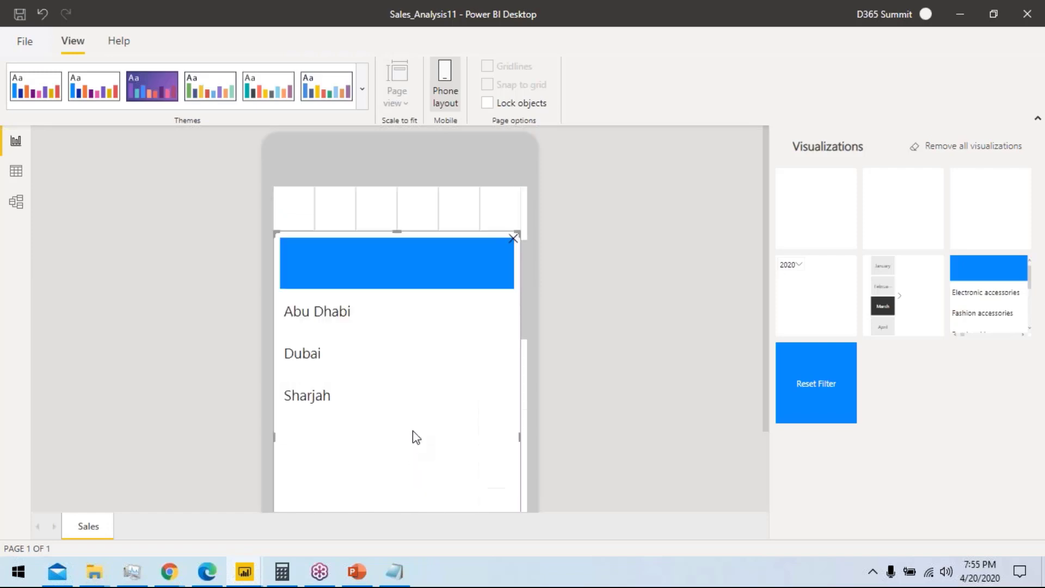
Step: Place the Year slicer directly beneath the Sales Dashboard title and reduce its height to two grid rows
left_click_drag(821, 329, 321, 250)
scroll(377, 295, "up", 1)
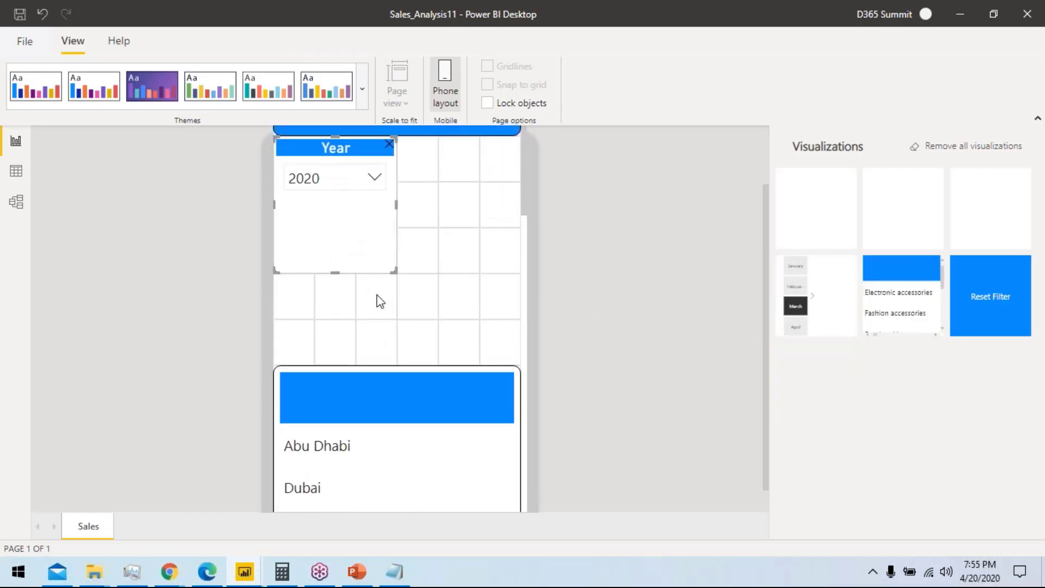
left_click_drag(392, 293, 399, 247)
Step: Place the Month slicer beneath the Year slicer, three grid rows high, and widen both slicers to the full phone width
left_click_drag(816, 297, 462, 223)
left_click(457, 292)
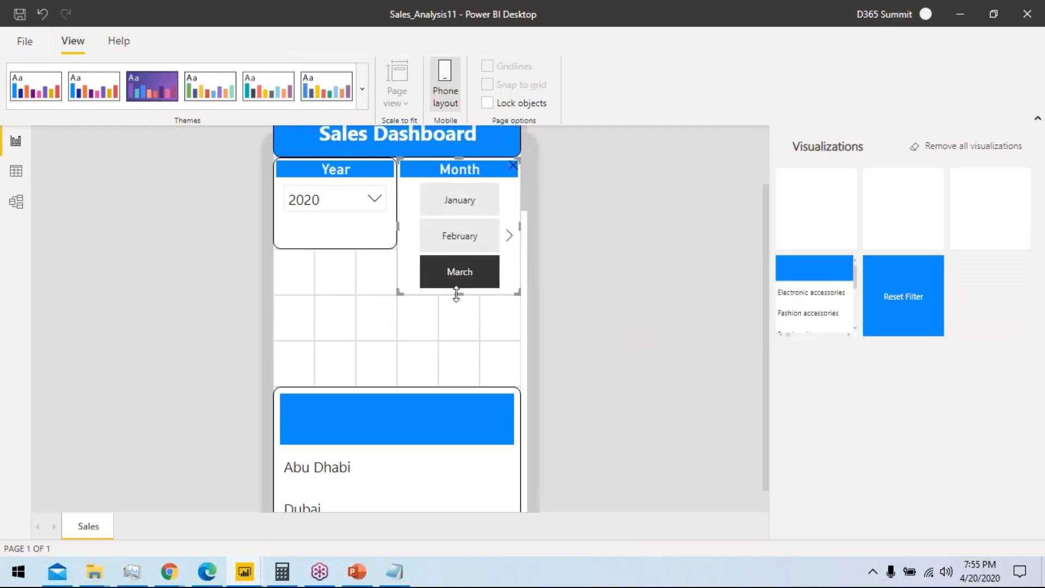
left_click_drag(457, 292, 435, 289)
left_click_drag(483, 222, 379, 318)
left_click_drag(354, 299, 518, 312)
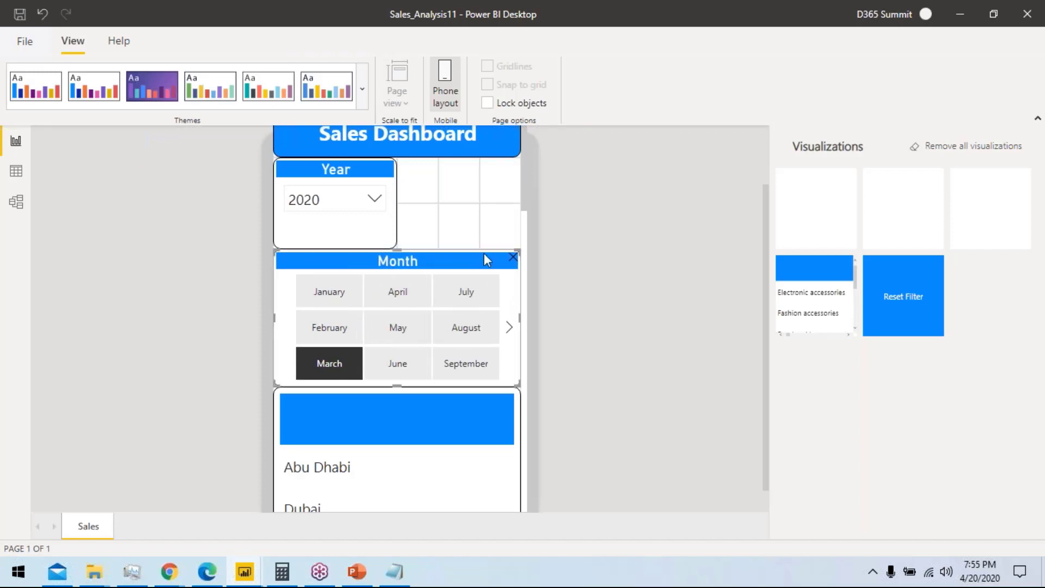
left_click(390, 221)
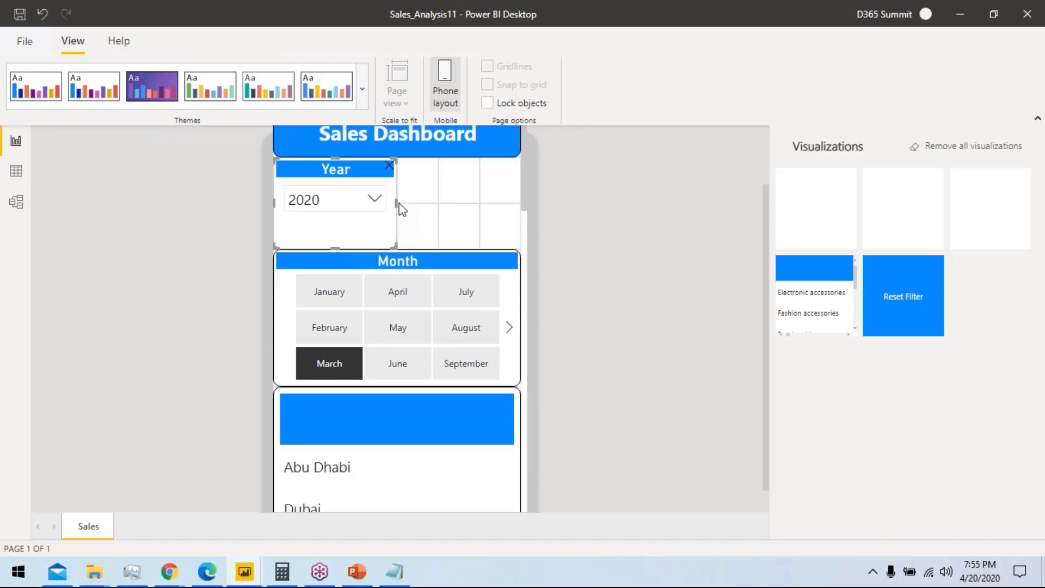
left_click_drag(395, 202, 520, 202)
Step: Place the Reset Filter button below the city matrix, stretch it to the full phone width and reduce its height
scroll(509, 322, "down", 10)
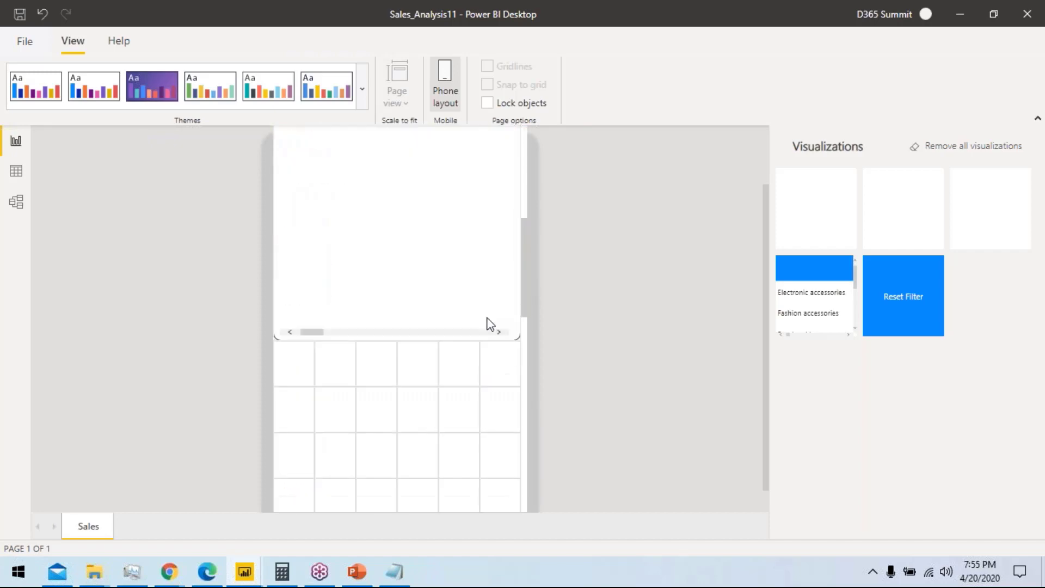
left_click_drag(903, 296, 375, 399)
scroll(429, 449, "up", 10)
scroll(438, 403, "down", 8)
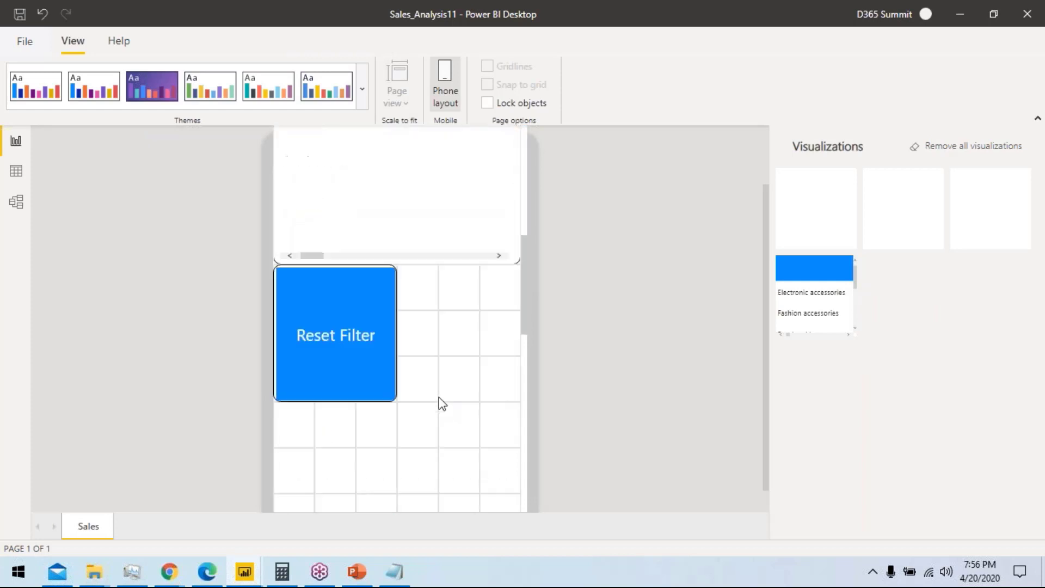
left_click(396, 384)
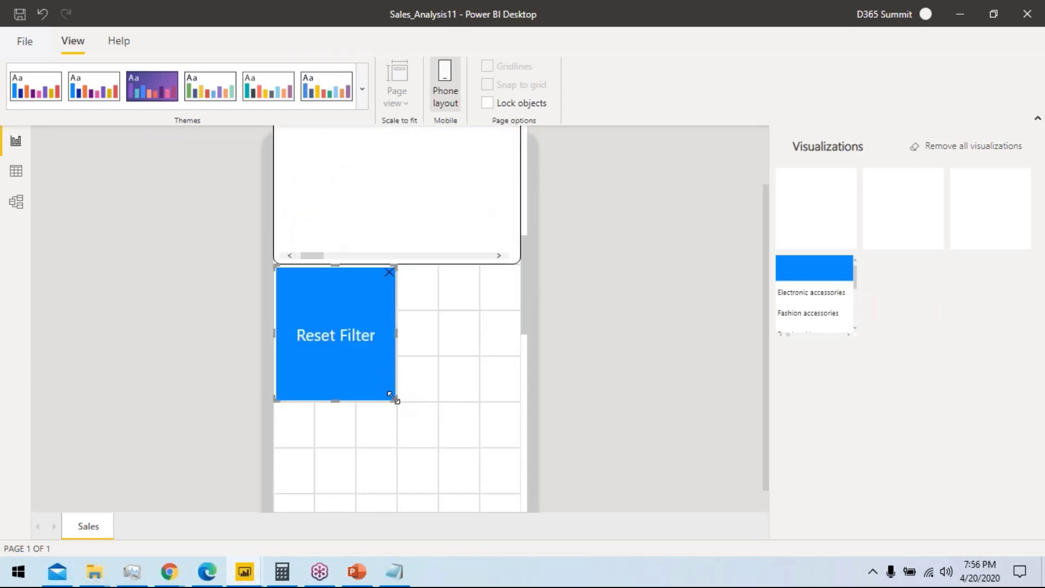
left_click_drag(393, 398, 514, 354)
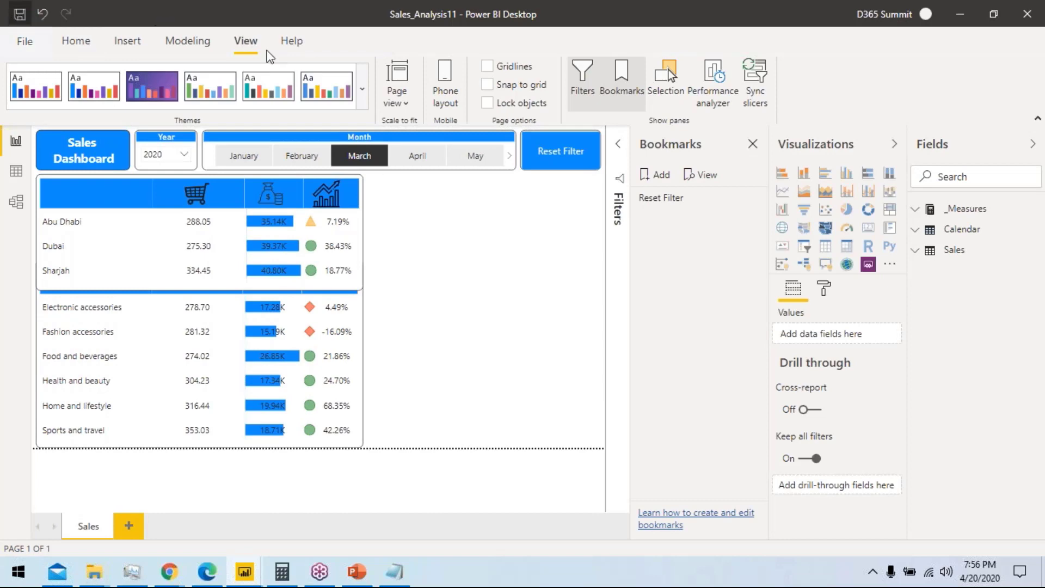
Step: Start publishing the Sales_Analysis11 report
left_click(76, 41)
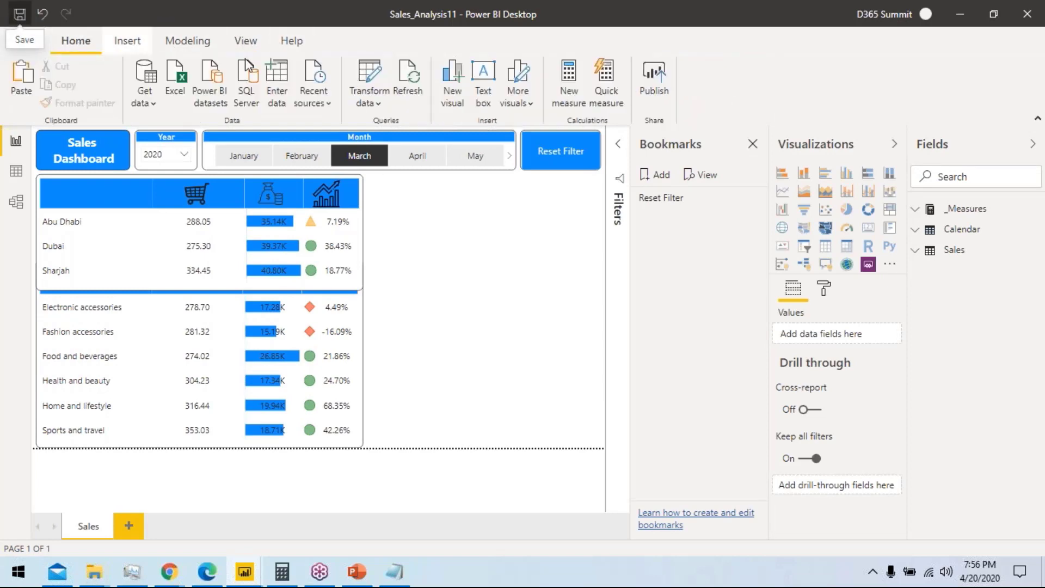
left_click(664, 81)
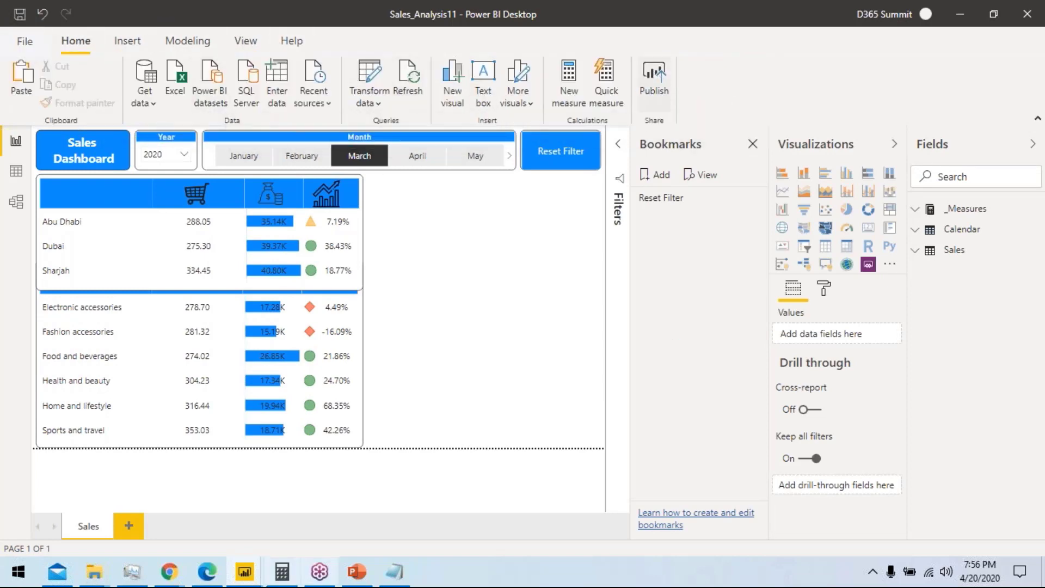
Step: Switch to the Edge browser and start signing in to the Power BI service from its sign-in page
left_click(215, 573)
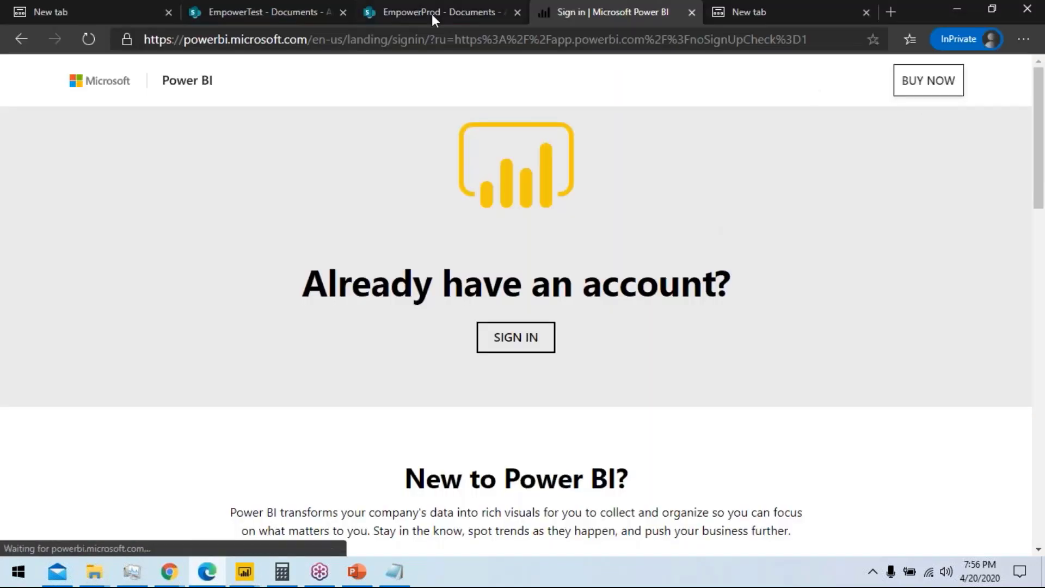
left_click(431, 14)
left_click(563, 12)
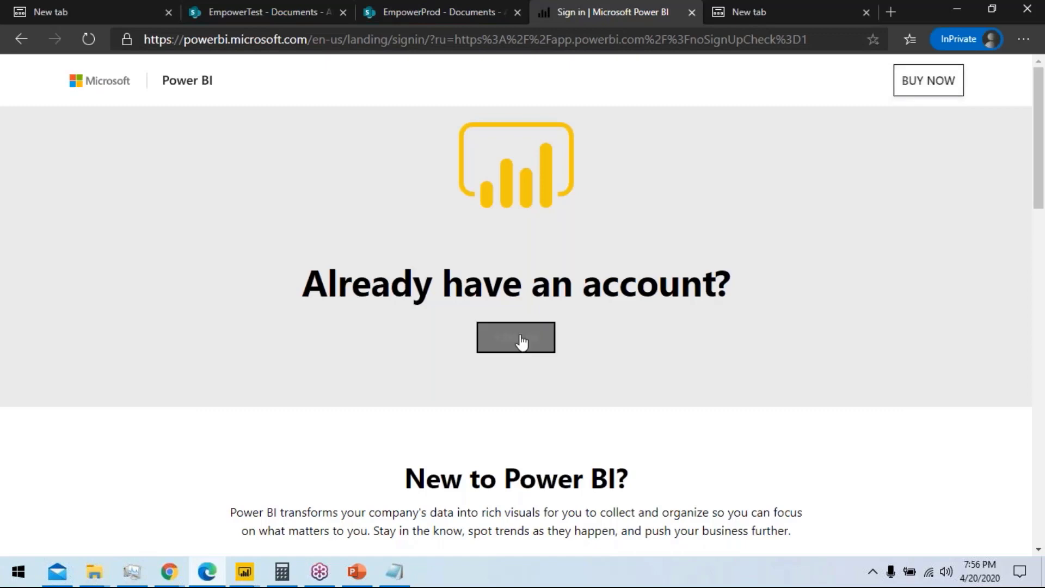
left_click(456, 12)
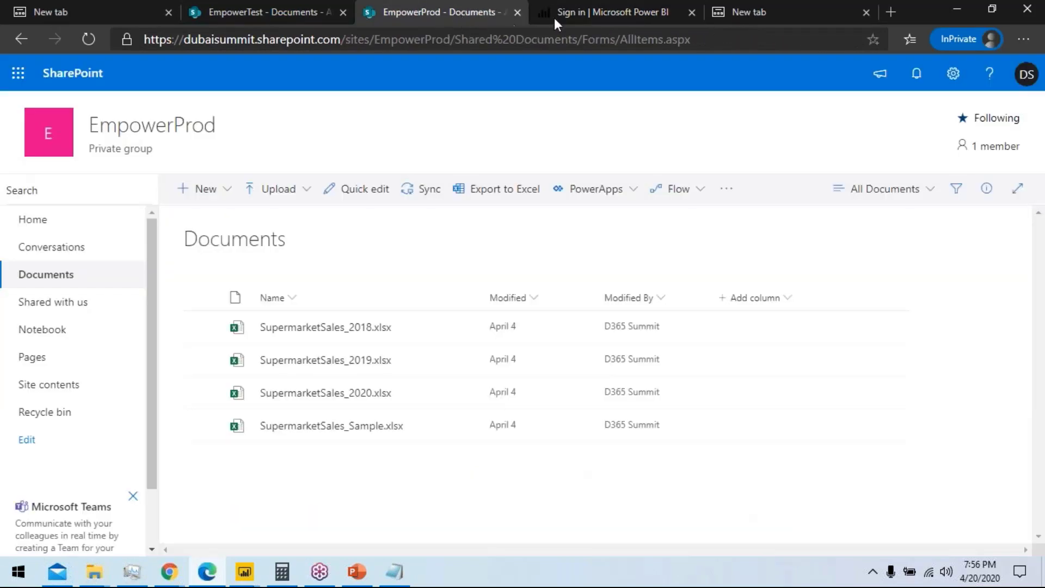
left_click(639, 10)
left_click(516, 337)
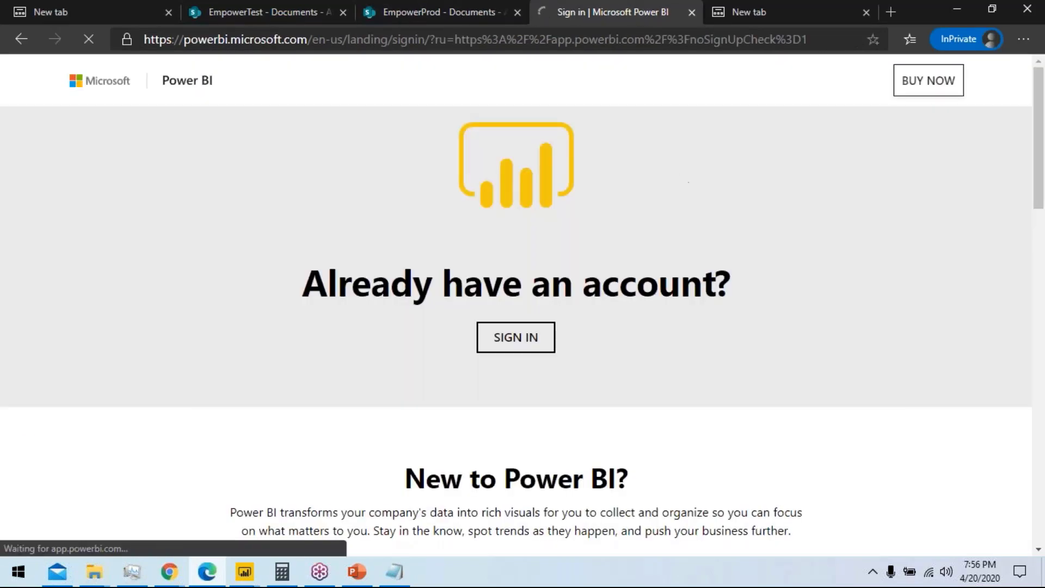
left_click(357, 571)
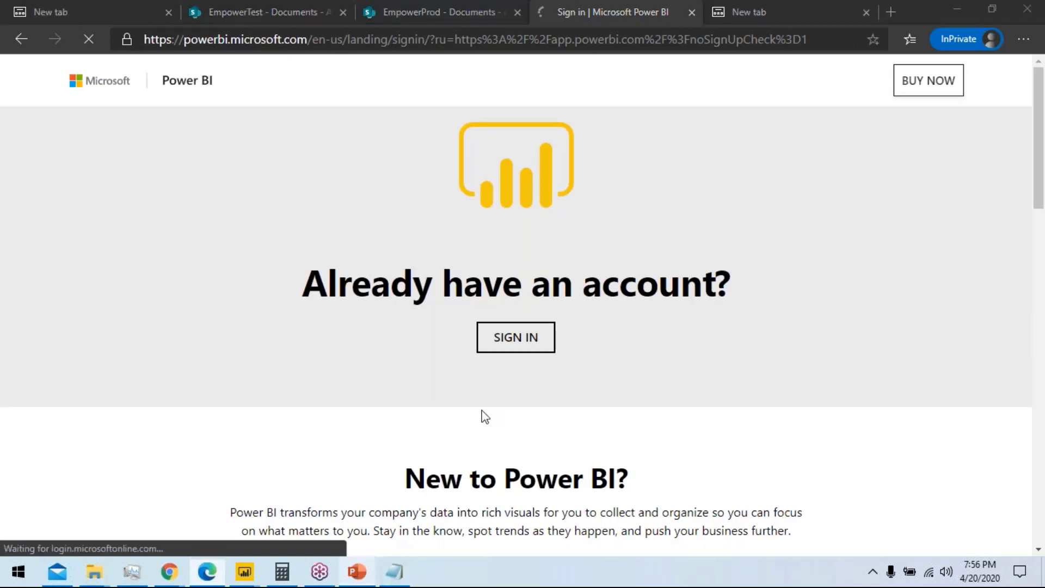